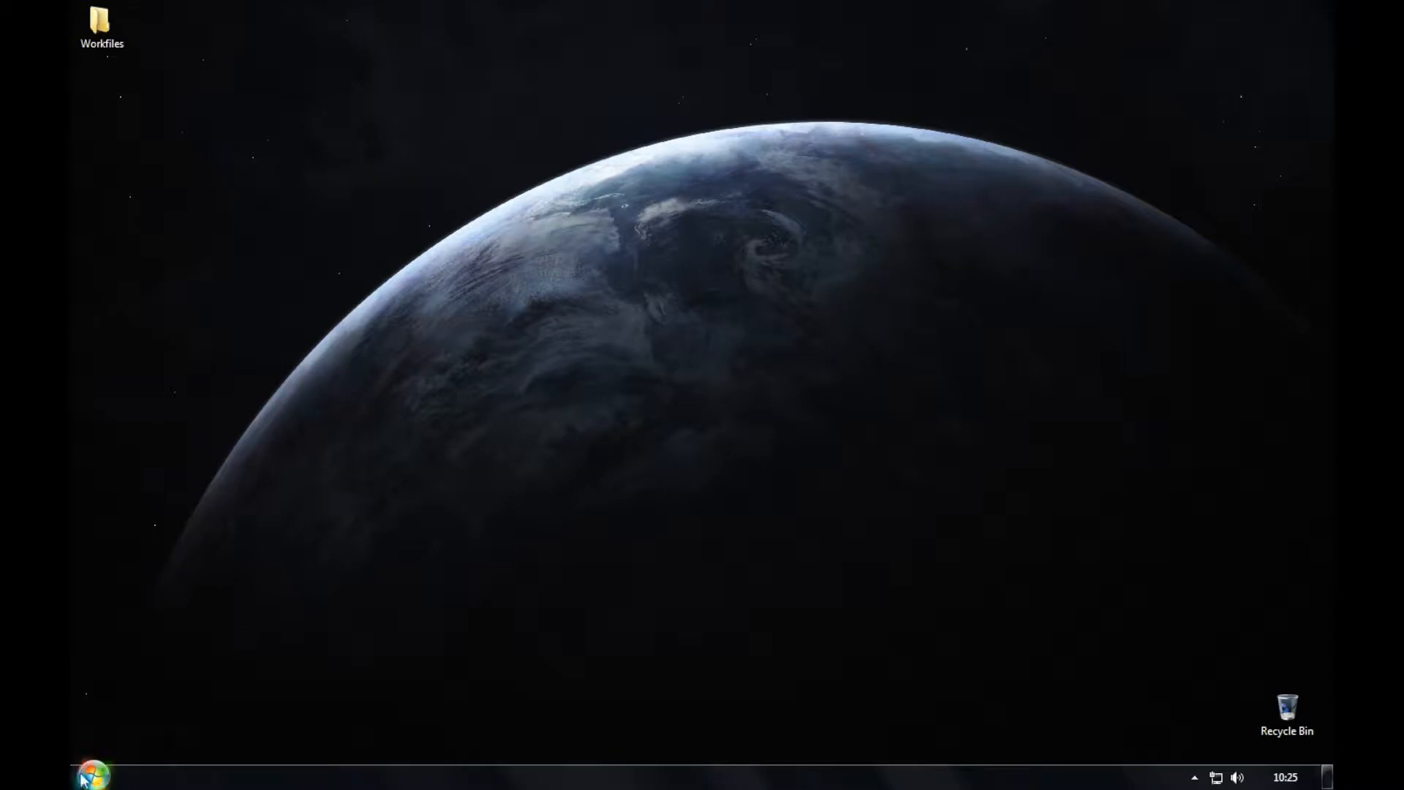
# - Start Microsoft Word and open the information sheet document from the Workfiles folder on the desktop
pyautogui.click(93, 777)
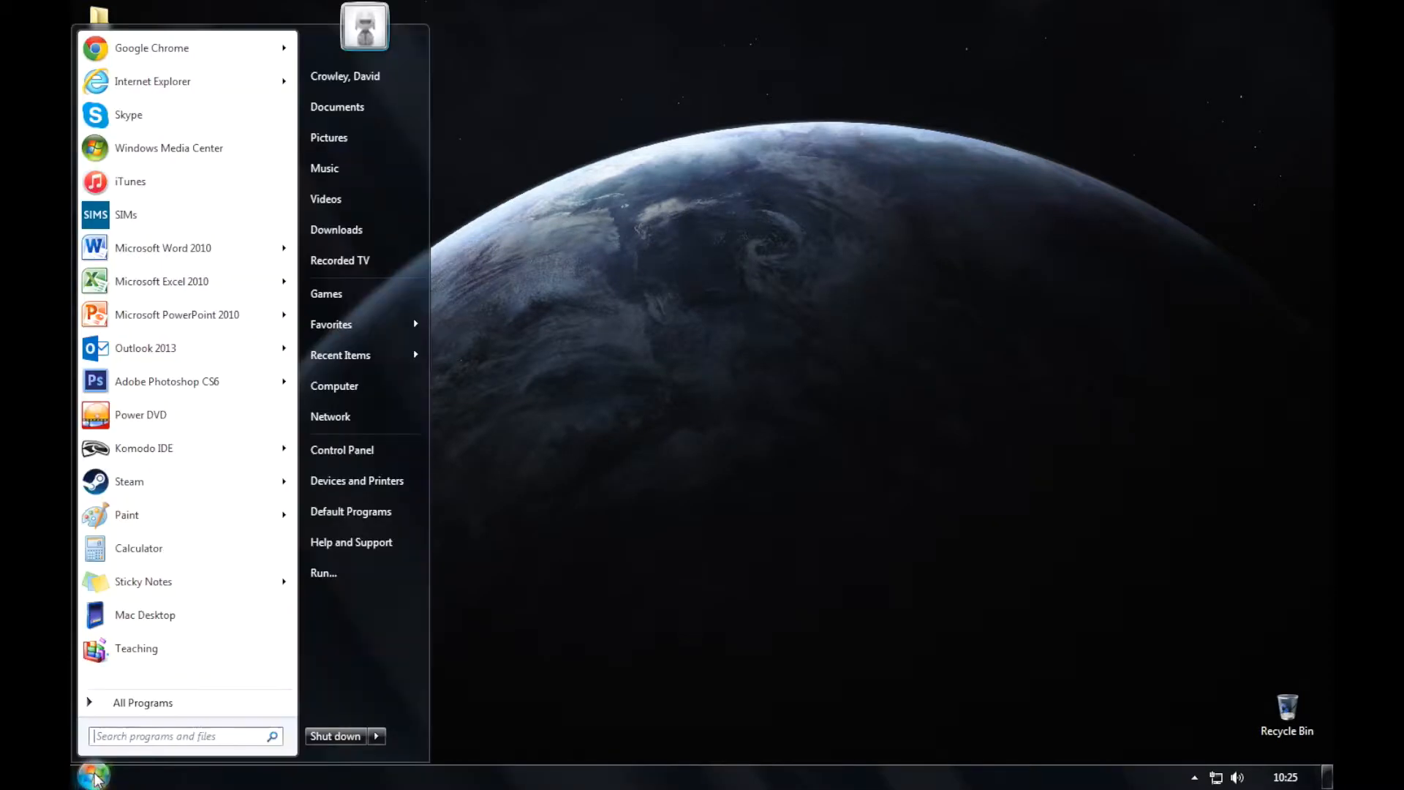
pyautogui.click(150, 246)
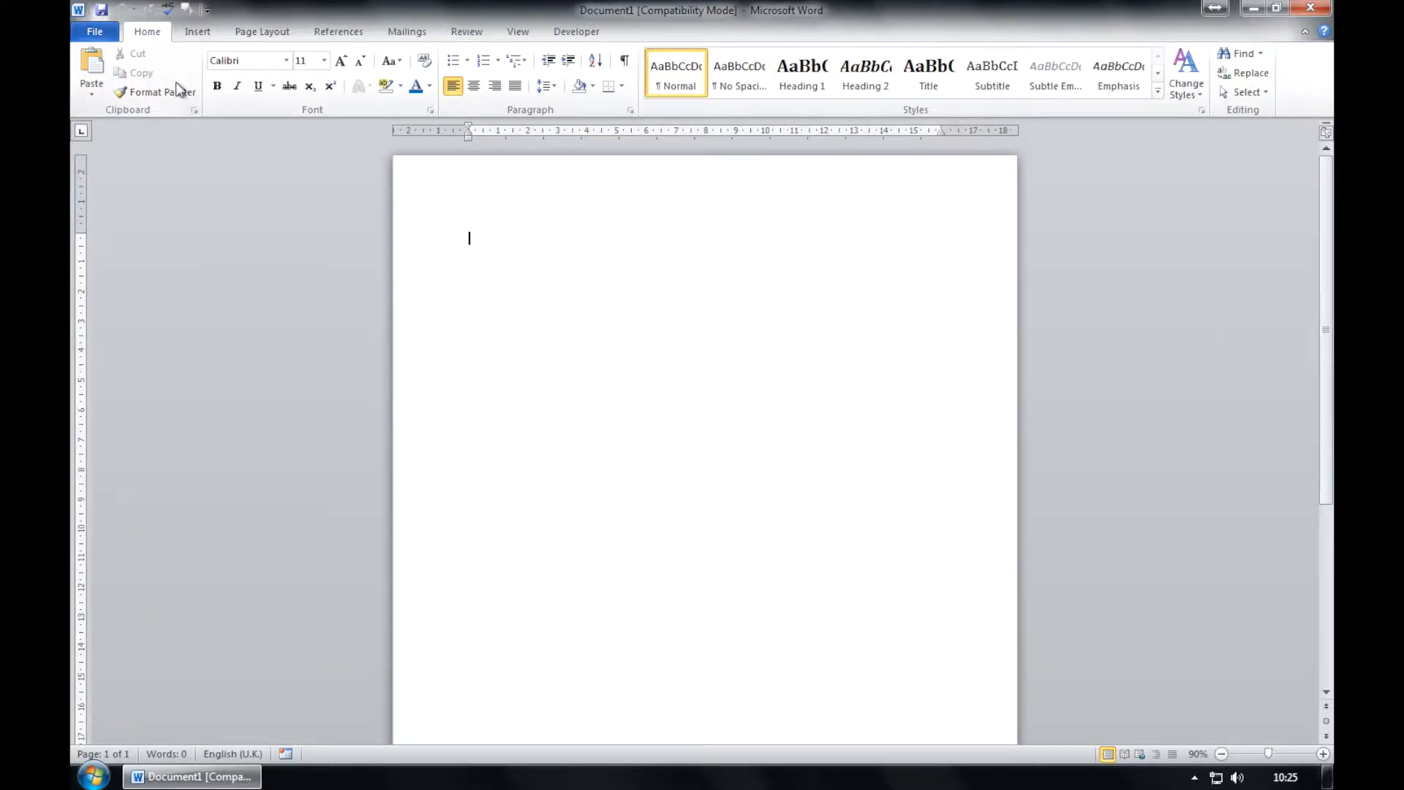
pyautogui.click(99, 33)
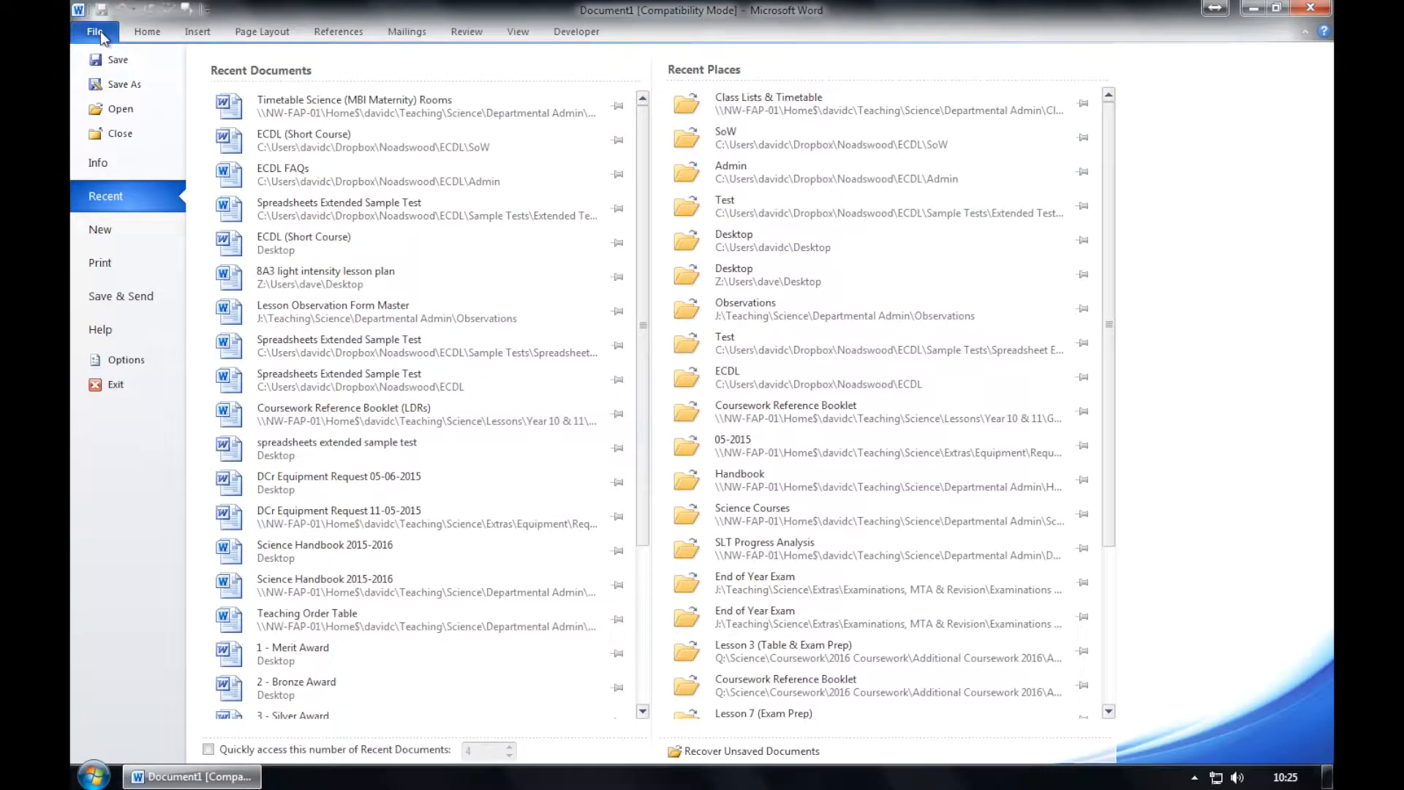
pyautogui.press('Escape')
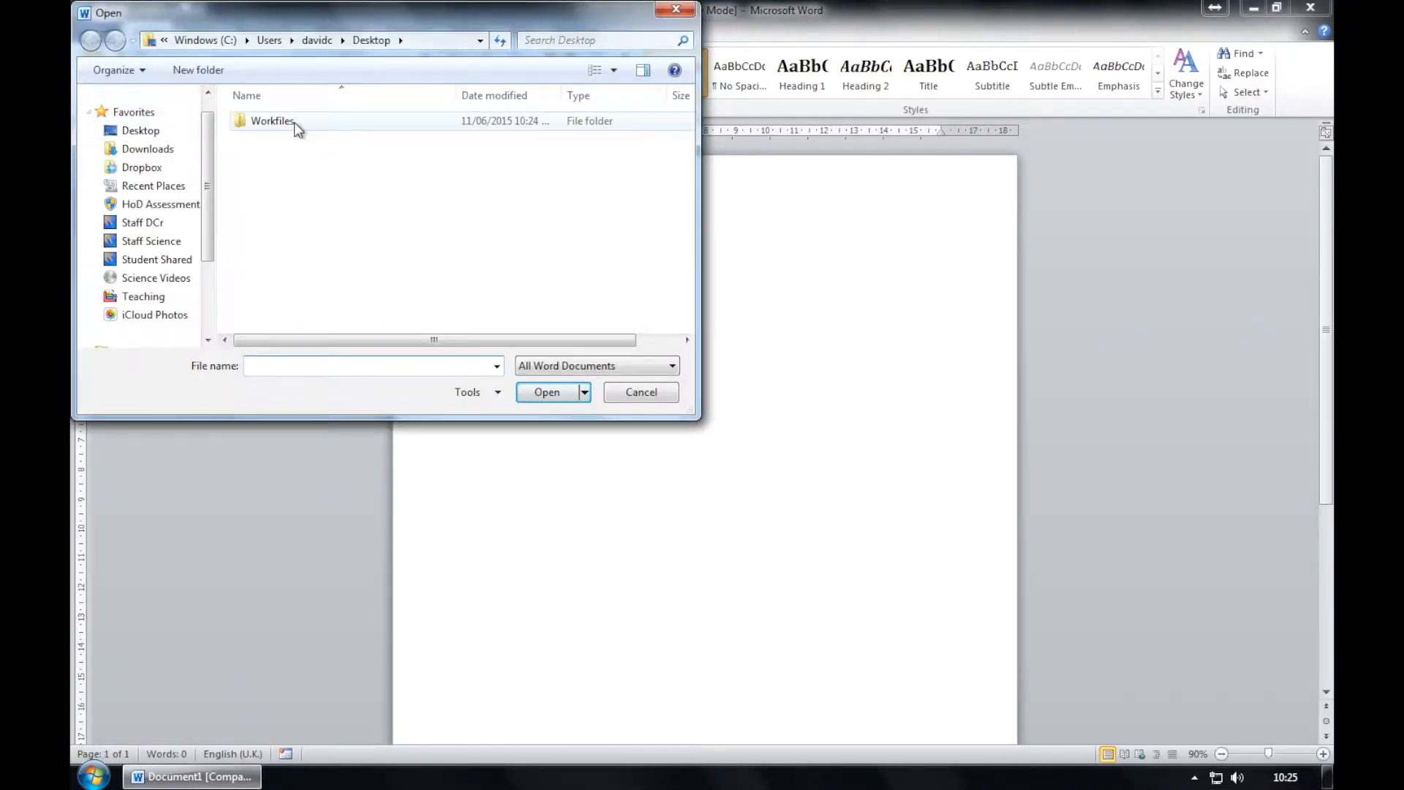
pyautogui.doubleClick(293, 122)
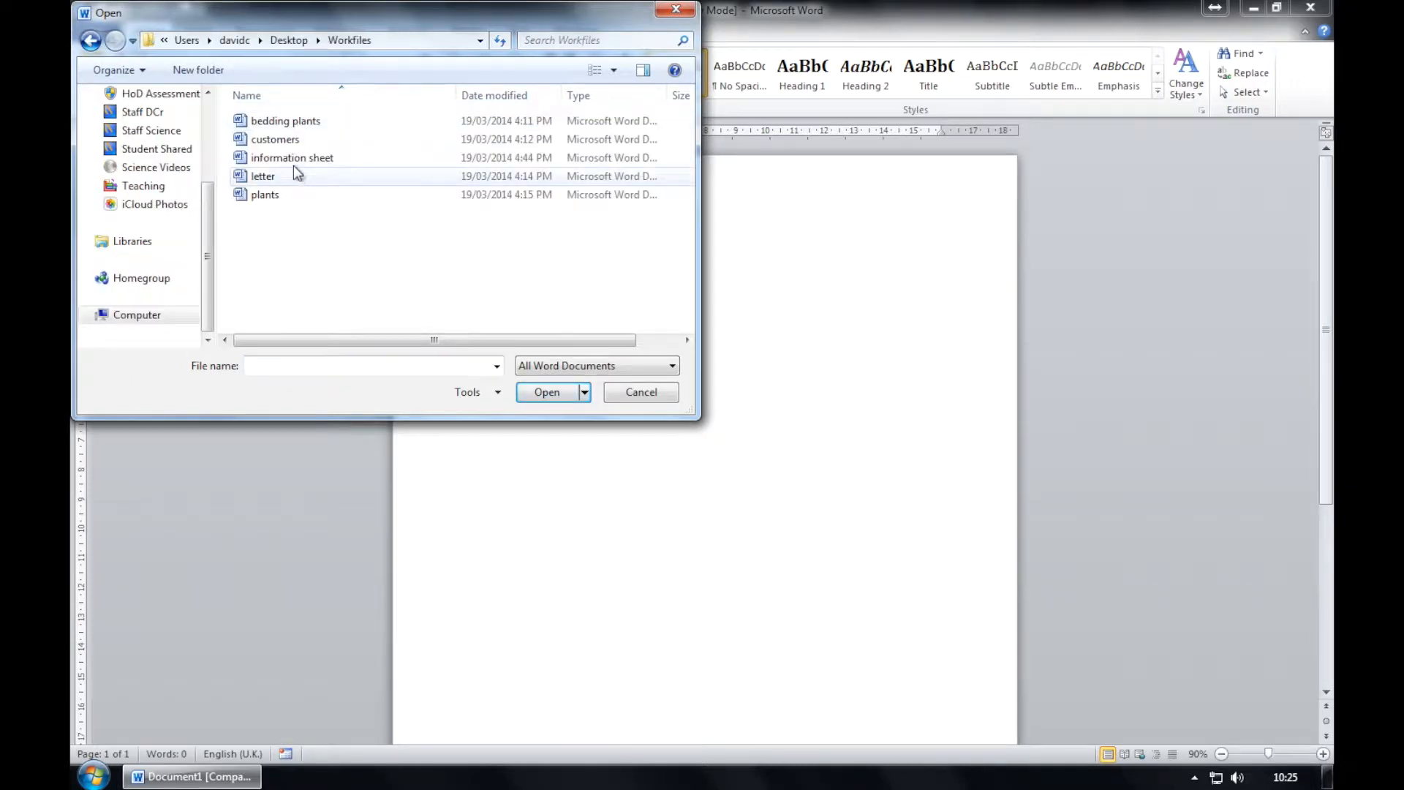
pyautogui.click(295, 165)
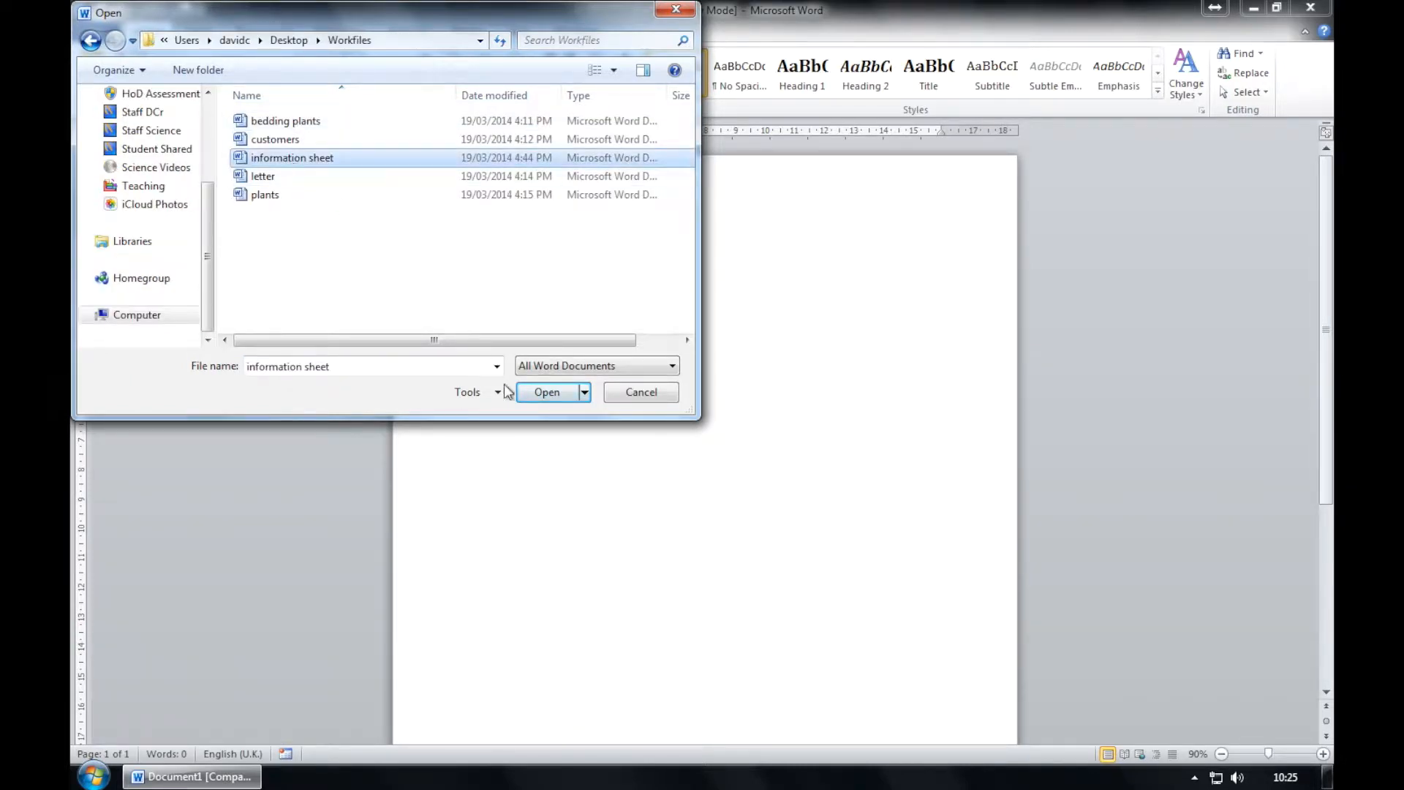
pyautogui.click(546, 392)
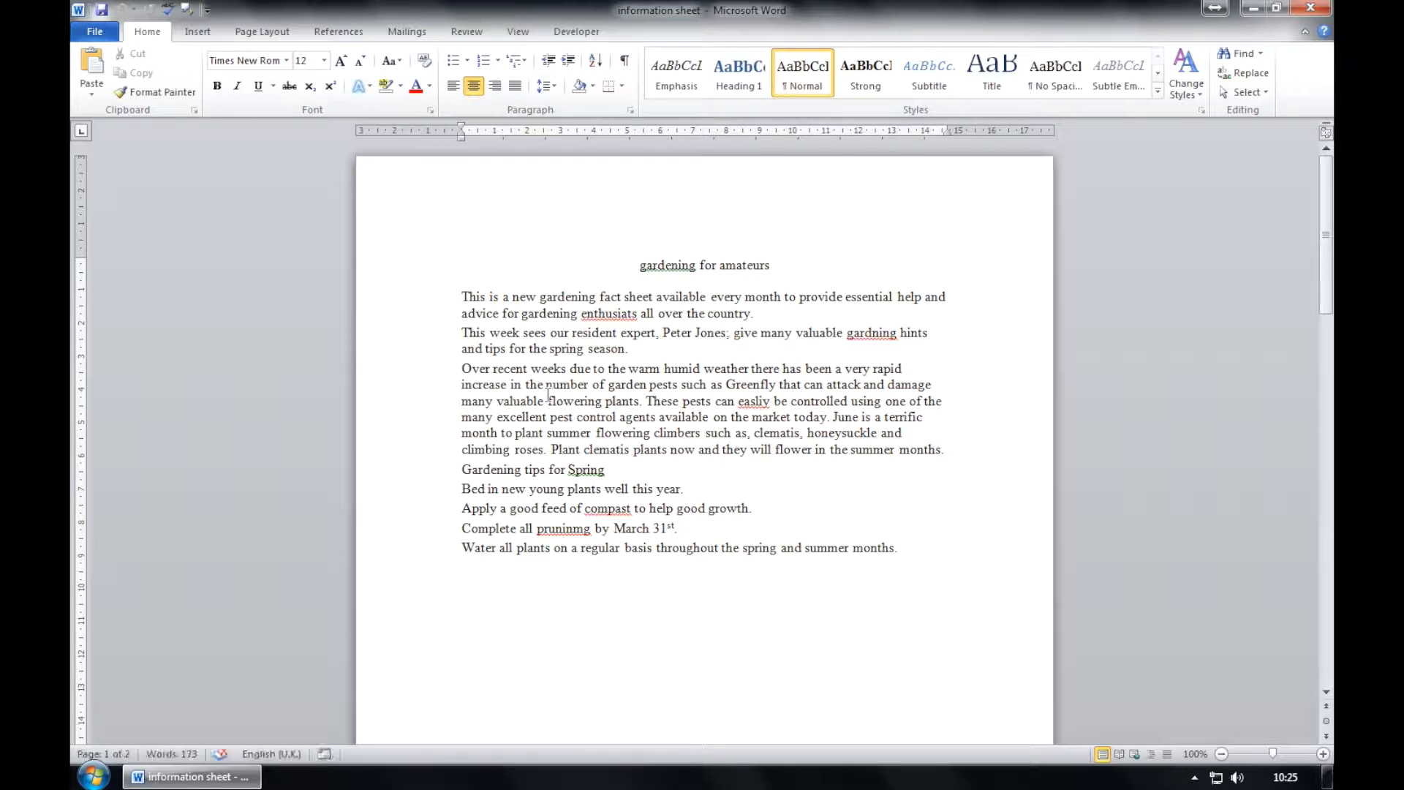
# - Replace the user name in the general Word options with the new user's full name
pyautogui.click(86, 32)
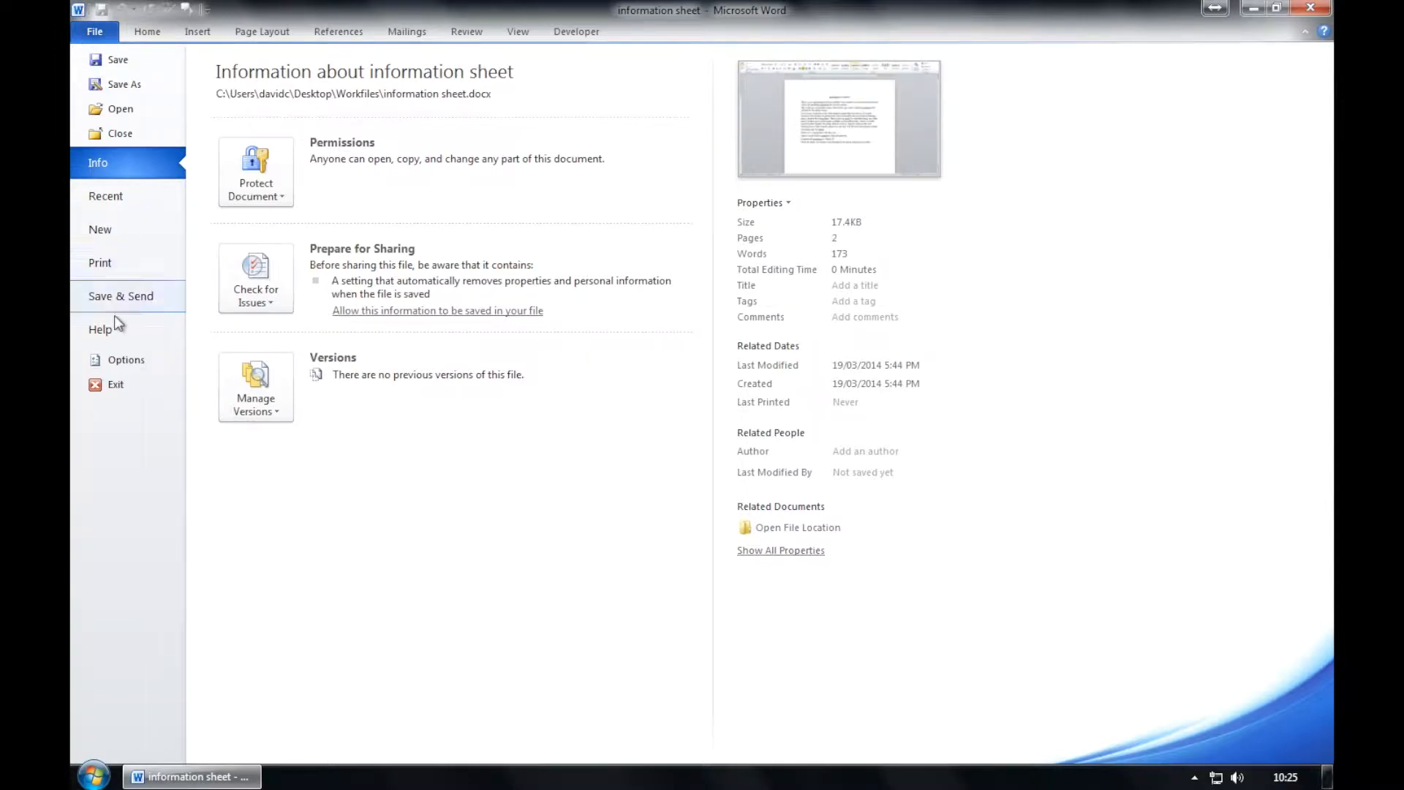
pyautogui.click(124, 361)
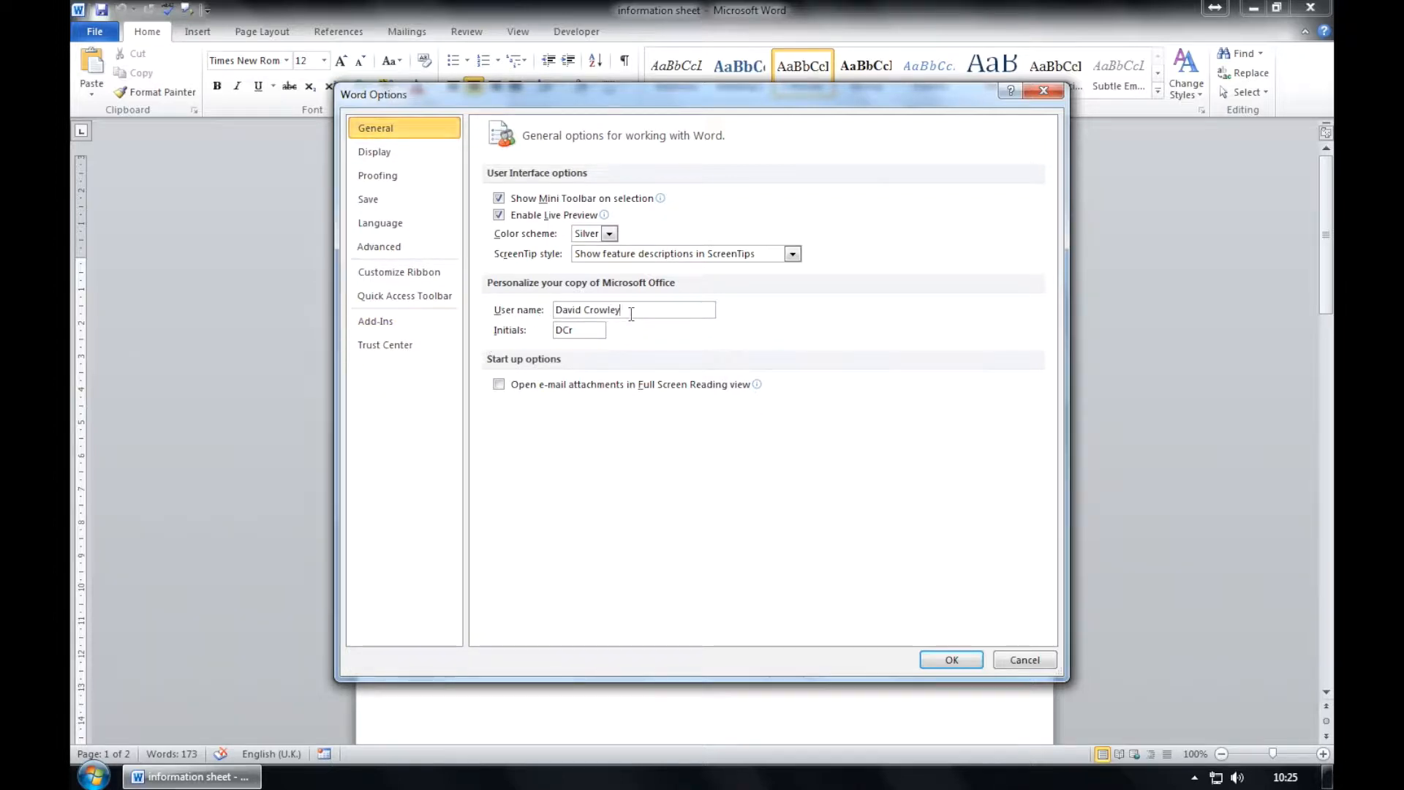
pyautogui.moveTo(631, 312); pyautogui.dragTo(545, 323)
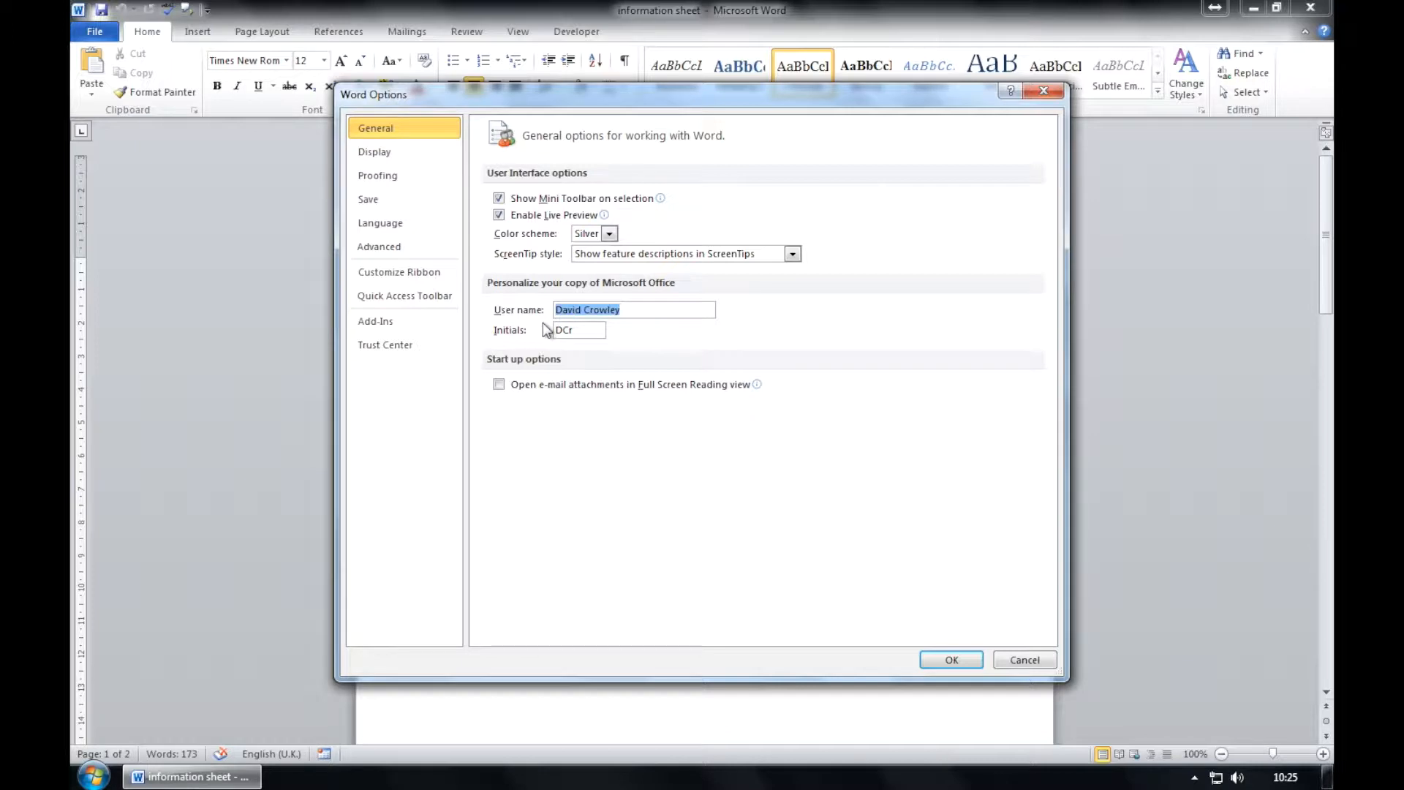
pyautogui.write('Joe Bloggs')
# - Set the default file location in the save options to the desktop's Workfiles folder and apply the options
pyautogui.click(387, 199)
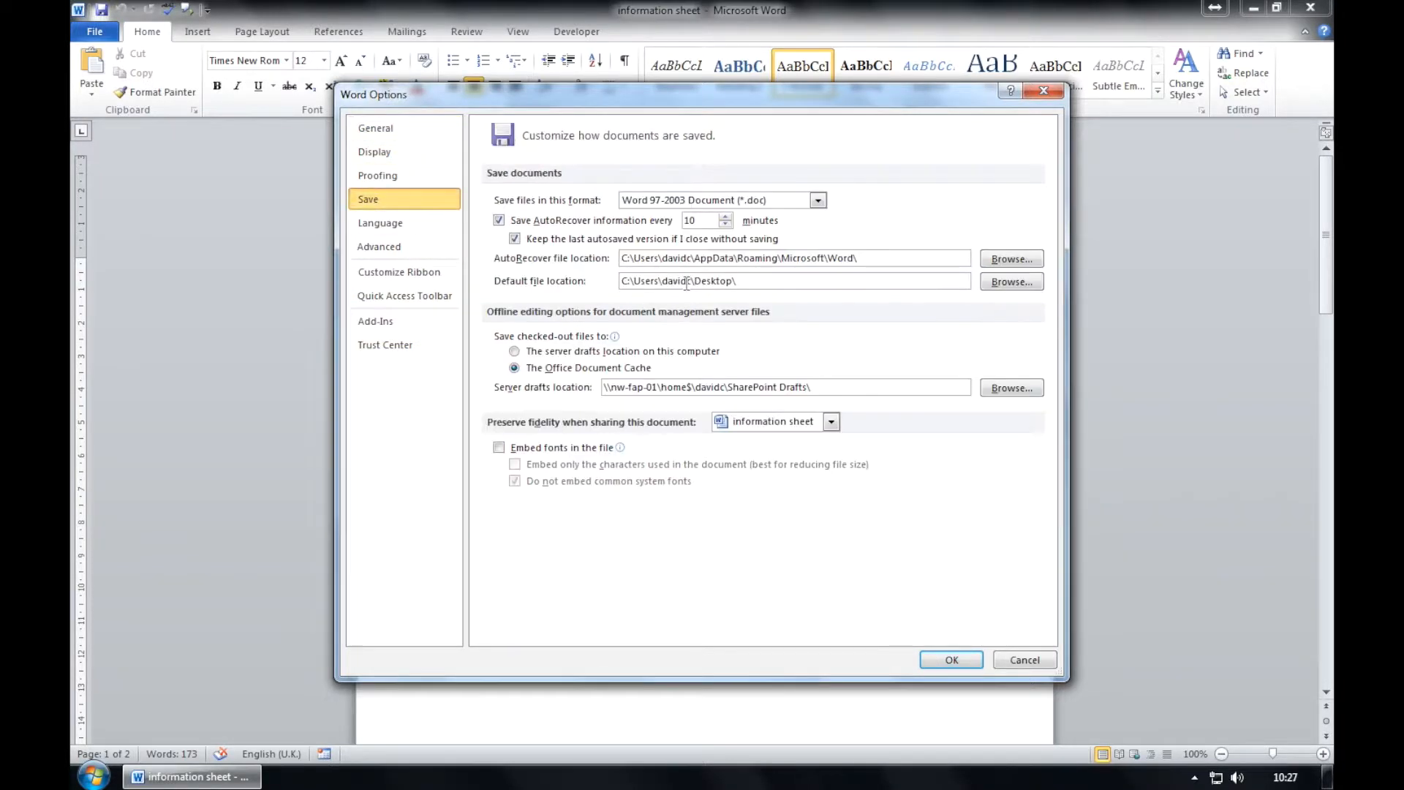
pyautogui.click(776, 278)
pyautogui.write('Workfiles')
pyautogui.click(951, 659)
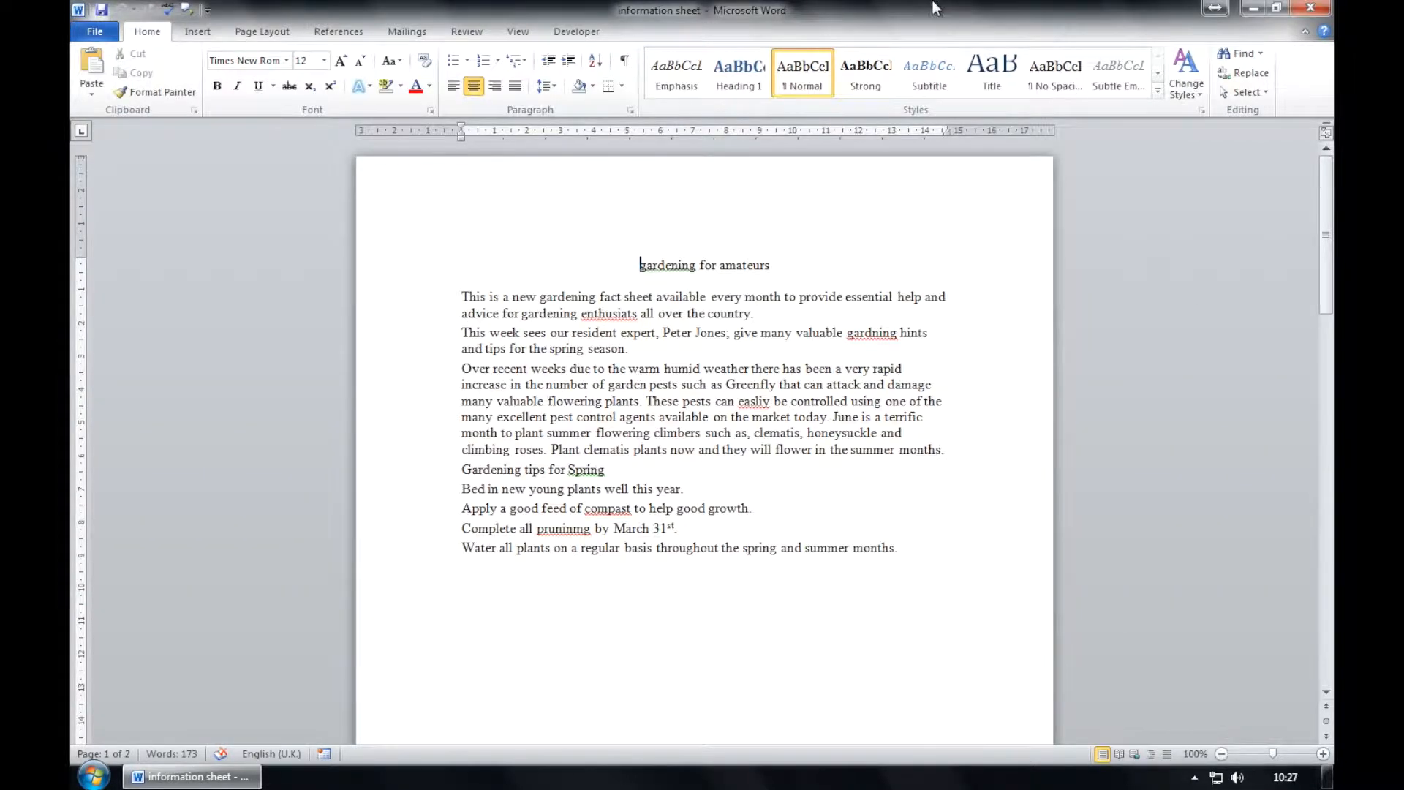
pyautogui.press('super+Down')
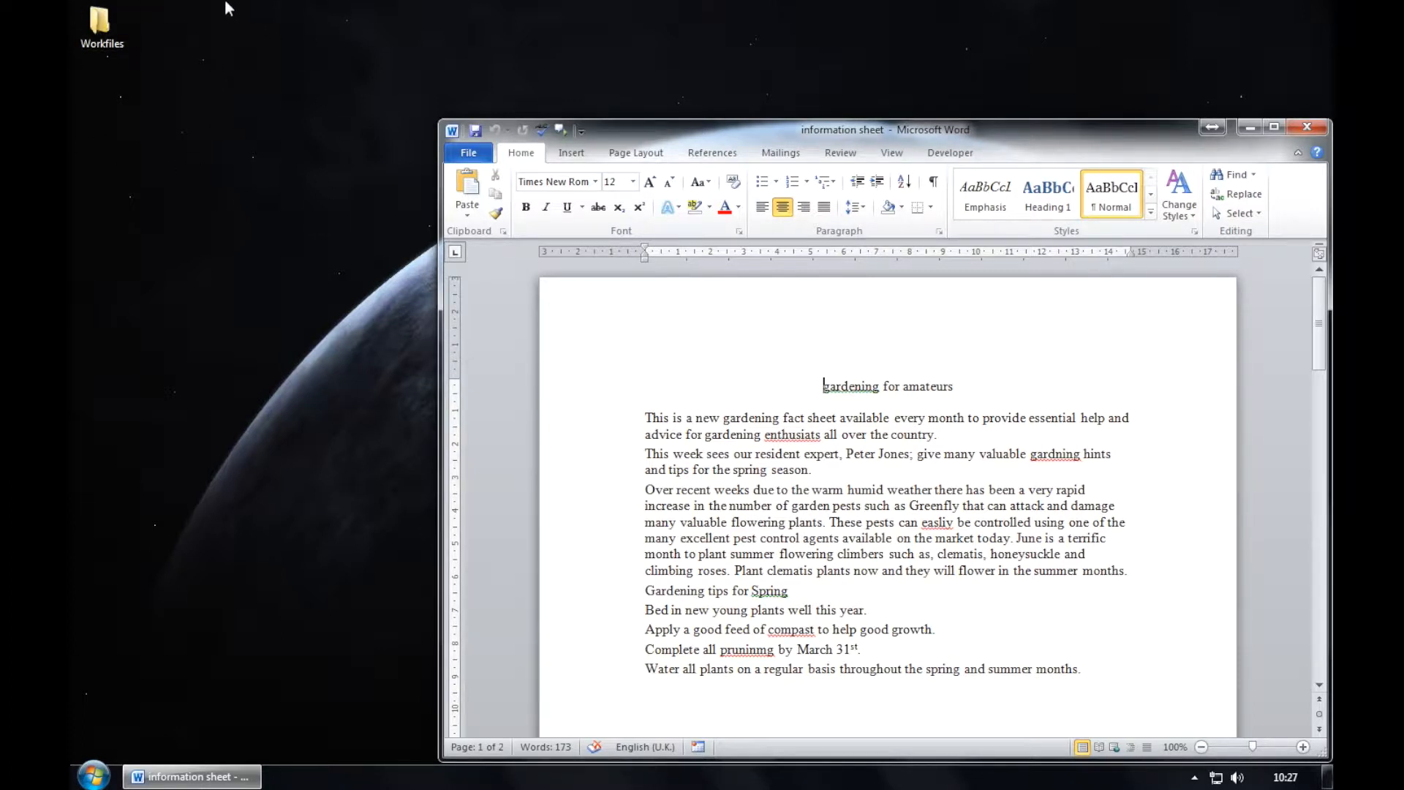
pyautogui.doubleClick(1162, 128)
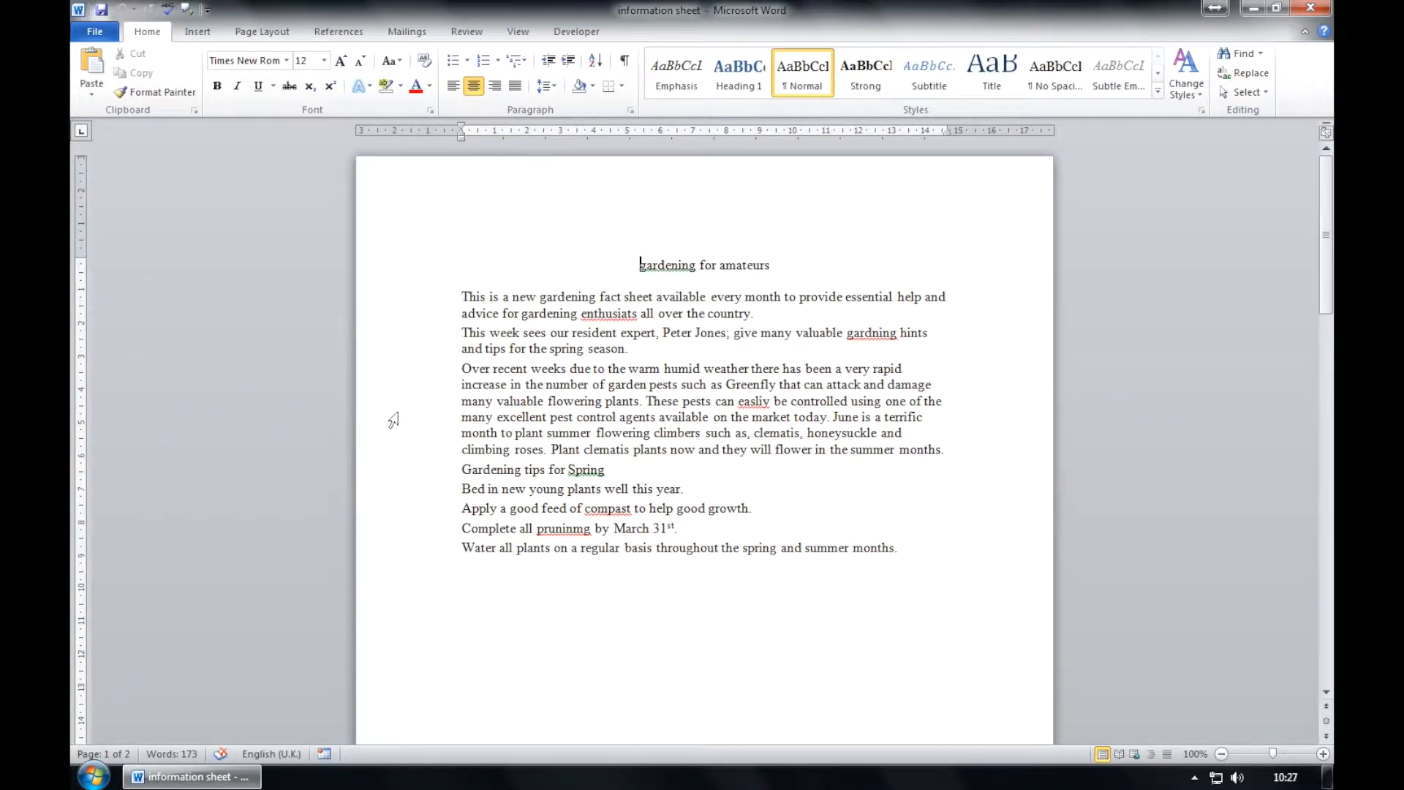
# - Save the document under the new name spring garden.docx in the Workfiles folder
pyautogui.click(95, 33)
pyautogui.click(102, 85)
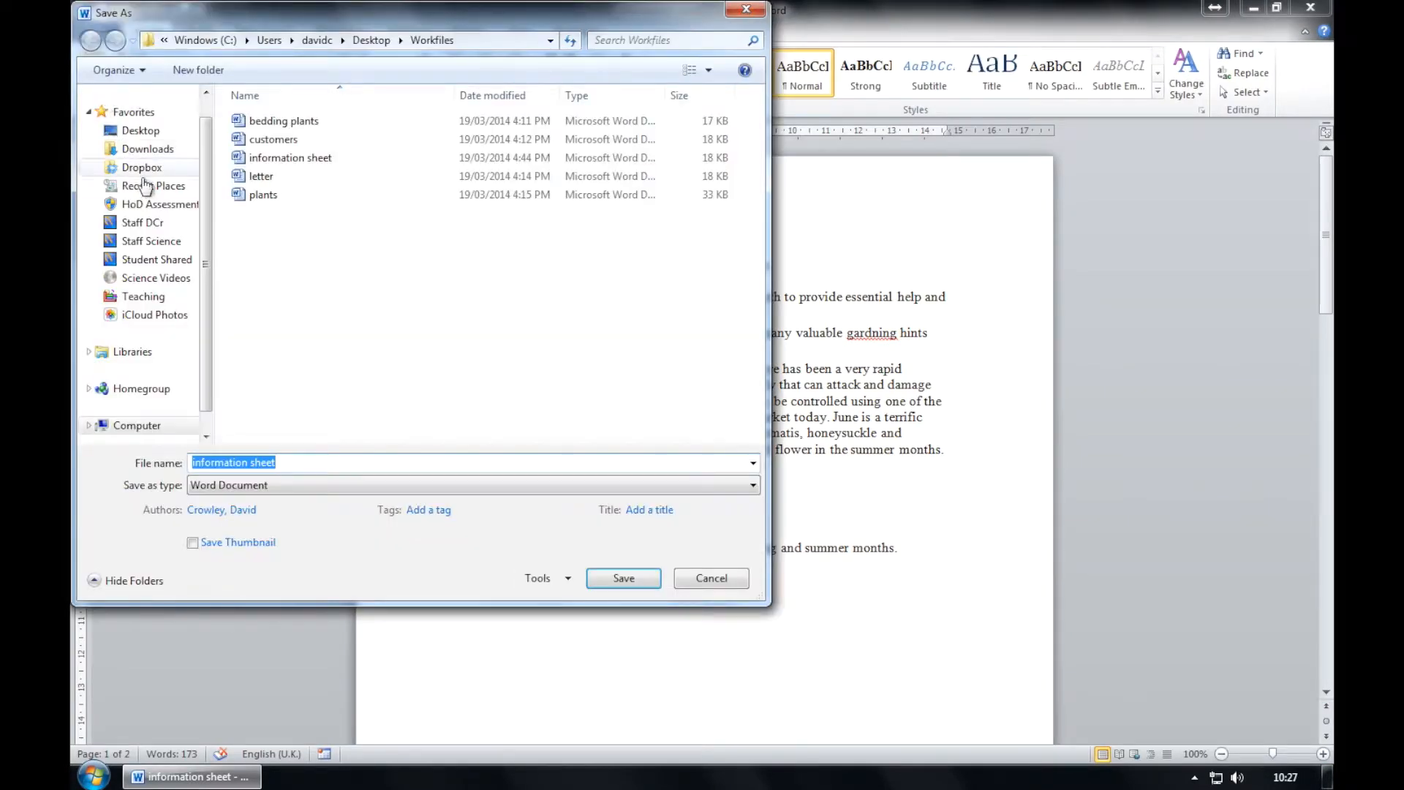
pyautogui.write('sp')
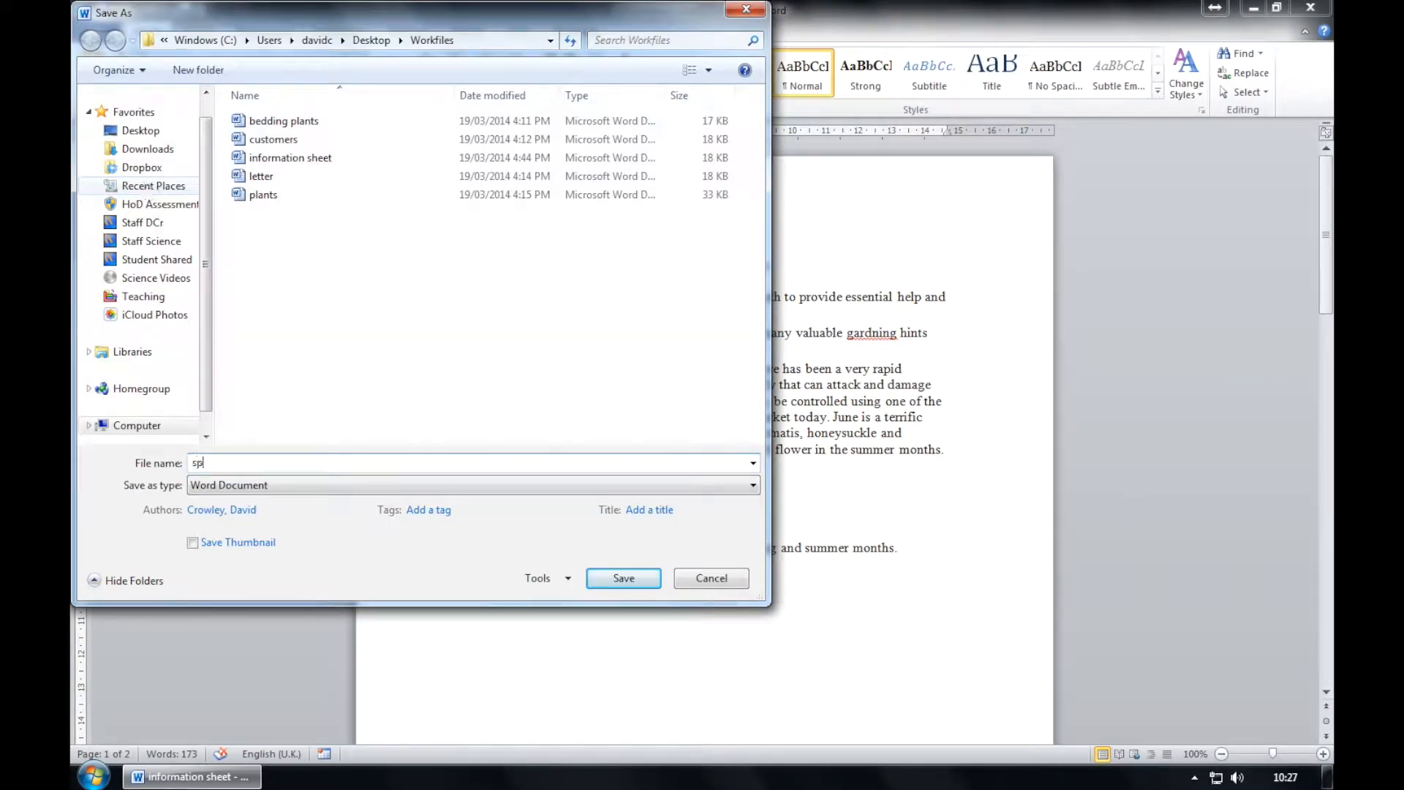
pyautogui.write('ring garden')
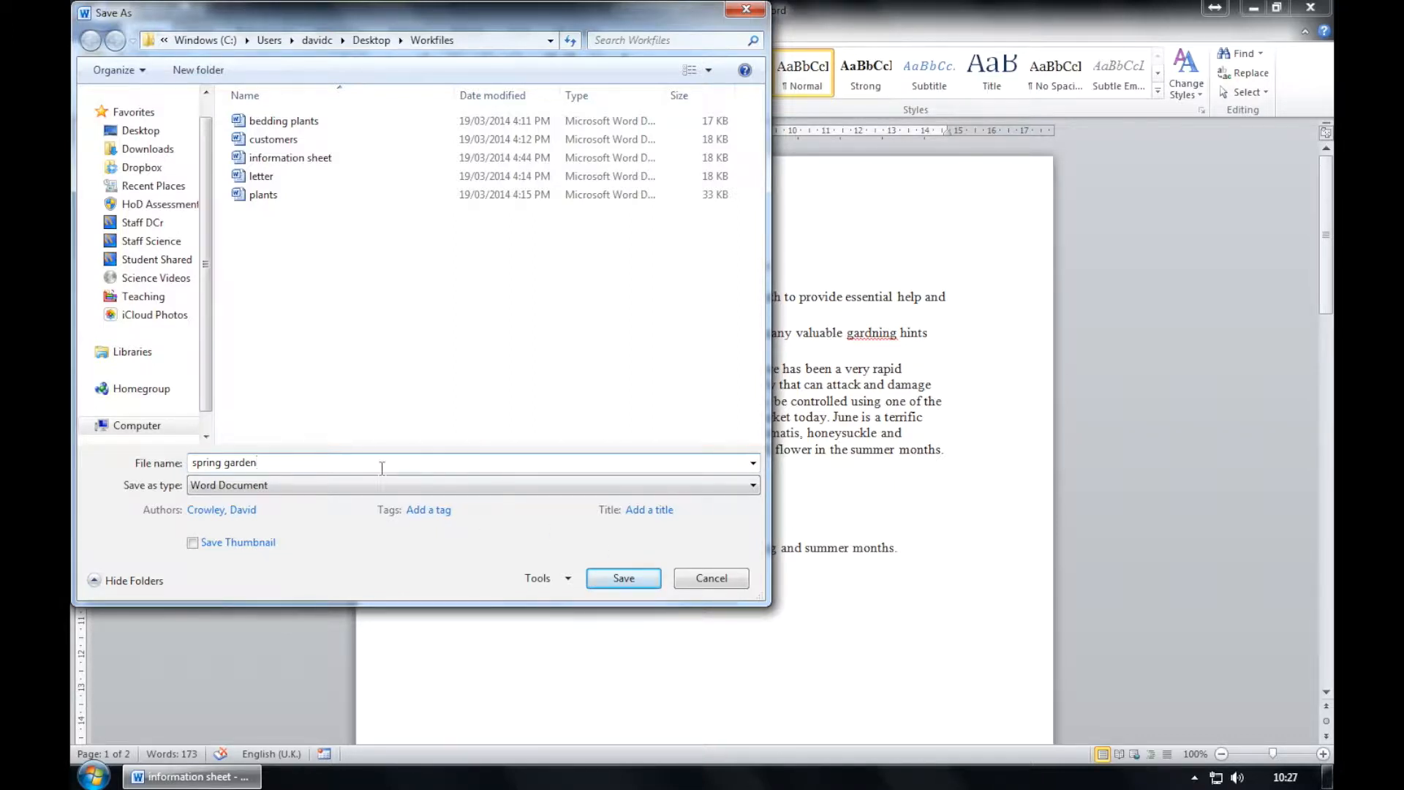
pyautogui.write('.docx')
pyautogui.click(618, 579)
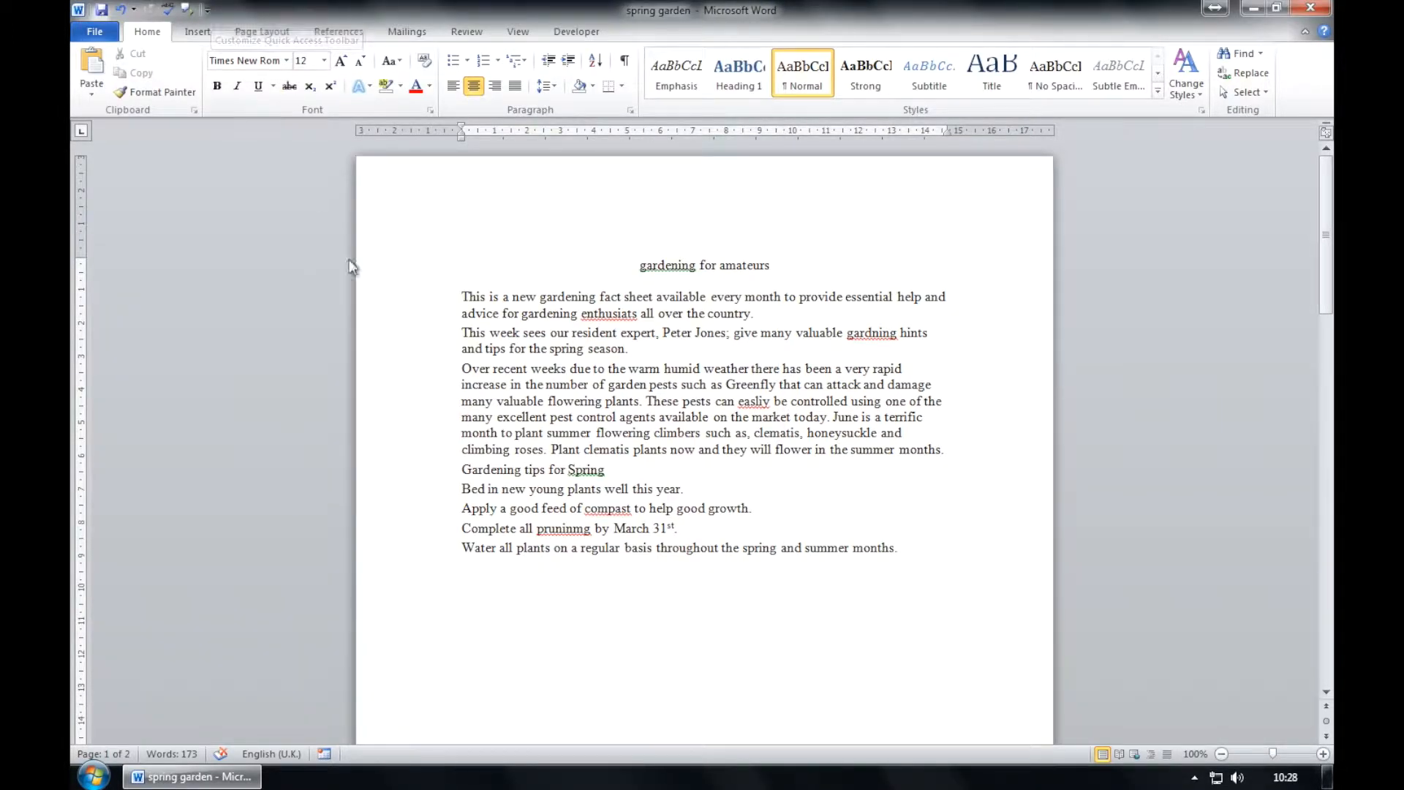
# - Change the font of all the text, from the title to the last gardening tip, to Arial
pyautogui.moveTo(640, 265); pyautogui.dragTo(961, 570)
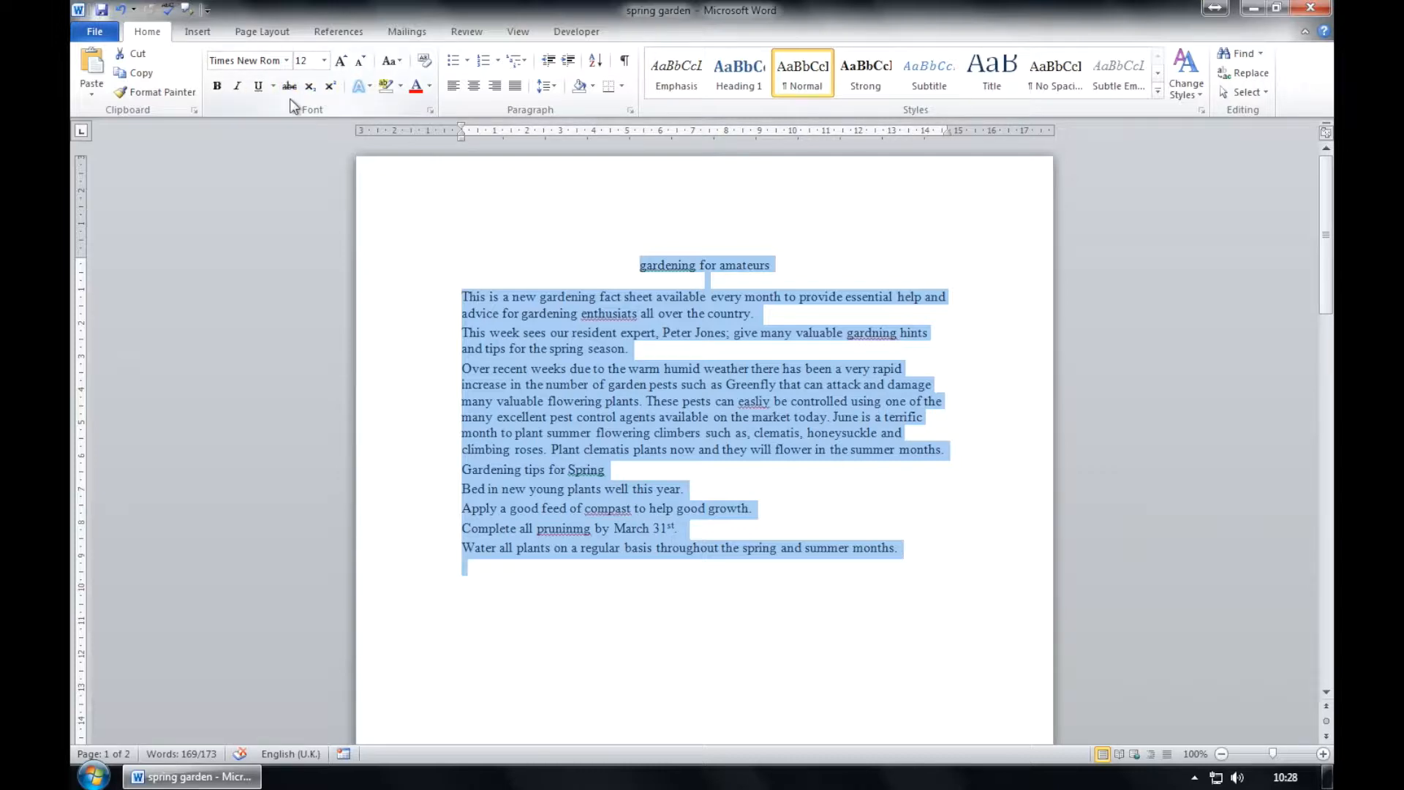
pyautogui.click(286, 60)
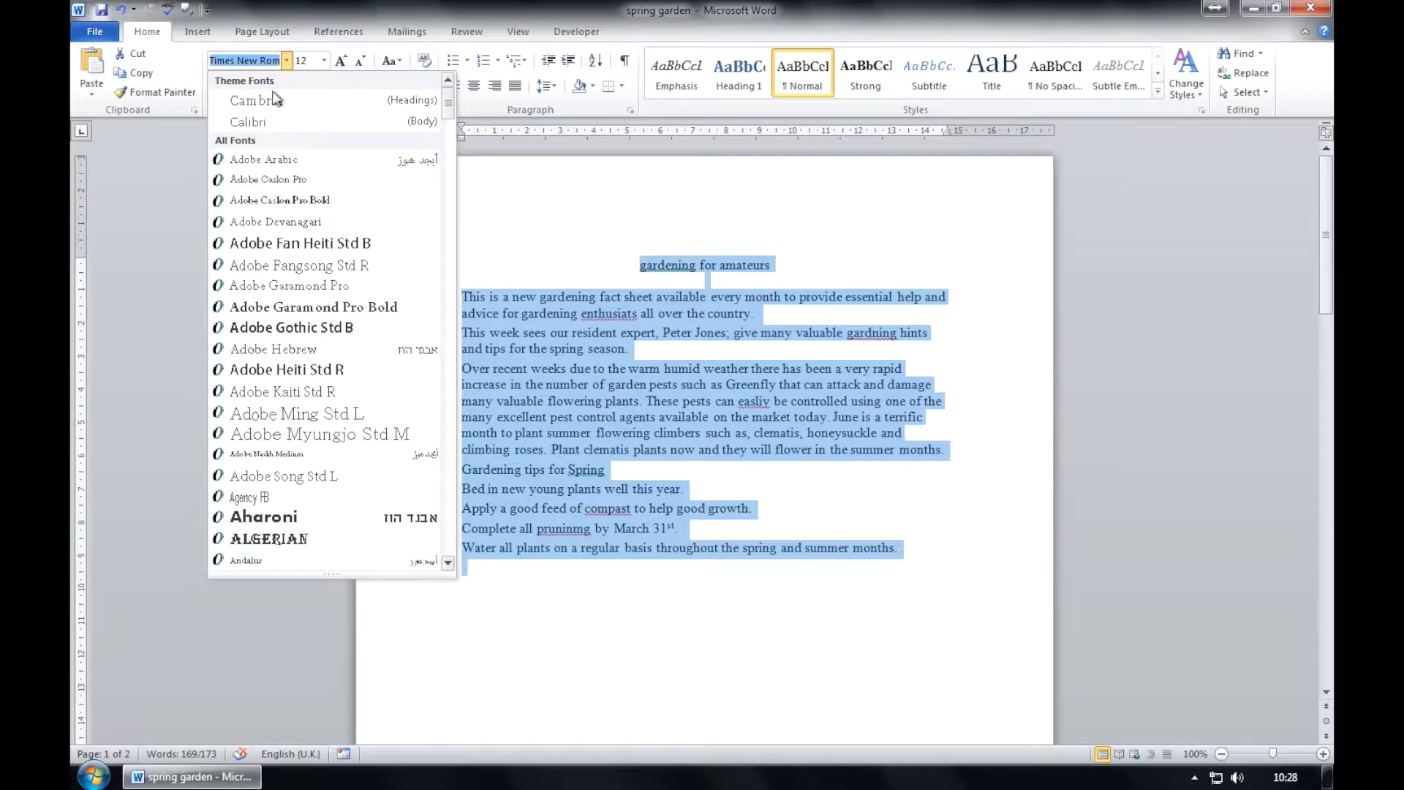
pyautogui.scroll(-2, 277, 452)
pyautogui.scroll(-1, 278, 452)
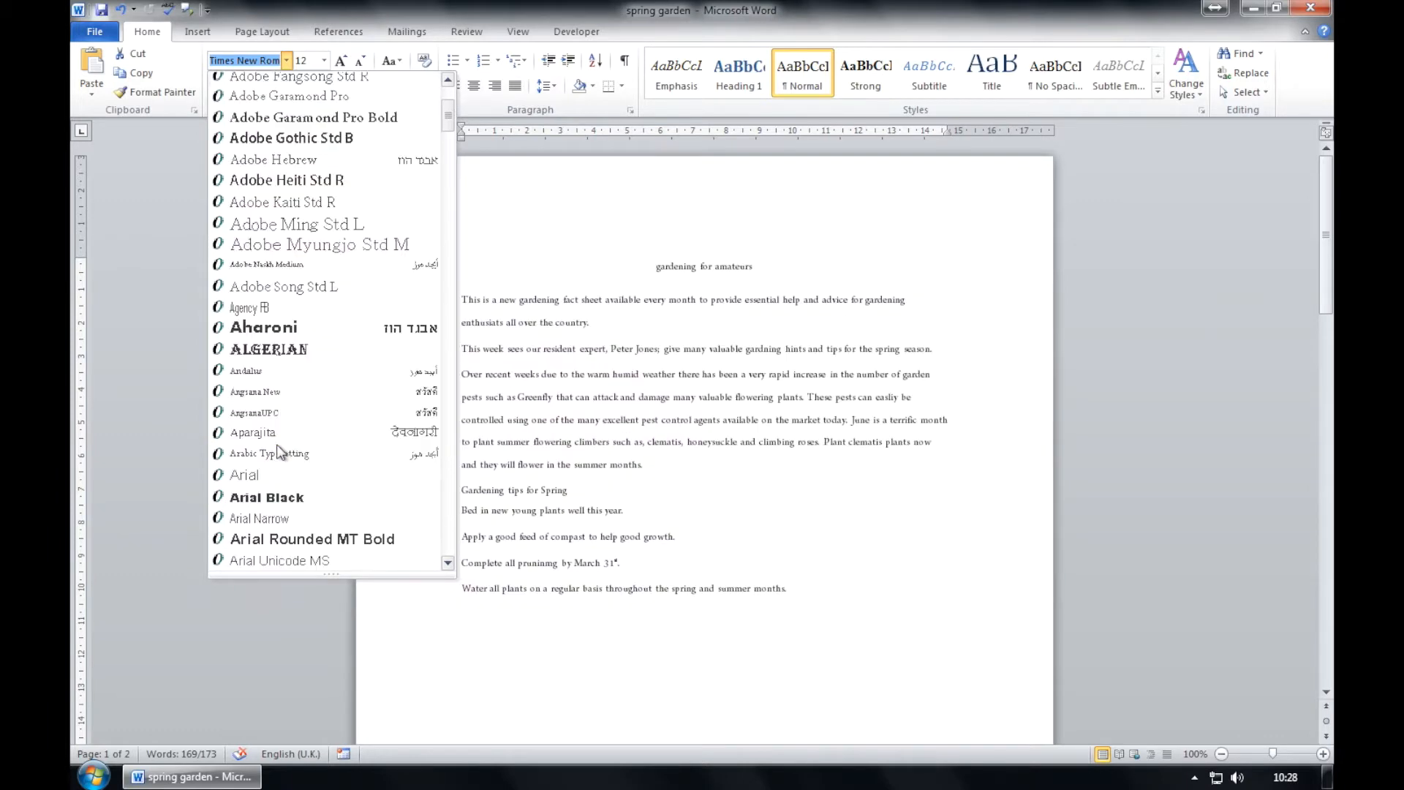
pyautogui.click(248, 475)
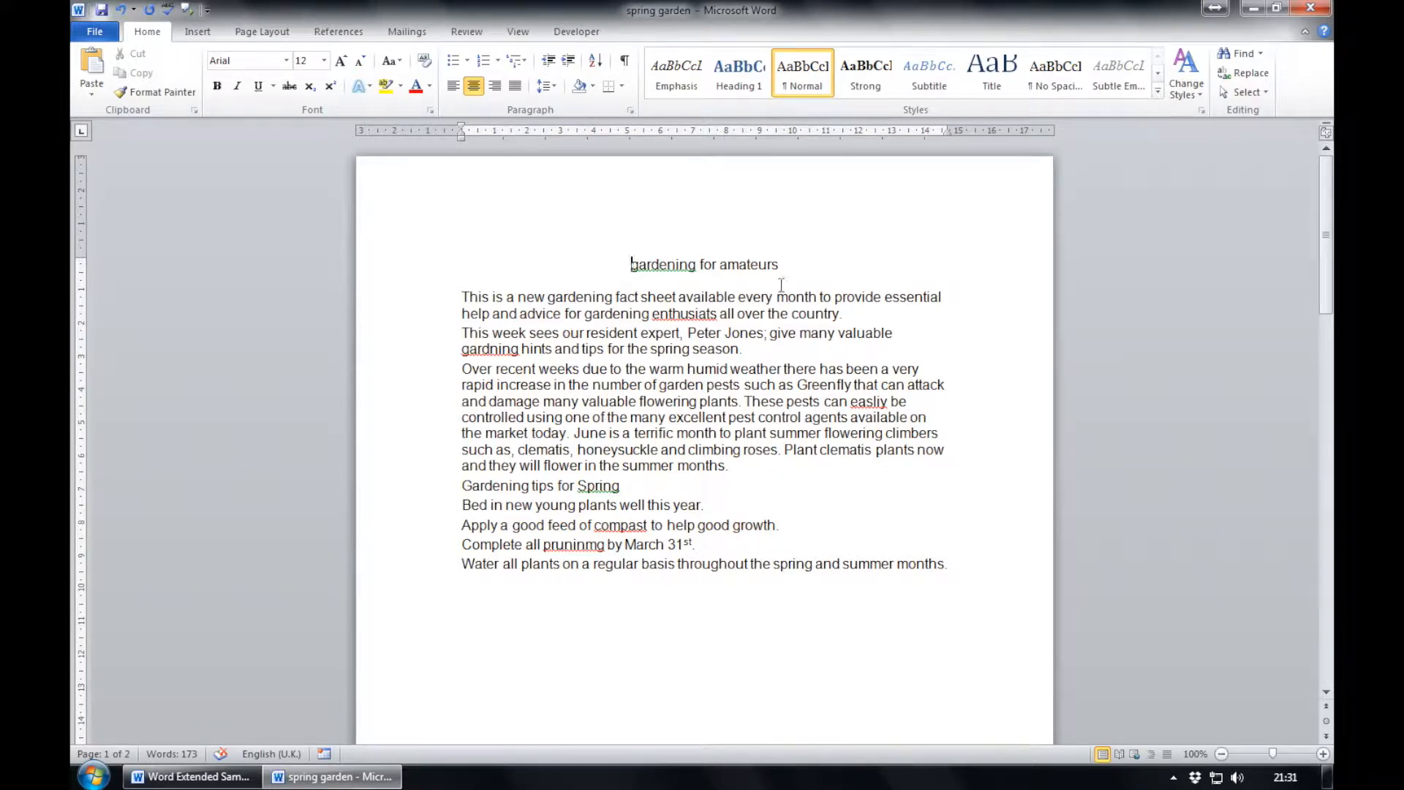
# - Convert the title "gardening for amateurs" to UPPERCASE
pyautogui.moveTo(781, 265); pyautogui.dragTo(661, 269)
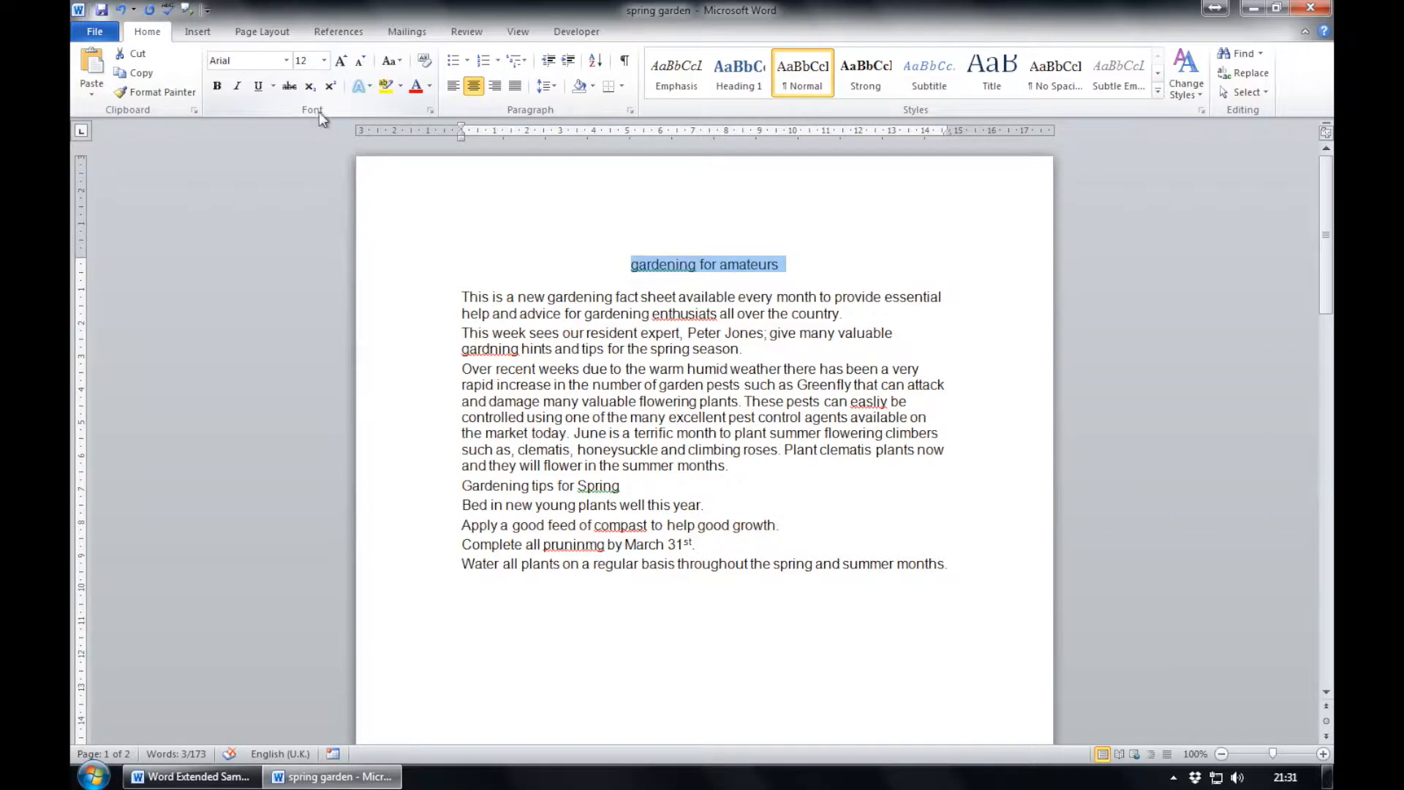
pyautogui.click(393, 64)
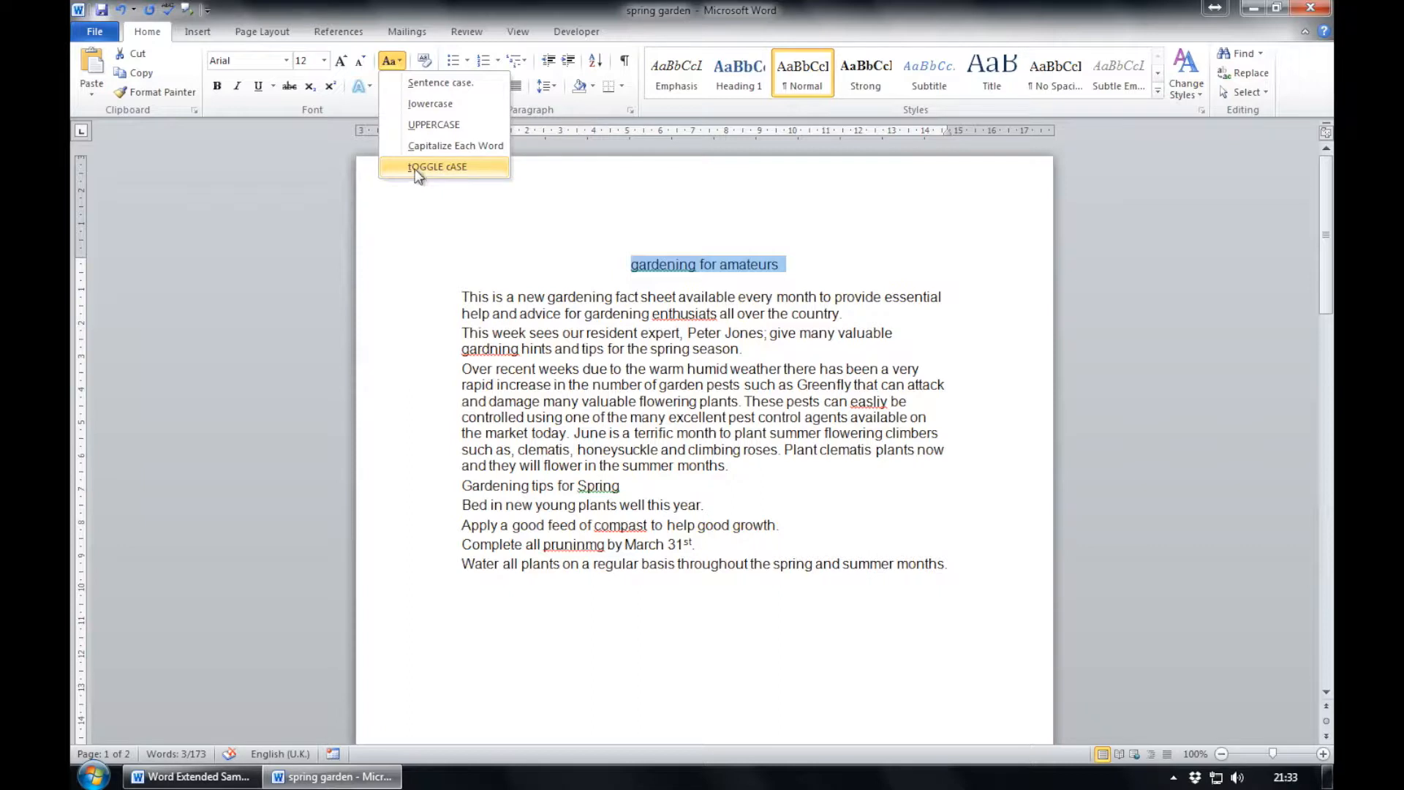
pyautogui.click(417, 127)
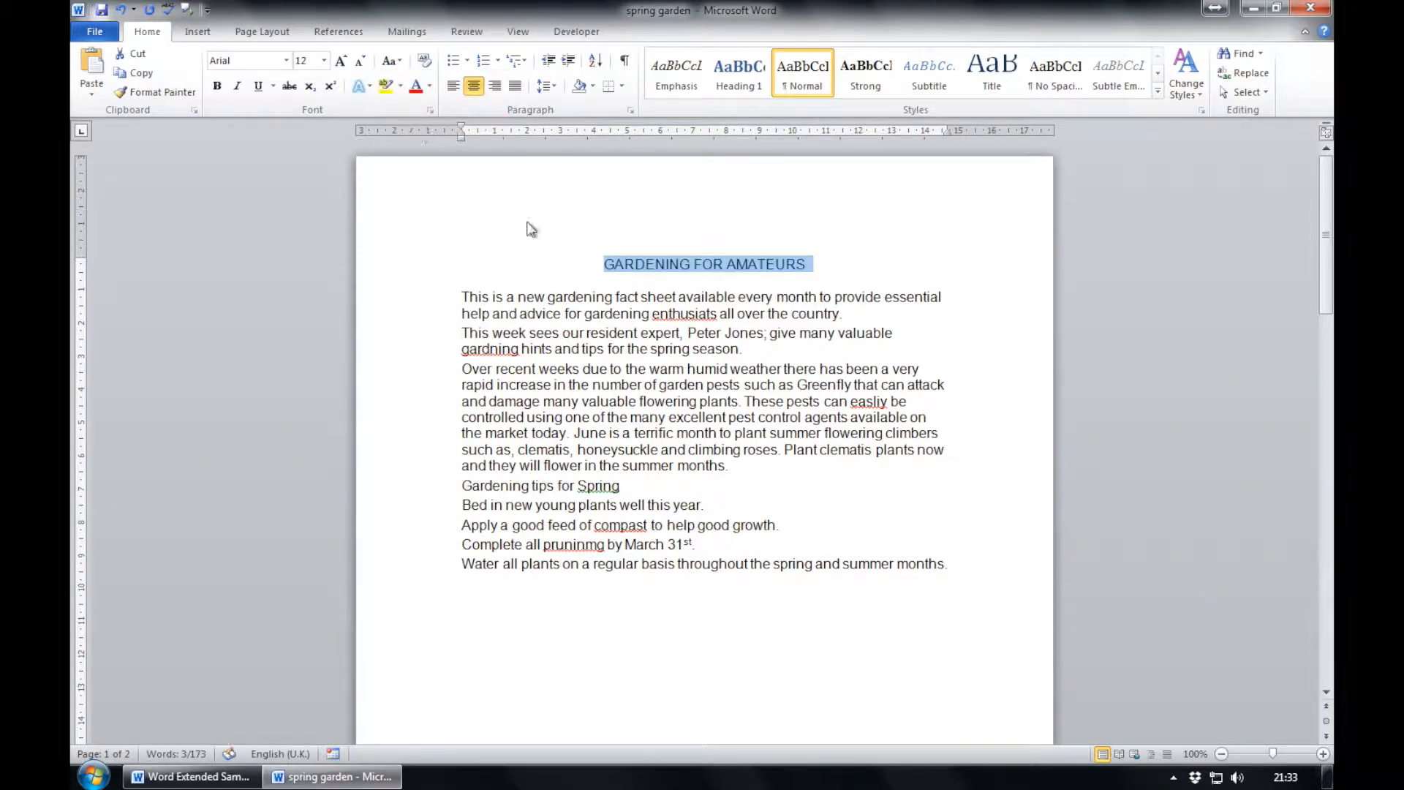
pyautogui.click(778, 487)
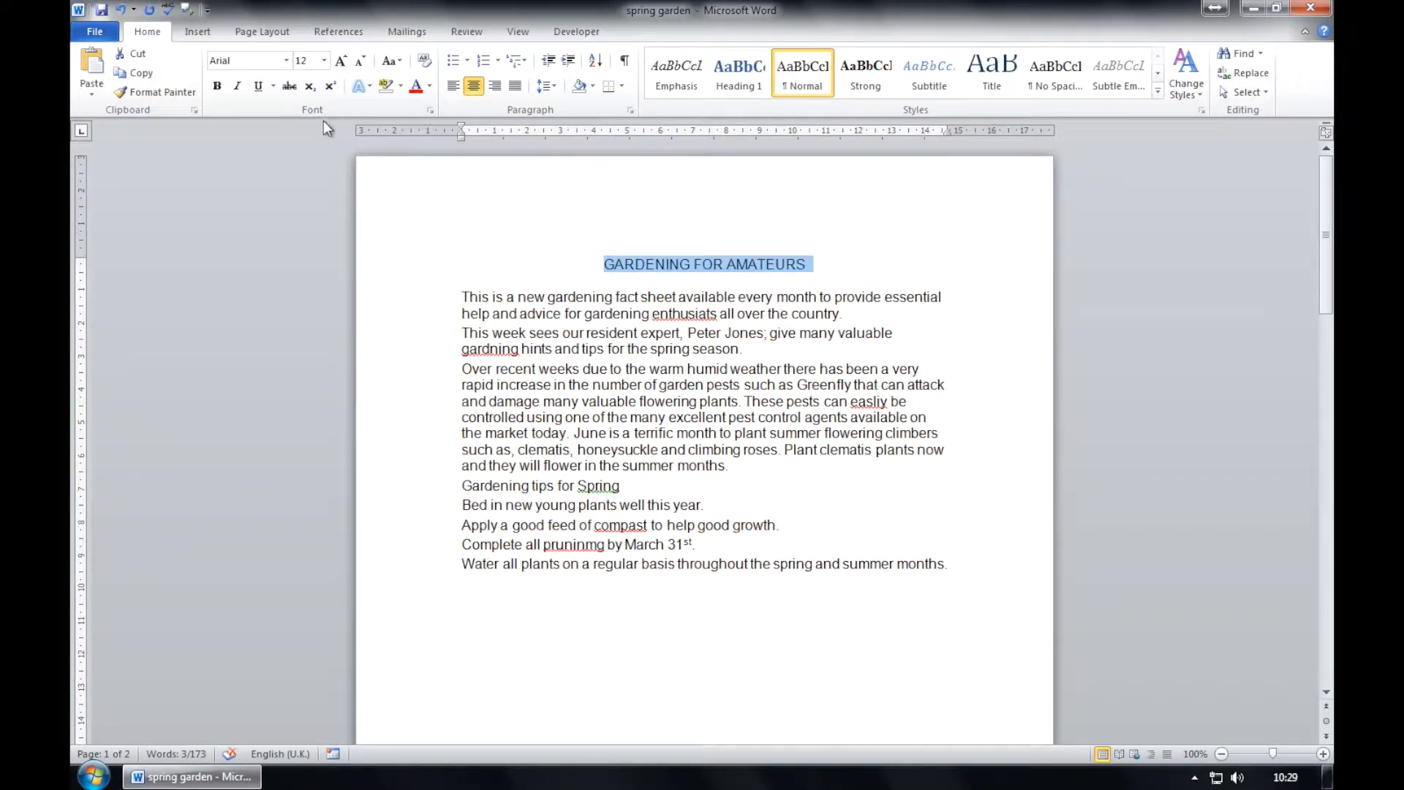
# - Underline the title and give it a dark blue theme font colour
pyautogui.click(258, 90)
pyautogui.click(429, 89)
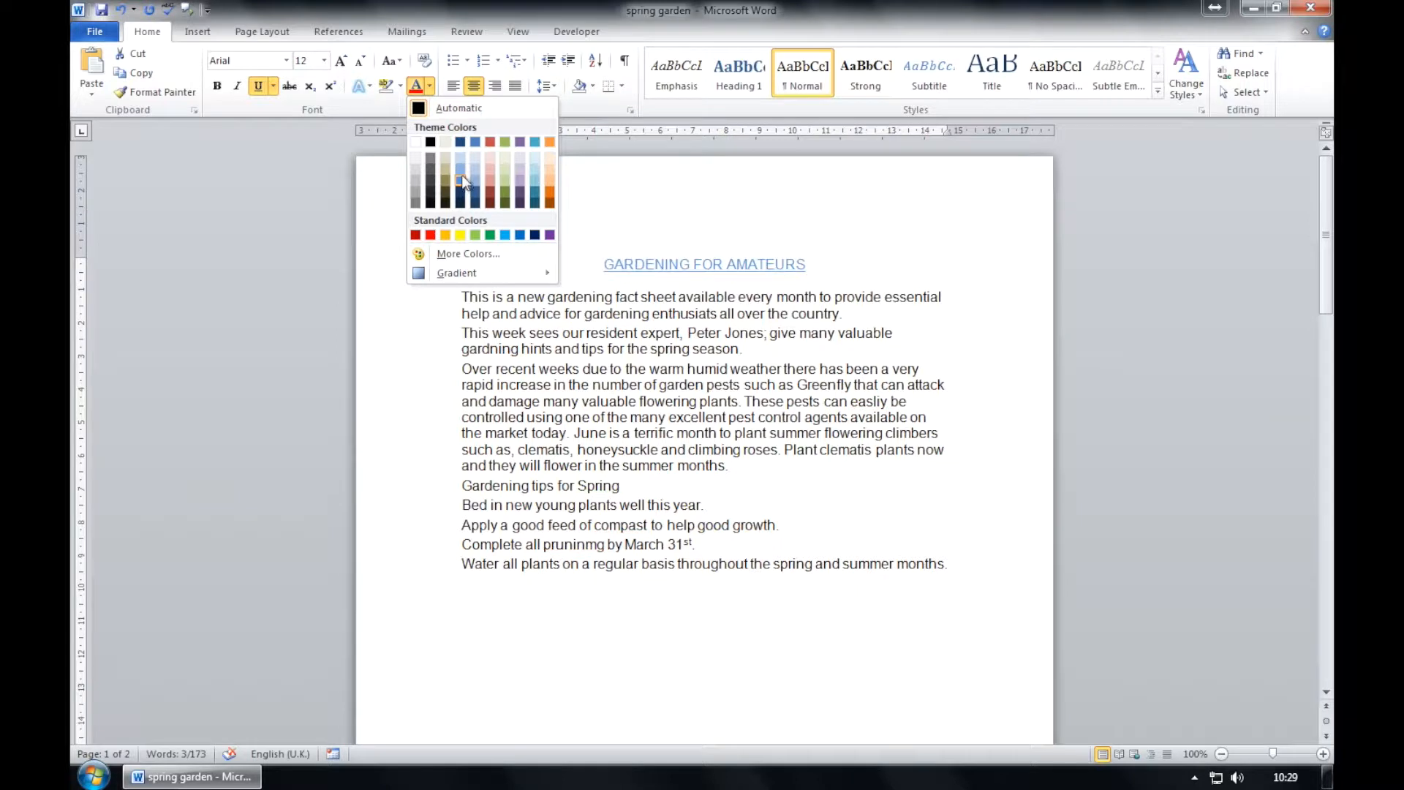
pyautogui.click(461, 193)
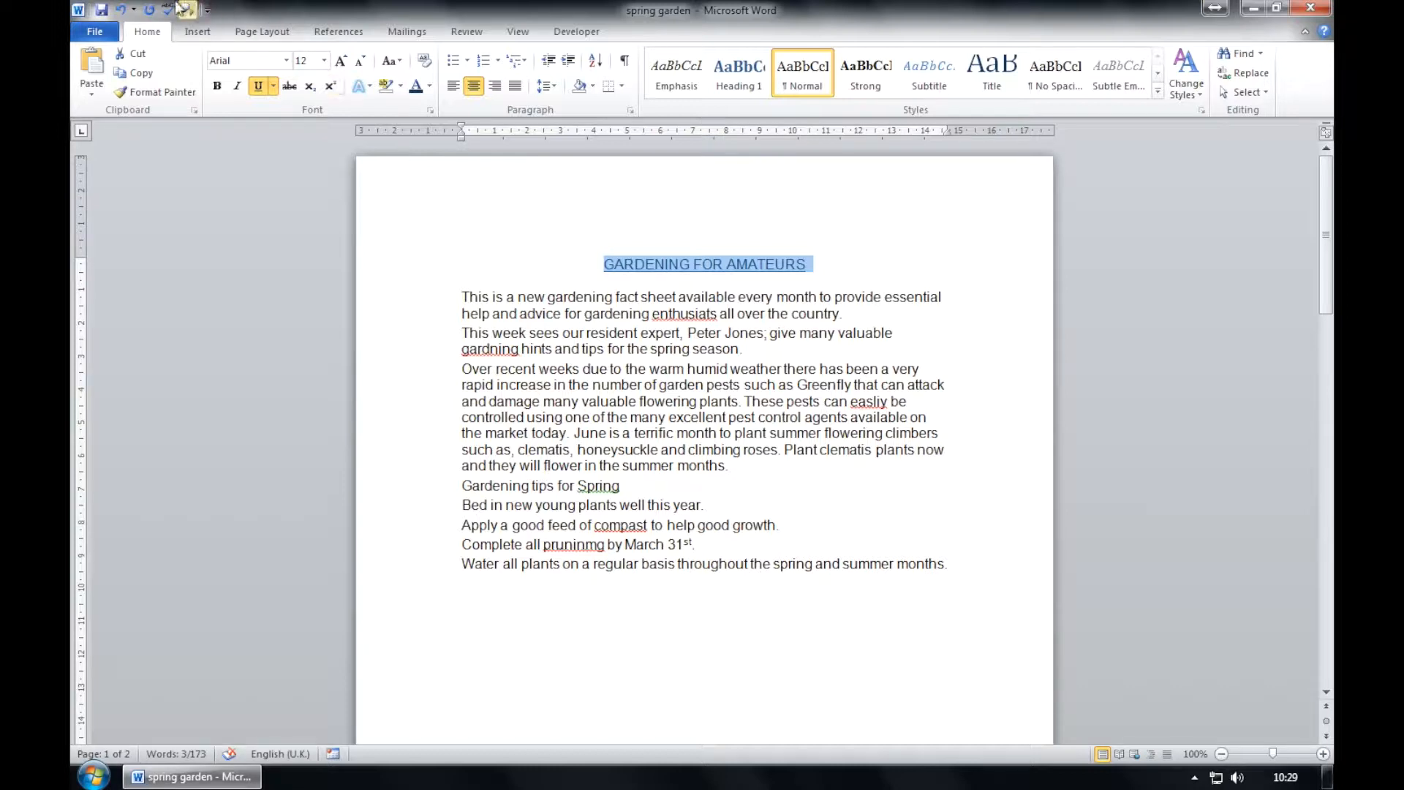
# - Undo the title's font colour change, redo it, and deselect the title
pyautogui.click(121, 10)
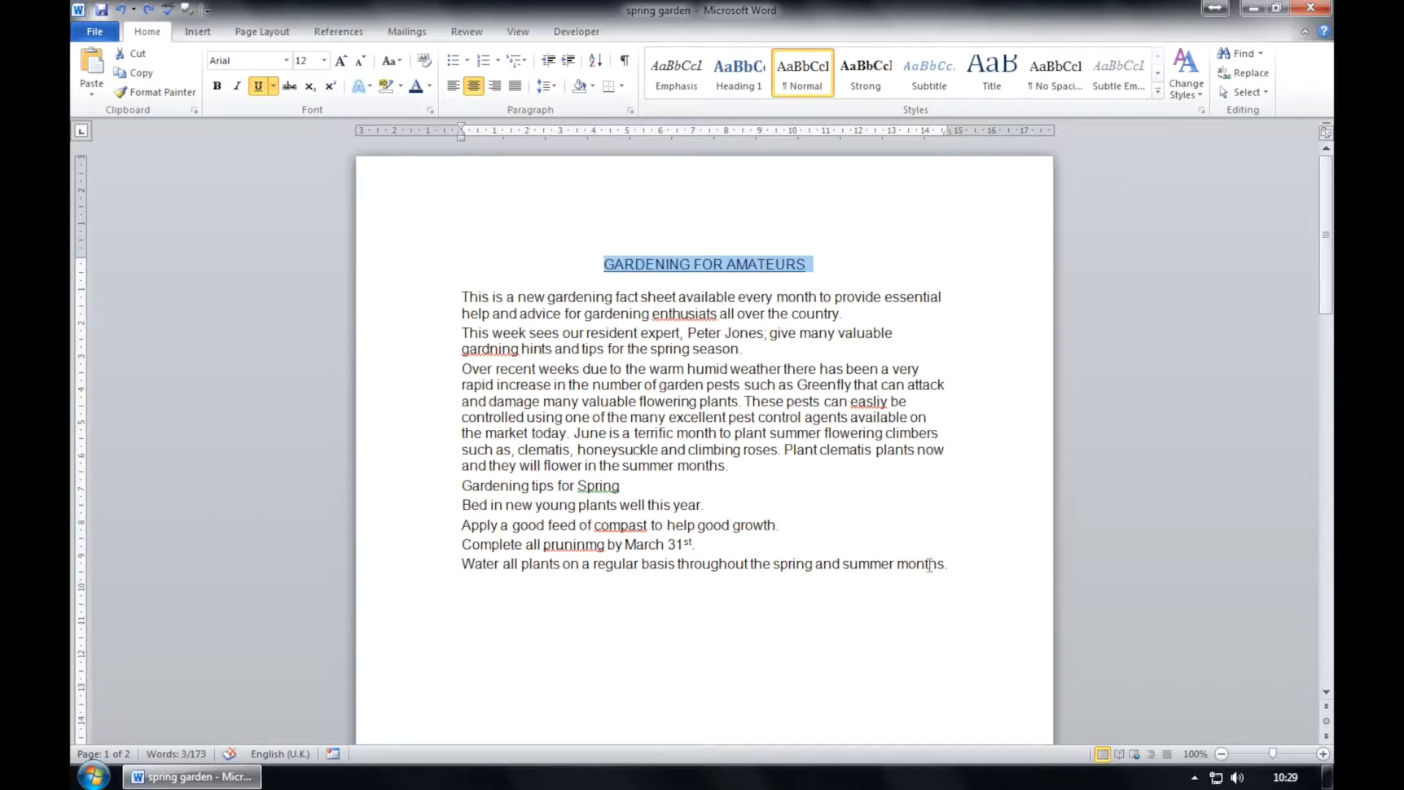
pyautogui.click(557, 263)
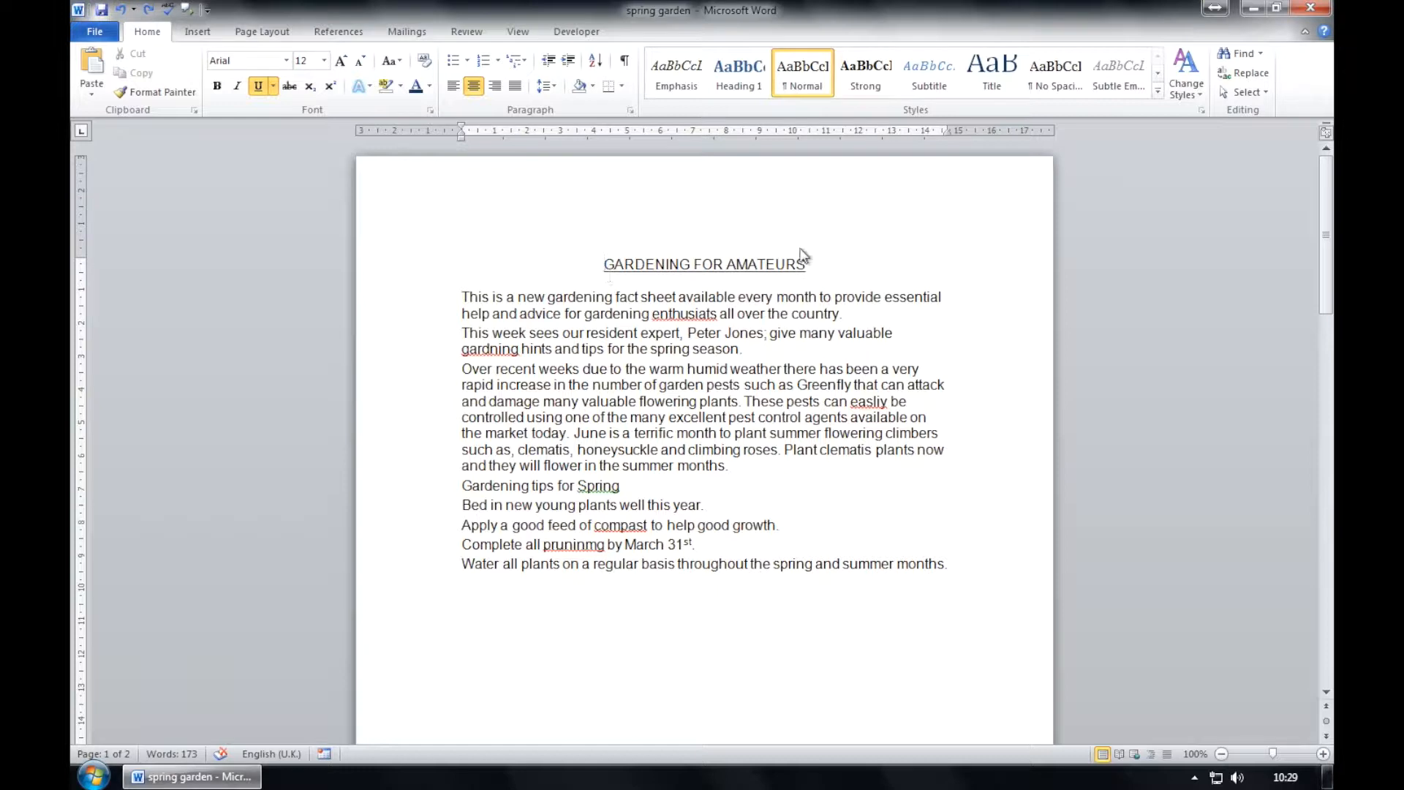
pyautogui.click(147, 9)
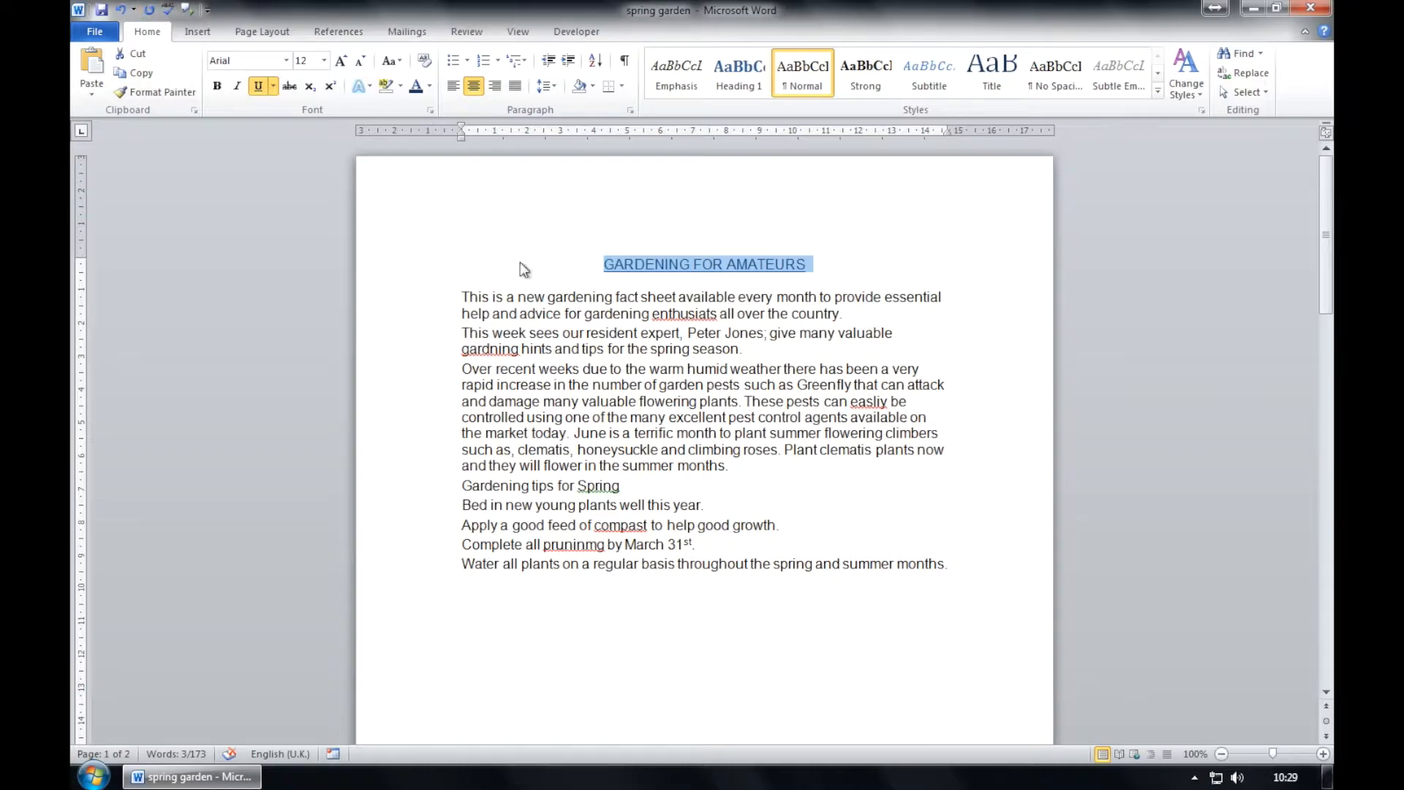
pyautogui.click(699, 423)
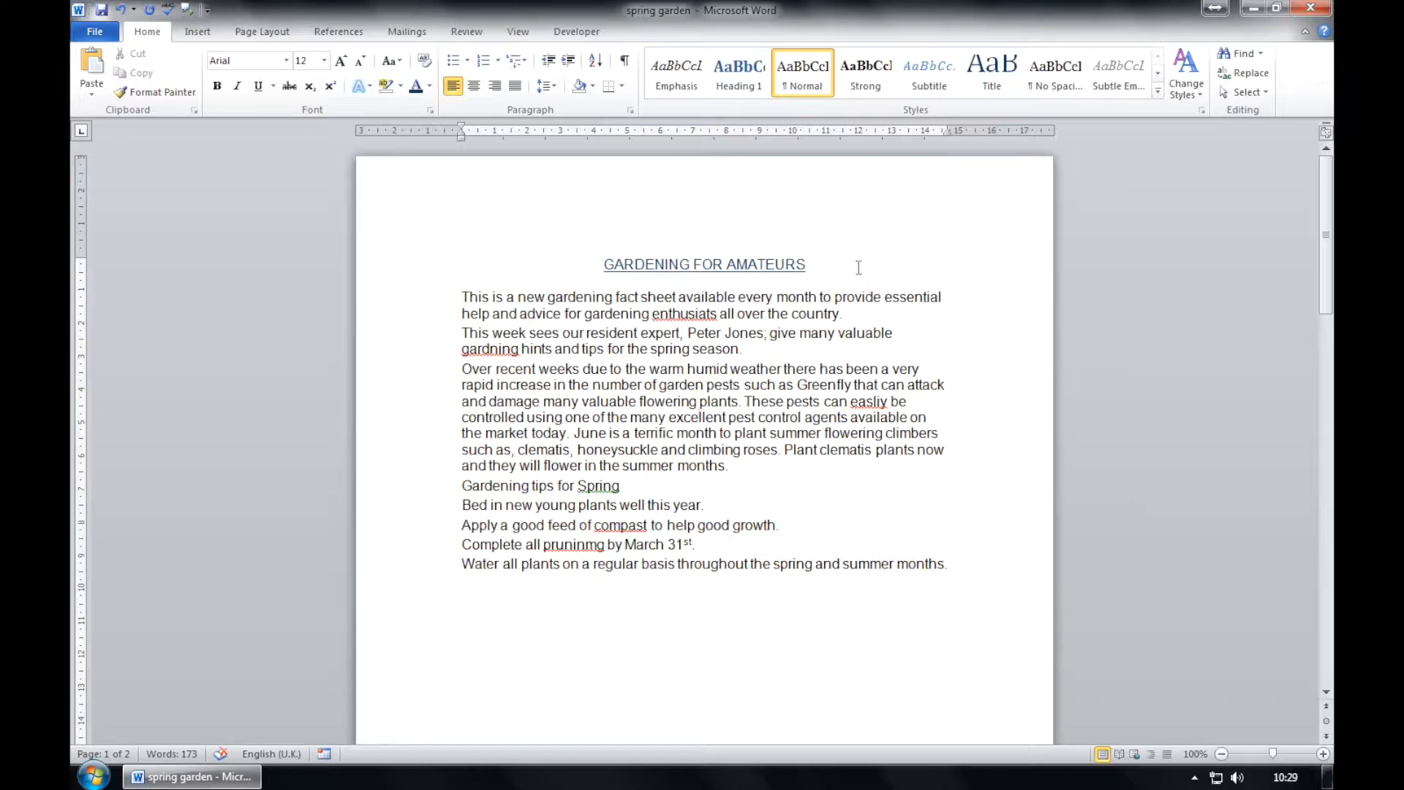
# - Add a new line reading "PART-ONE" directly beneath the title
pyautogui.click(819, 264)
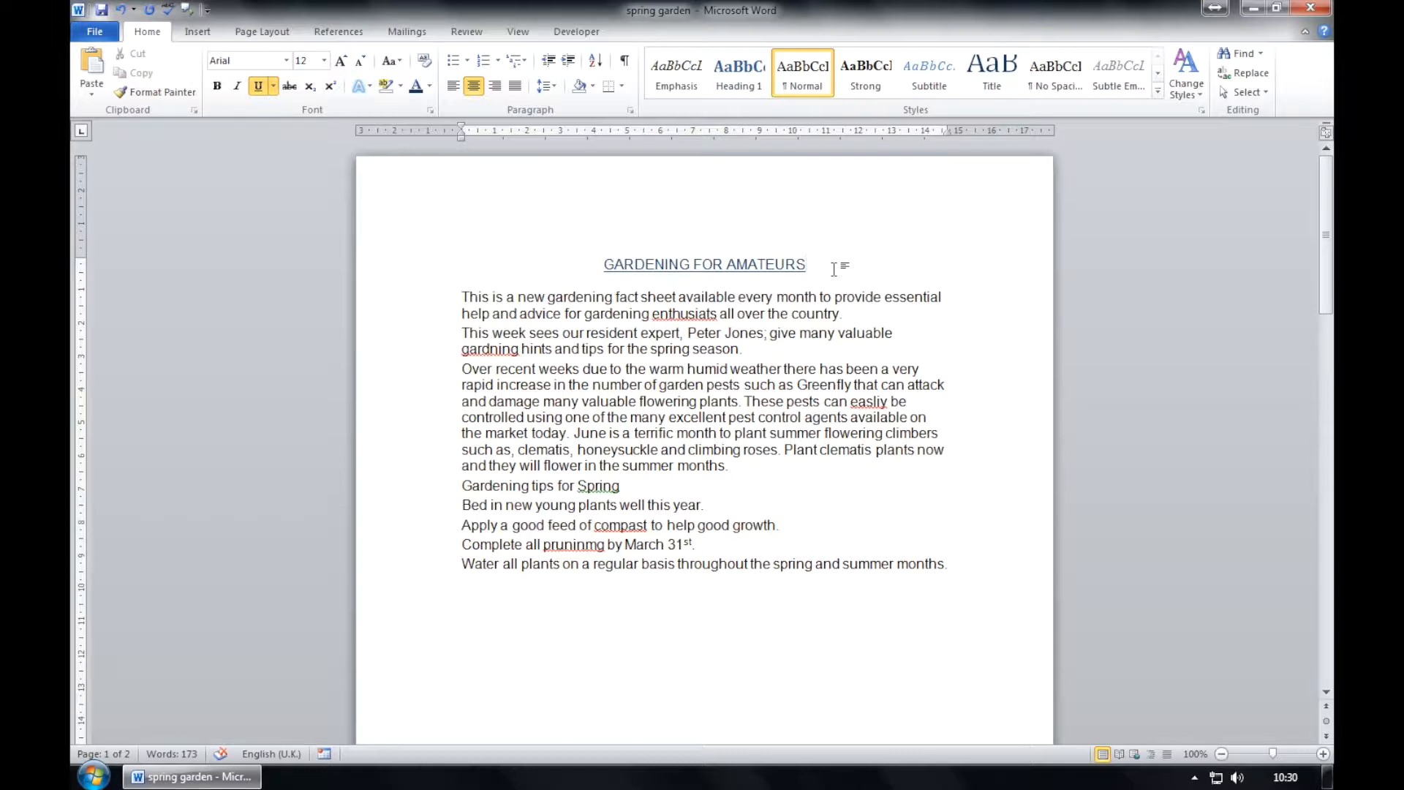
pyautogui.click(834, 269)
pyautogui.press('Return')
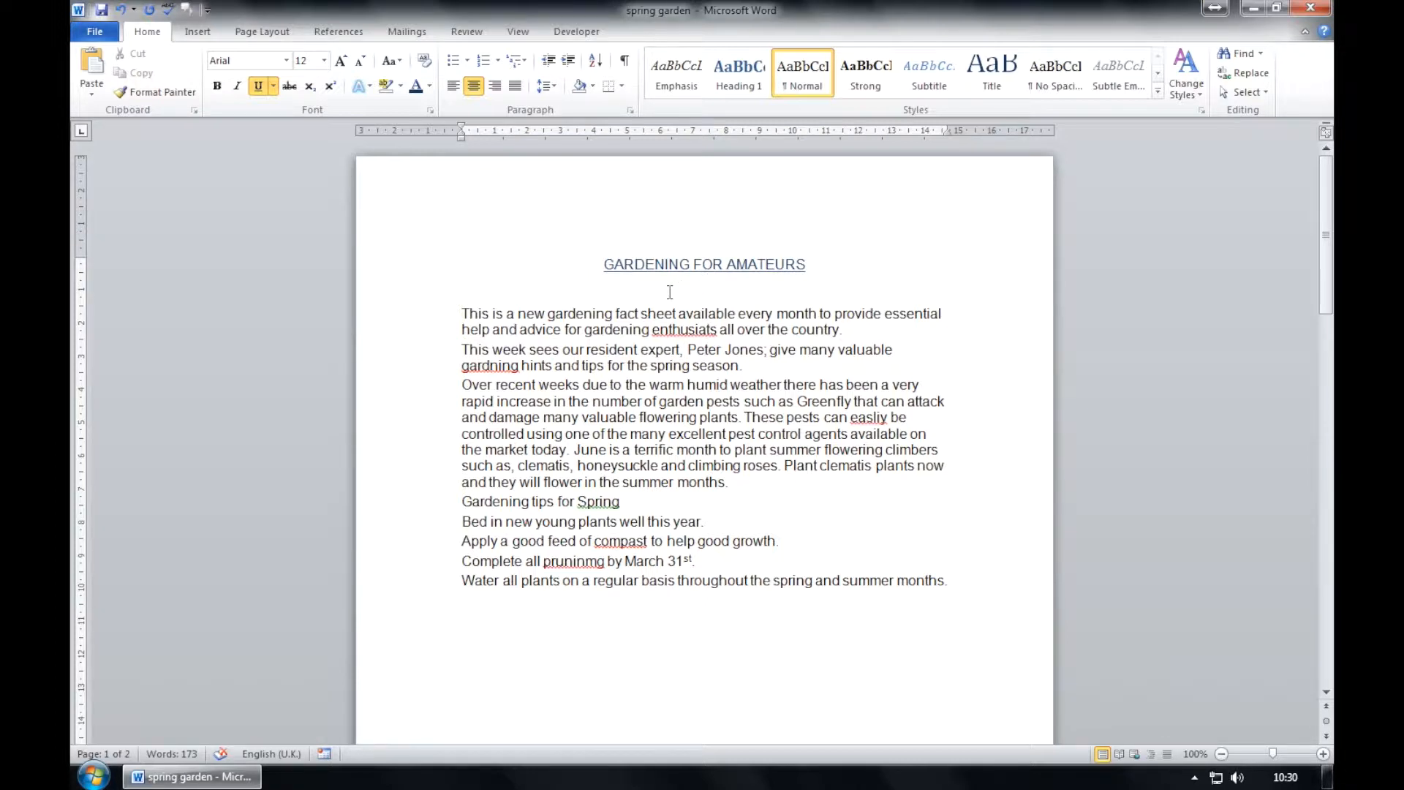
pyautogui.write('PART-ONE')
pyautogui.click(747, 365)
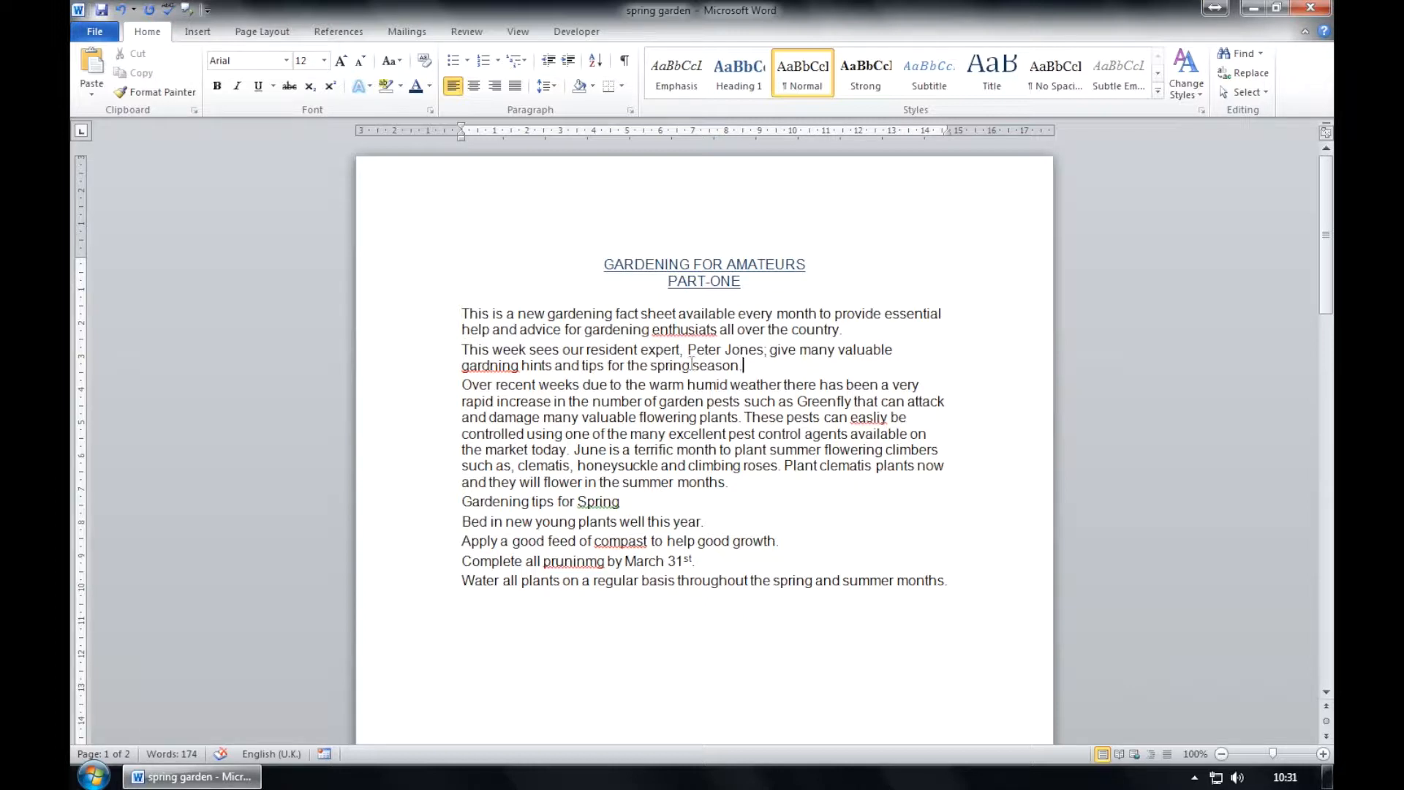
# - Put an outside border around the first body paragraph and give it a dark olive green shading
pyautogui.moveTo(462, 314); pyautogui.dragTo(855, 334)
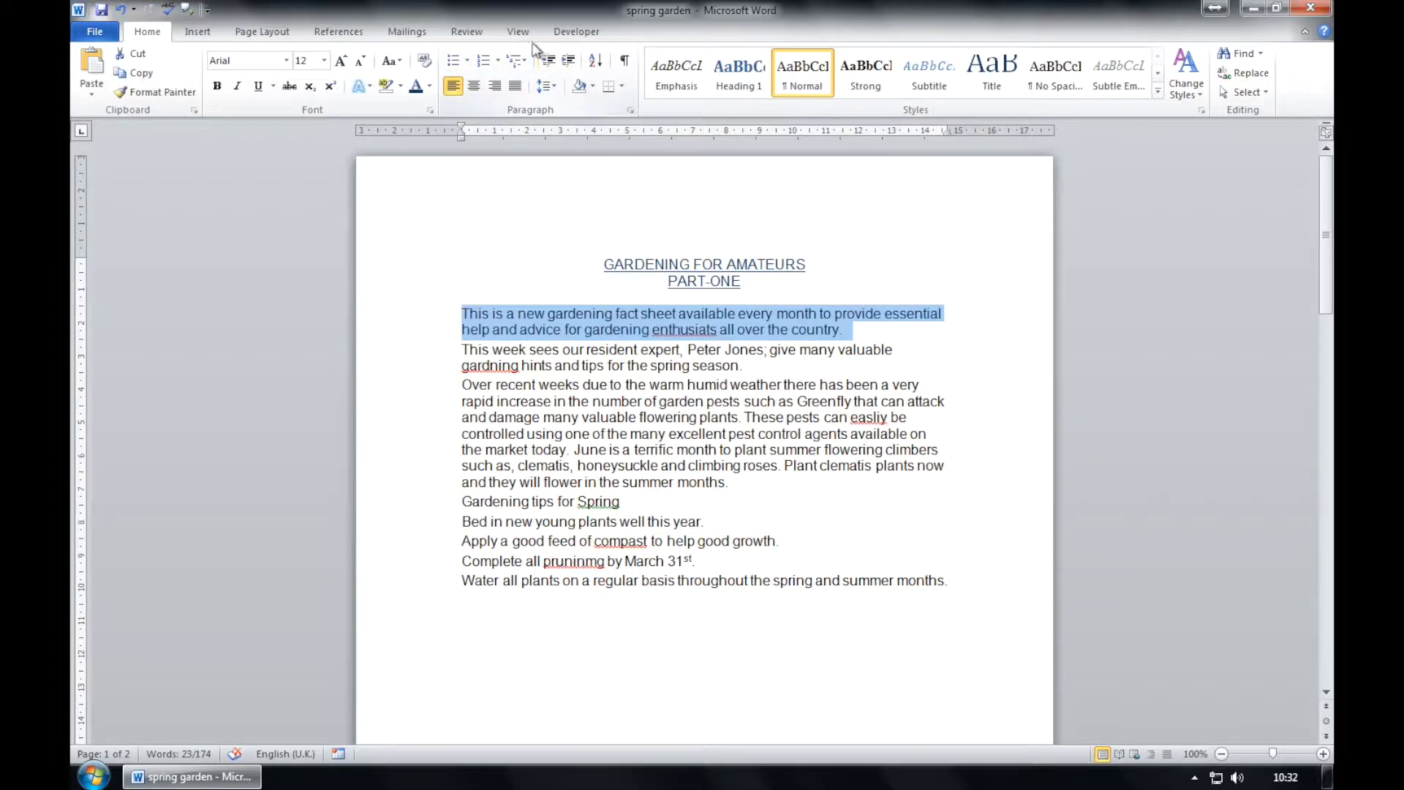
pyautogui.click(621, 88)
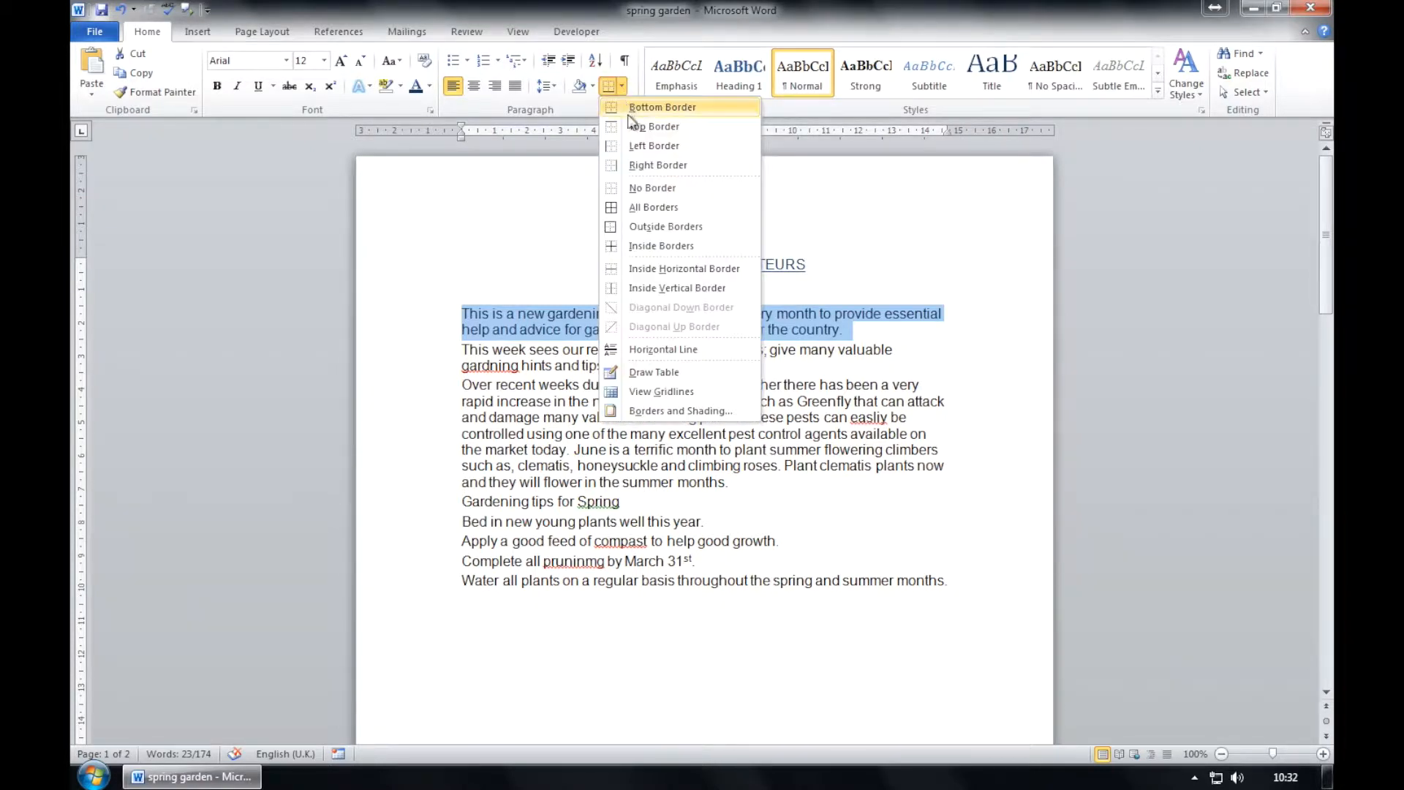
pyautogui.click(662, 228)
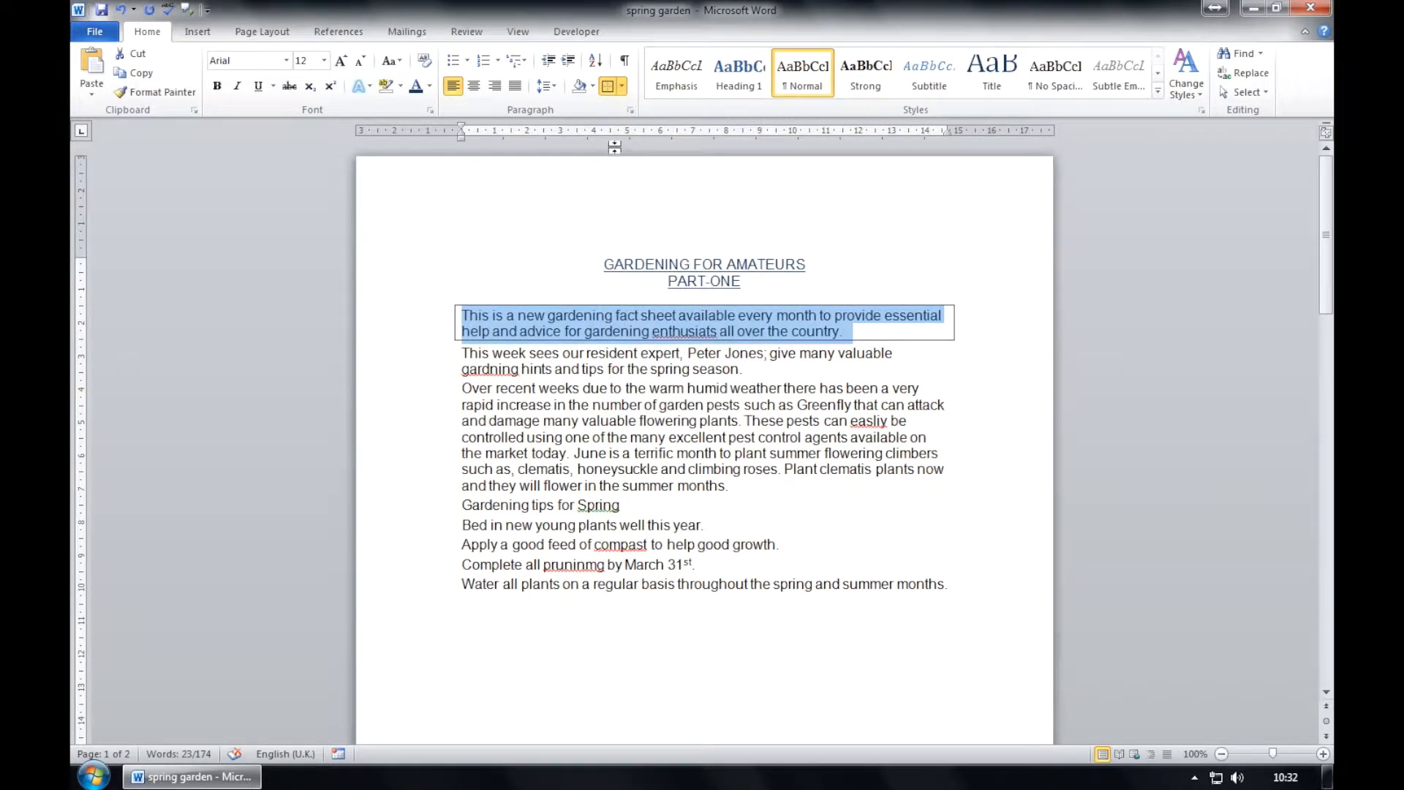
pyautogui.click(594, 87)
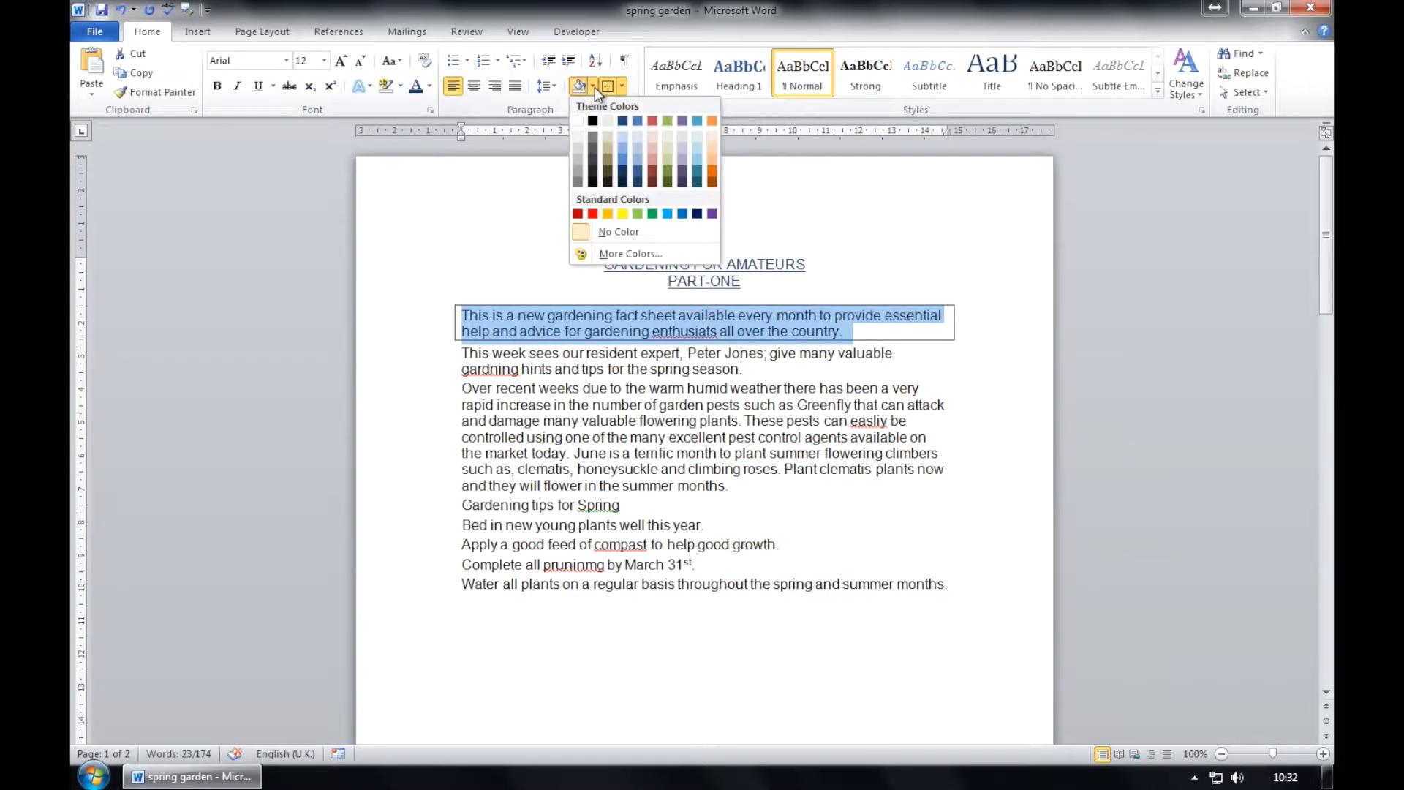
pyautogui.click(670, 173)
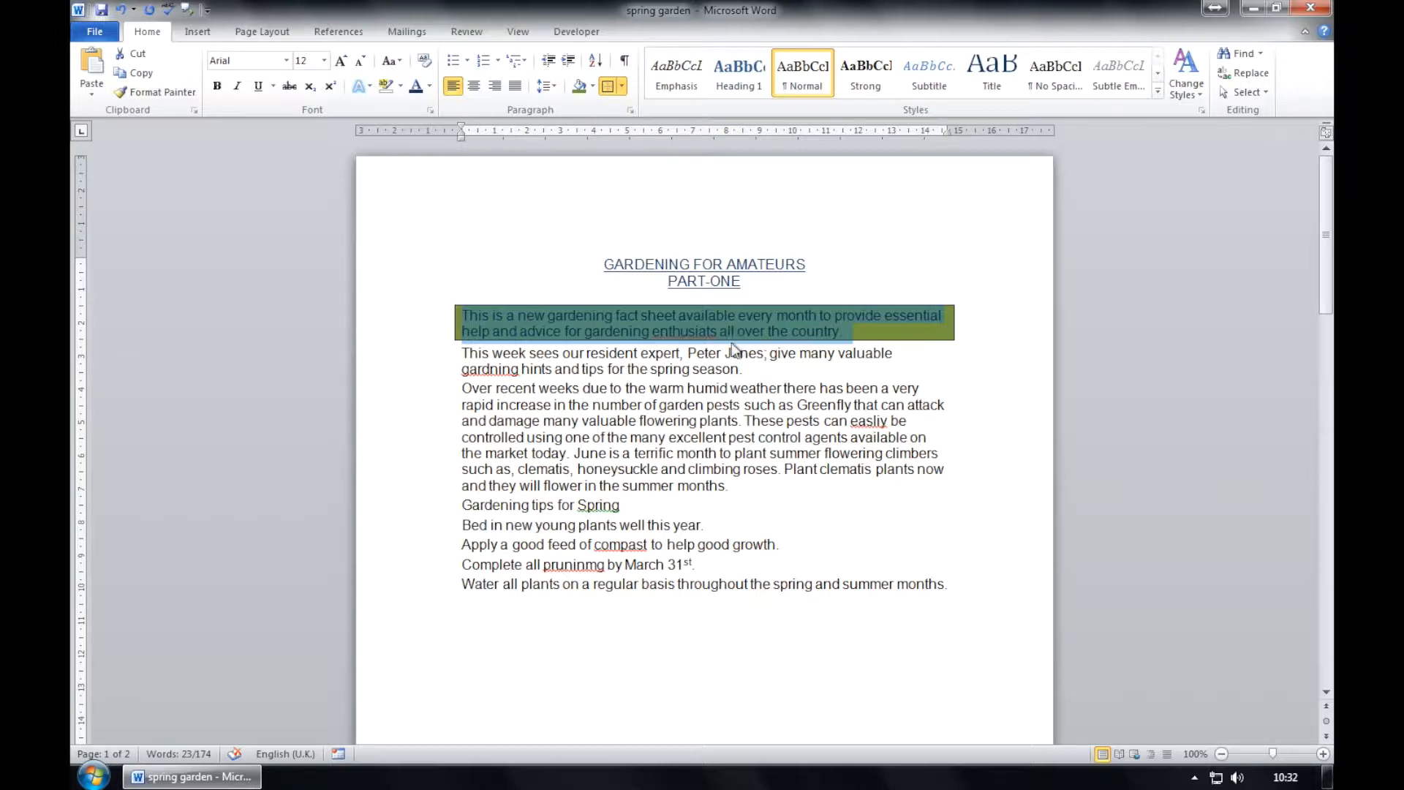
pyautogui.click(729, 459)
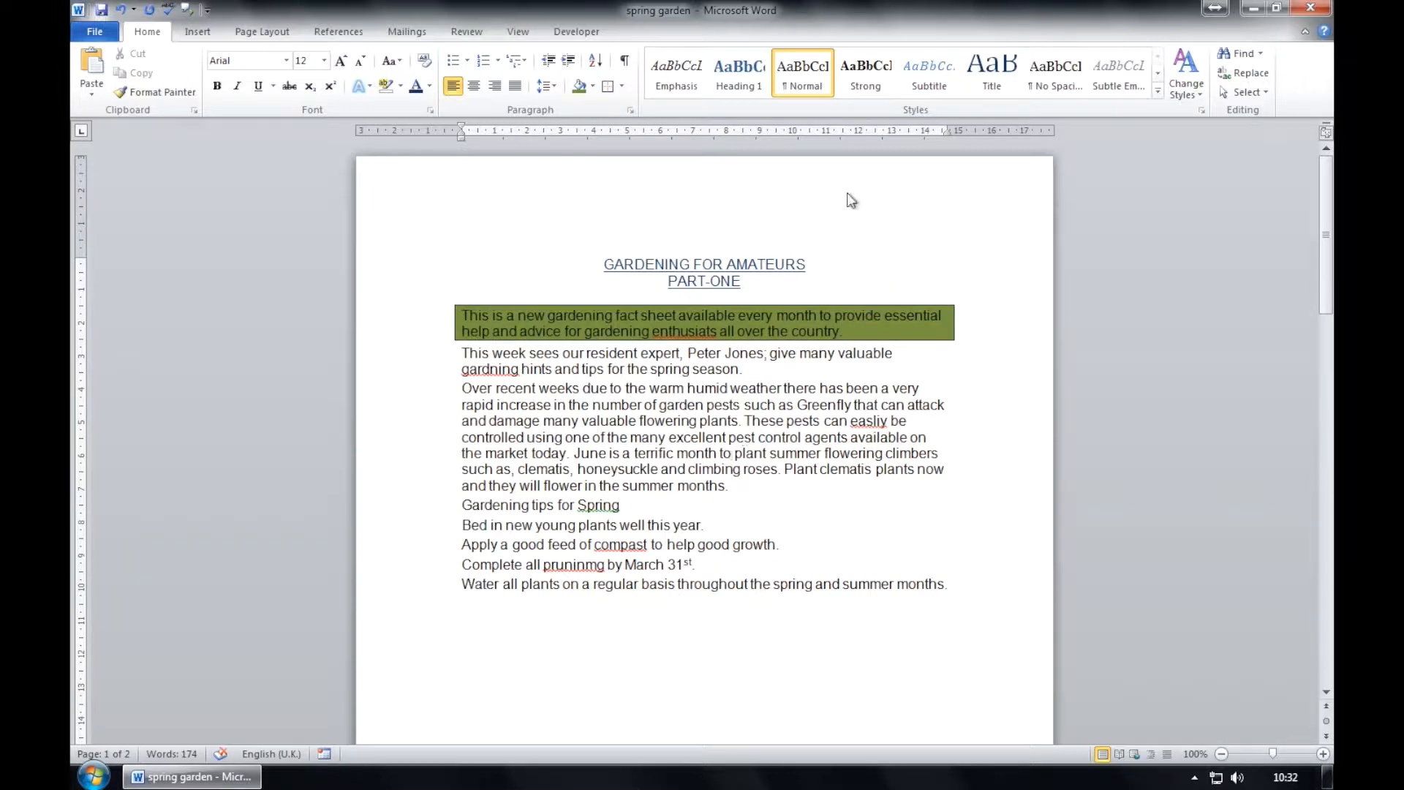
# - Search the document for the word "valuable"
pyautogui.click(1262, 54)
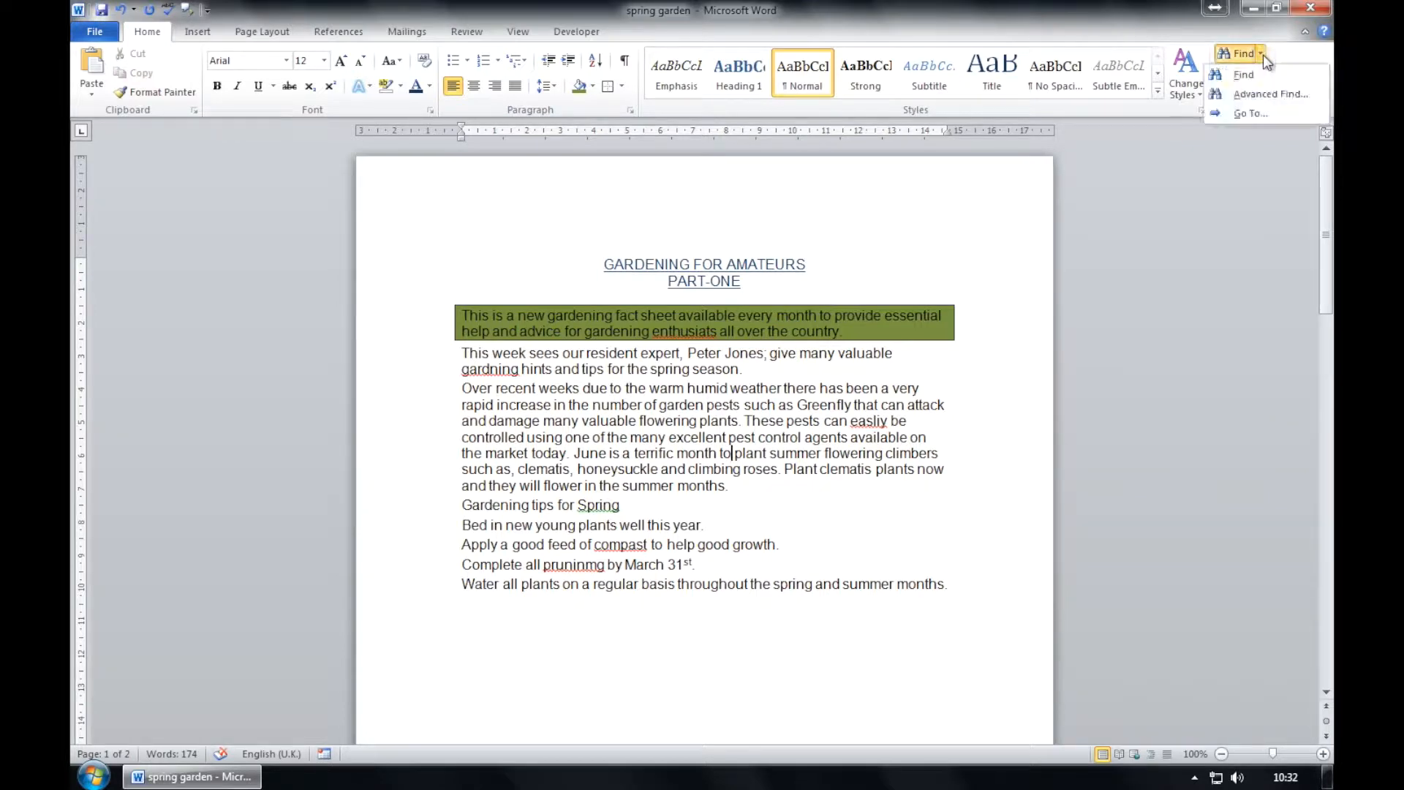
pyautogui.click(1250, 79)
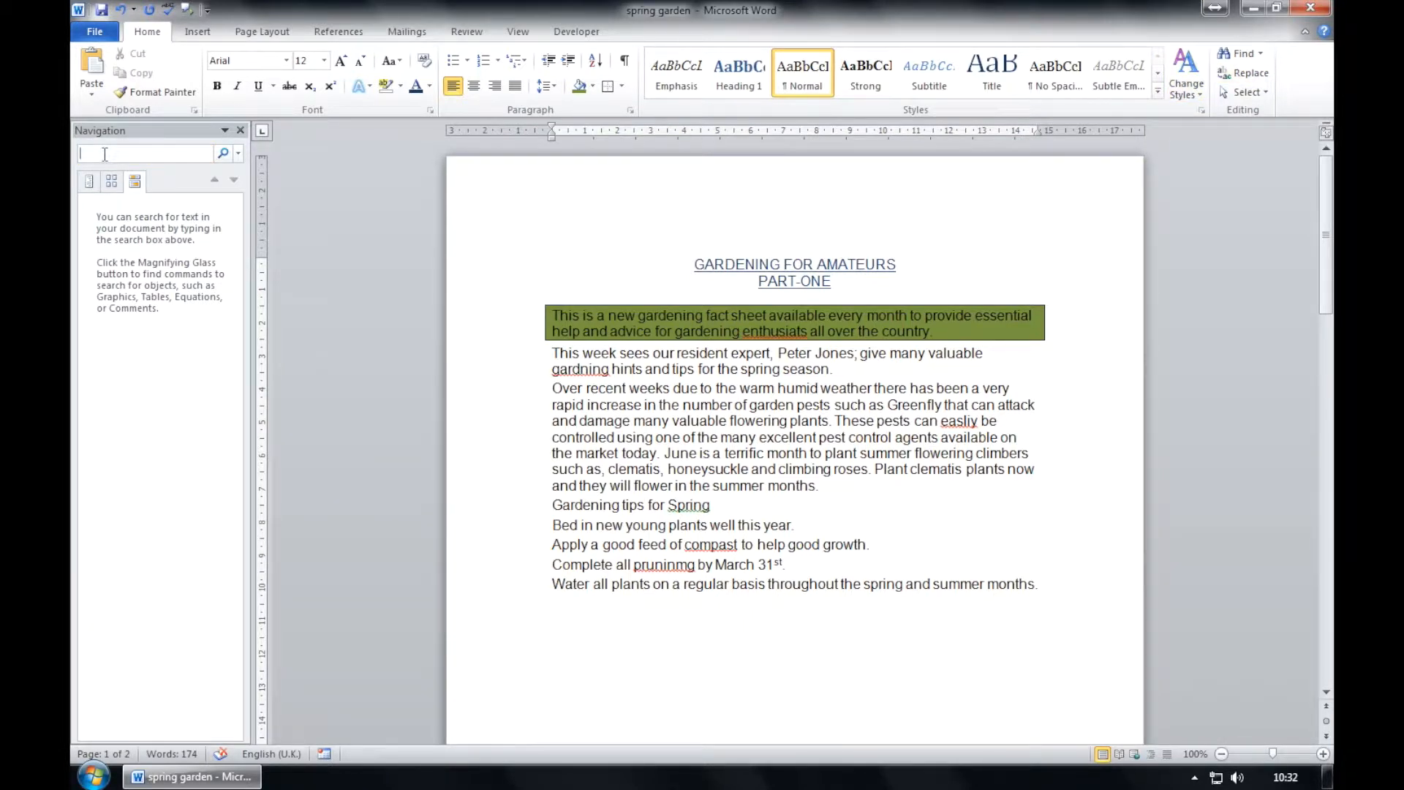
pyautogui.write('valuab')
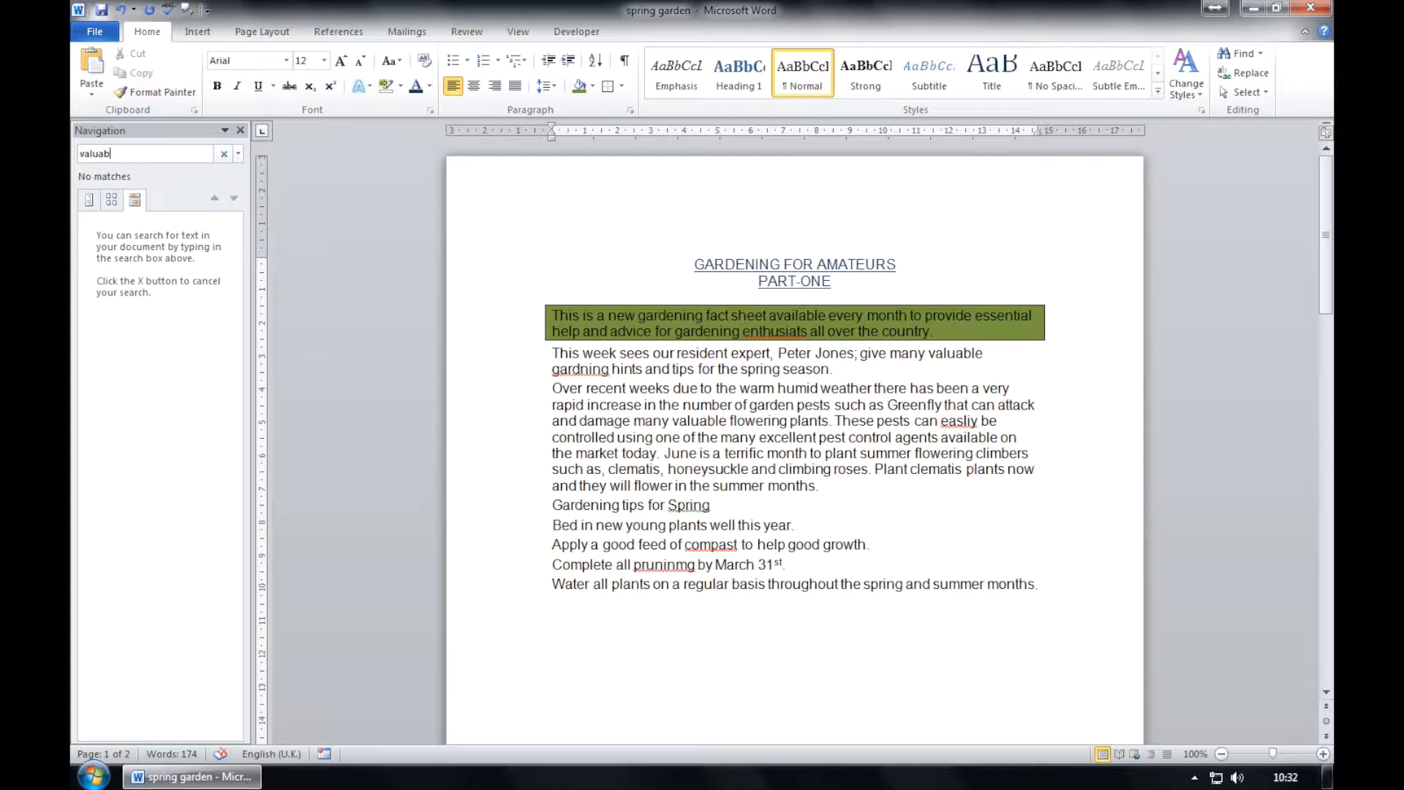
pyautogui.write('le')
pyautogui.press('Return')
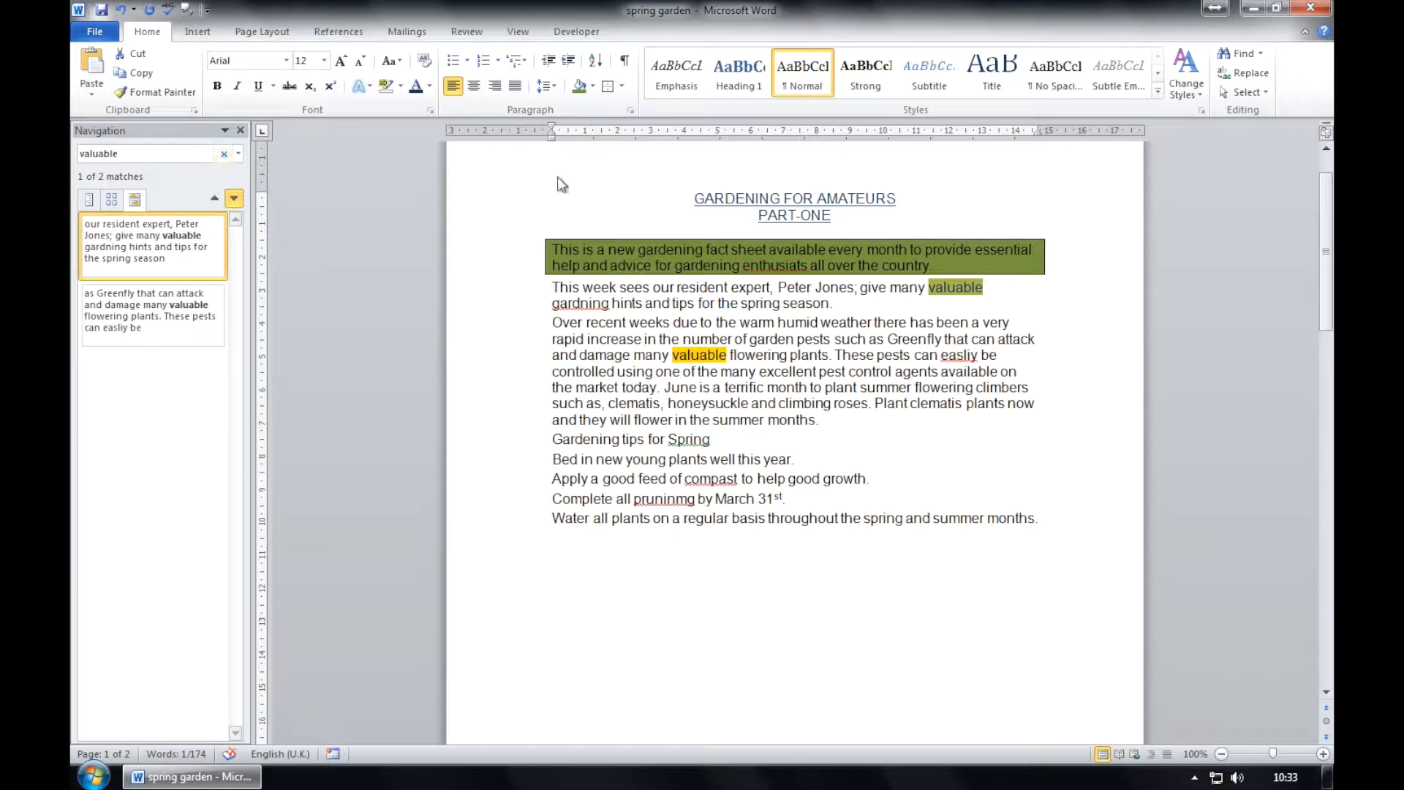
# - Replace both occurrences of "valuable" with "expensive" one at a time, continuing the search from the document's beginning
pyautogui.click(1255, 76)
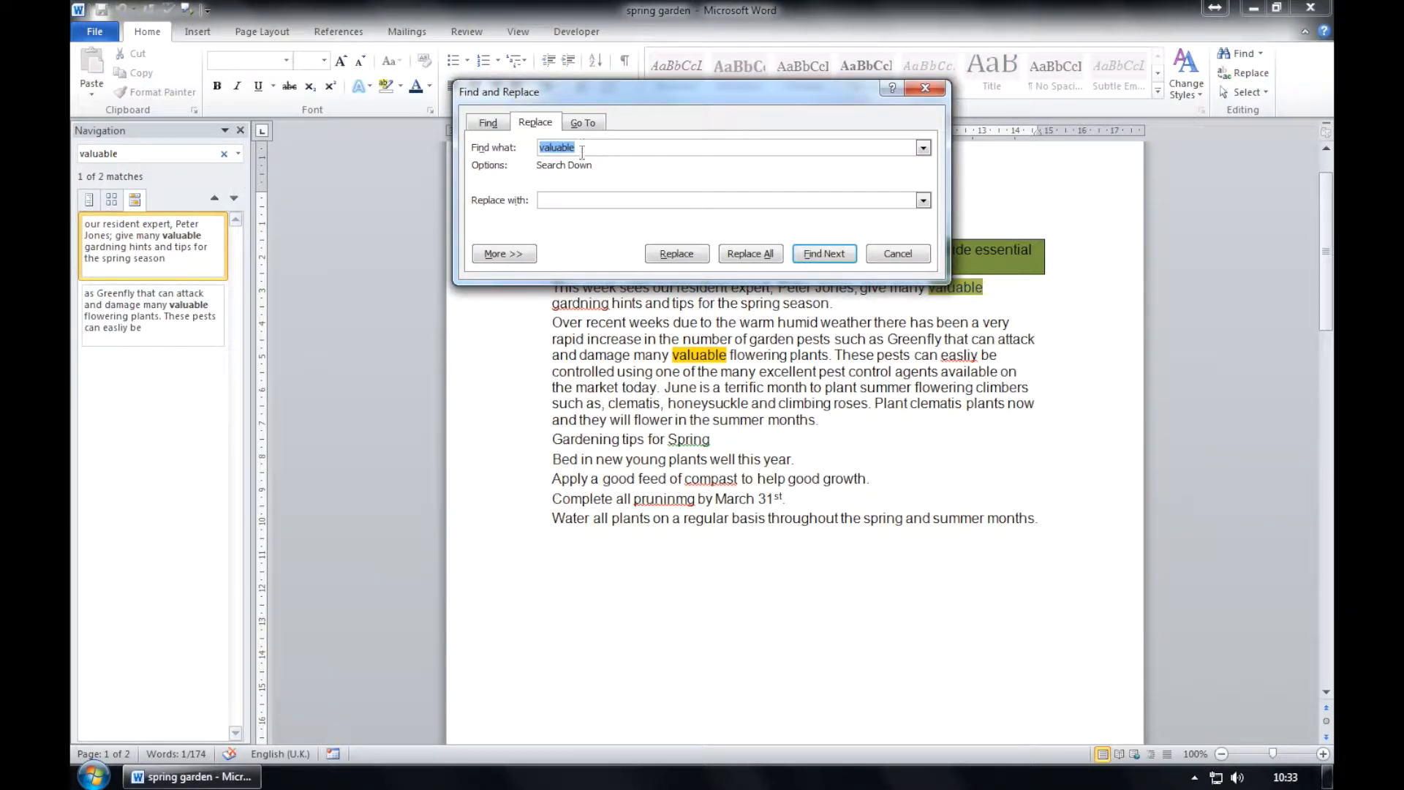
pyautogui.click(562, 200)
pyautogui.write('expensive')
pyautogui.click(677, 254)
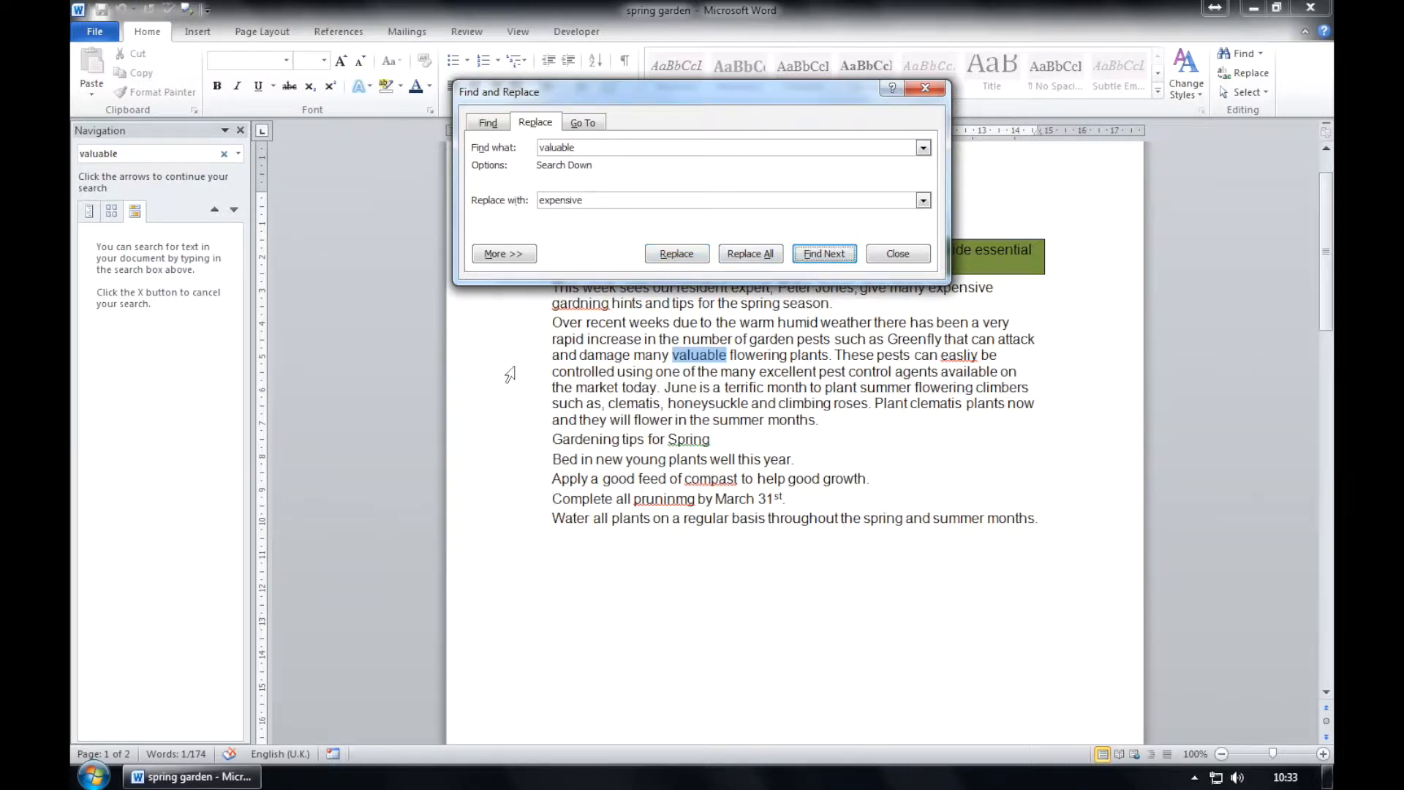
pyautogui.click(676, 256)
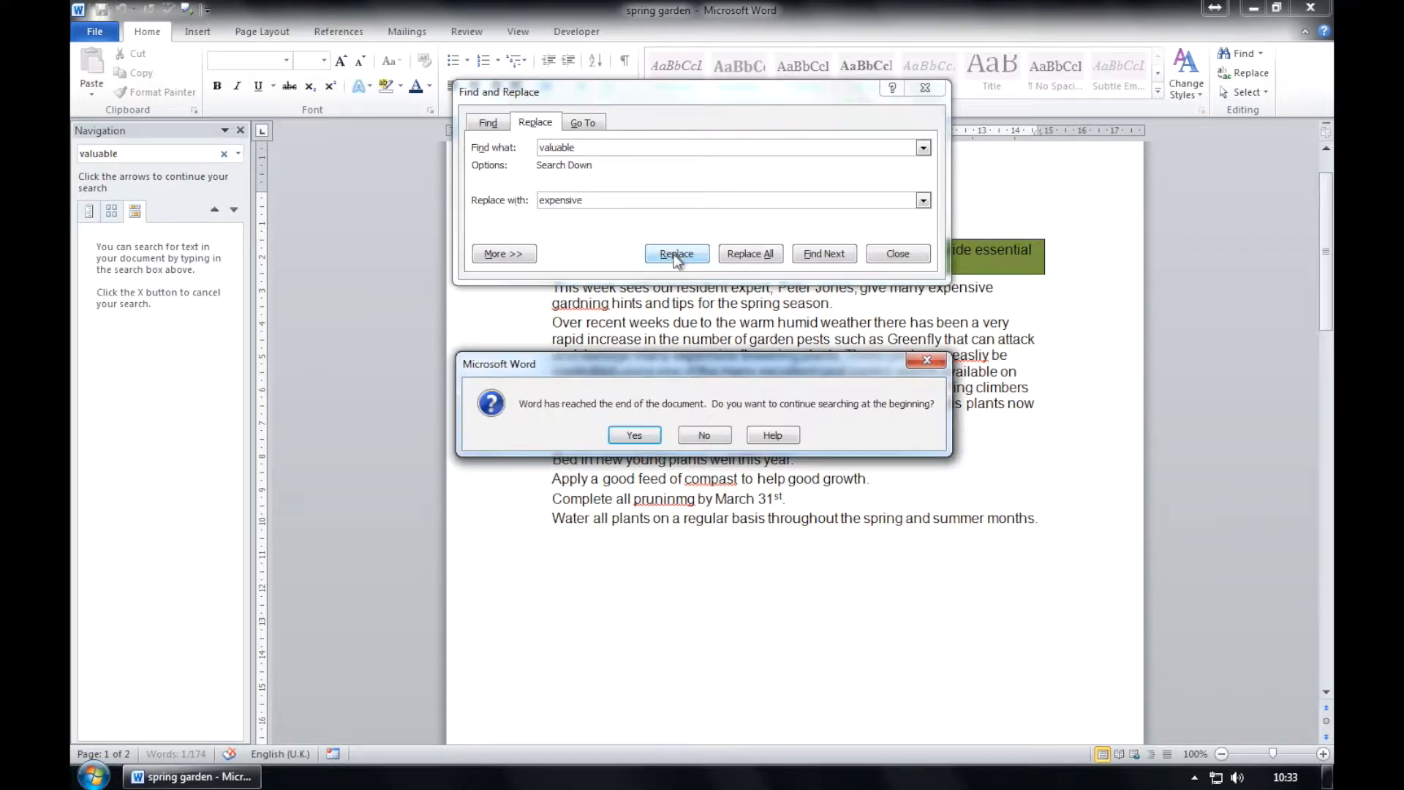
pyautogui.moveTo(721, 369); pyautogui.dragTo(733, 474)
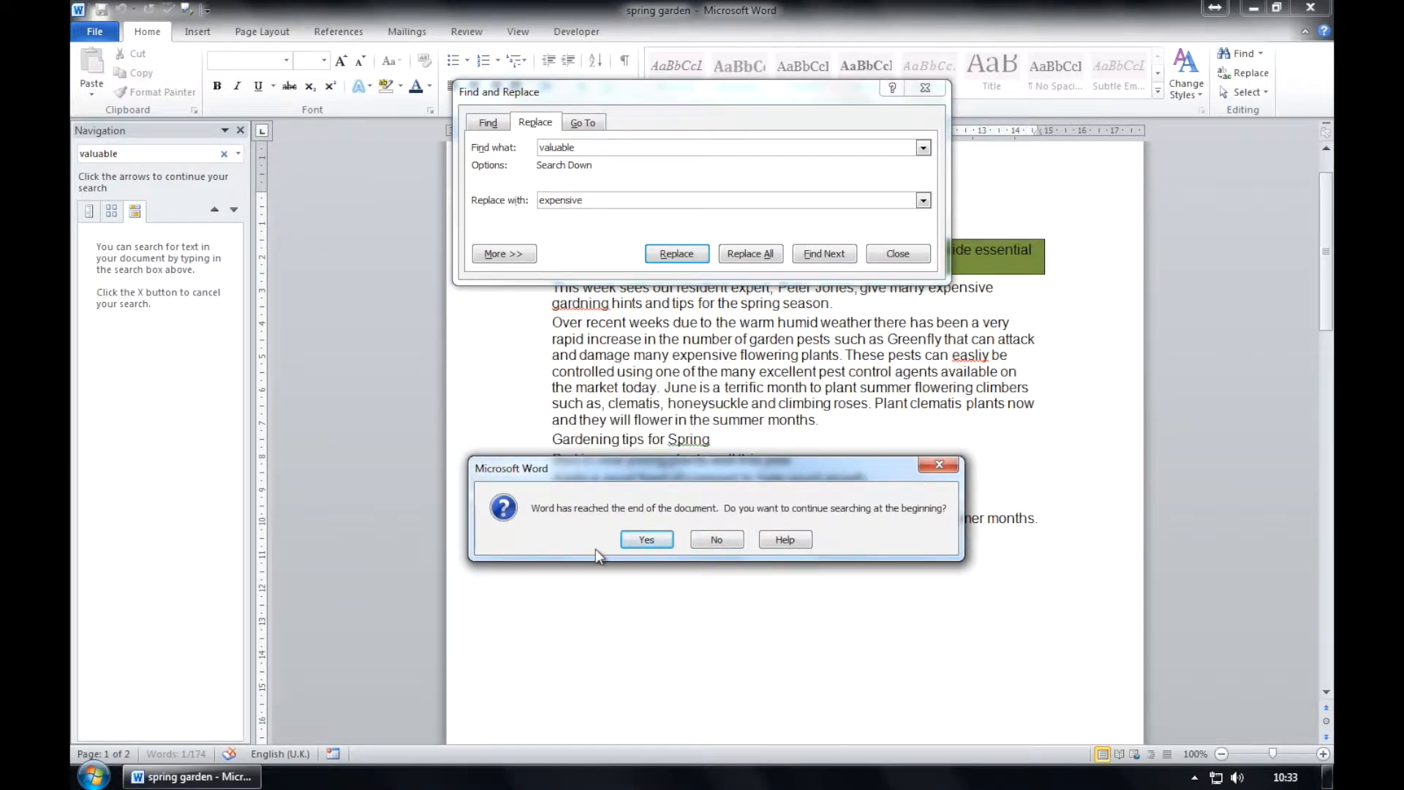
pyautogui.click(647, 540)
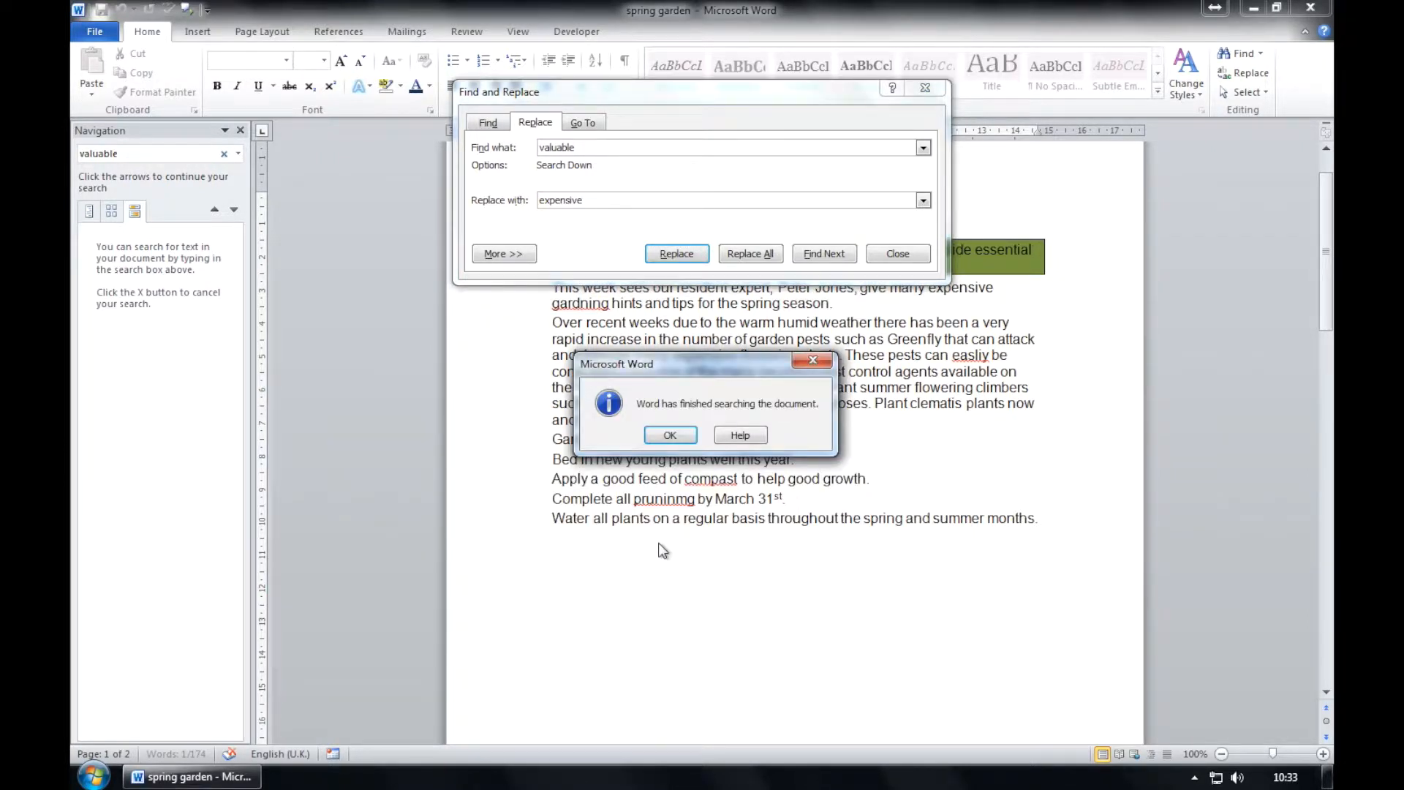
pyautogui.click(670, 435)
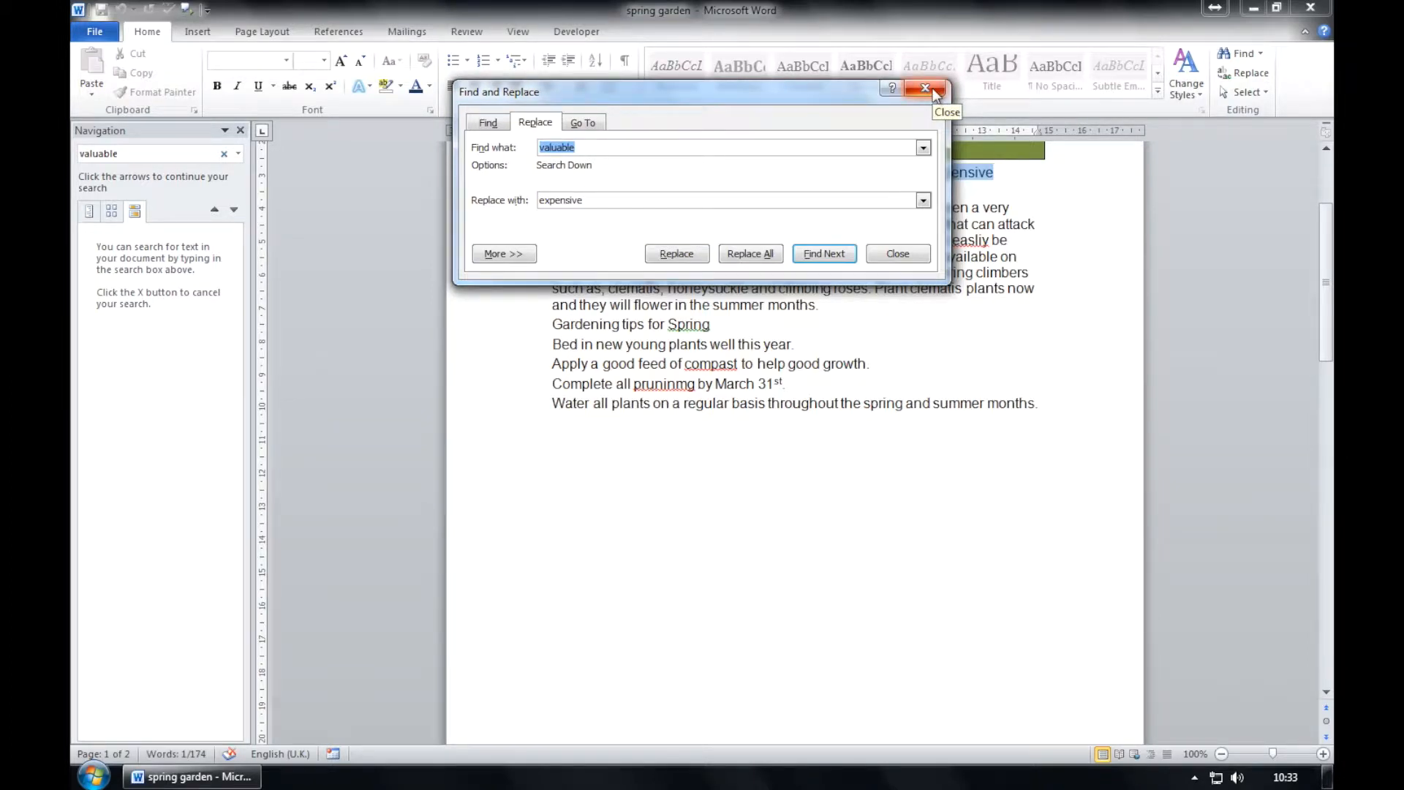
# - Clear the search and replacement text and expand the replace dialog to show its search options
pyautogui.moveTo(778, 103); pyautogui.dragTo(499, 324)
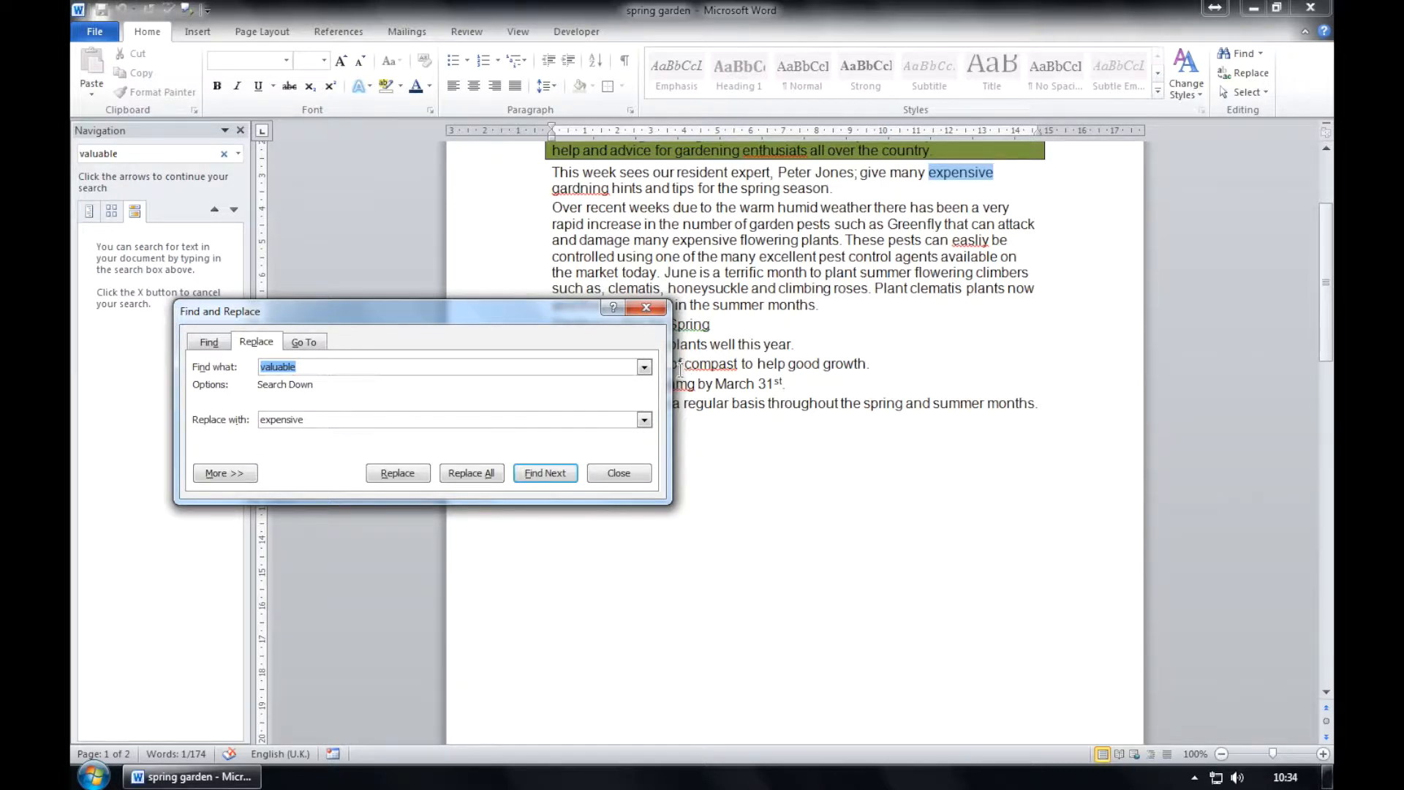
pyautogui.moveTo(558, 310); pyautogui.dragTo(547, 180)
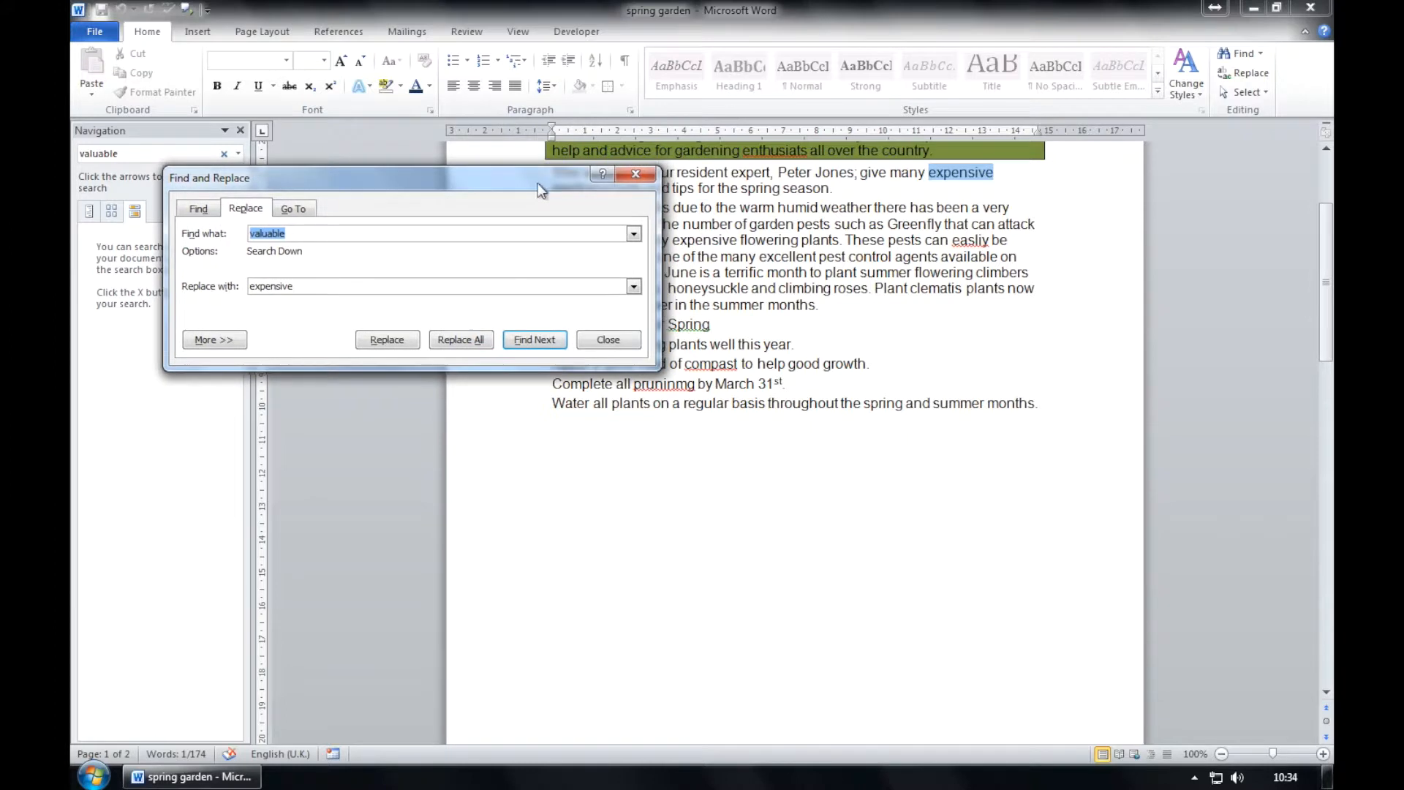
pyautogui.press('BackSpace')
pyautogui.moveTo(294, 287); pyautogui.dragTo(251, 296)
pyautogui.press('BackSpace')
pyautogui.click(214, 340)
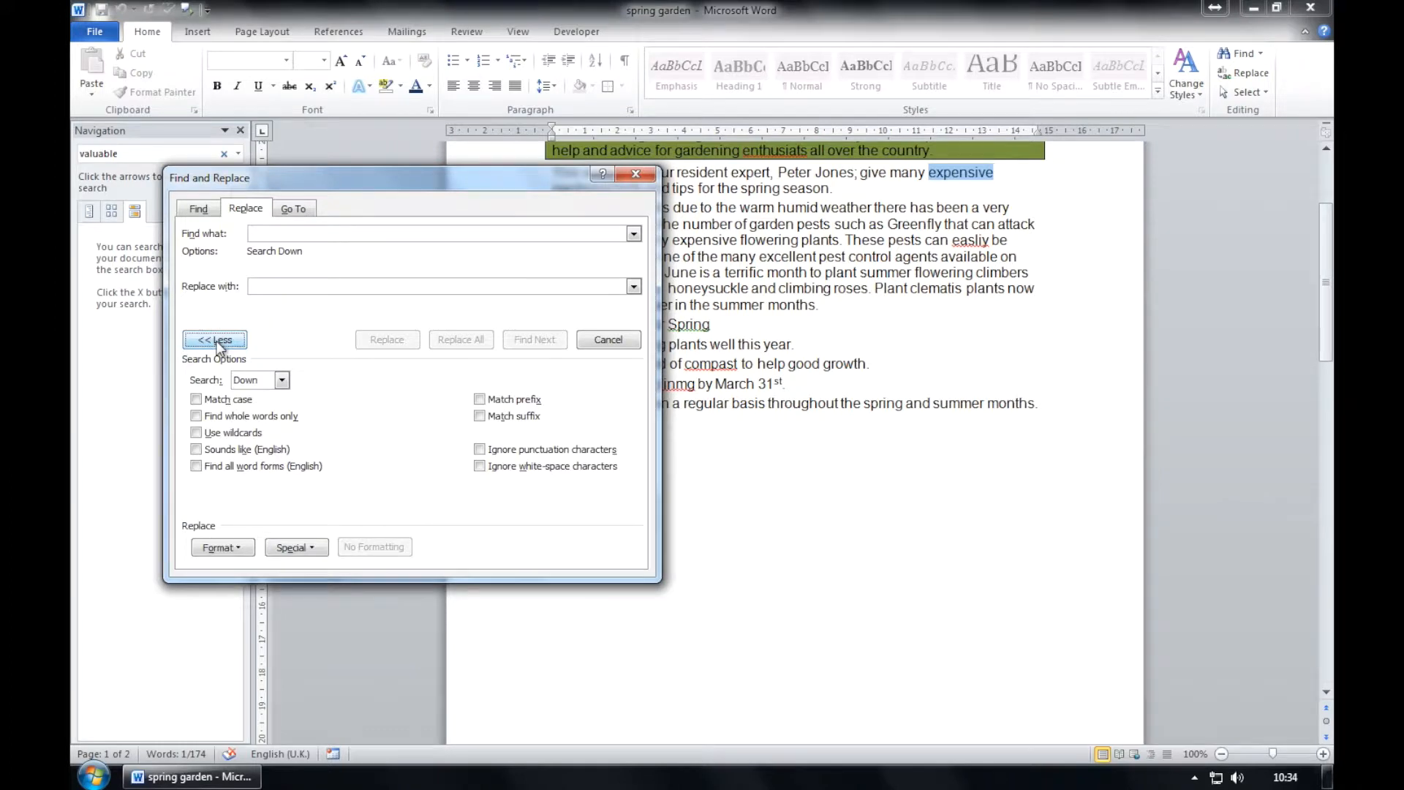
# - Set the search to a paragraph mark (^p) and the replacement to a manual line break (^l)
pyautogui.click(296, 547)
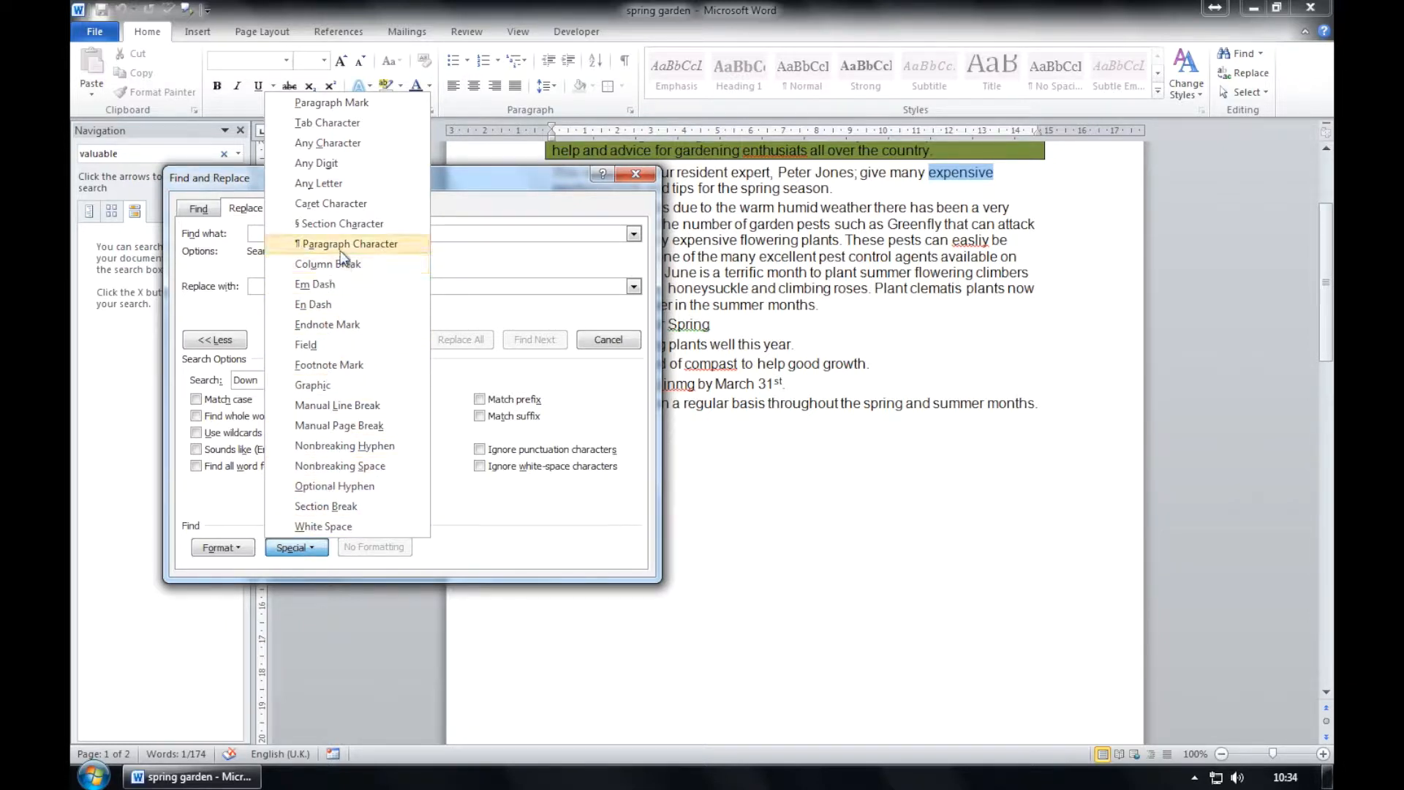
pyautogui.click(331, 103)
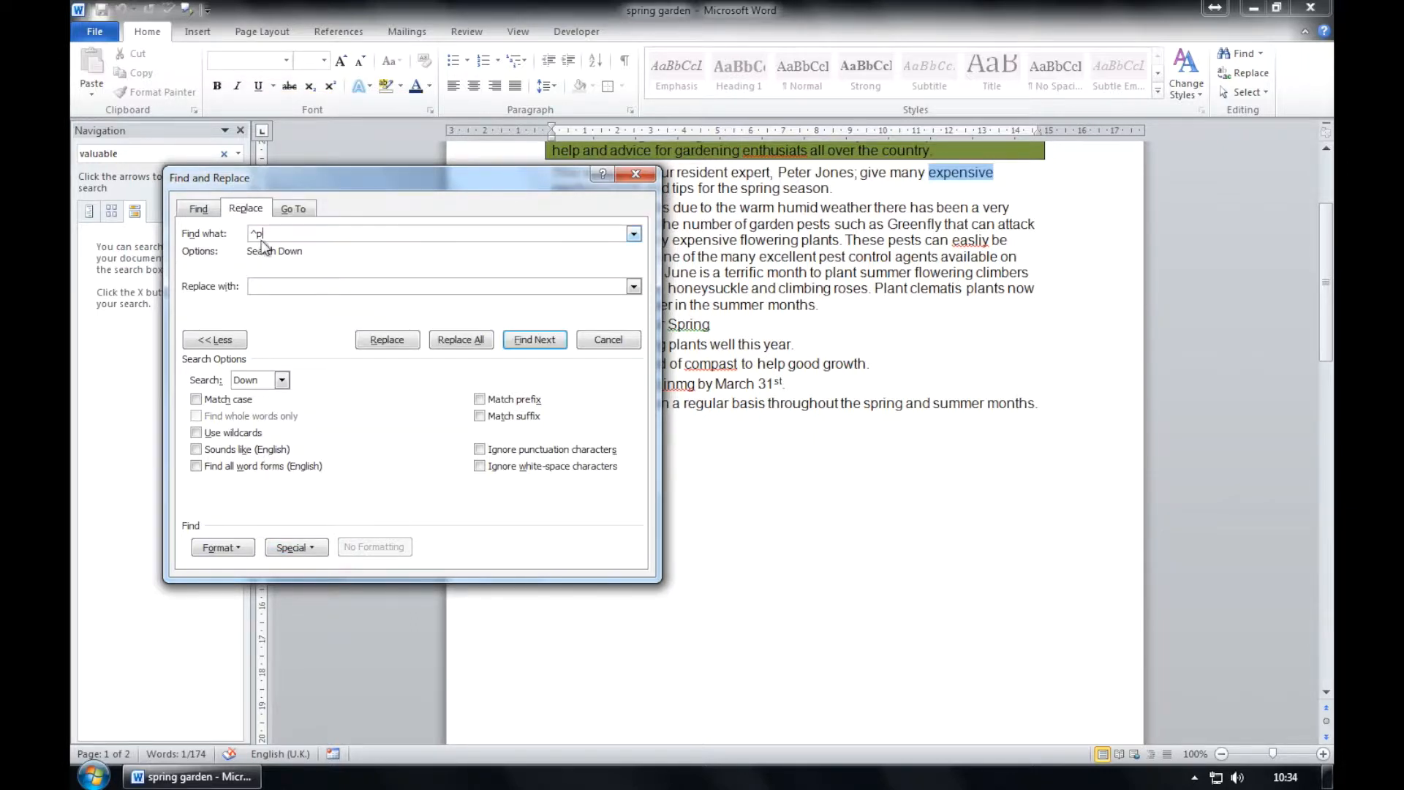
pyautogui.click(282, 286)
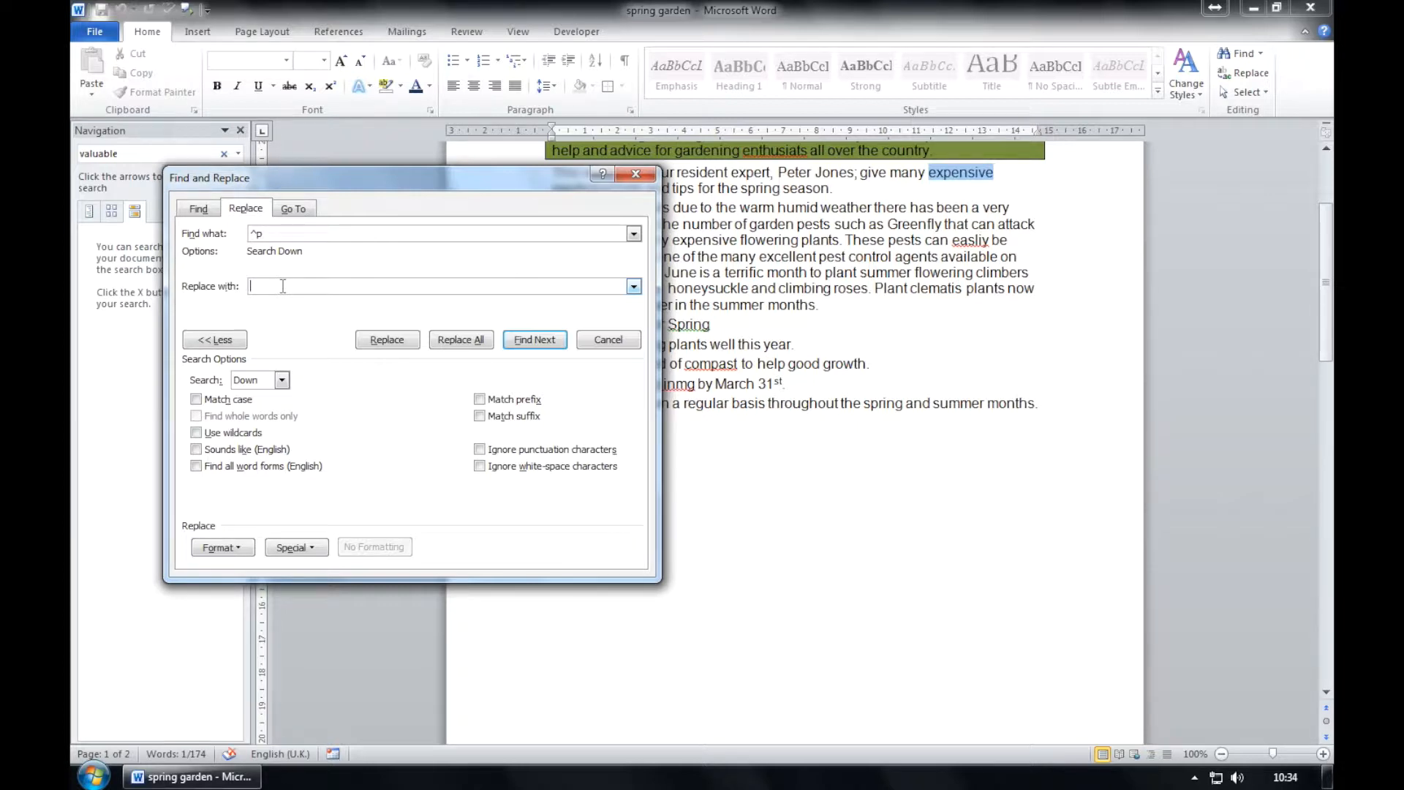
pyautogui.click(282, 548)
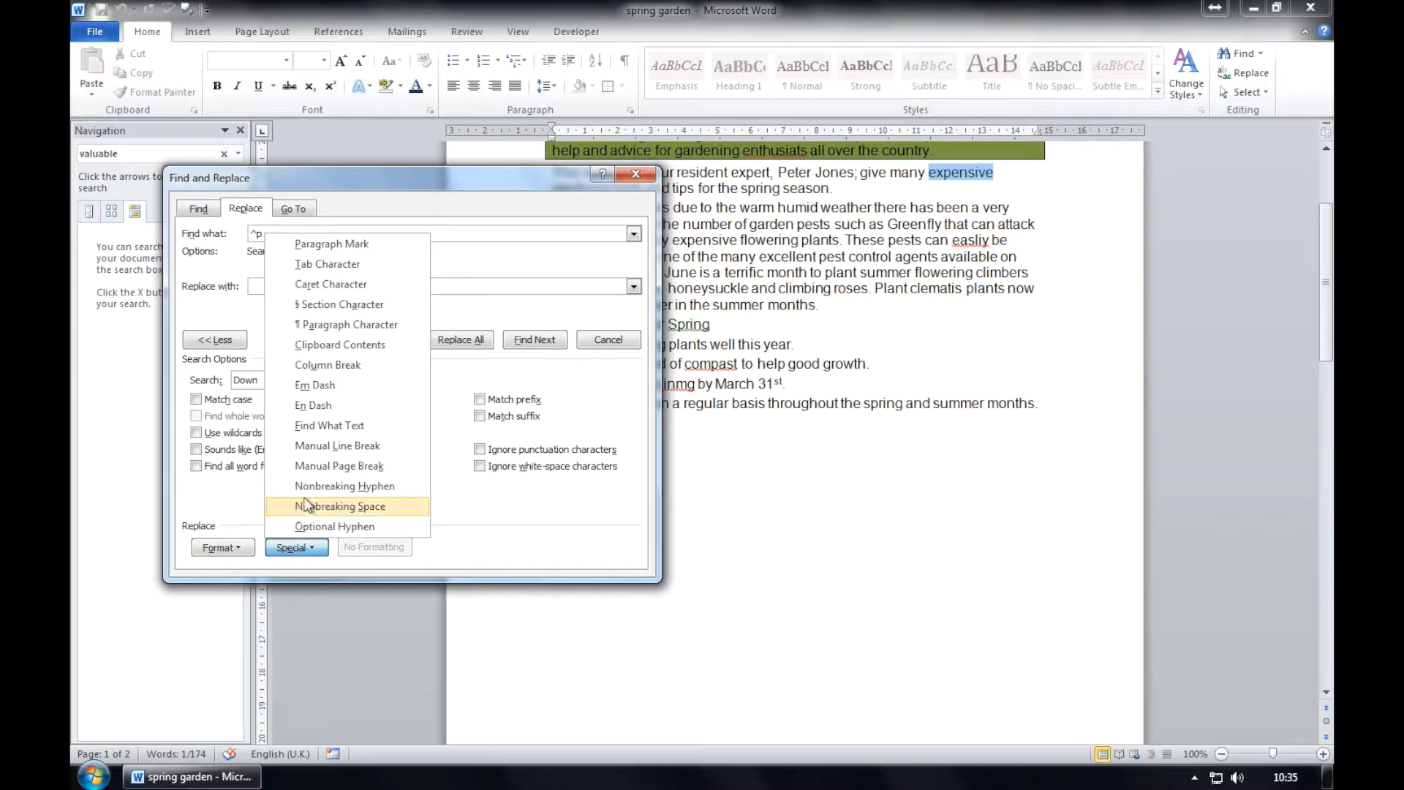
pyautogui.click(327, 448)
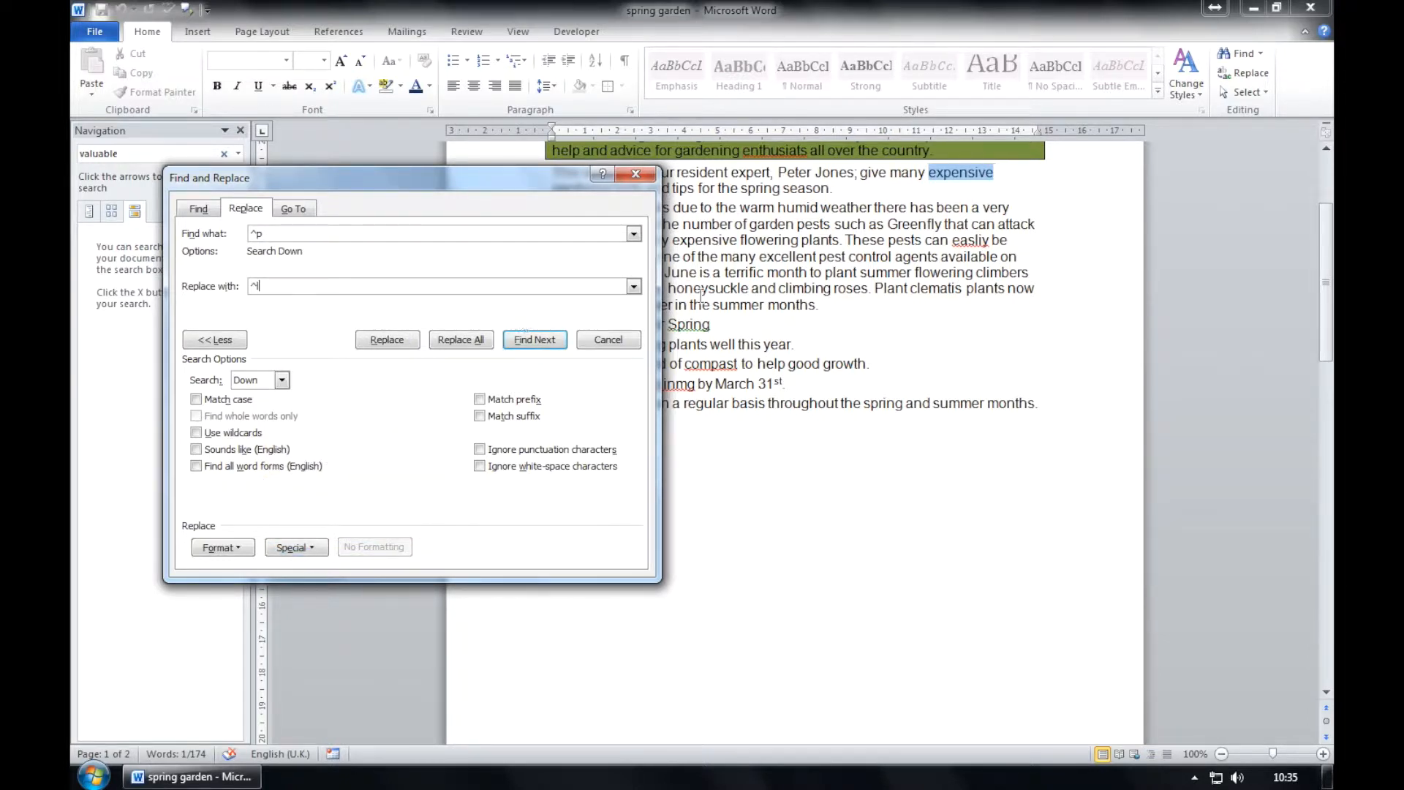
# - Replace all paragraph marks throughout the document with manual line breaks and close the replace dialog
pyautogui.click(468, 341)
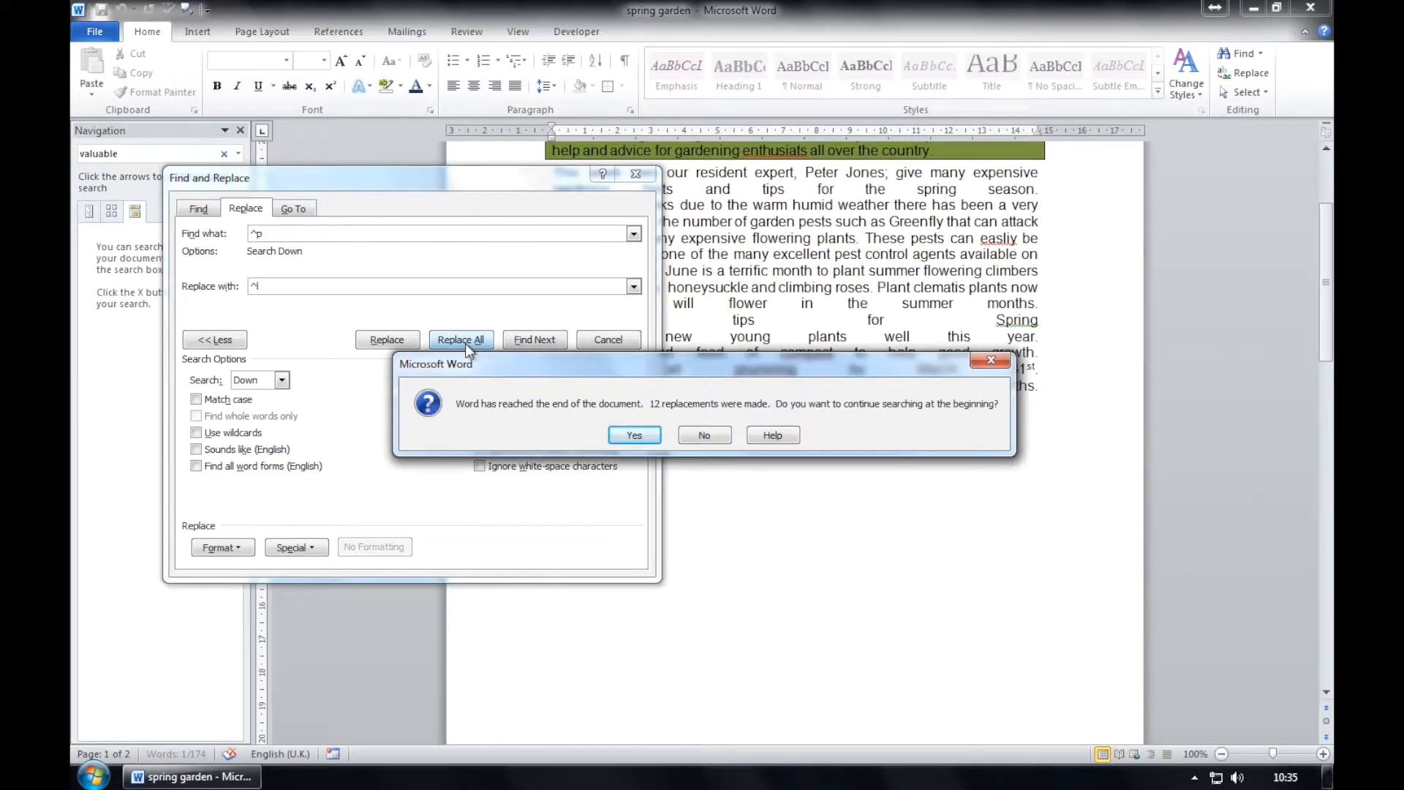
pyautogui.click(626, 434)
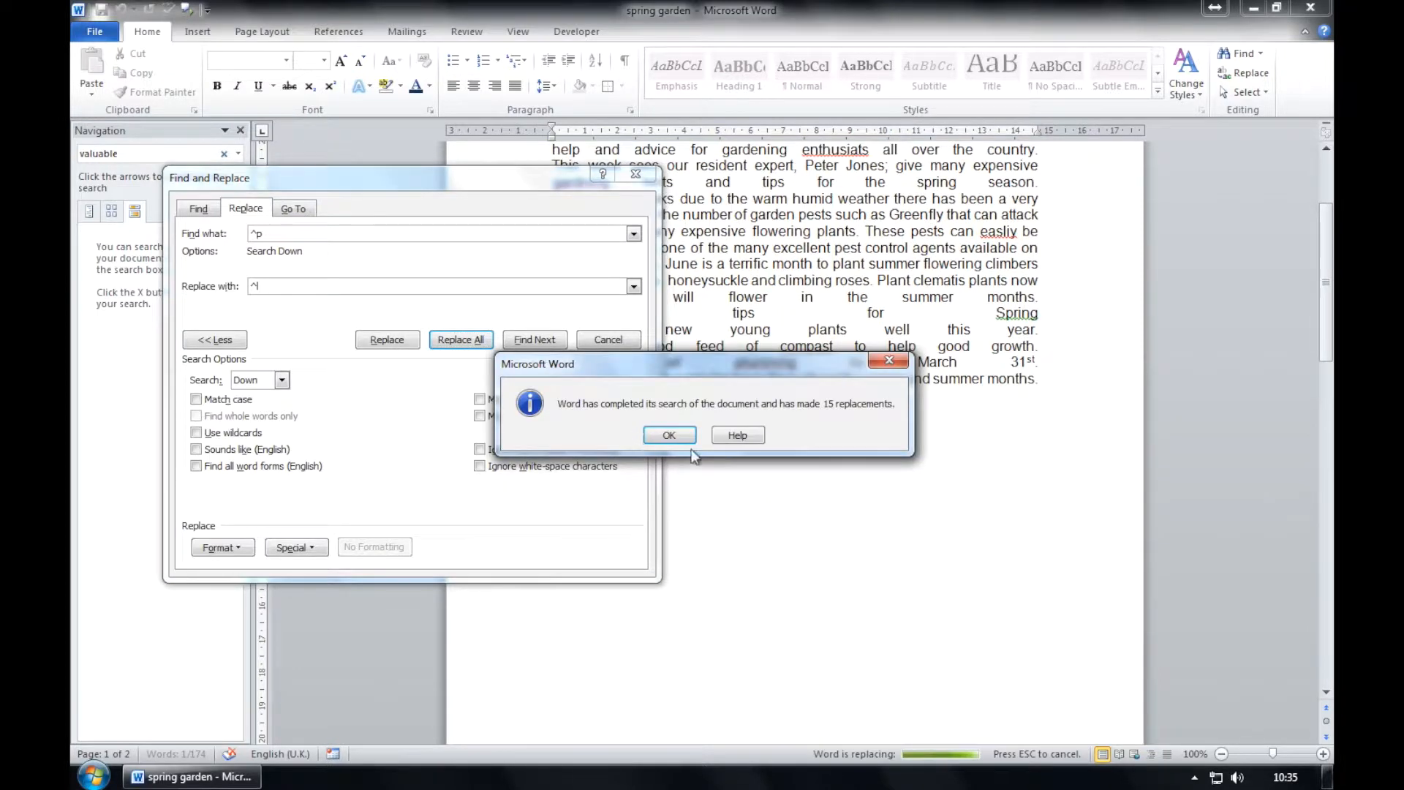
pyautogui.click(669, 435)
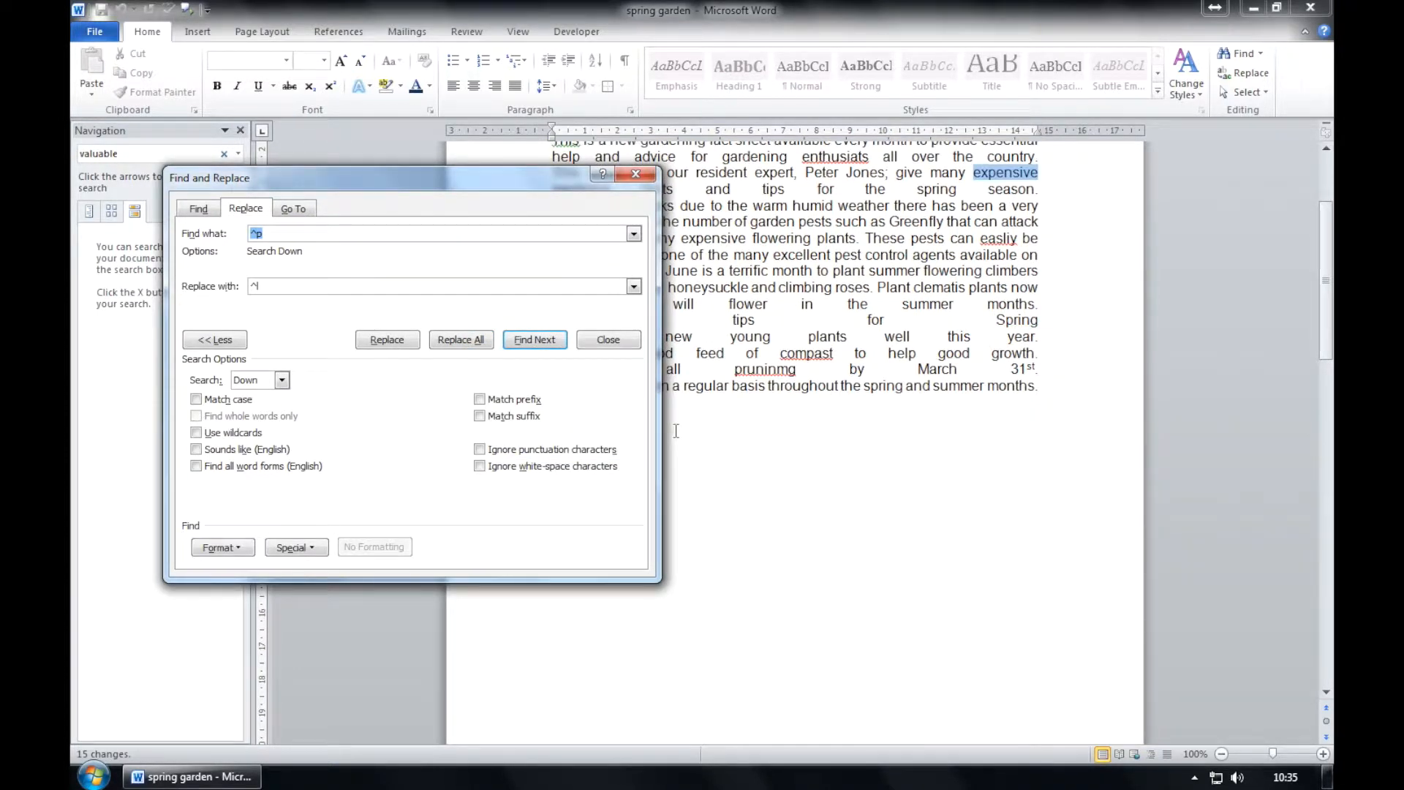
pyautogui.click(607, 339)
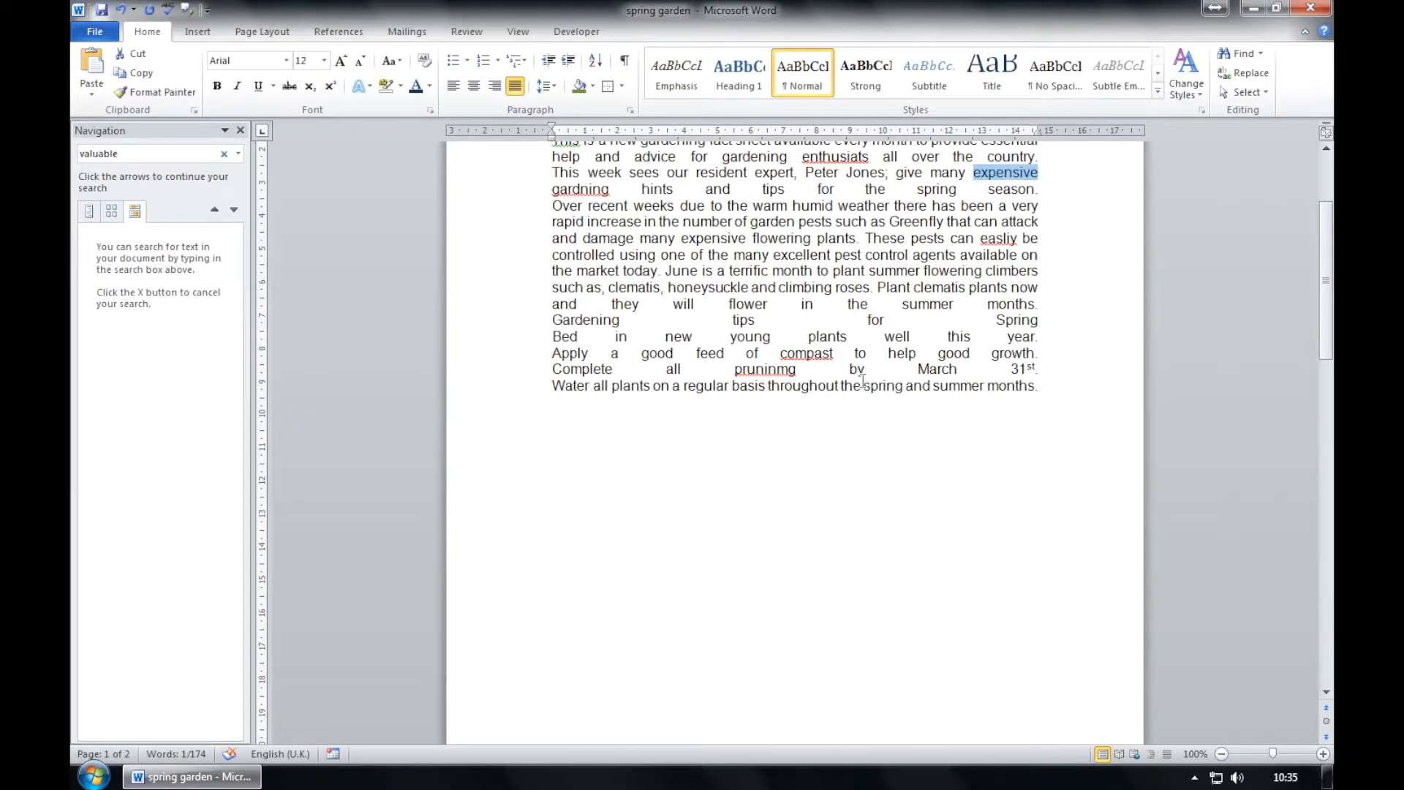
# - Undo the replacement of paragraph marks with manual line breaks
pyautogui.scroll(4, 863, 380)
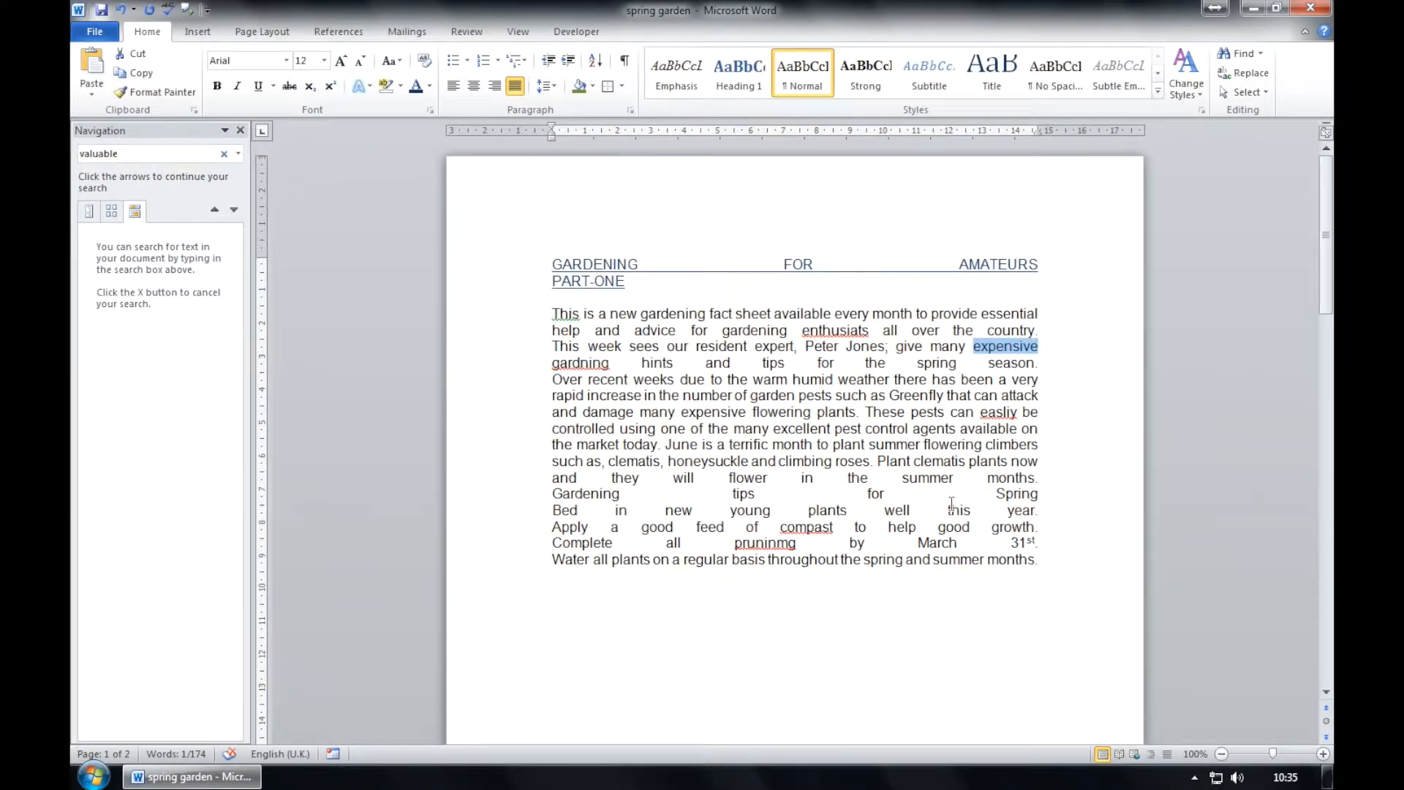
pyautogui.click(1010, 395)
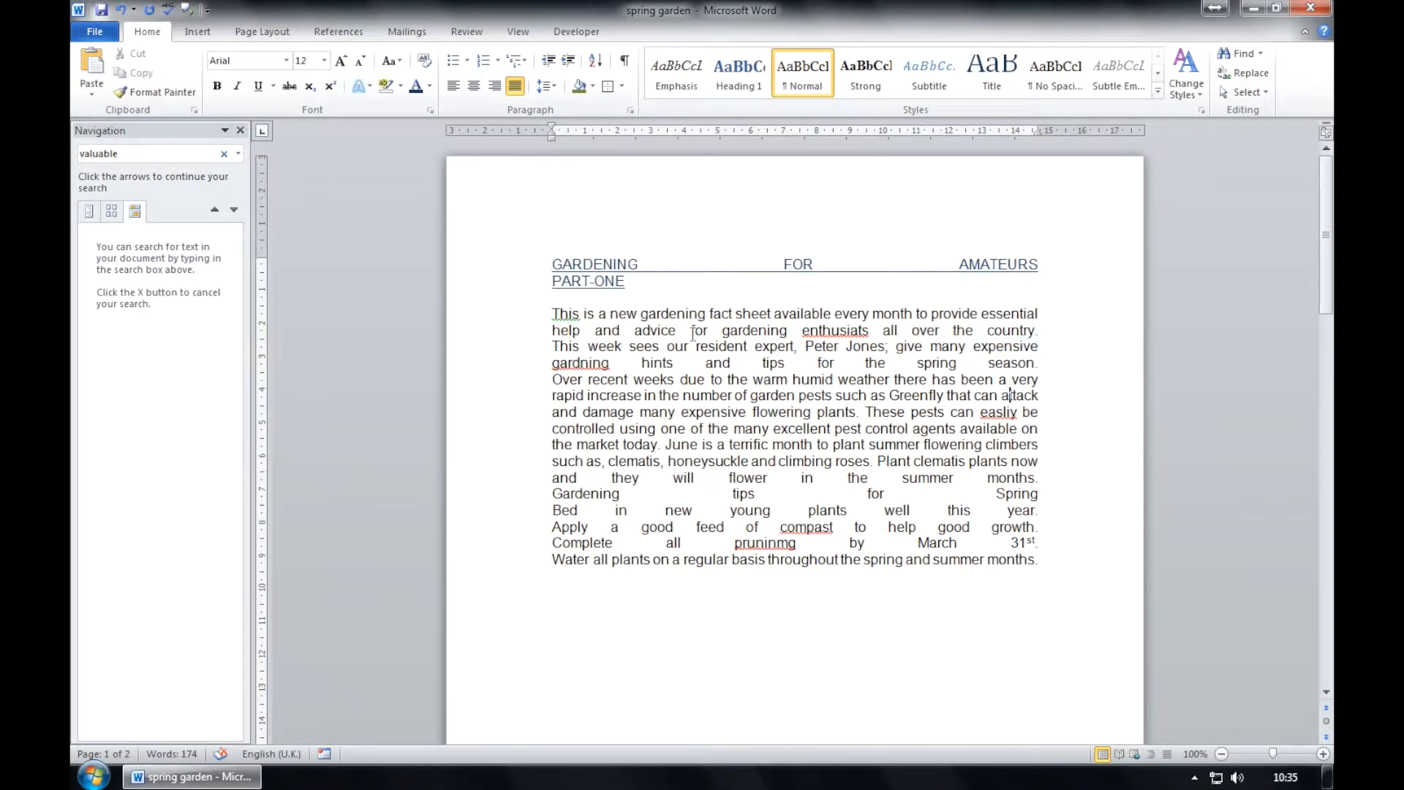
pyautogui.click(120, 11)
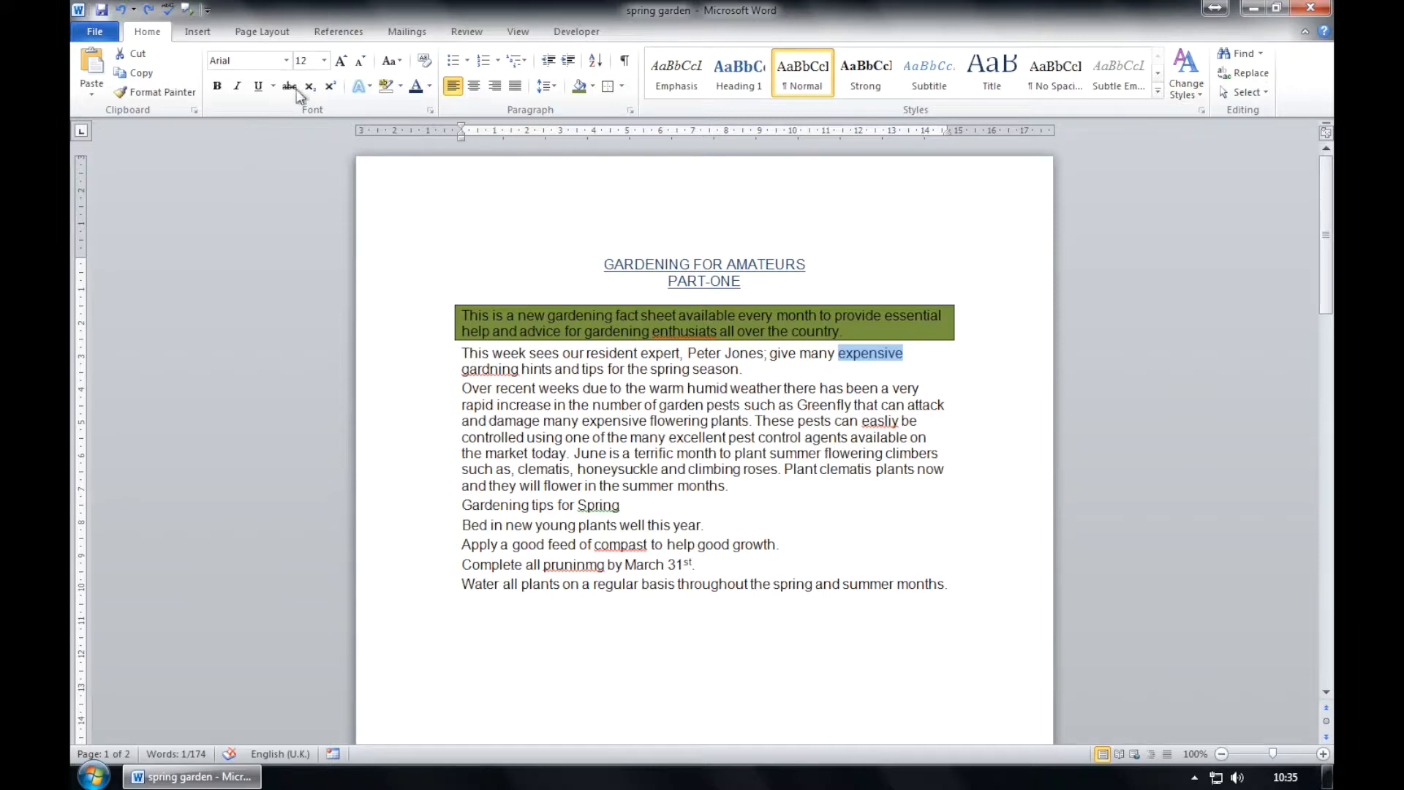
# - Add a header to the document using the built-in Blank (Three Columns) layout
pyautogui.click(197, 32)
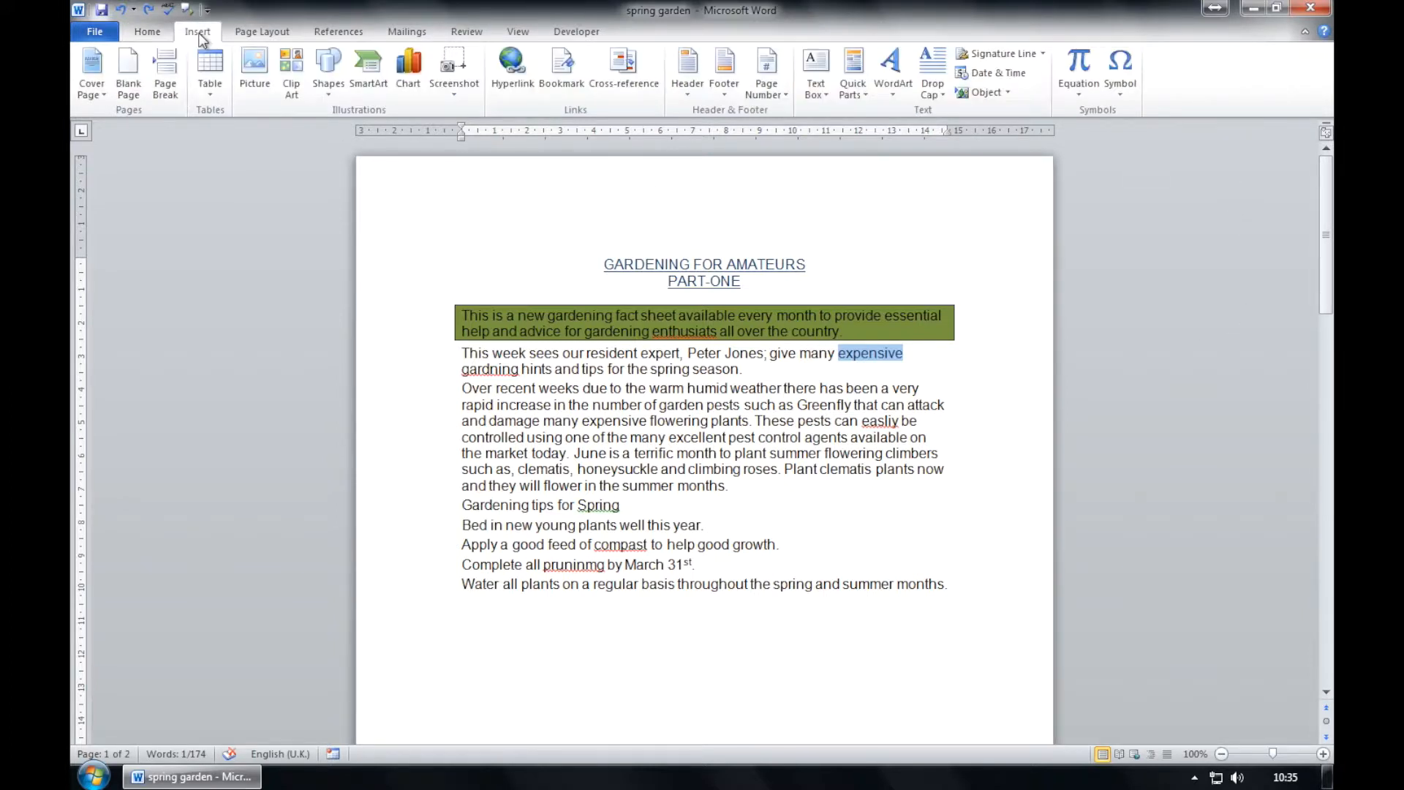
pyautogui.click(691, 86)
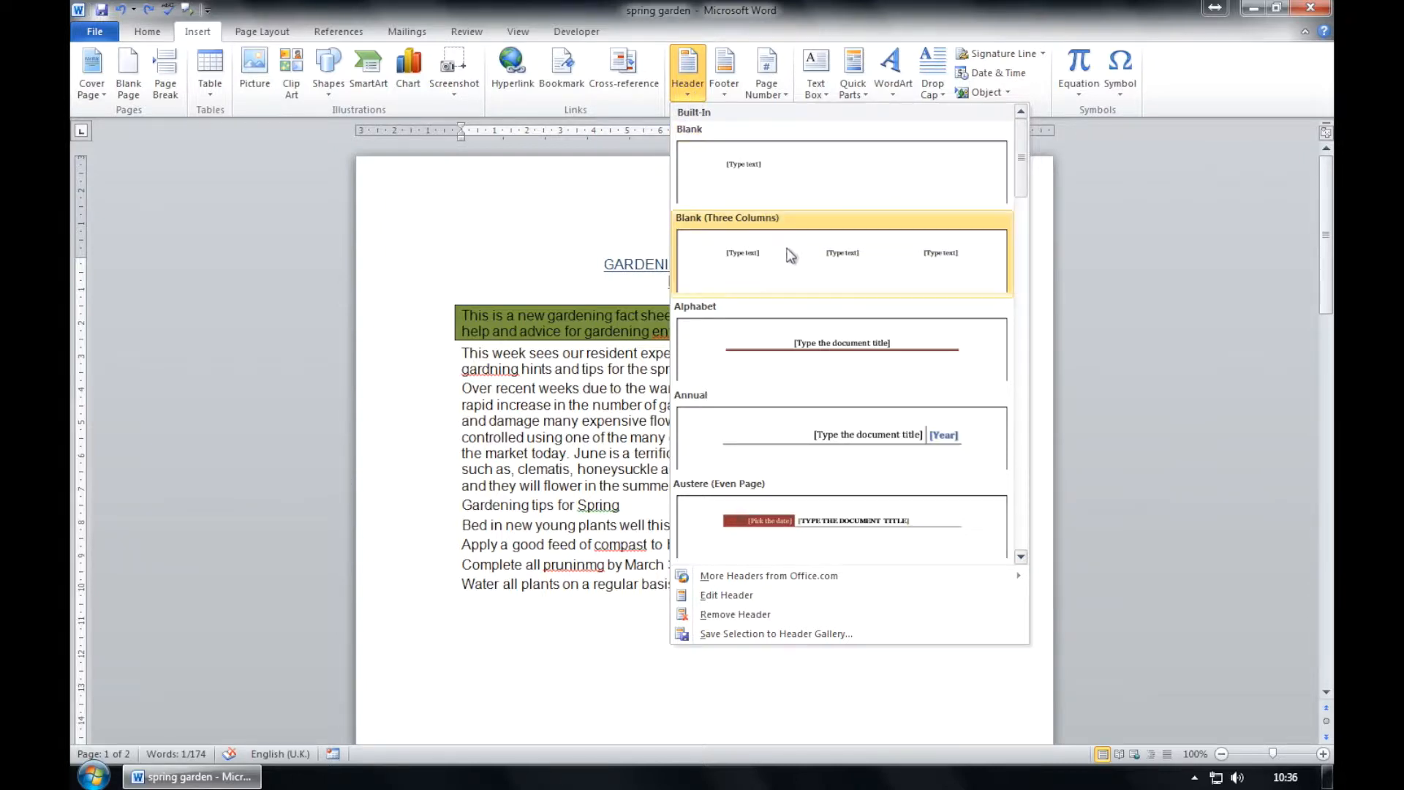
pyautogui.click(846, 267)
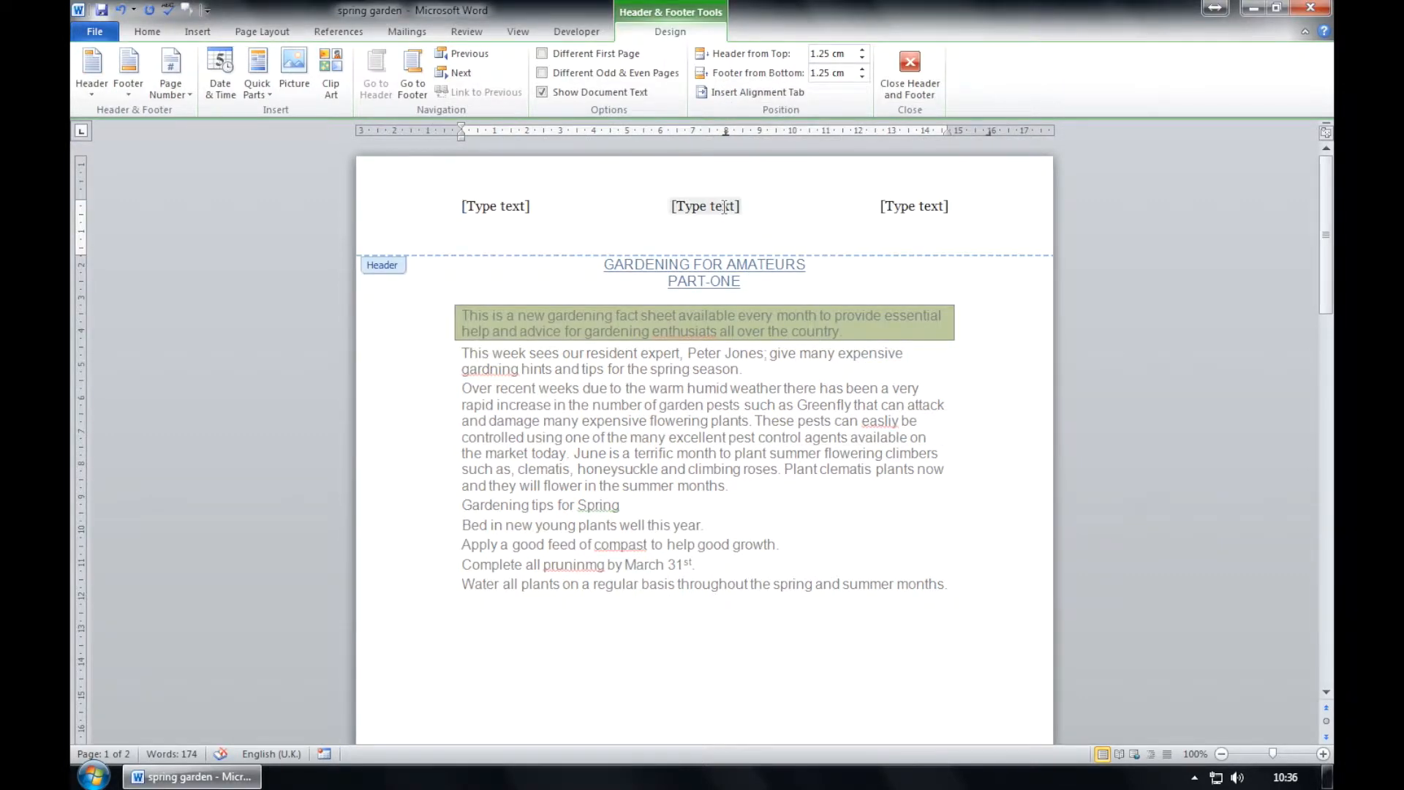
# - Replace the header's centre placeholder with the current date in the 11/06/2015 format
pyautogui.click(724, 207)
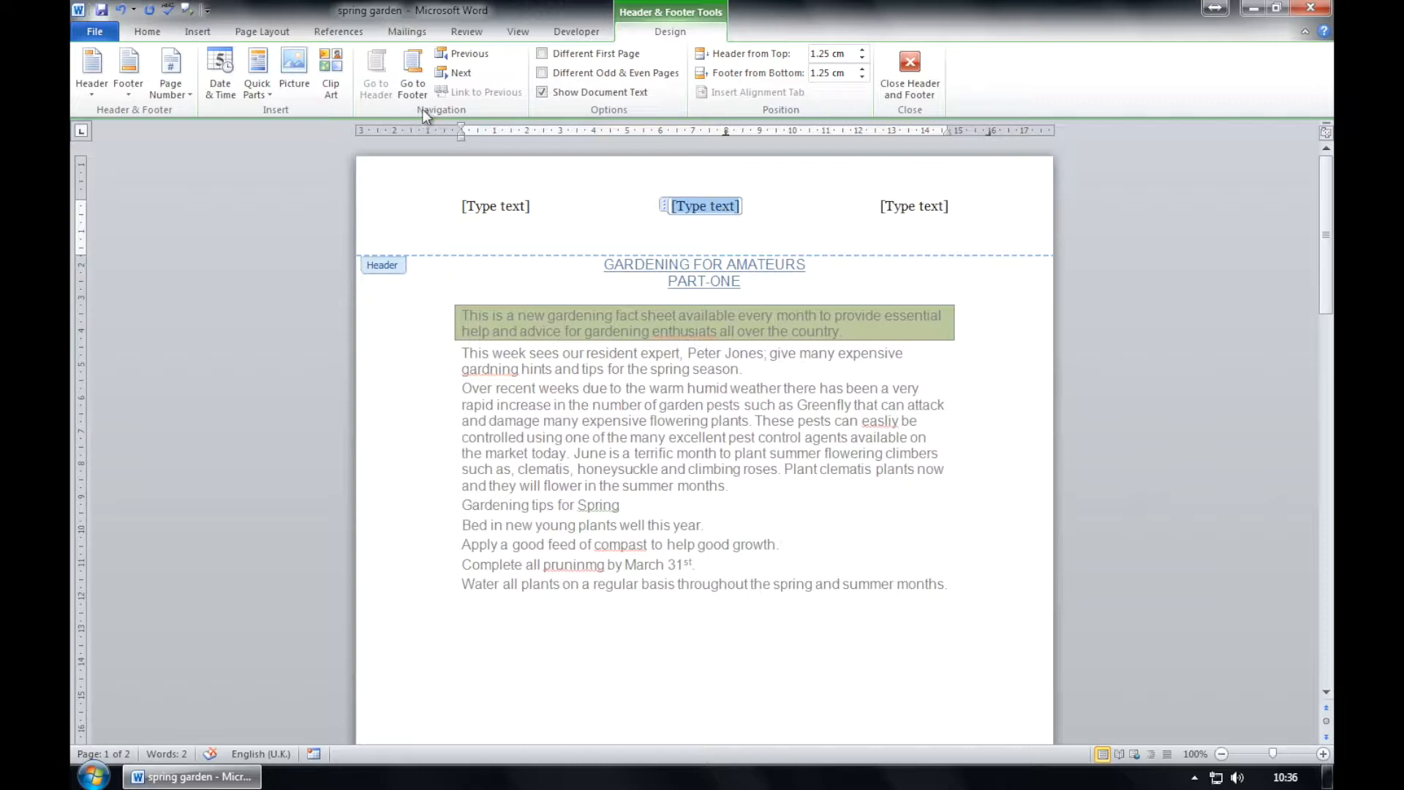
pyautogui.click(227, 93)
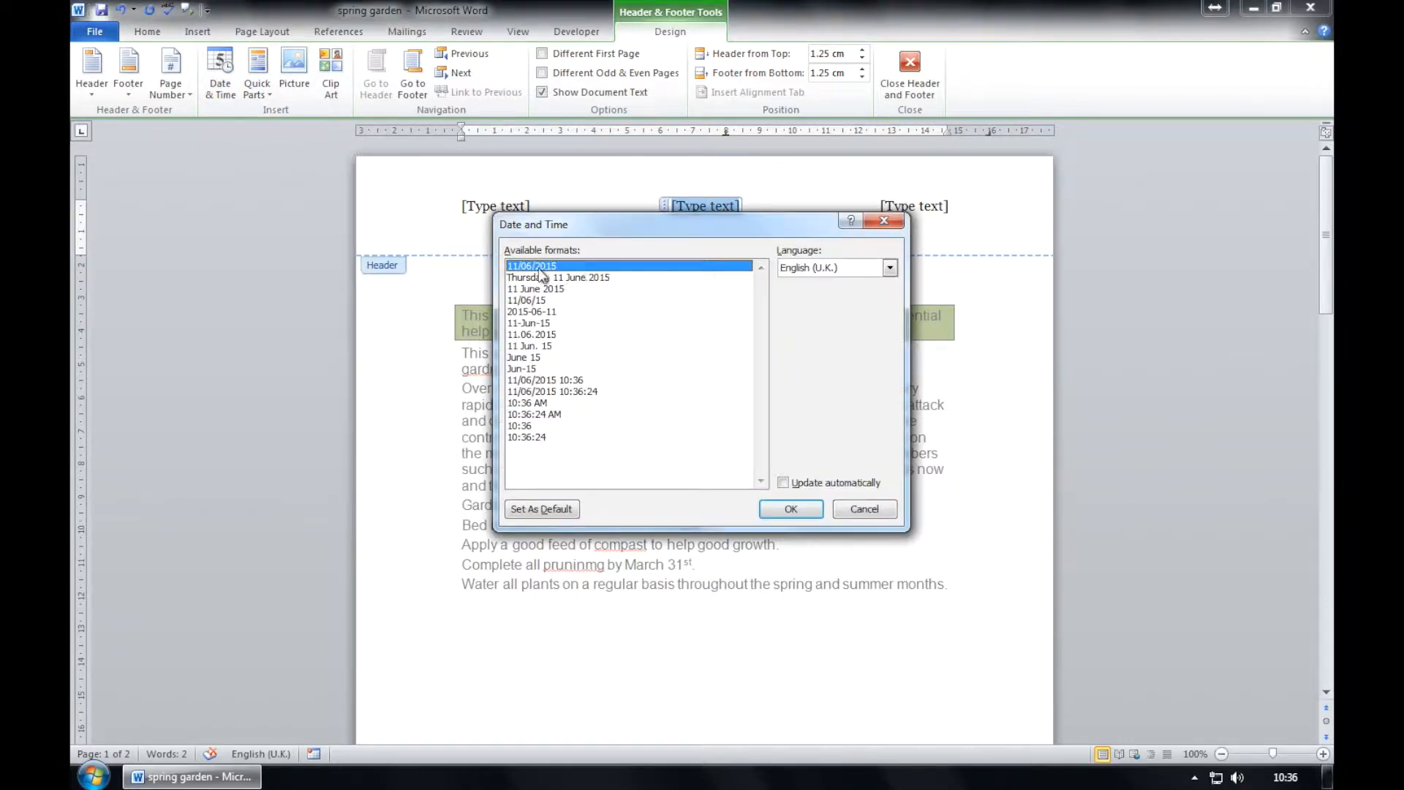
pyautogui.click(782, 510)
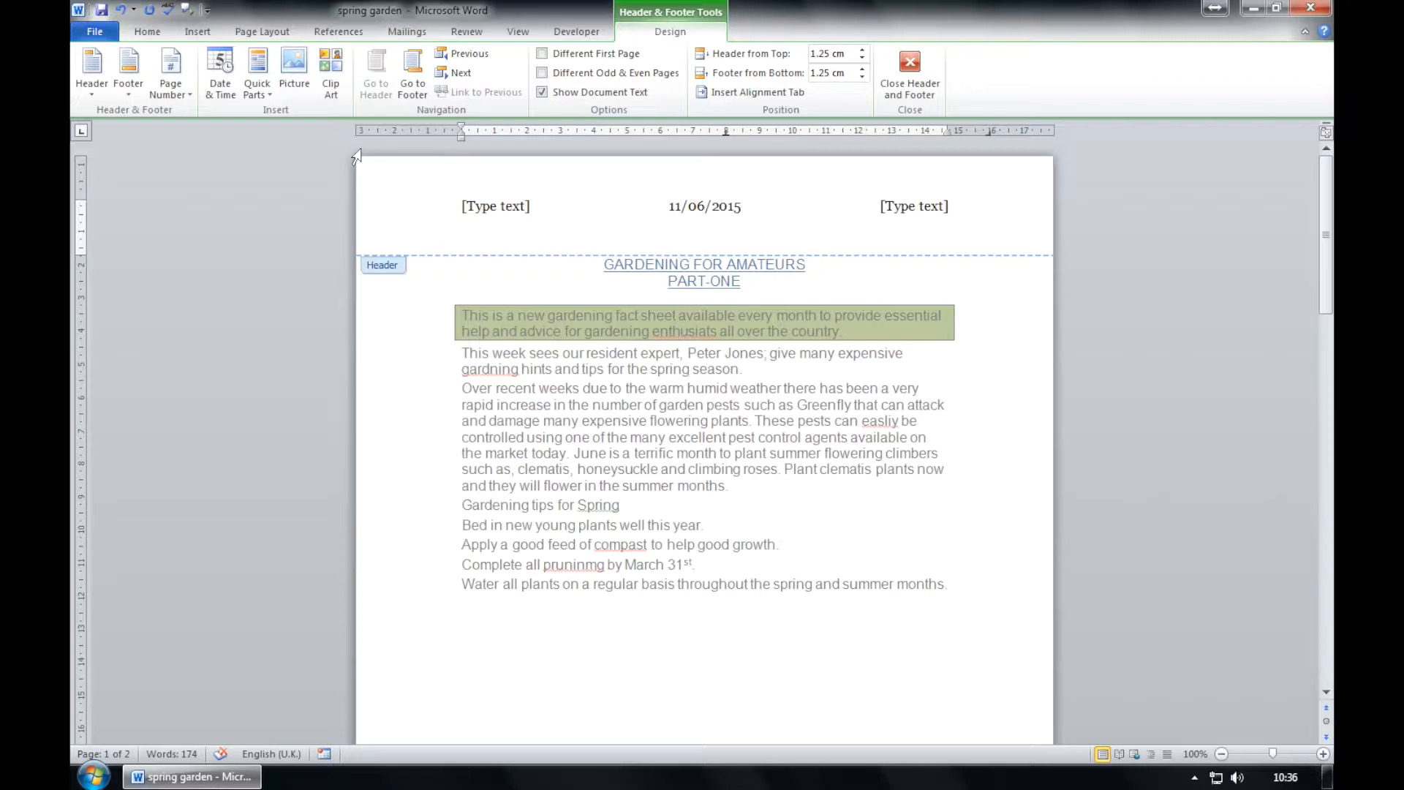
pyautogui.click(224, 88)
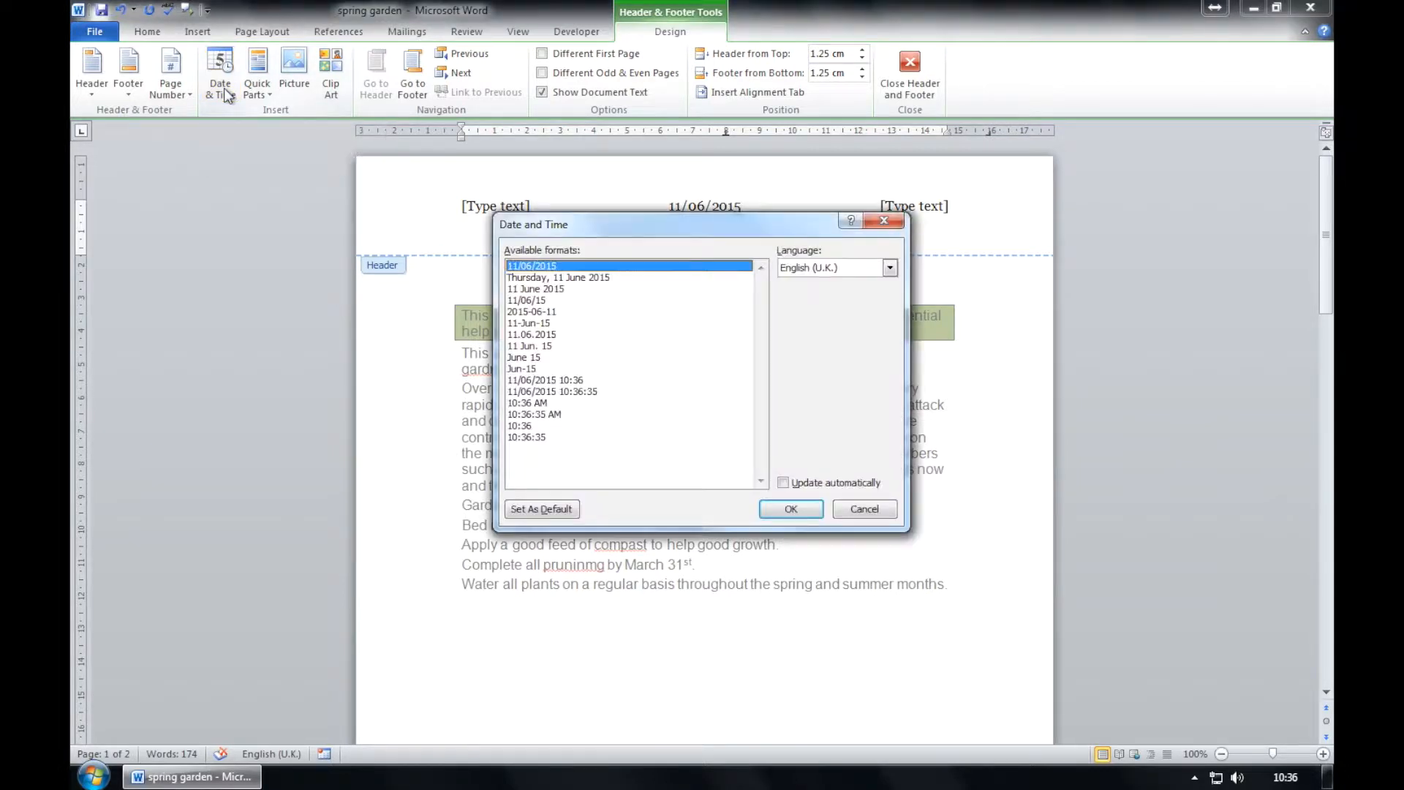
pyautogui.moveTo(726, 236); pyautogui.dragTo(361, 191)
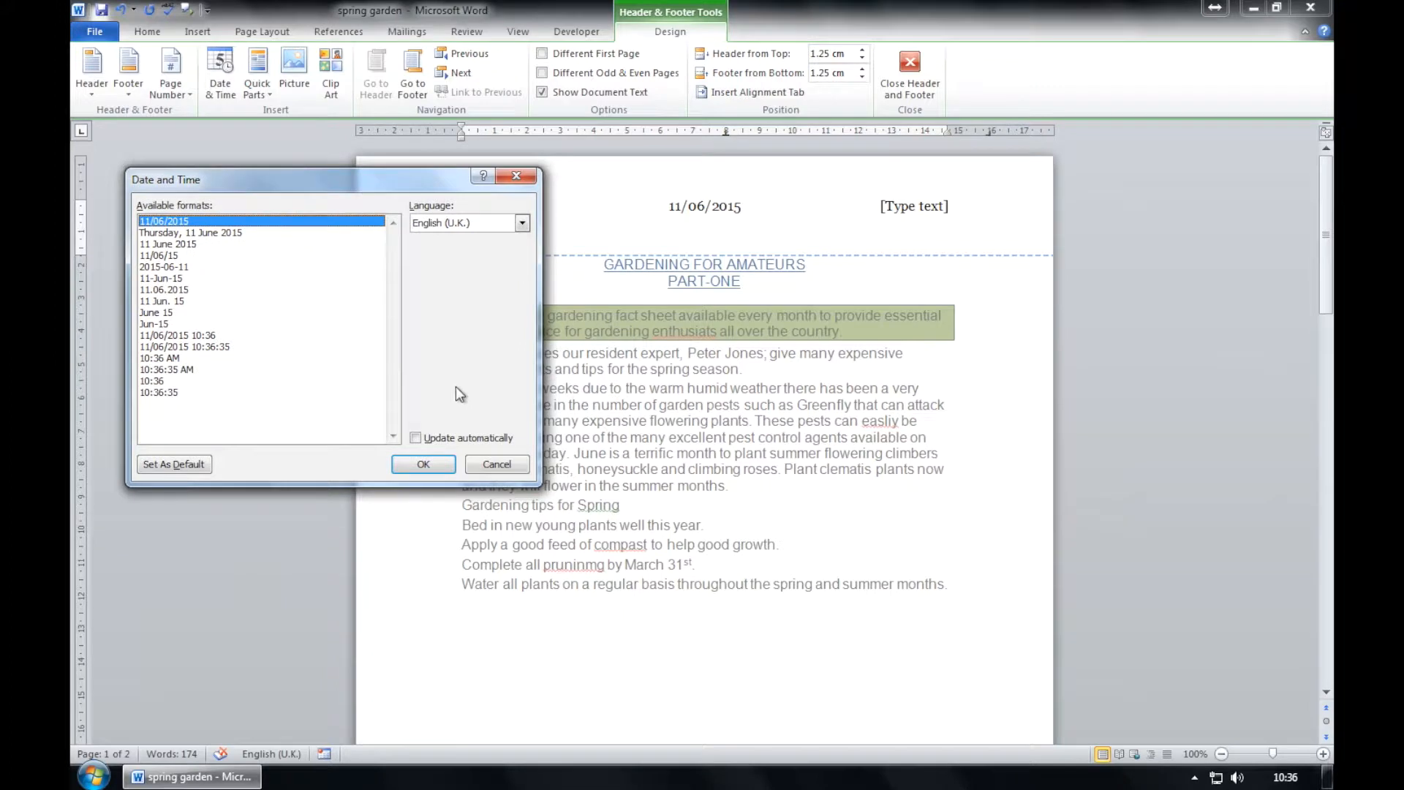
pyautogui.click(416, 438)
pyautogui.click(423, 464)
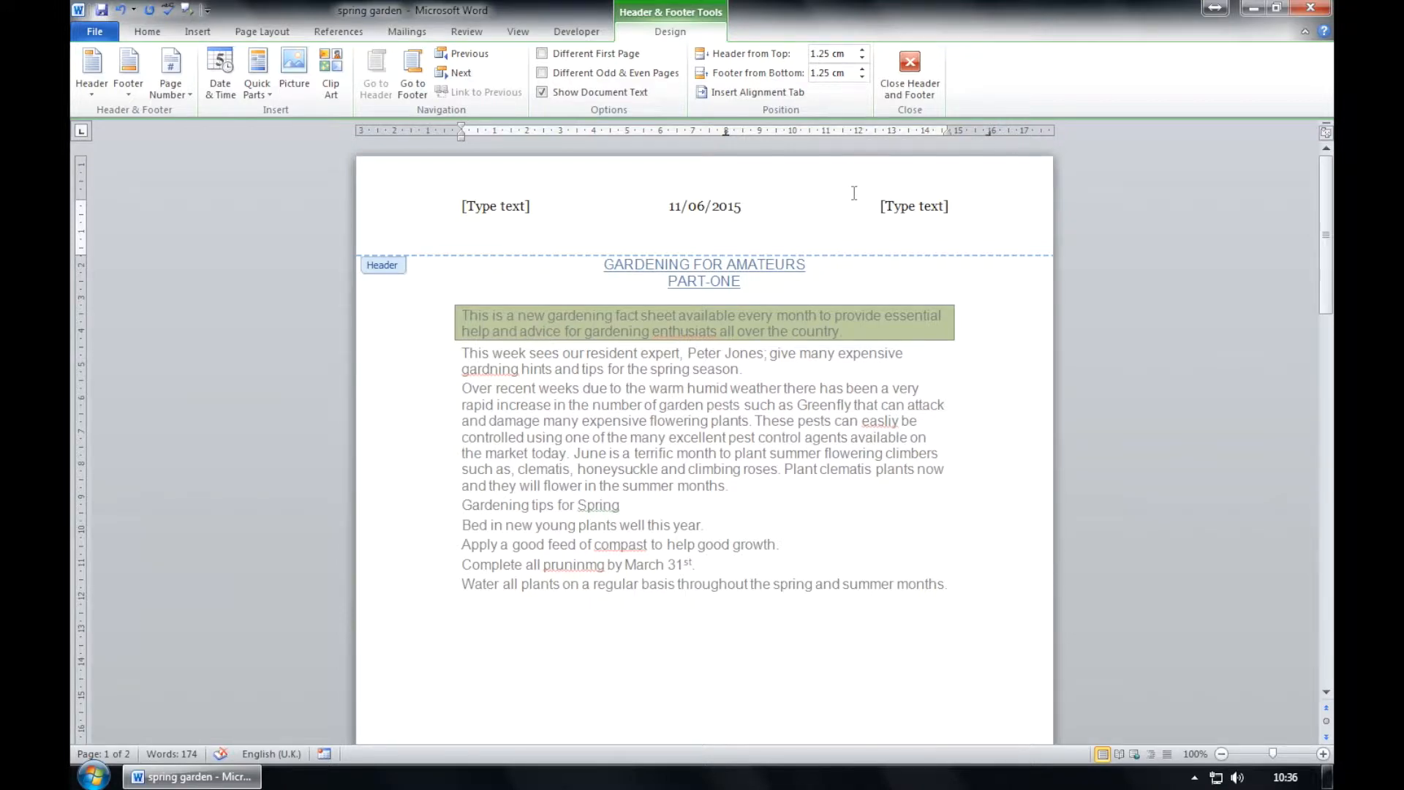
# - Close the header editing area and save the document
pyautogui.click(904, 76)
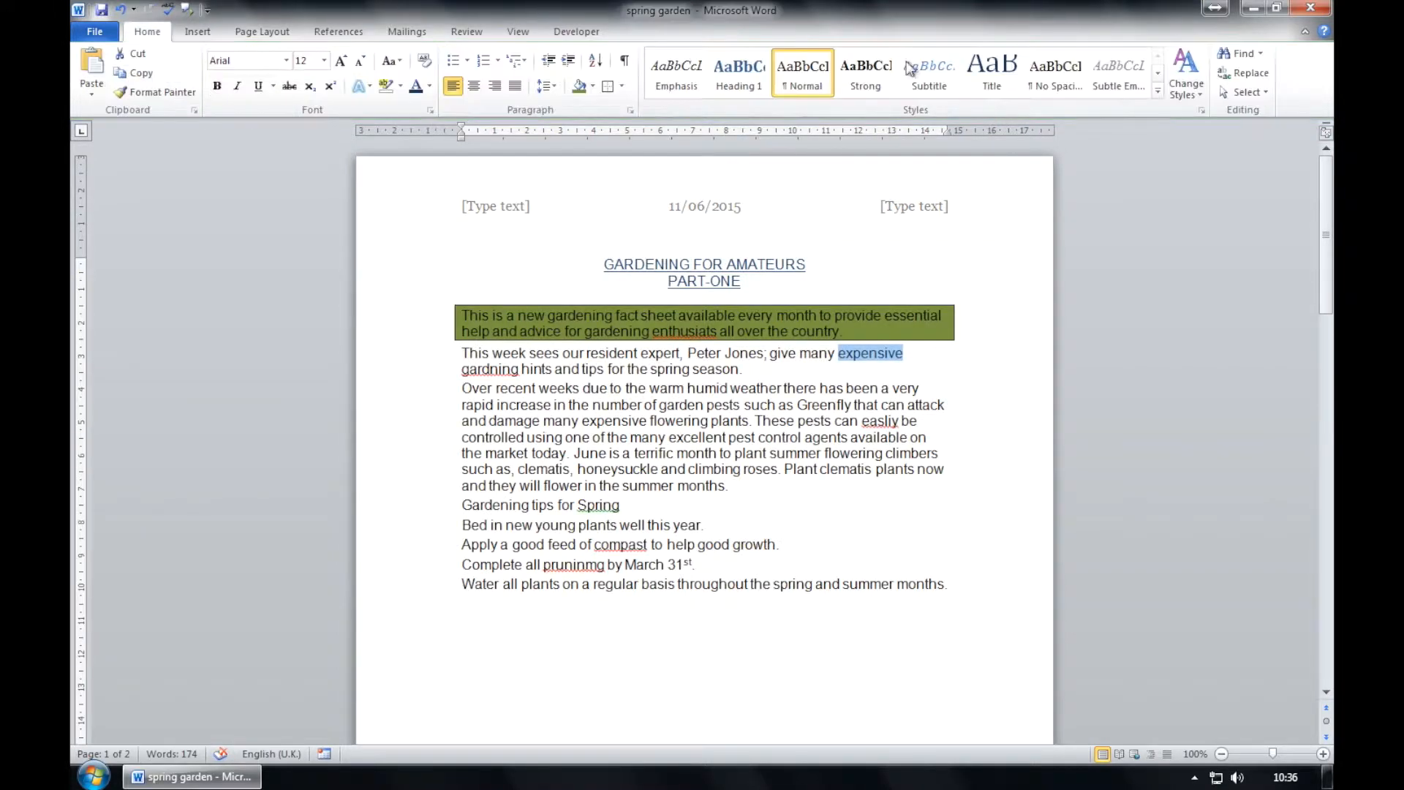
pyautogui.click(95, 31)
pyautogui.click(111, 60)
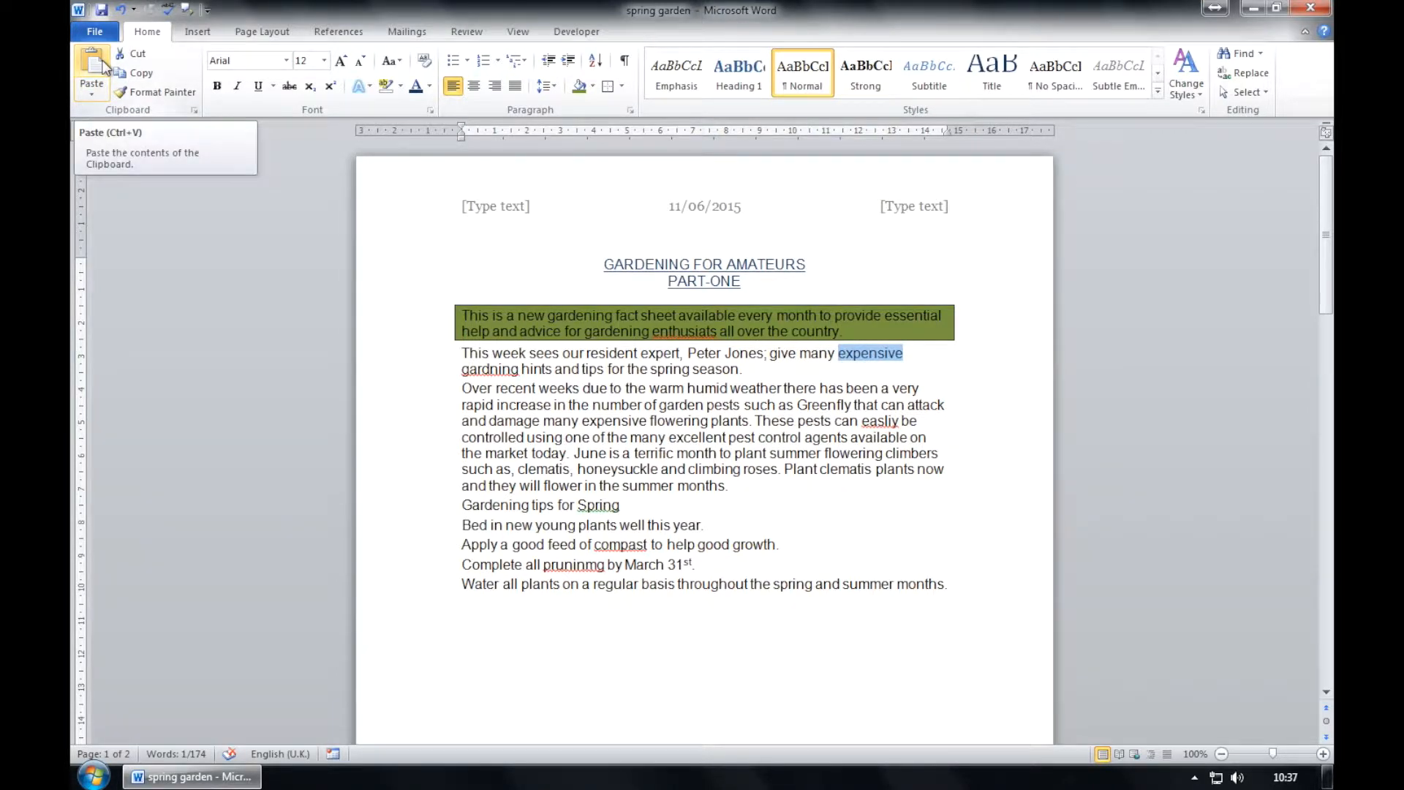
# - Justify the three paragraphs from "This is a new gardening fact sheet" to "in the summer months"
pyautogui.click(465, 317)
pyautogui.moveTo(465, 317); pyautogui.dragTo(738, 487)
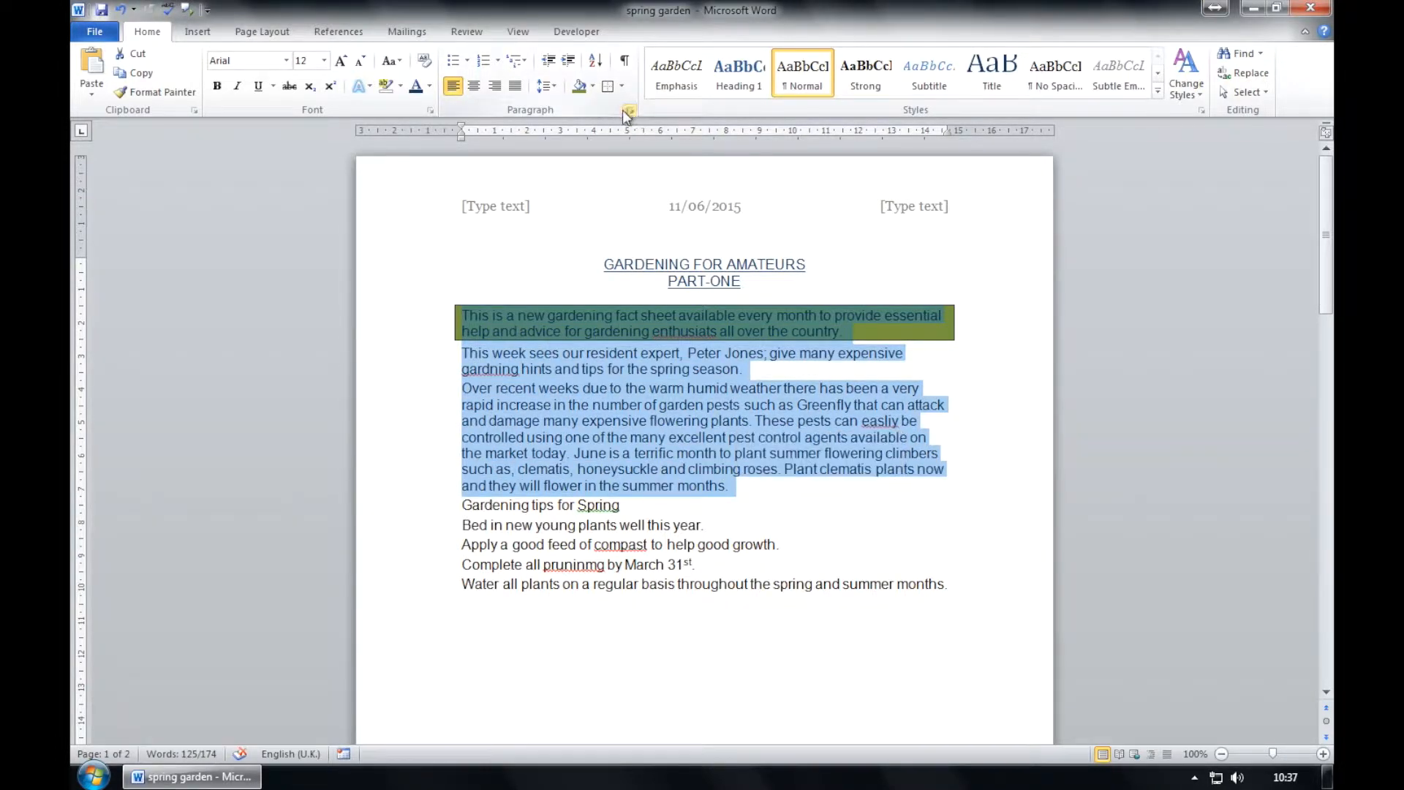
pyautogui.click(516, 94)
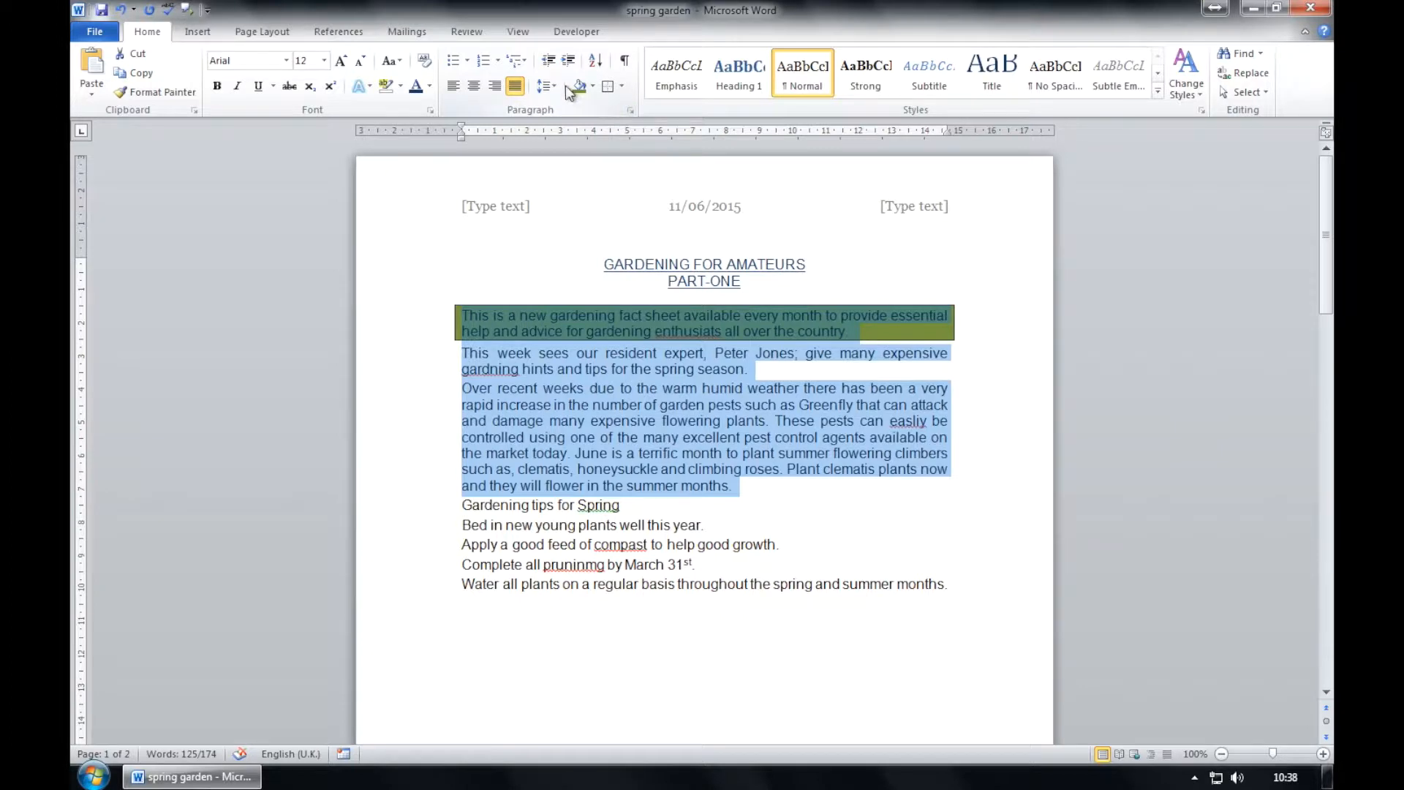
# - Set the line spacing of the three justified paragraphs to 1.5 lines
pyautogui.click(631, 112)
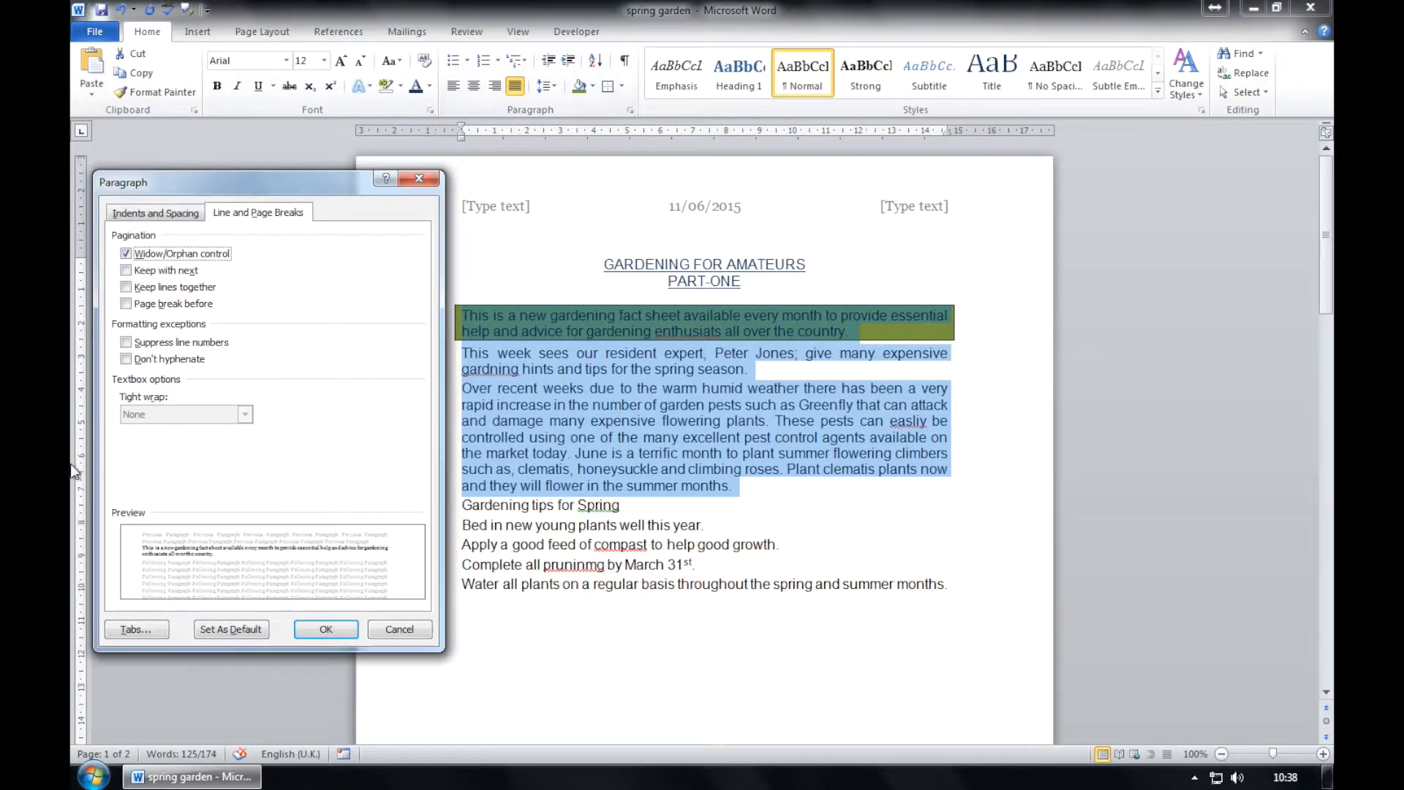
pyautogui.click(153, 210)
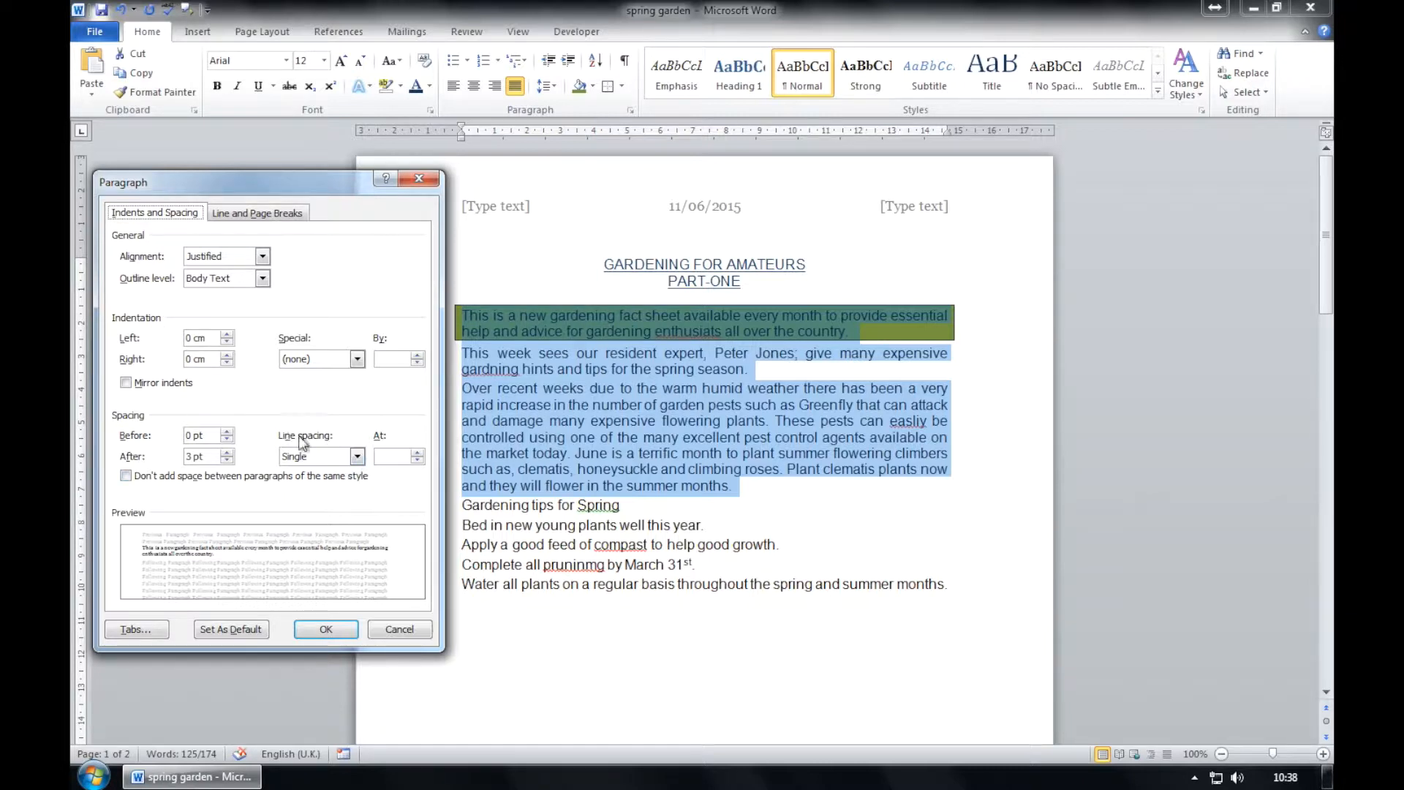
pyautogui.click(357, 455)
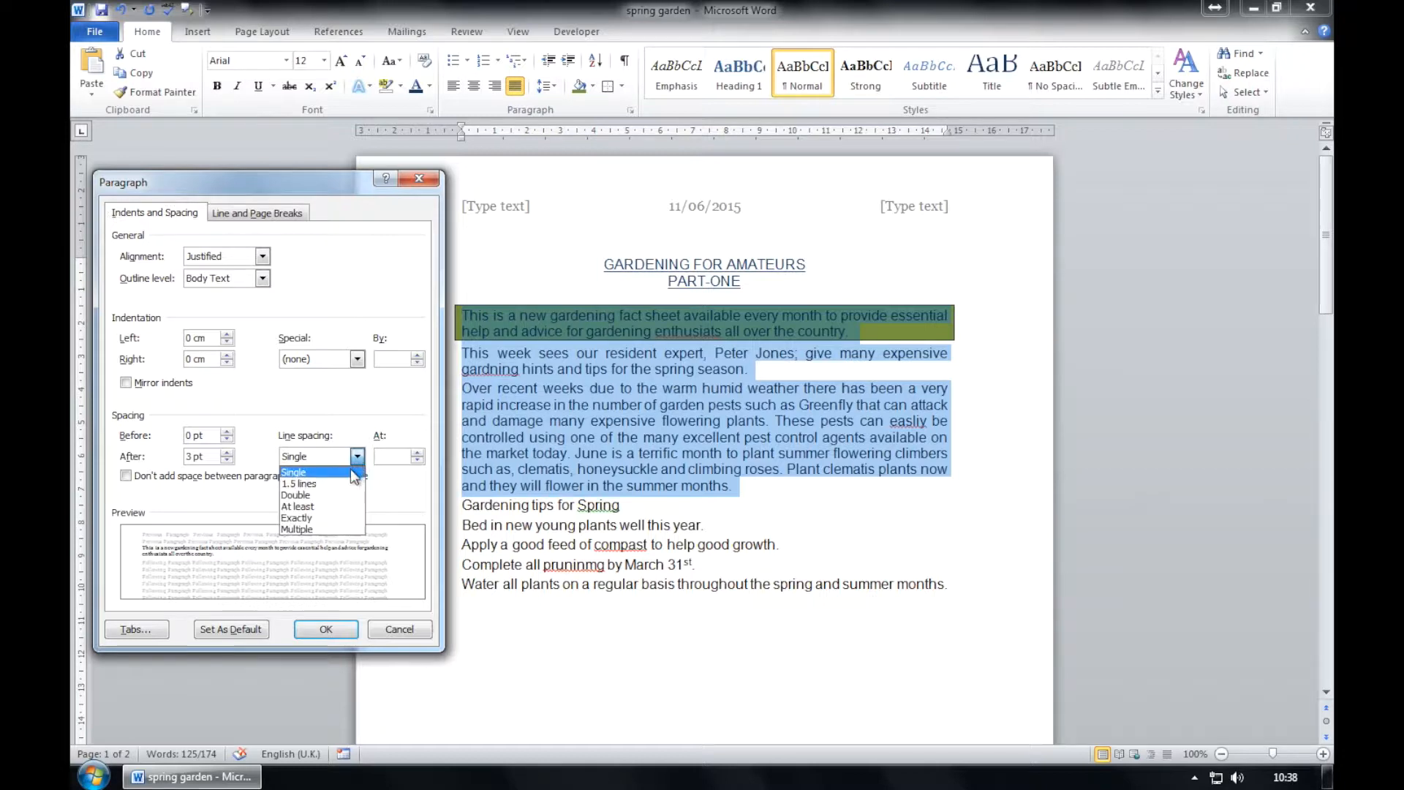
pyautogui.click(322, 483)
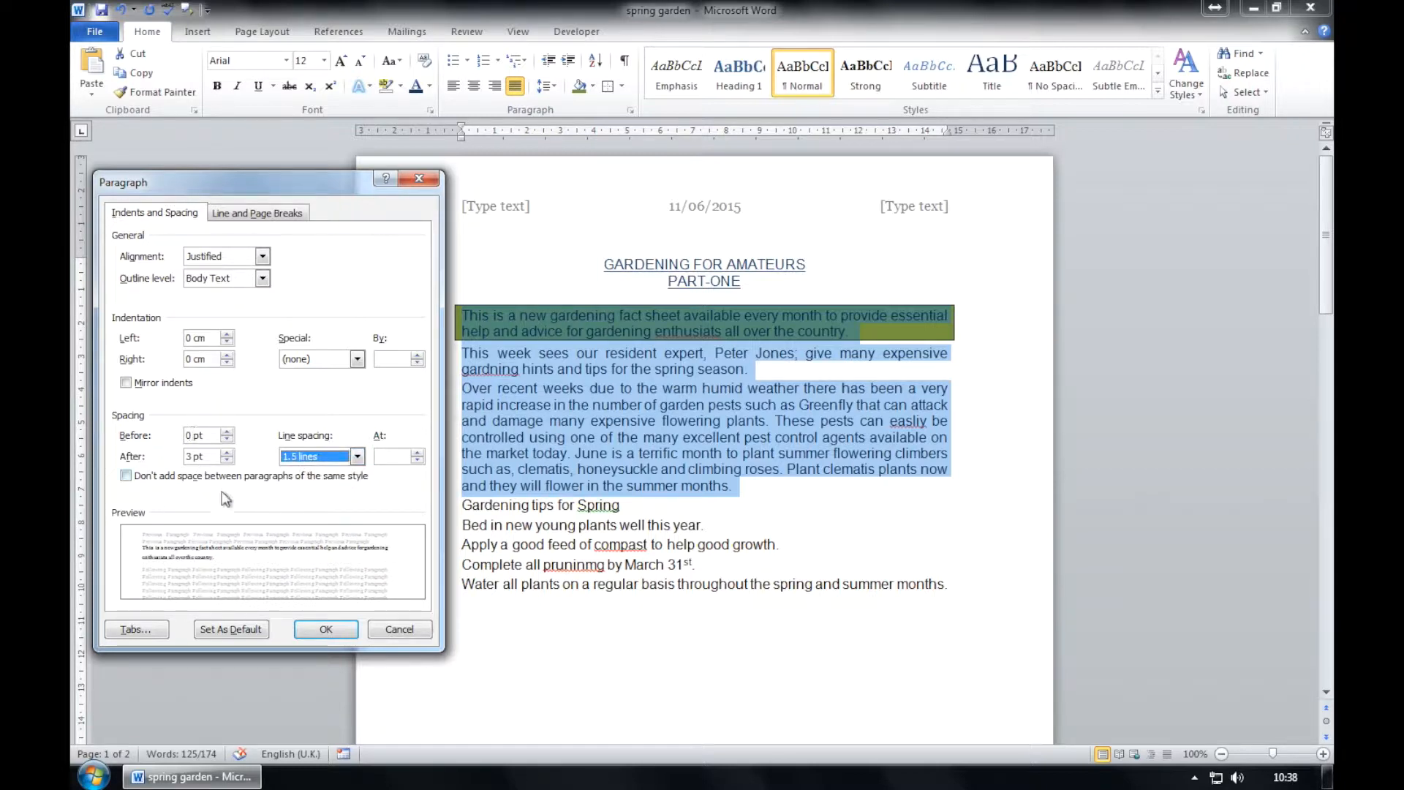
pyautogui.click(324, 632)
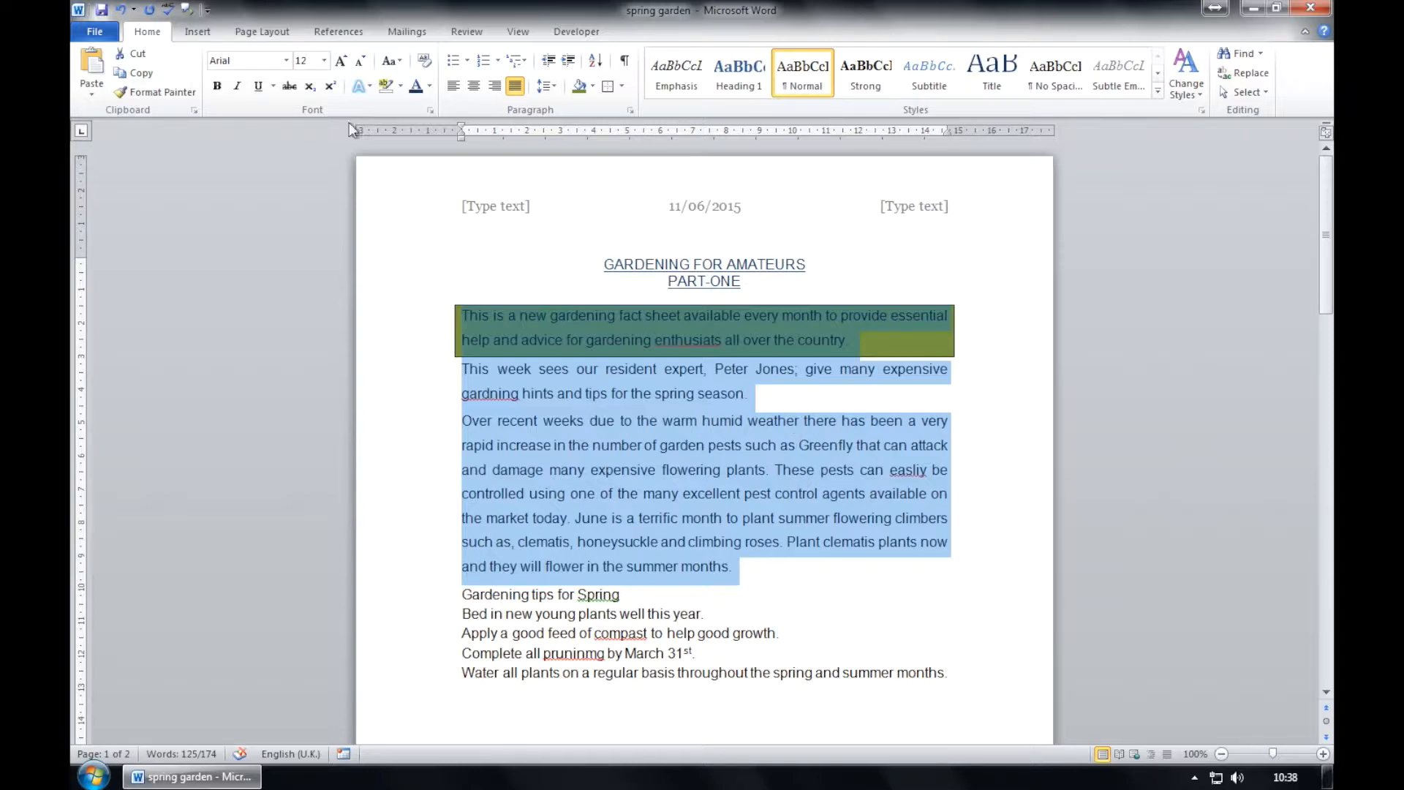
# - Set the spacing after the three justified paragraphs to 5 pt
pyautogui.click(630, 110)
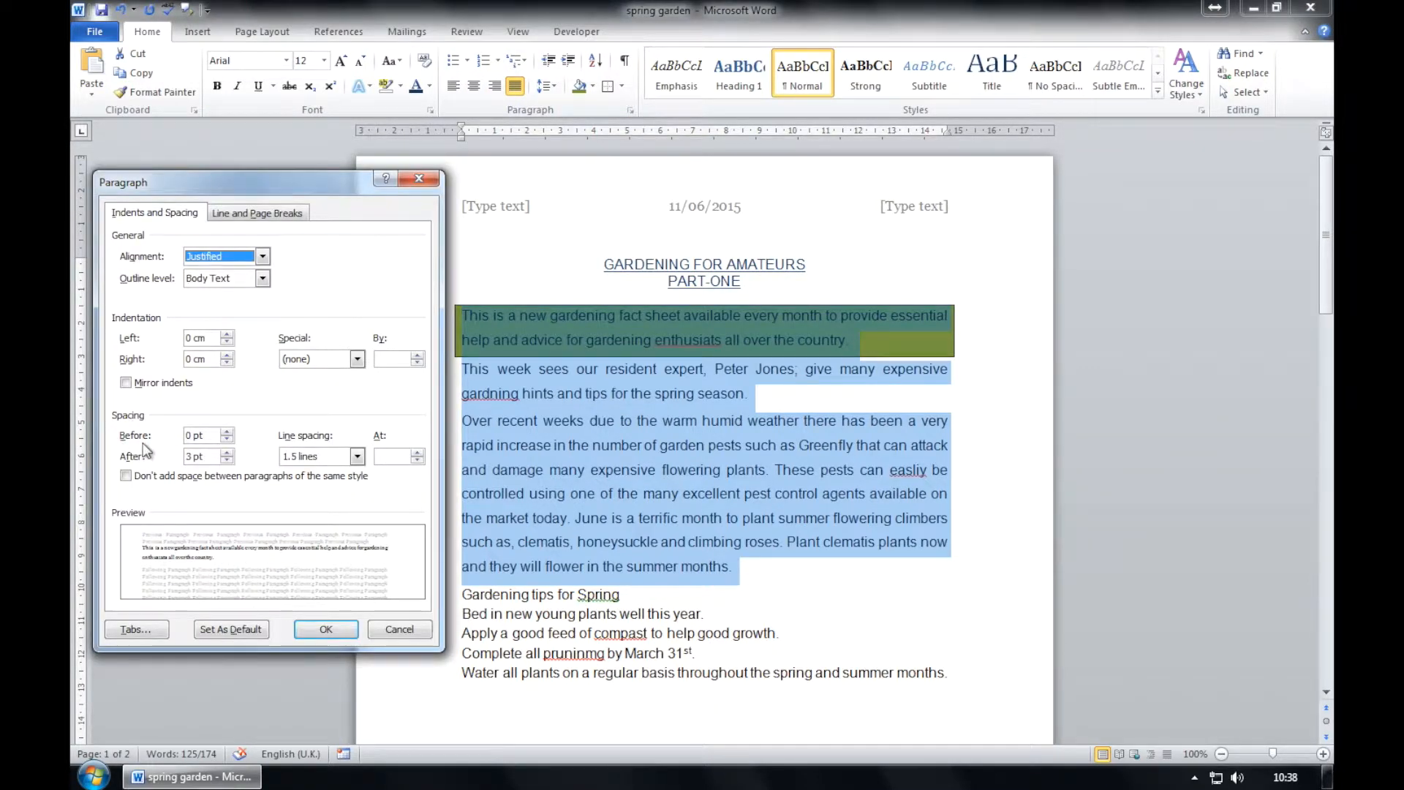
pyautogui.click(227, 452)
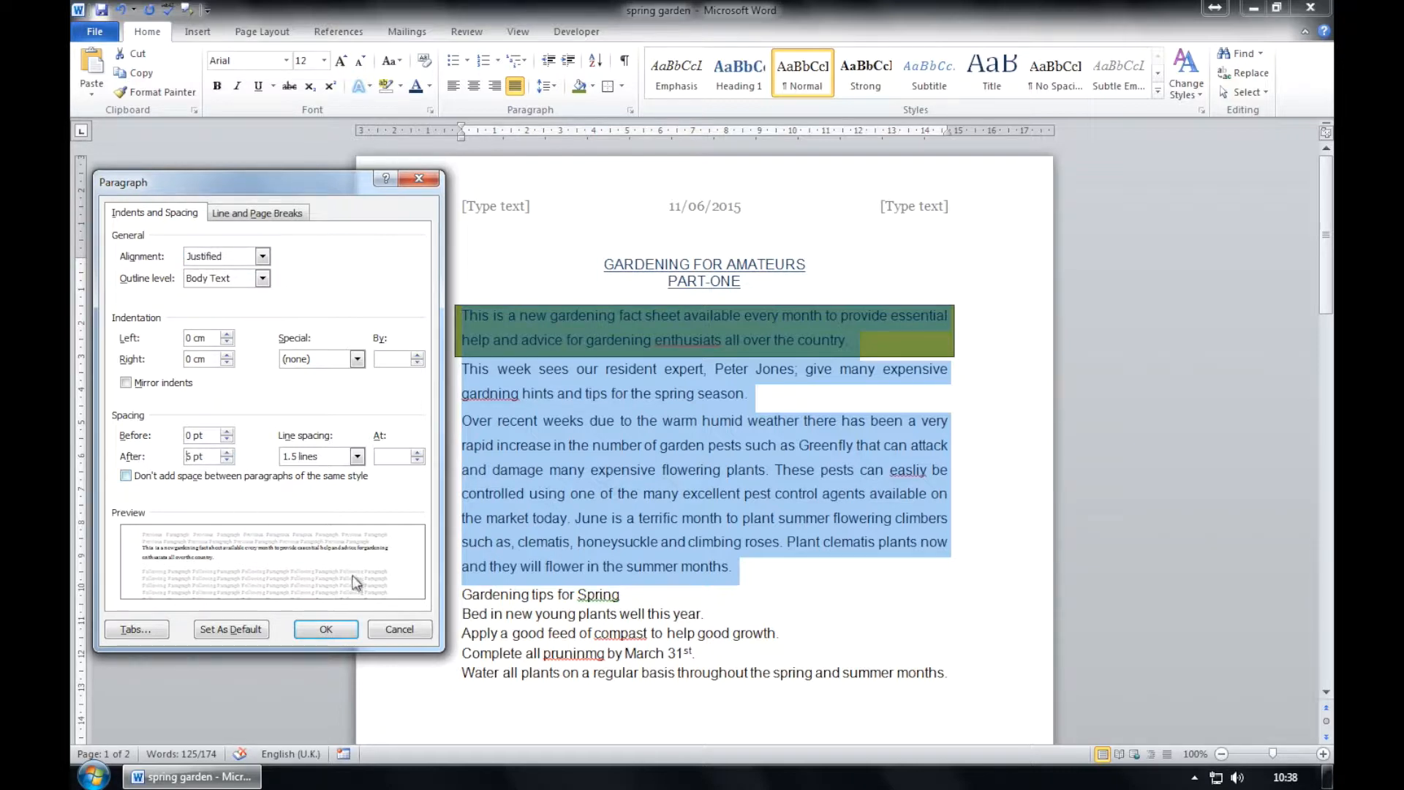
pyautogui.click(326, 629)
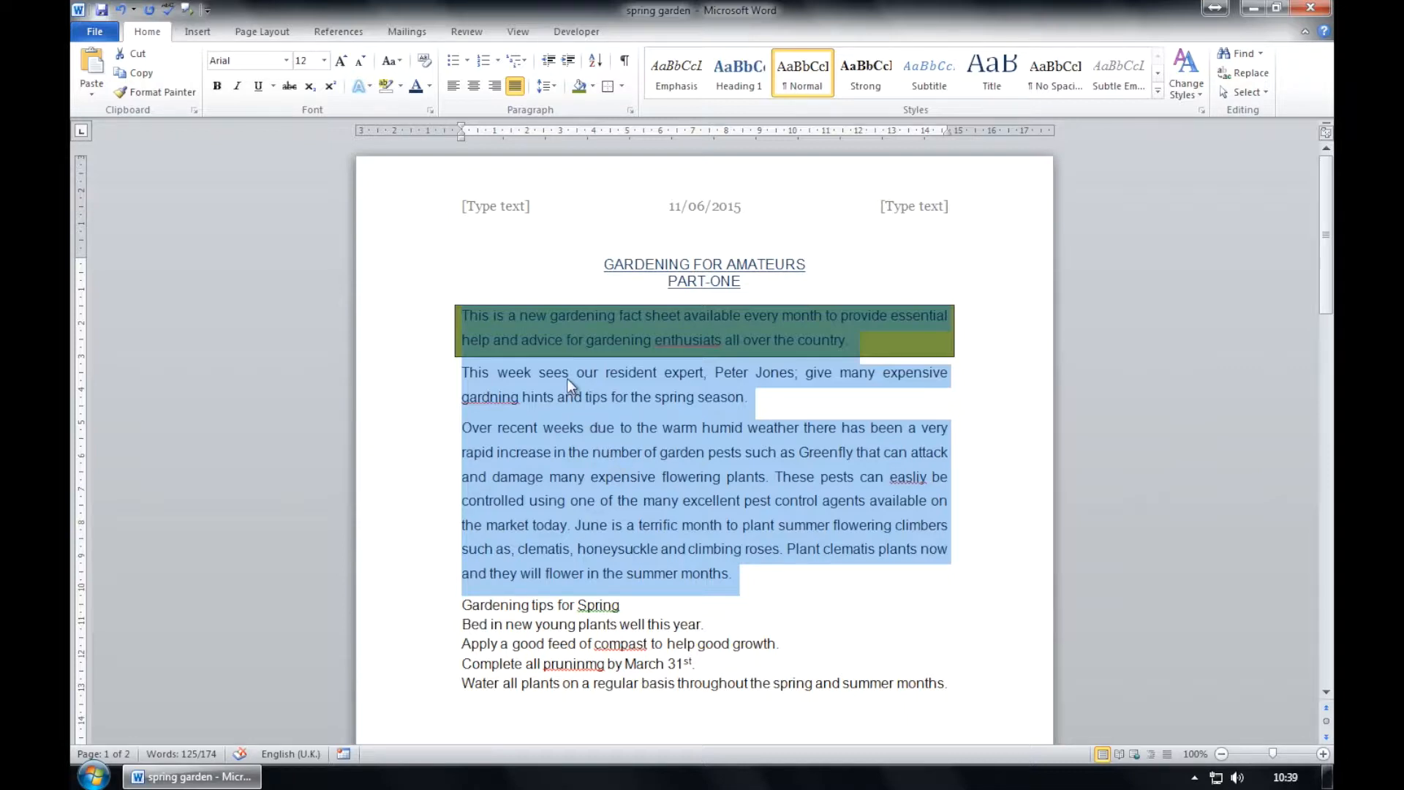
# - Replace the word "month" with "week" in the green shaded paragraph
pyautogui.click(660, 341)
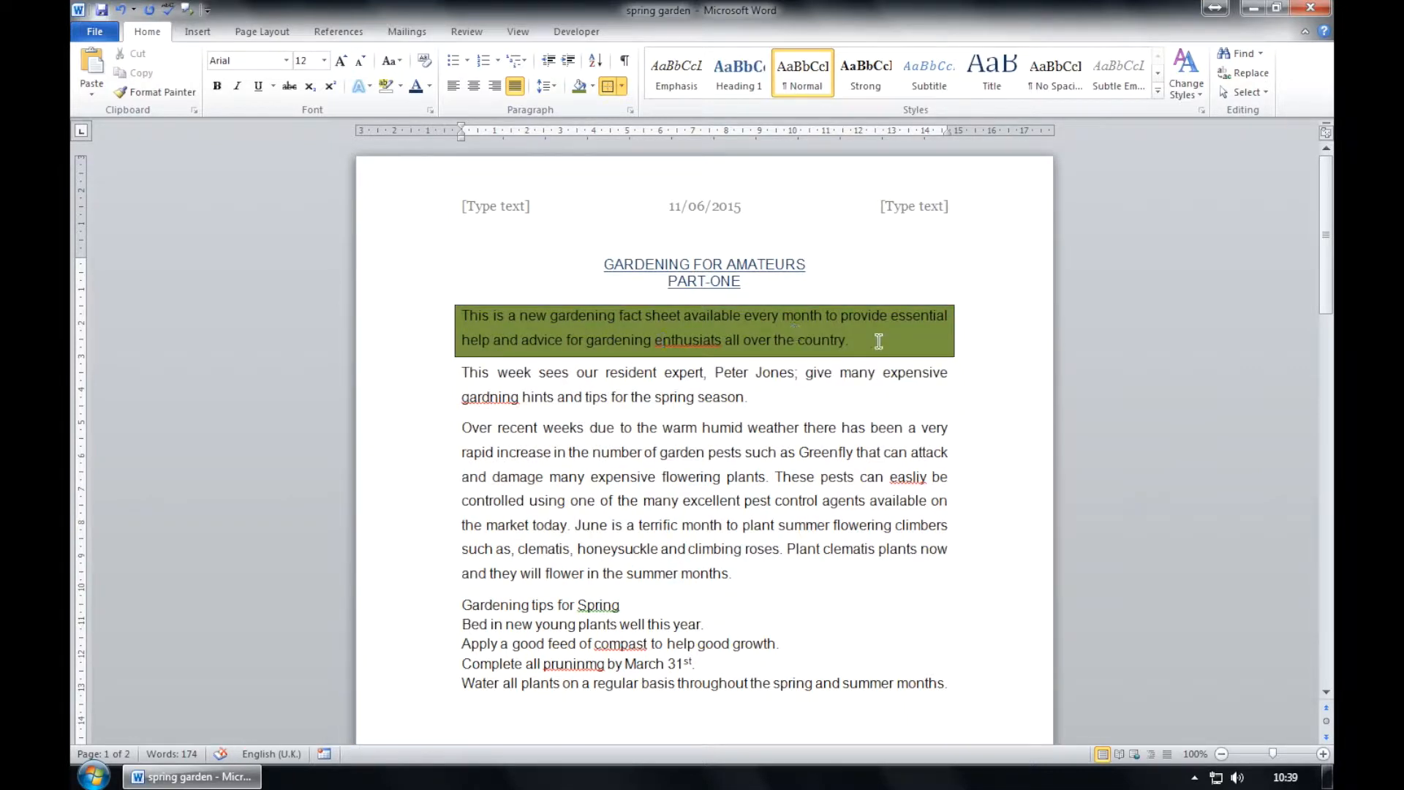
pyautogui.moveTo(822, 313); pyautogui.dragTo(788, 310)
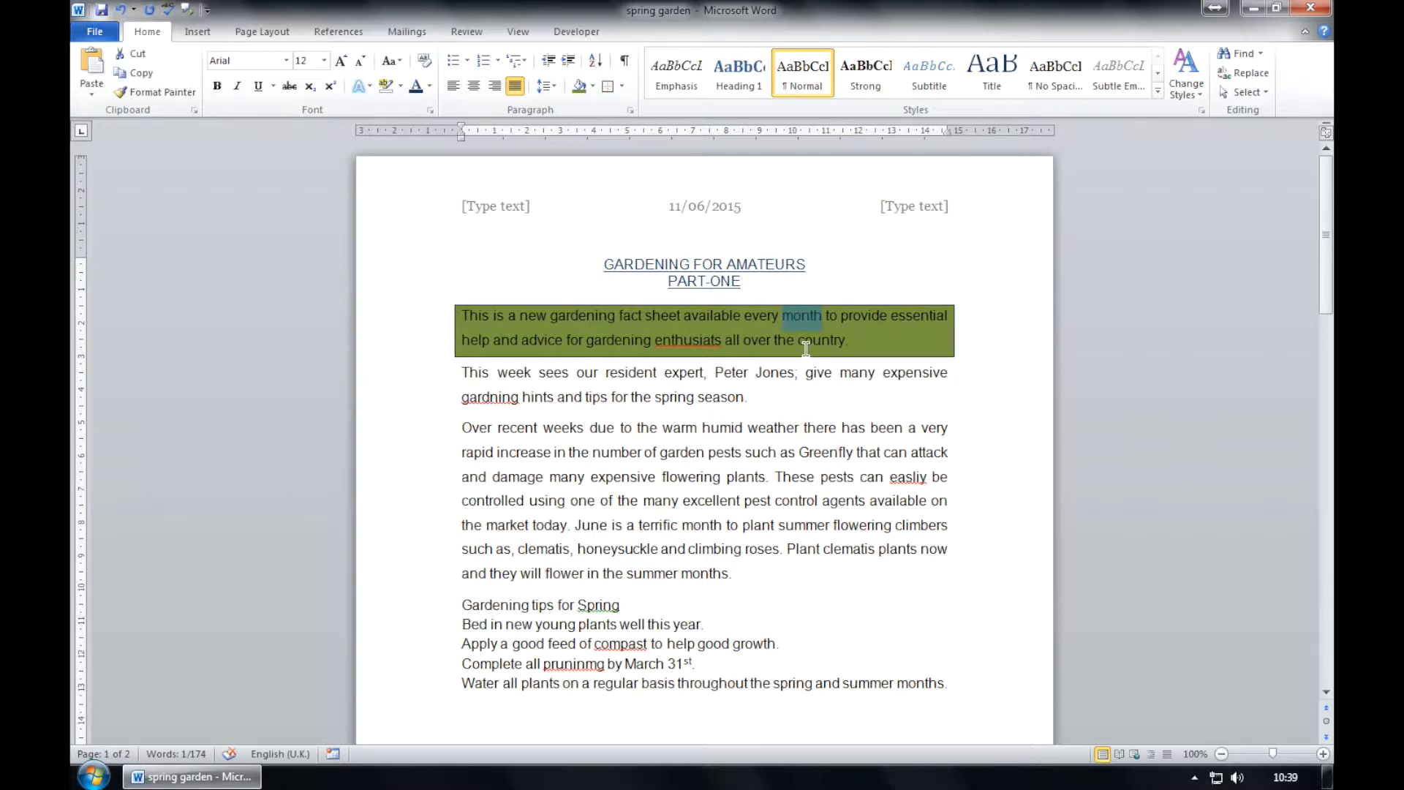
pyautogui.write('week')
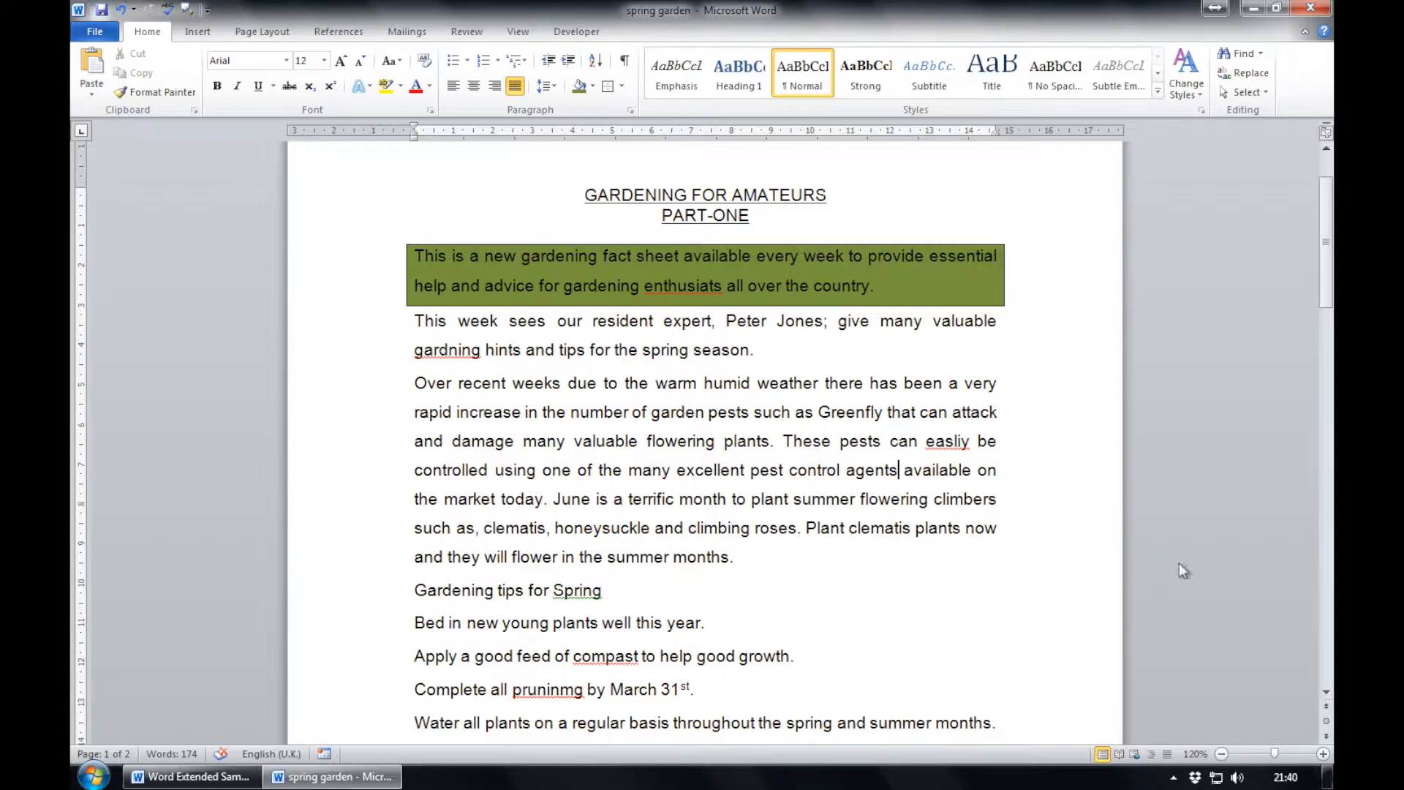
# - Remove the superscript effect from the "st" after "March 31" in the pruning tip
pyautogui.scroll(-2, 1324, 268)
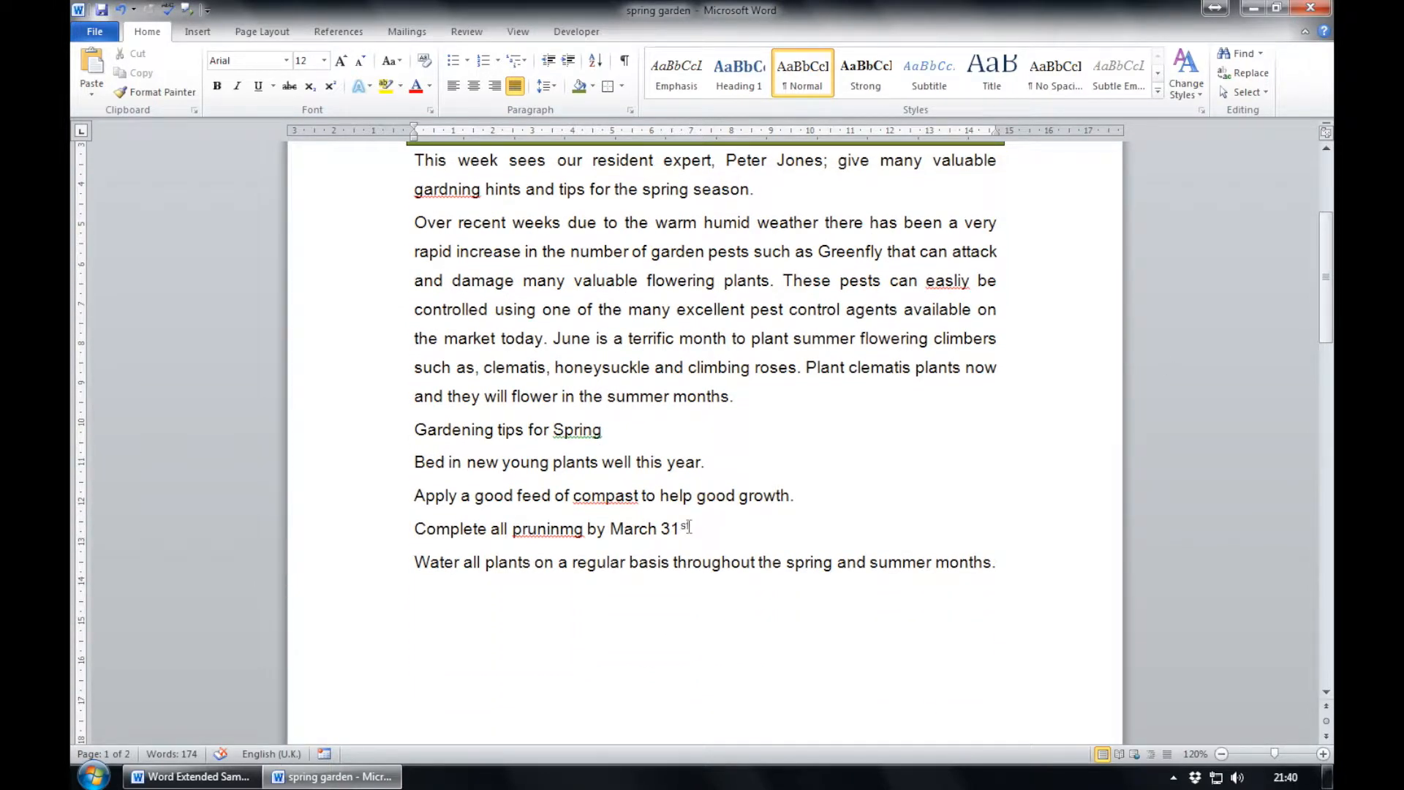
pyautogui.moveTo(690, 527); pyautogui.dragTo(681, 528)
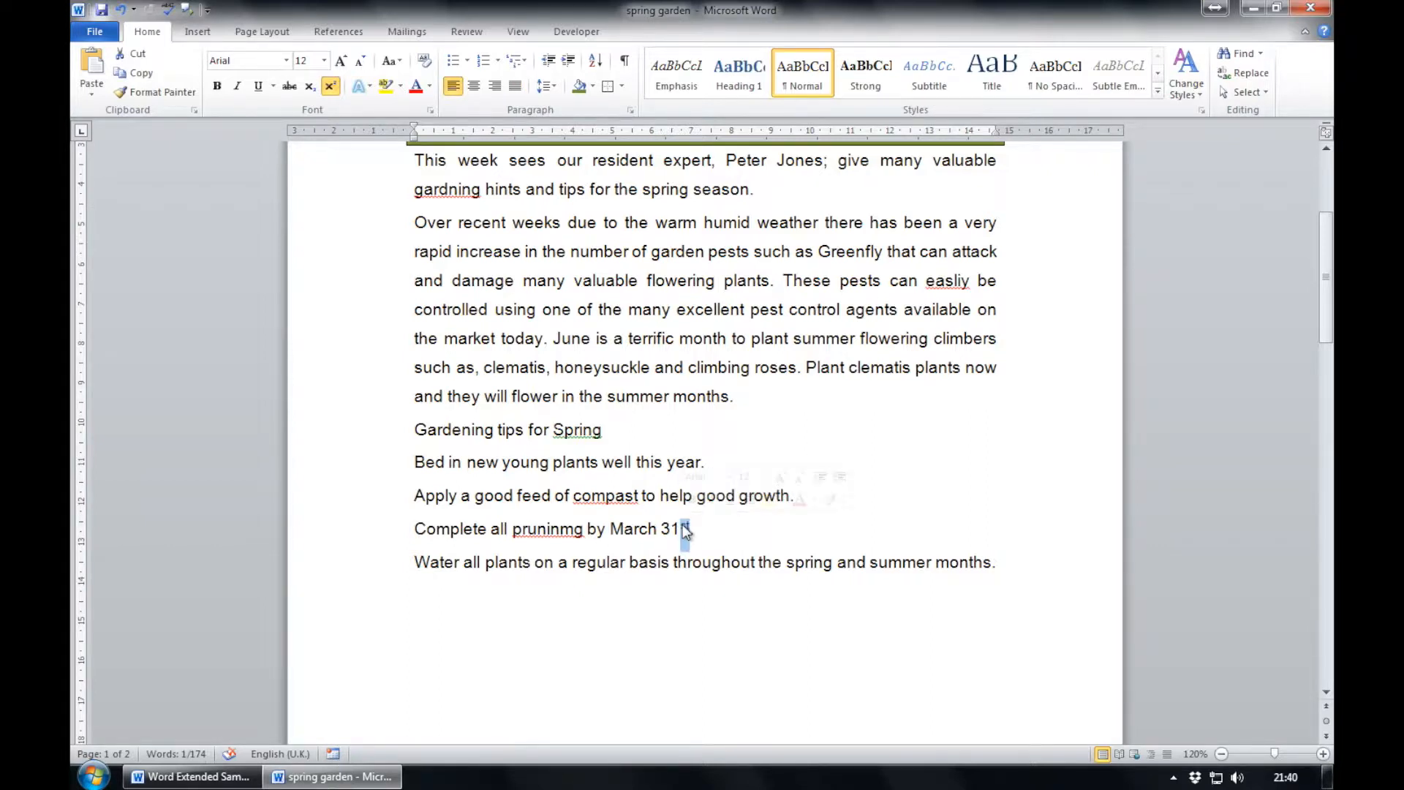
pyautogui.click(332, 87)
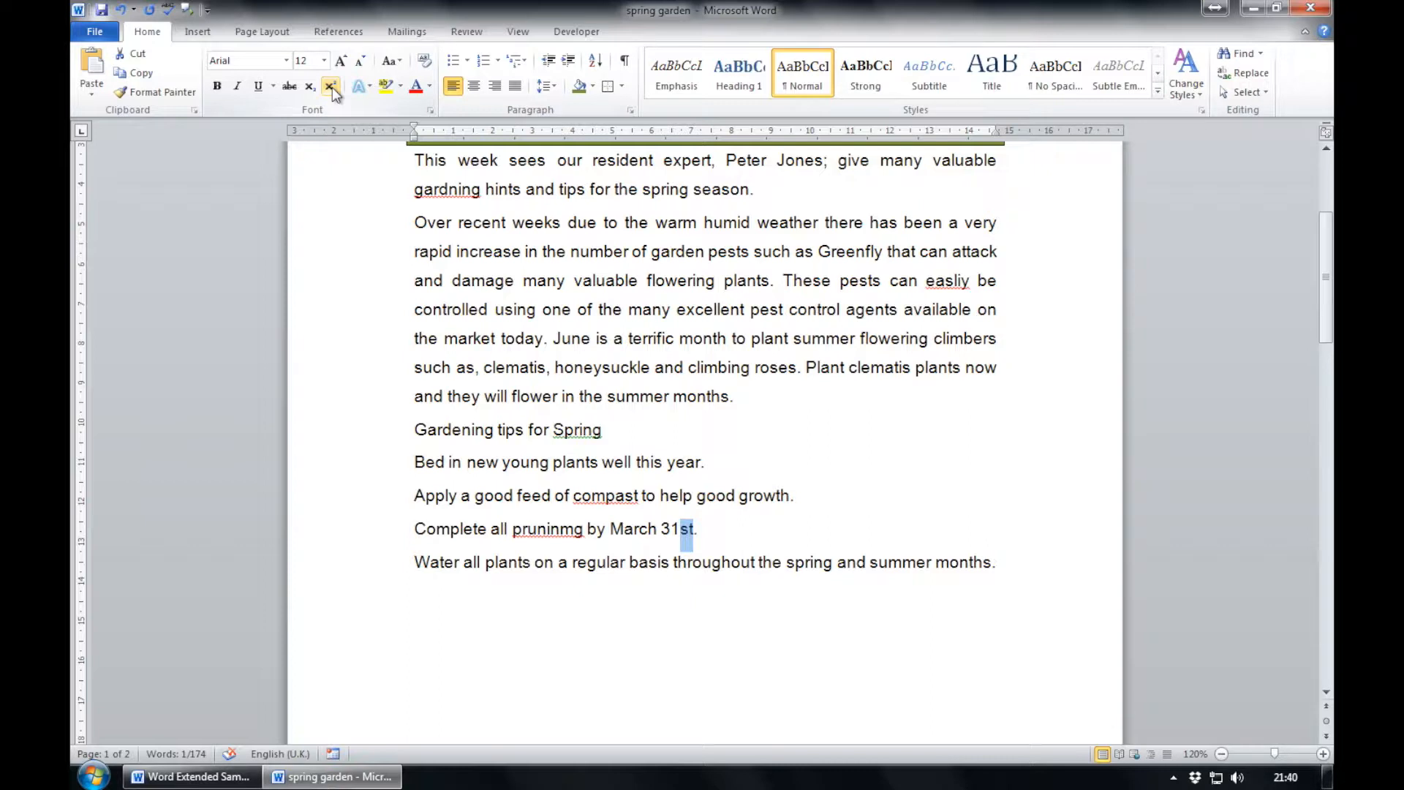
pyautogui.click(332, 87)
pyautogui.click(430, 110)
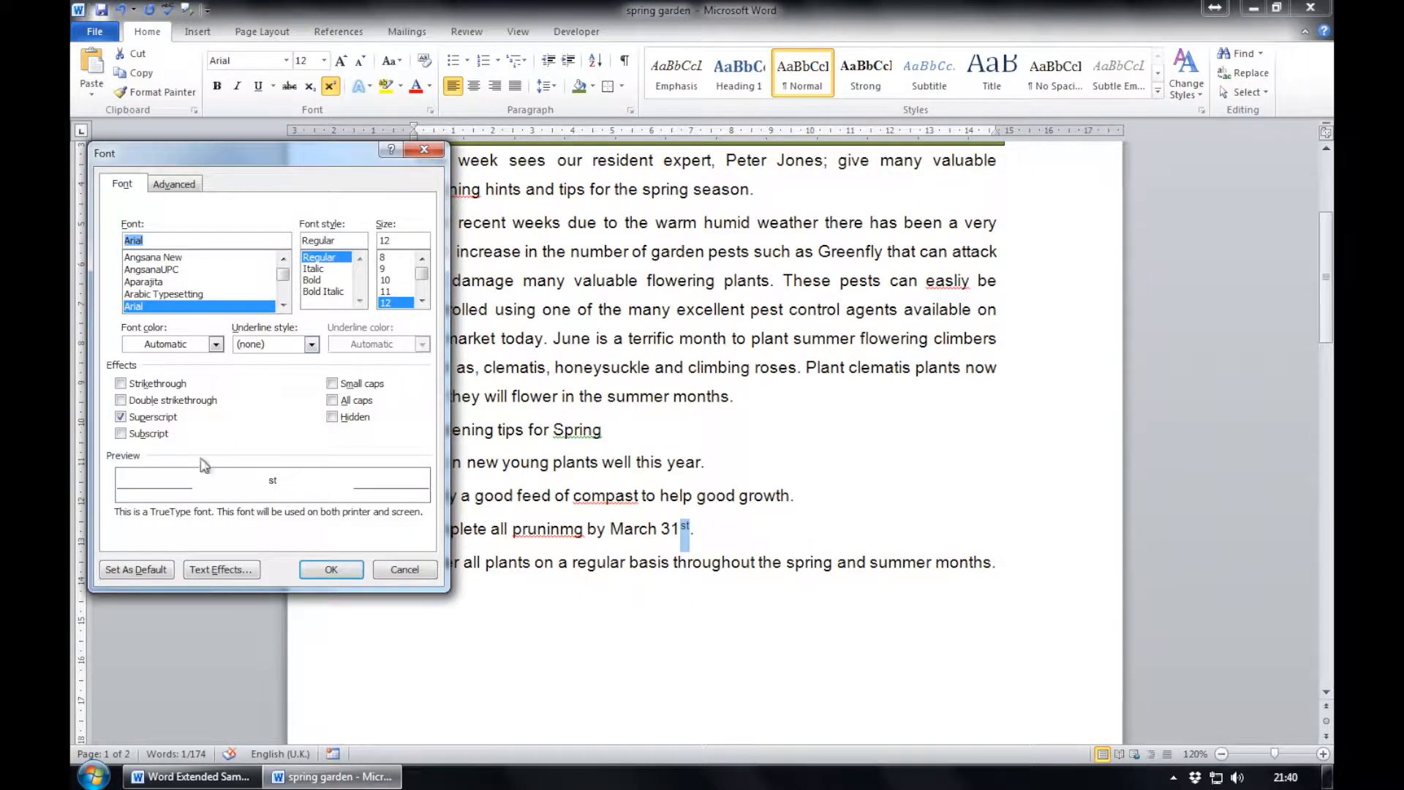
pyautogui.click(125, 420)
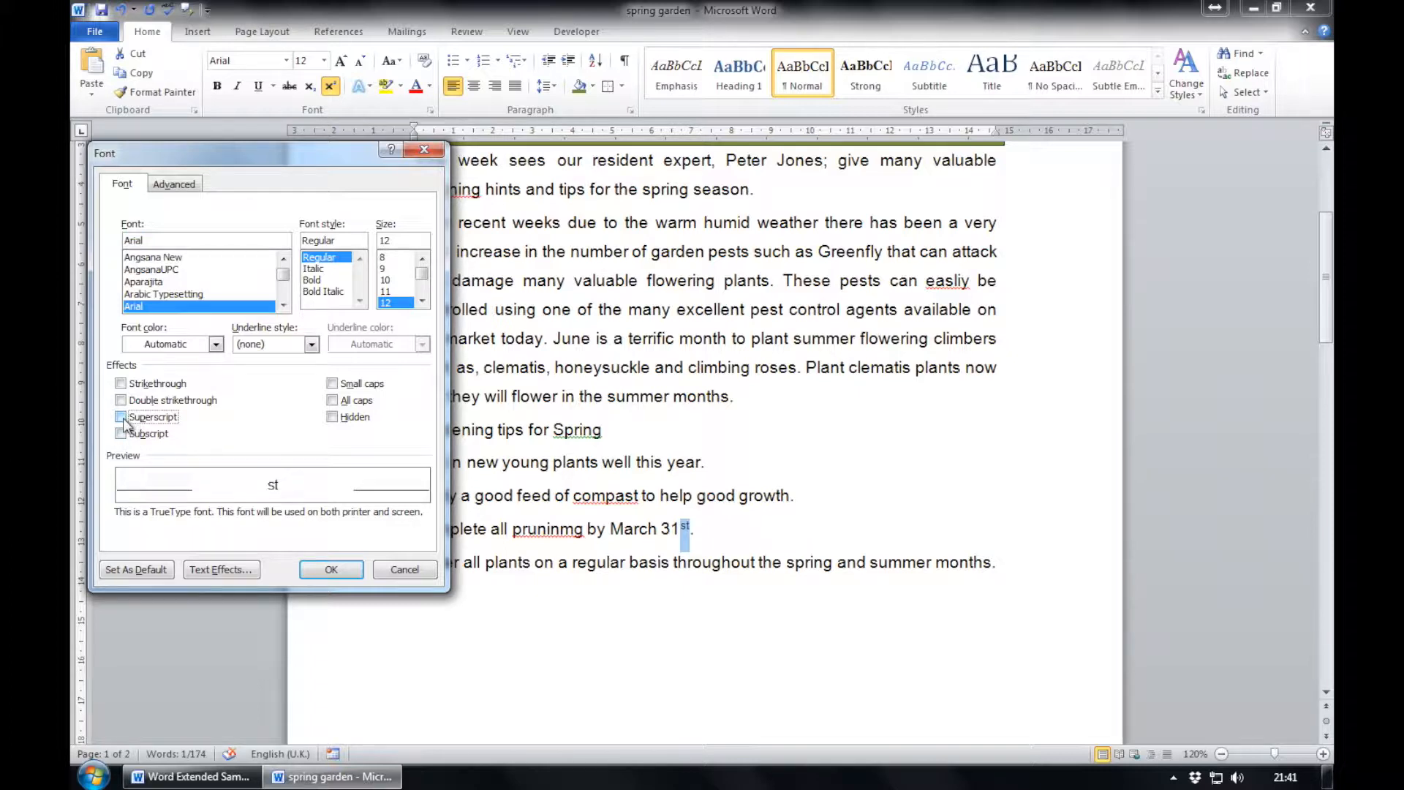
pyautogui.click(332, 569)
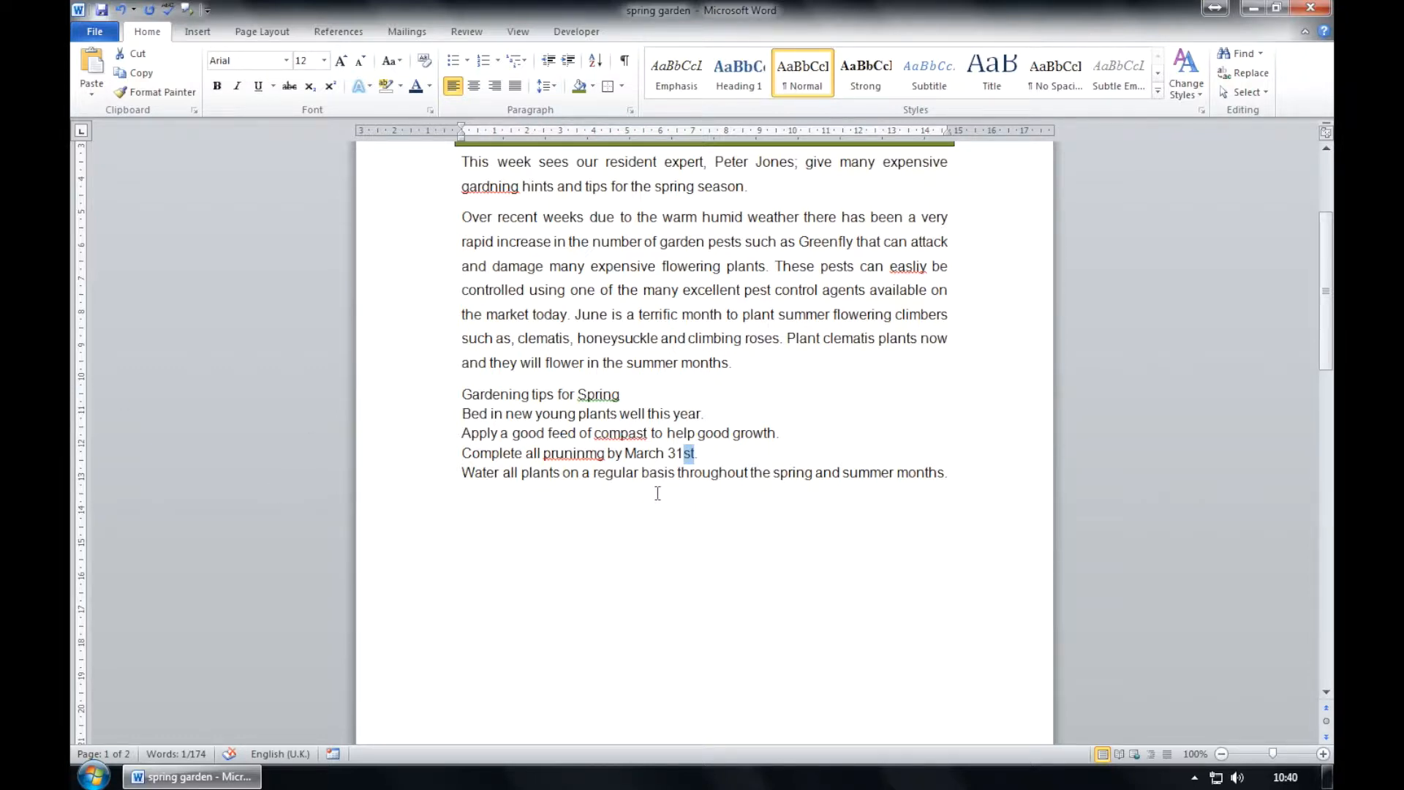
# - Insert a copyright symbol (©) after "Special Offers This Week" on the second page
pyautogui.scroll(3, 658, 493)
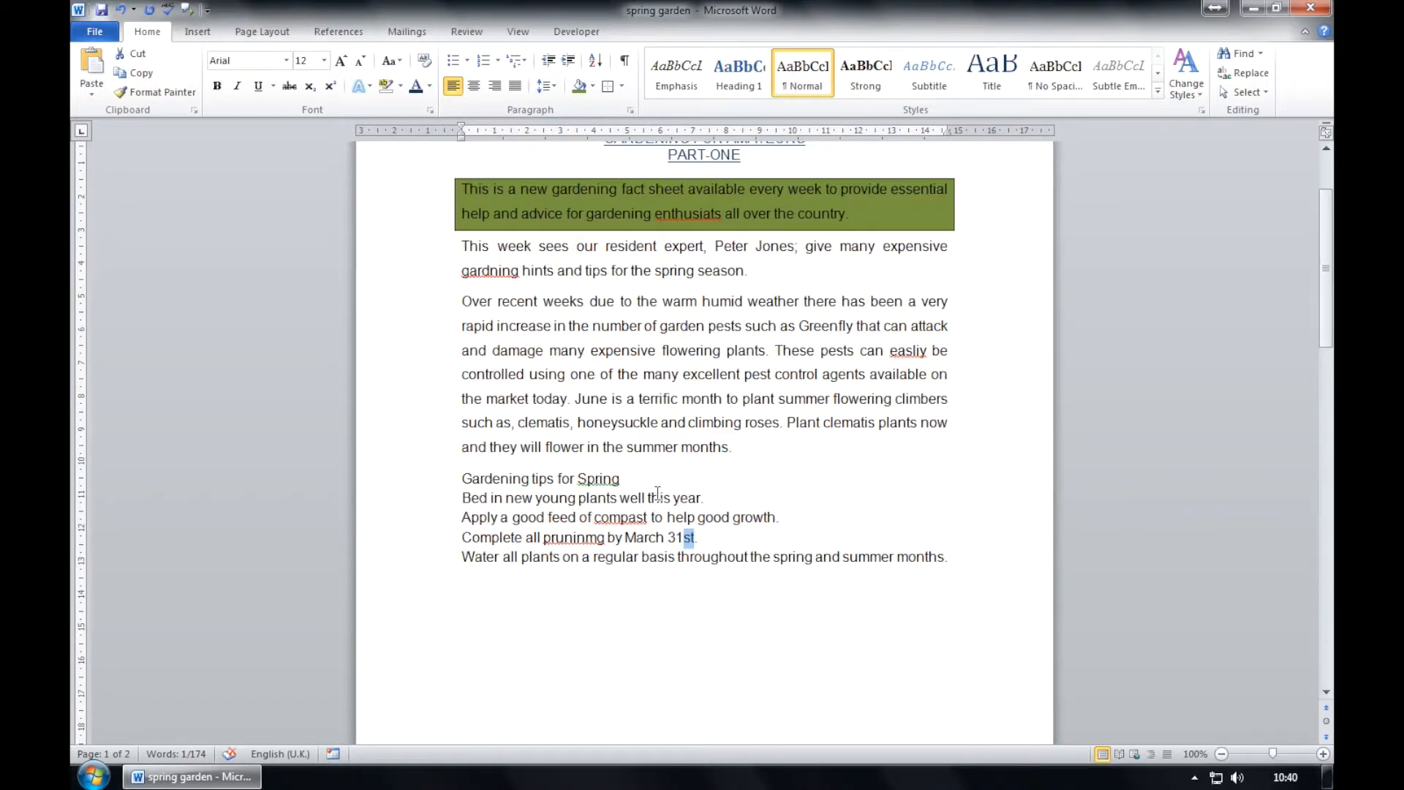
pyautogui.scroll(-20, 651, 517)
pyautogui.scroll(8, 651, 517)
pyautogui.scroll(-1, 651, 518)
pyautogui.click(630, 448)
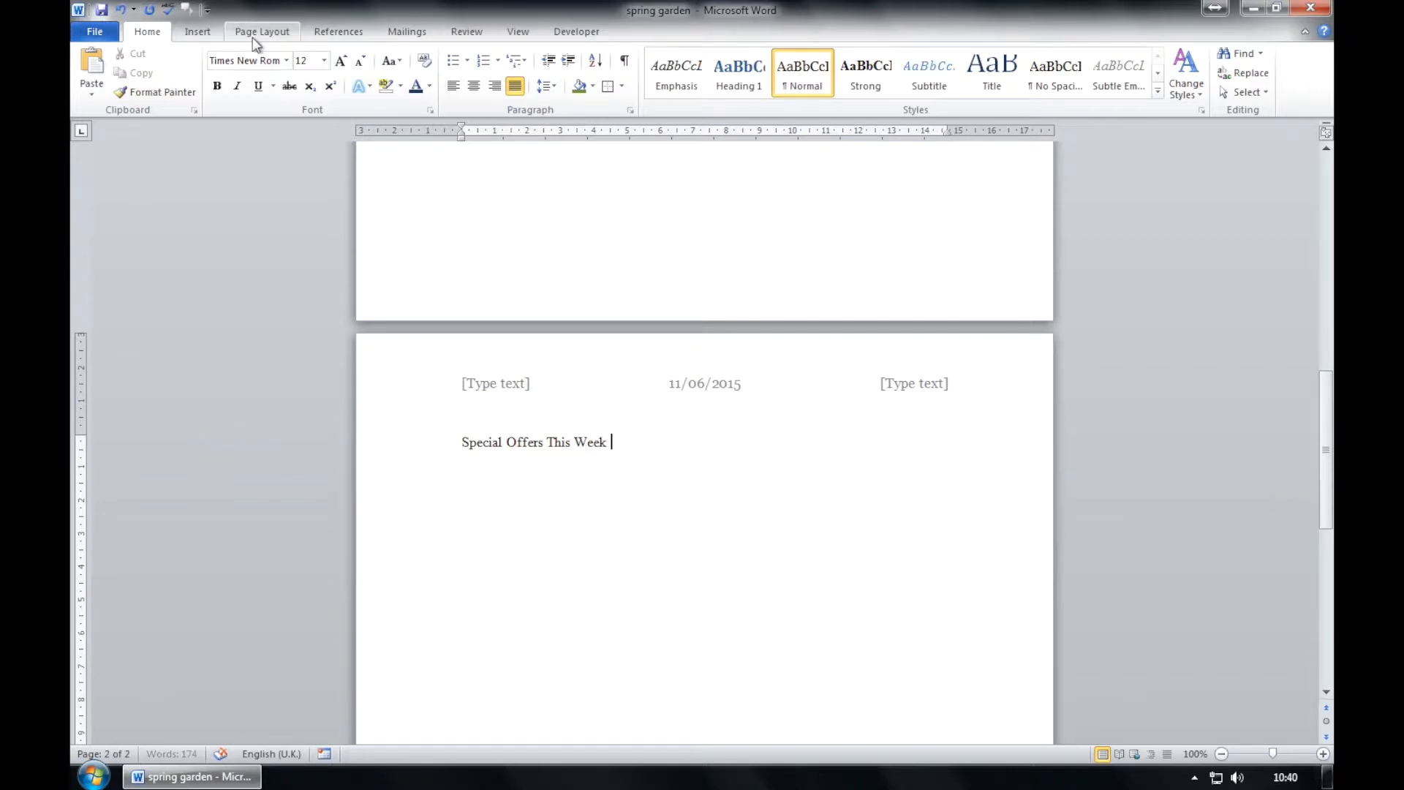
pyautogui.click(206, 35)
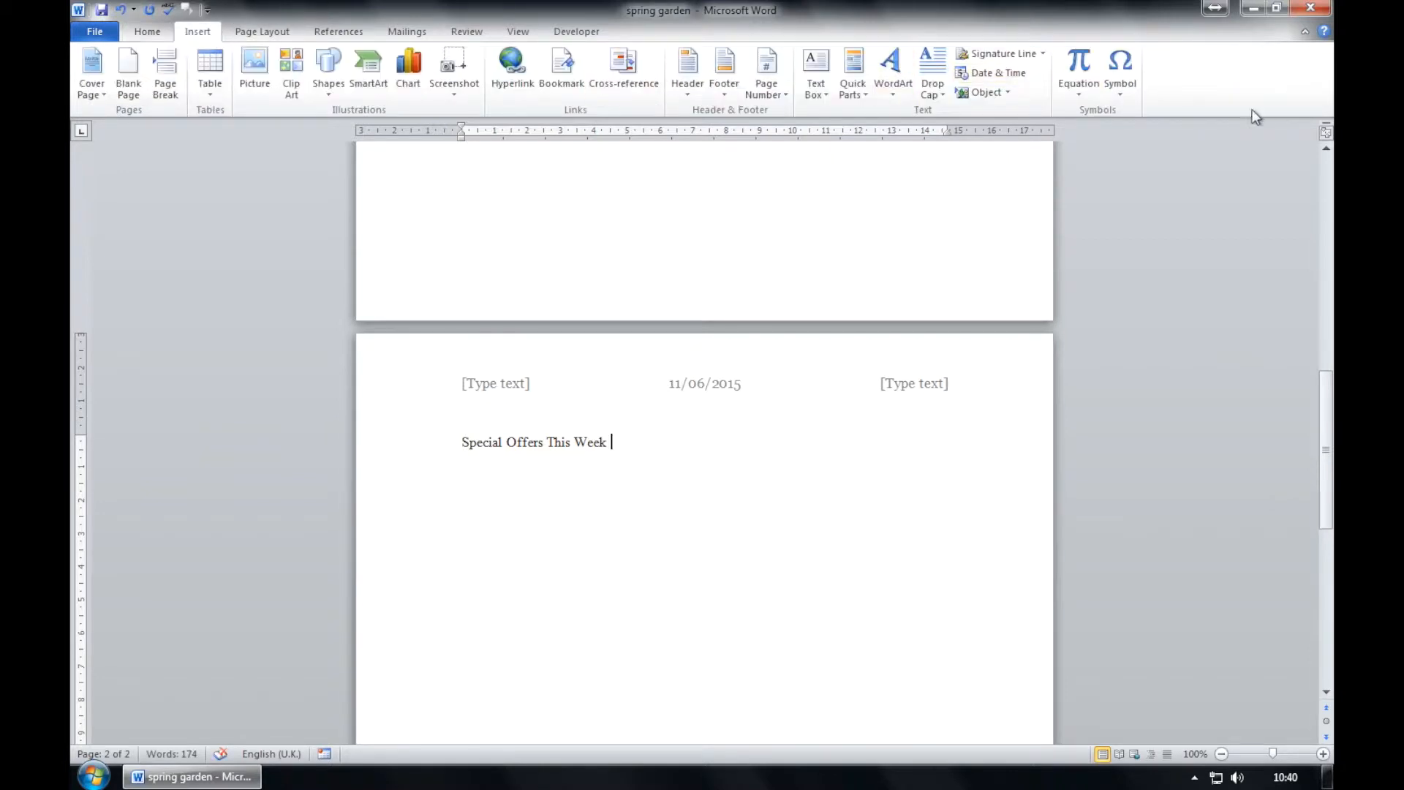
pyautogui.click(1130, 91)
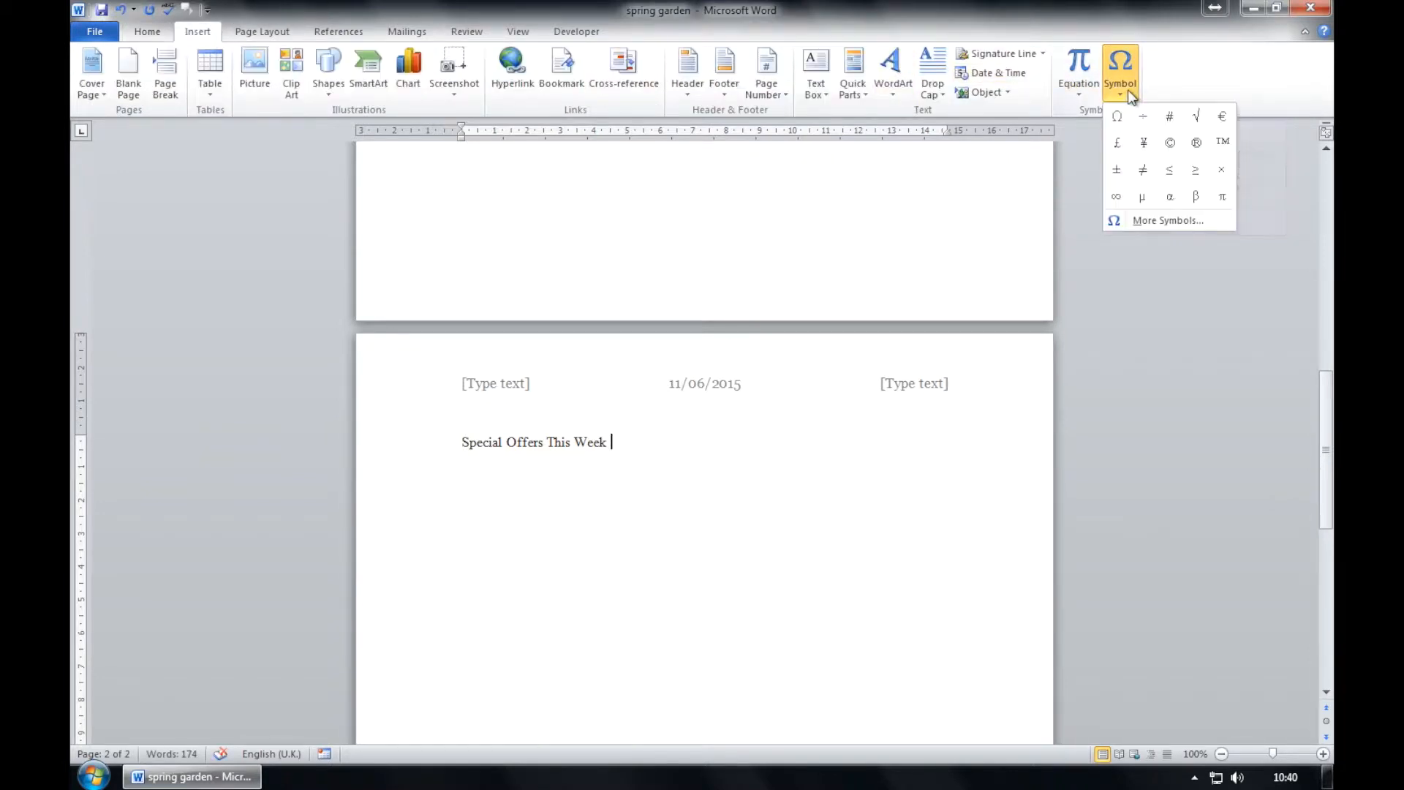
pyautogui.click(1170, 145)
pyautogui.scroll(10, 680, 522)
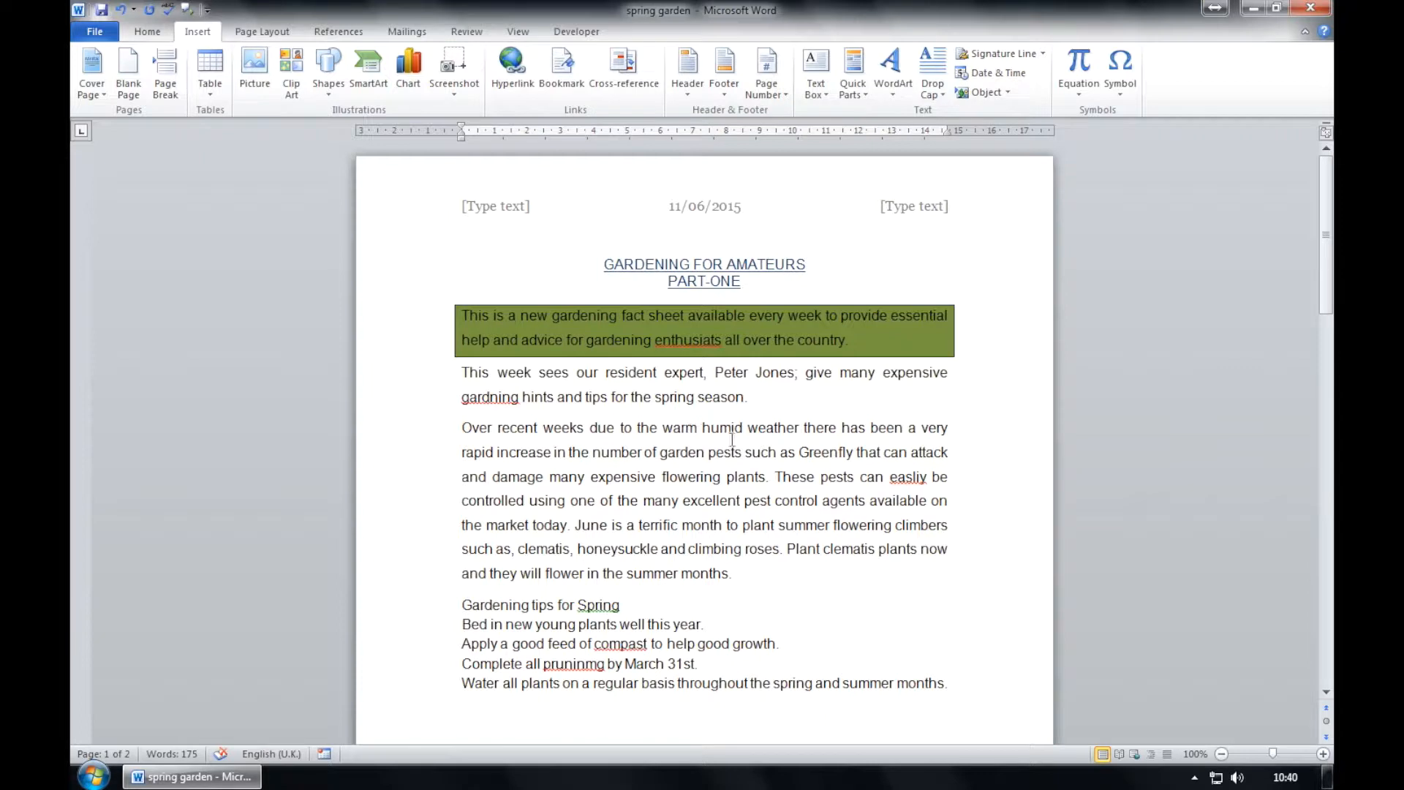
# - Split the long paragraph so that "June is a terrific month" starts a new paragraph
pyautogui.click(578, 528)
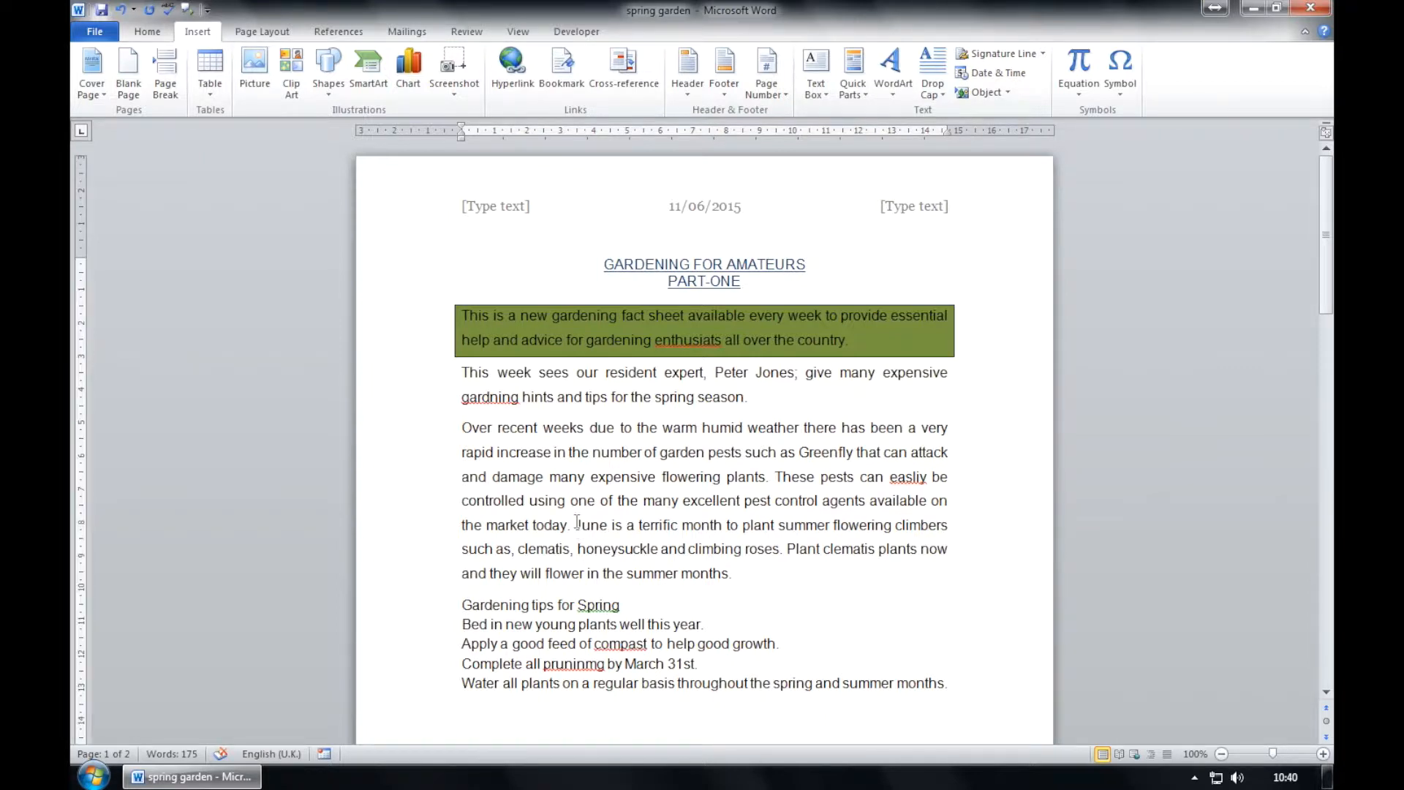
pyautogui.press('Return')
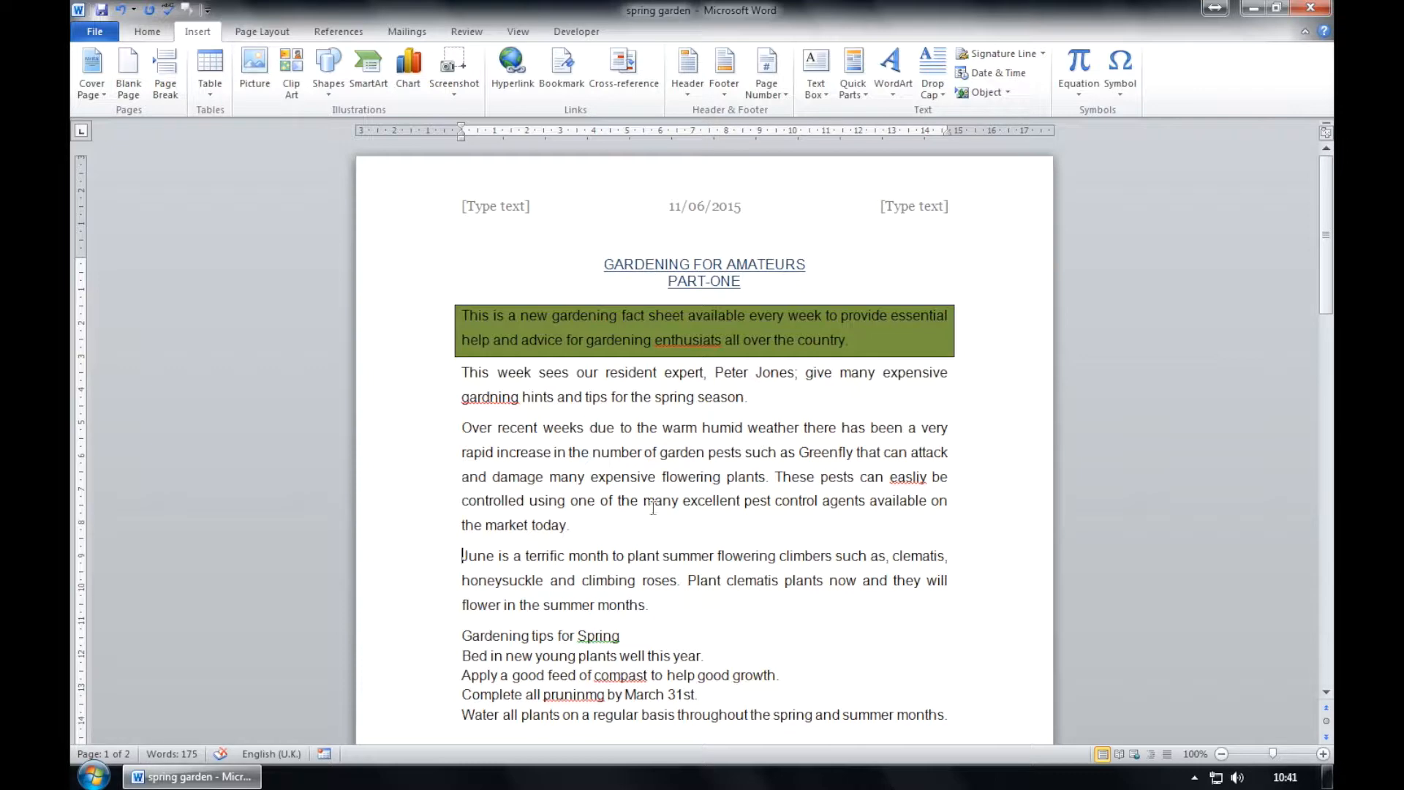
# - Apply the italred style to the "Gardening tips for Spring" heading and close the styles list
pyautogui.scroll(-4, 651, 498)
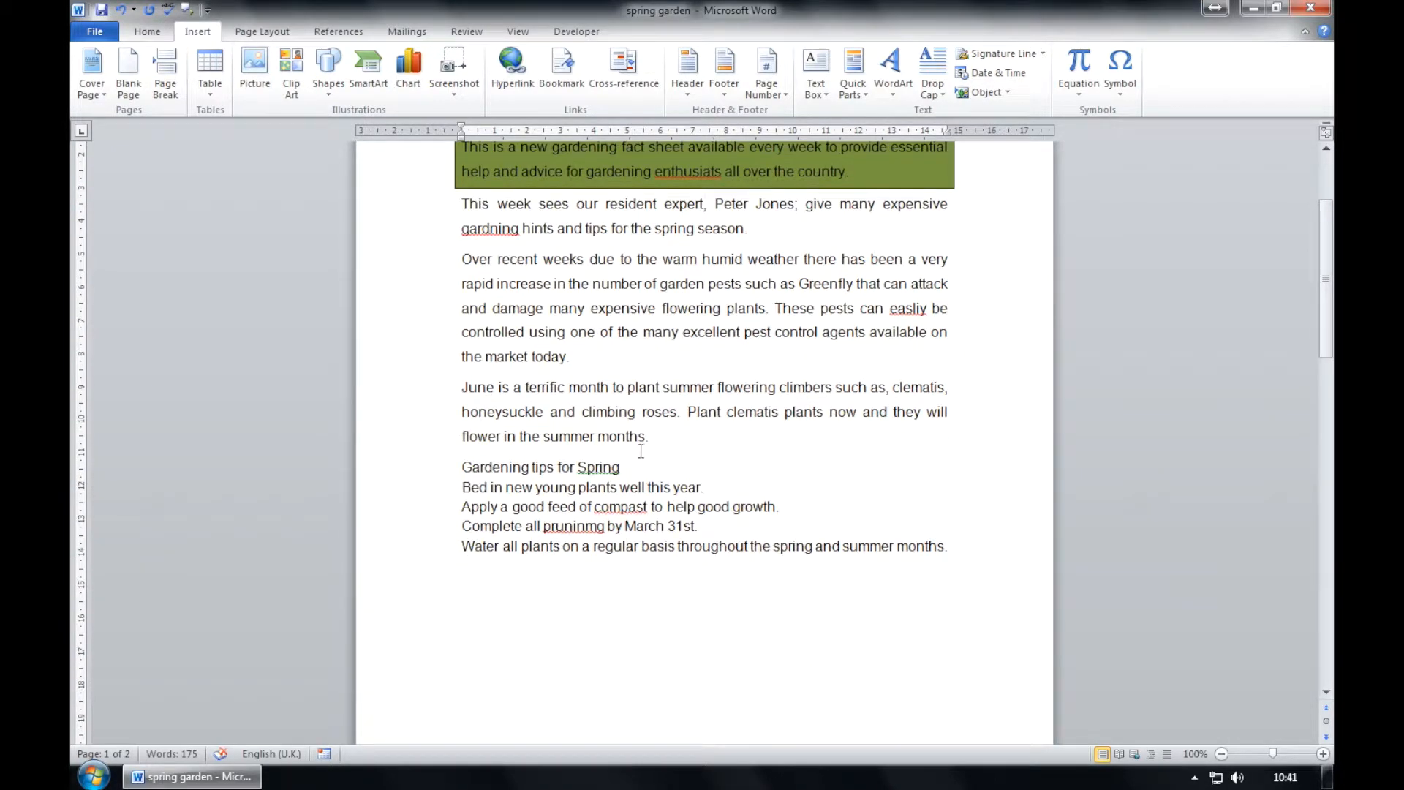
pyautogui.moveTo(630, 472); pyautogui.dragTo(462, 471)
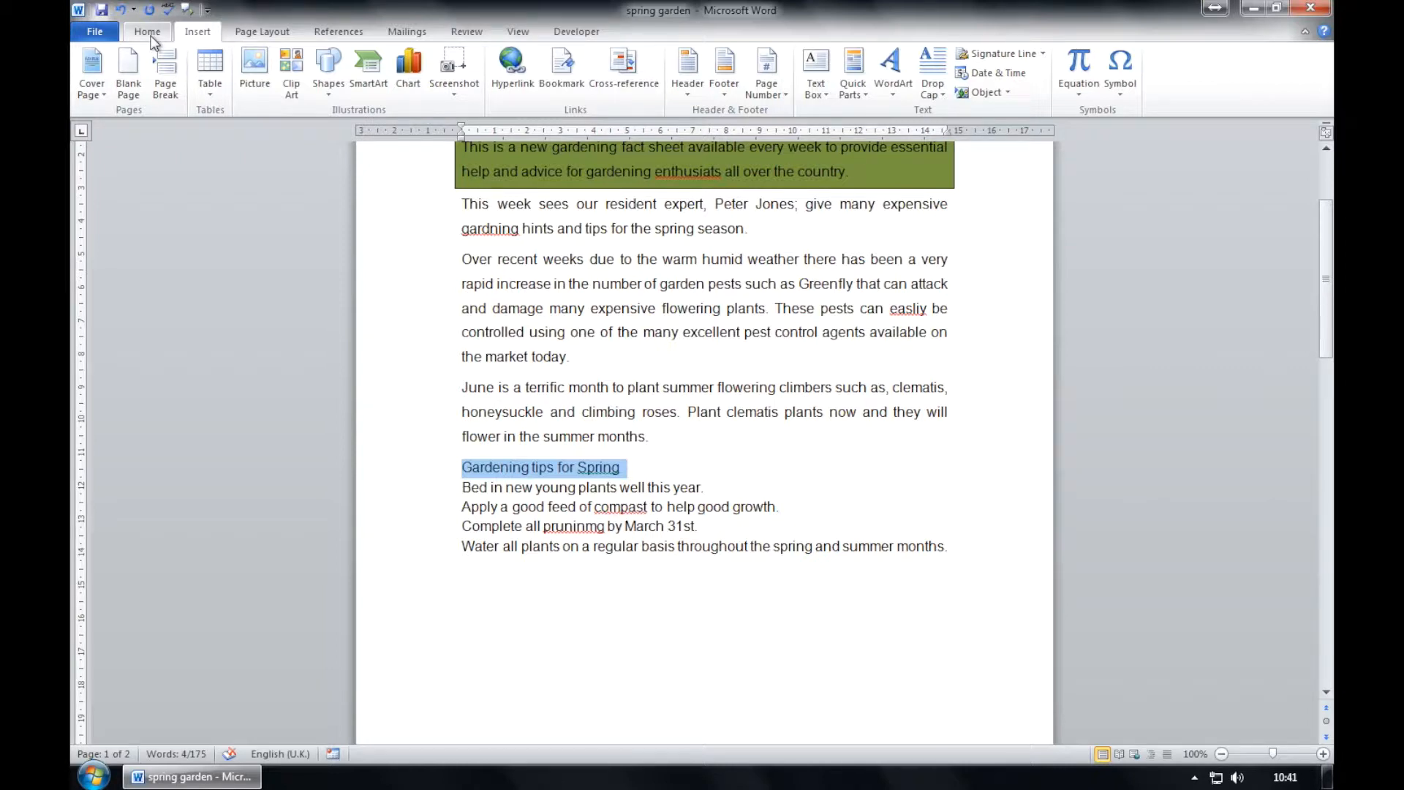
pyautogui.click(147, 32)
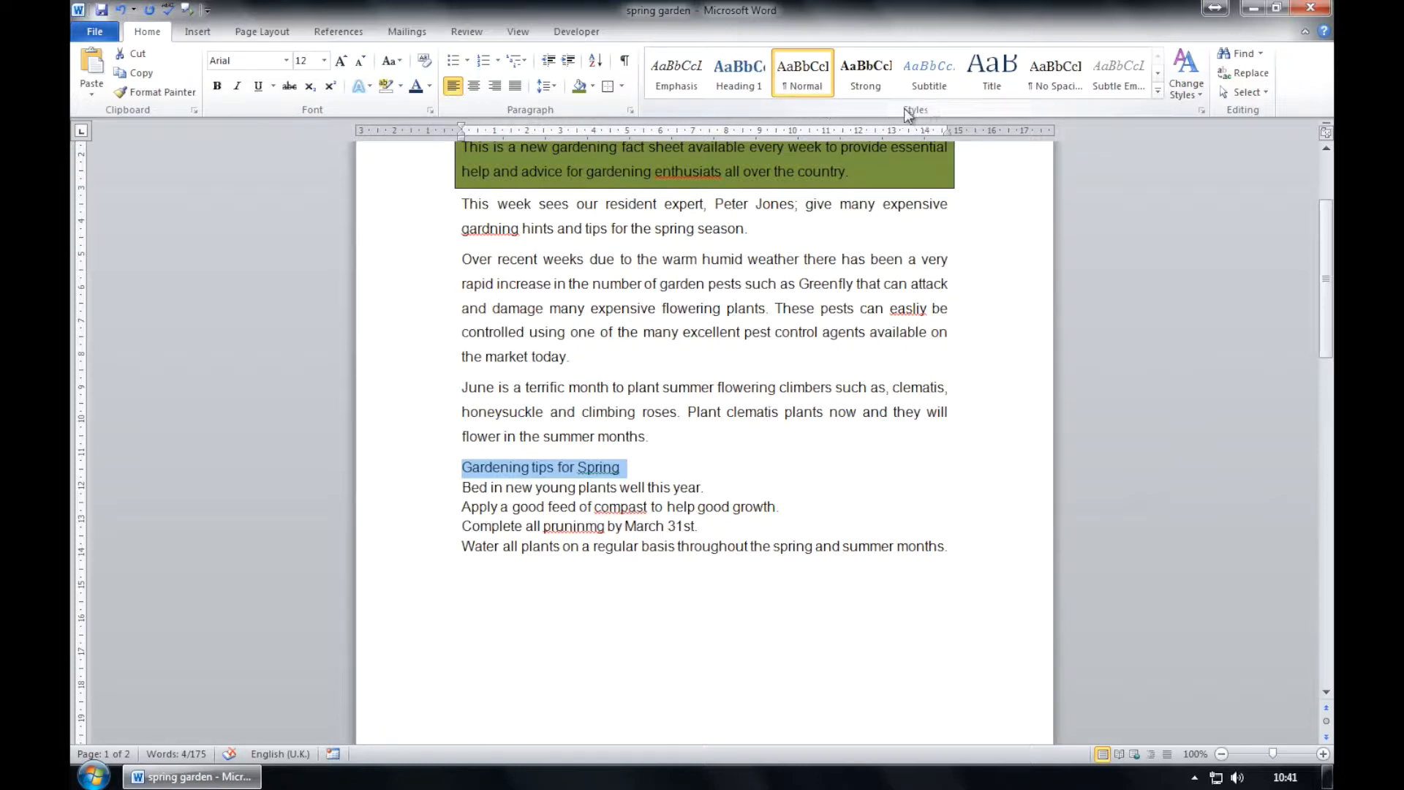
pyautogui.click(1203, 95)
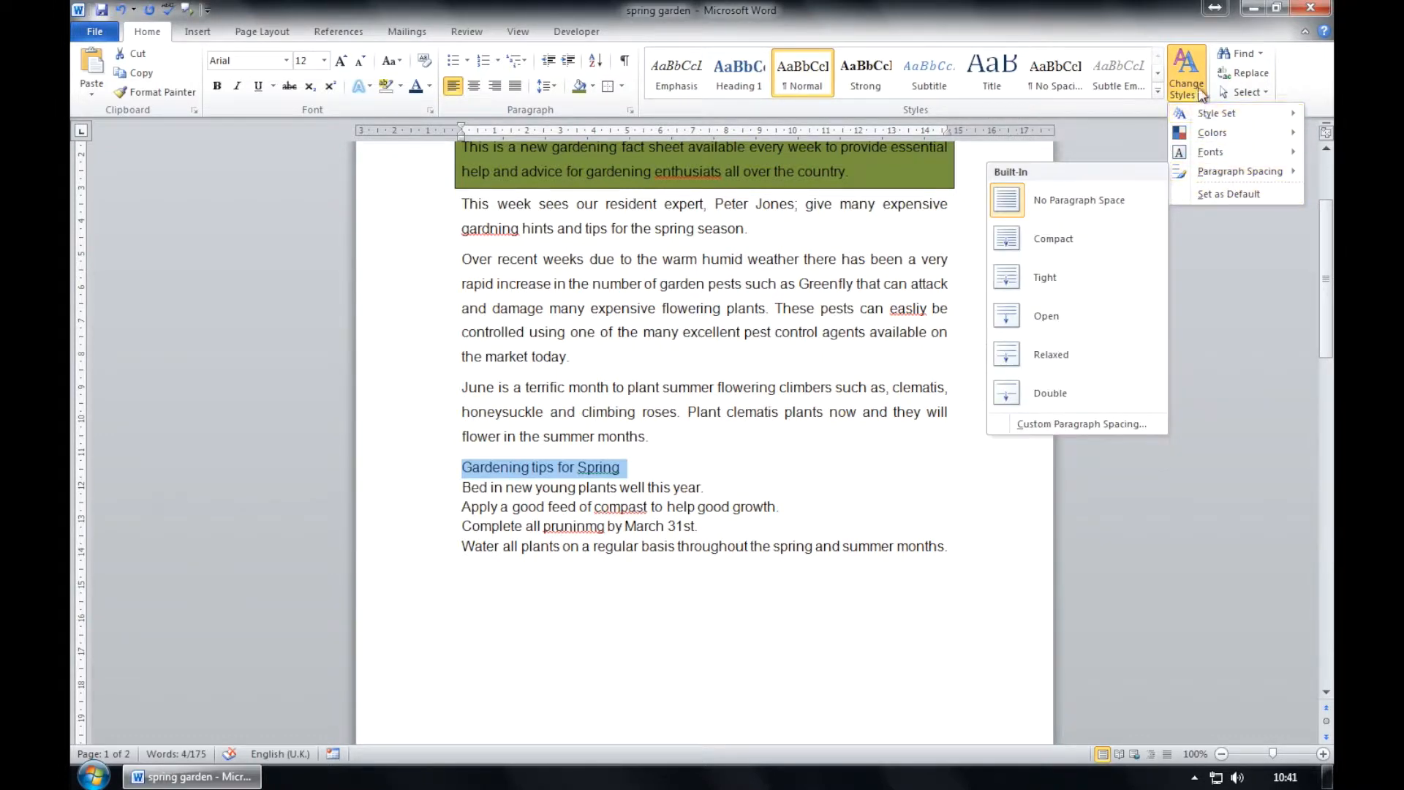
pyautogui.click(1196, 91)
pyautogui.click(1202, 112)
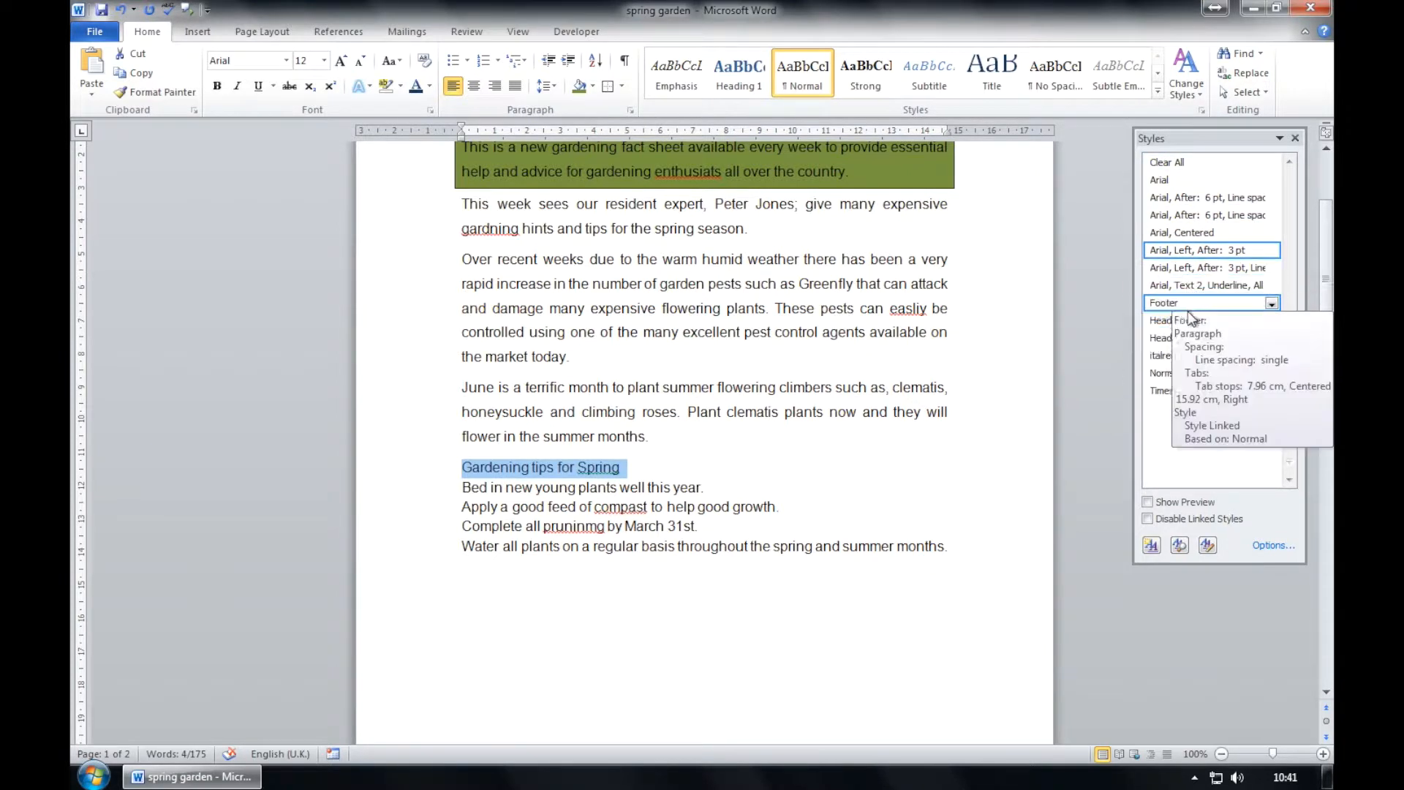
pyautogui.moveTo(1182, 356)
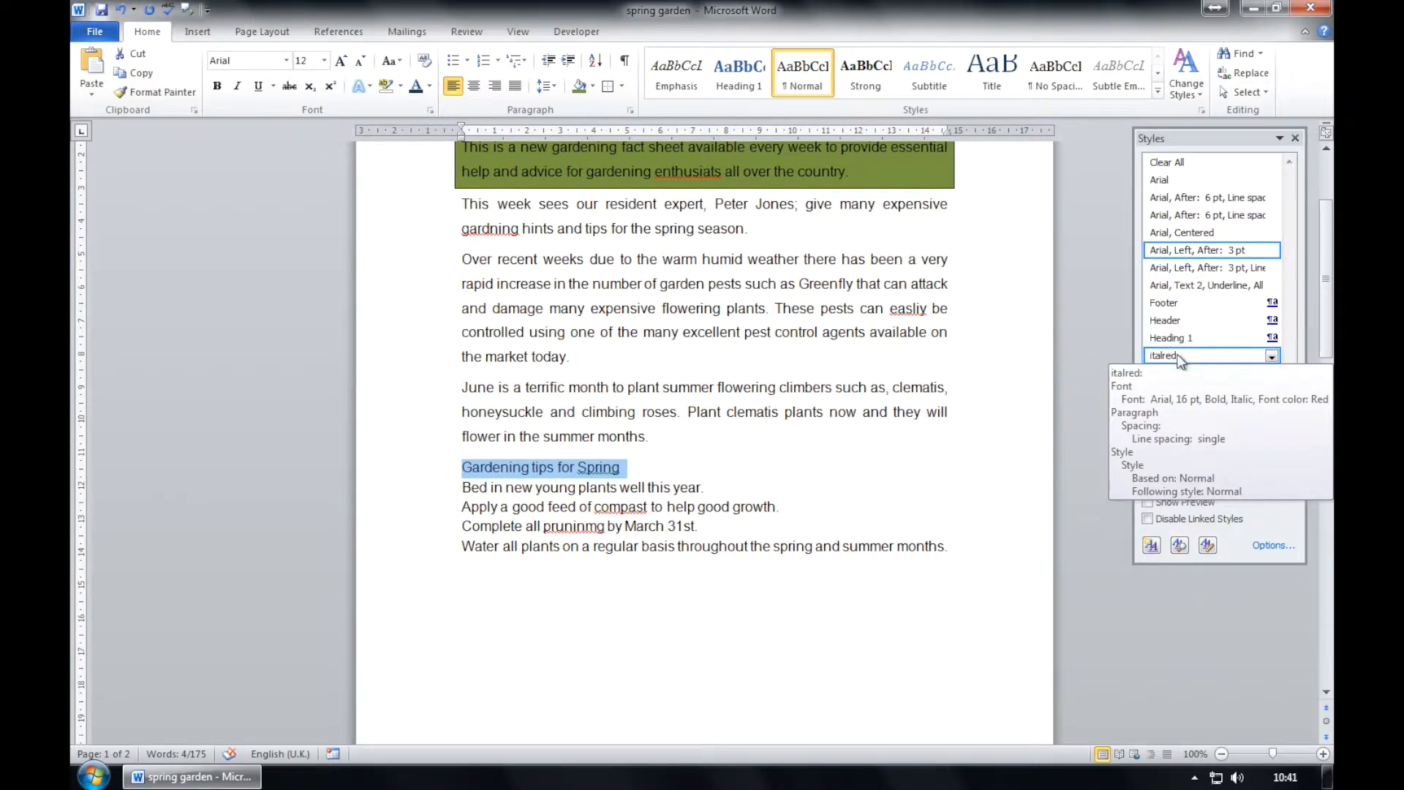
pyautogui.click(1170, 356)
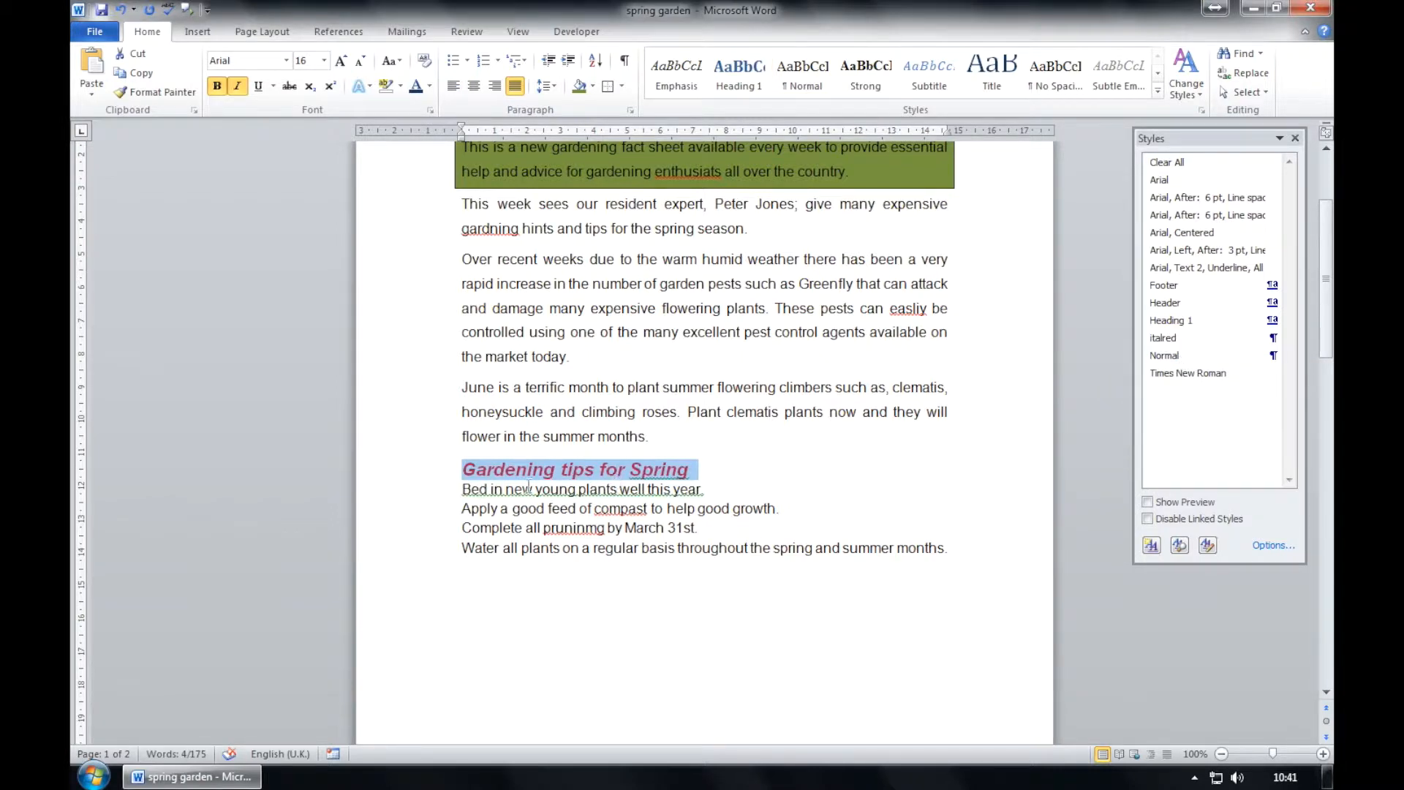
pyautogui.click(1295, 138)
# - Turn the four gardening tips under the red heading into a 1., 2., 3. numbered list
pyautogui.moveTo(462, 489); pyautogui.dragTo(952, 552)
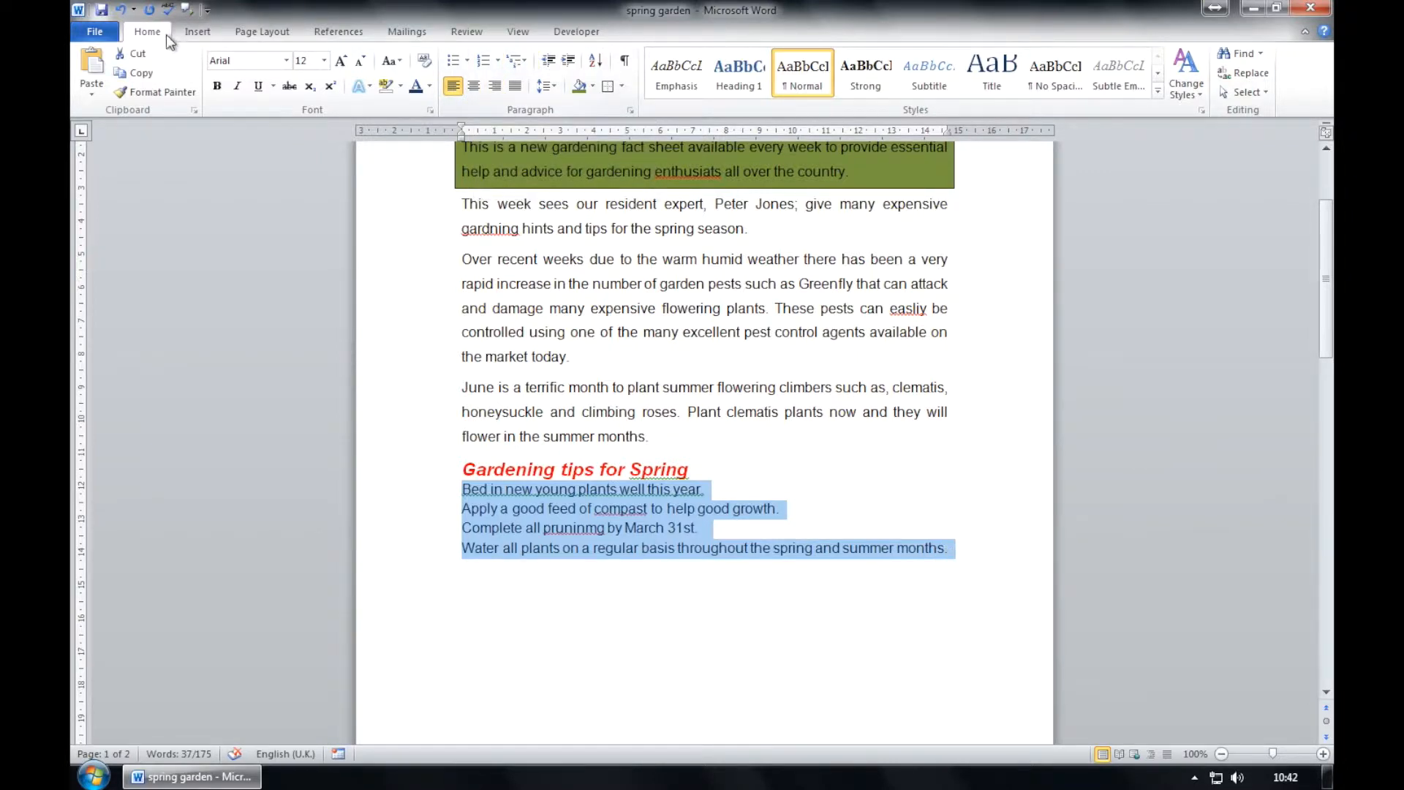
pyautogui.click(498, 65)
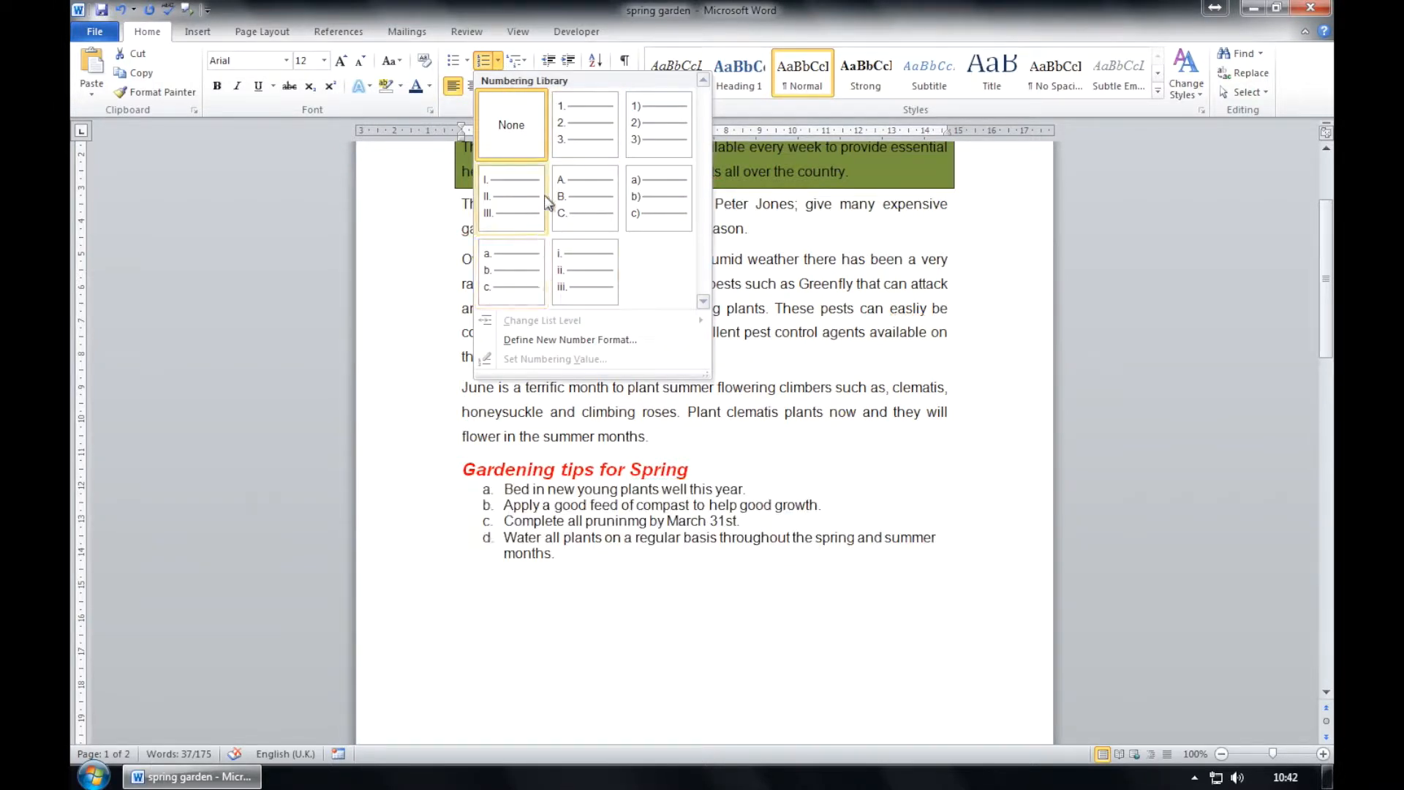
pyautogui.click(498, 64)
pyautogui.click(486, 67)
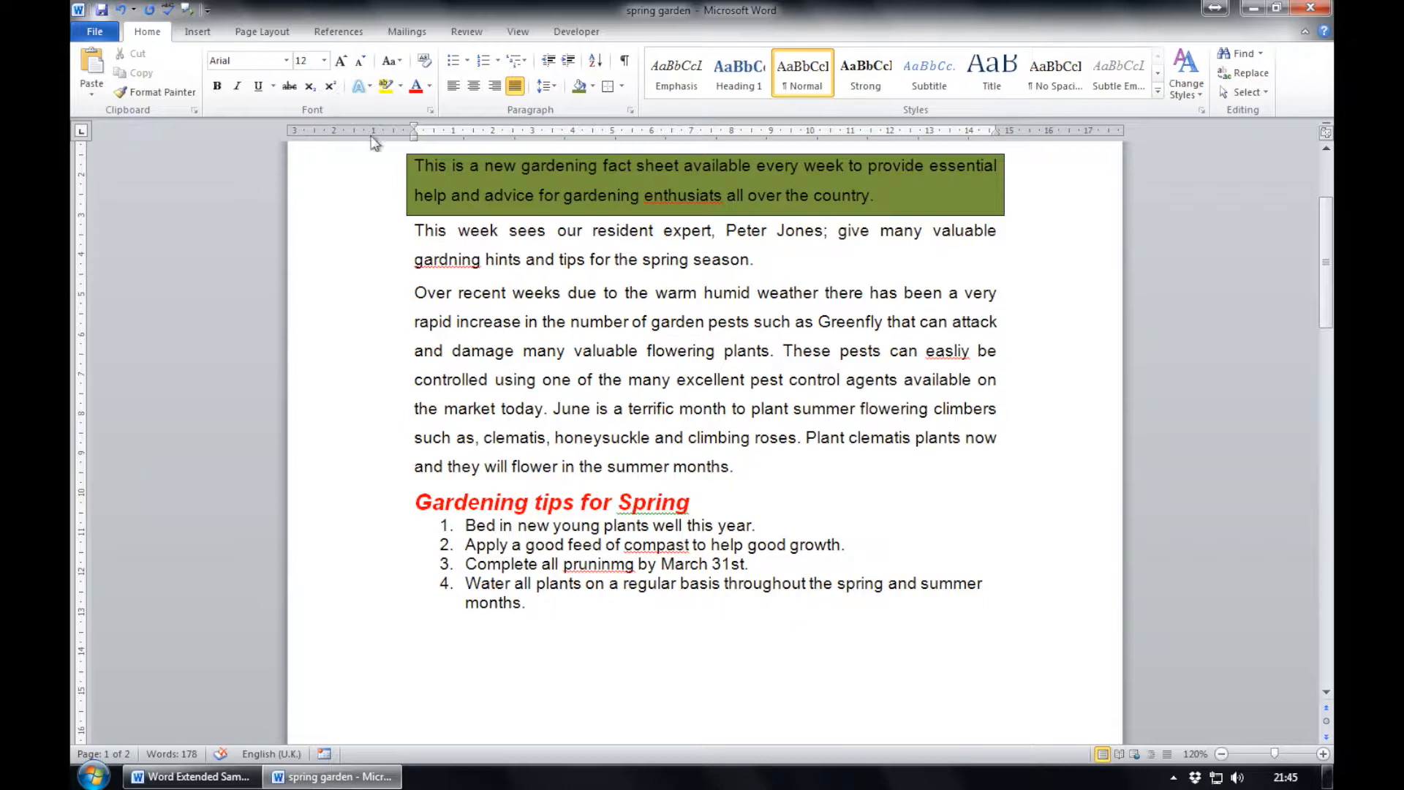
# - Open the document's hyphenation options
pyautogui.click(278, 33)
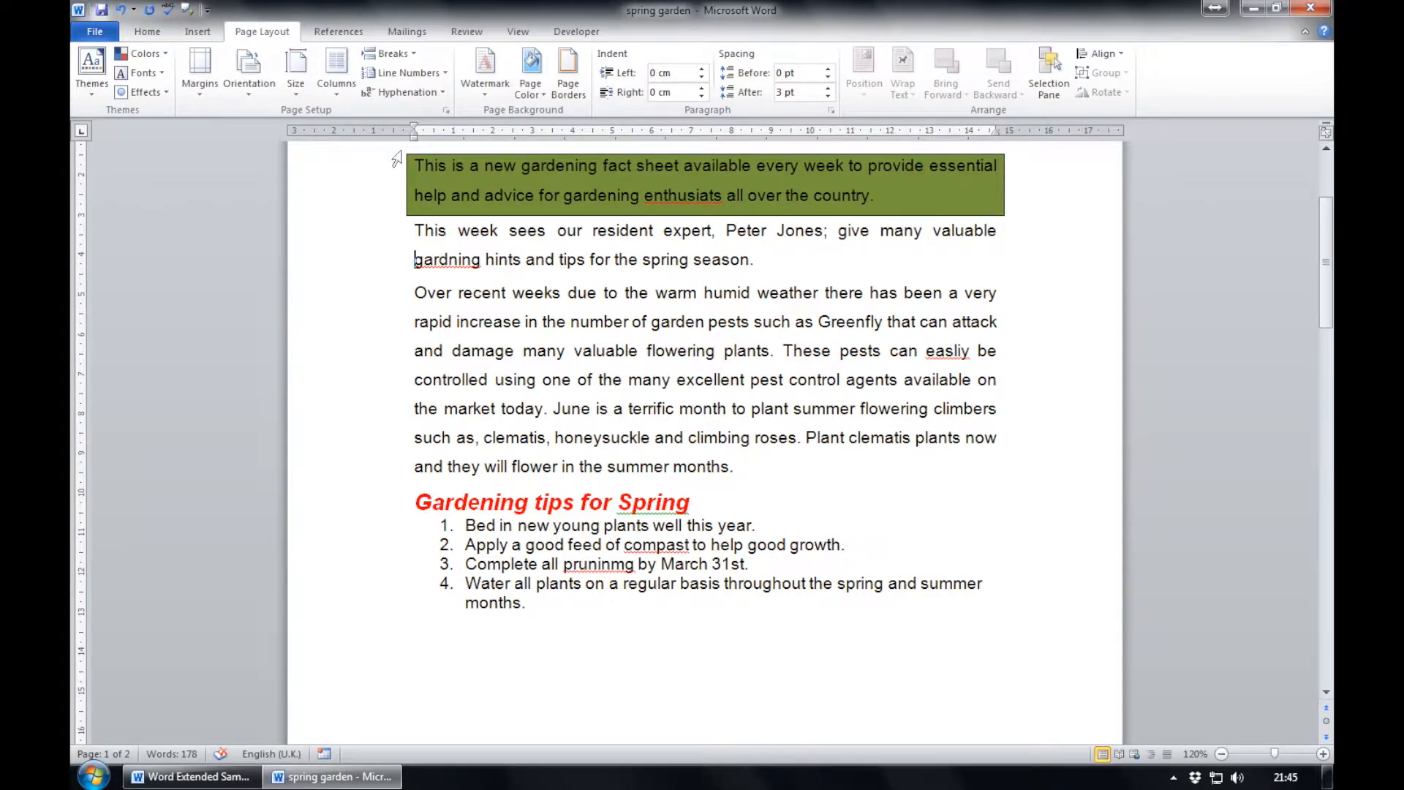
pyautogui.click(437, 94)
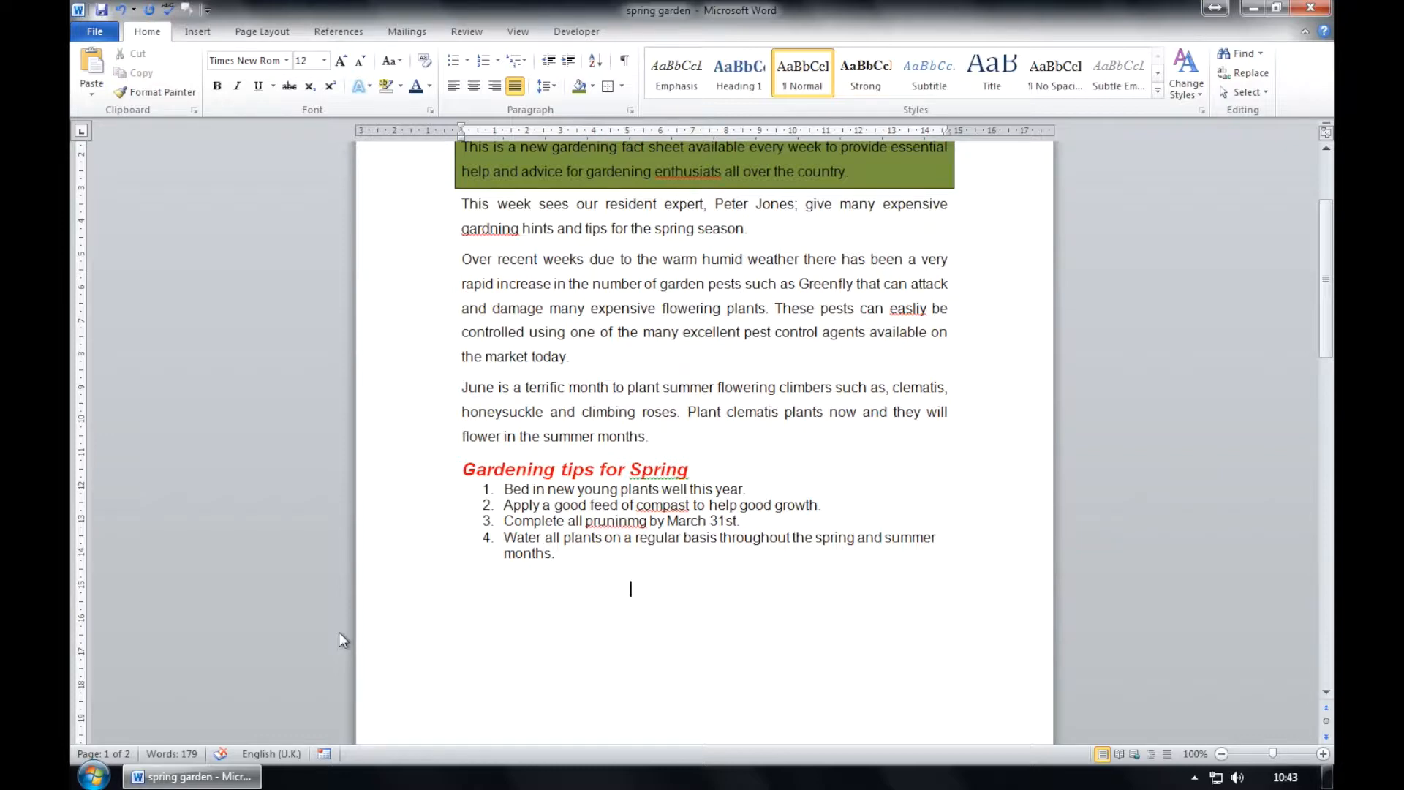
# - Display the paragraph marks and other hidden formatting symbols in the document
pyautogui.scroll(-15, 541, 397)
pyautogui.scroll(8, 541, 397)
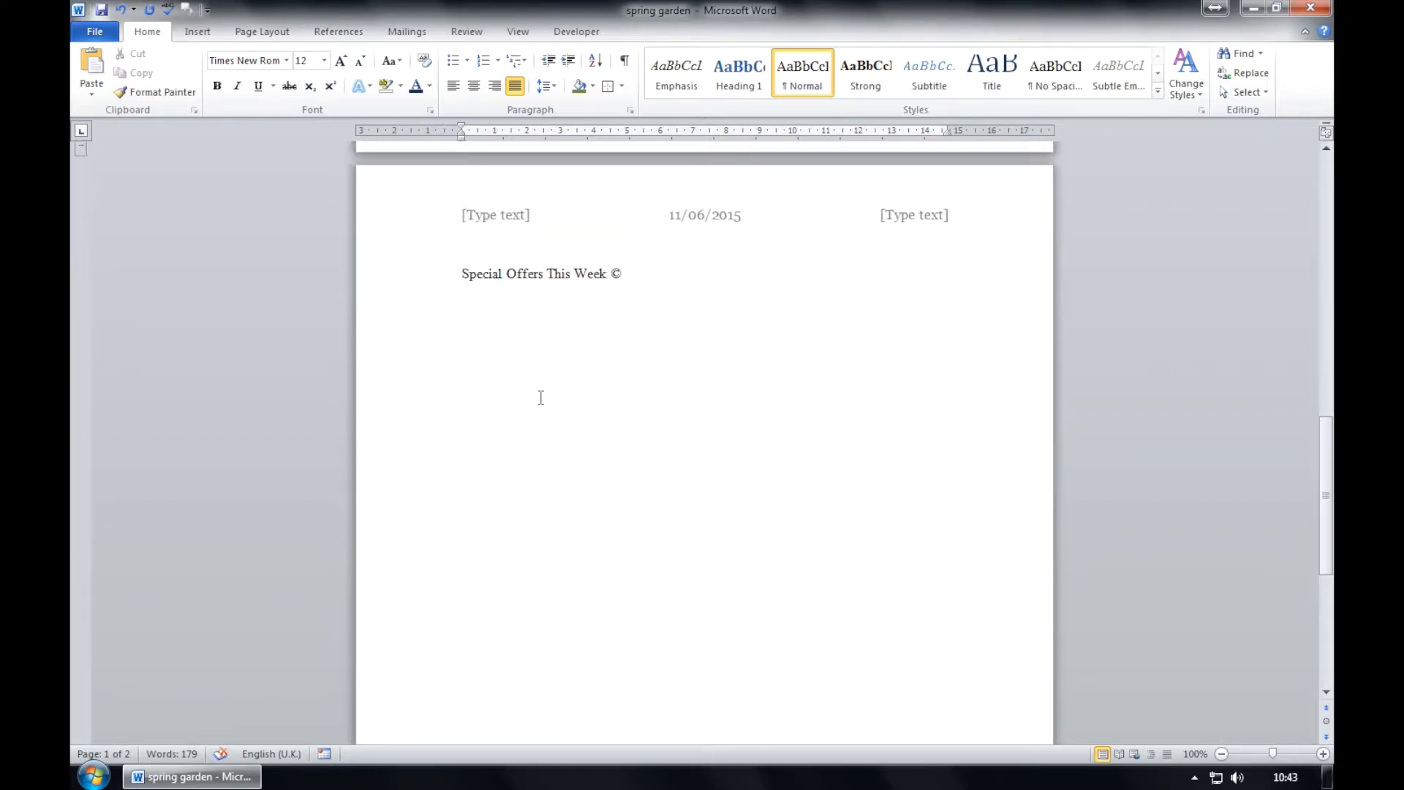
pyautogui.scroll(10, 541, 397)
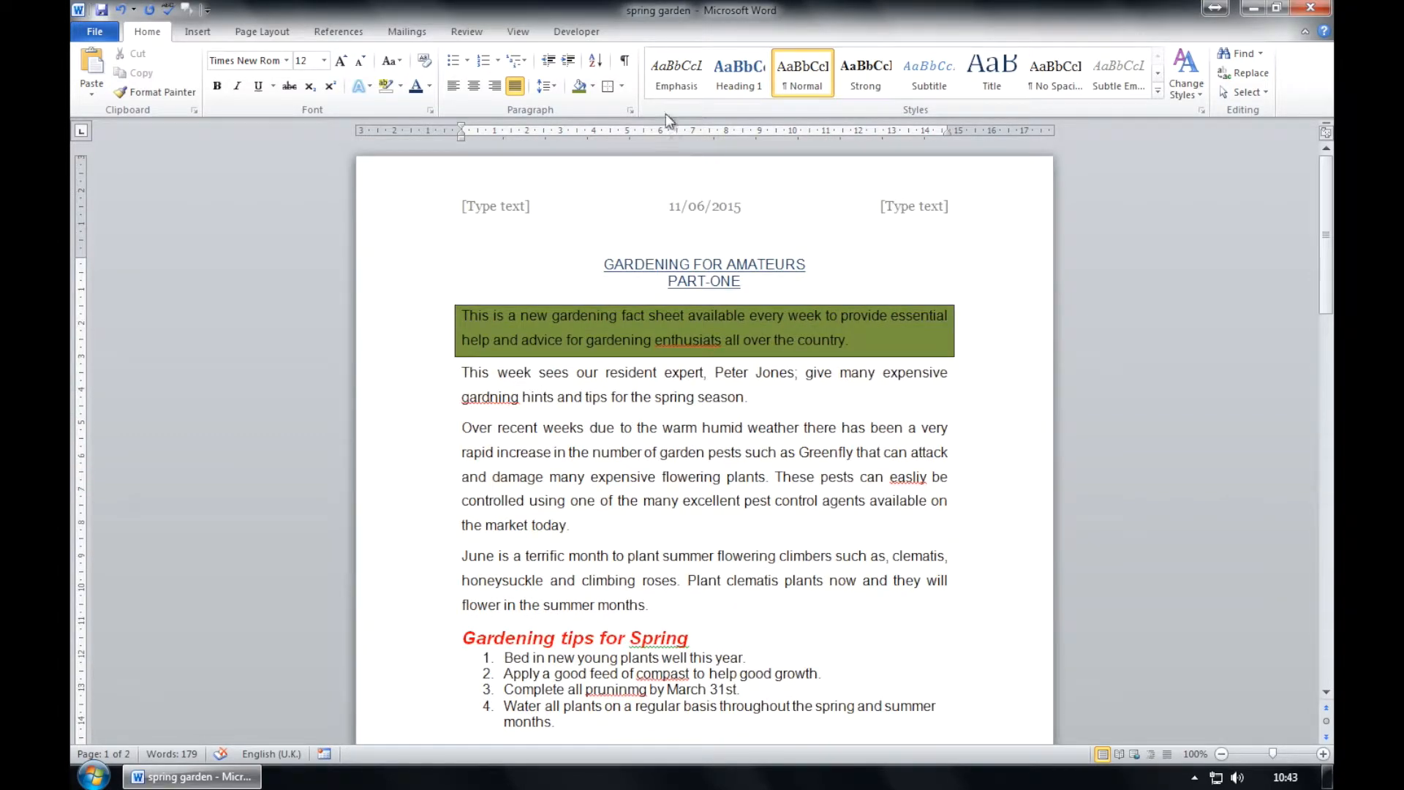
pyautogui.click(626, 61)
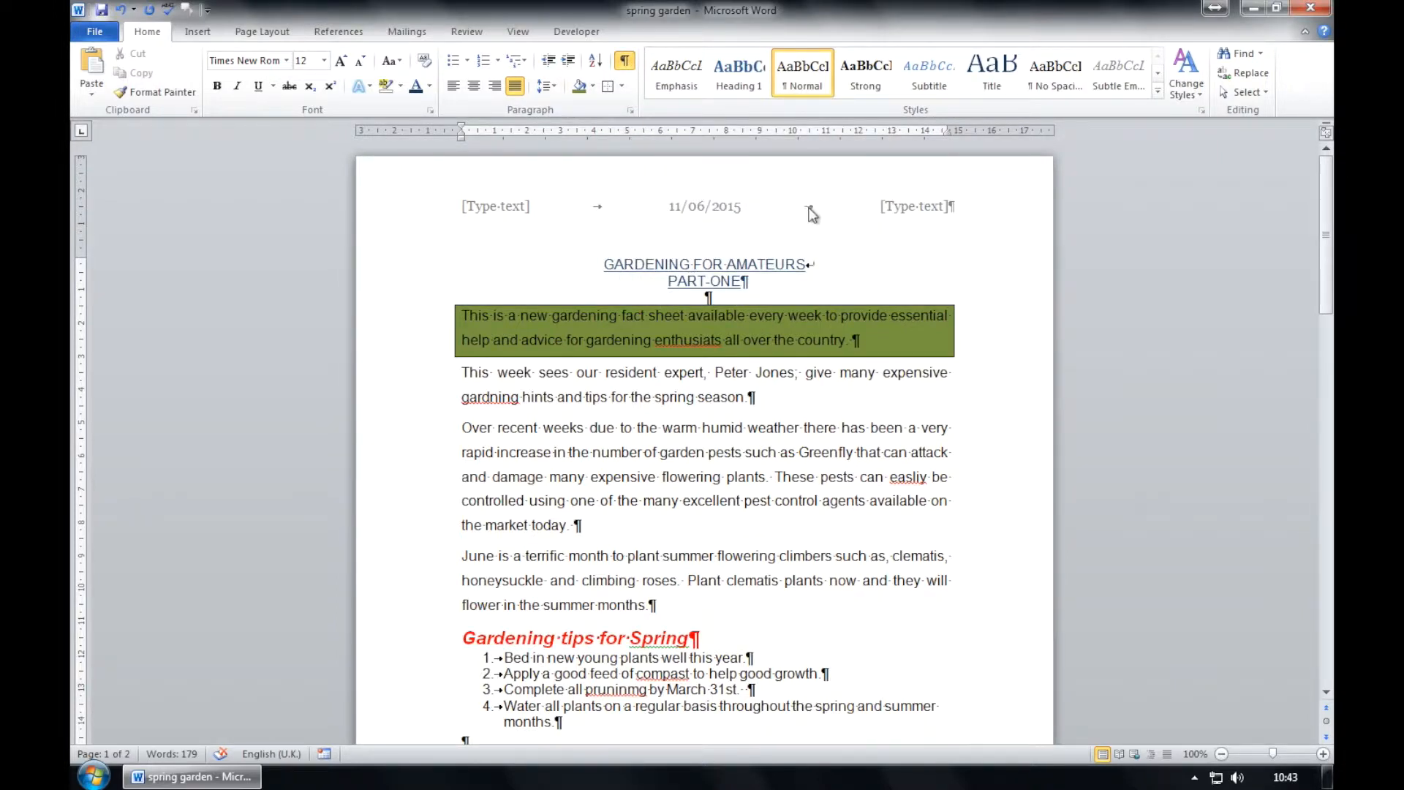
# - Delete the page break below the numbered gardening tips
pyautogui.scroll(-1, 820, 253)
pyautogui.scroll(-2, 821, 253)
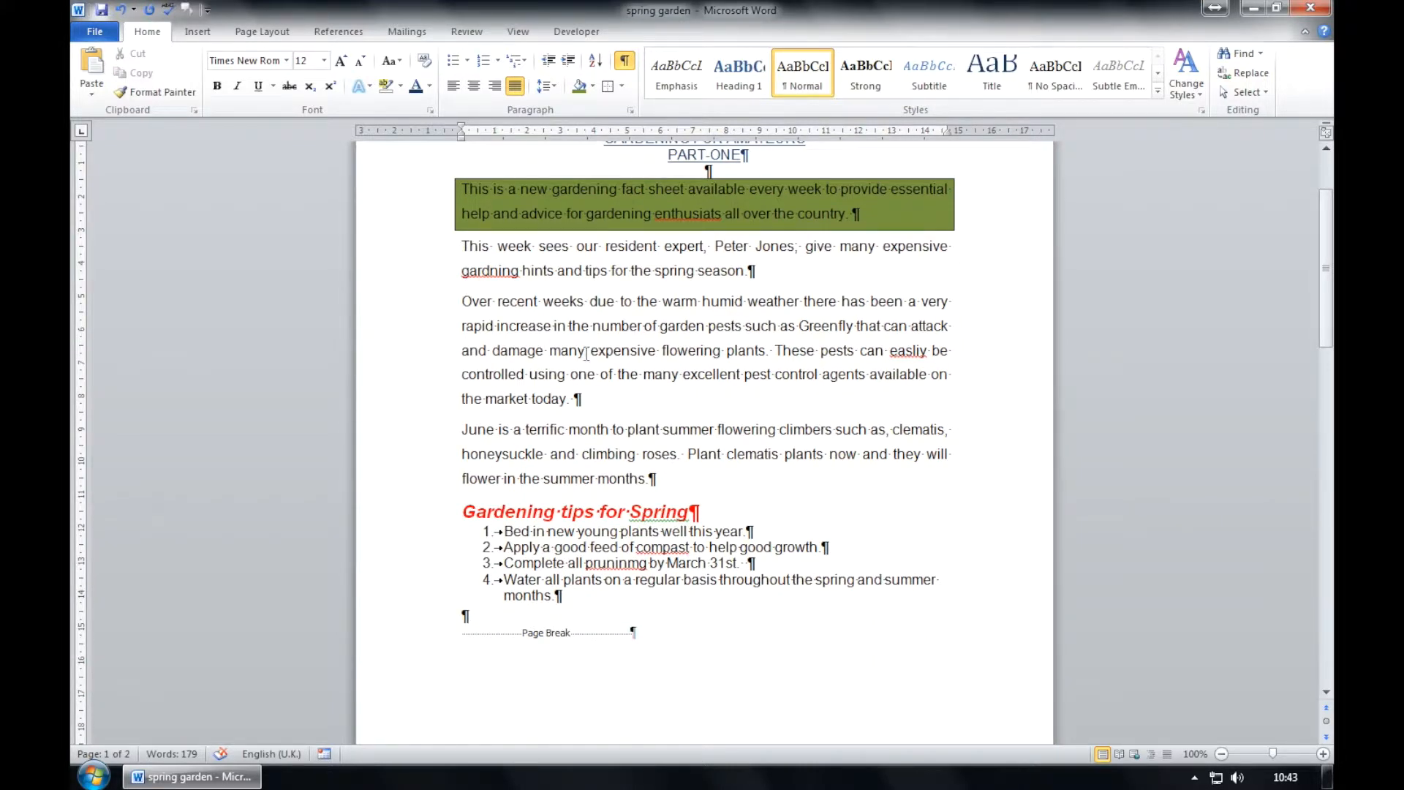
pyautogui.scroll(-1, 587, 355)
pyautogui.scroll(-1, 587, 354)
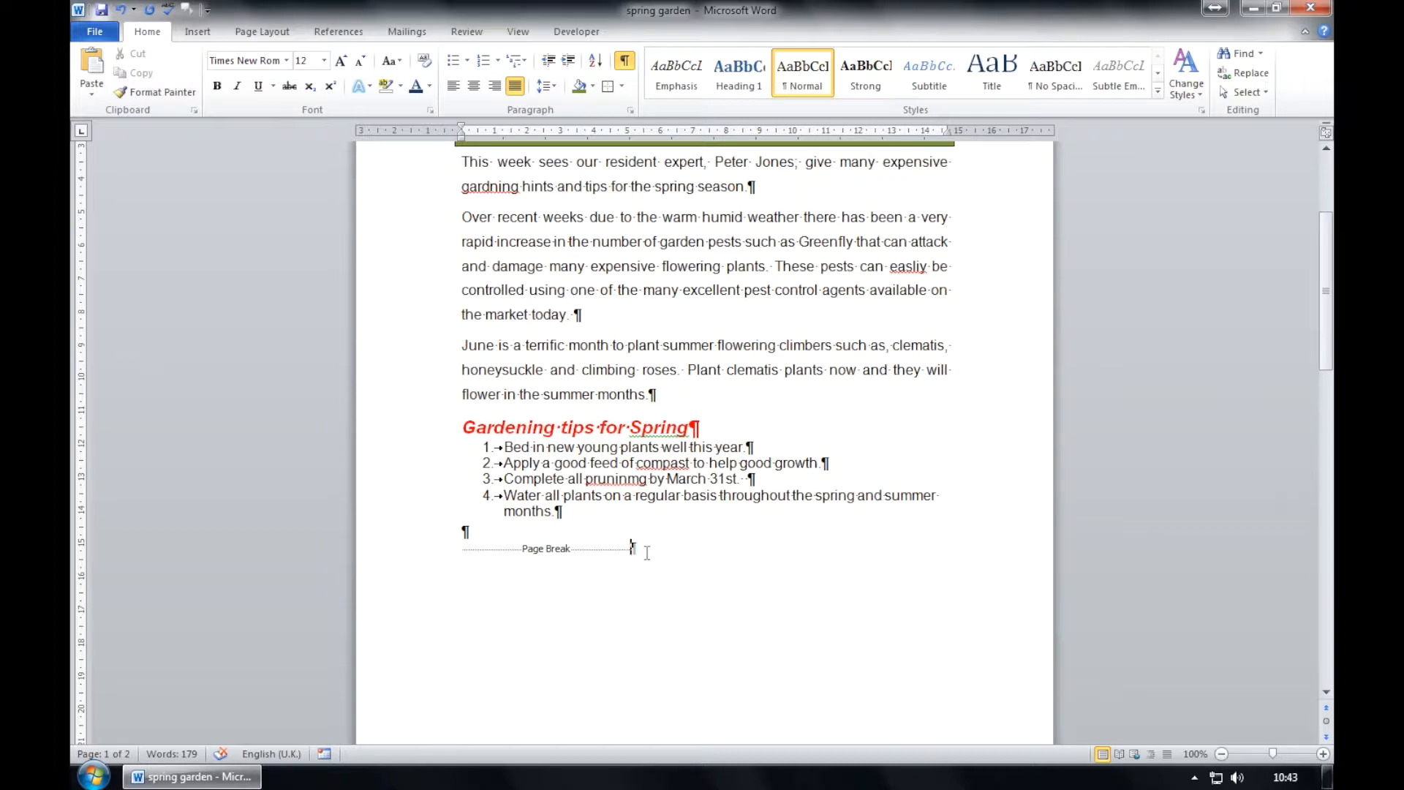
pyautogui.scroll(-9, 658, 550)
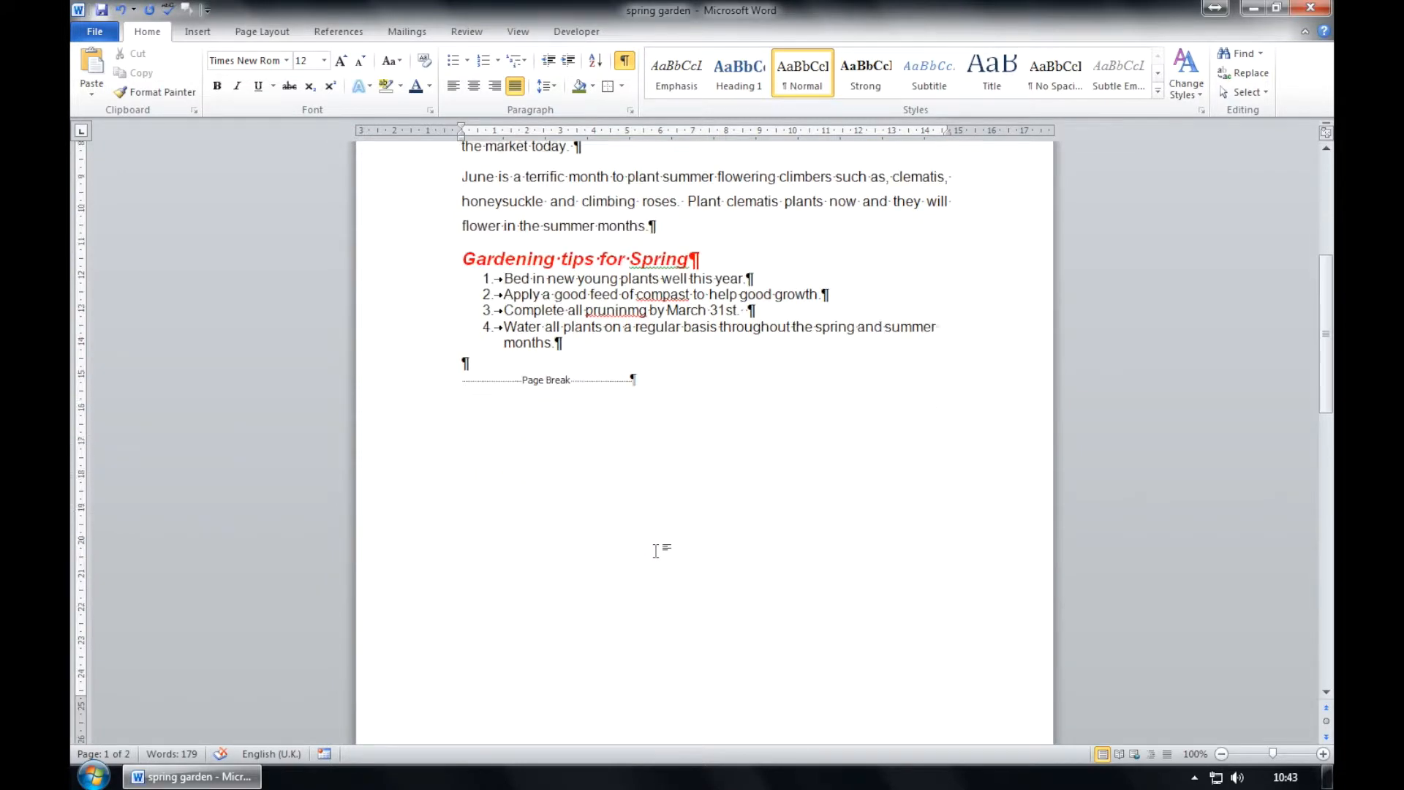
pyautogui.scroll(4, 657, 550)
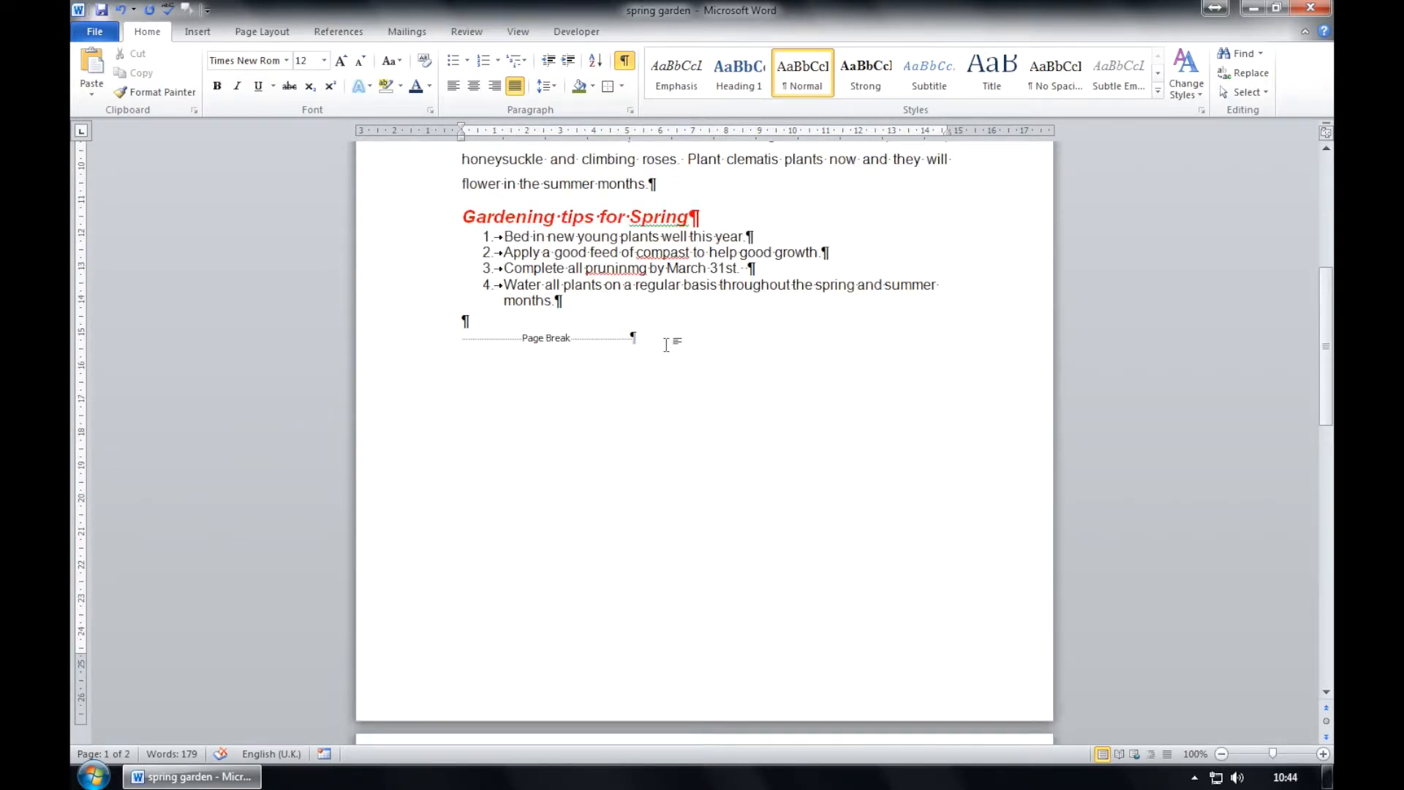
pyautogui.doubleClick(539, 331)
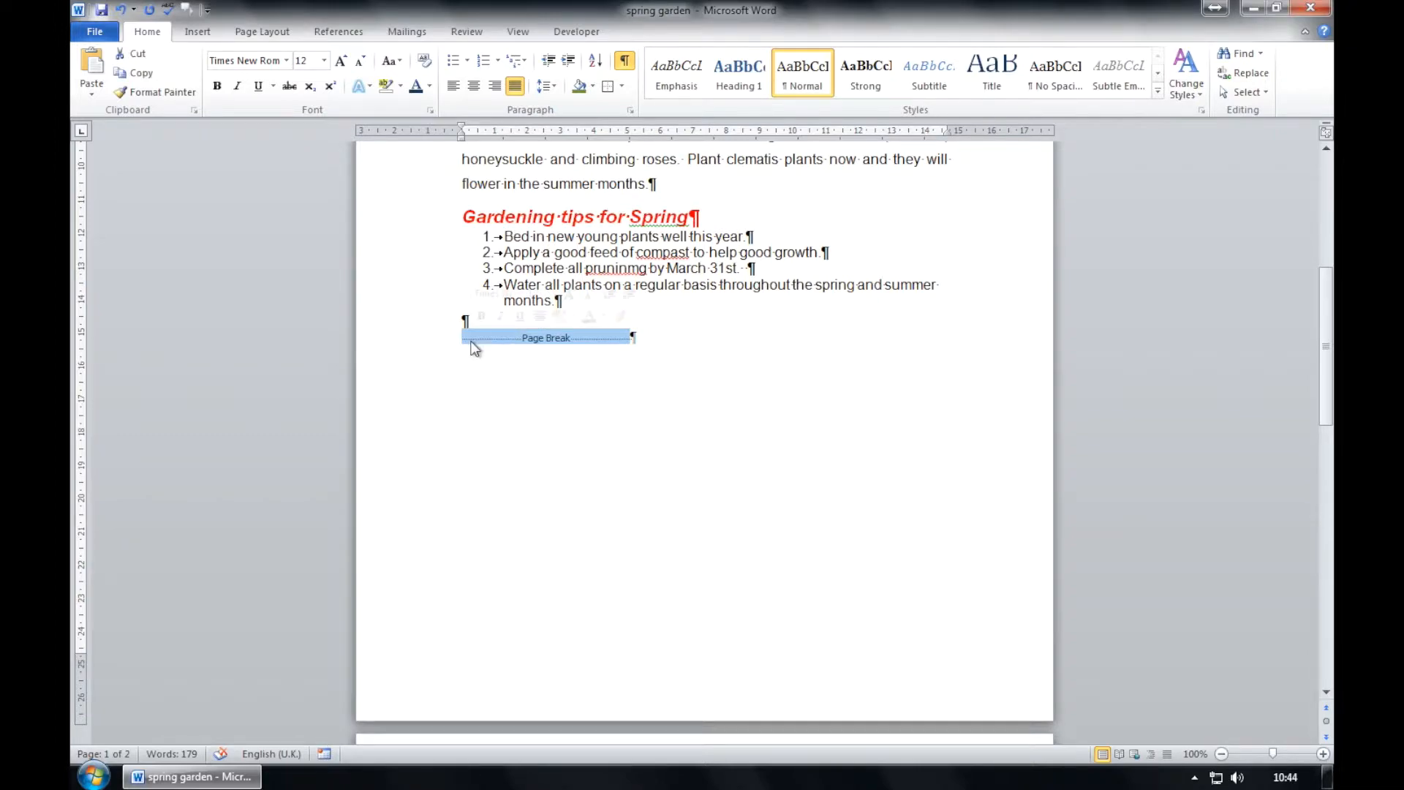
pyautogui.press('Delete')
# - Hide the paragraph marks and other formatting symbols again
pyautogui.scroll(9, 806, 469)
pyautogui.scroll(-9, 806, 469)
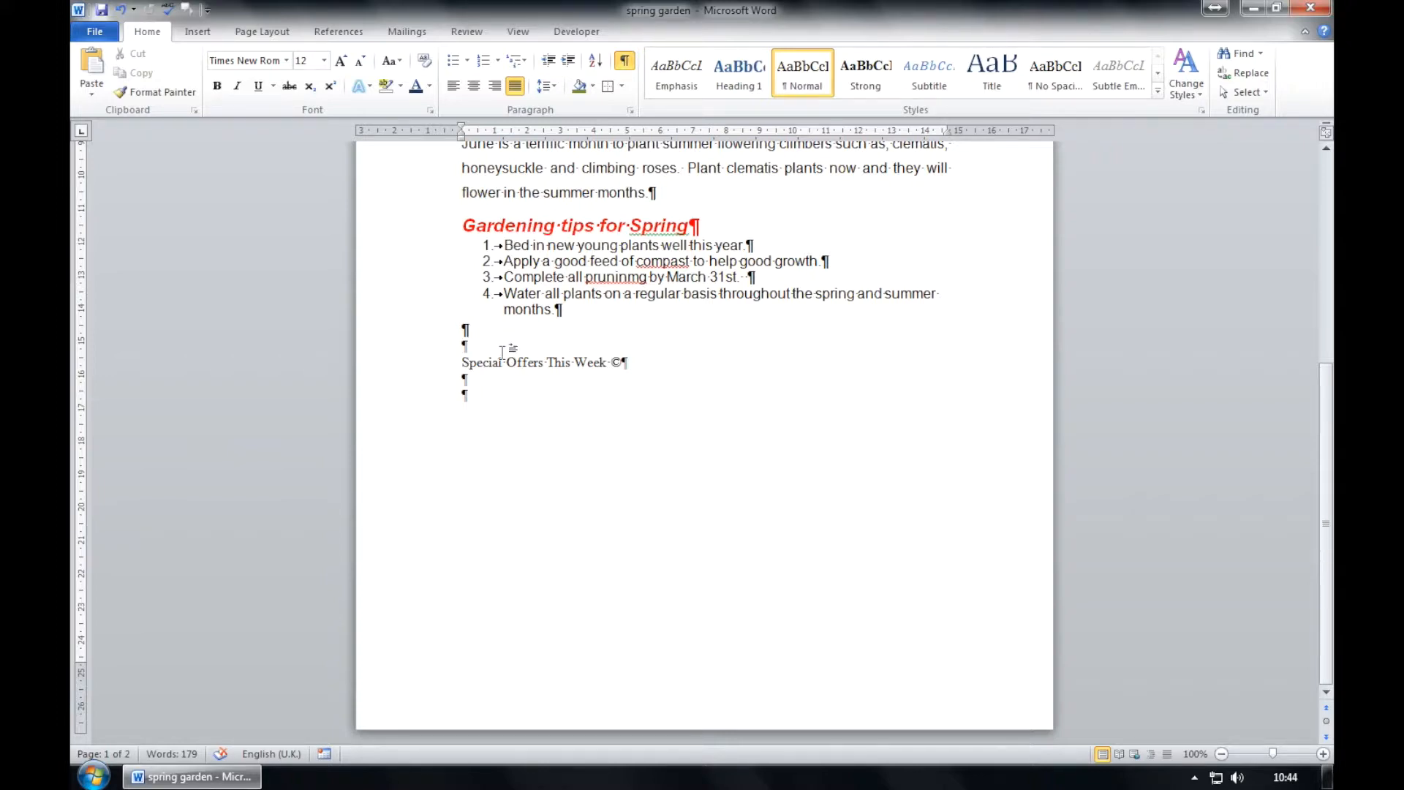
pyautogui.scroll(10, 504, 353)
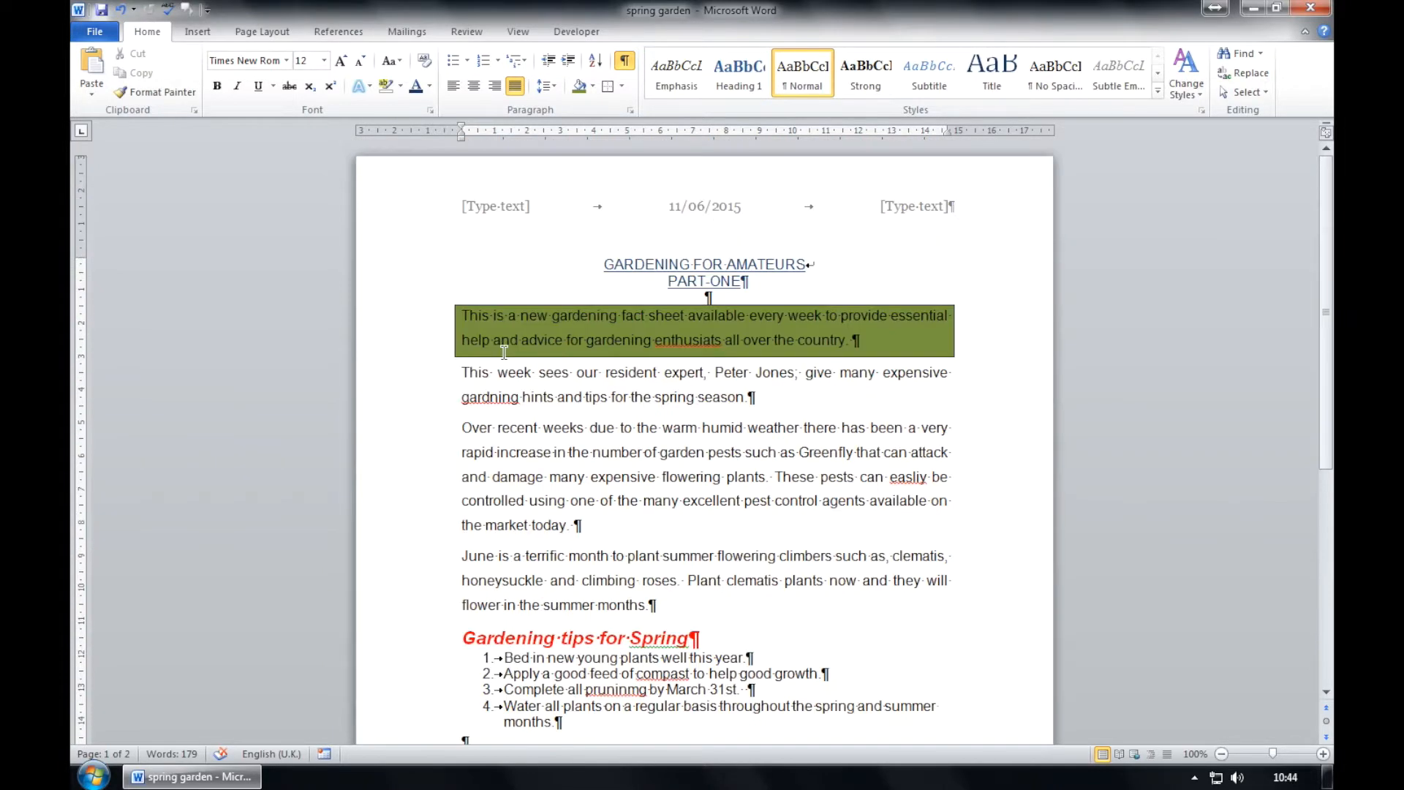
pyautogui.click(626, 63)
pyautogui.click(626, 62)
# - Save the changes to the spring garden document
pyautogui.scroll(-6, 647, 486)
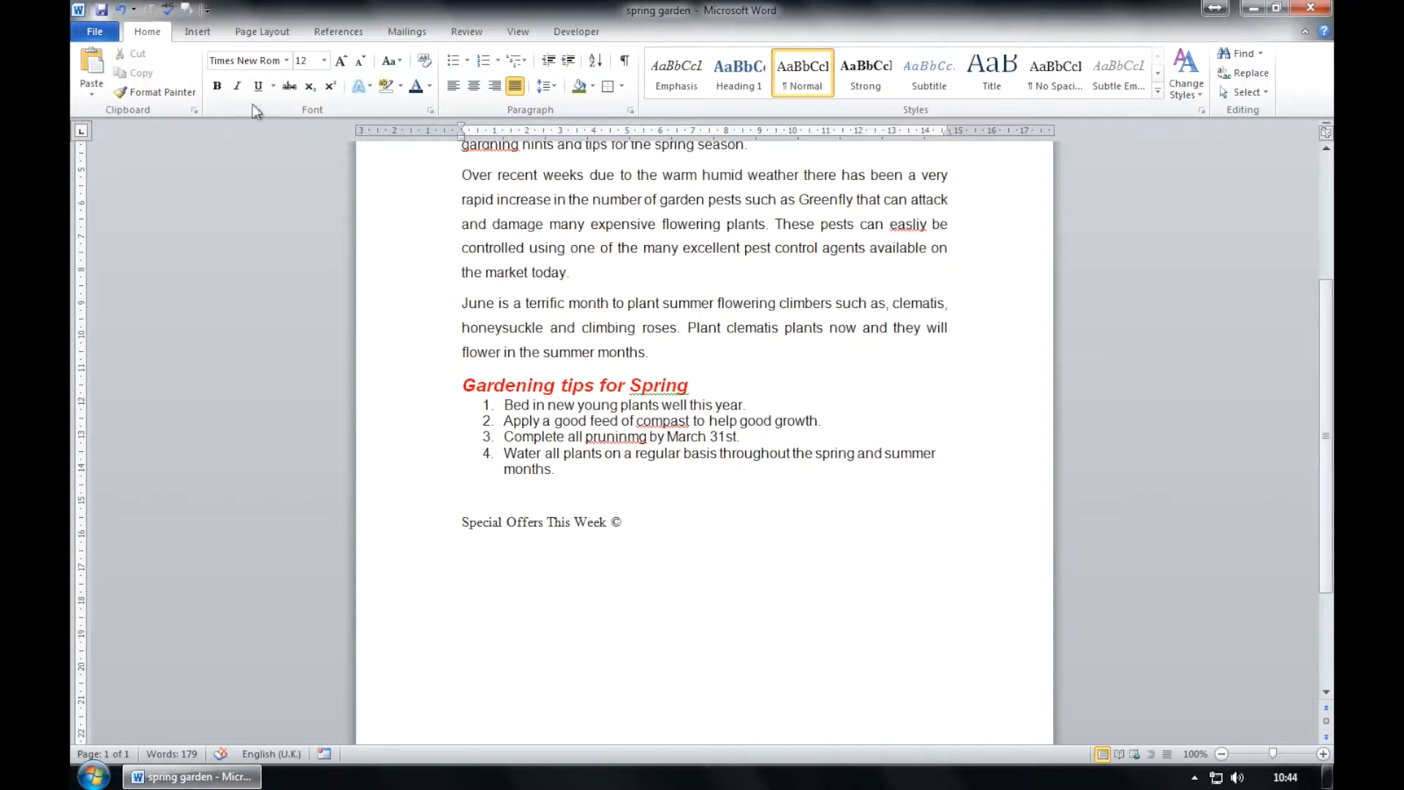
pyautogui.click(94, 32)
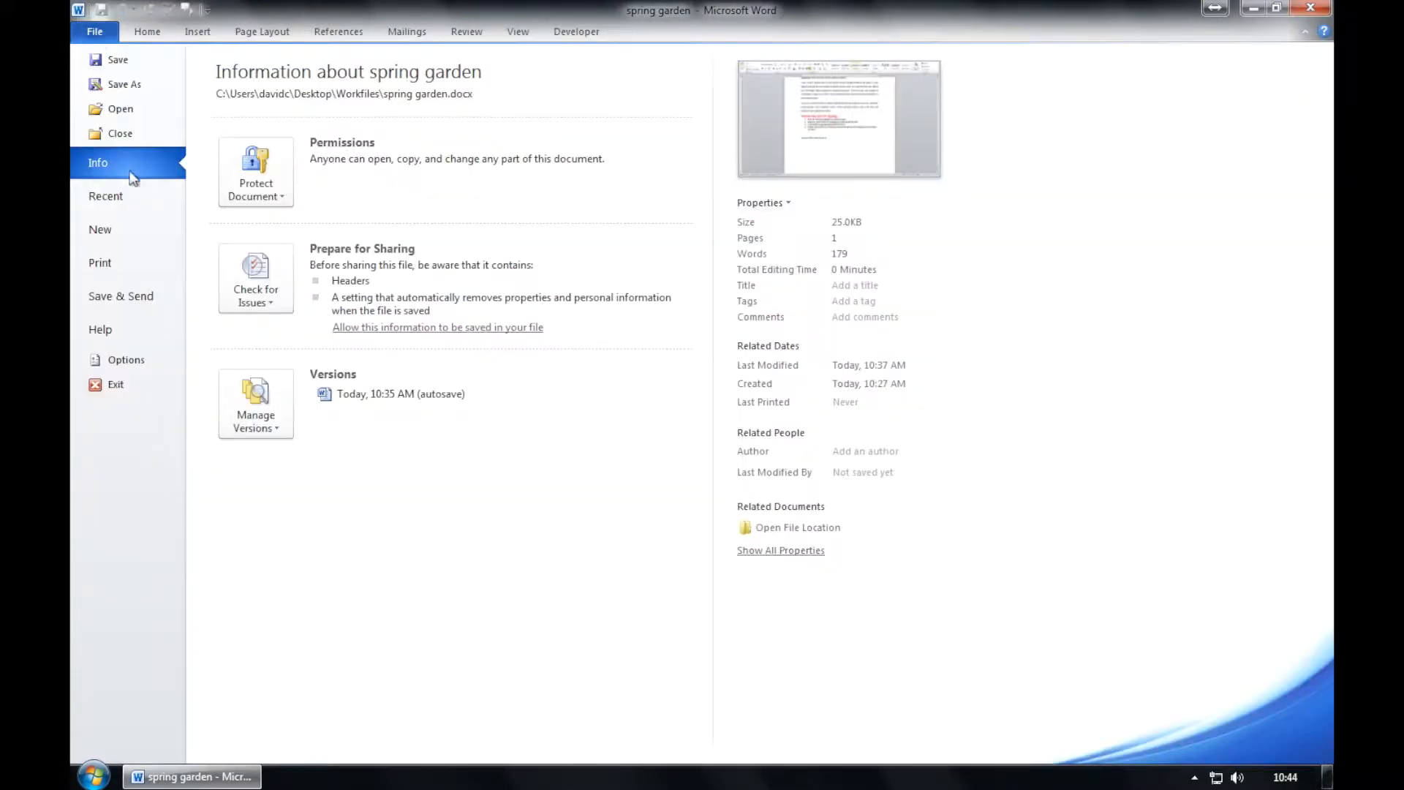
pyautogui.click(110, 60)
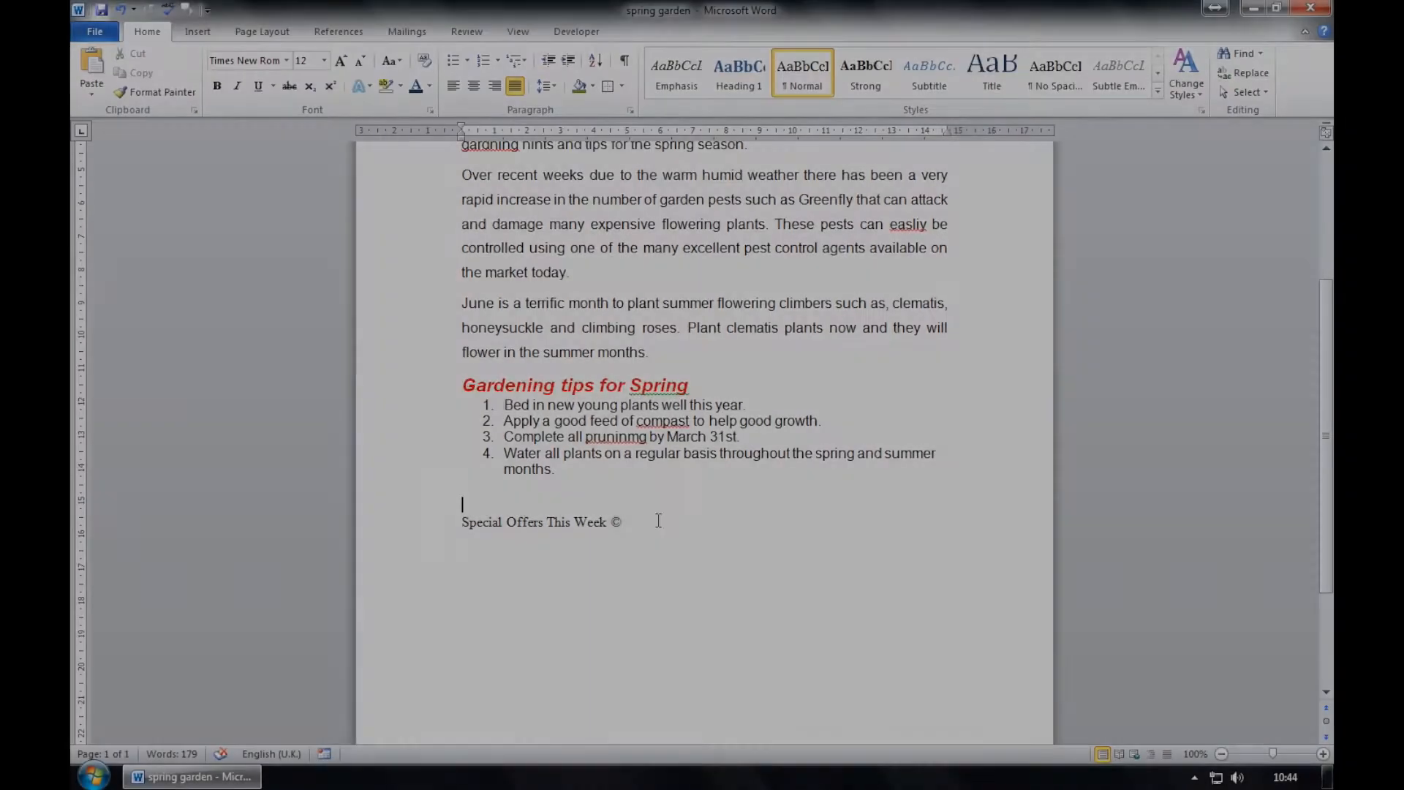
# - Insert a table with two columns and four rows below the "Special Offers This Week ©" line
pyautogui.press('Return')
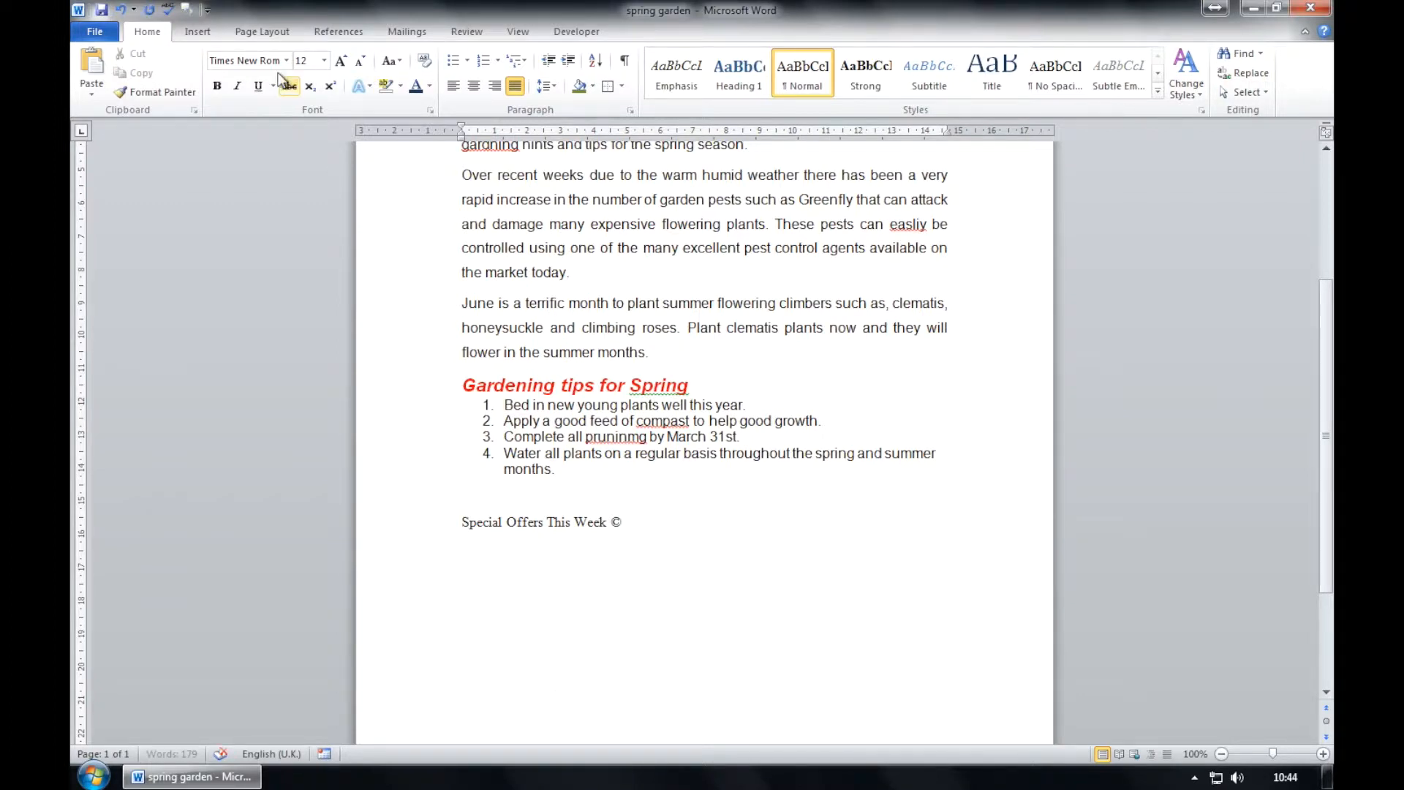
pyautogui.click(197, 31)
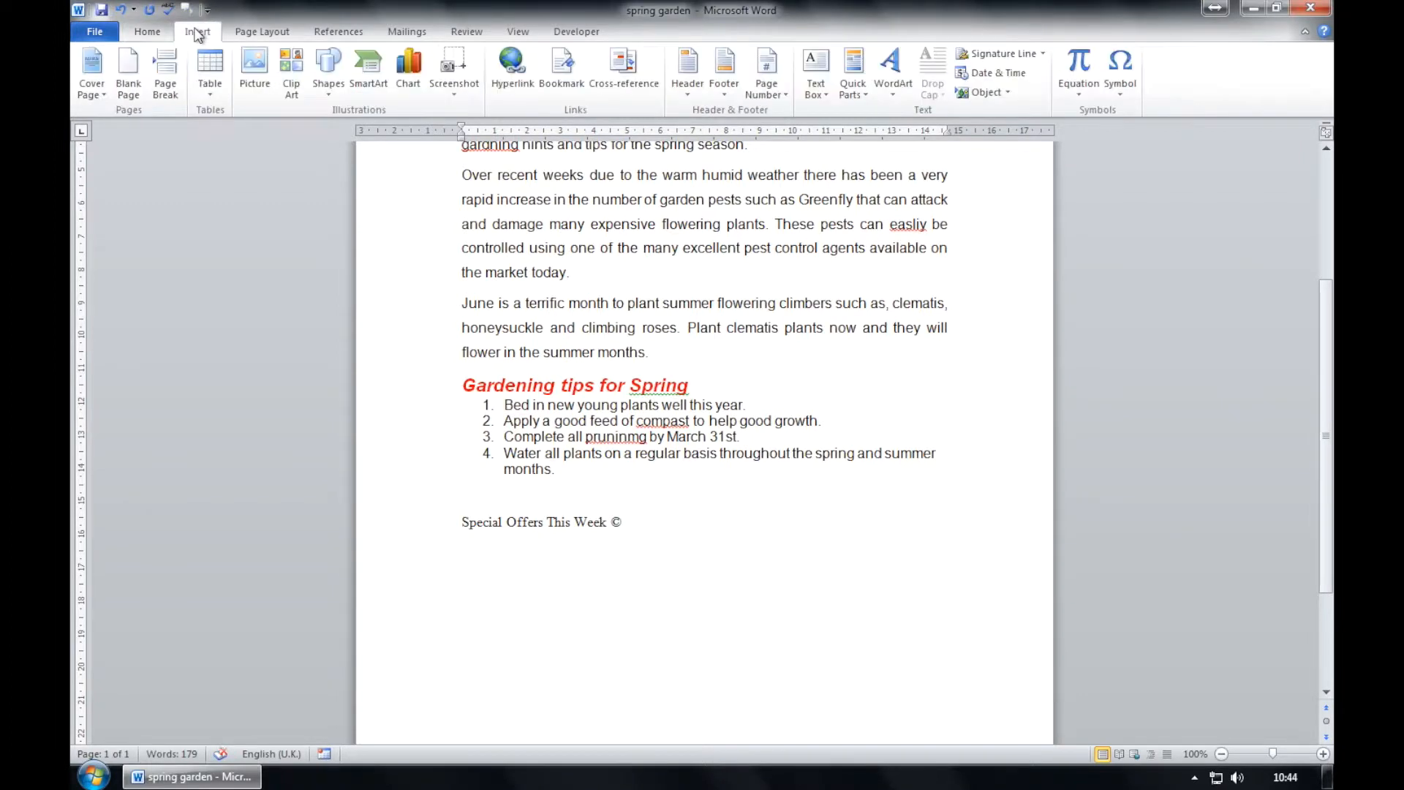
pyautogui.click(222, 90)
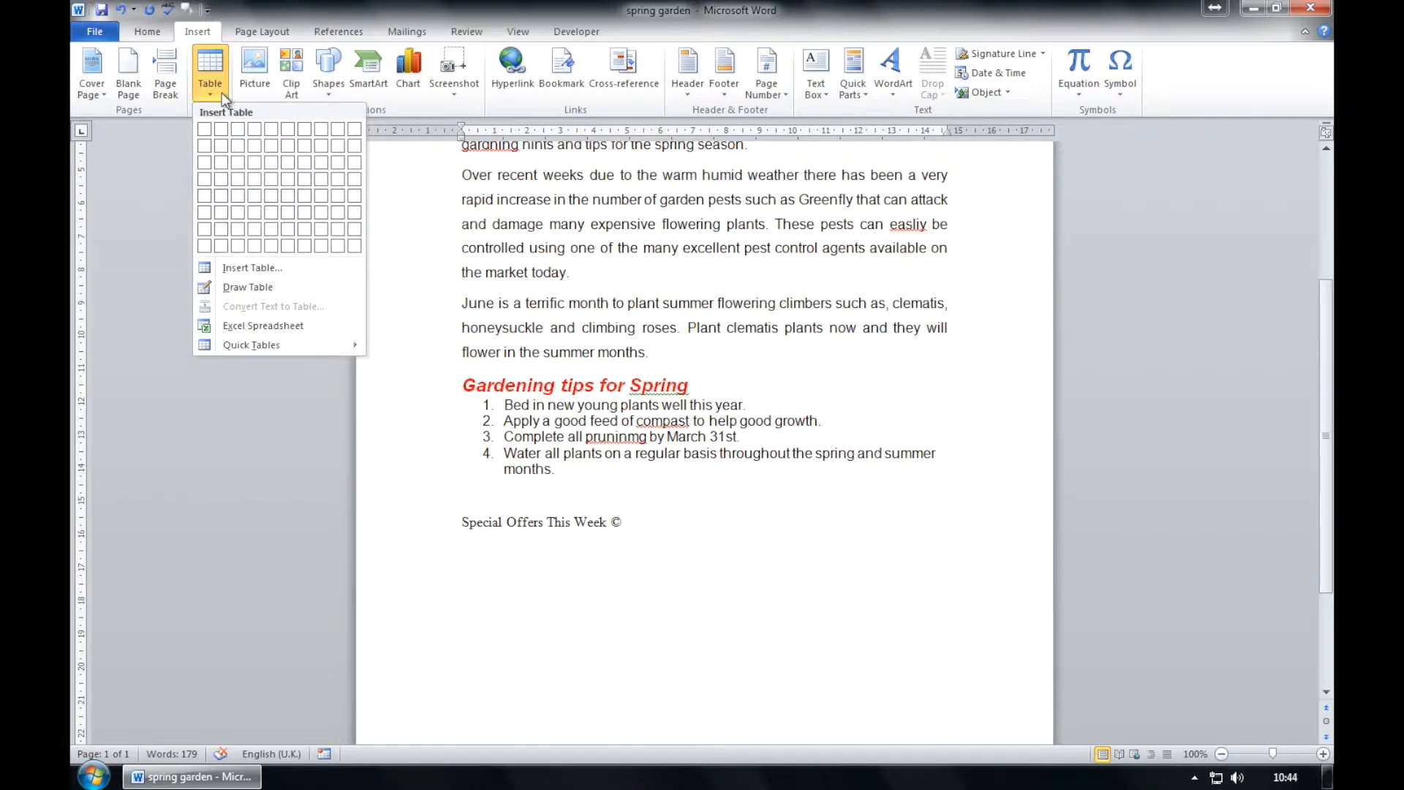
pyautogui.click(218, 176)
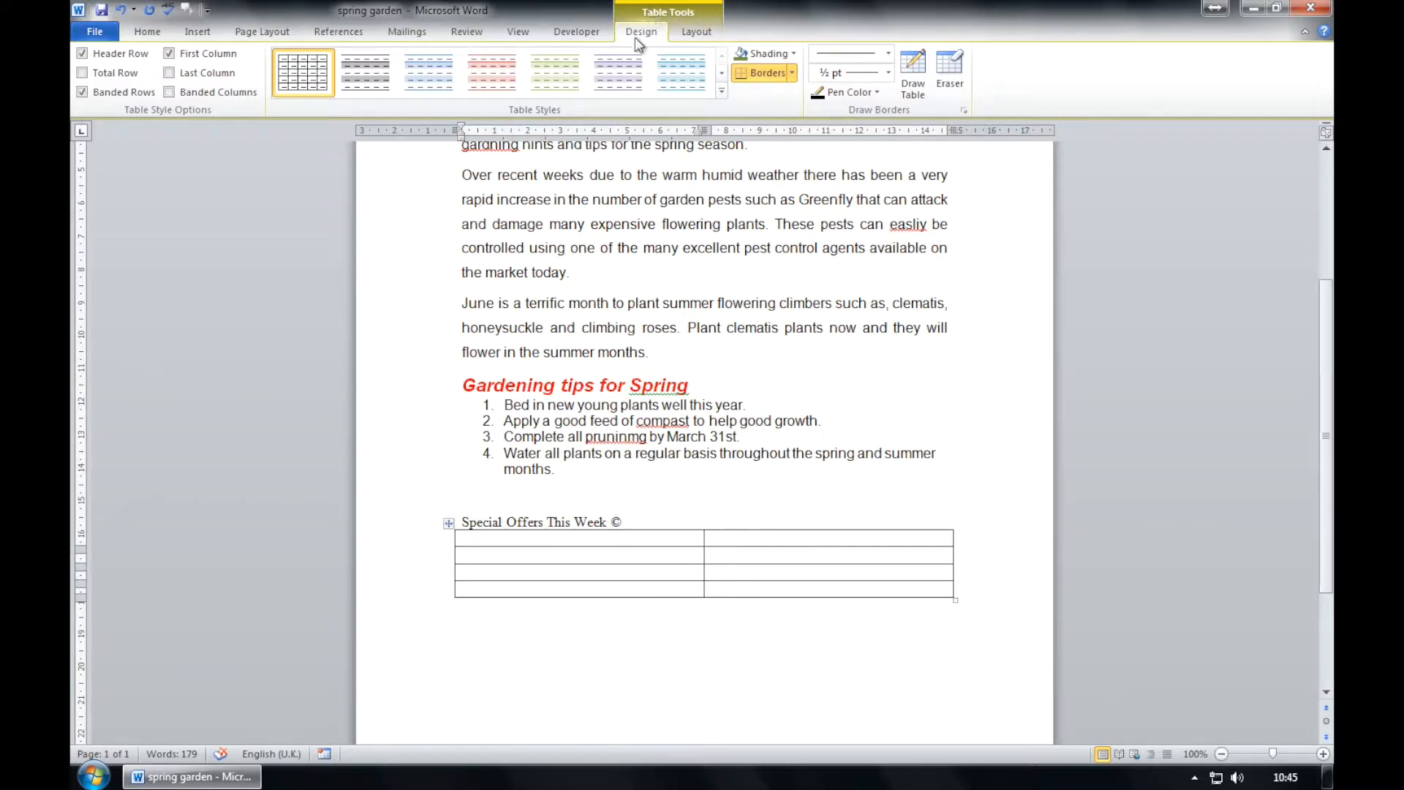
# - Set the preferred width of the special offers table's first column to 5 cm
pyautogui.moveTo(533, 537); pyautogui.dragTo(513, 593)
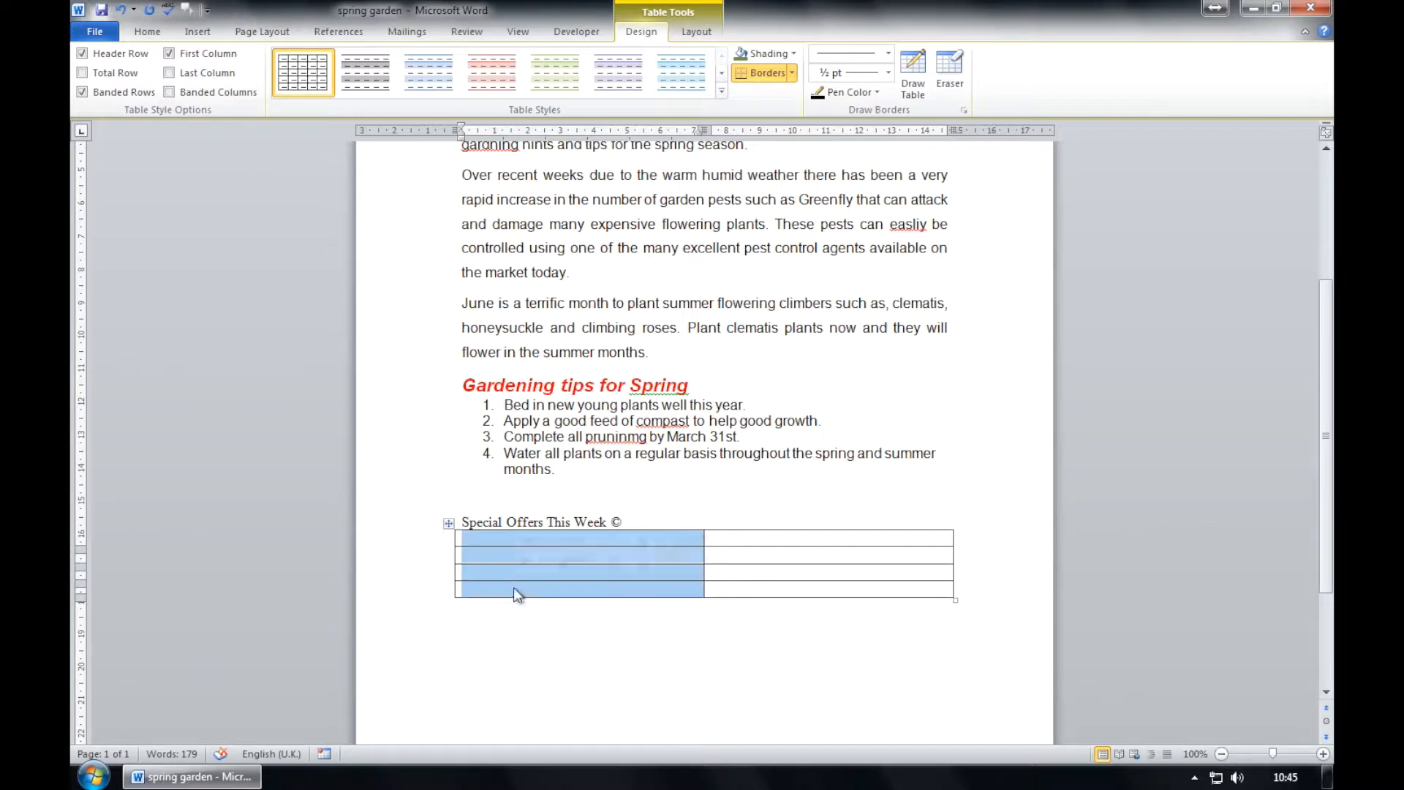
pyautogui.click(700, 36)
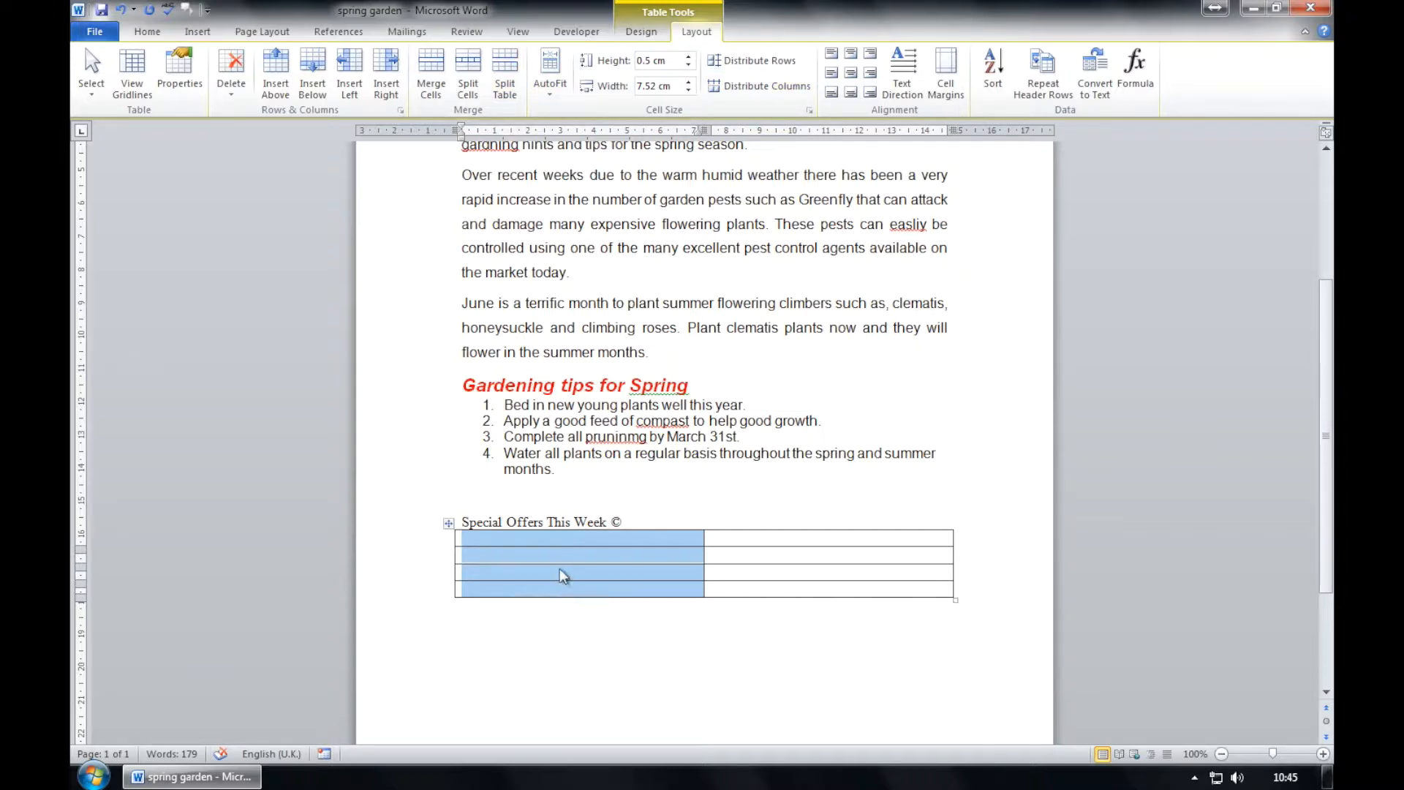
pyautogui.click(176, 92)
pyautogui.moveTo(801, 194); pyautogui.dragTo(365, 205)
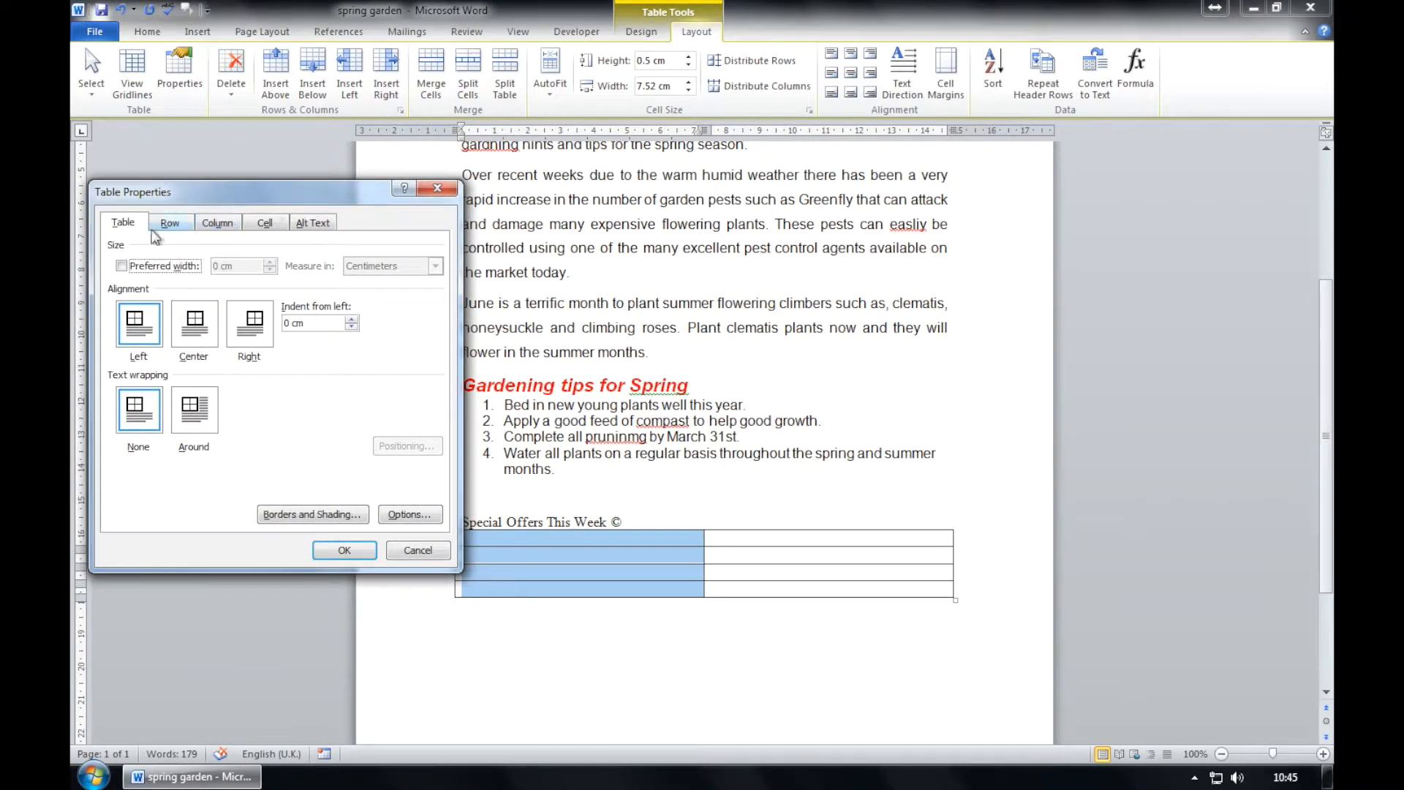
pyautogui.click(158, 225)
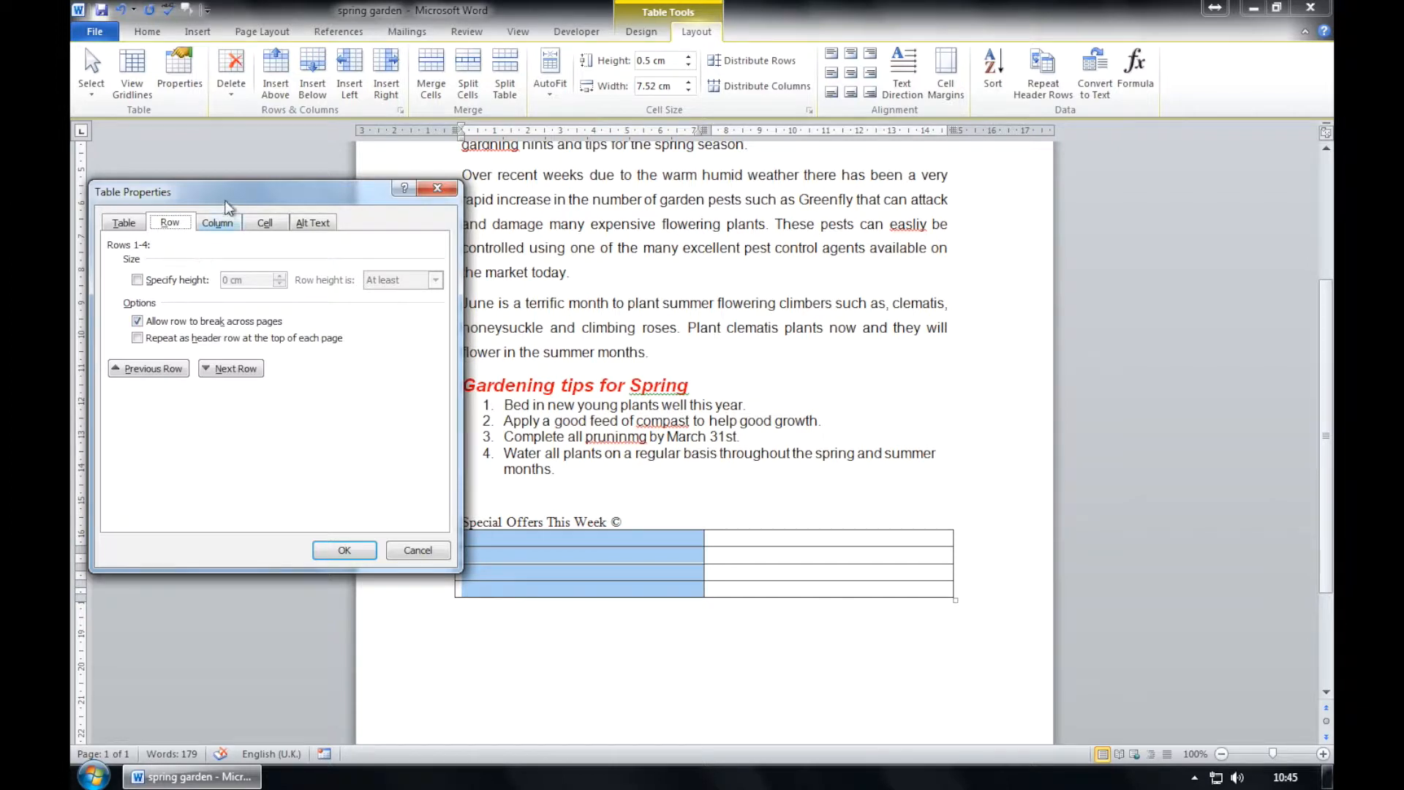
pyautogui.click(207, 228)
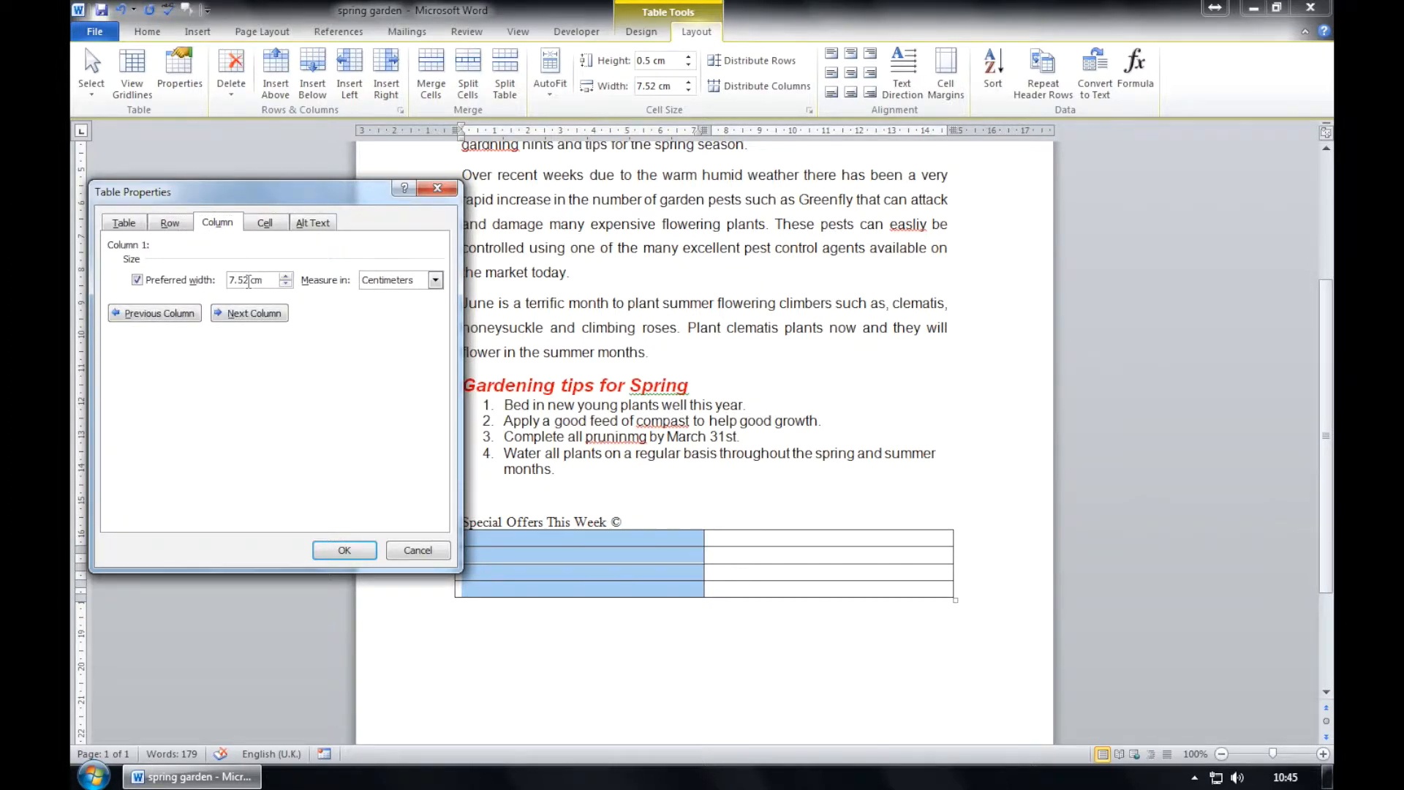
pyautogui.moveTo(248, 280); pyautogui.dragTo(227, 282)
pyautogui.write('5')
pyautogui.click(346, 553)
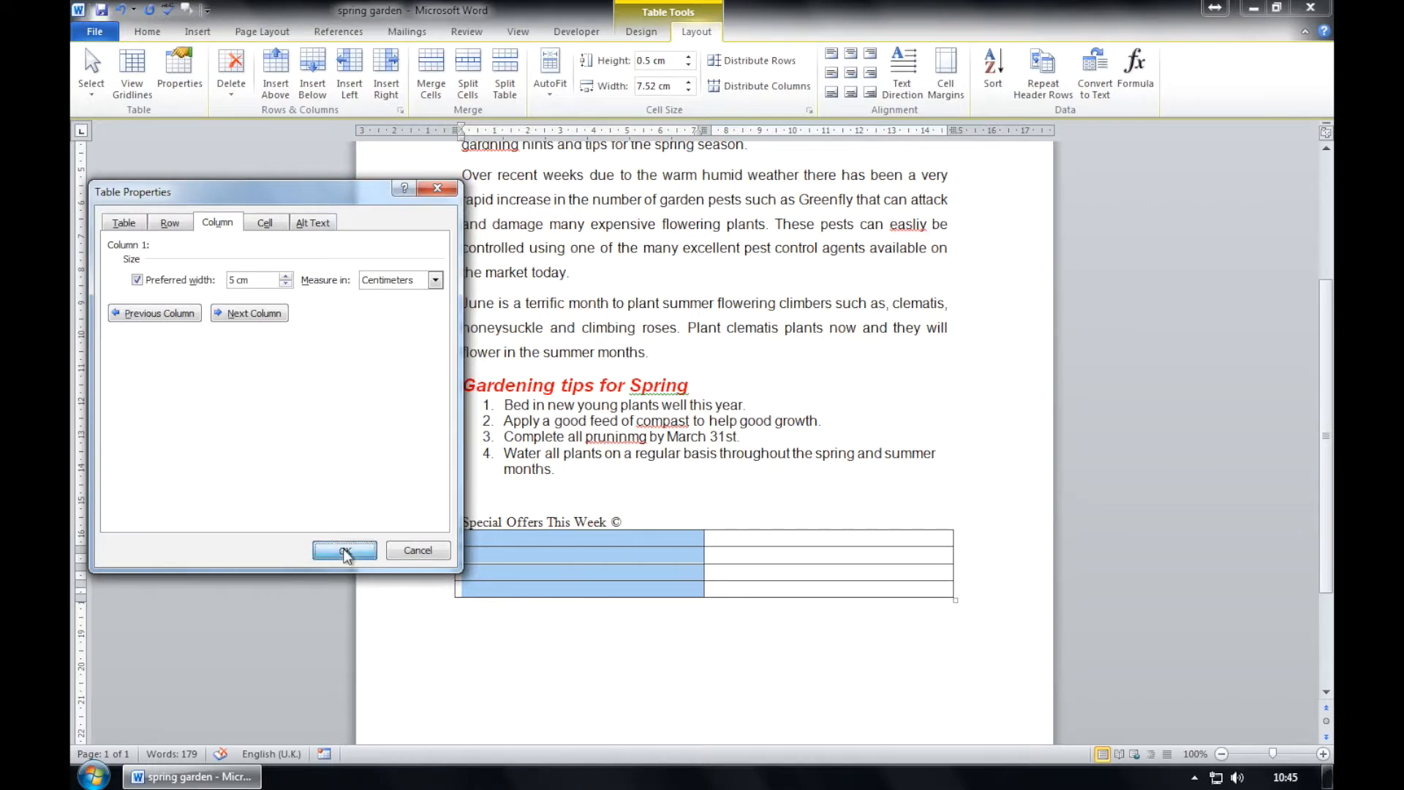
pyautogui.click(525, 574)
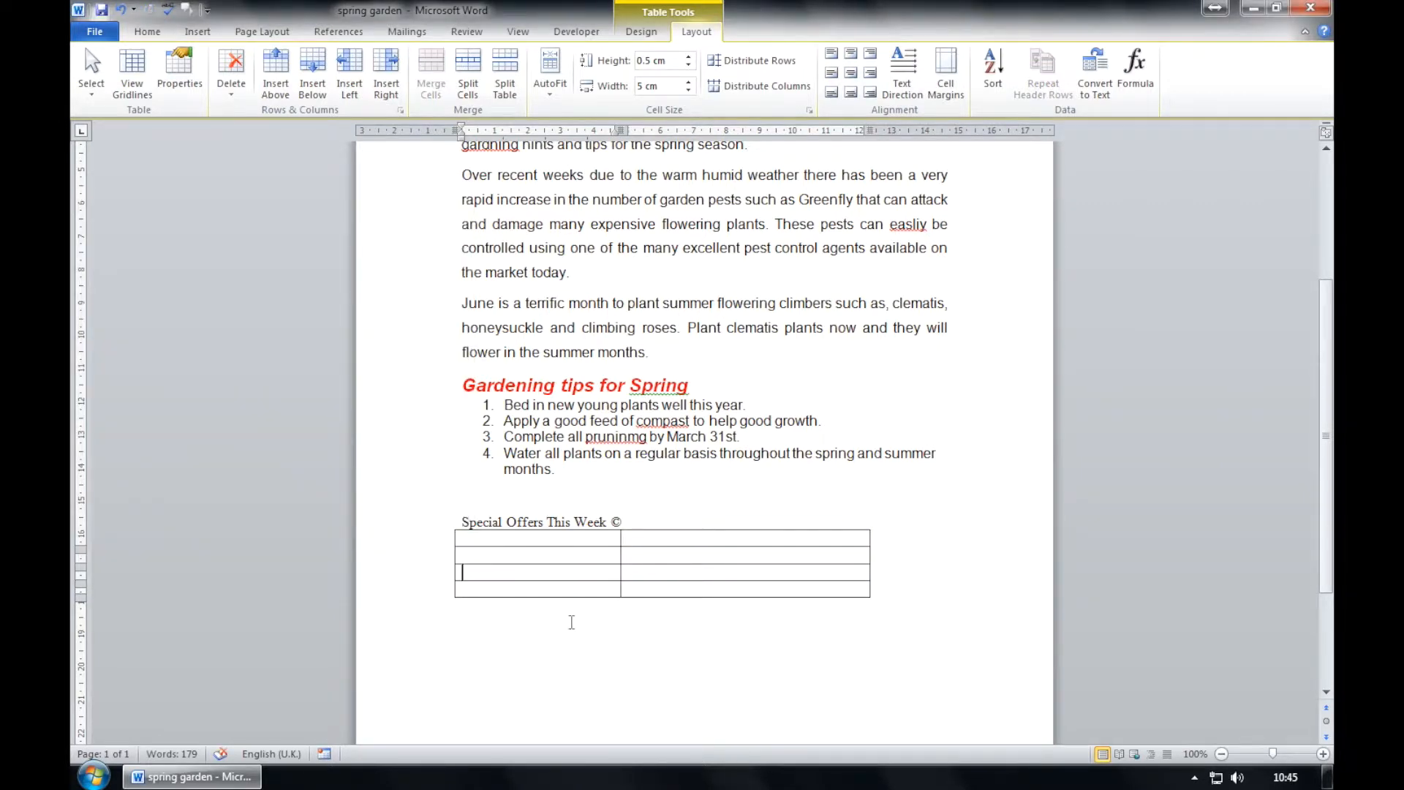
# - Enter the headings "Plant" and "Price £" in the first row of the special offers table
pyautogui.click(577, 536)
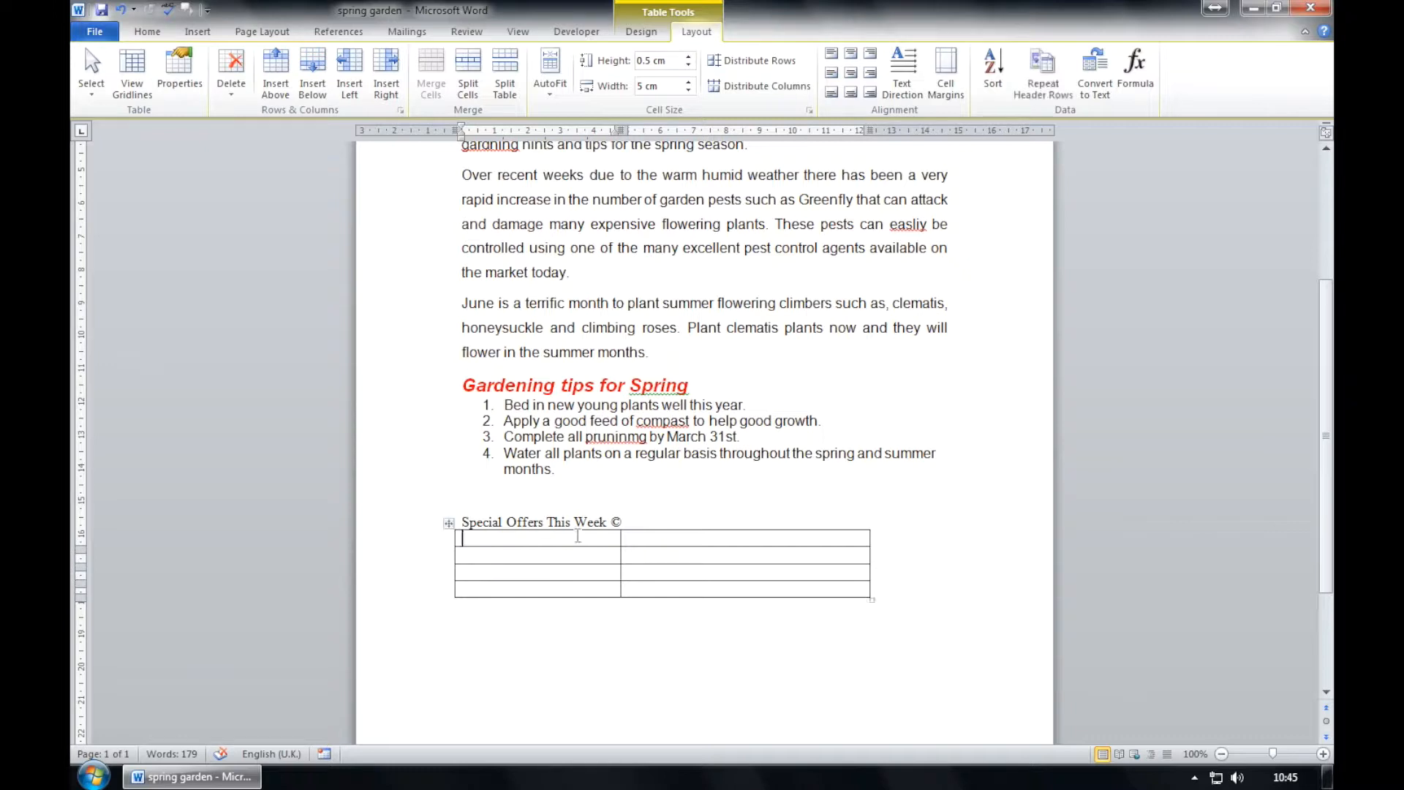
pyautogui.write('Plant')
pyautogui.press('Tab')
pyautogui.write('Pric')
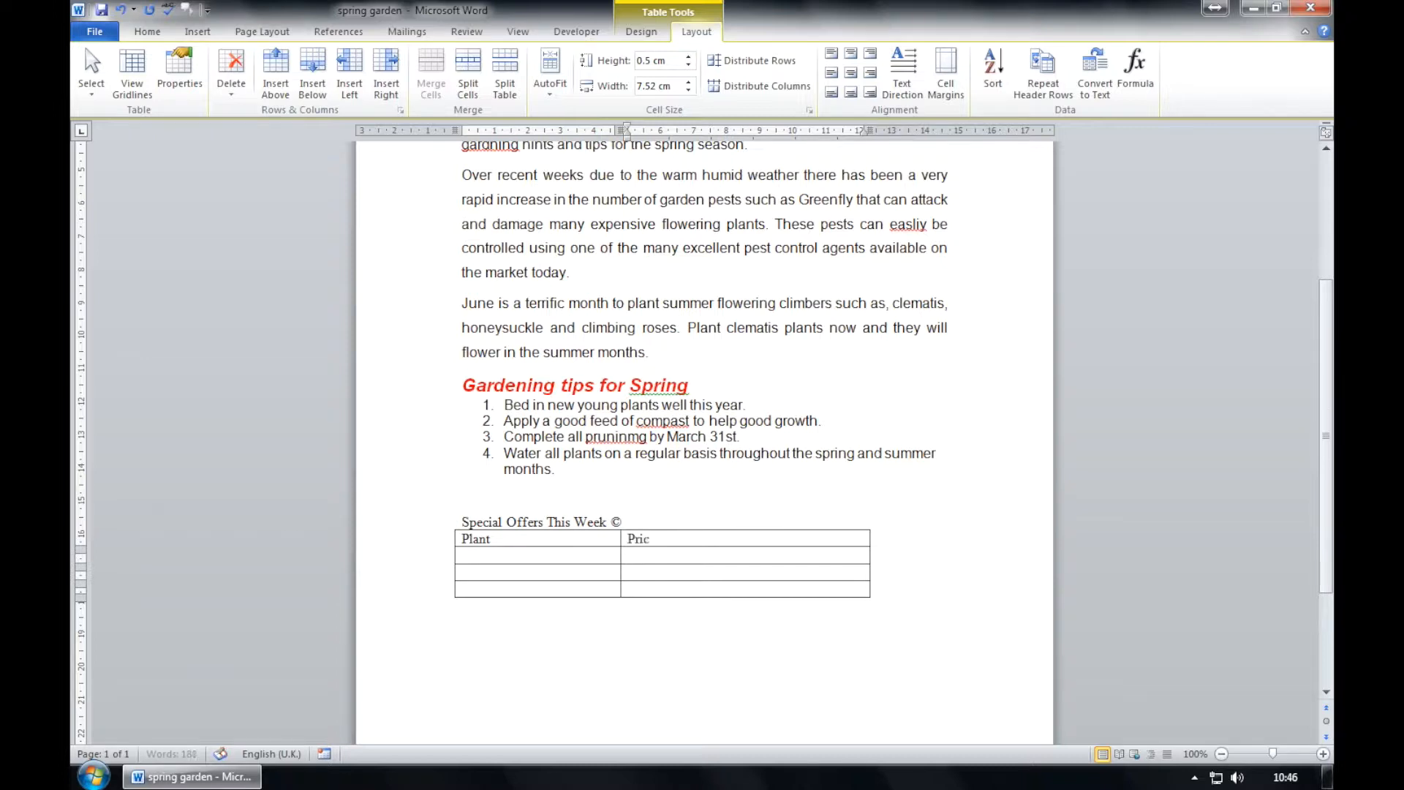
pyautogui.write('e £')
pyautogui.press('Tab')
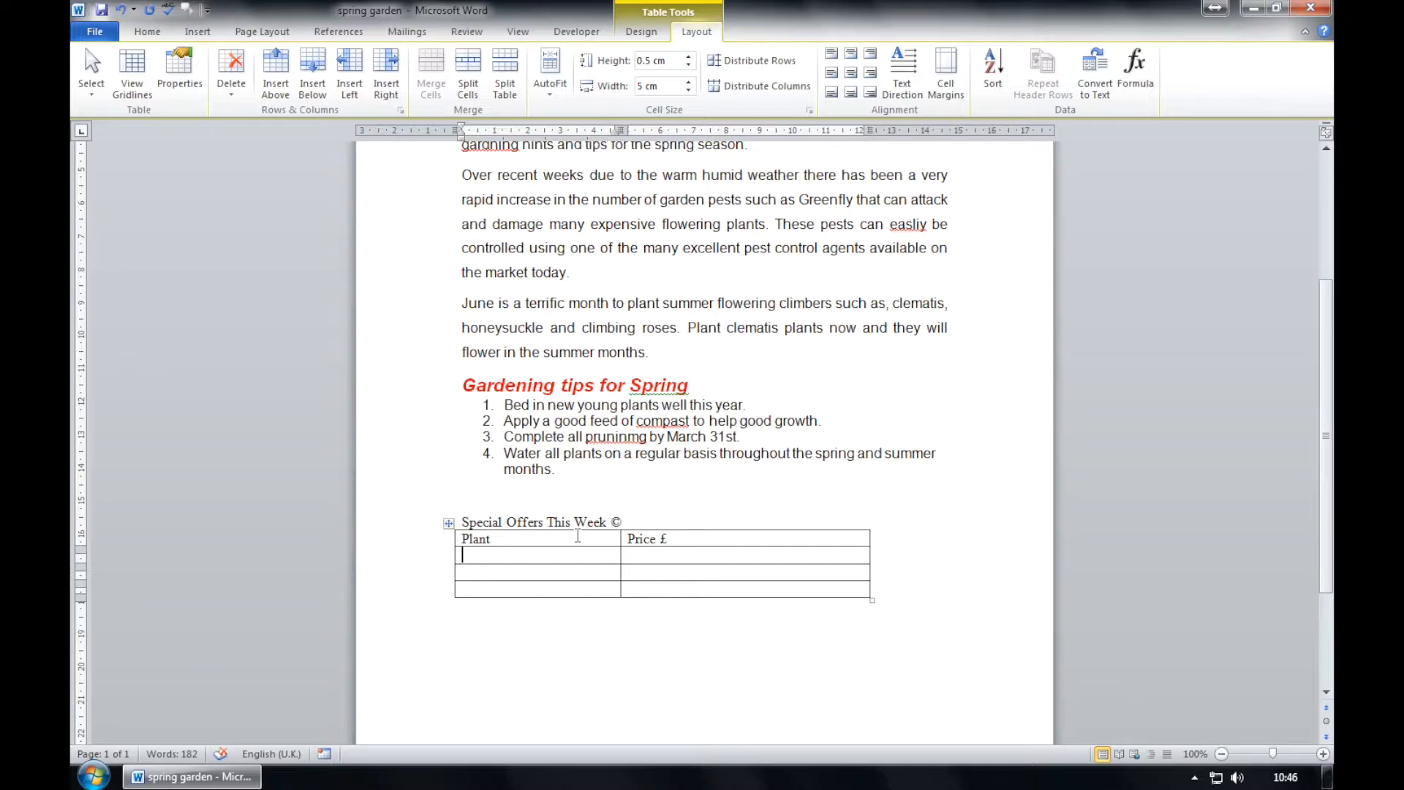
# - Fill the Plant column with Crocus, Pansy and Lily in the three rows below the heading
pyautogui.write('Crocus')
pyautogui.press('Down')
pyautogui.write('Pansy')
pyautogui.press('Down')
pyautogui.write('Lily')
# - Enter the prices 2.99 for Crocus, 4.99 for Pansy and 3.50 for Lily
pyautogui.press('Up')
pyautogui.press('Up')
pyautogui.press('Tab')
pyautogui.write('2.99')
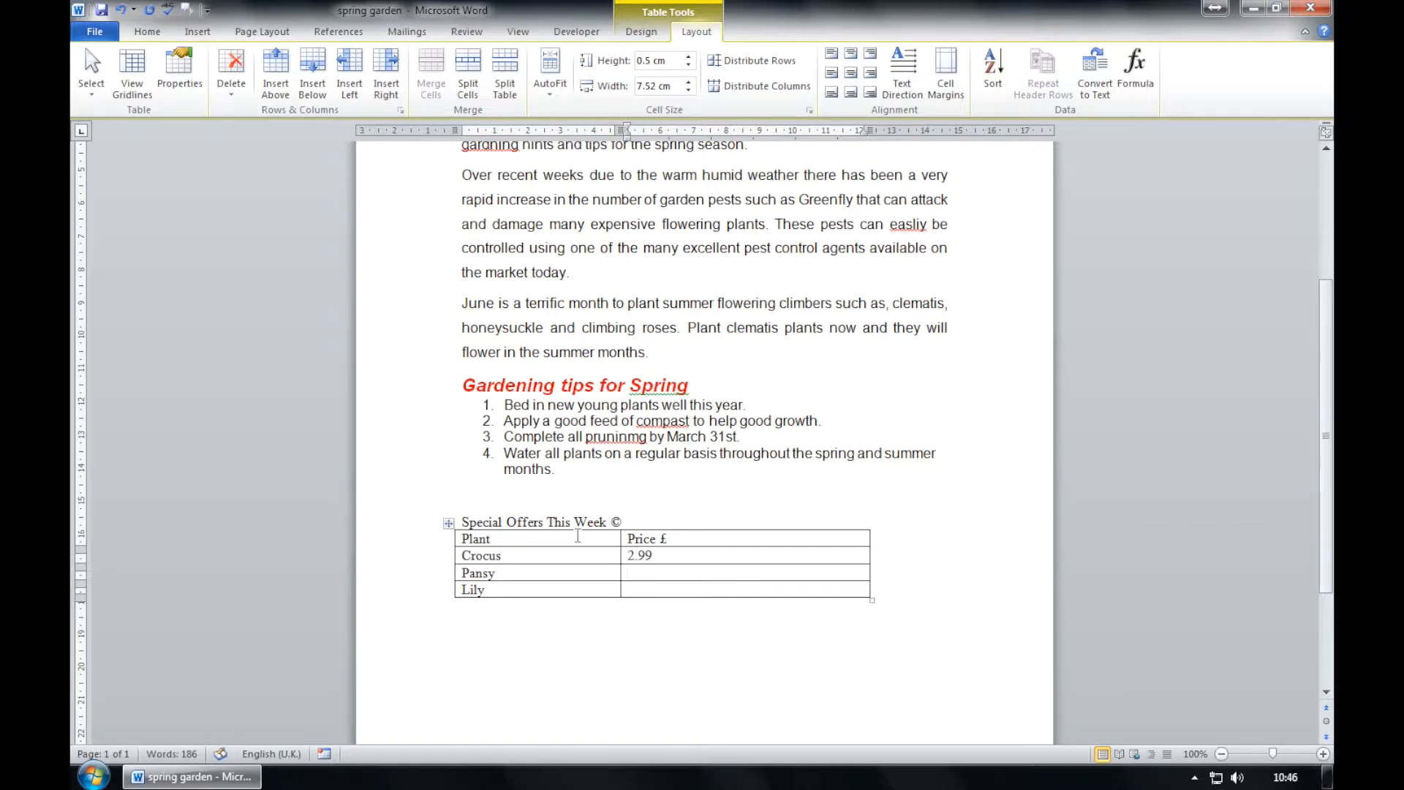
pyautogui.write('4.99')
pyautogui.press('Down')
pyautogui.write('3.50')
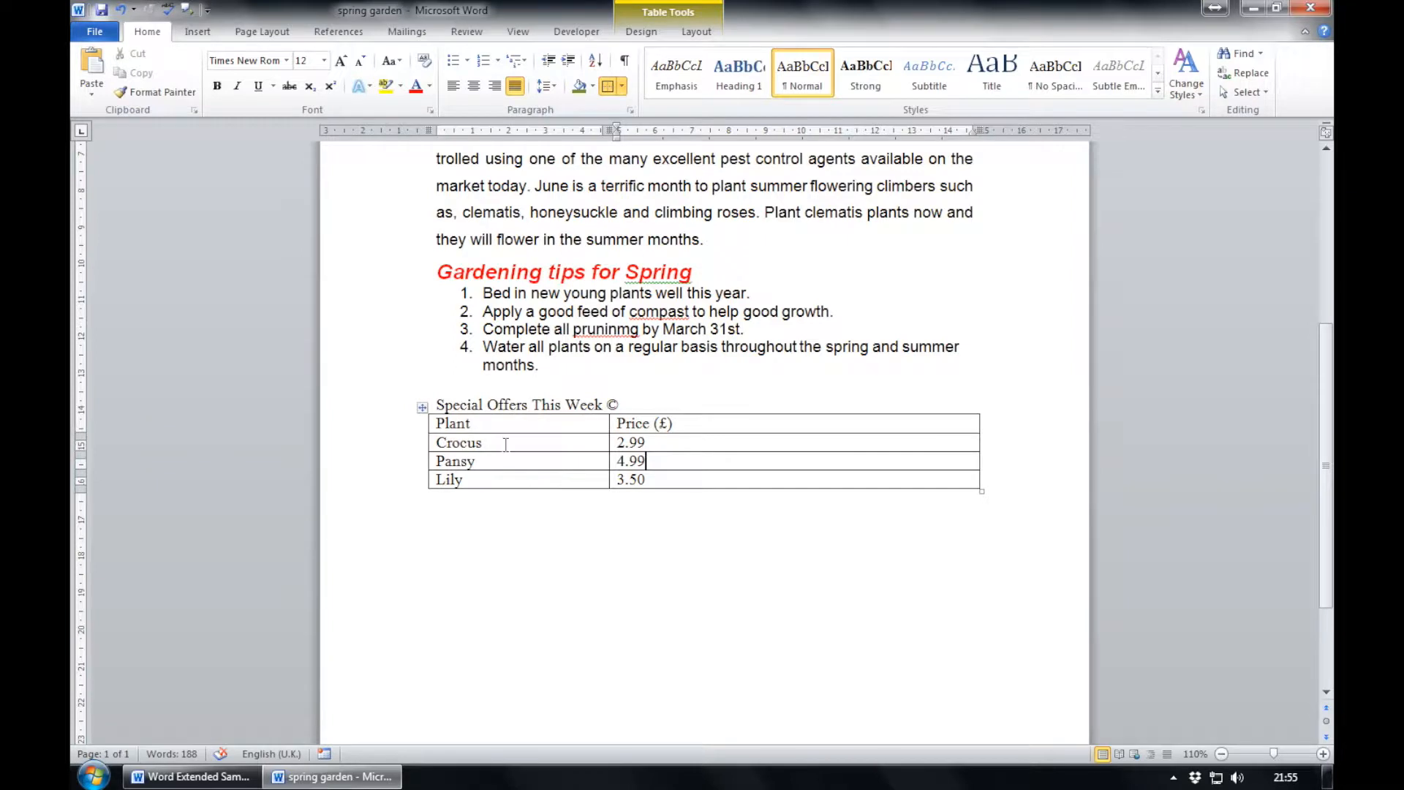
# - Apply 3 pt borders to all cells of the special offers table
pyautogui.click(423, 407)
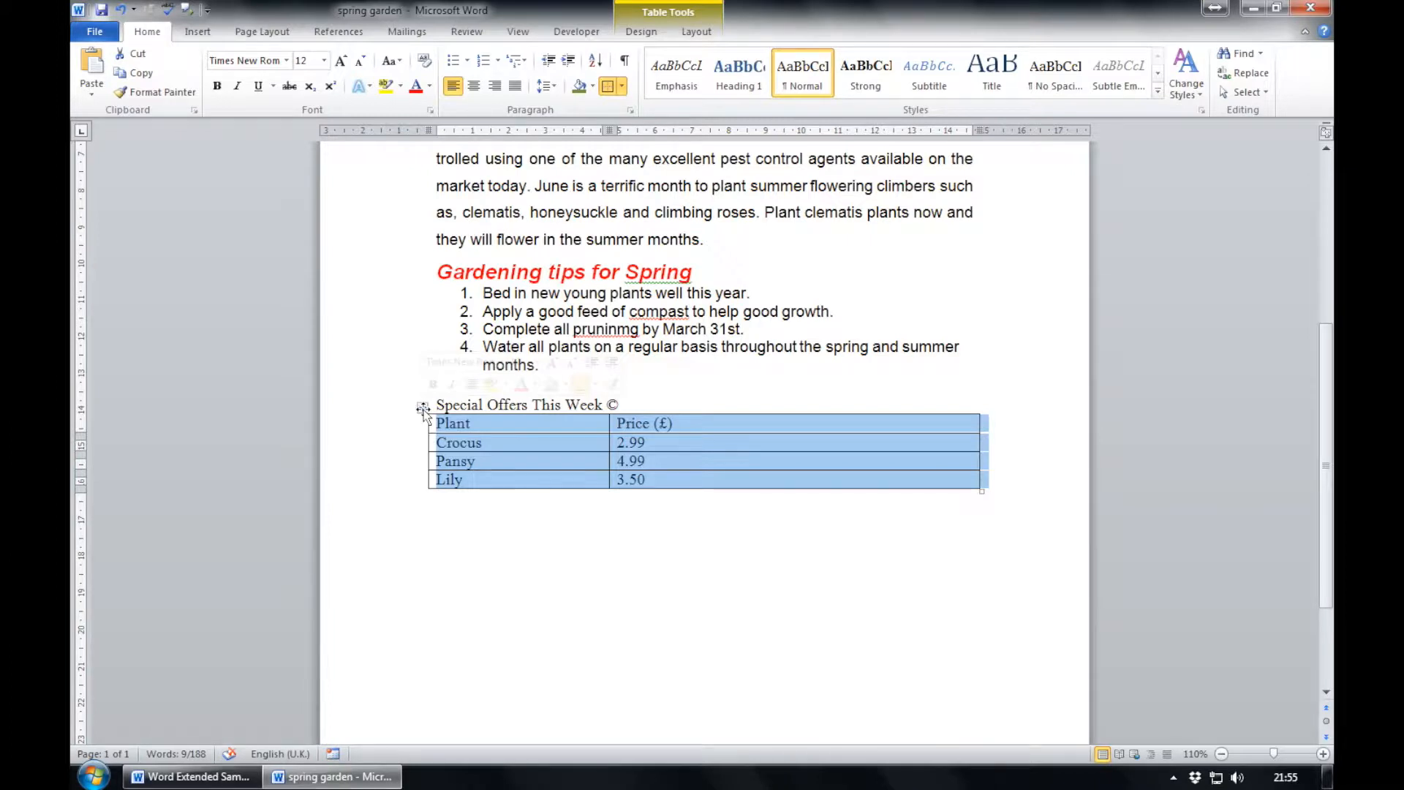
pyautogui.click(641, 34)
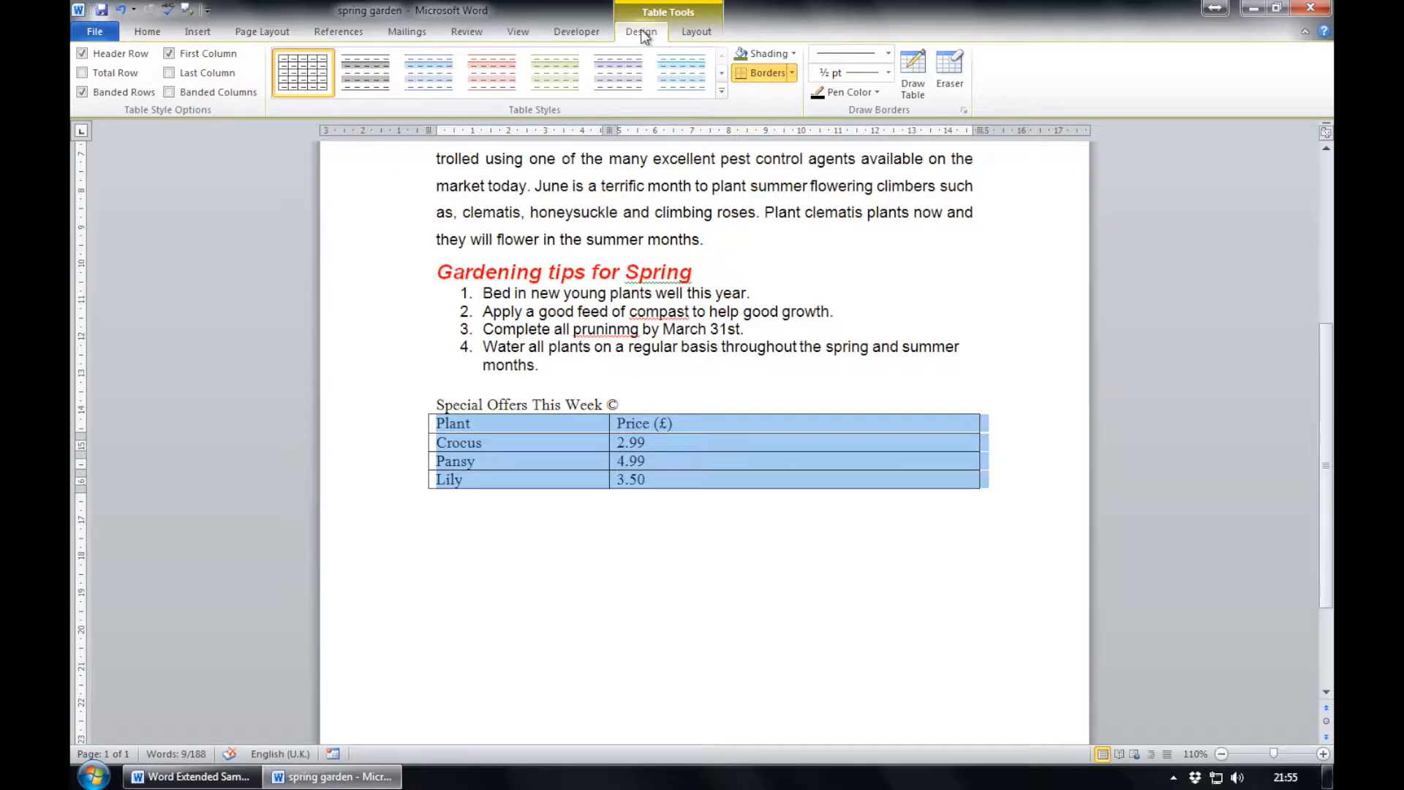
pyautogui.click(889, 74)
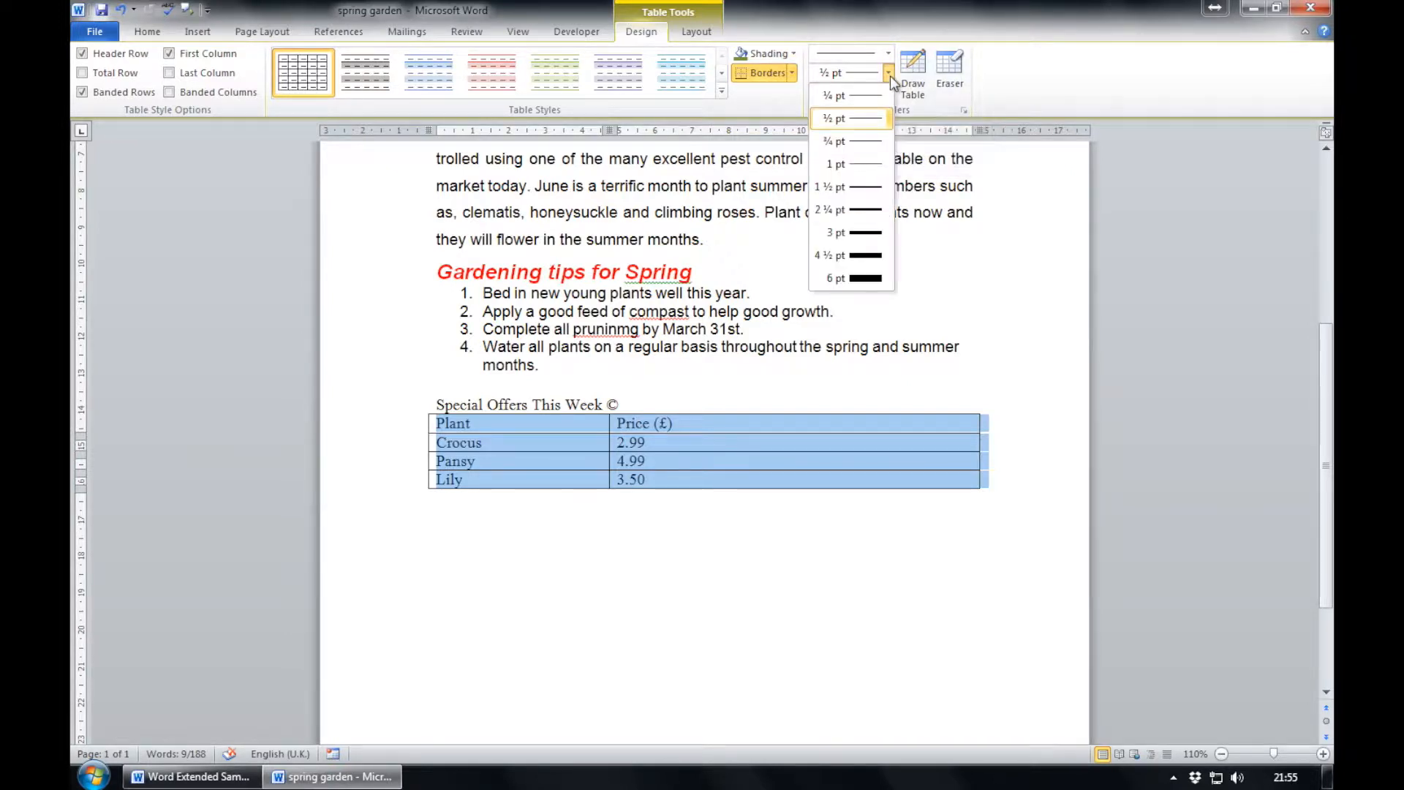
pyautogui.click(857, 233)
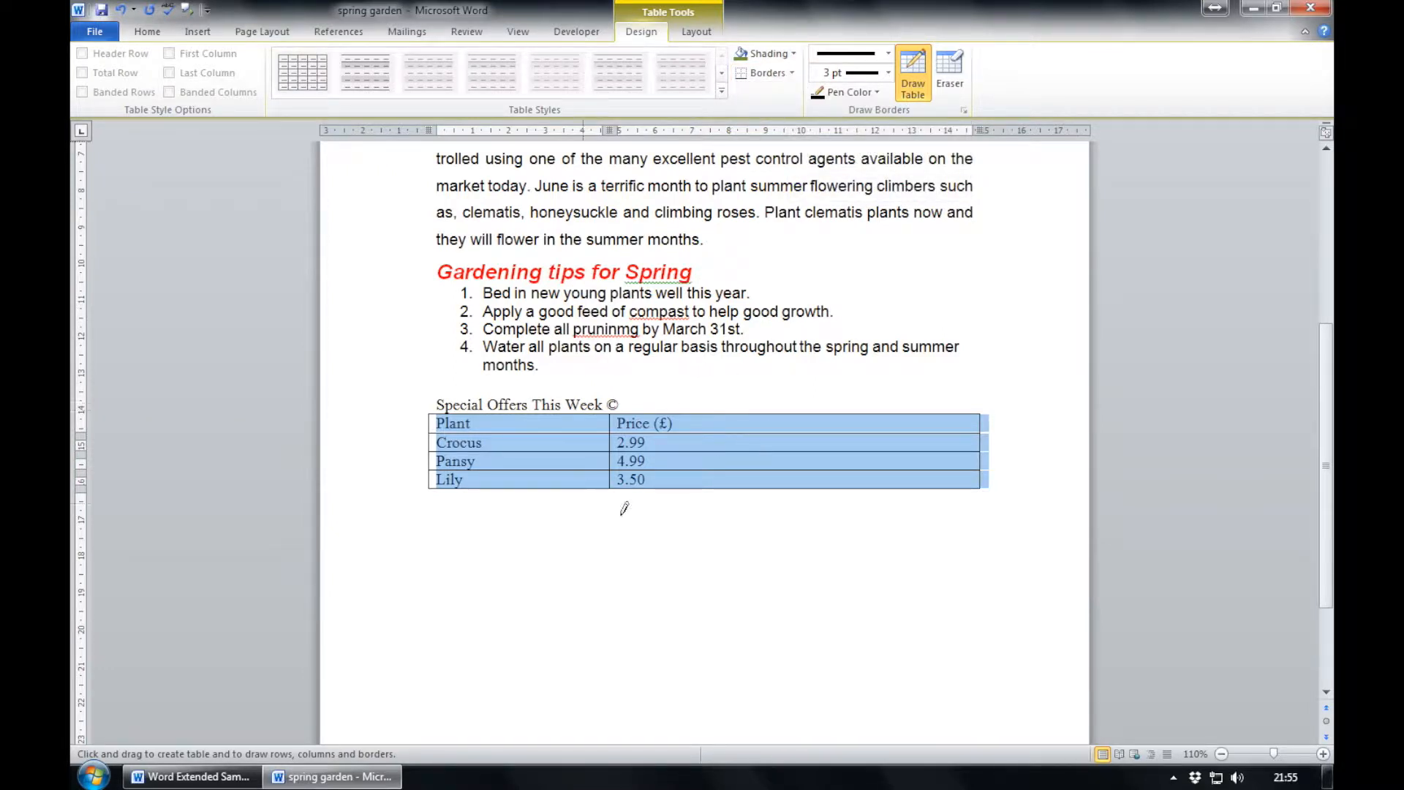
pyautogui.click(793, 74)
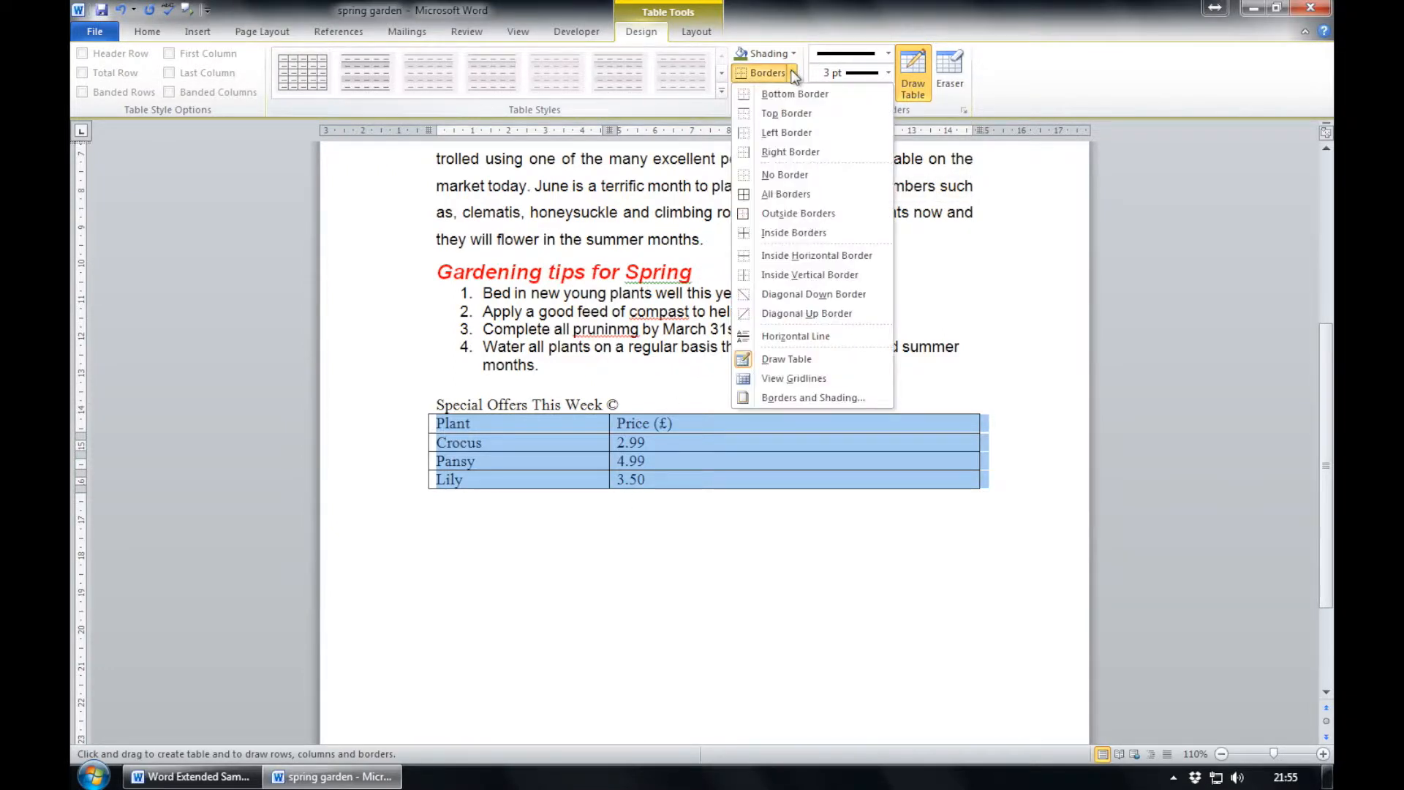
pyautogui.click(784, 193)
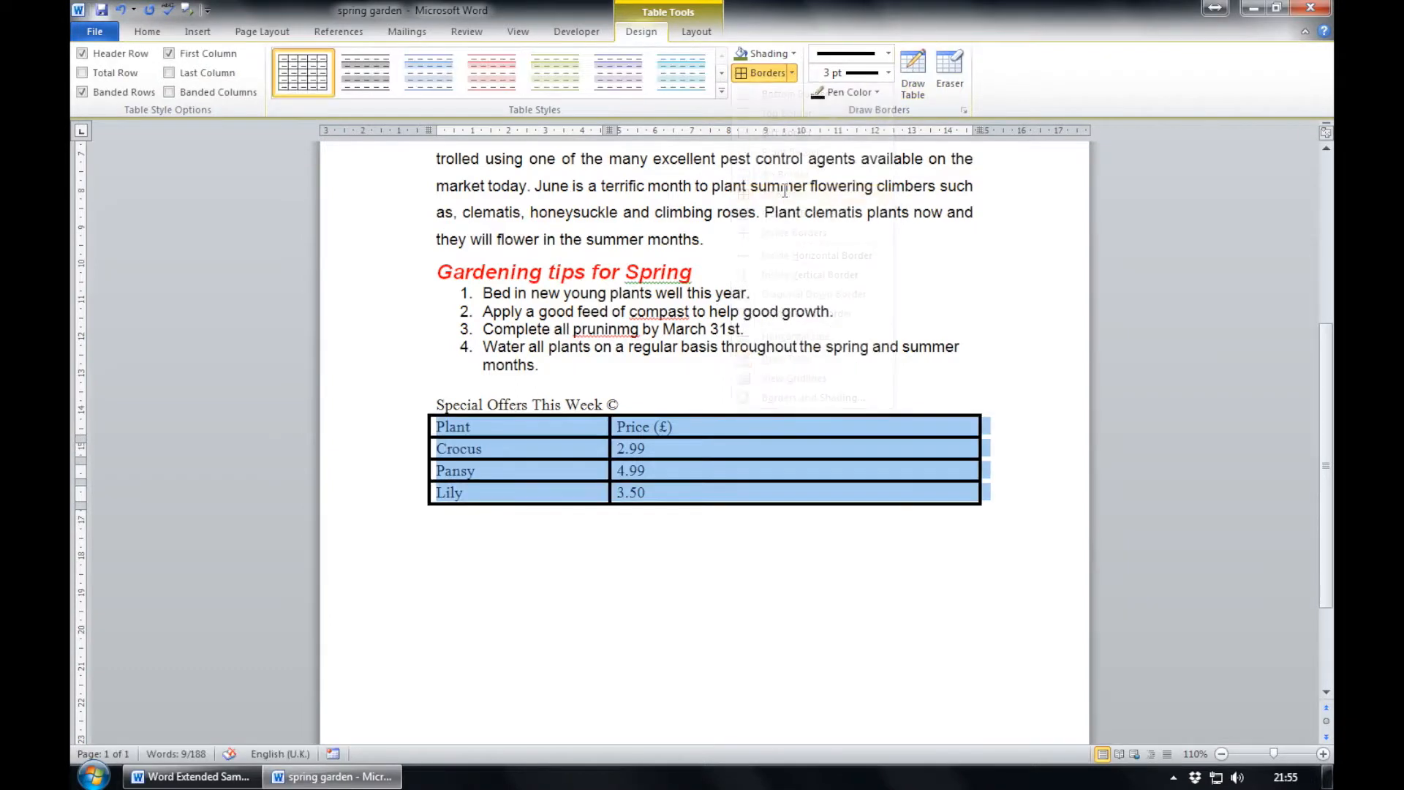
pyautogui.click(1011, 498)
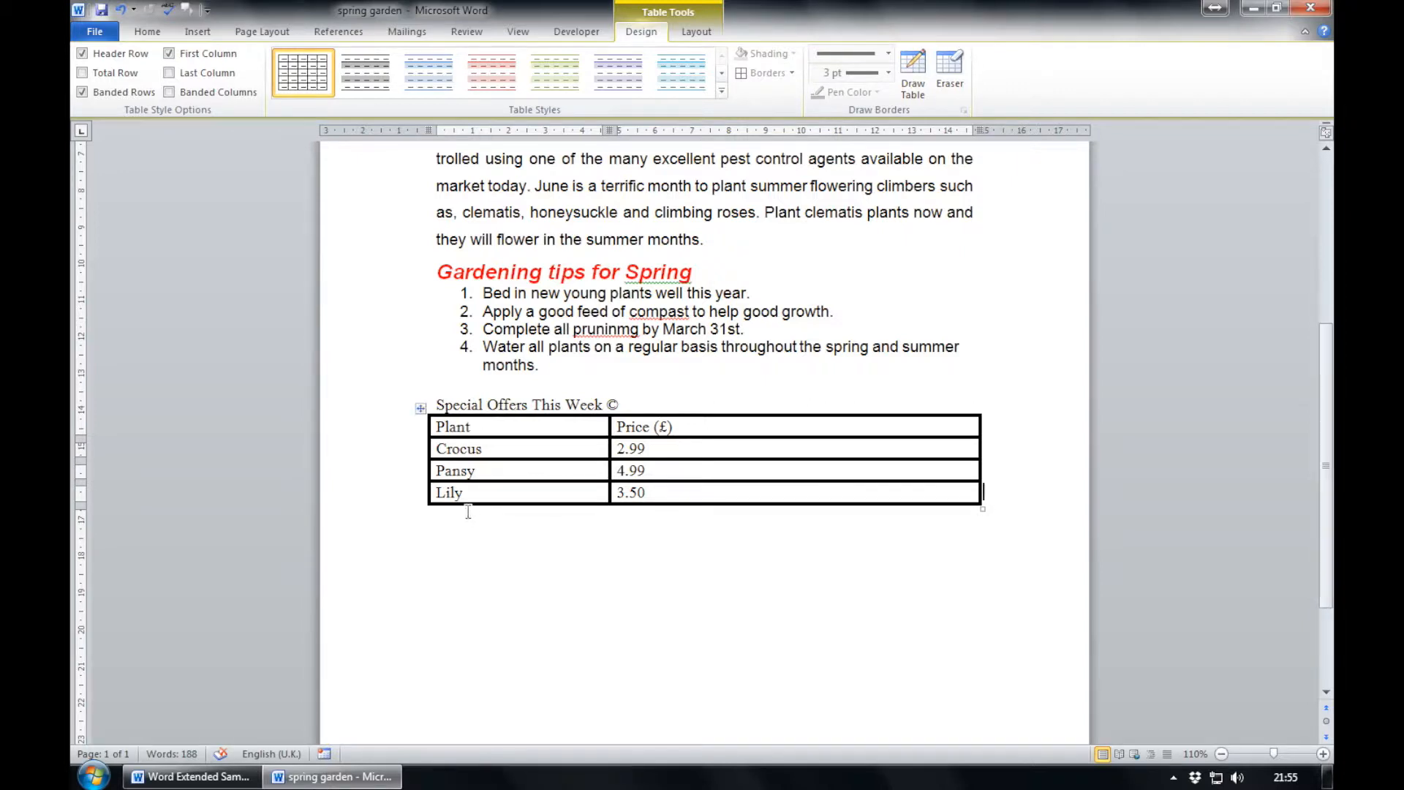
# - Delete the Lily row from the special offers table
pyautogui.moveTo(448, 493); pyautogui.dragTo(784, 497)
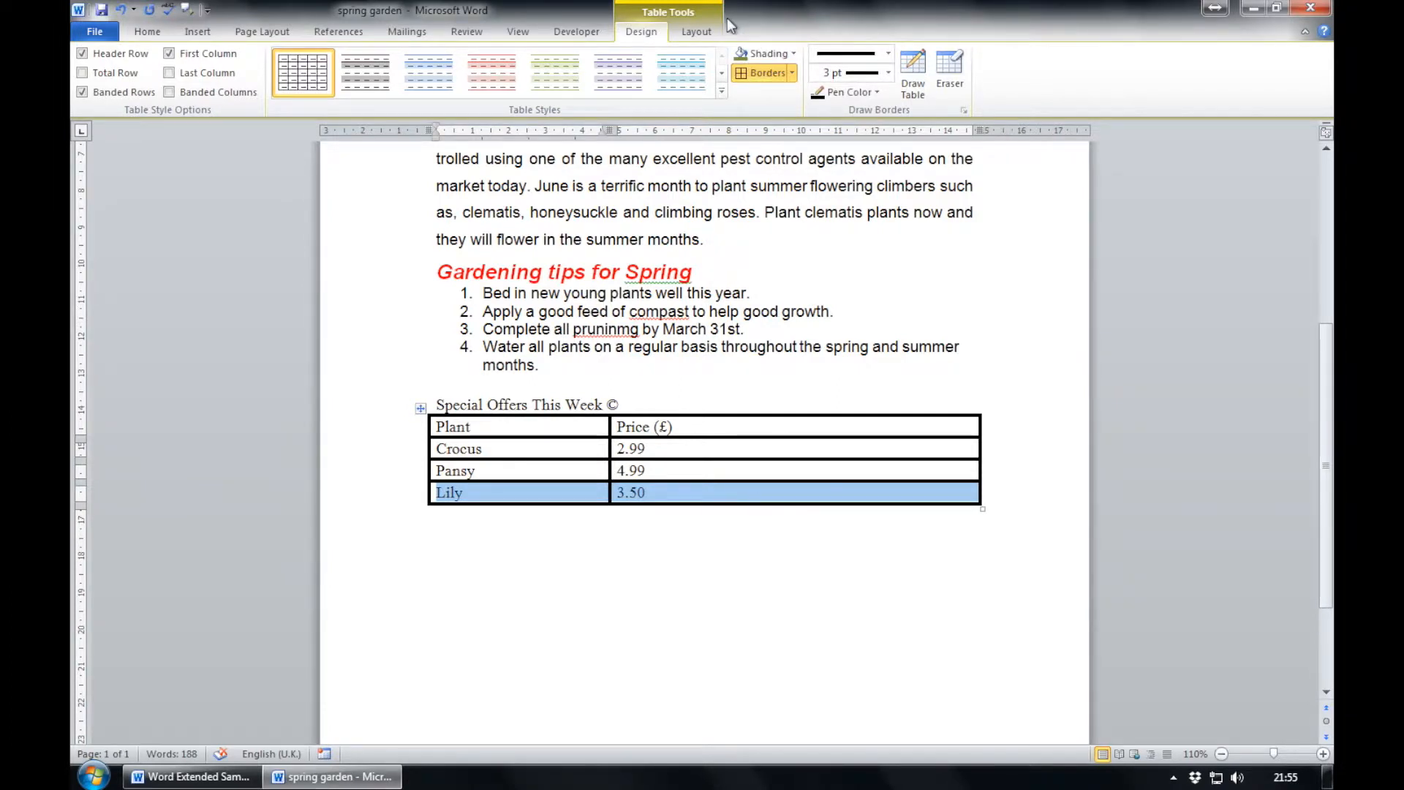
pyautogui.click(698, 29)
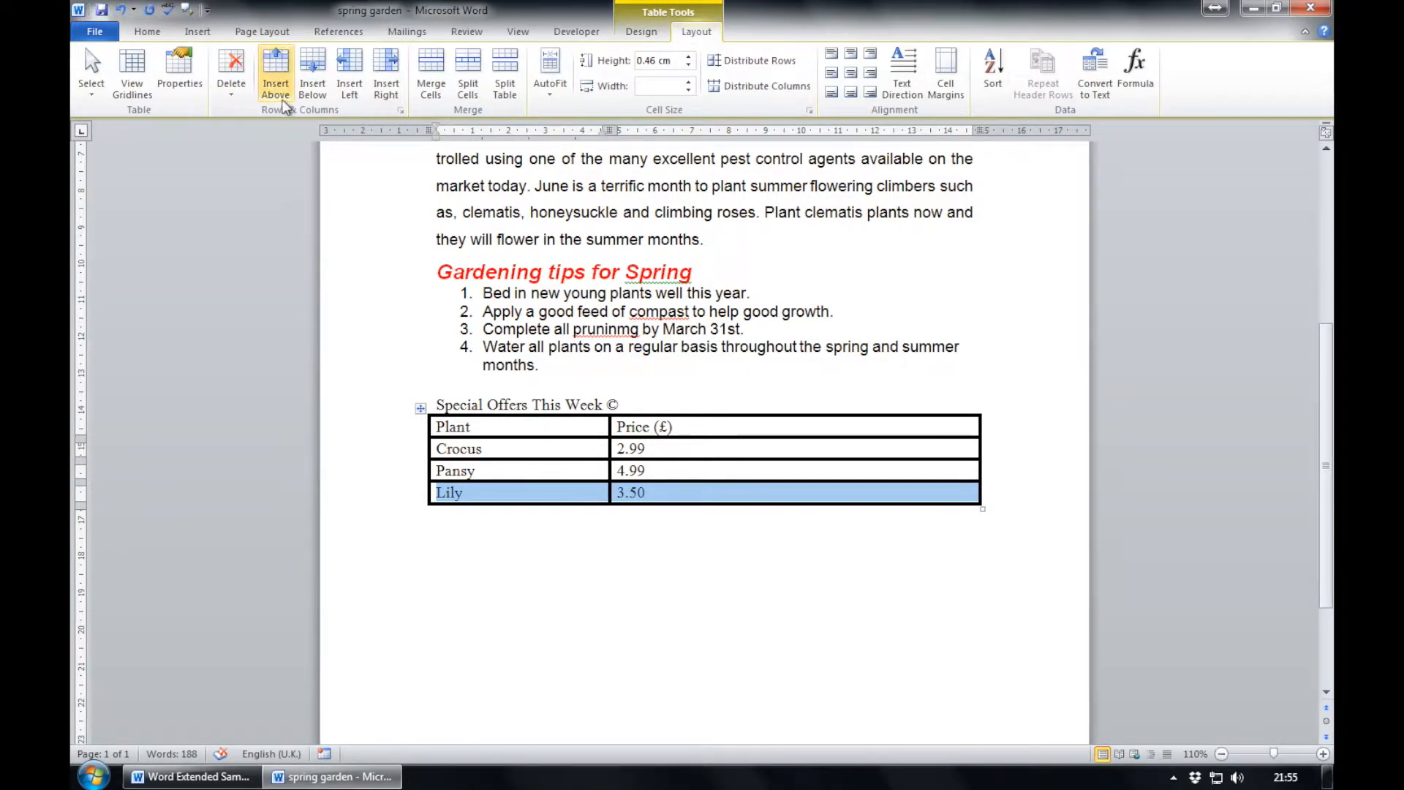
pyautogui.click(231, 81)
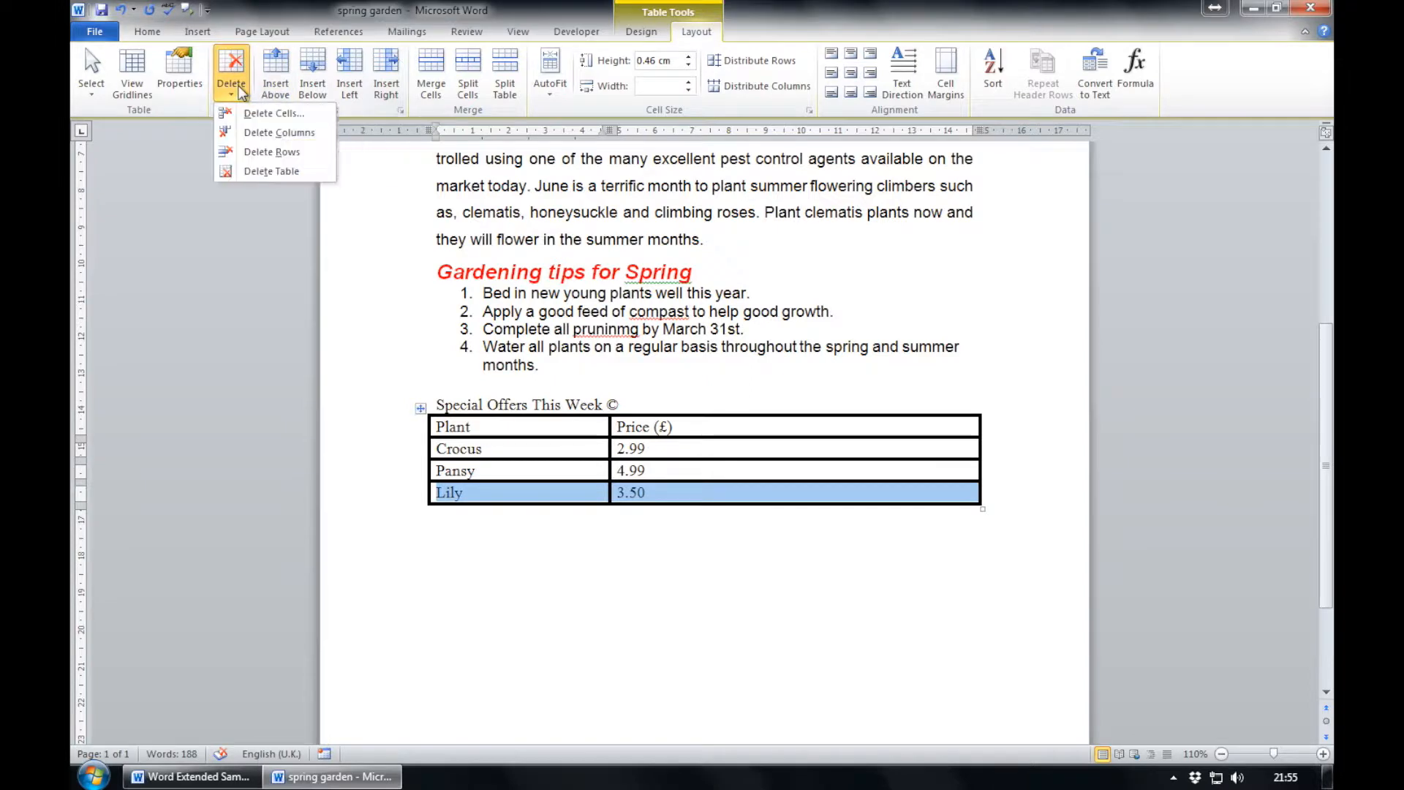
pyautogui.click(240, 151)
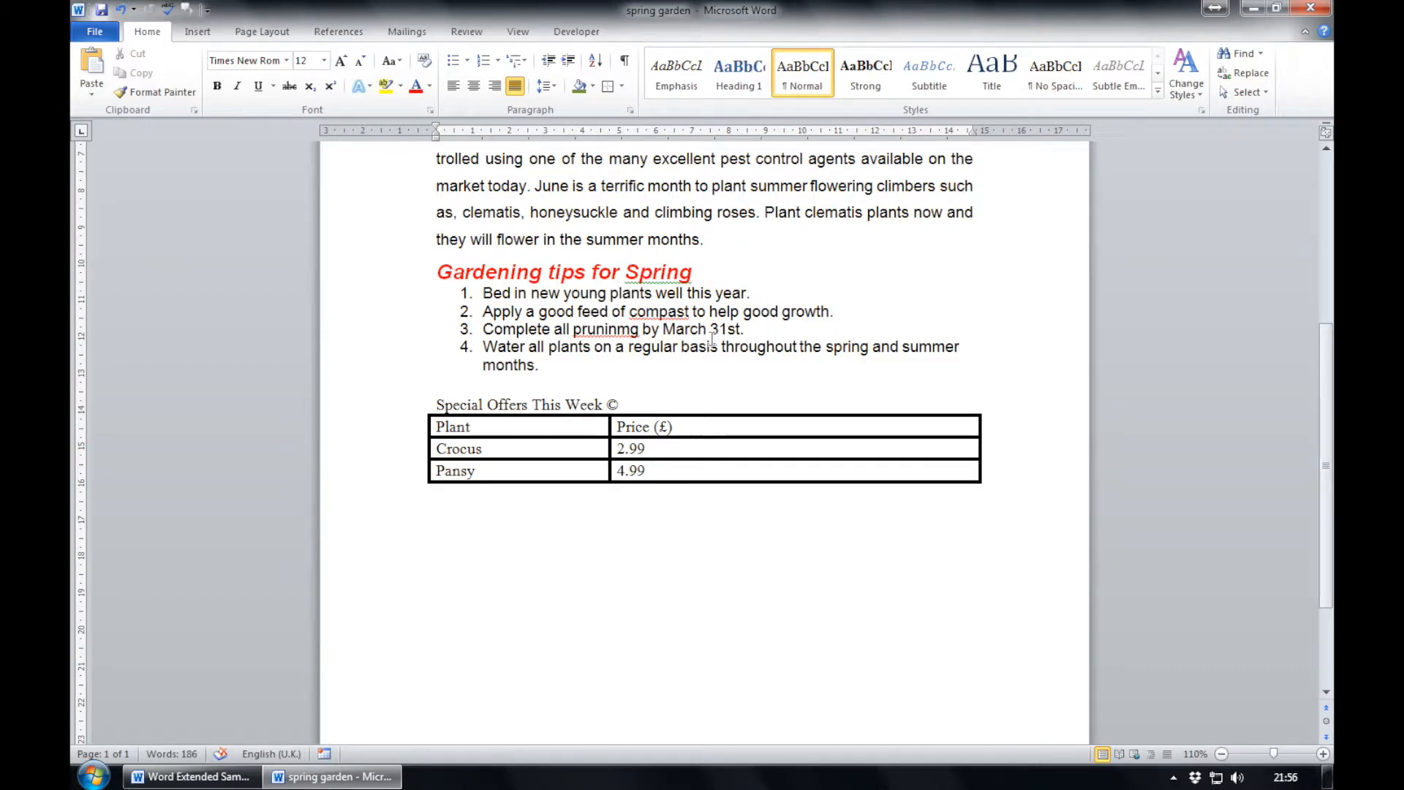
# - Insert a new column to the right of the Price (£) column
pyautogui.click(867, 428)
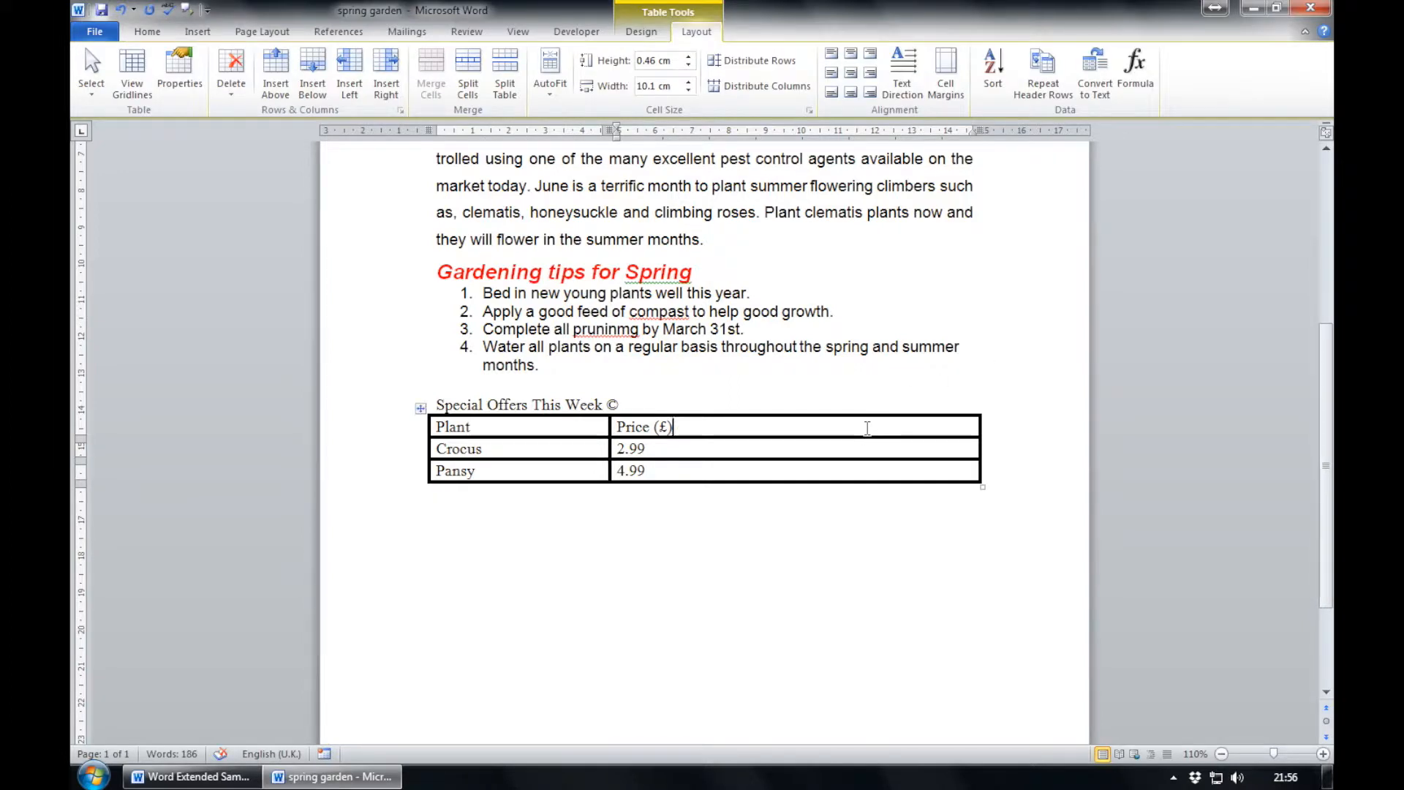
pyautogui.rightClick(867, 427)
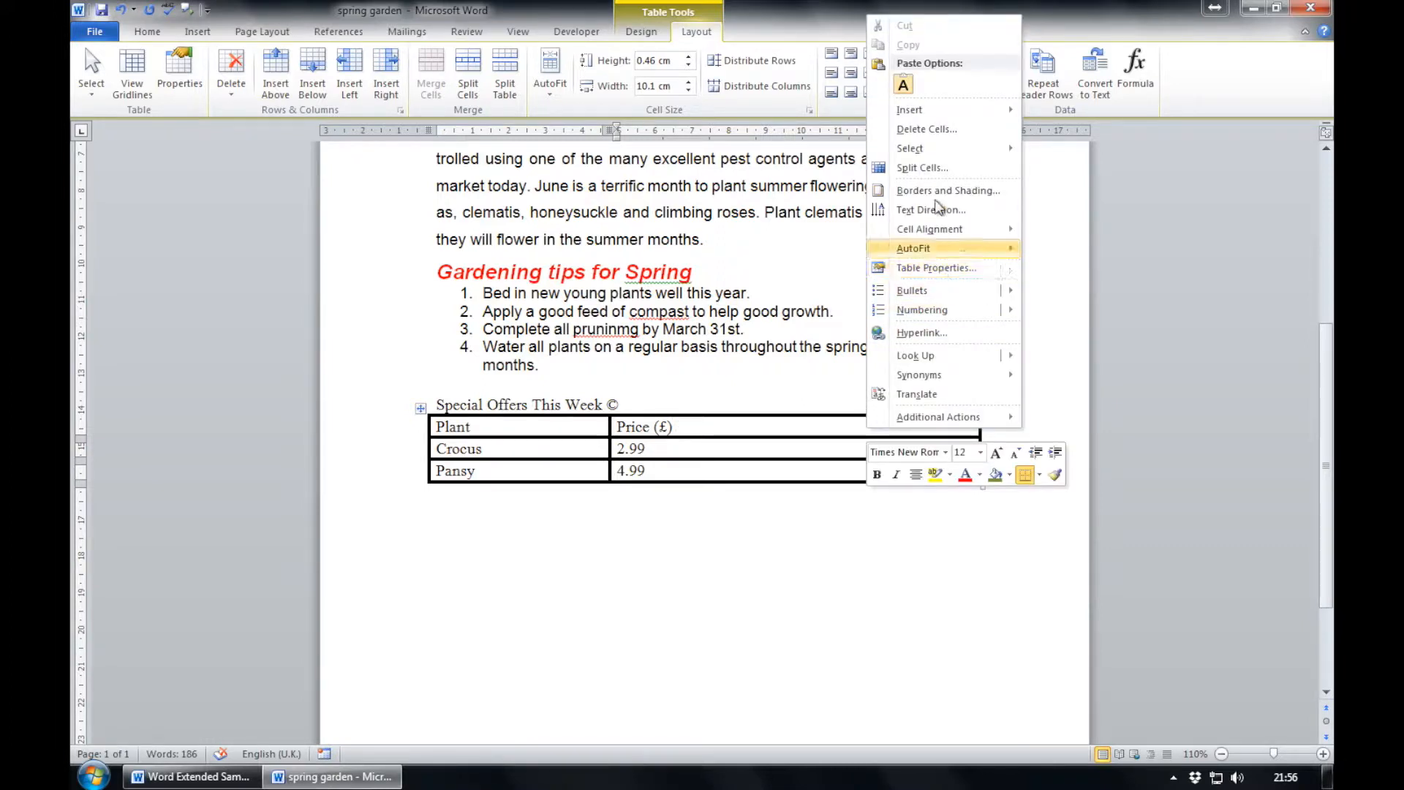
pyautogui.moveTo(948, 118)
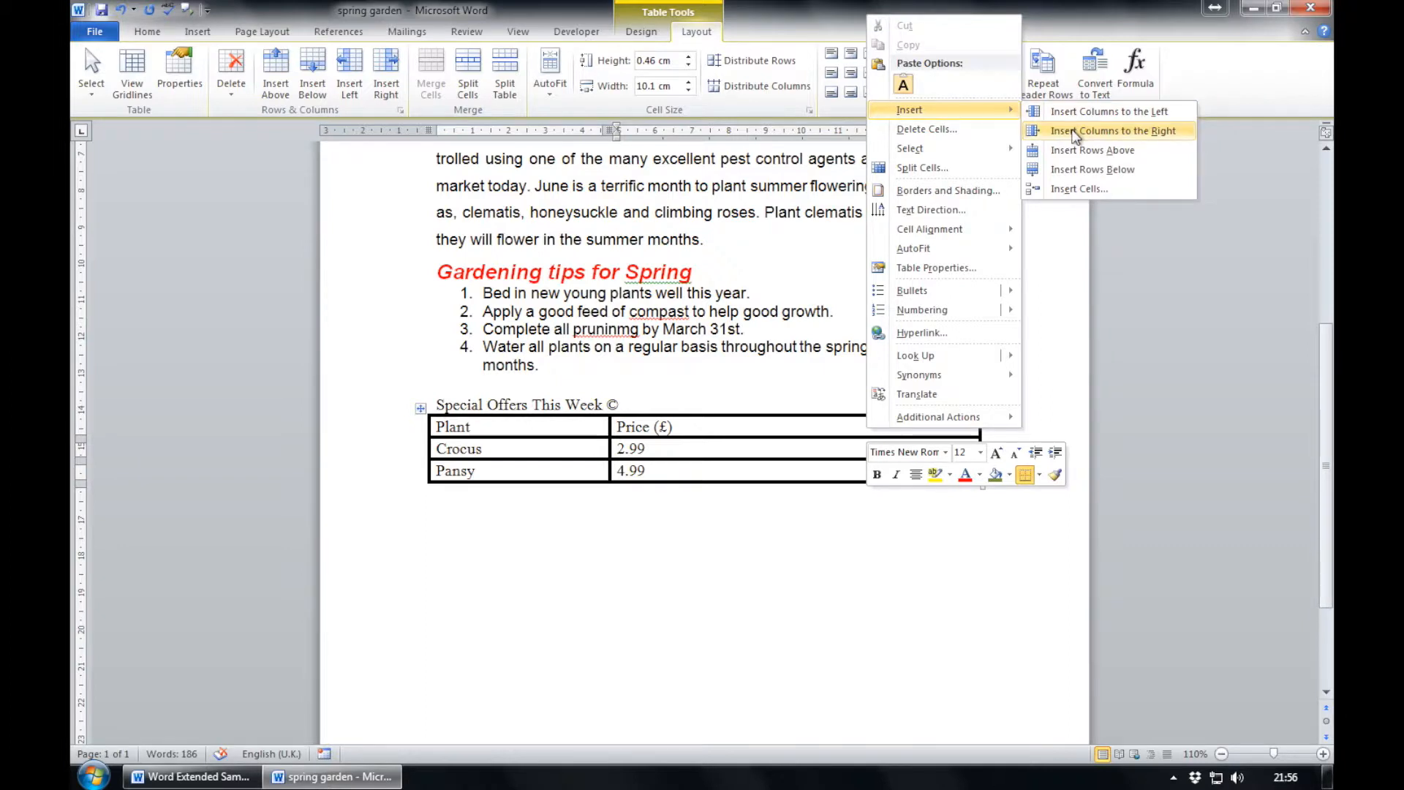
pyautogui.click(1075, 131)
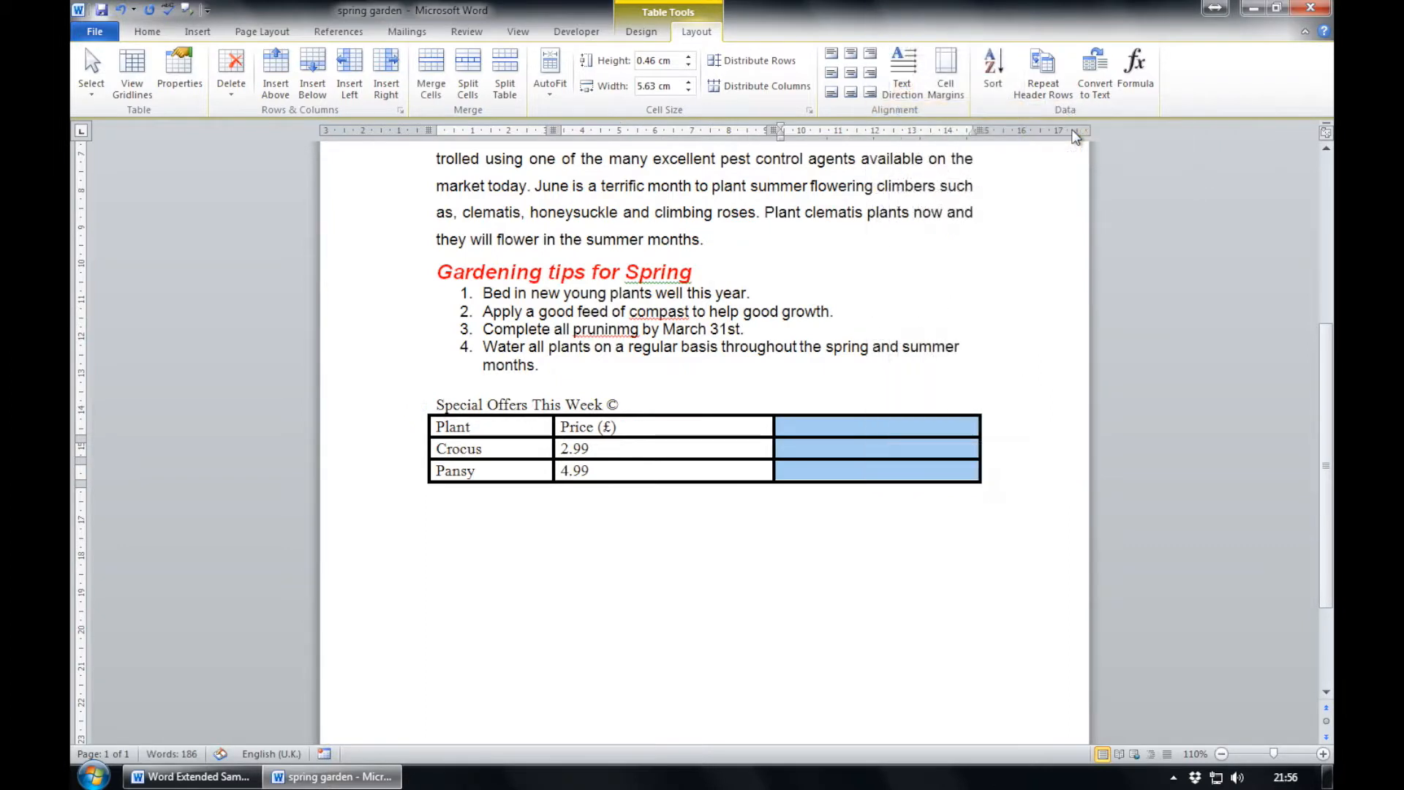
# - Enter the heading "Sale Price" in the top cell of the new empty column
pyautogui.click(846, 422)
pyautogui.write('Sa')
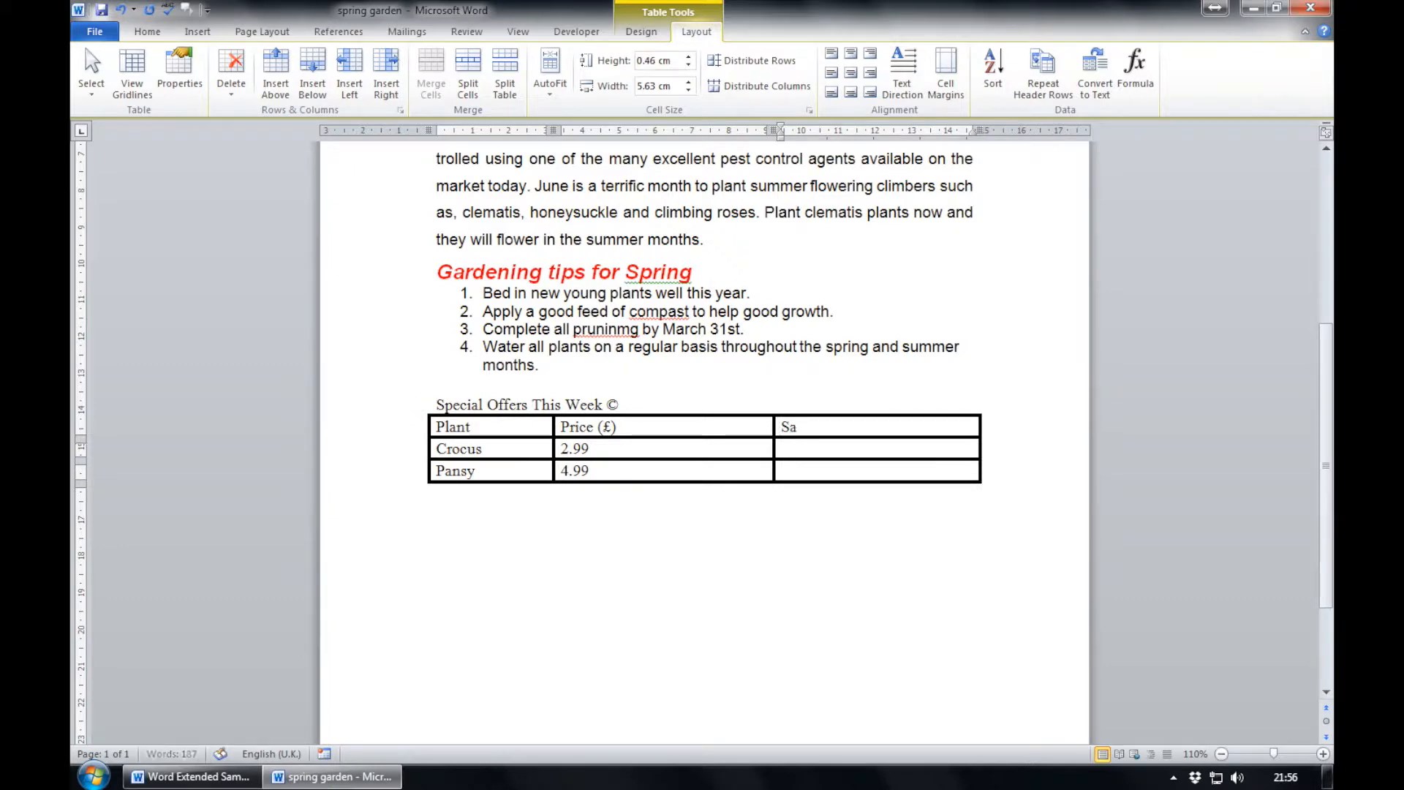
pyautogui.write('le Price')
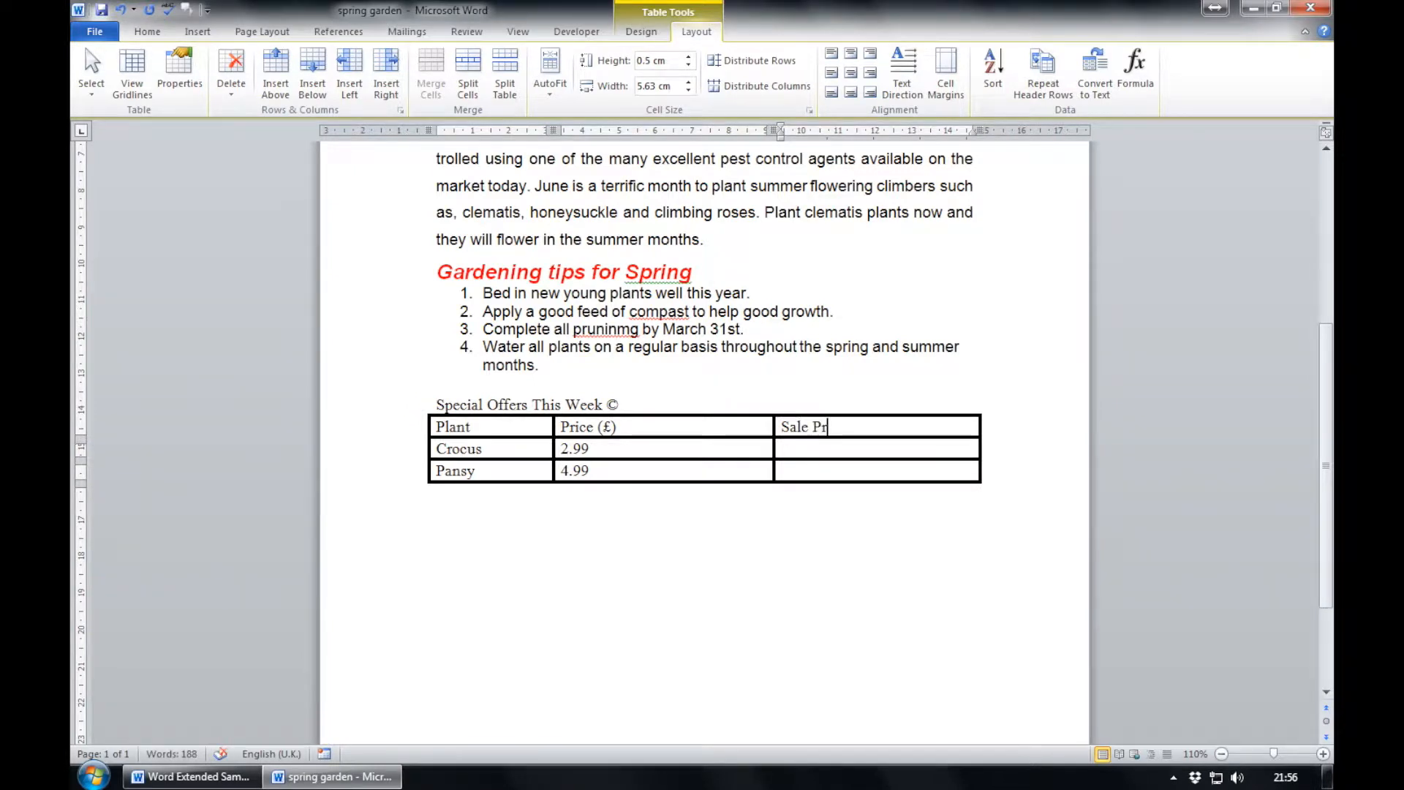
pyautogui.click(828, 517)
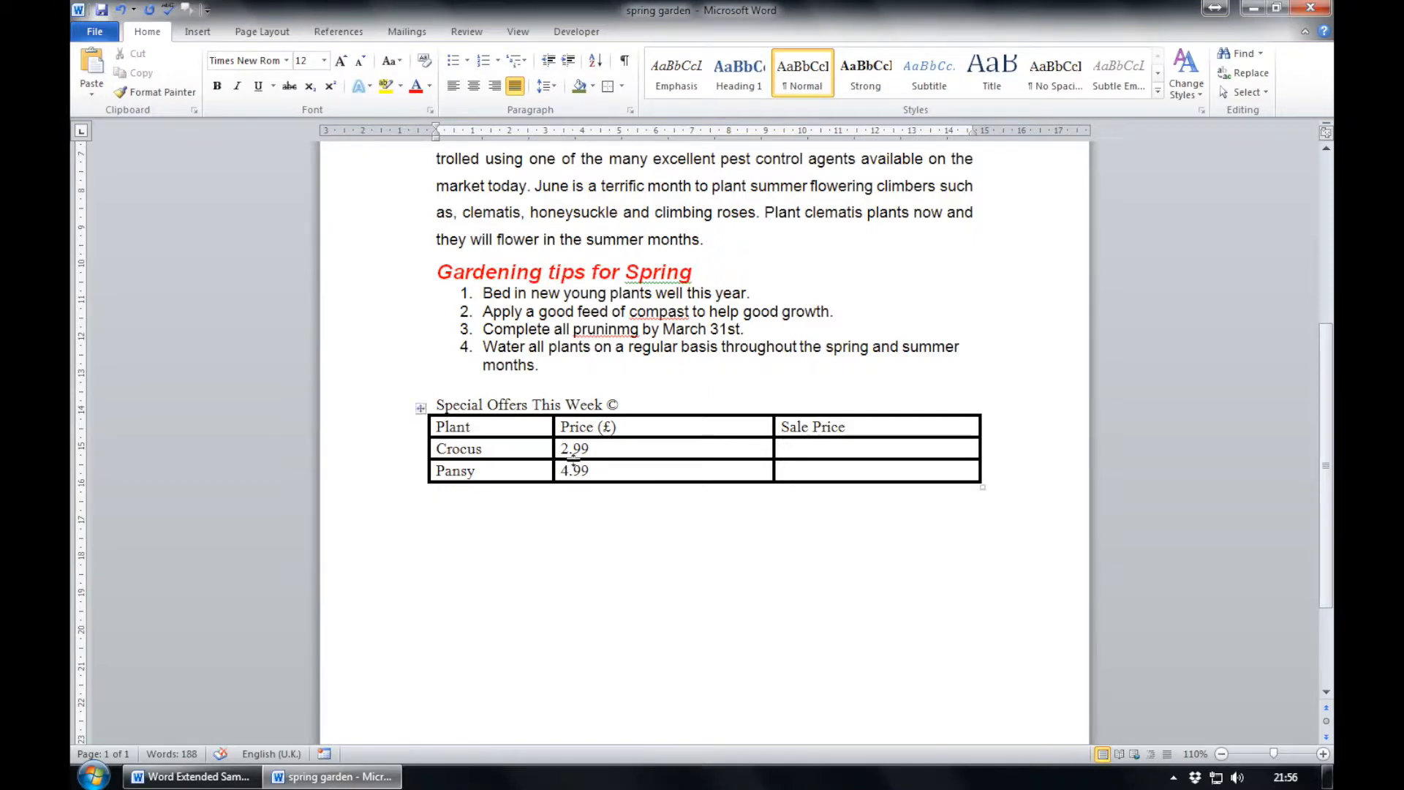
# - Set the height of the special offers table's heading row to exactly 1 cm
pyautogui.moveTo(444, 427); pyautogui.dragTo(857, 432)
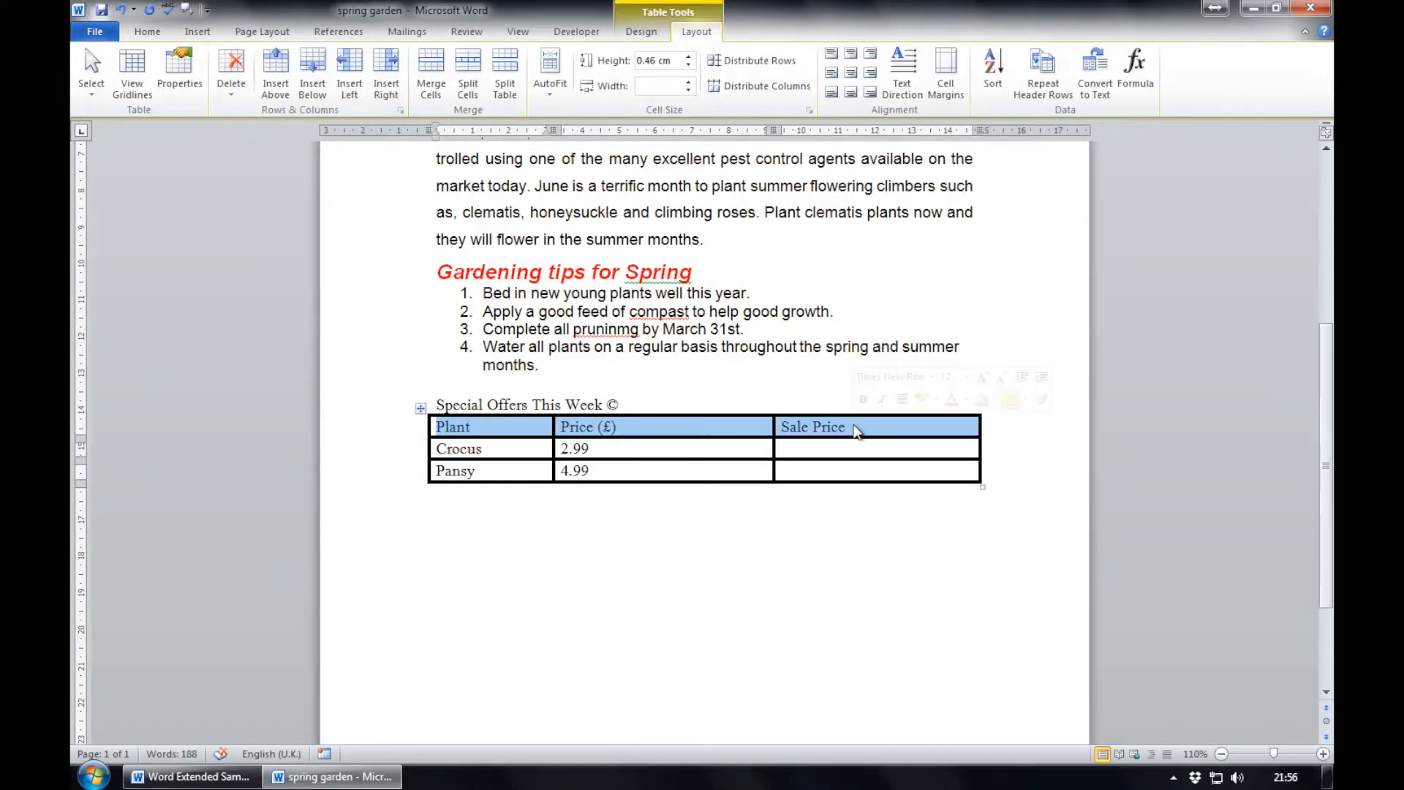
pyautogui.click(855, 426)
pyautogui.rightClick(855, 426)
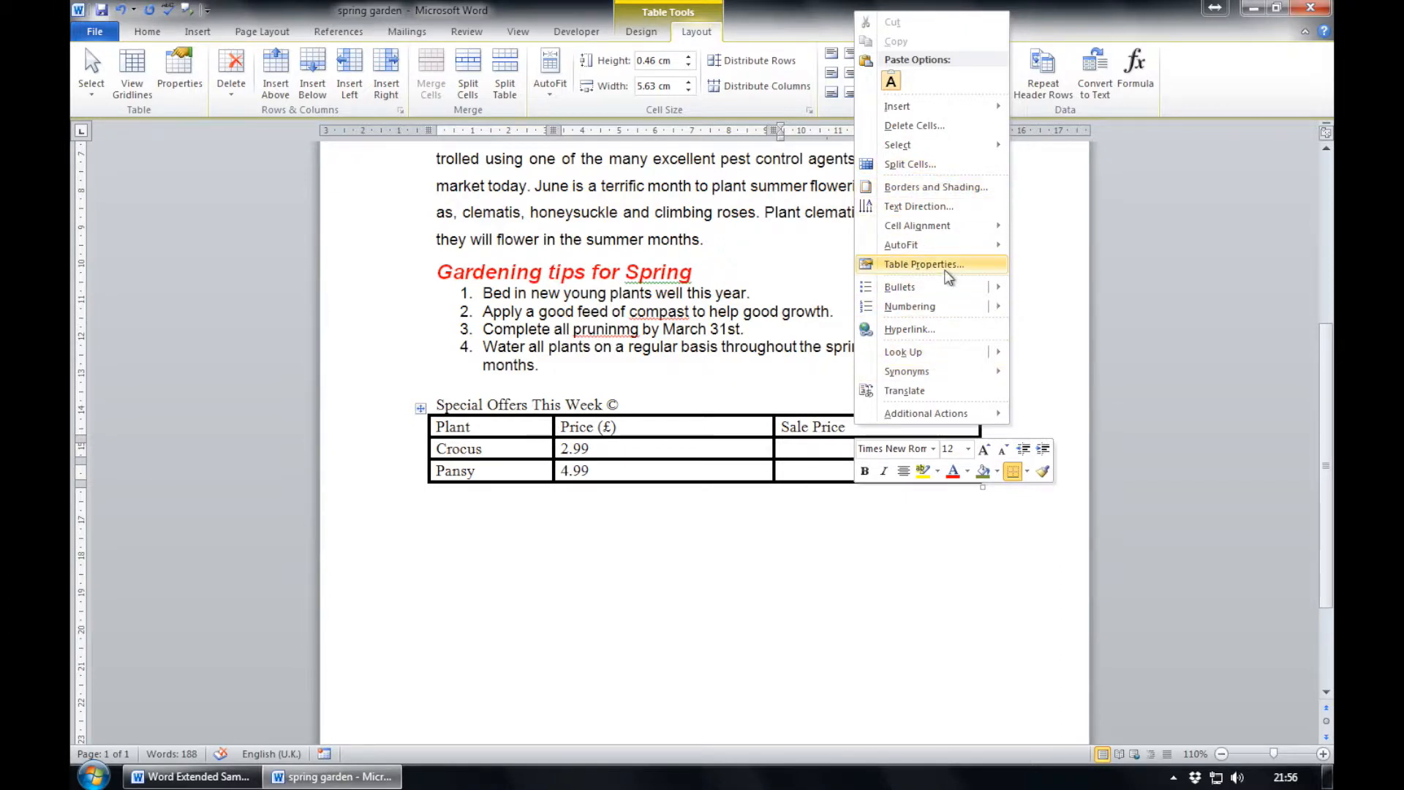
pyautogui.click(948, 267)
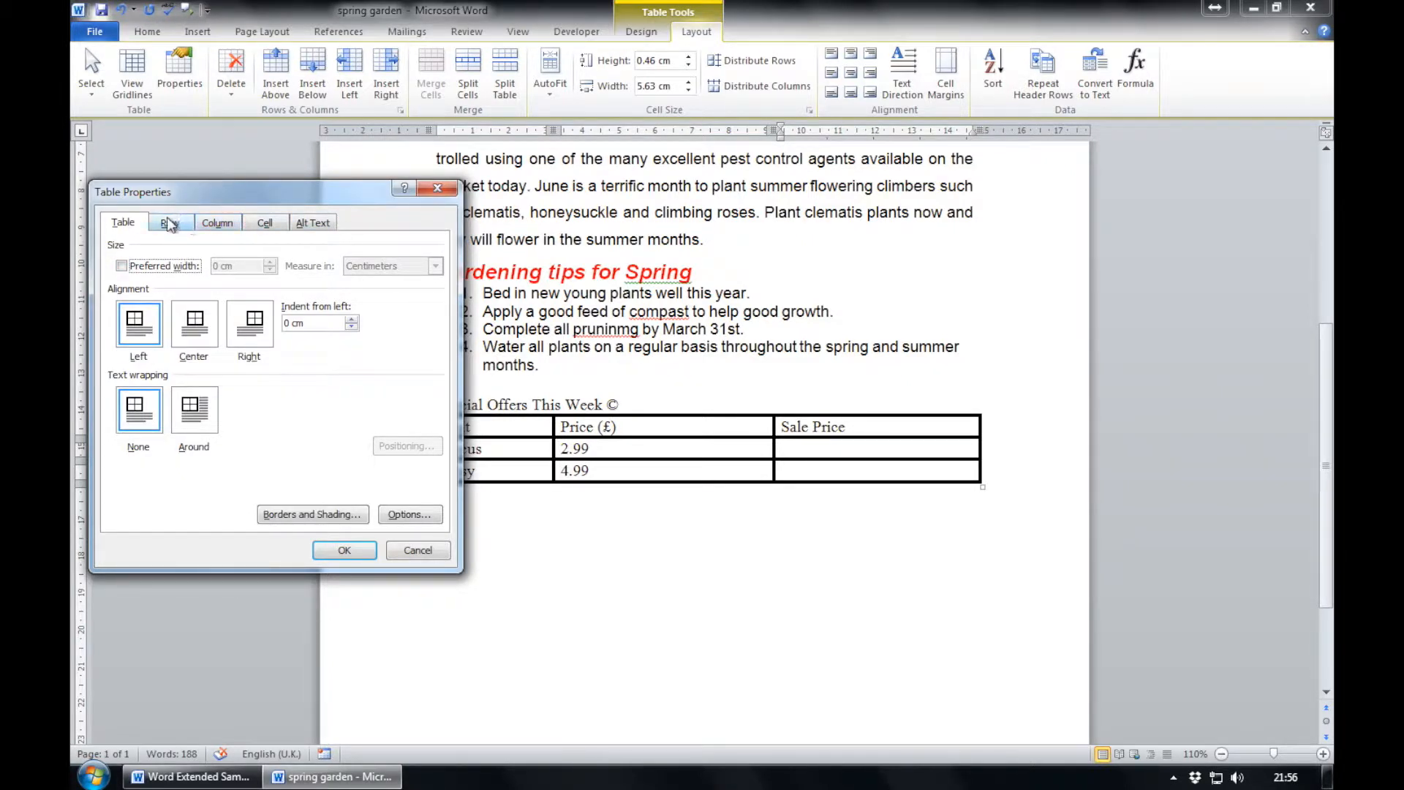
pyautogui.click(169, 225)
pyautogui.click(138, 280)
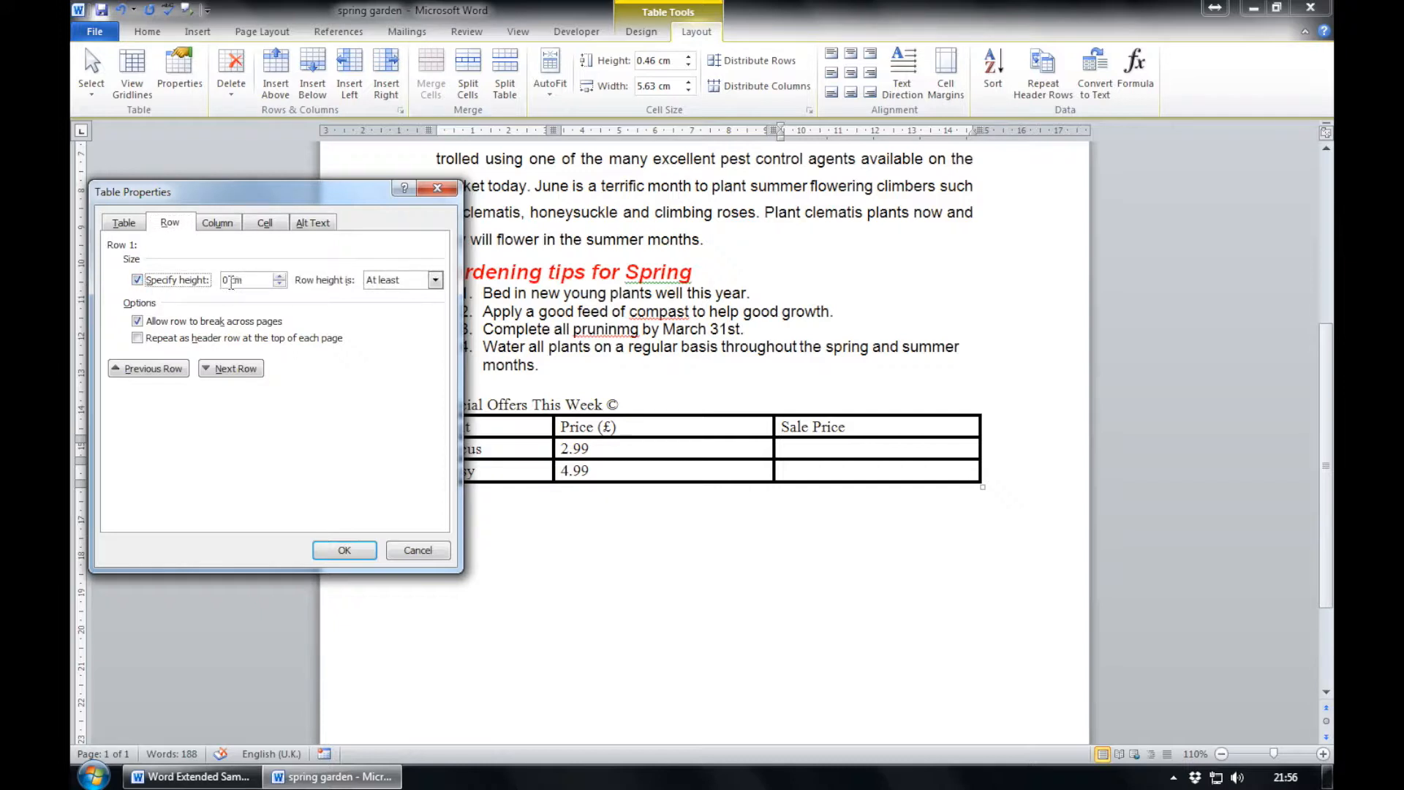
pyautogui.click(435, 280)
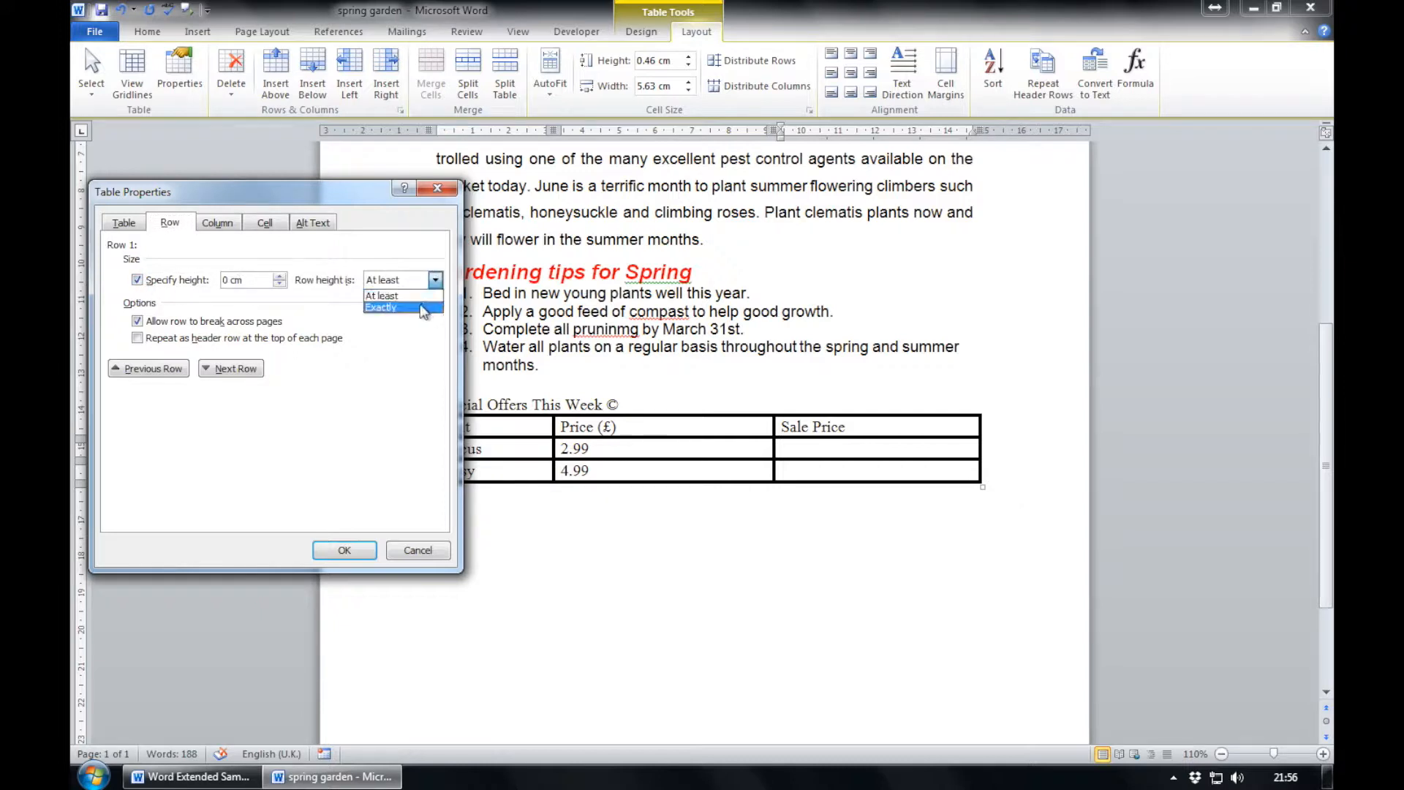
pyautogui.click(424, 308)
pyautogui.click(233, 280)
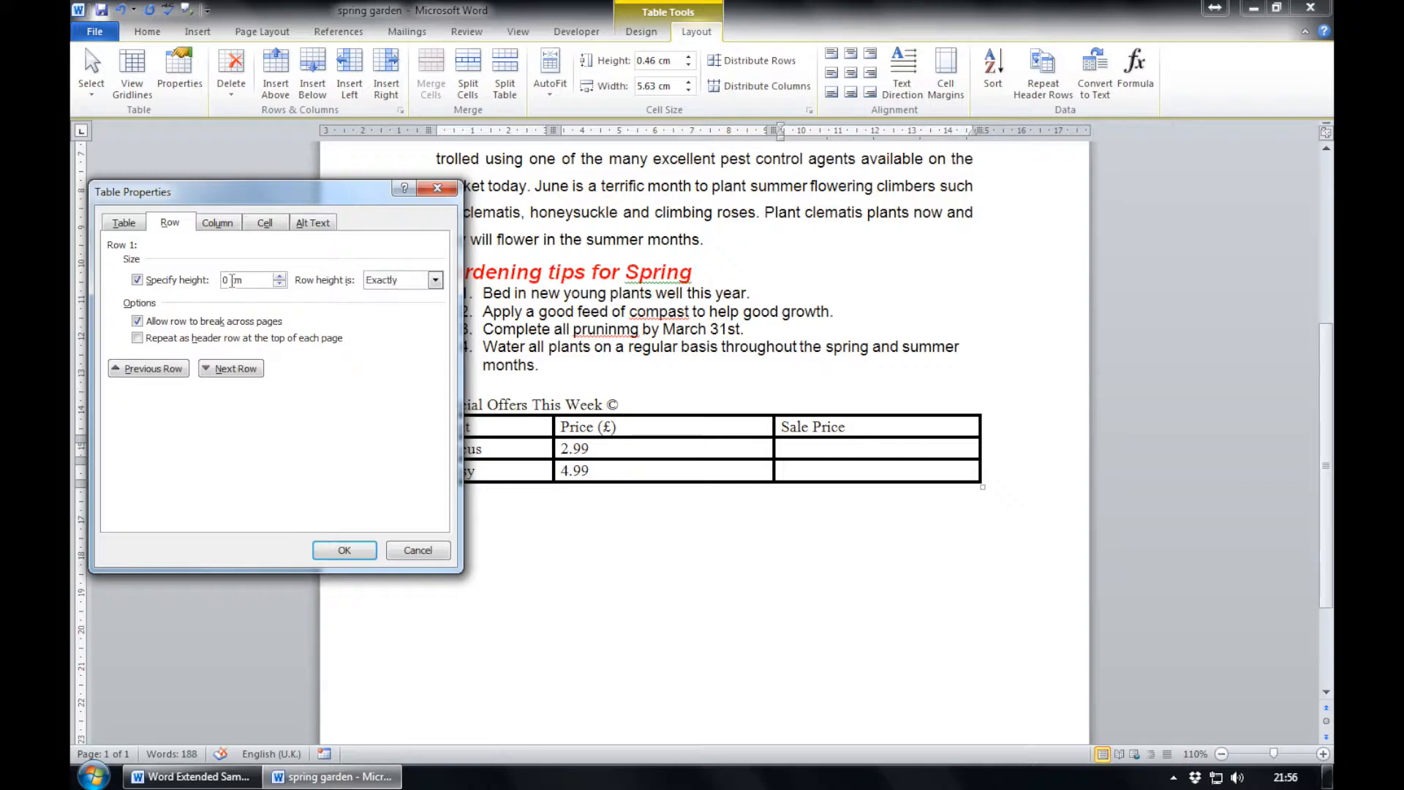
pyautogui.press('BackSpace')
pyautogui.click(343, 550)
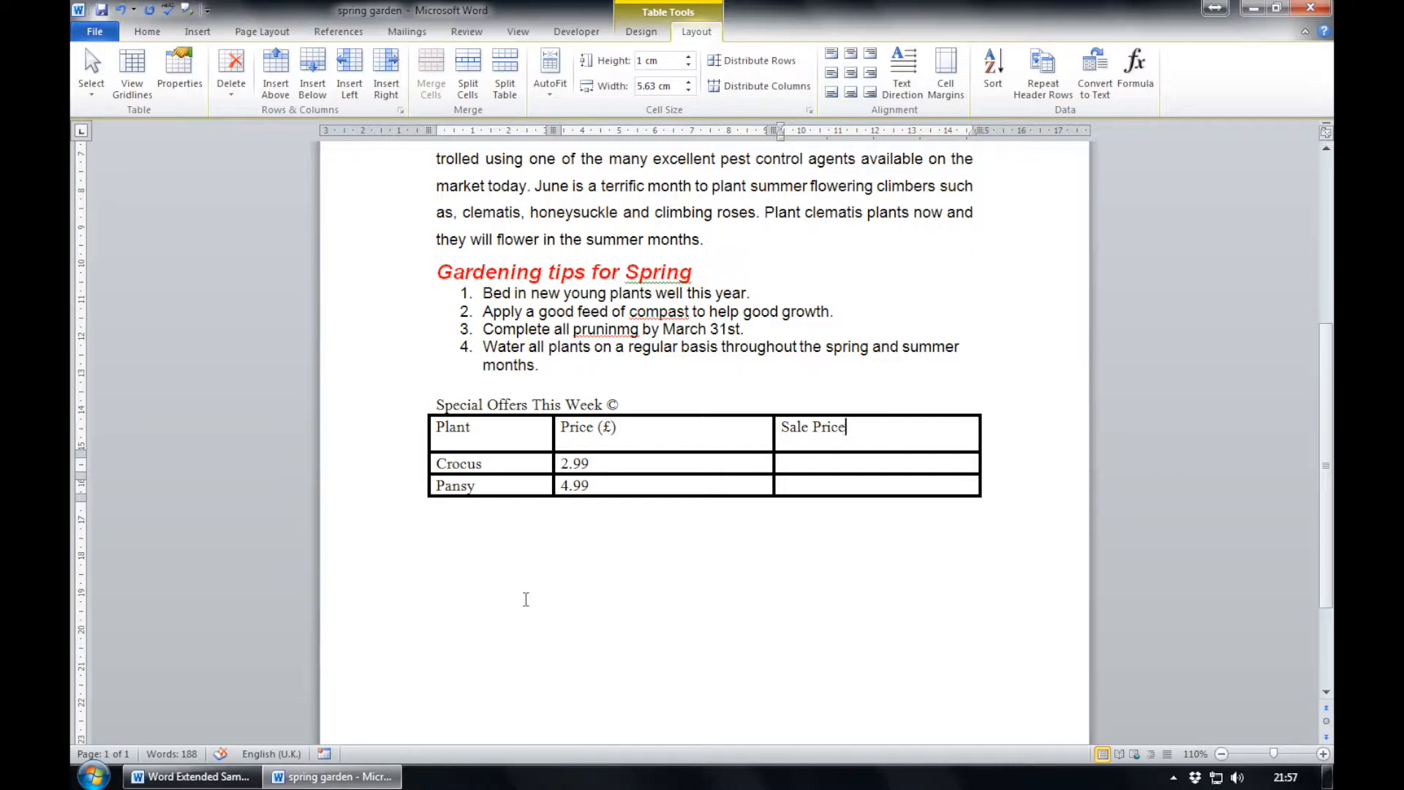
# - Shade the heading row of the special offers table dark olive green
pyautogui.moveTo(880, 430); pyautogui.dragTo(550, 431)
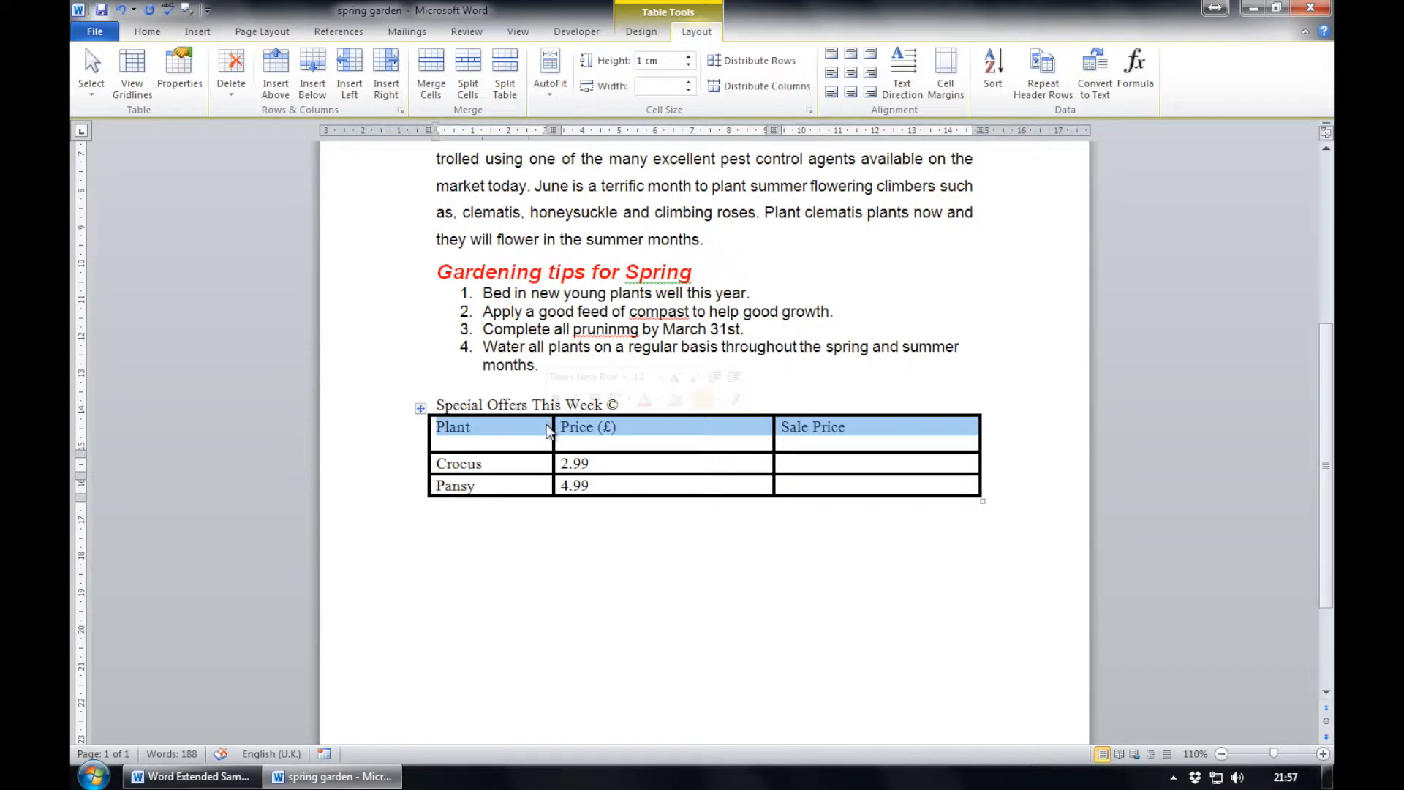
pyautogui.click(642, 32)
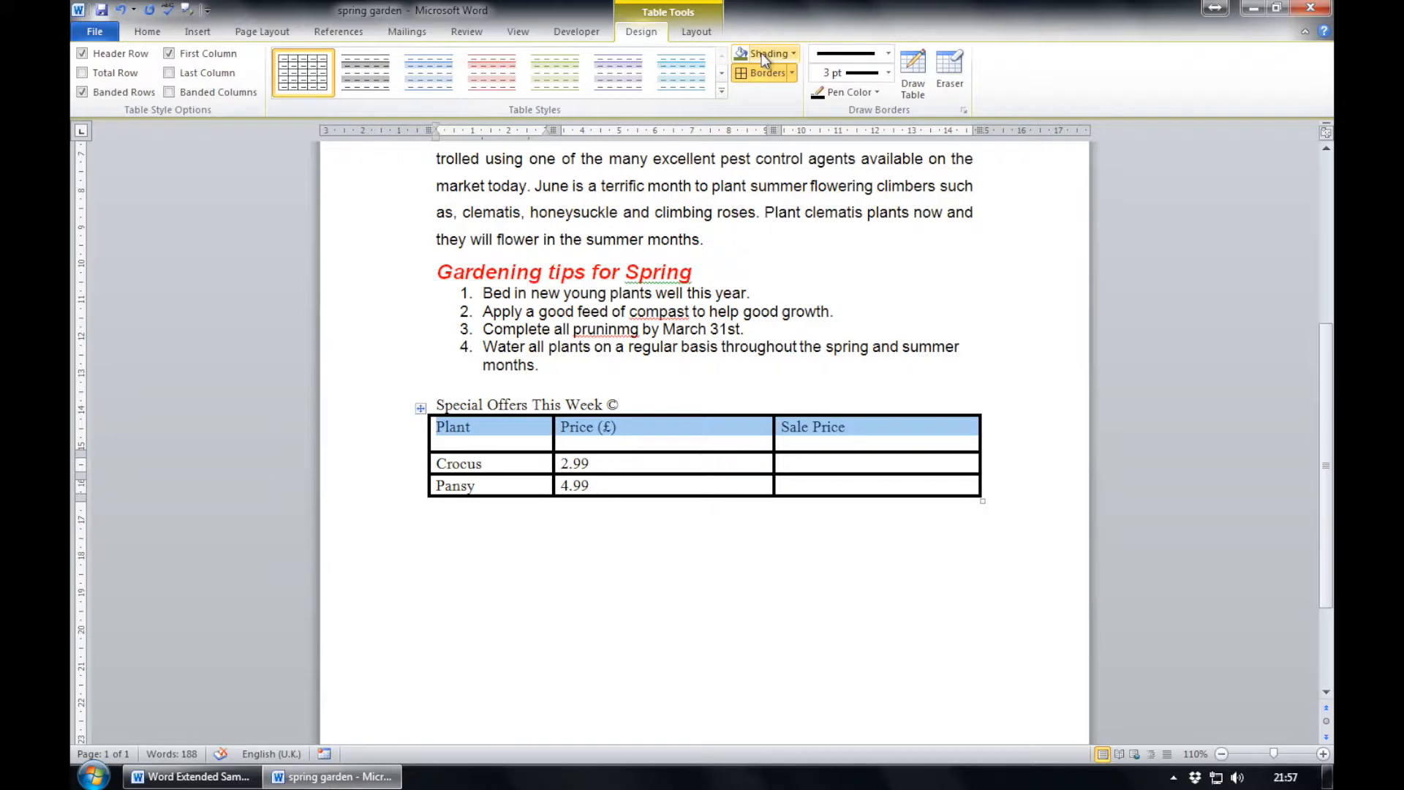
pyautogui.click(792, 53)
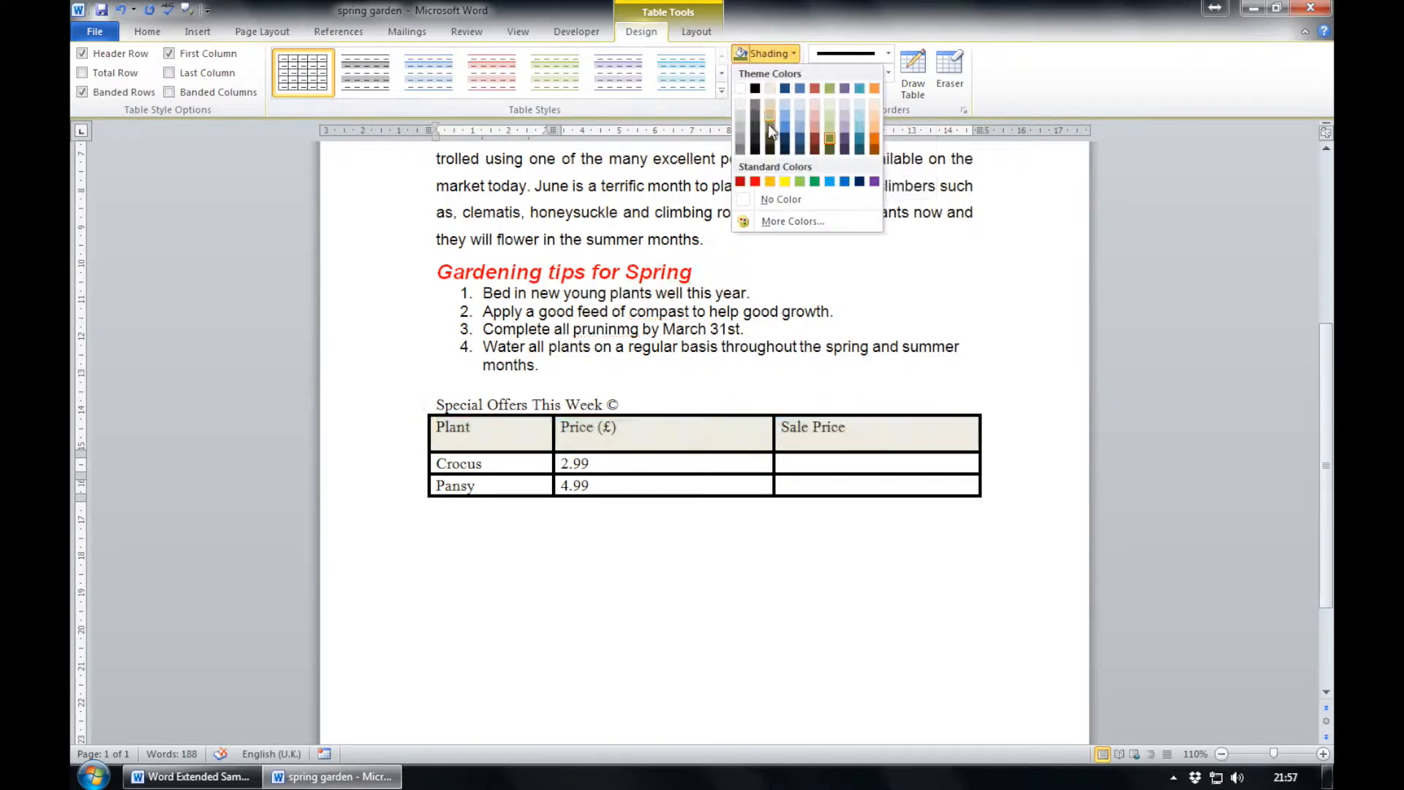
pyautogui.click(828, 135)
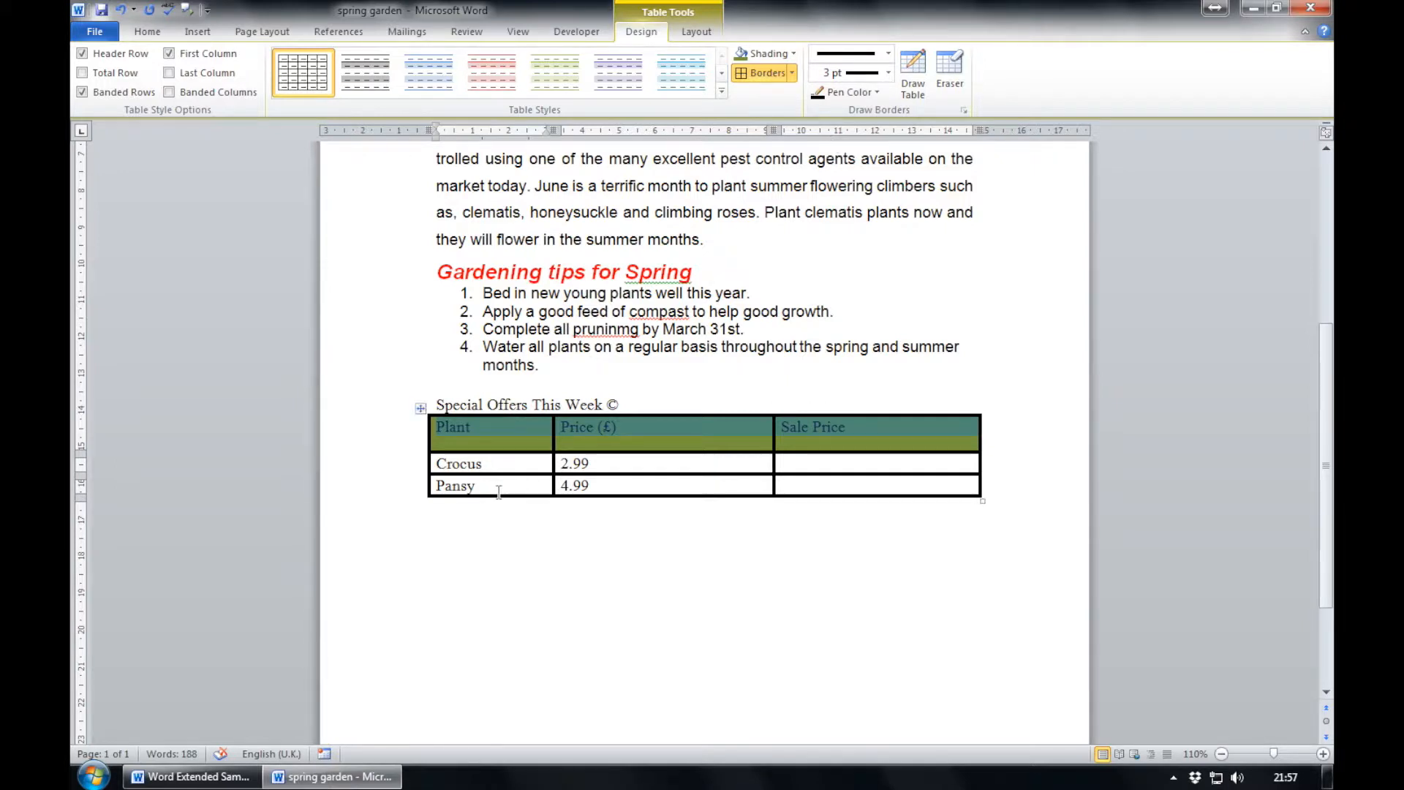
# - Change the font colour of the plant names Crocus and Pansy to red
pyautogui.moveTo(498, 491); pyautogui.dragTo(443, 472)
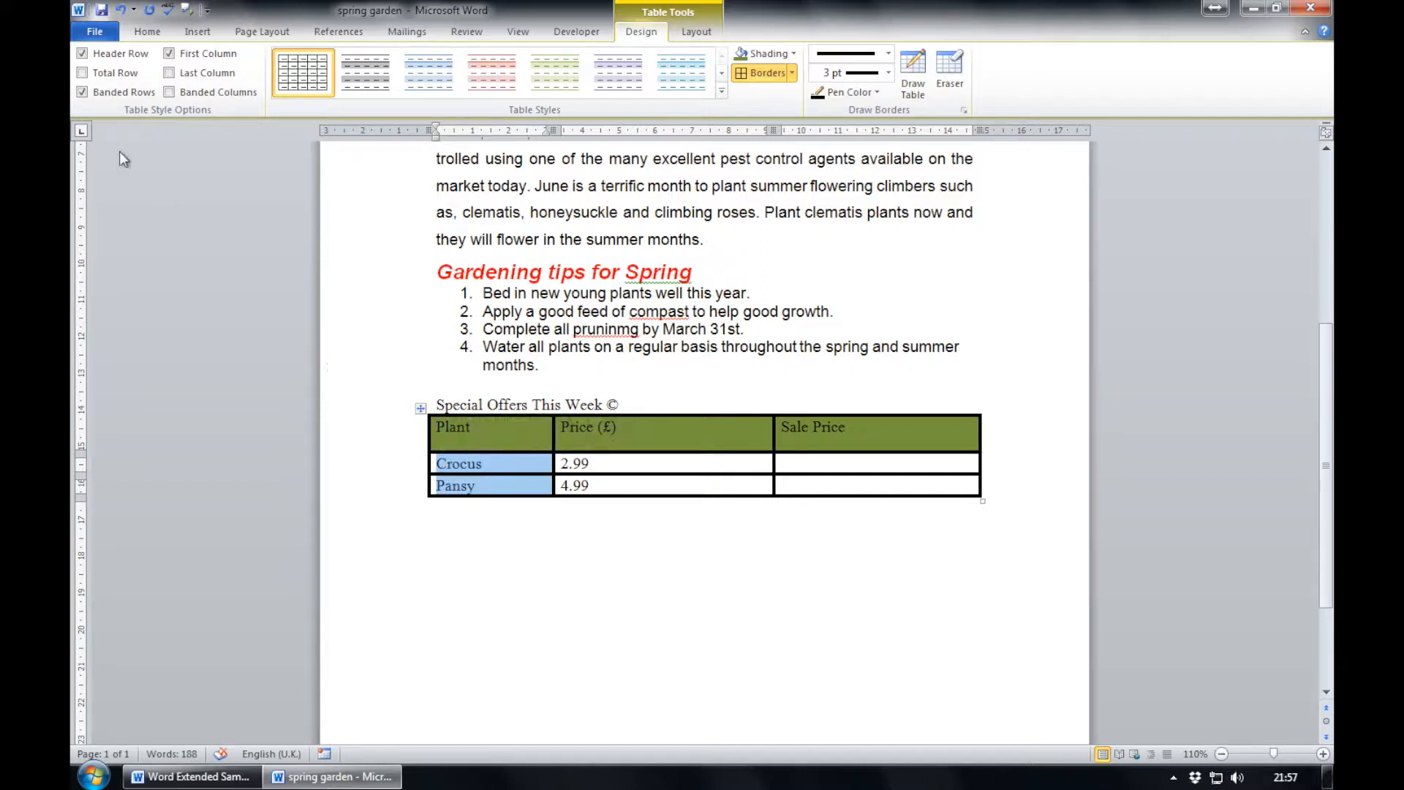
pyautogui.click(147, 33)
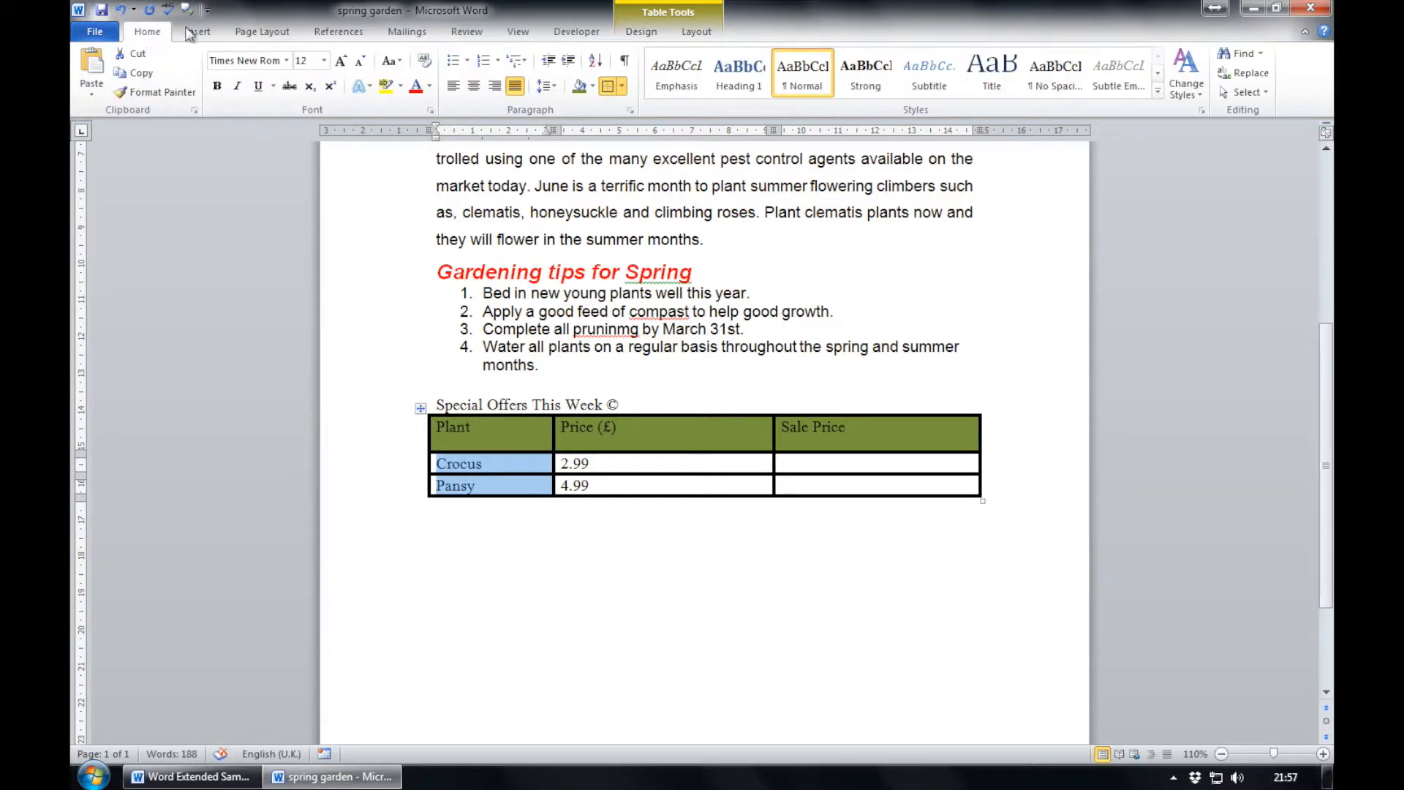
pyautogui.click(420, 87)
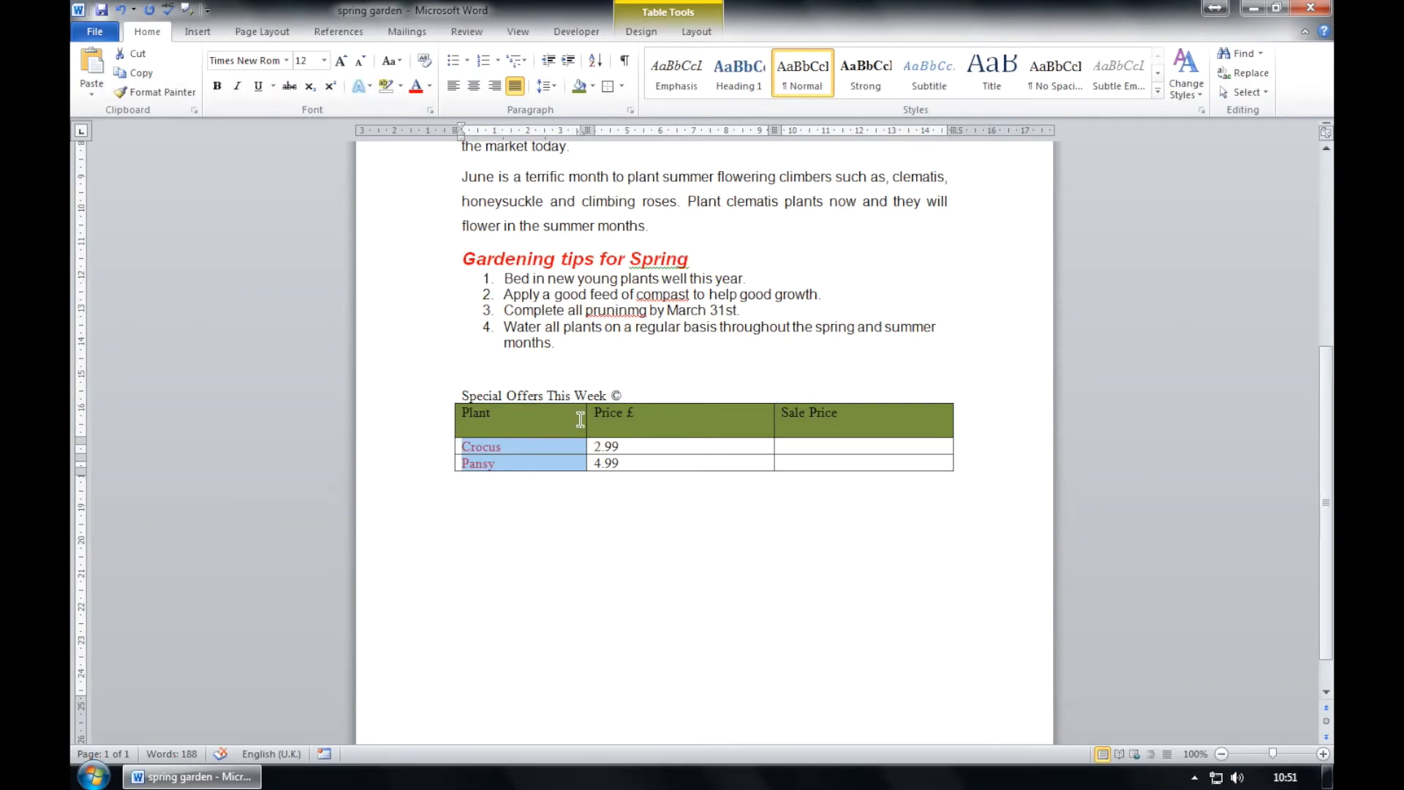
pyautogui.click(541, 532)
# - Insert a Simple Text Box and place it just below the table, aligned with its left edge, about 4.42 cm high and 6.03 cm wide
pyautogui.click(513, 493)
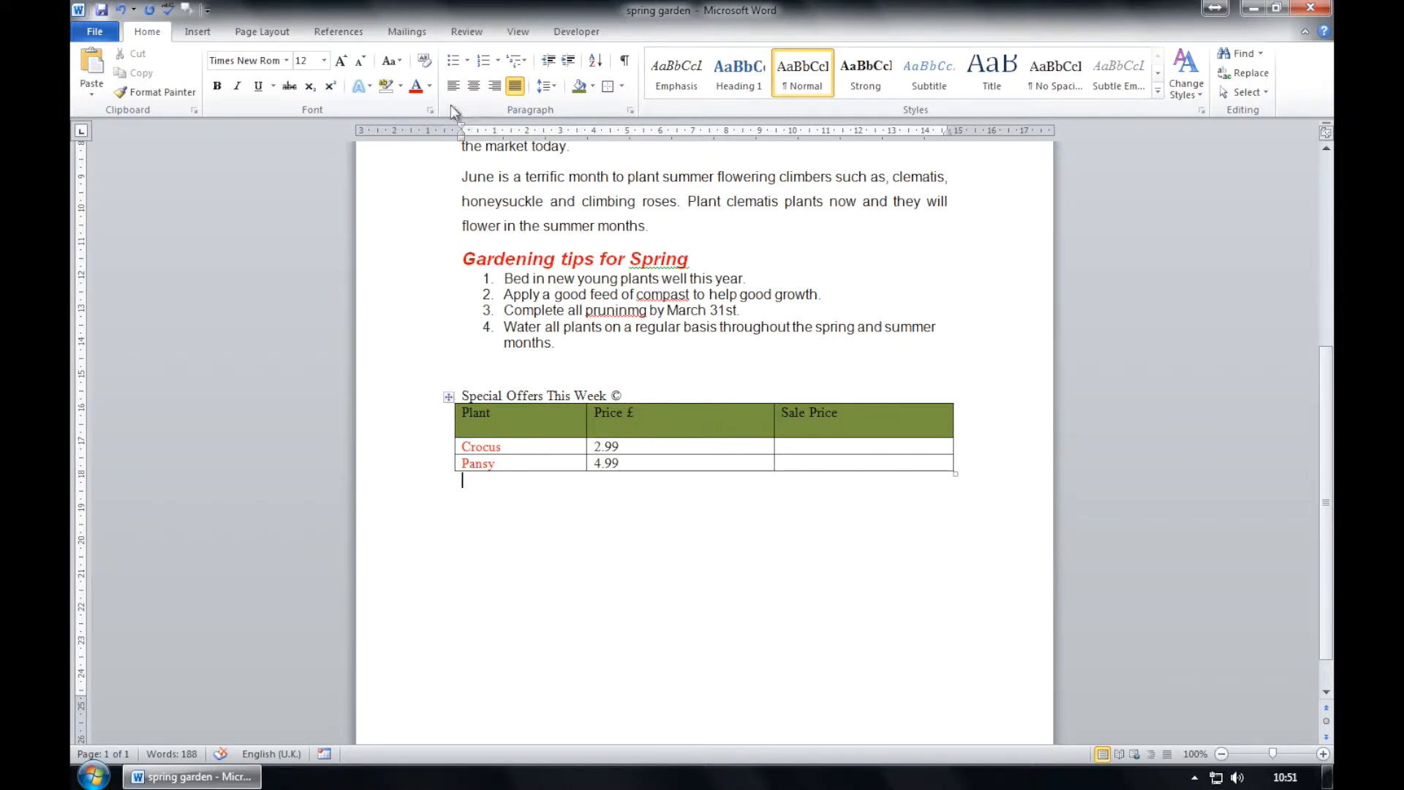
pyautogui.click(195, 36)
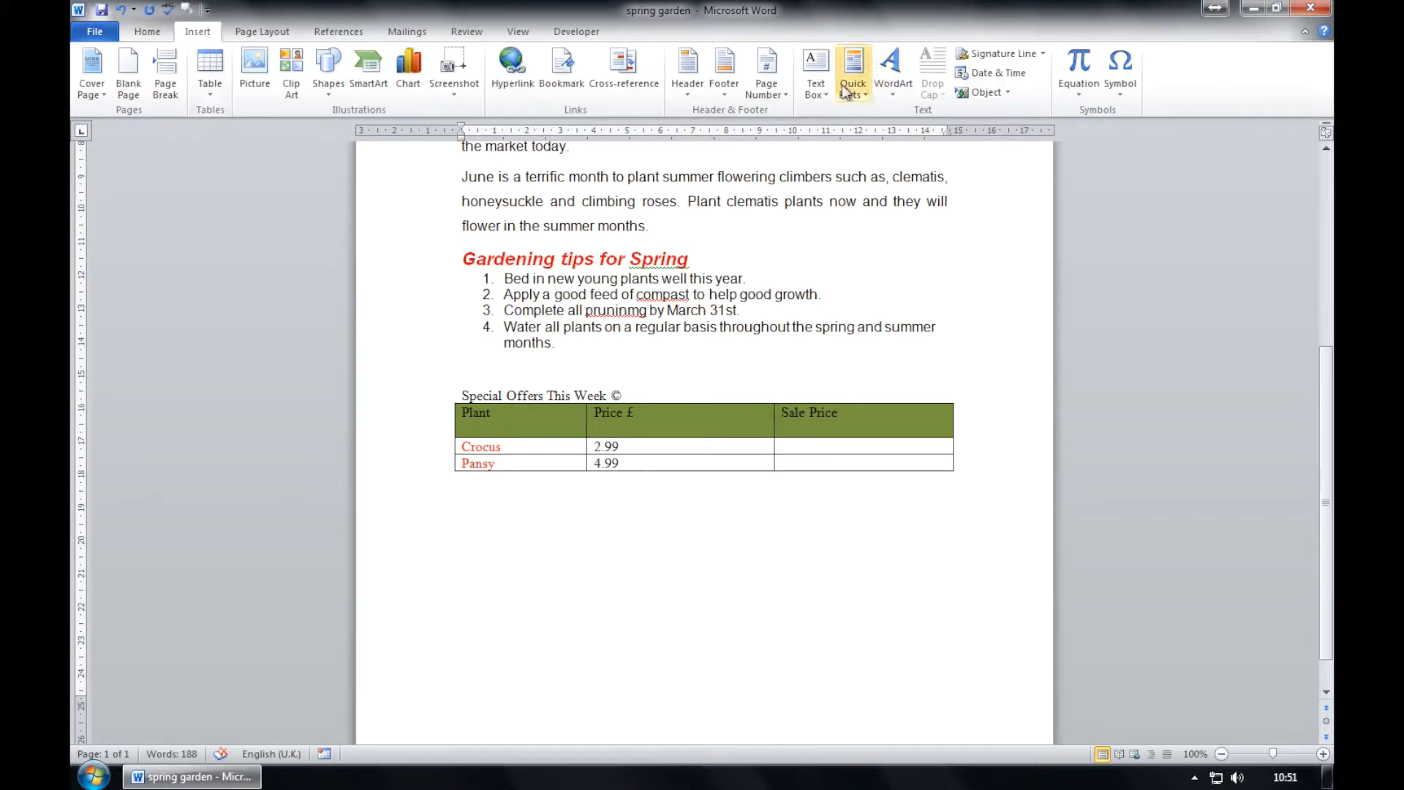
pyautogui.click(823, 82)
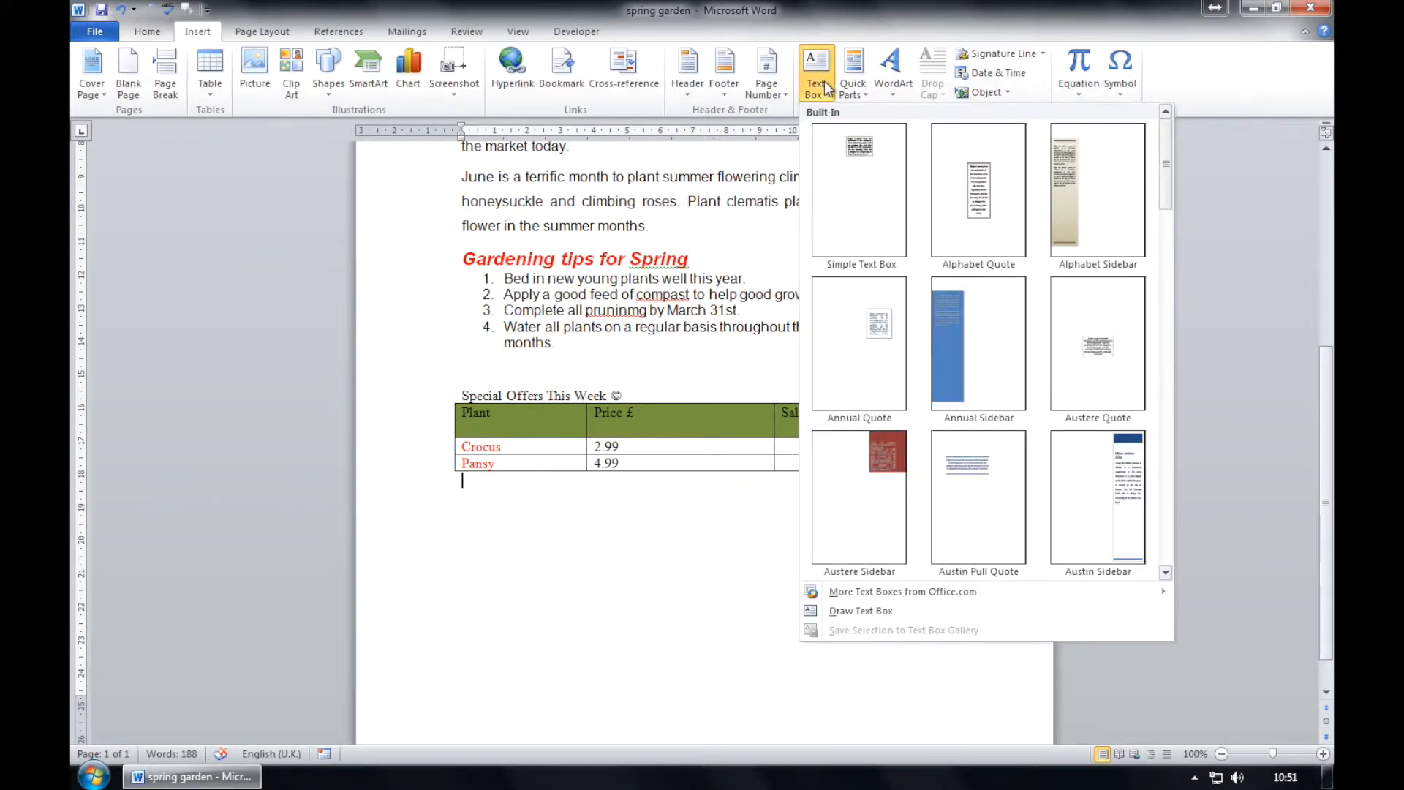
pyautogui.click(868, 220)
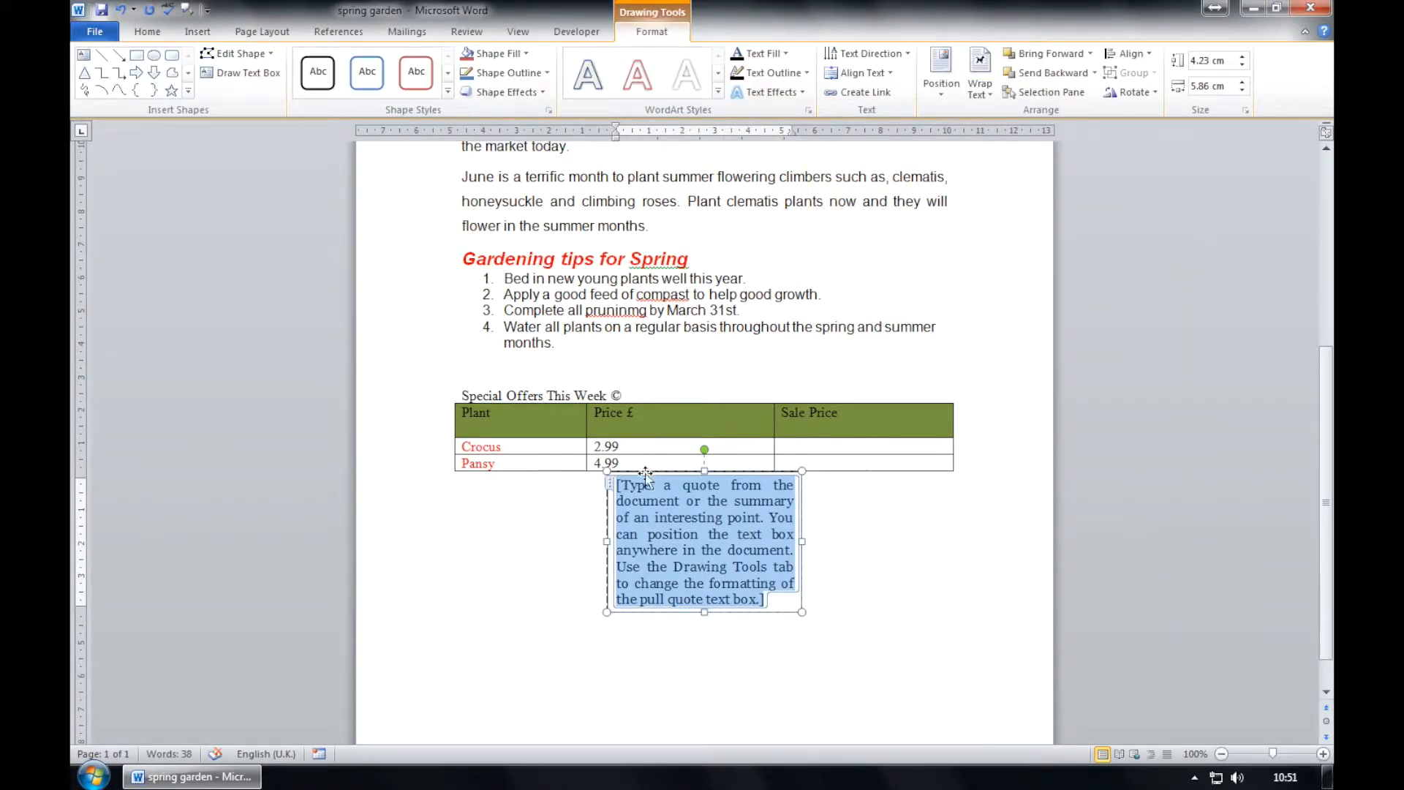
pyautogui.moveTo(645, 474); pyautogui.dragTo(492, 482)
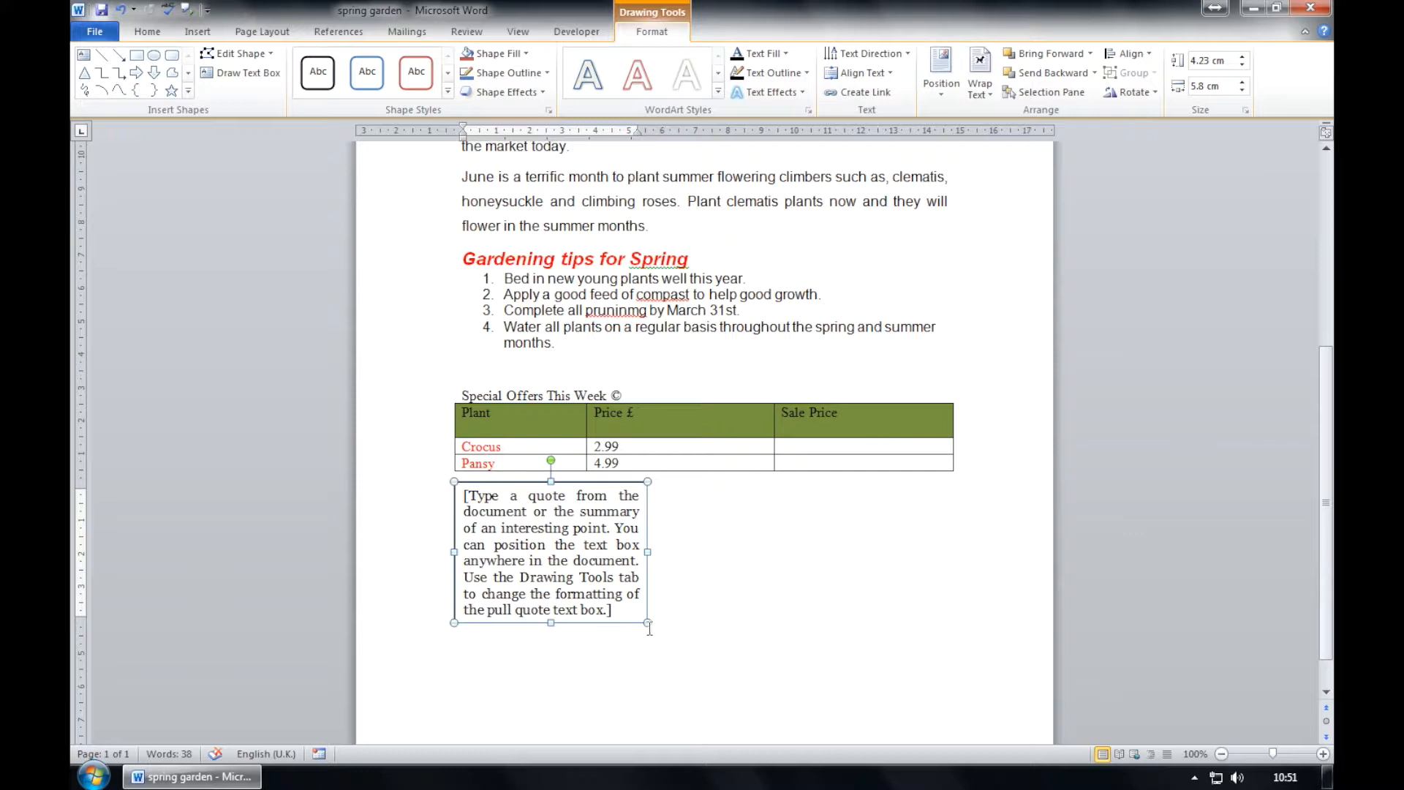
pyautogui.moveTo(644, 622)
pyautogui.mouseDown()
pyautogui.moveTo(677, 577)
pyautogui.moveTo(683, 636)
pyautogui.moveTo(639, 614)
pyautogui.moveTo(691, 609)
pyautogui.moveTo(677, 645)
pyautogui.moveTo(655, 628)
pyautogui.mouseUp()
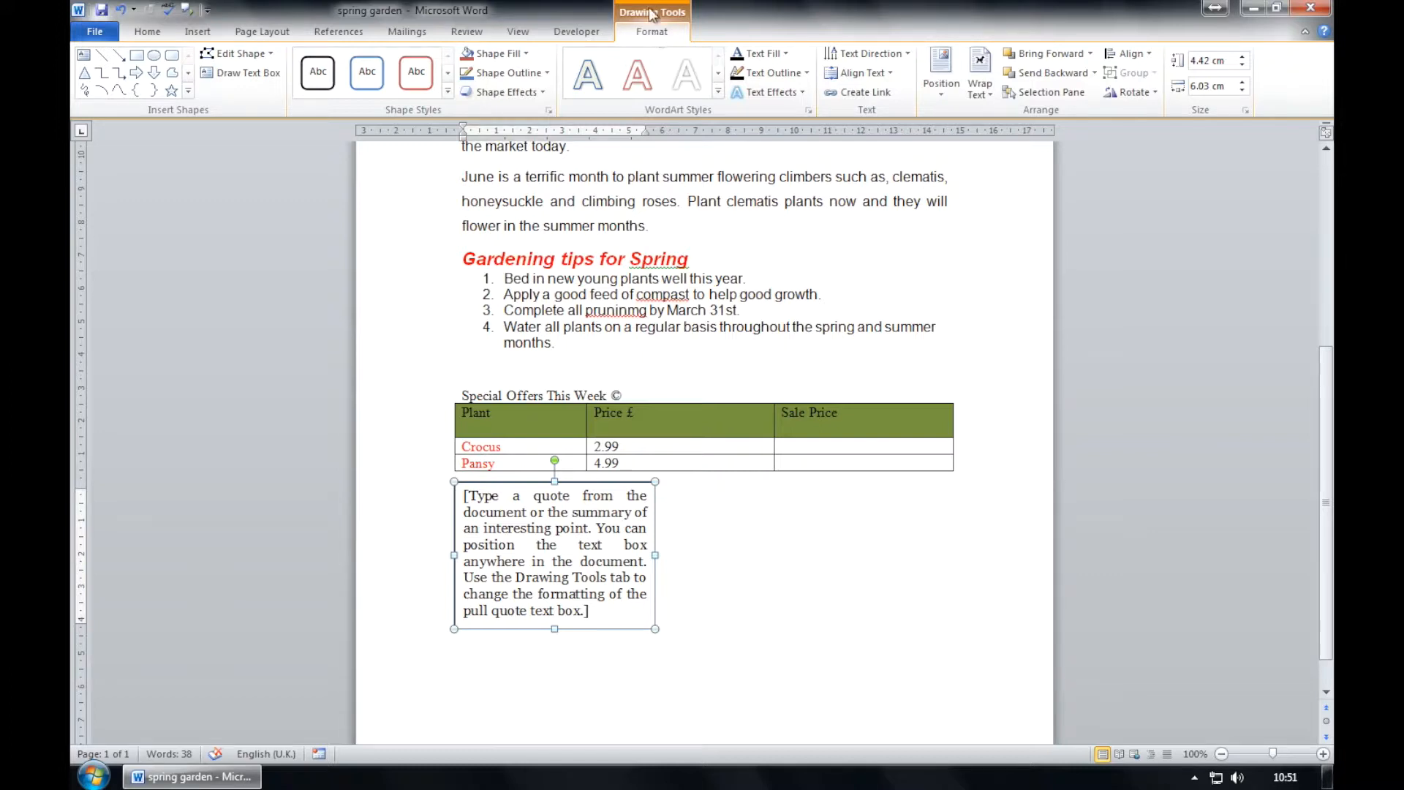
# - Set the text box's height to 4.1 cm and its width to 3.8 cm
pyautogui.click(1210, 65)
pyautogui.click(1207, 63)
pyautogui.press('BackSpace')
pyautogui.write('10')
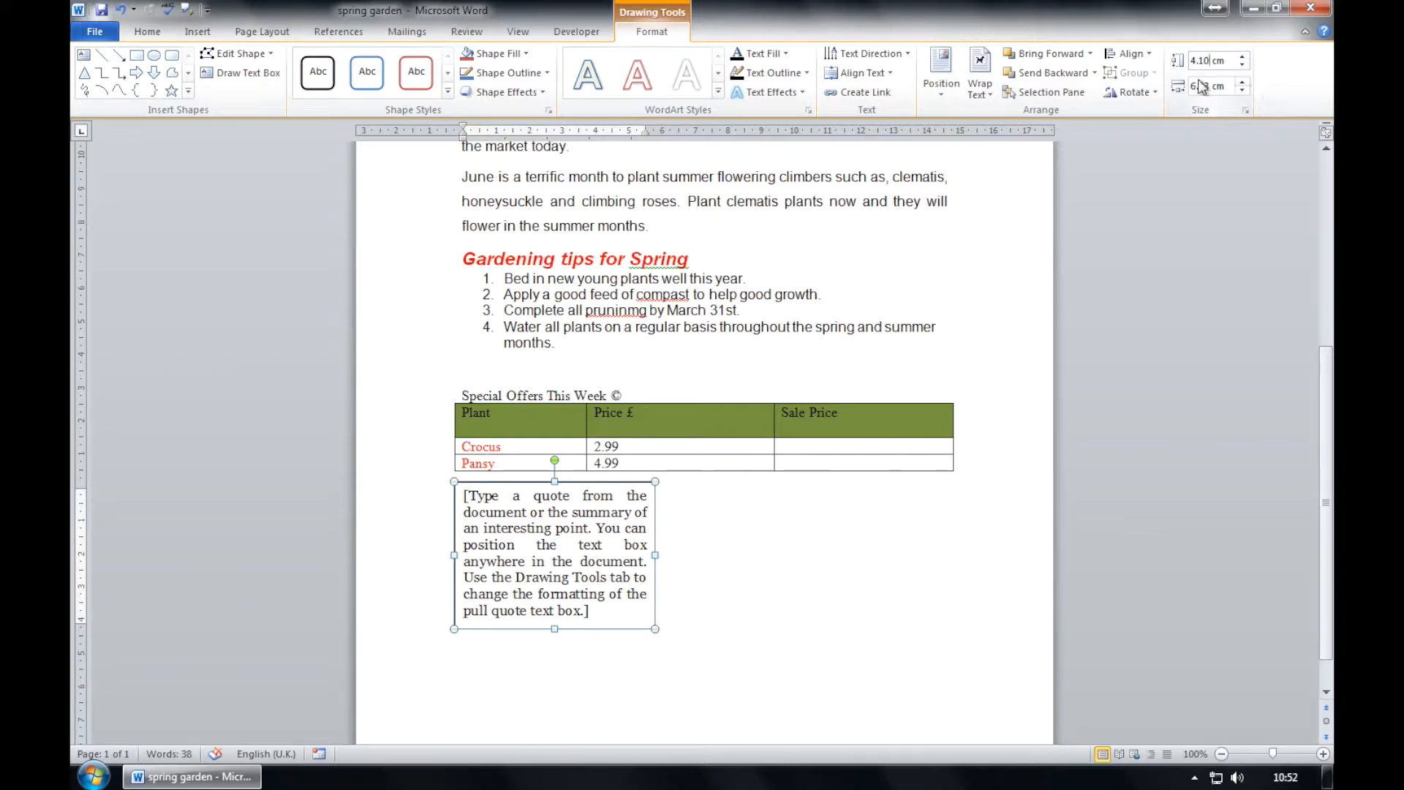
pyautogui.click(1234, 82)
pyautogui.click(1212, 86)
pyautogui.press('BackSpace')
pyautogui.press('BackSpace')
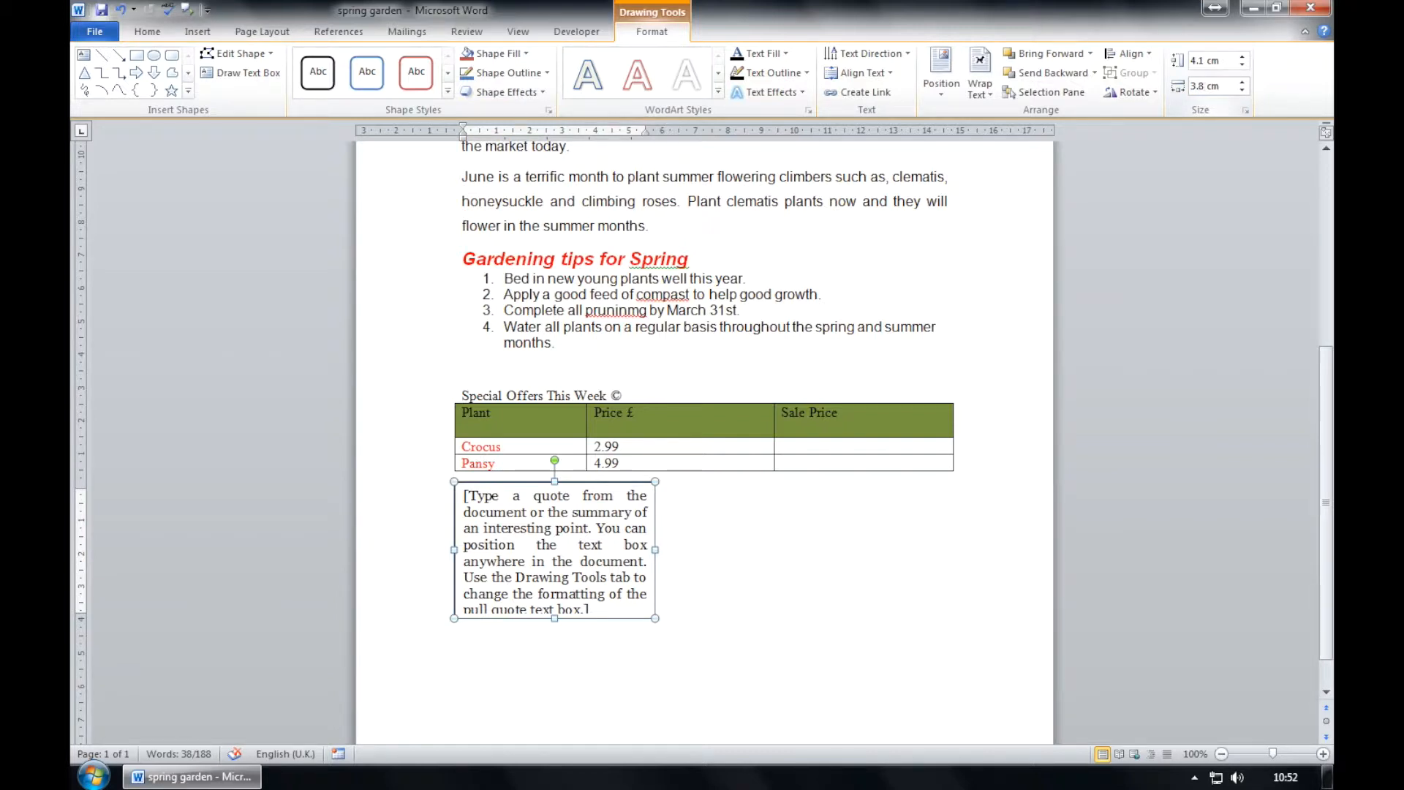
pyautogui.press('Return')
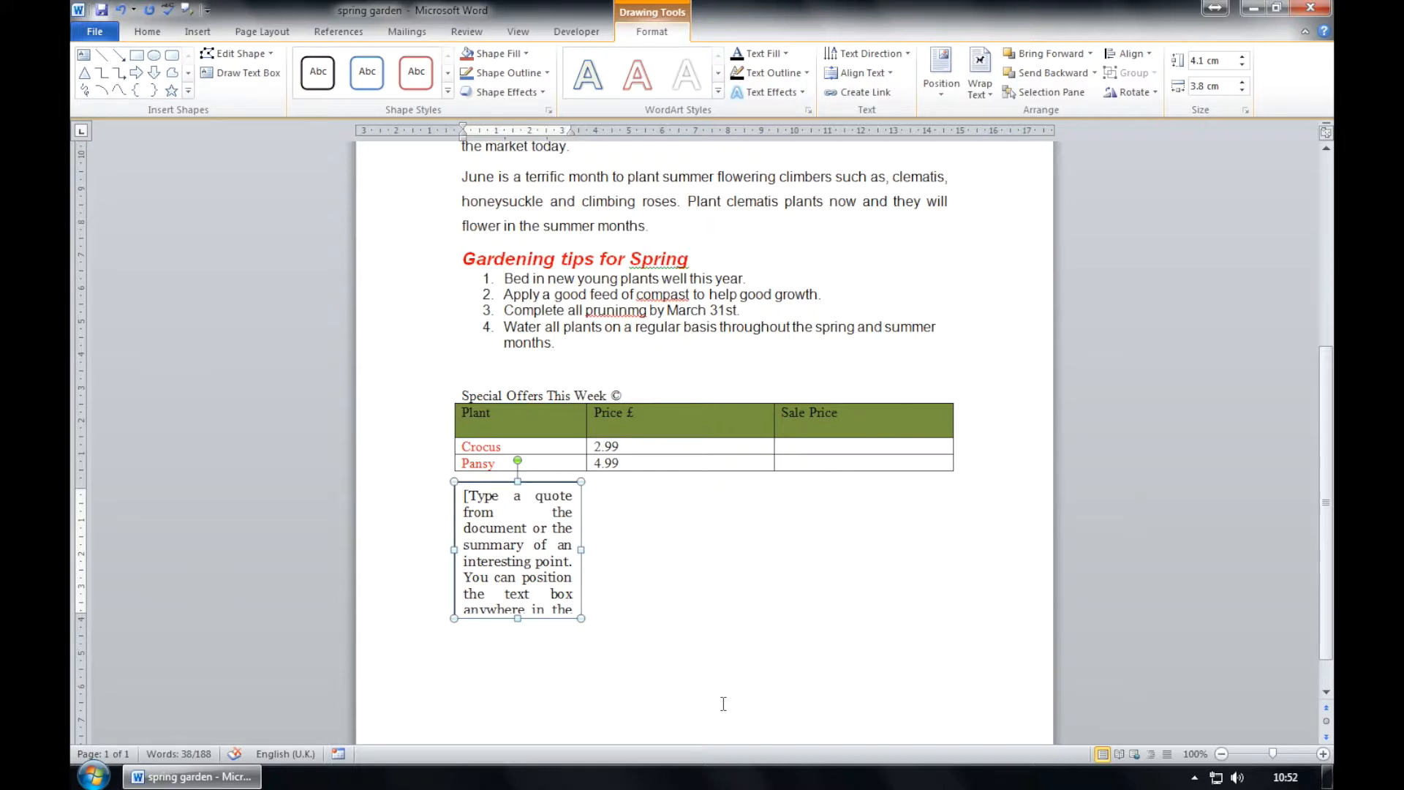
pyautogui.click(520, 533)
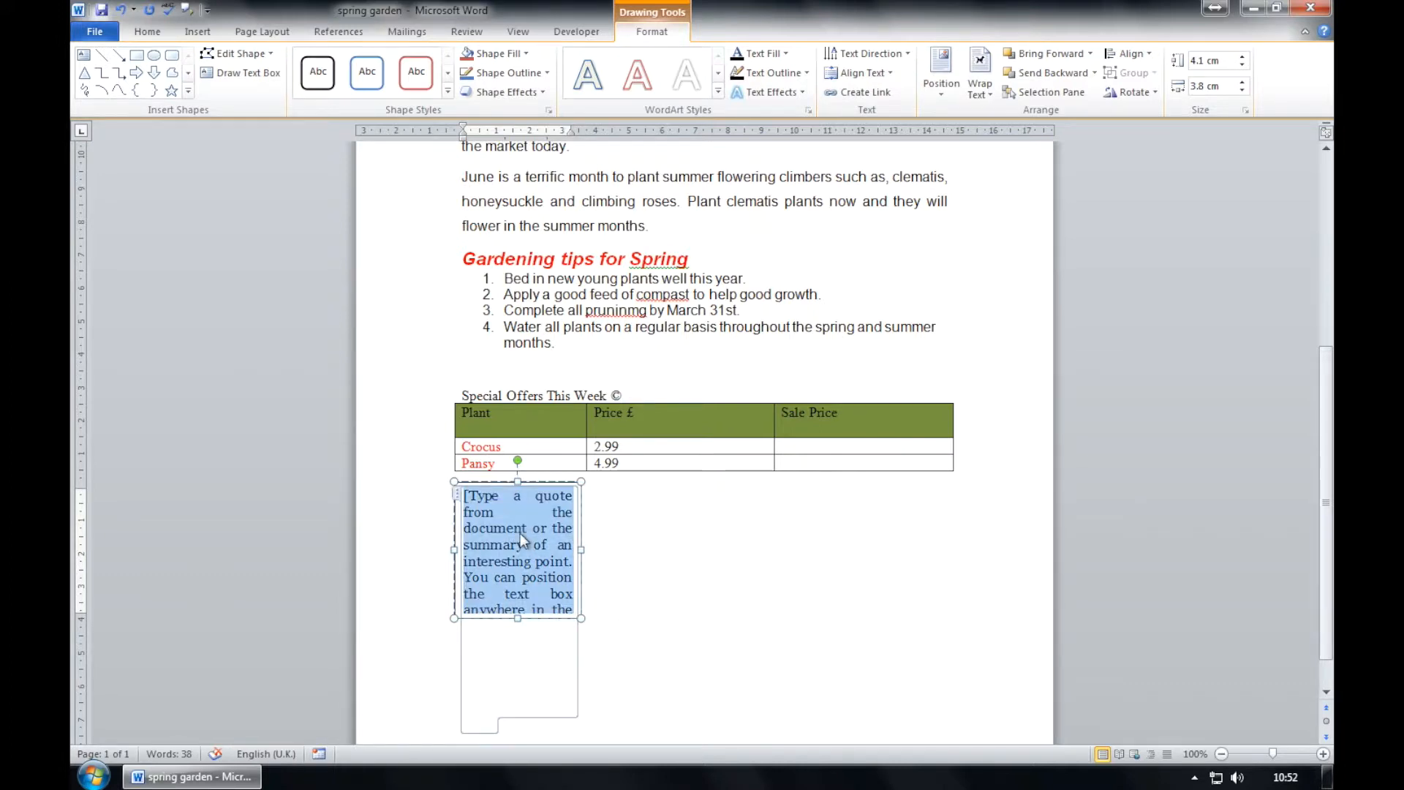
pyautogui.write('Why no')
pyautogui.write('t')
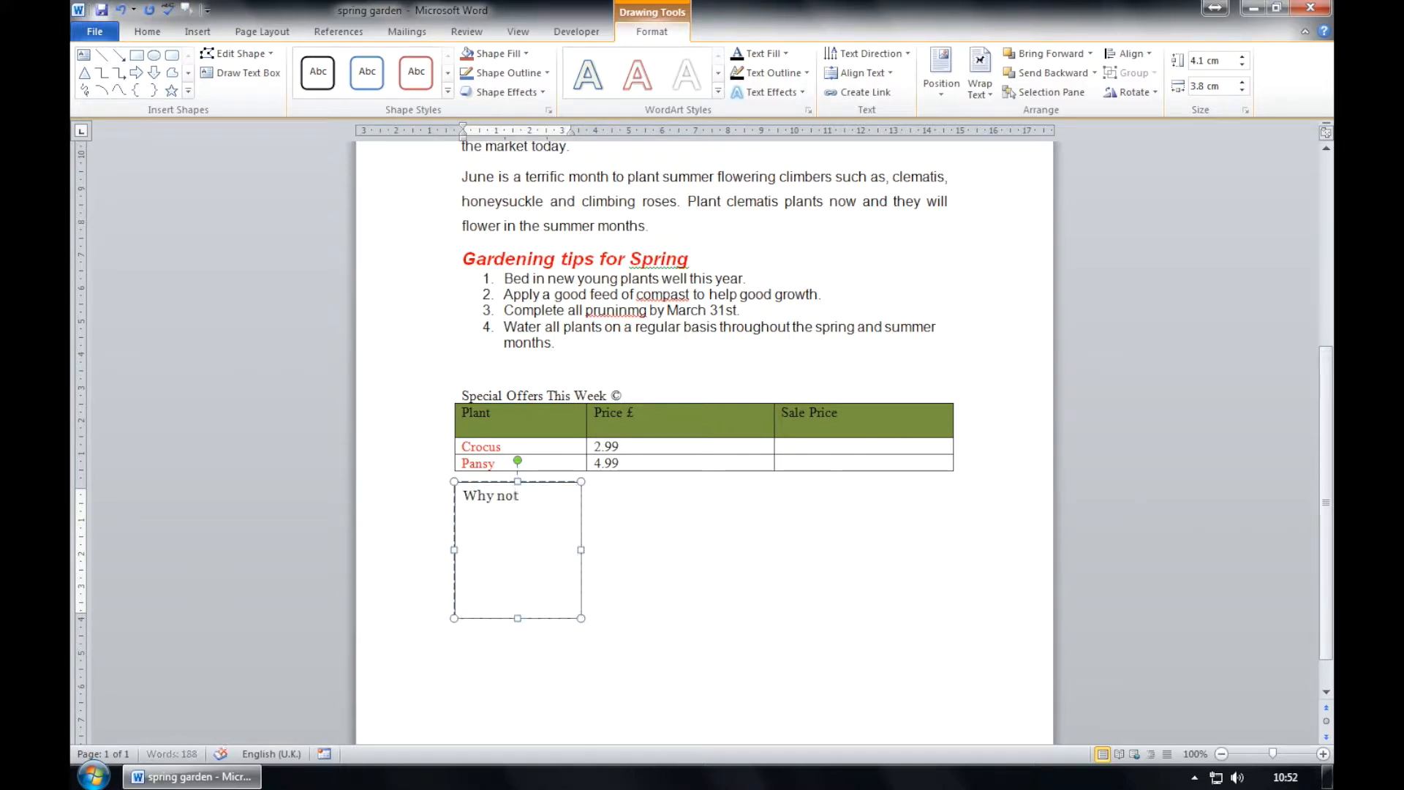
pyautogui.write(' visit our website to see som')
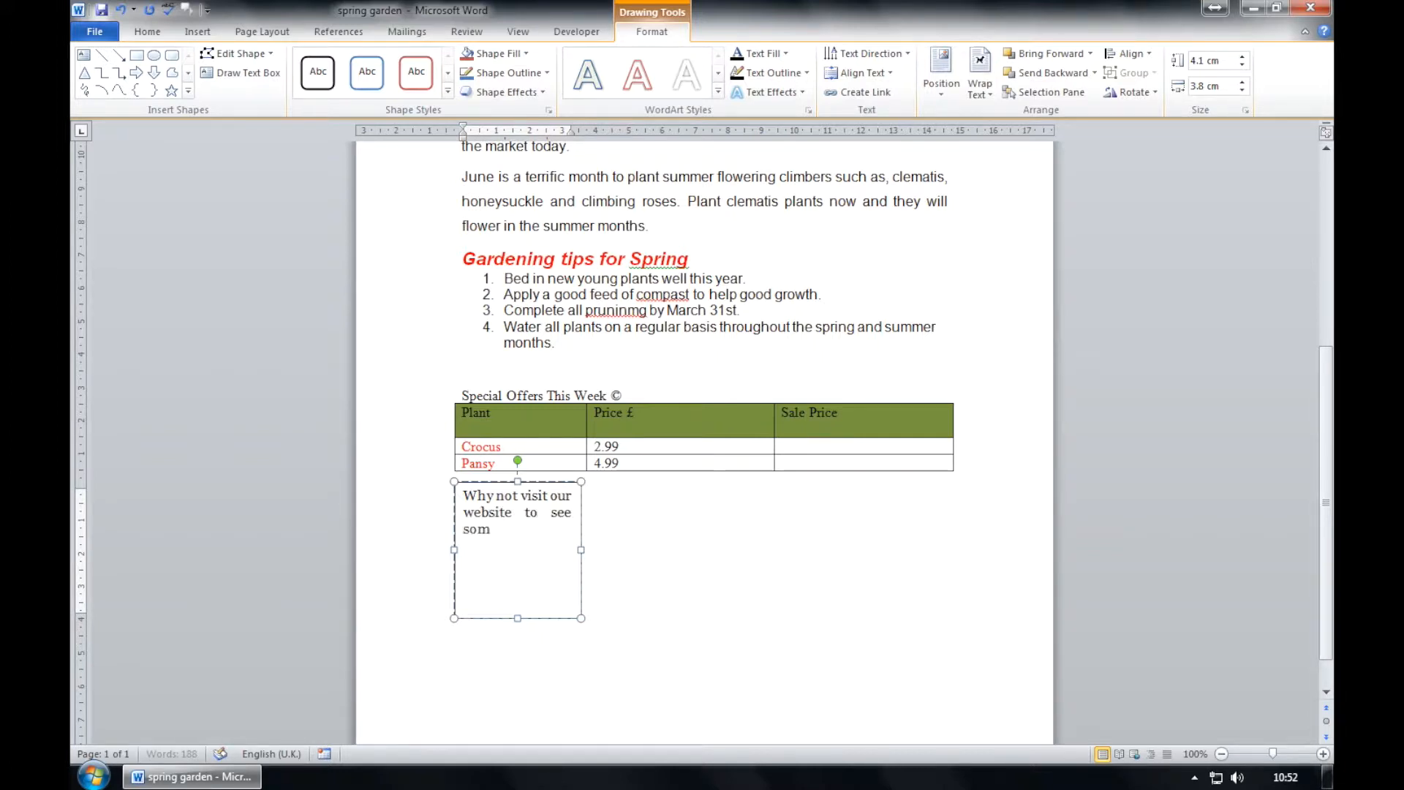
pyautogui.write('e more great deals')
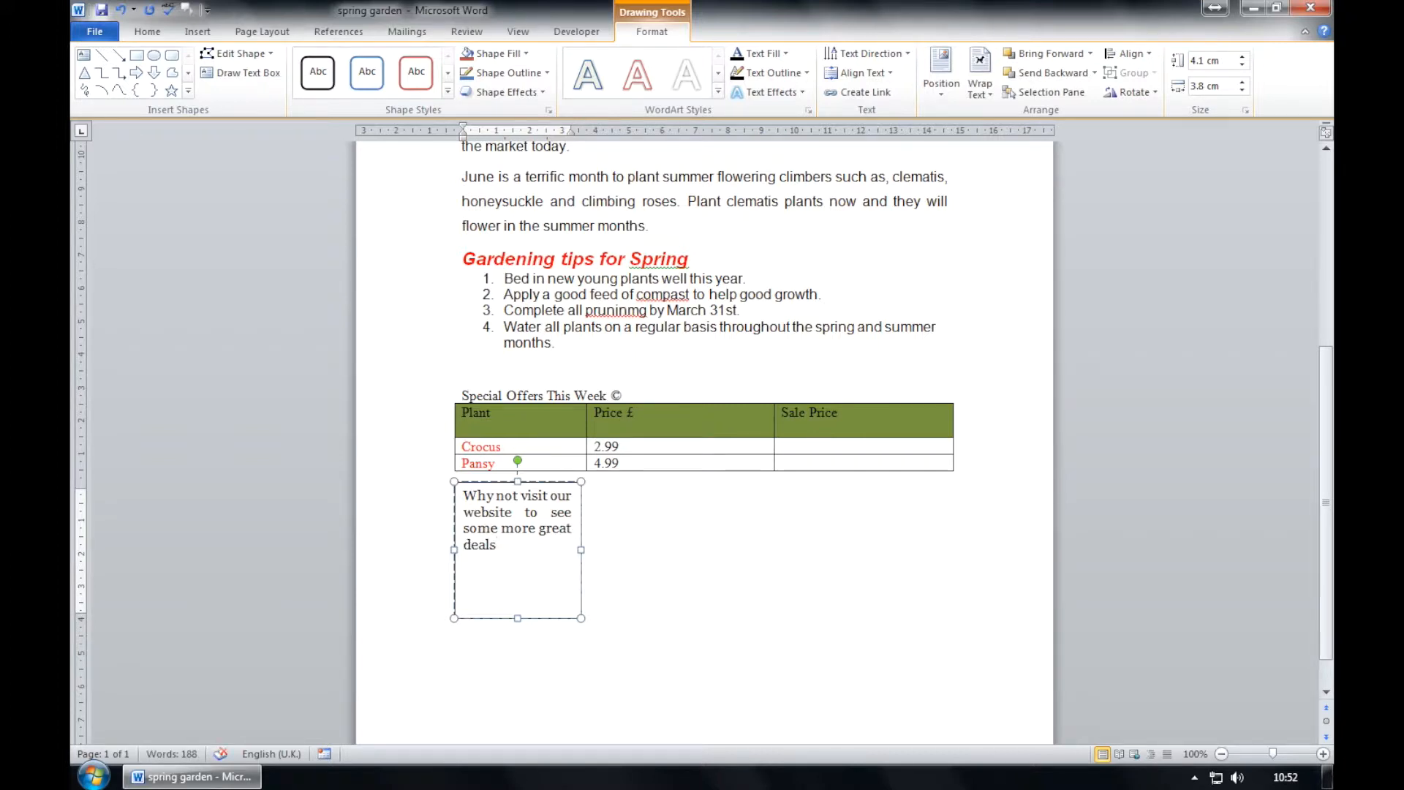
pyautogui.write('. www.gardeningis great')
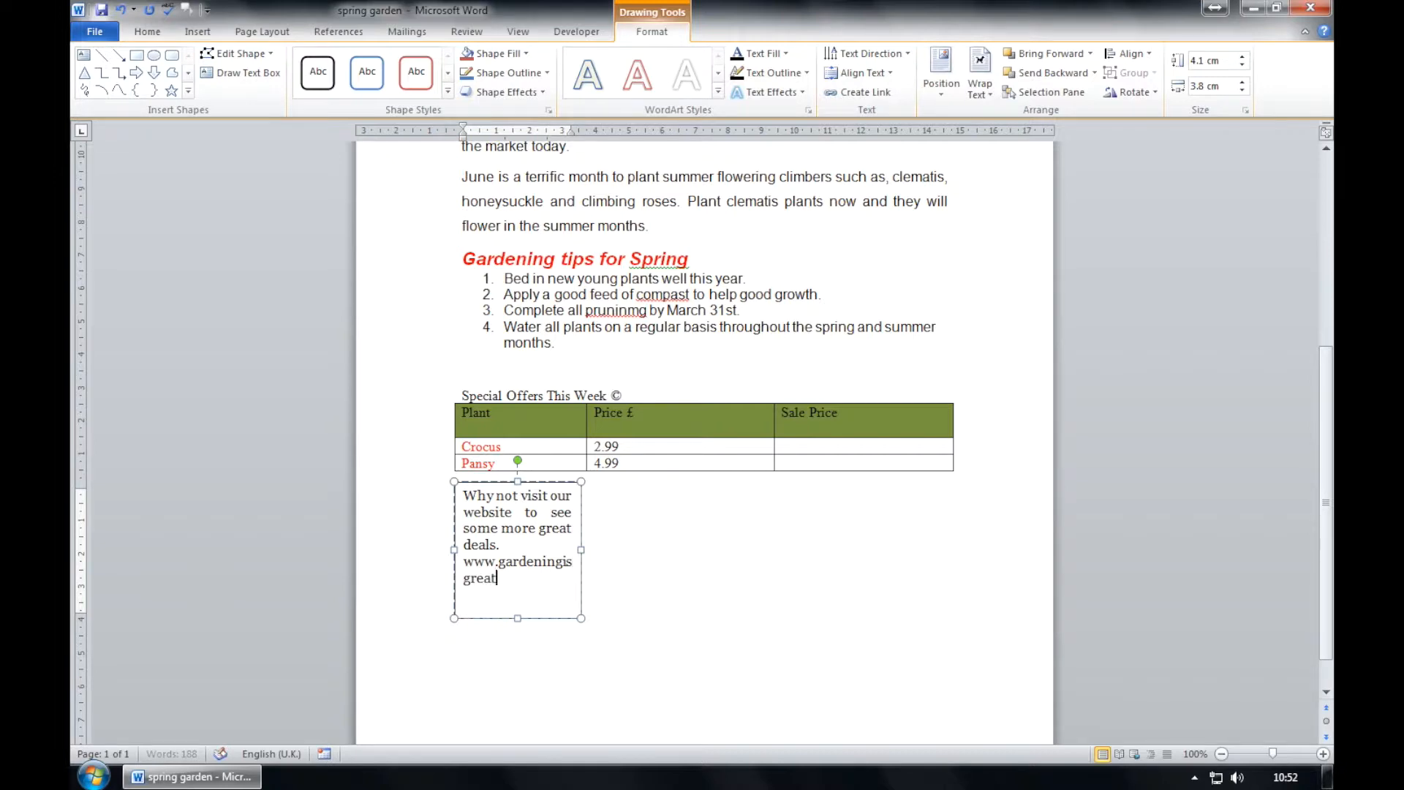
pyautogui.write('.co.uk')
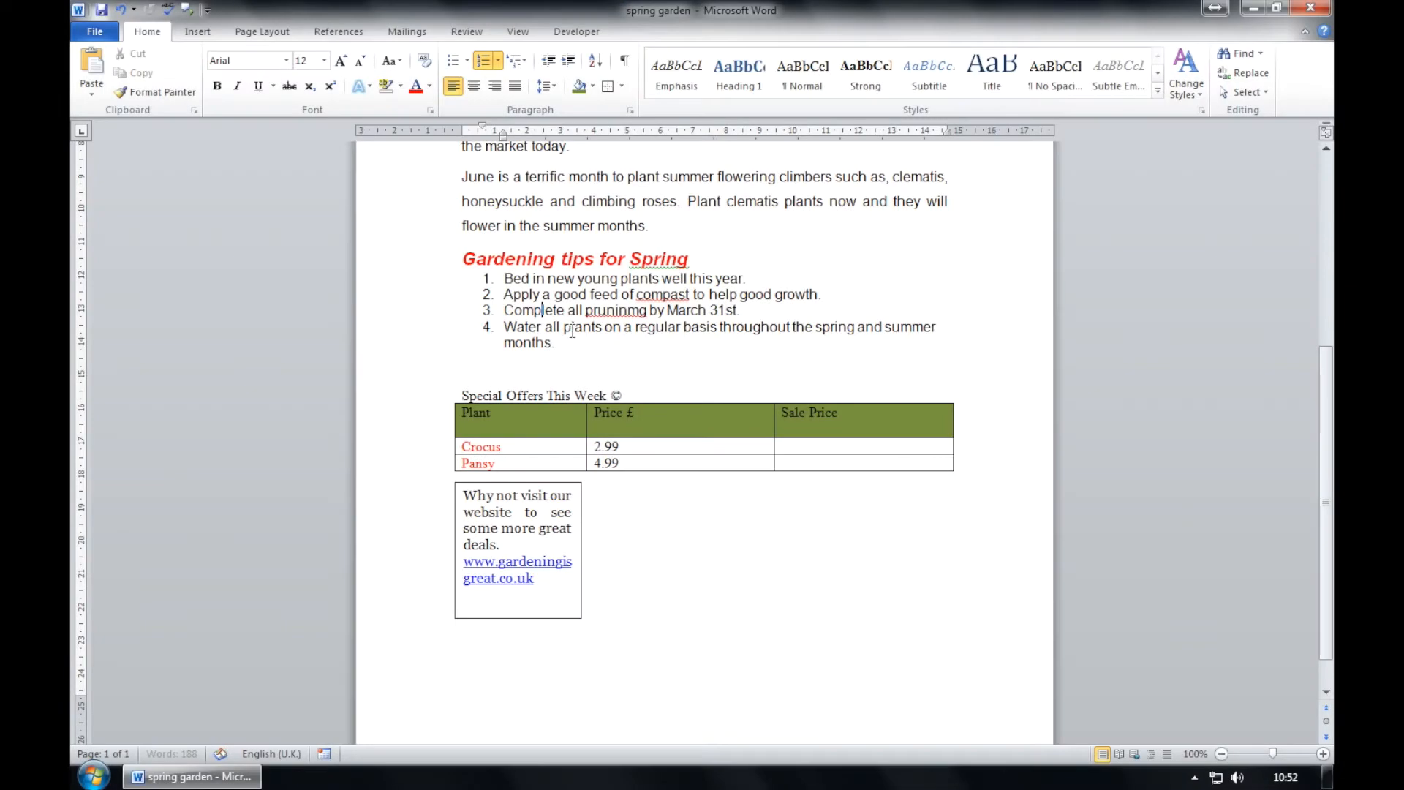
# - Change the numbered list under "Gardening tips for Spring" to a list with solid square bullets
pyautogui.moveTo(572, 342); pyautogui.dragTo(492, 277)
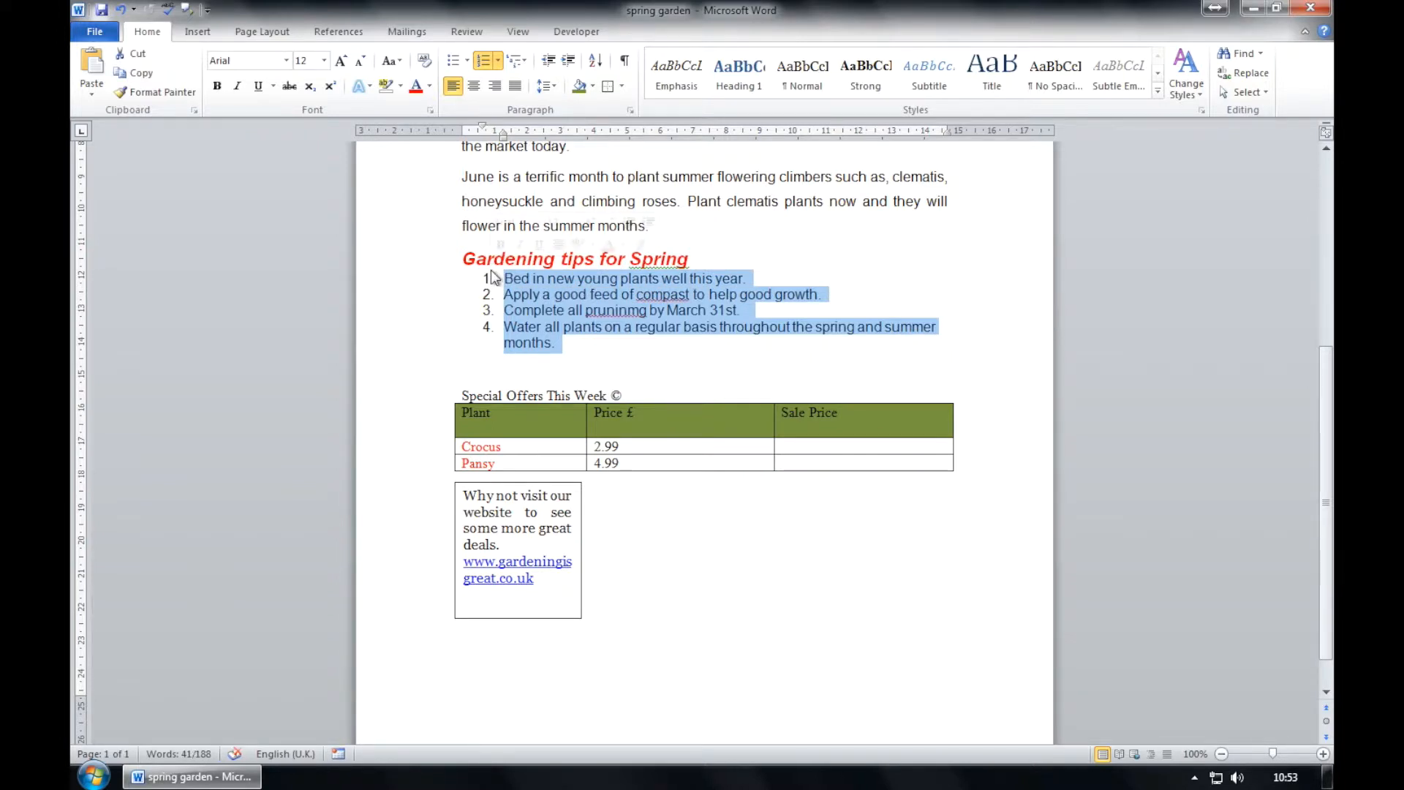
pyautogui.click(467, 67)
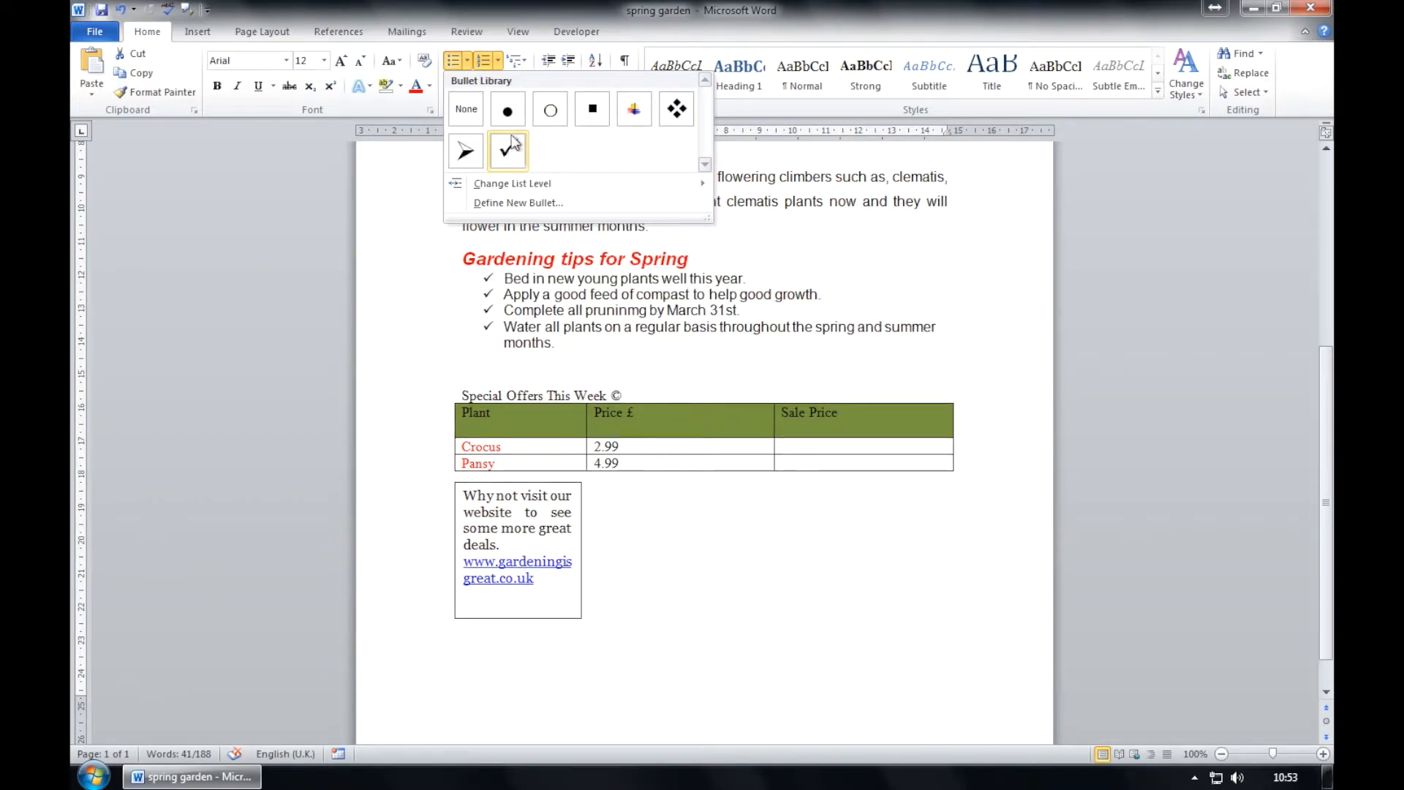
pyautogui.click(593, 111)
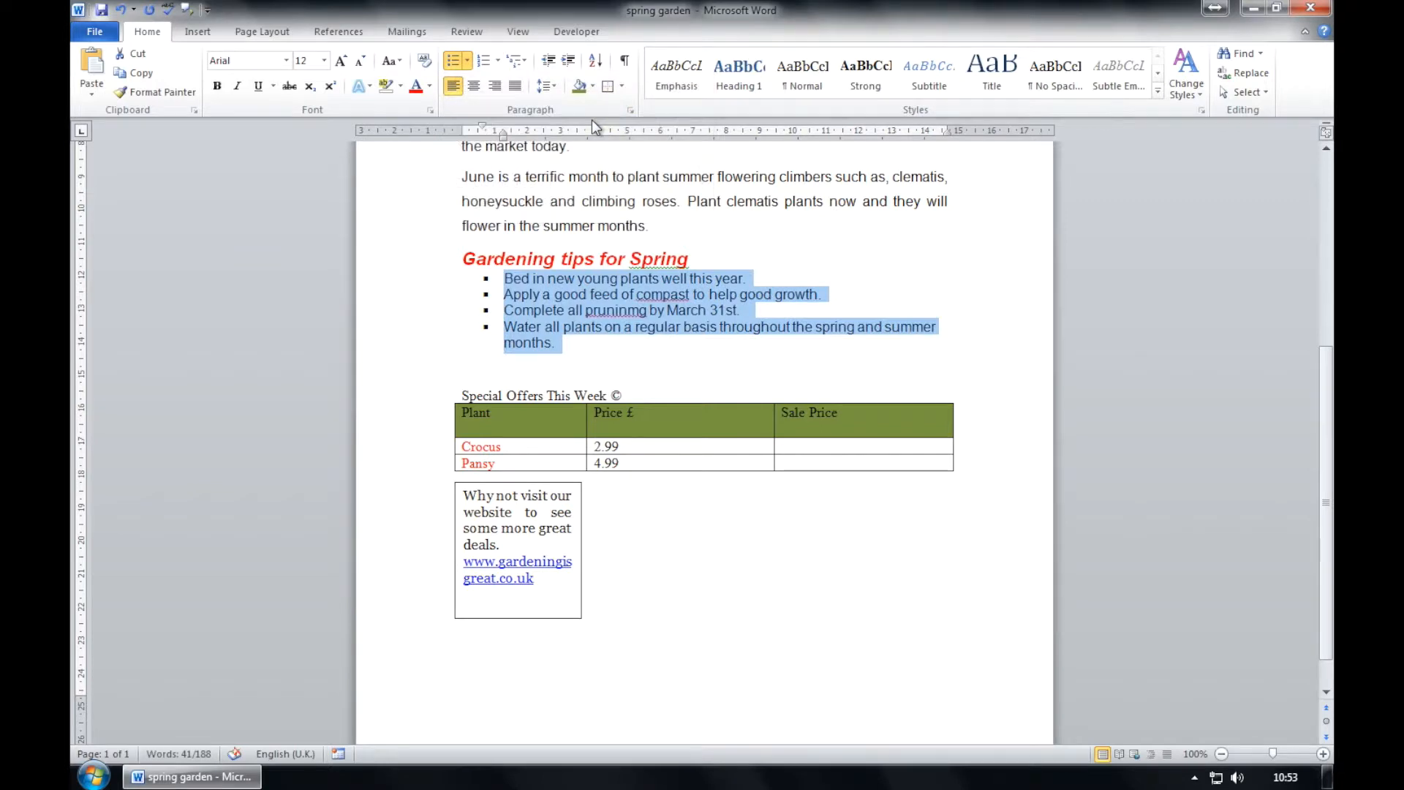
pyautogui.click(710, 337)
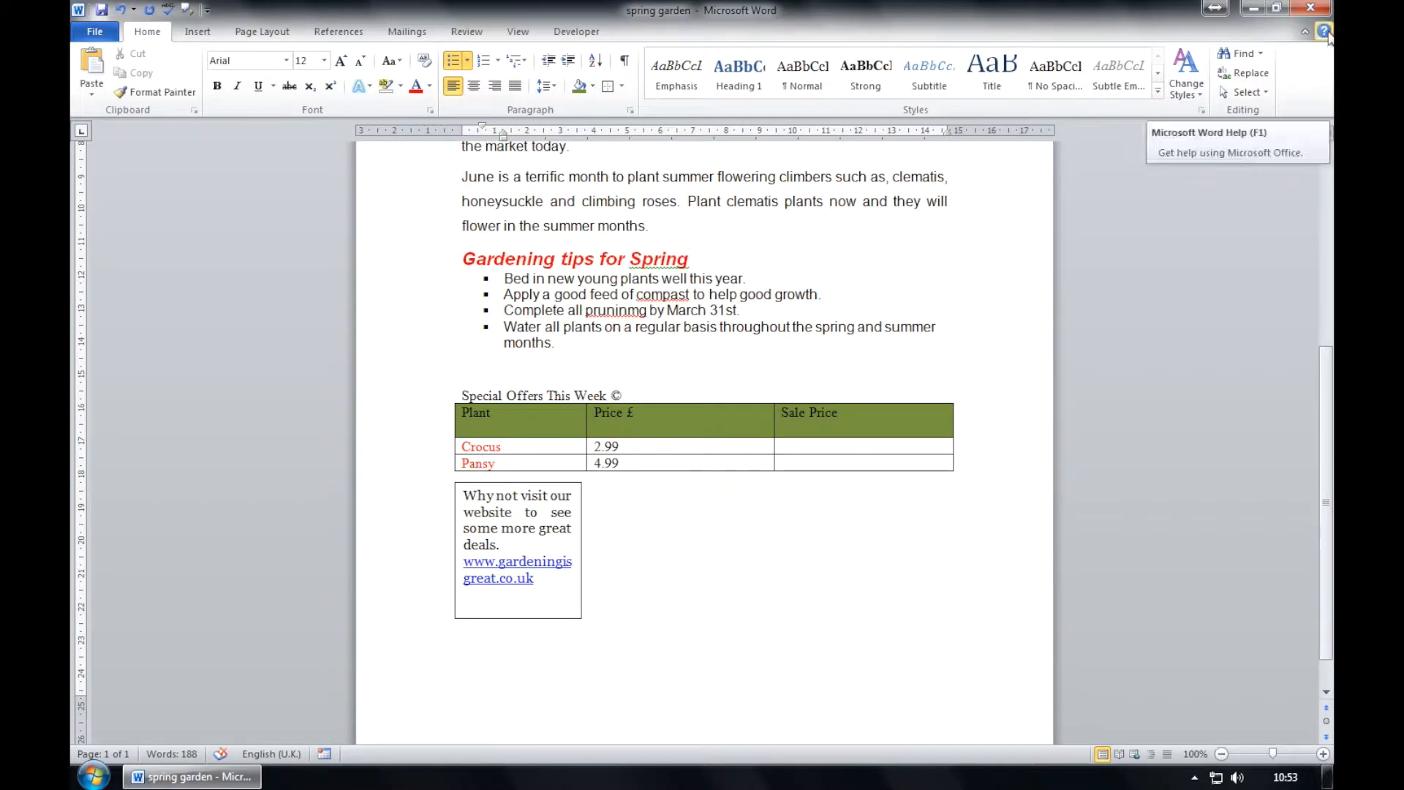
# - Search Word Help for "copy formatting from one piece of text to another" and close the help window
pyautogui.click(1324, 30)
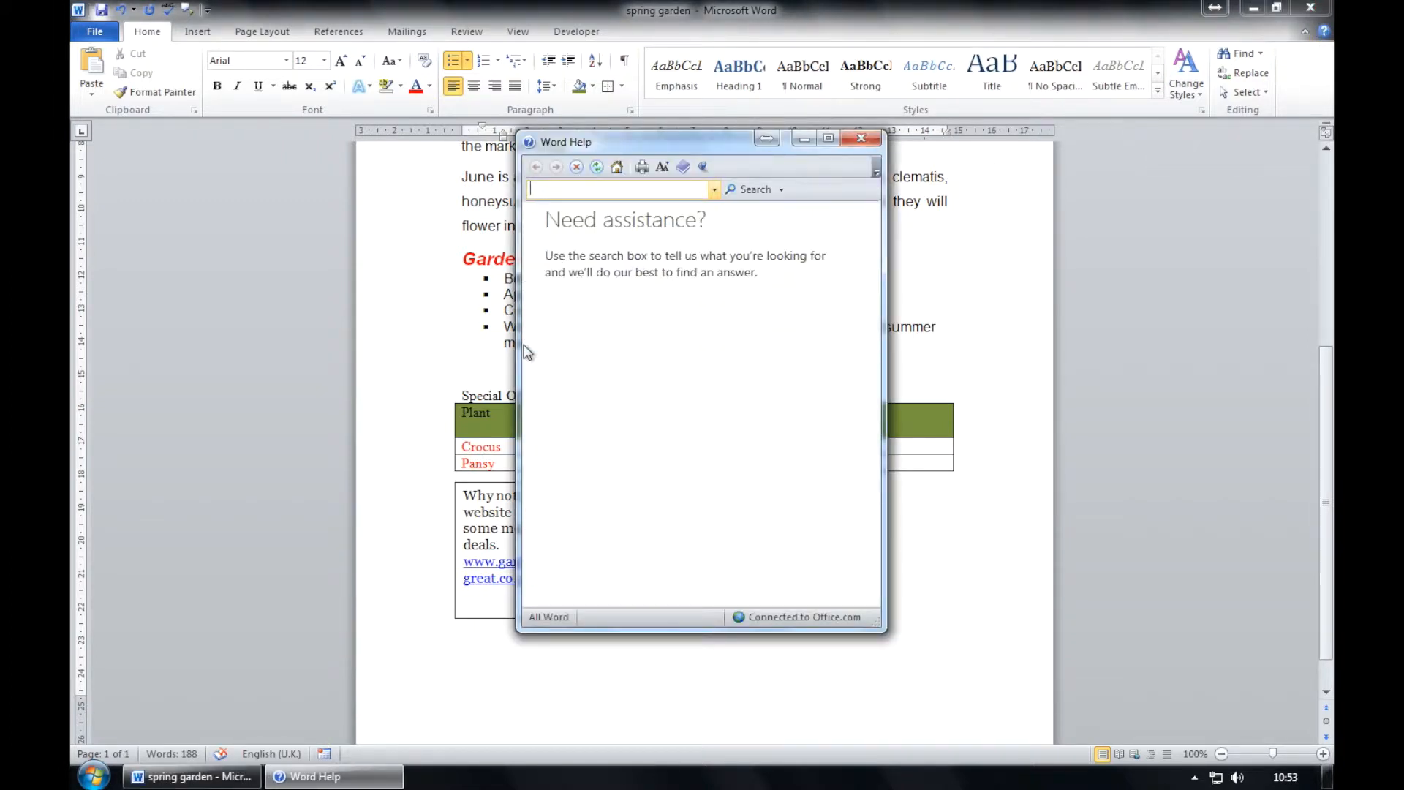
pyautogui.write('copy formatting from one piece')
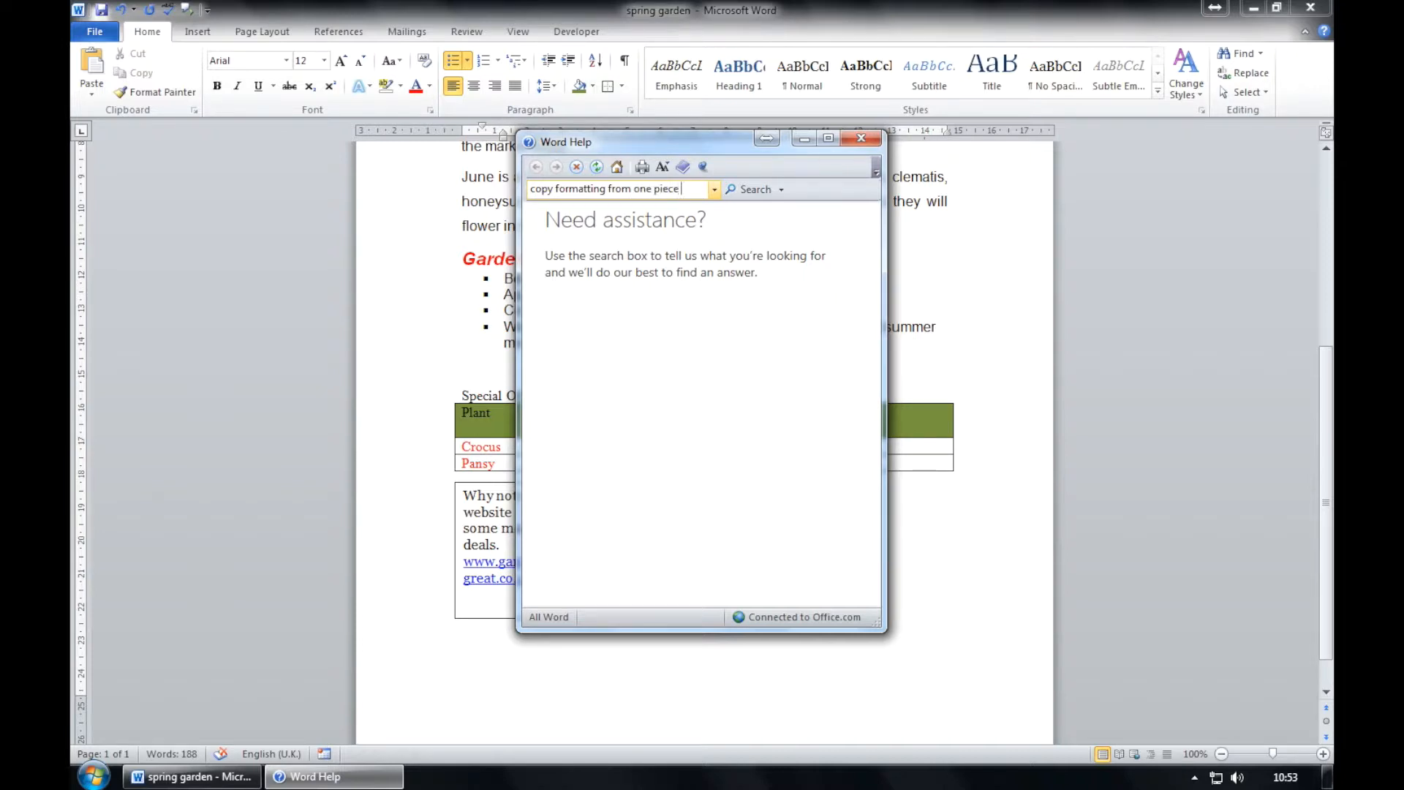
pyautogui.write(' of text to another')
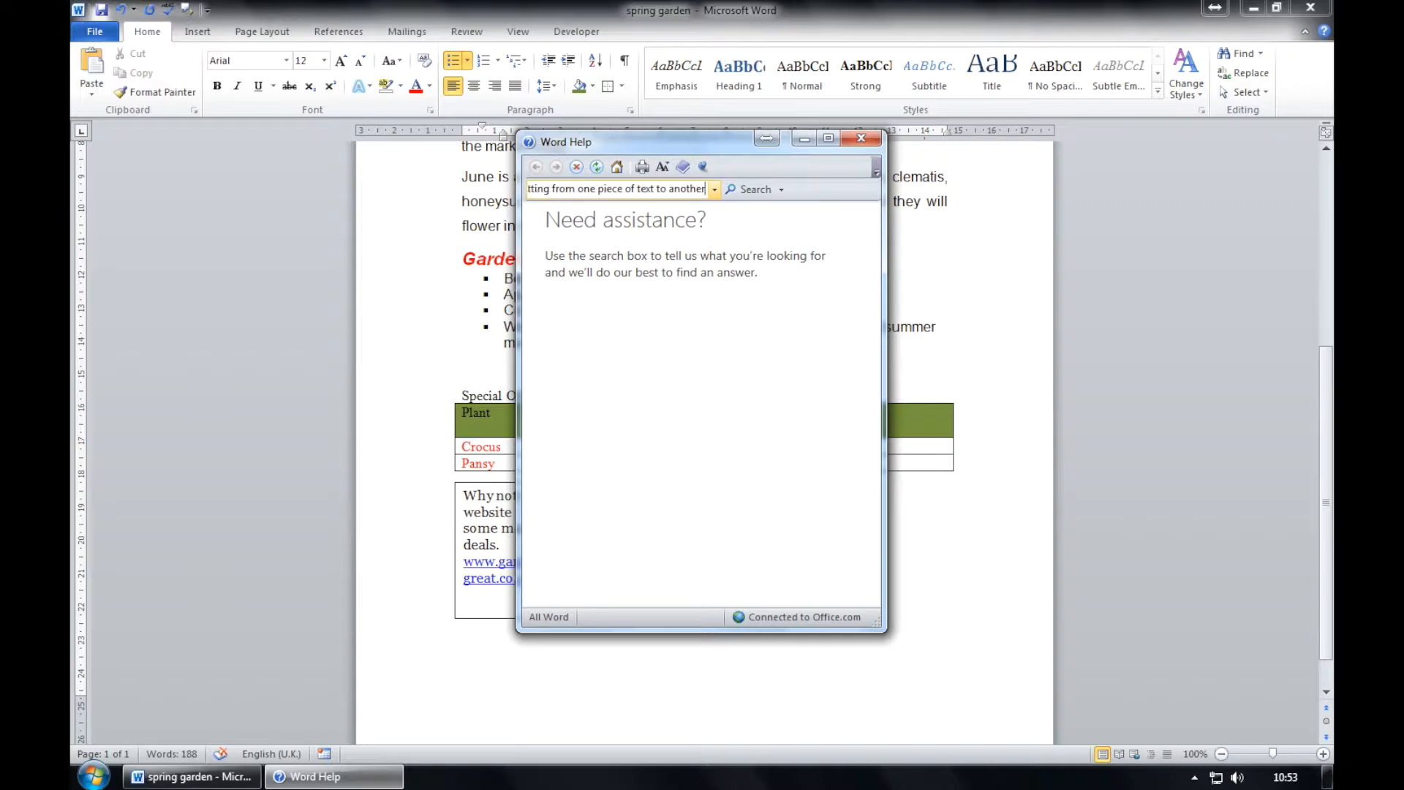
pyautogui.press('Return')
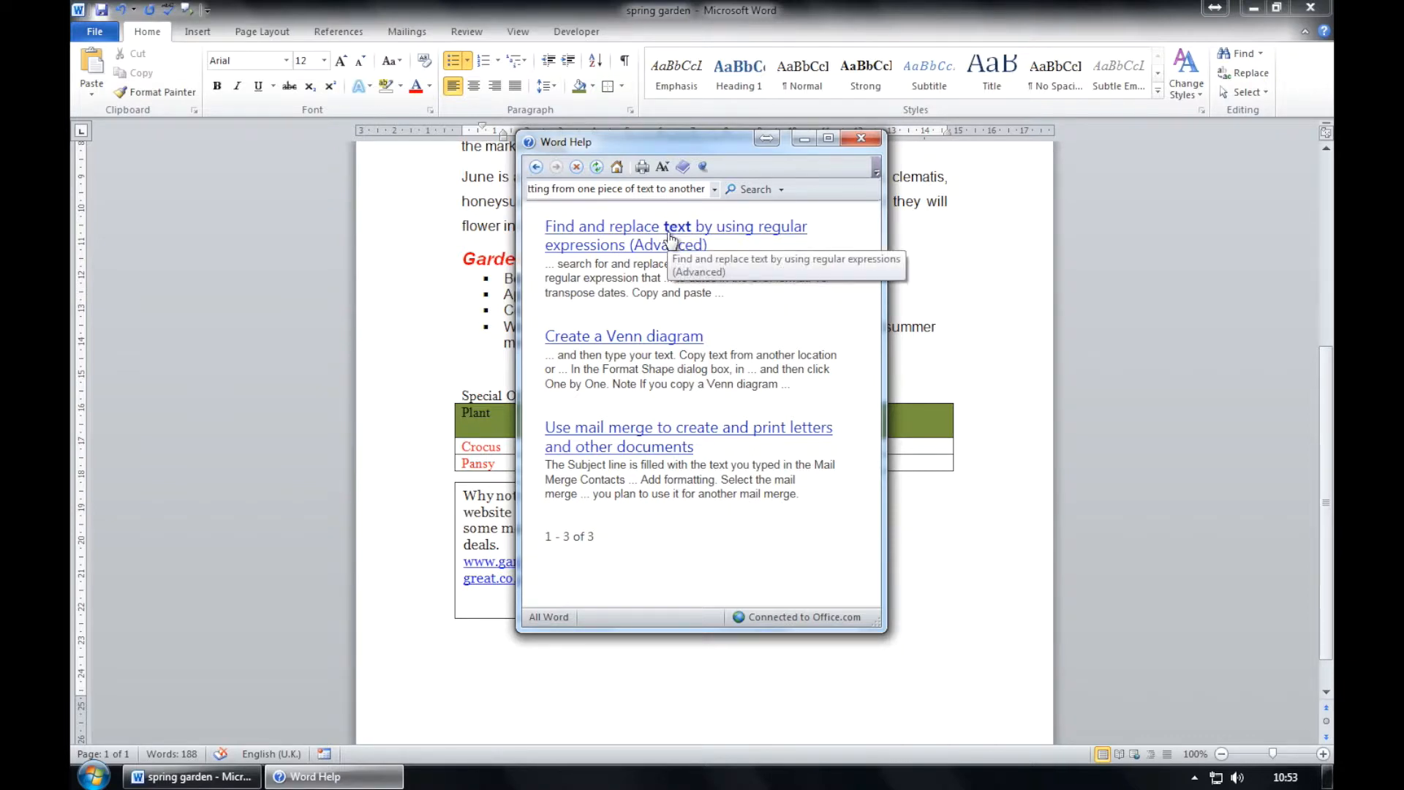
pyautogui.click(861, 140)
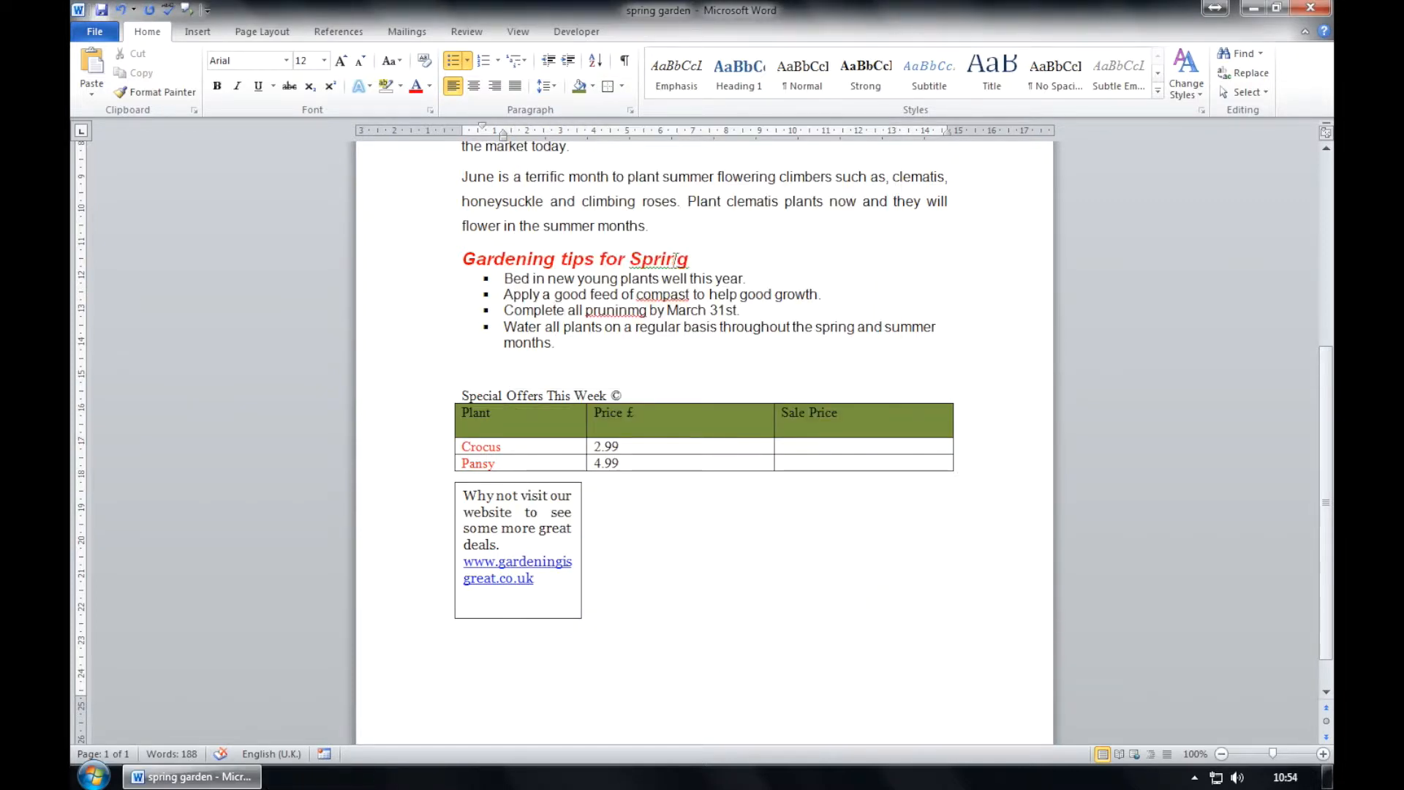
# - Copy the "Gardening tips for Spring" heading's formatting onto the table's header row with Format Painter, and right-align the Price £ column
pyautogui.moveTo(693, 260); pyautogui.dragTo(486, 256)
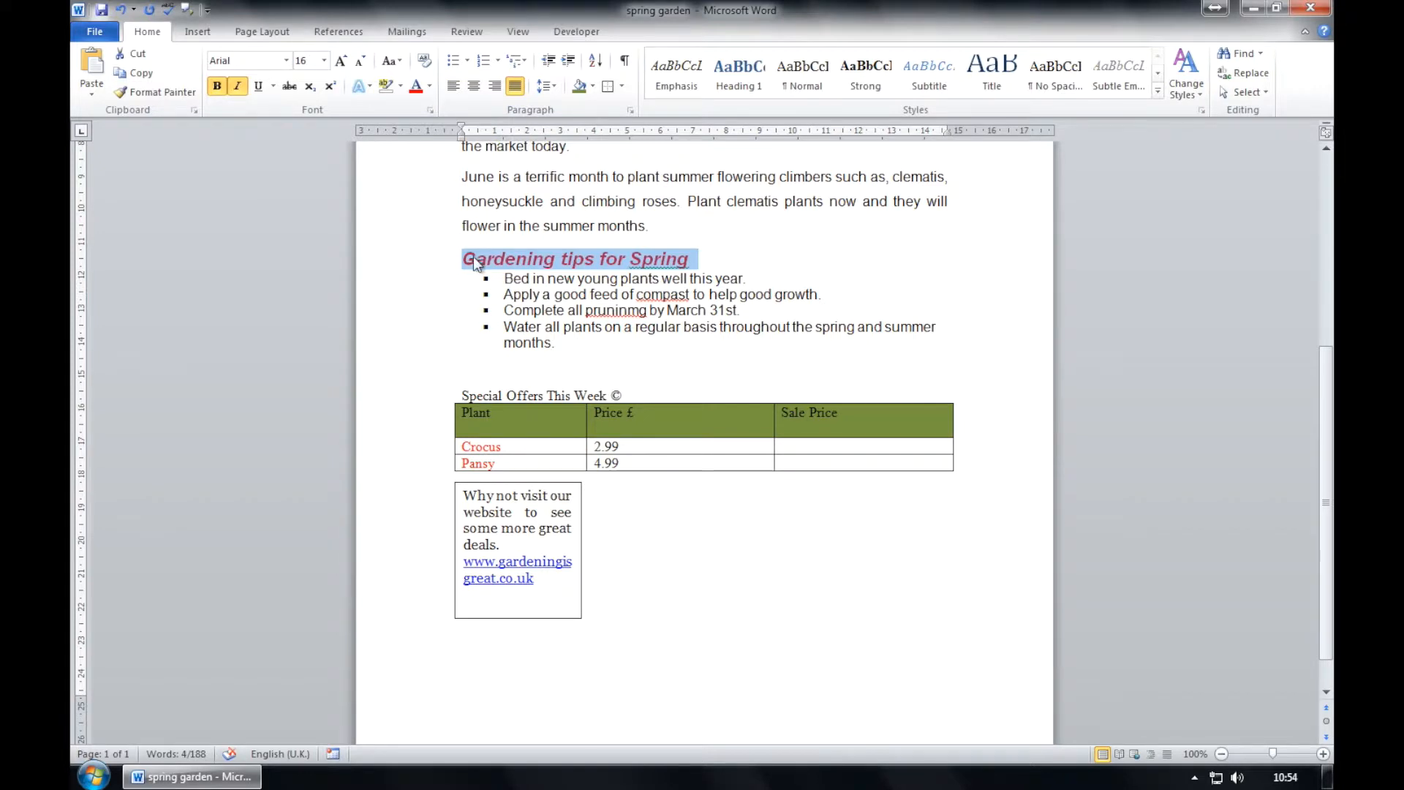
pyautogui.click(158, 95)
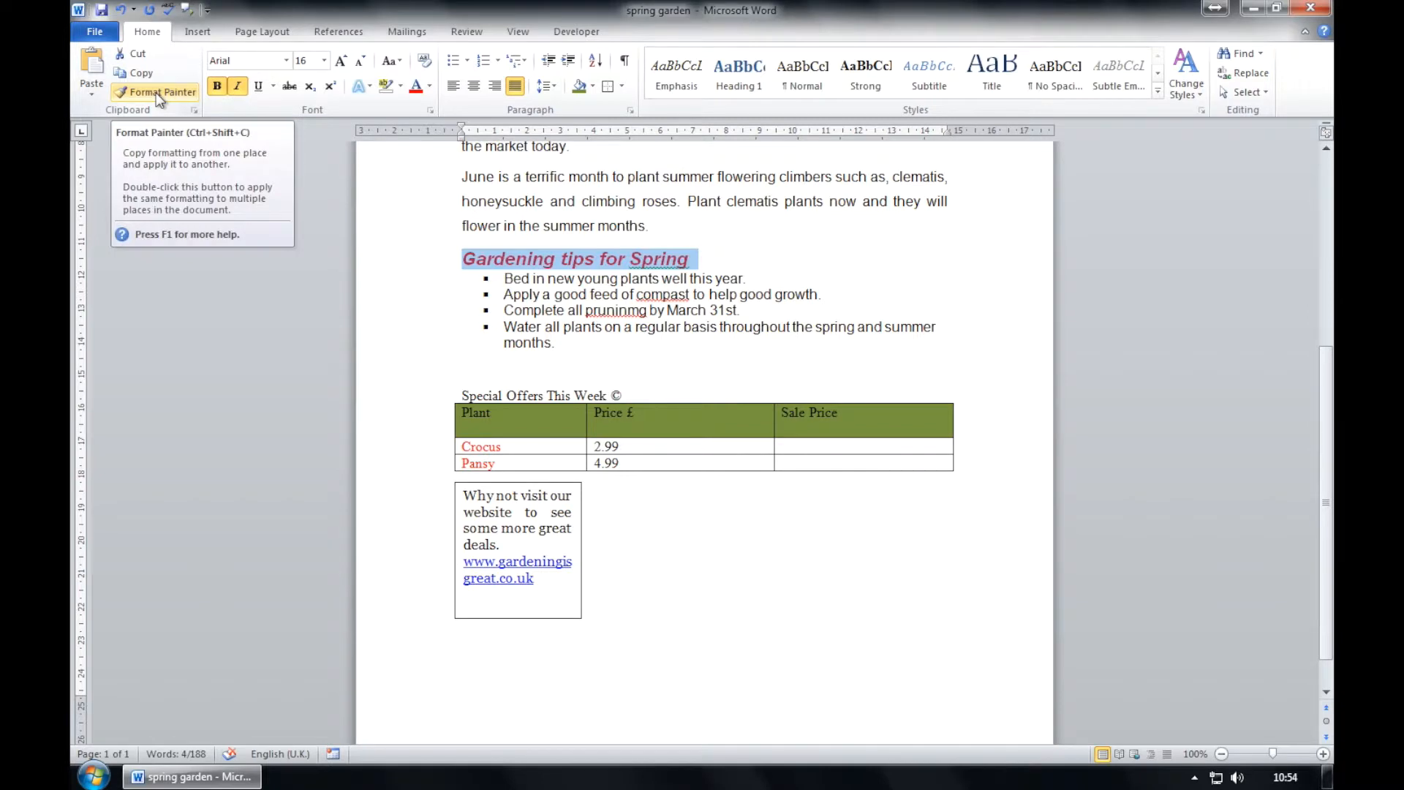
pyautogui.click(155, 92)
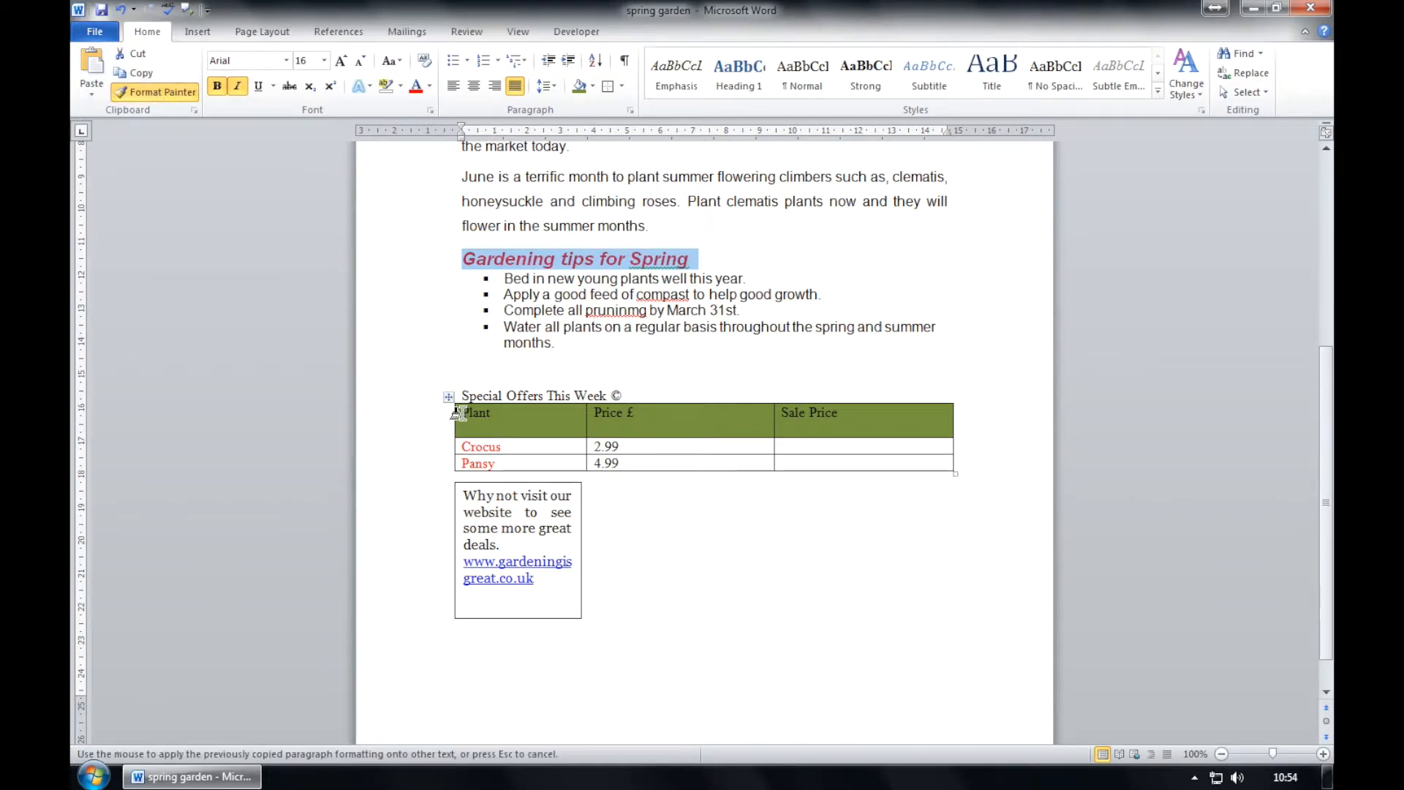
pyautogui.moveTo(462, 414); pyautogui.dragTo(854, 414)
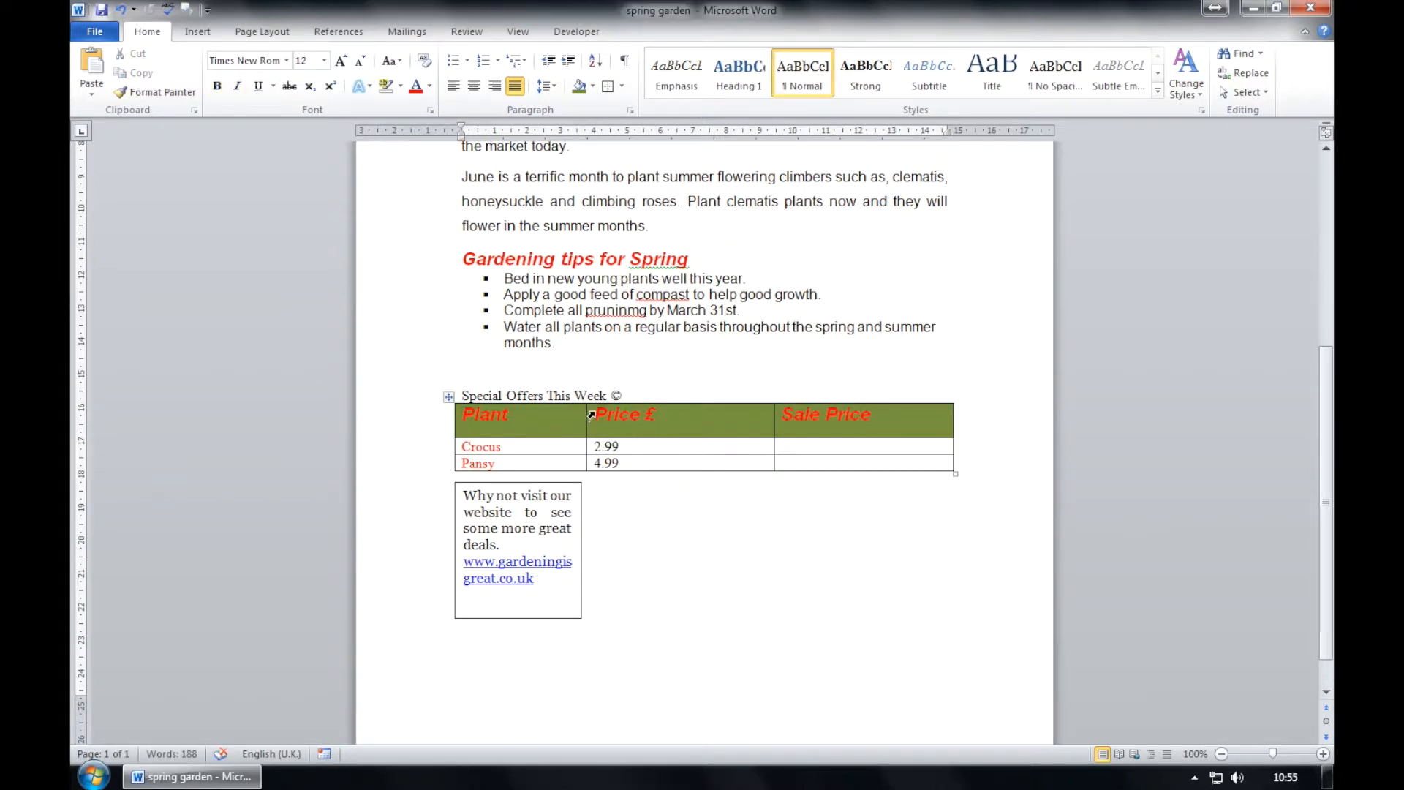
pyautogui.moveTo(591, 415); pyautogui.dragTo(633, 468)
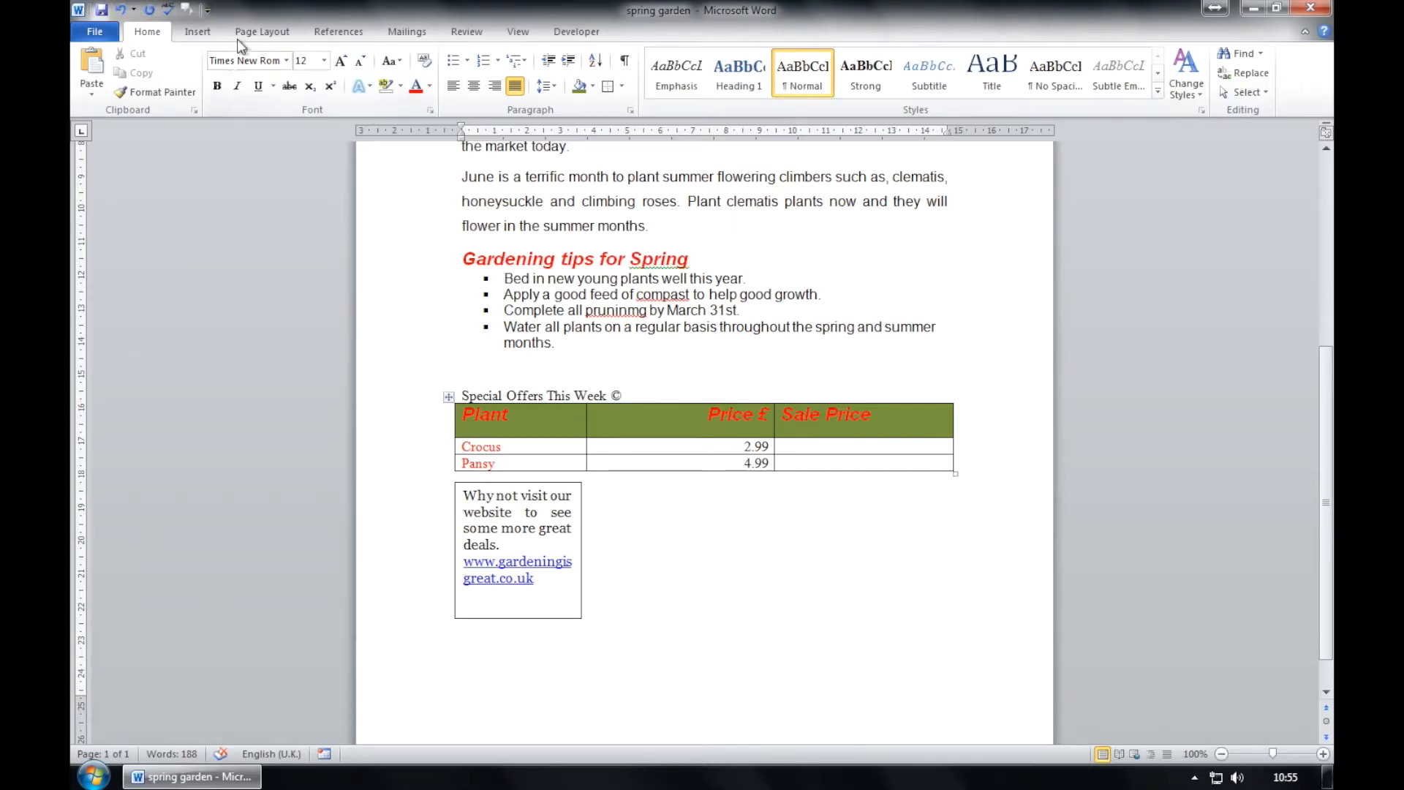
# - Set the page's top and bottom margins to 2.5 cm for the whole document and save the file
pyautogui.click(252, 39)
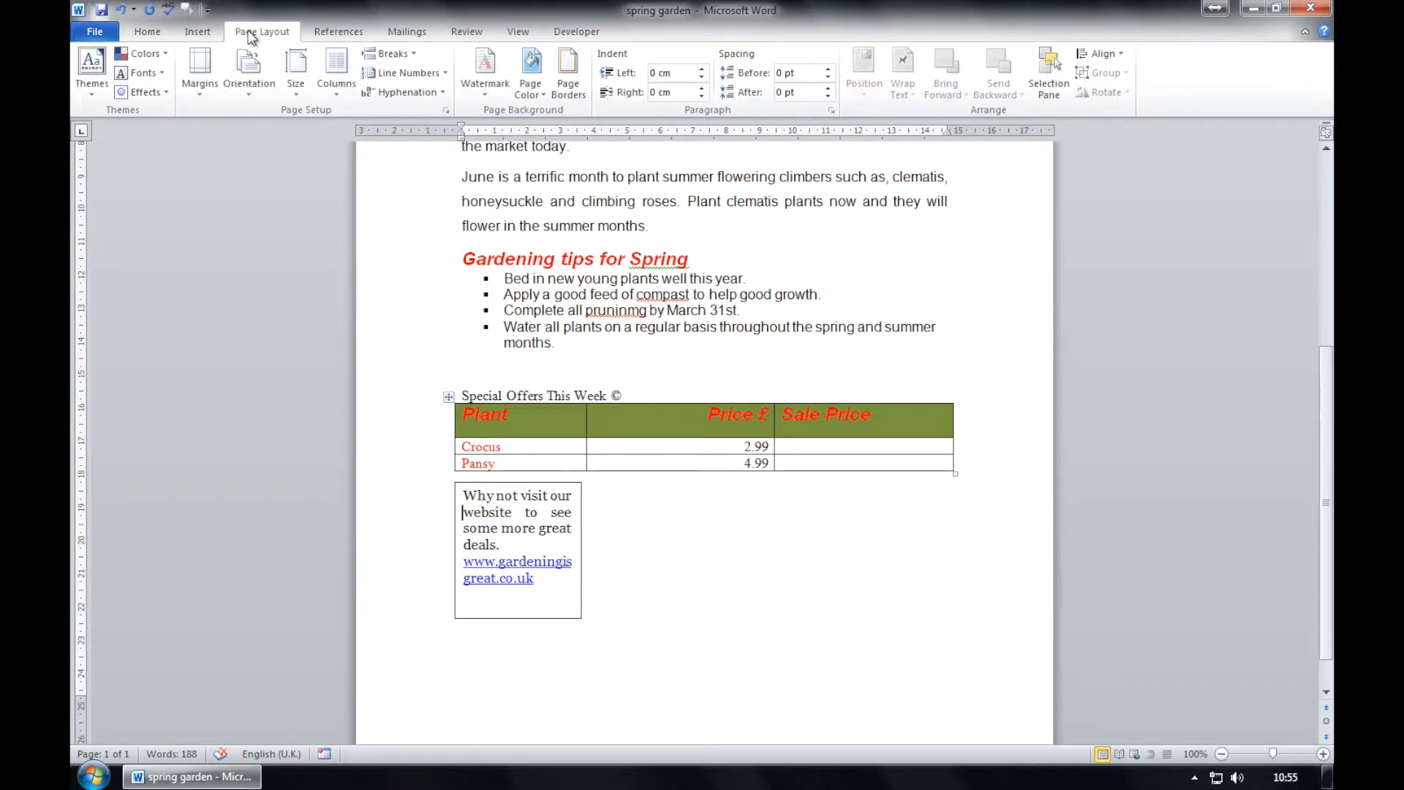
pyautogui.click(213, 95)
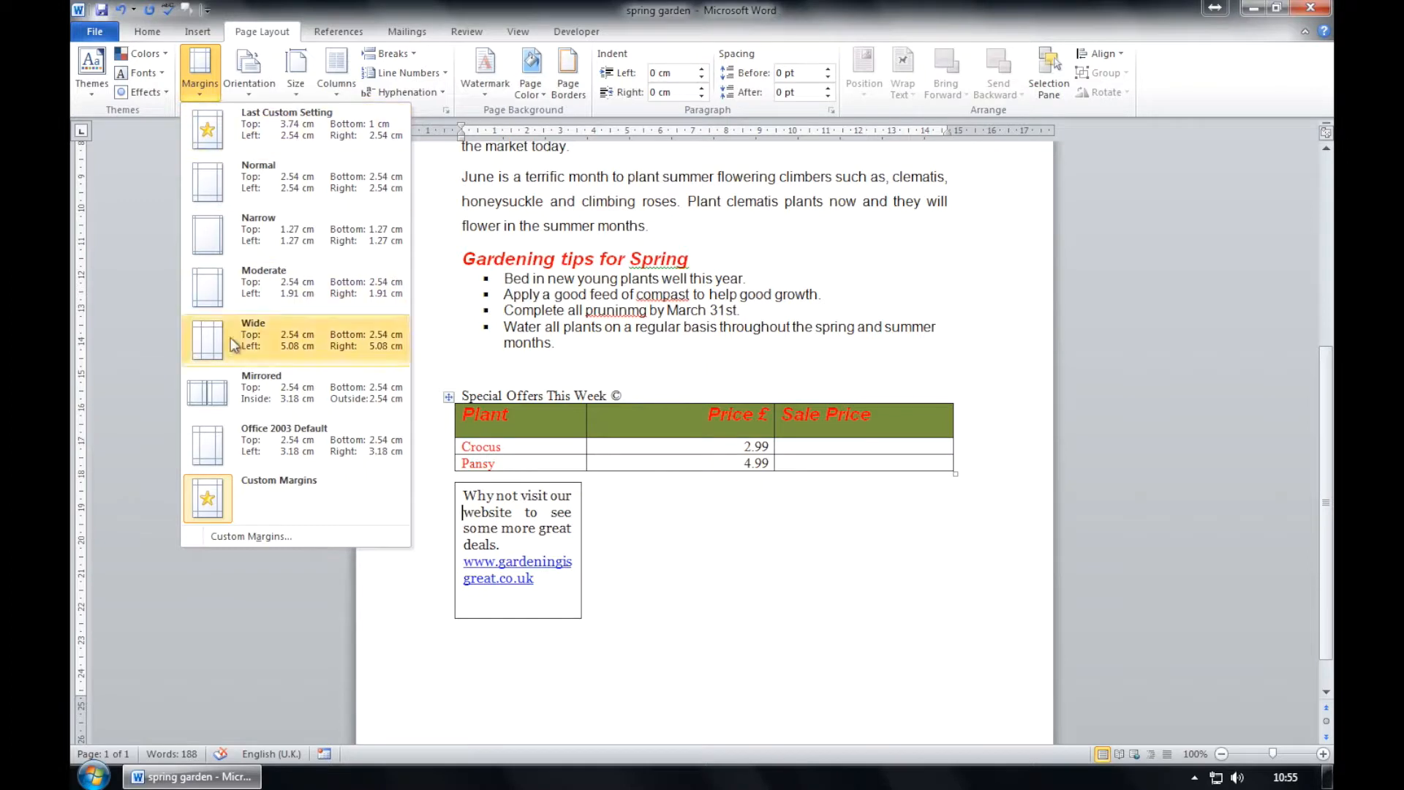
pyautogui.click(261, 537)
pyautogui.write('1cm')
pyautogui.write('2.5')
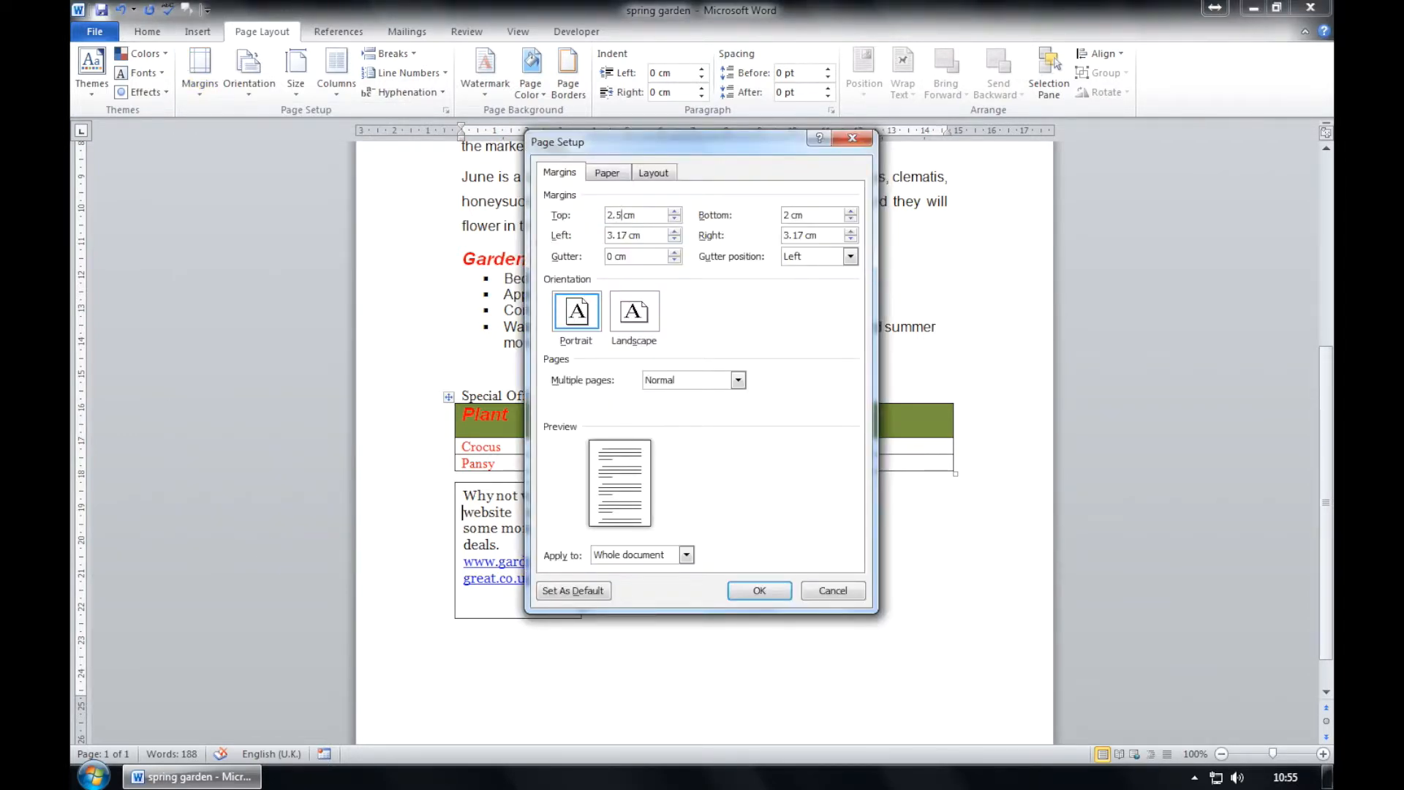
pyautogui.click(807, 216)
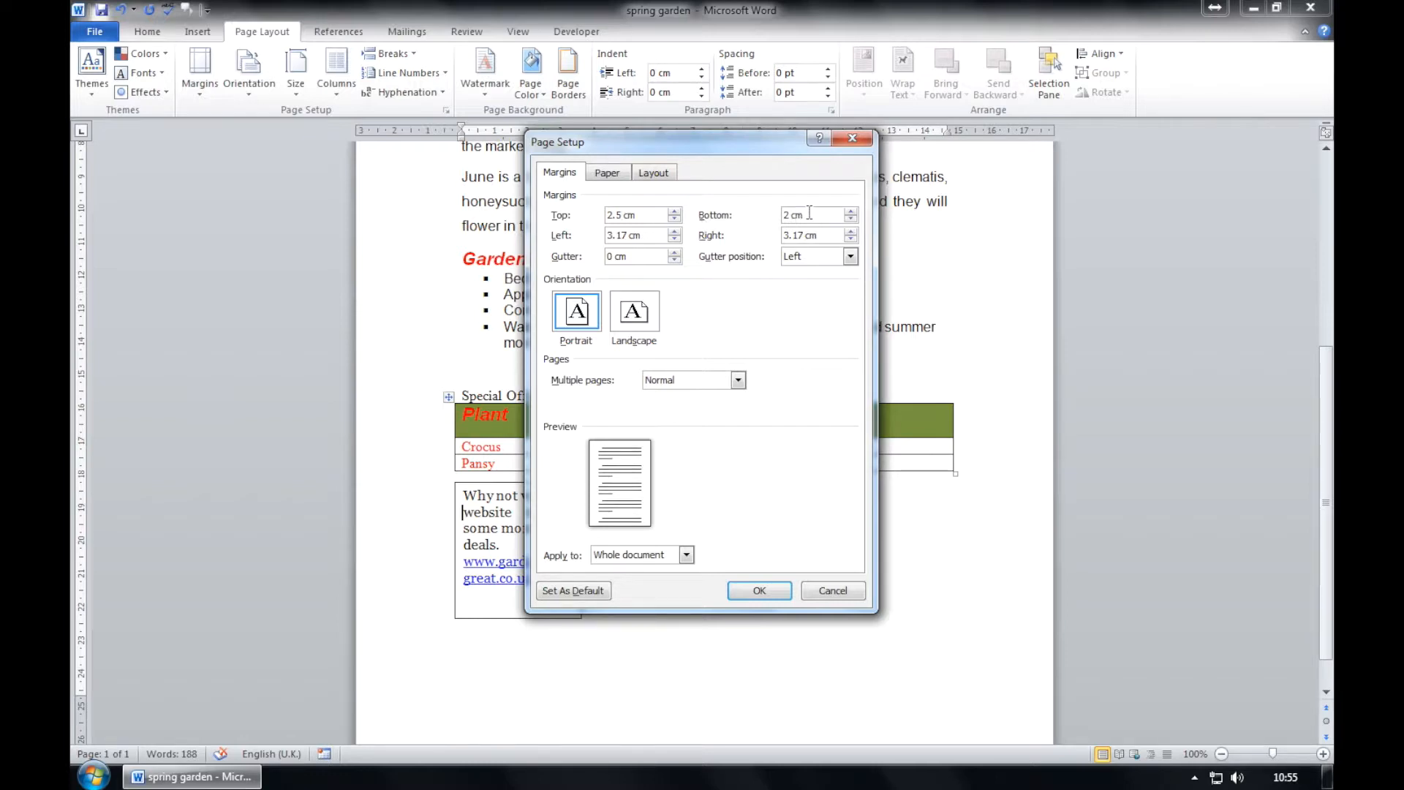
pyautogui.write('.5')
pyautogui.click(758, 589)
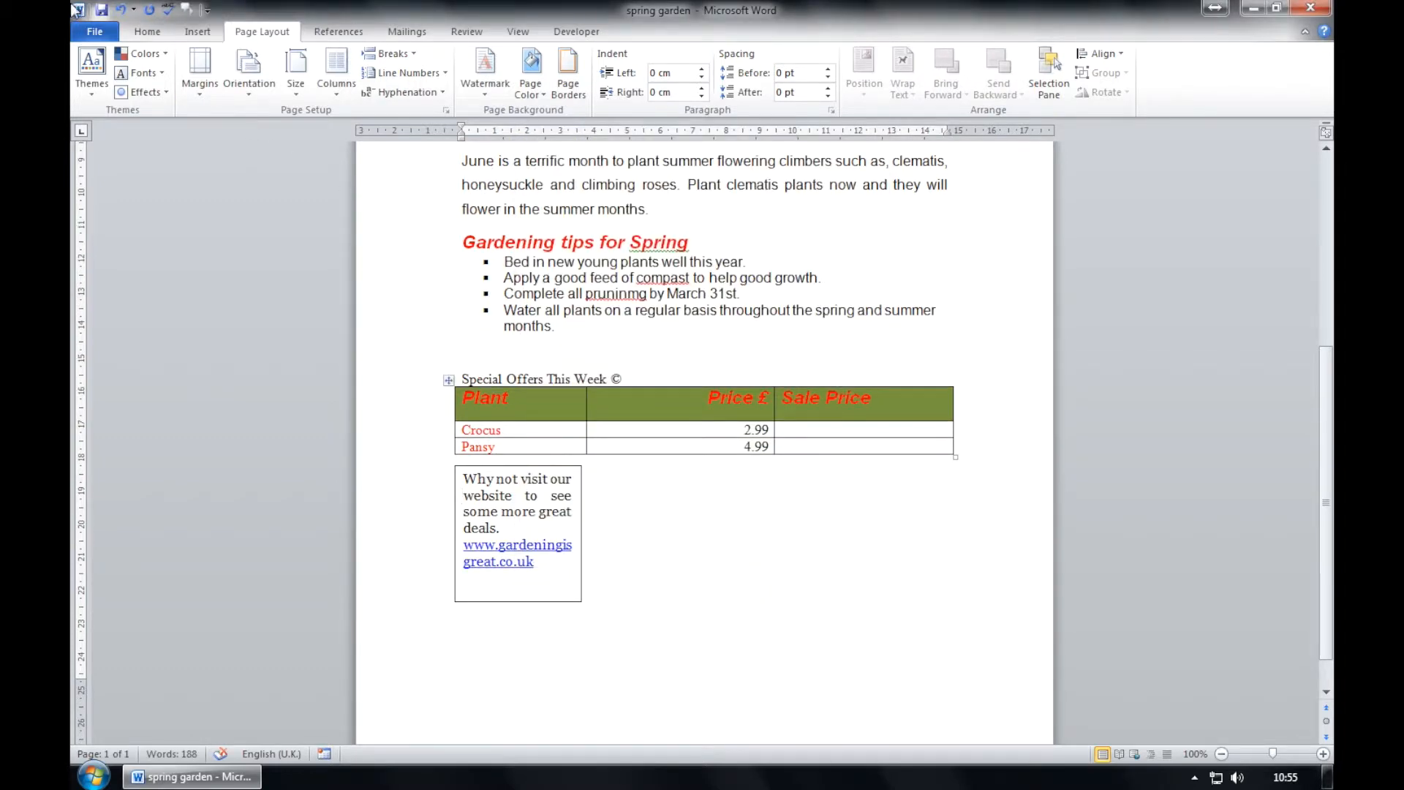
pyautogui.click(93, 34)
pyautogui.click(93, 68)
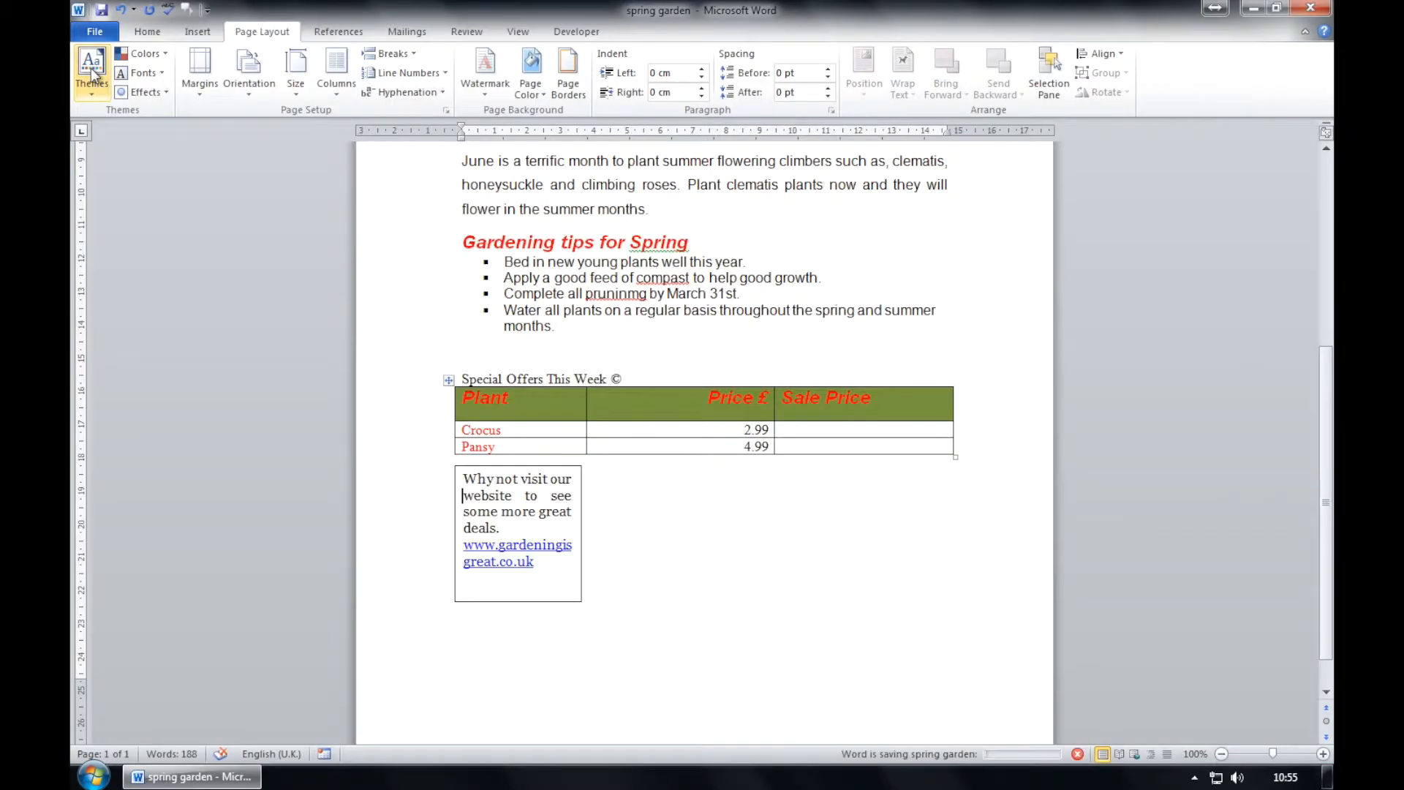
# - Set the document's zoom level to 120%
pyautogui.scroll(8, 1182, 765)
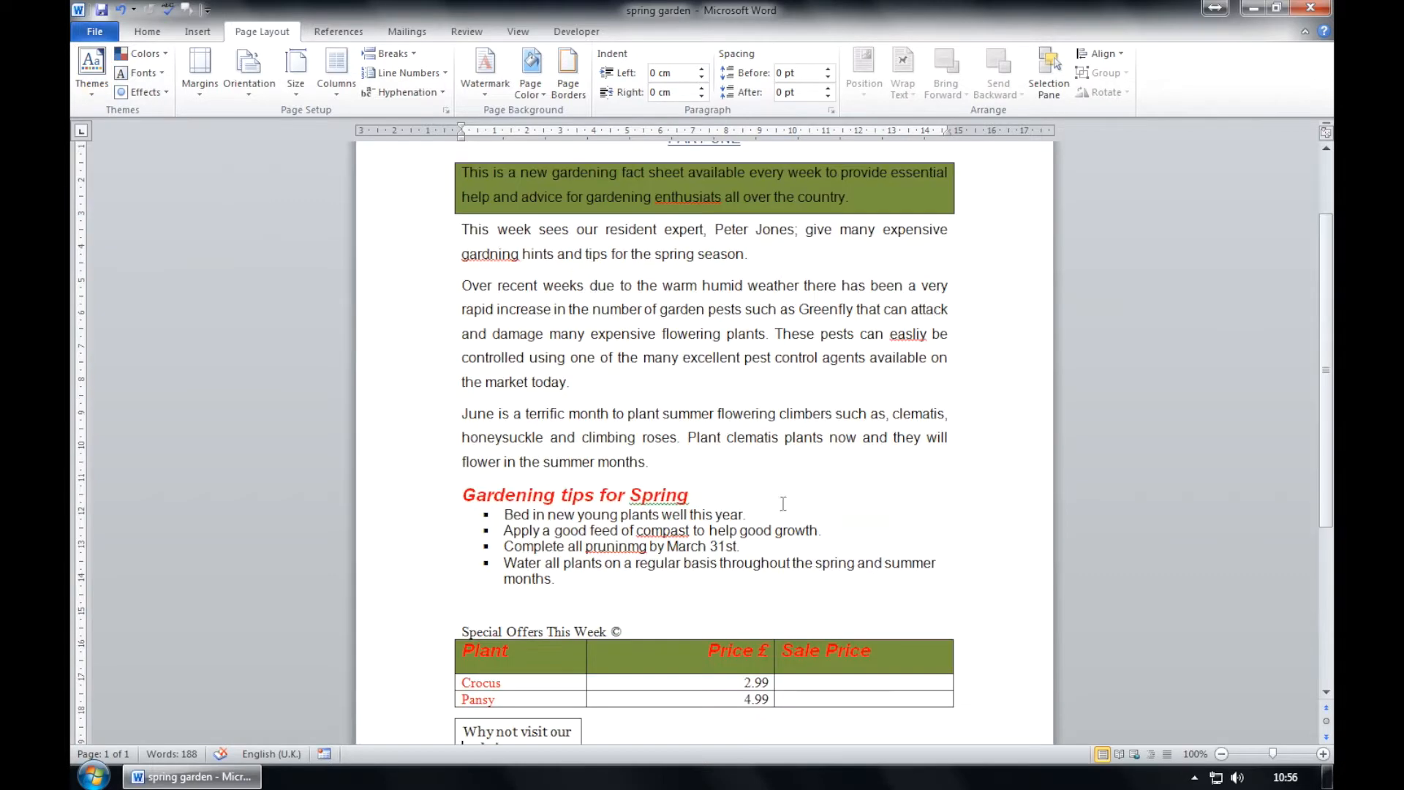
pyautogui.click(1196, 754)
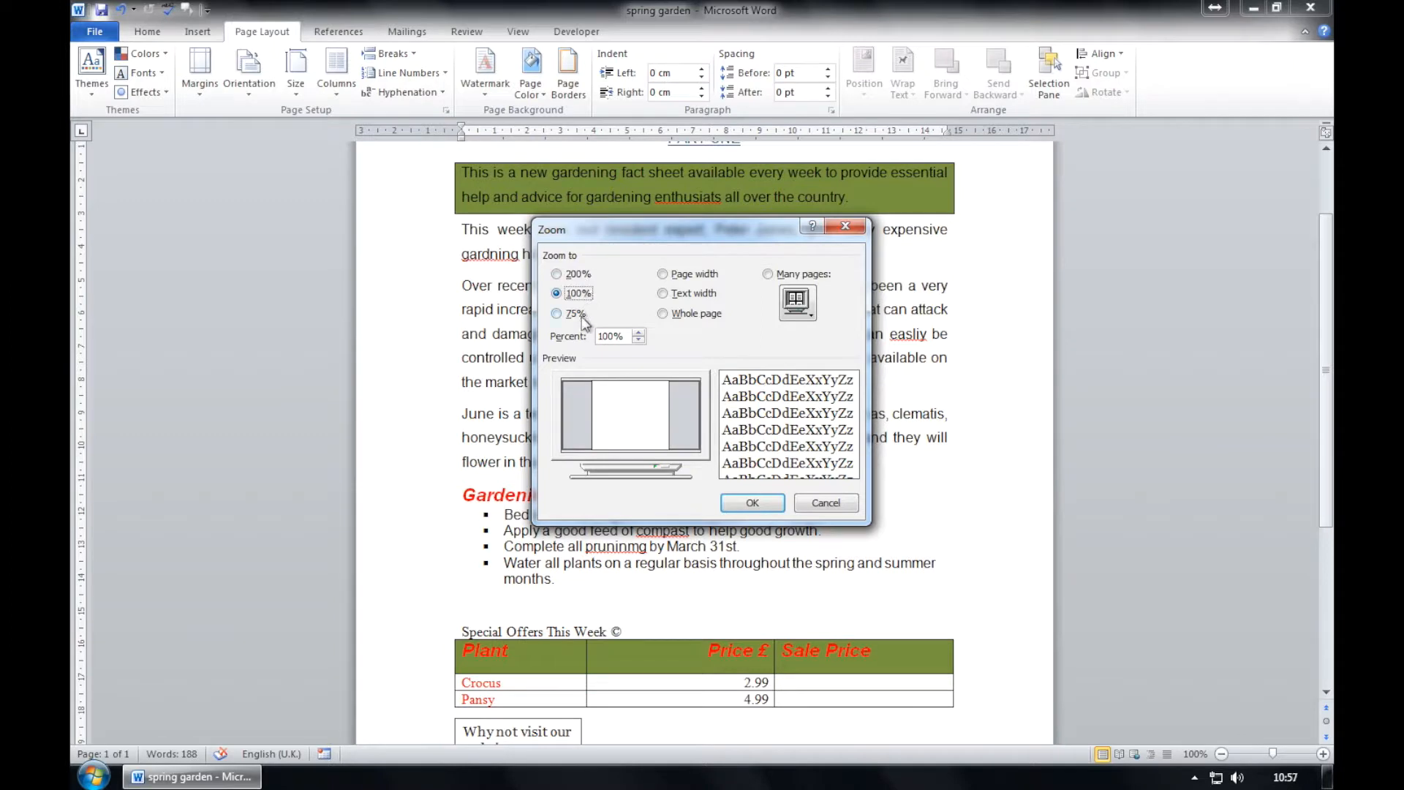
pyautogui.click(612, 336)
pyautogui.press('BackSpace')
pyautogui.press('BackSpace')
pyautogui.press('BackSpace')
pyautogui.write('120')
pyautogui.press('Return')
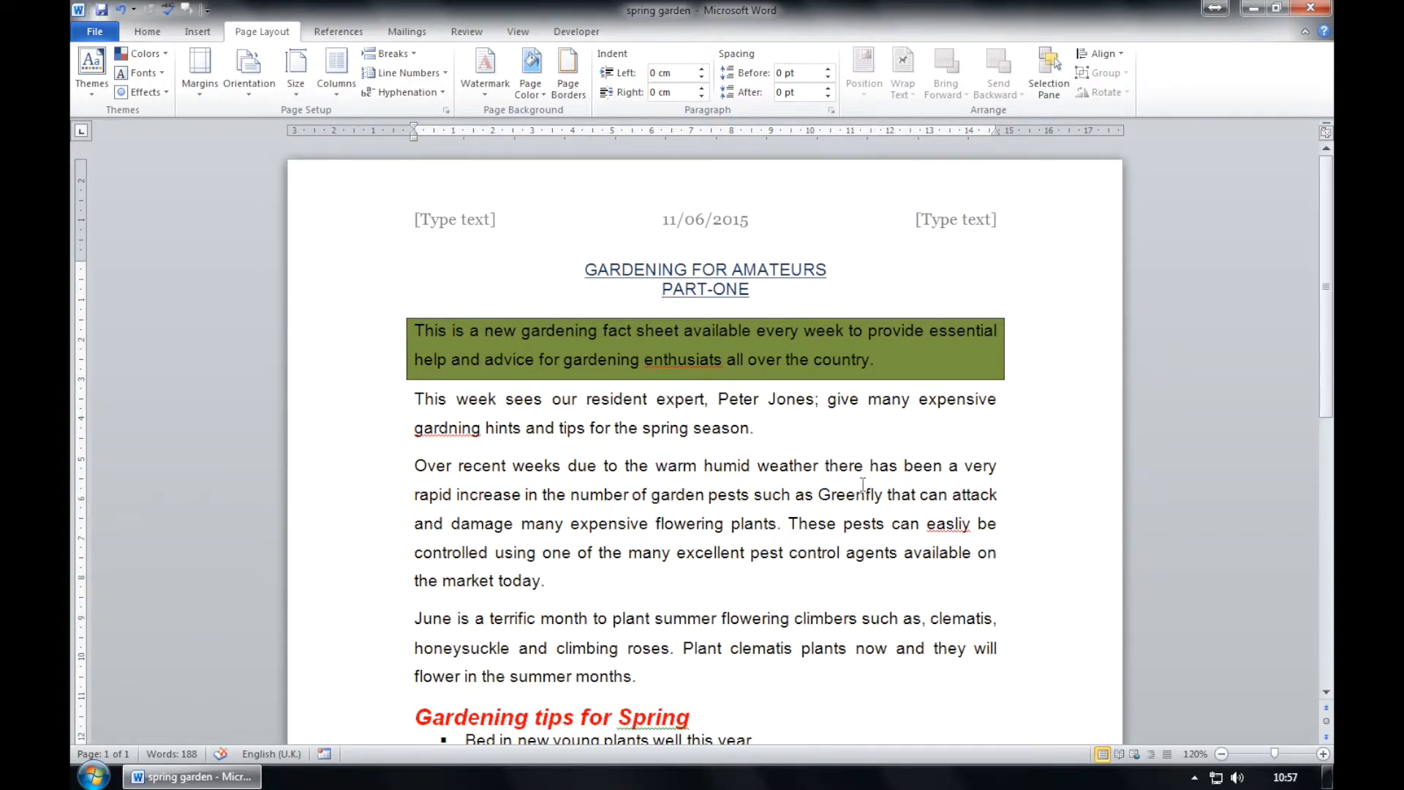
# - Add "- they're Plantastic!" to the end of the "Special Offers This Week ©" line above the table
pyautogui.scroll(-3, 884, 480)
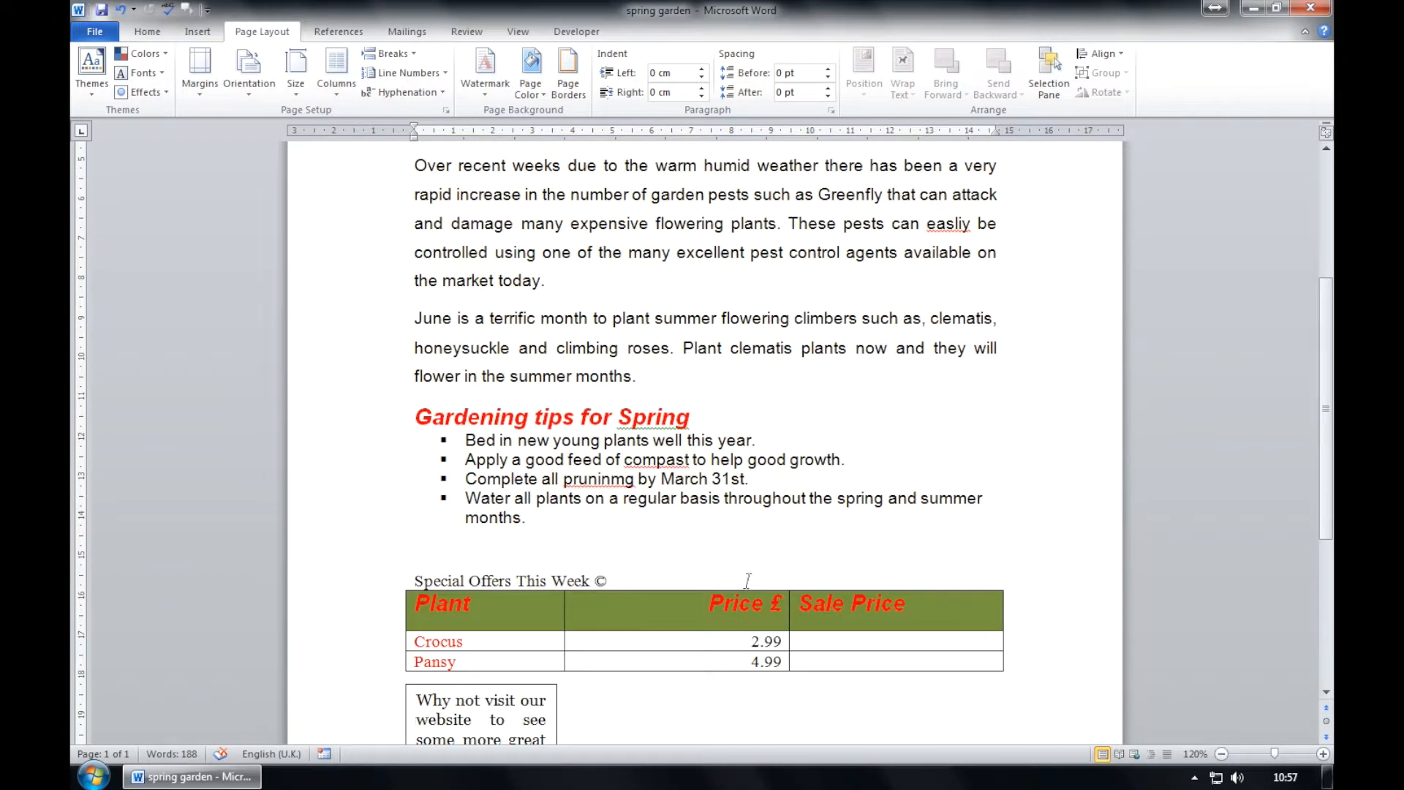
pyautogui.click(628, 575)
pyautogui.write("- they're Plantas")
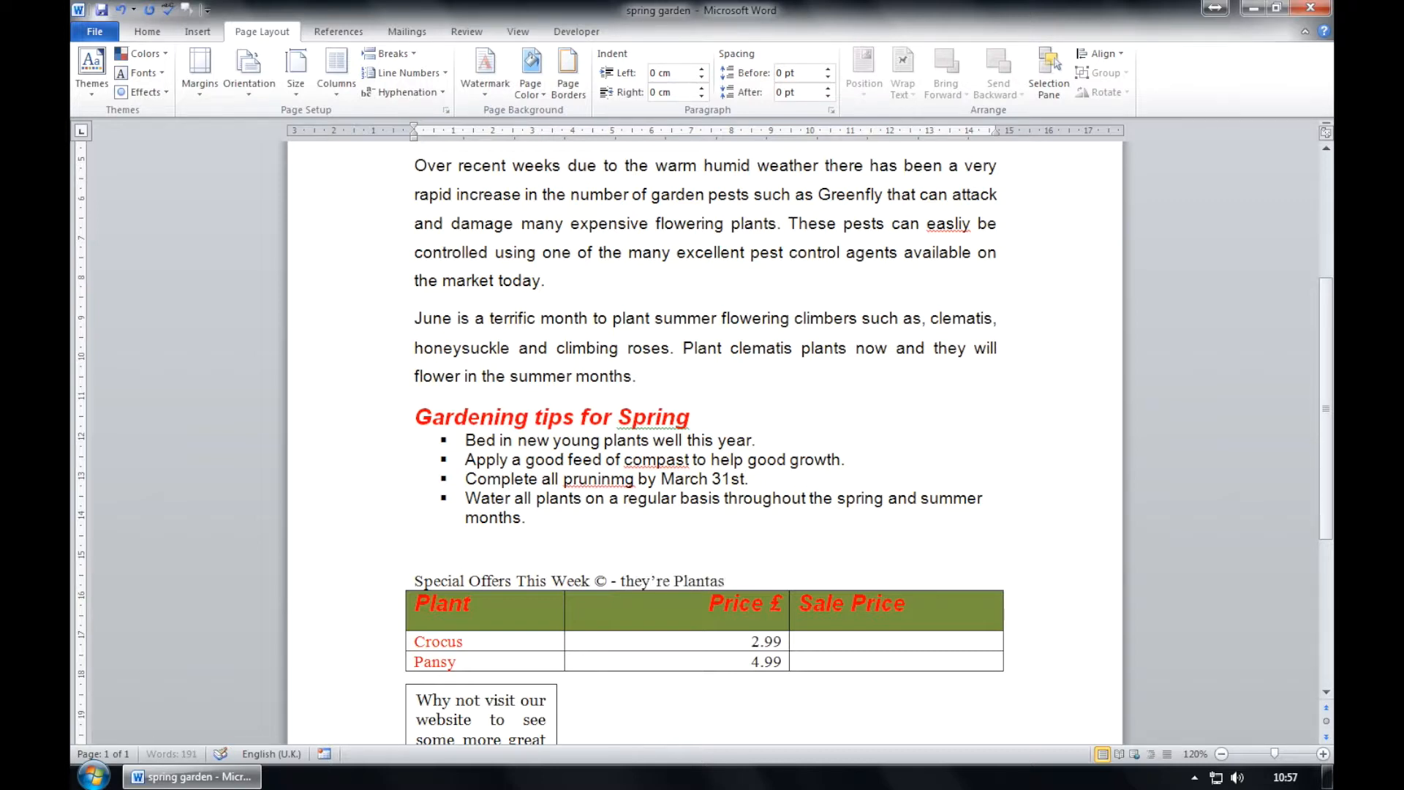
pyautogui.write('tic!')
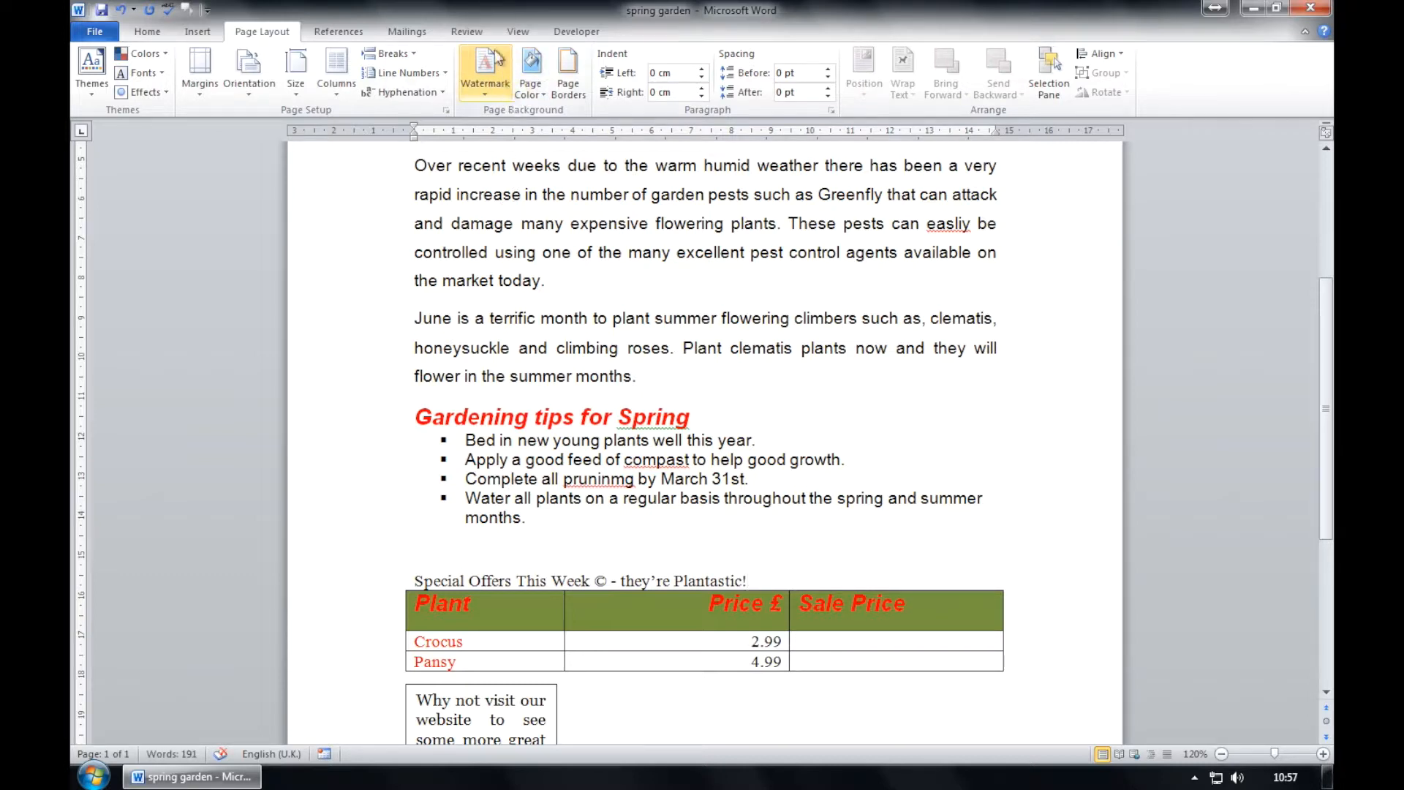
# - Start a spelling and grammar check and add "Plantastic" to the dictionary
pyautogui.click(476, 33)
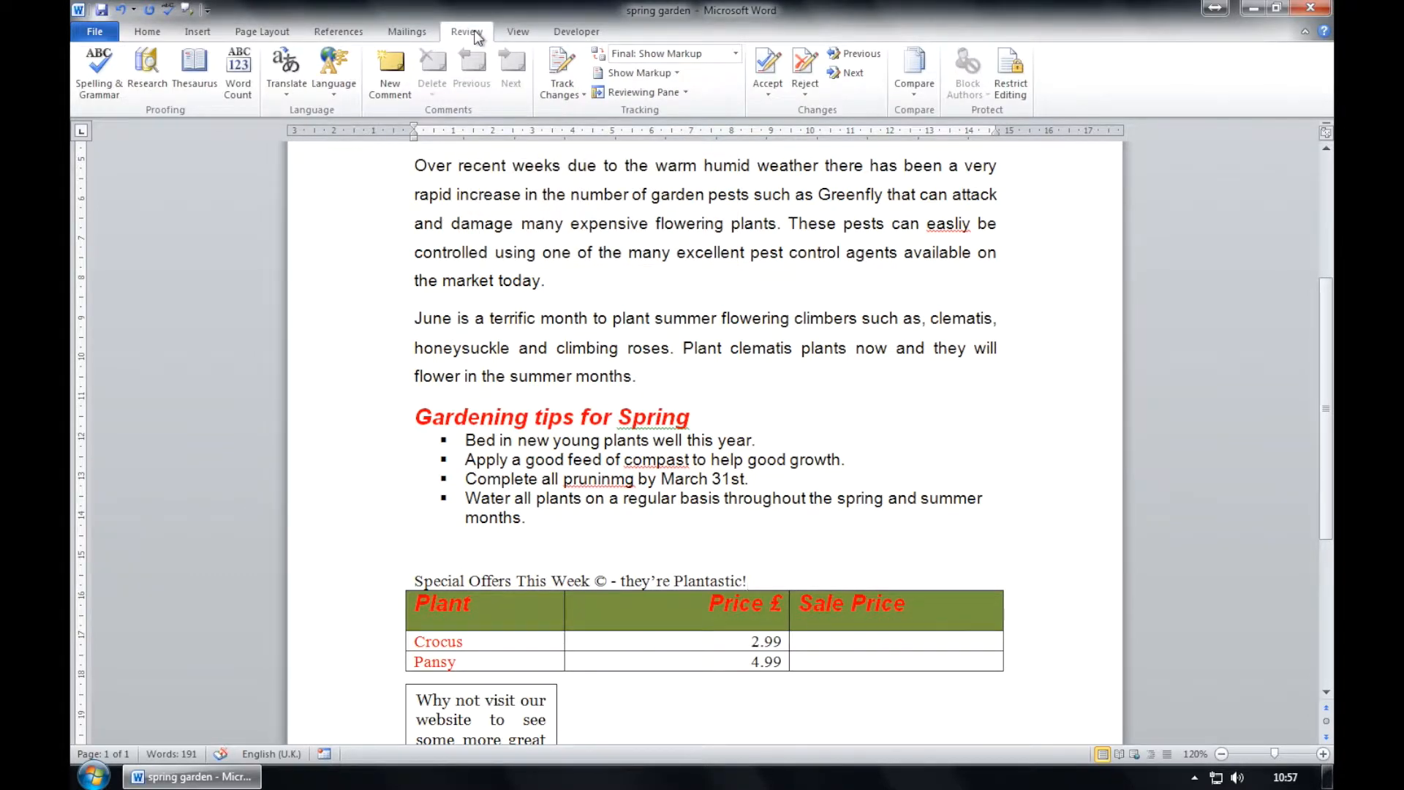
pyautogui.click(91, 101)
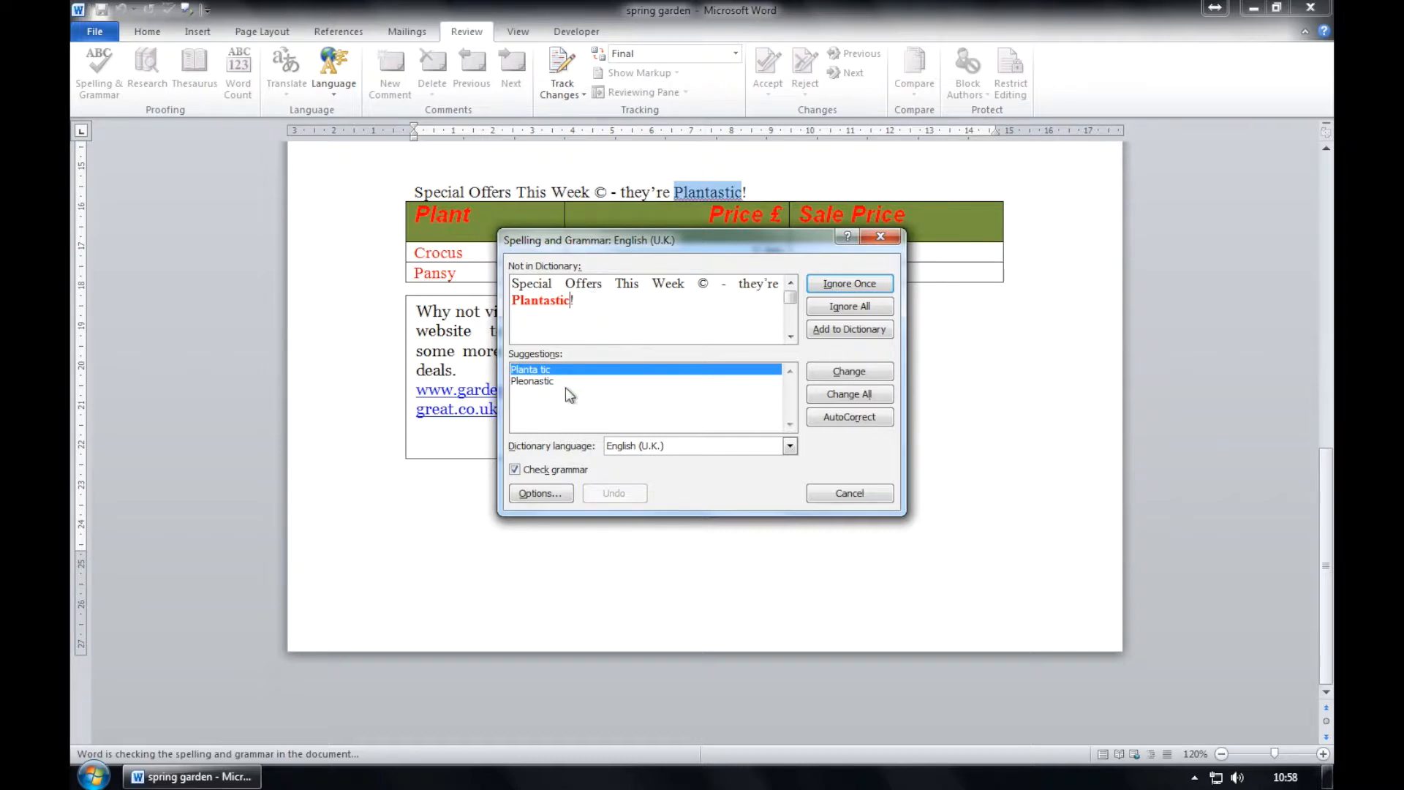
pyautogui.click(849, 330)
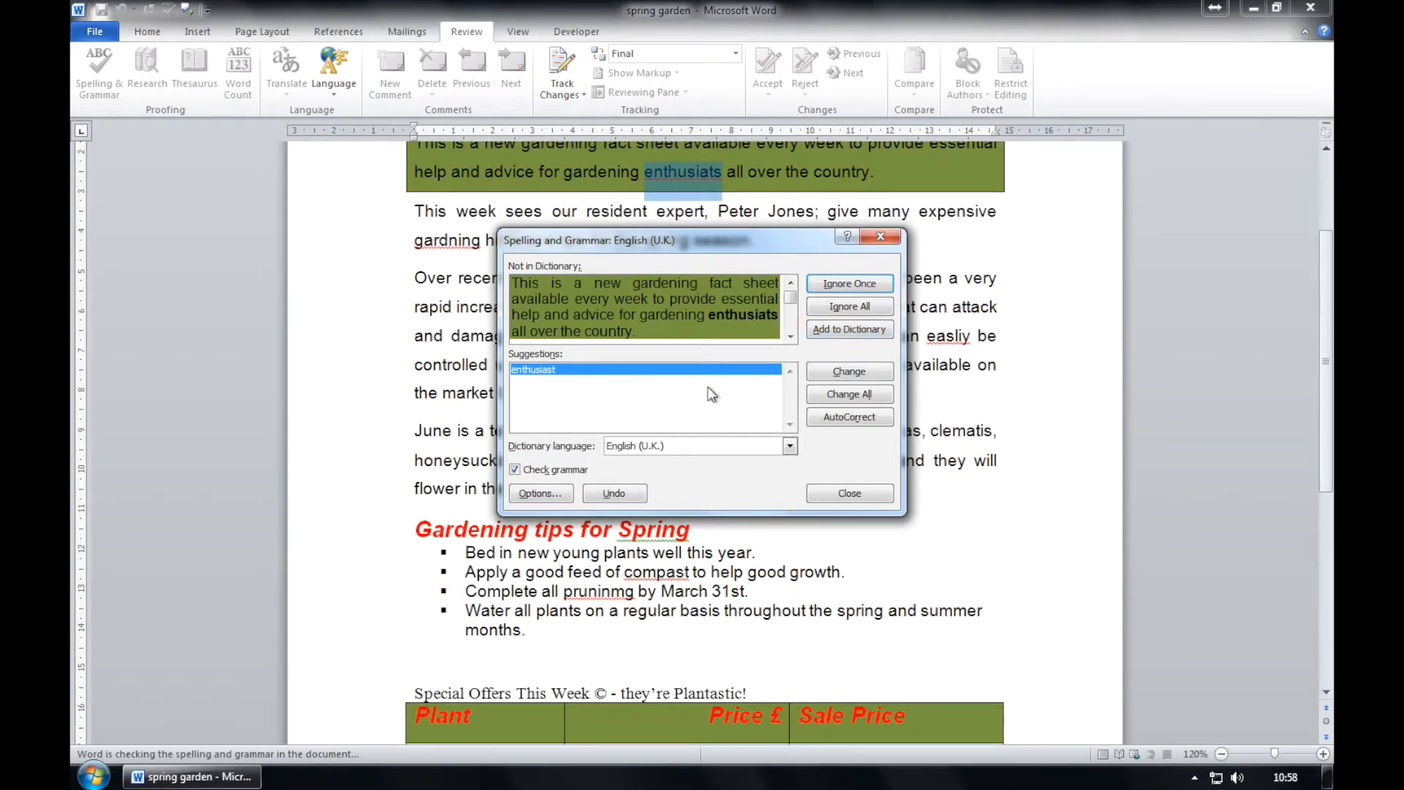
# - Accept the suggested spellings "enthusiast", "gardening" and "easily", and ignore the flagged "Spring" in the tips heading once
pyautogui.click(848, 373)
pyautogui.click(847, 374)
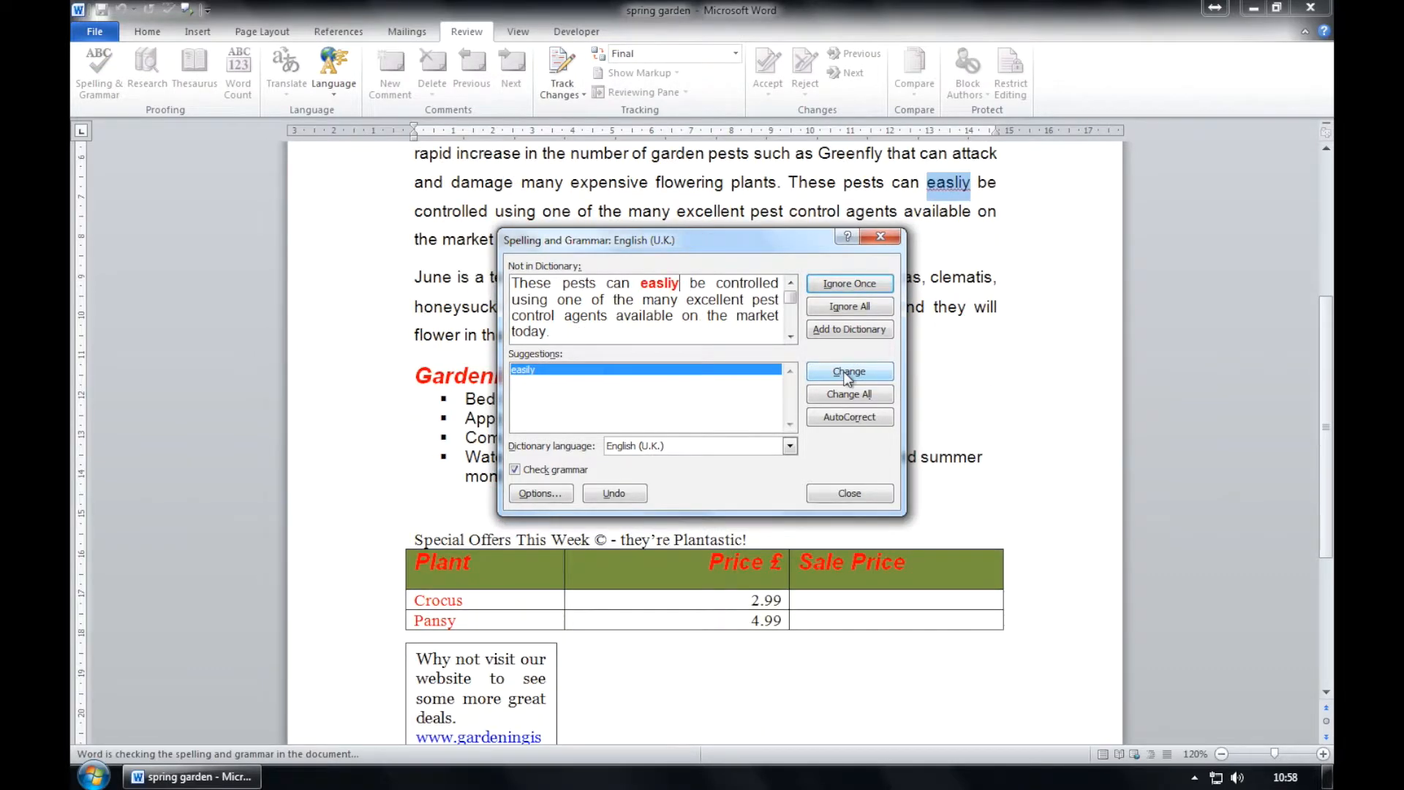
pyautogui.click(847, 375)
pyautogui.click(854, 285)
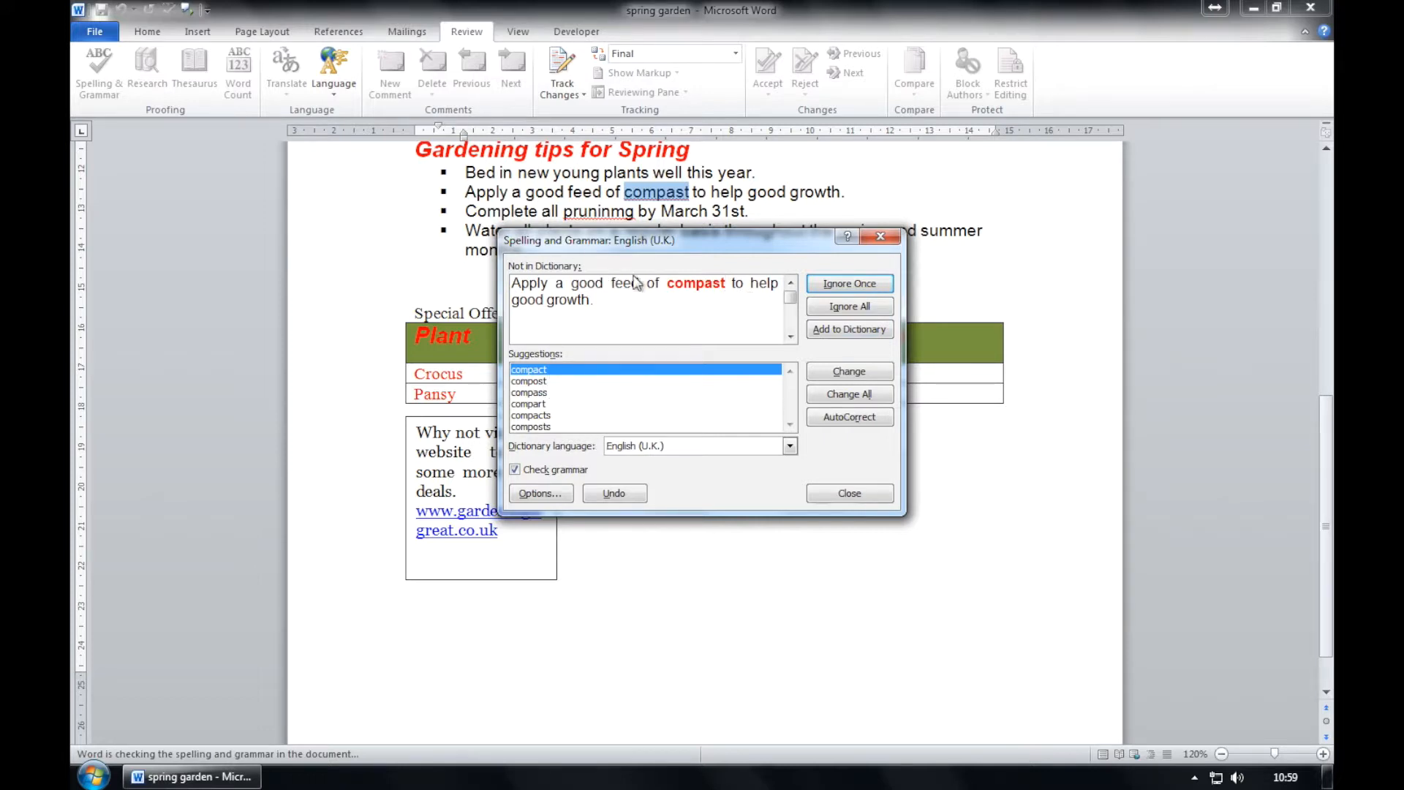
# - Replace "compast" with "compost" and "pruninmg" with "pruning", and finish the spelling and grammar check
pyautogui.click(525, 381)
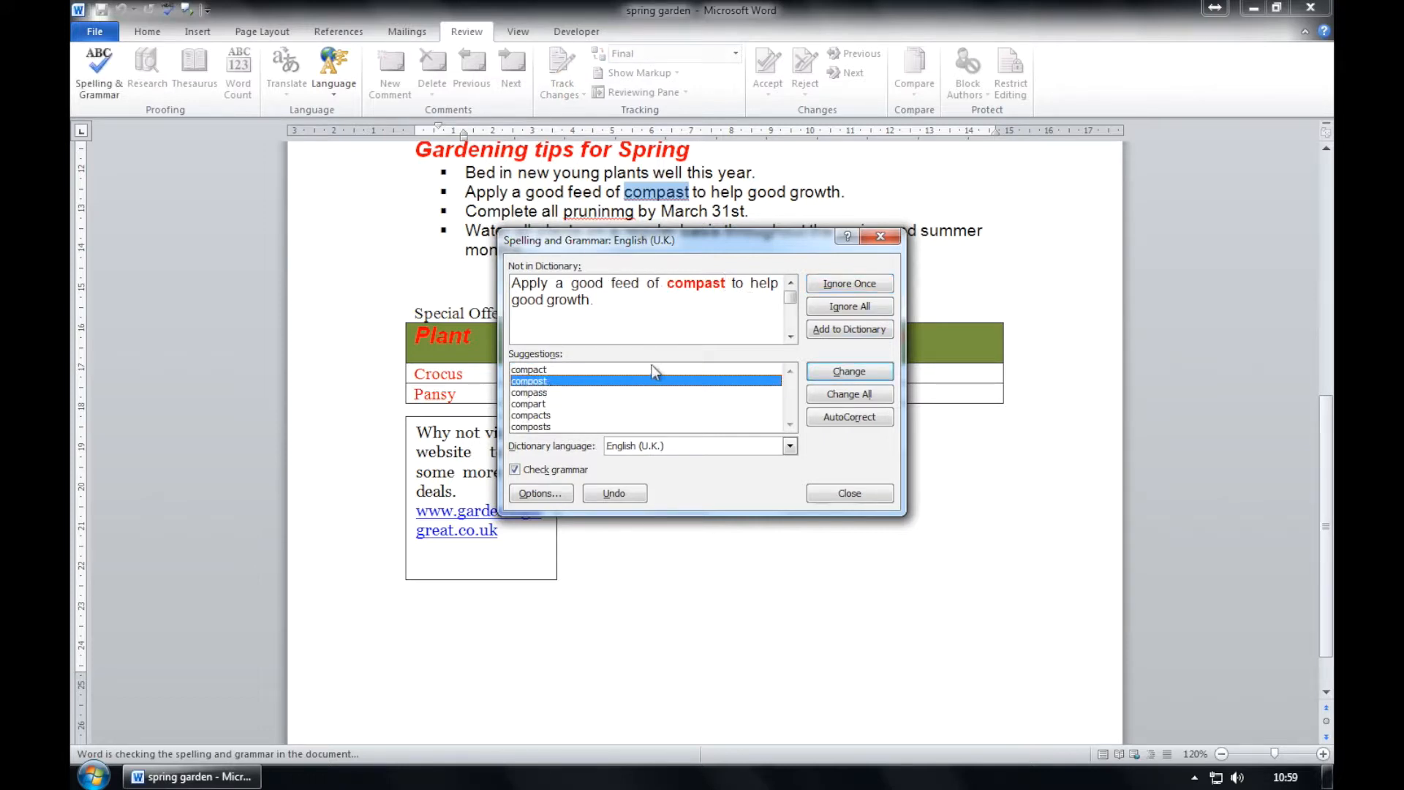
pyautogui.click(843, 371)
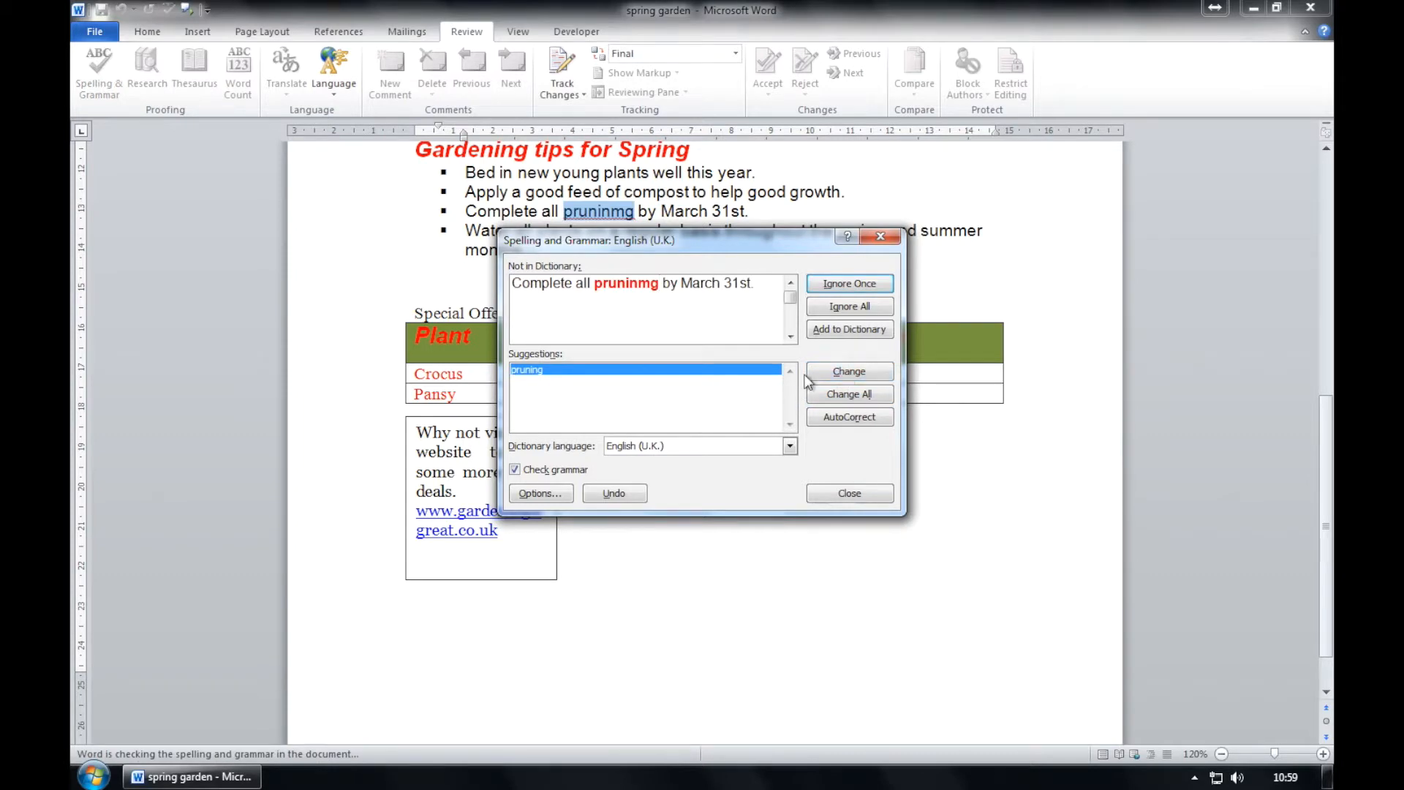
pyautogui.click(846, 375)
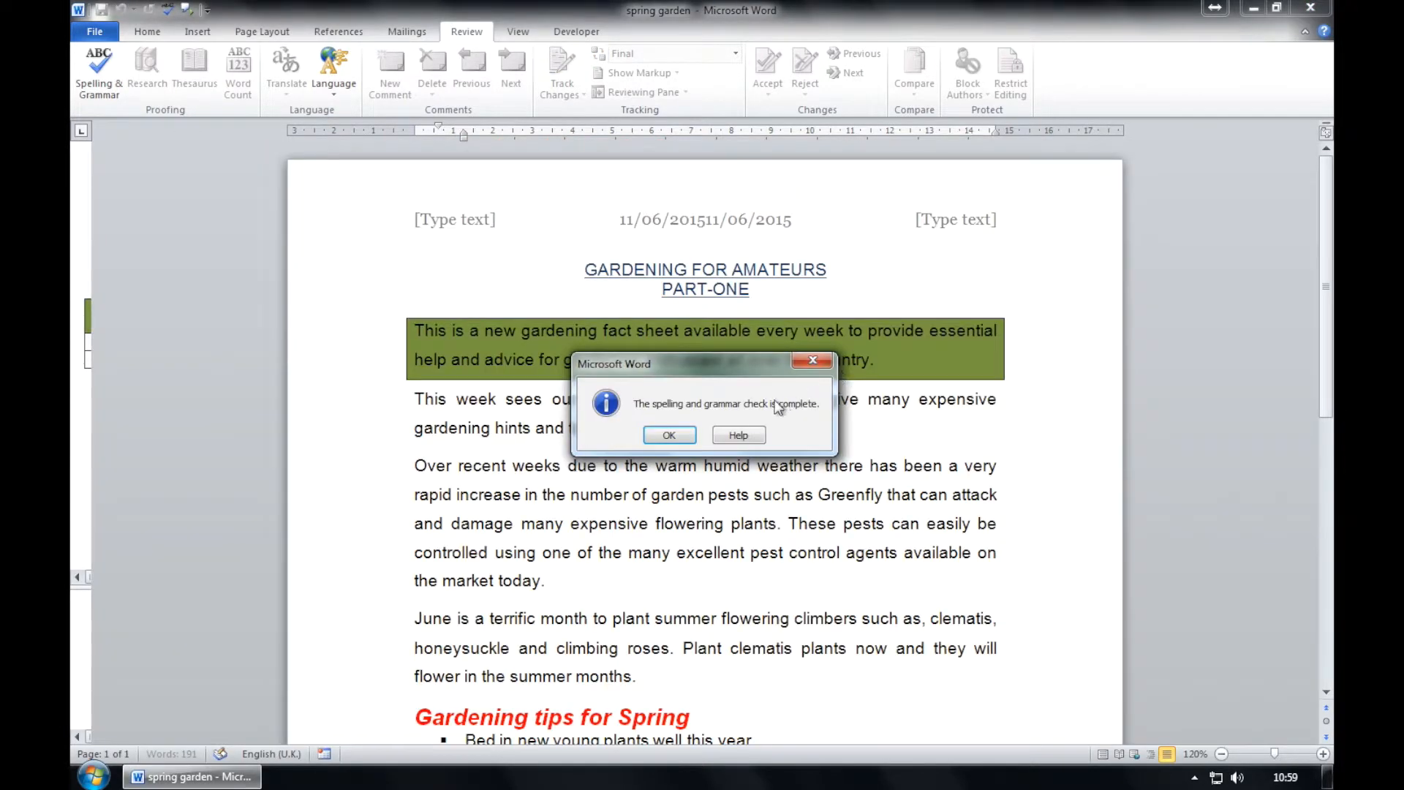
pyautogui.click(669, 435)
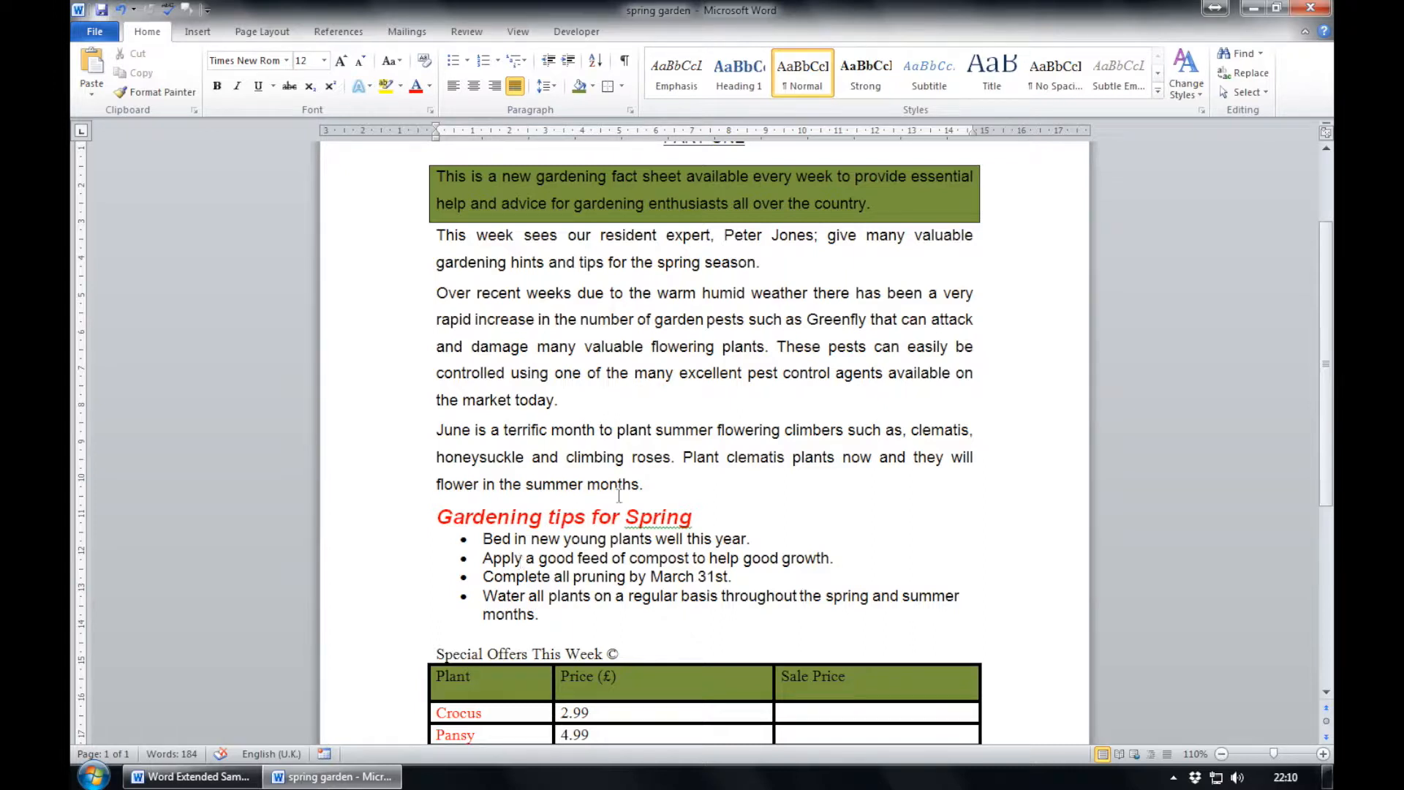
# - Apply a 1 cm first-line indent to the four body paragraphs above the "Gardening tips for Spring" heading
pyautogui.moveTo(661, 489); pyautogui.dragTo(435, 177)
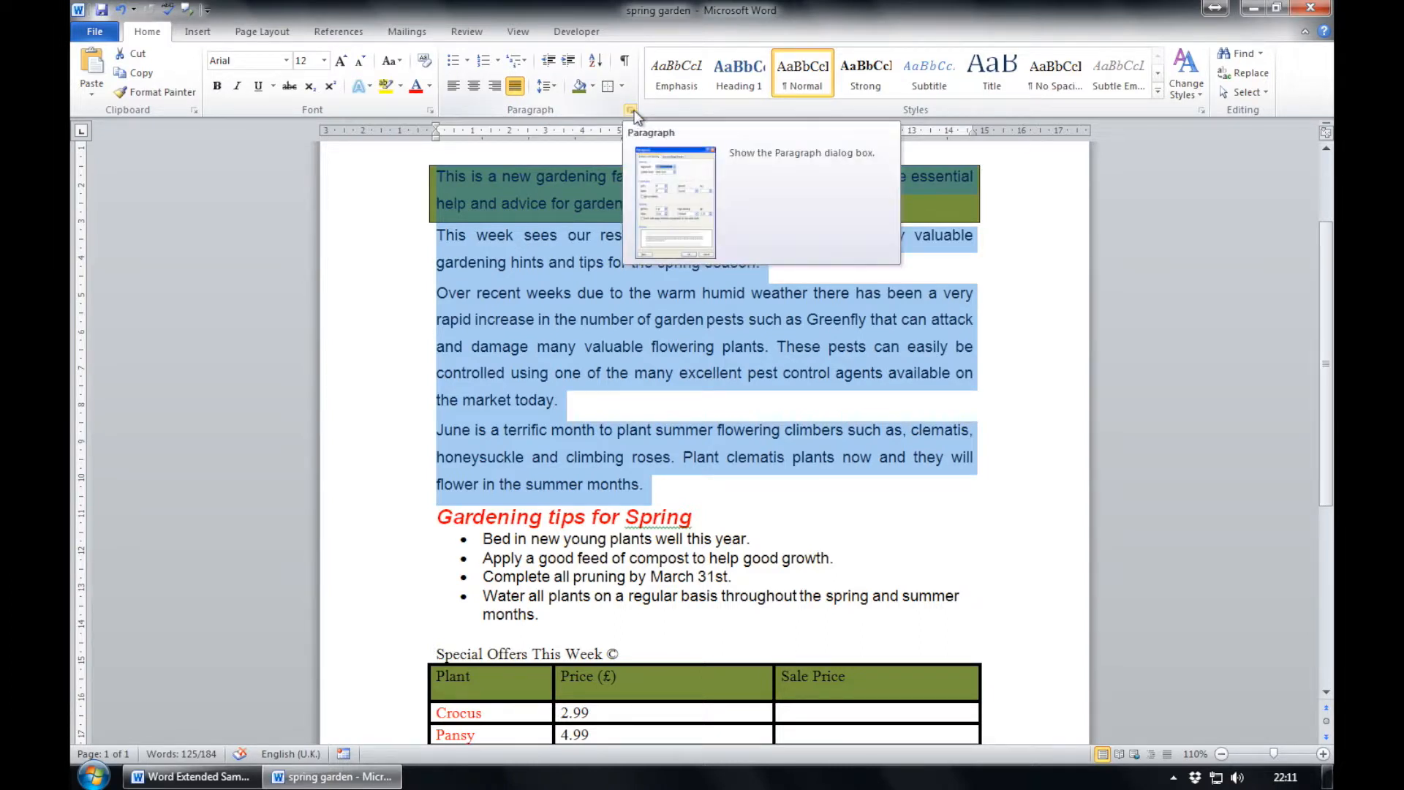
pyautogui.click(631, 110)
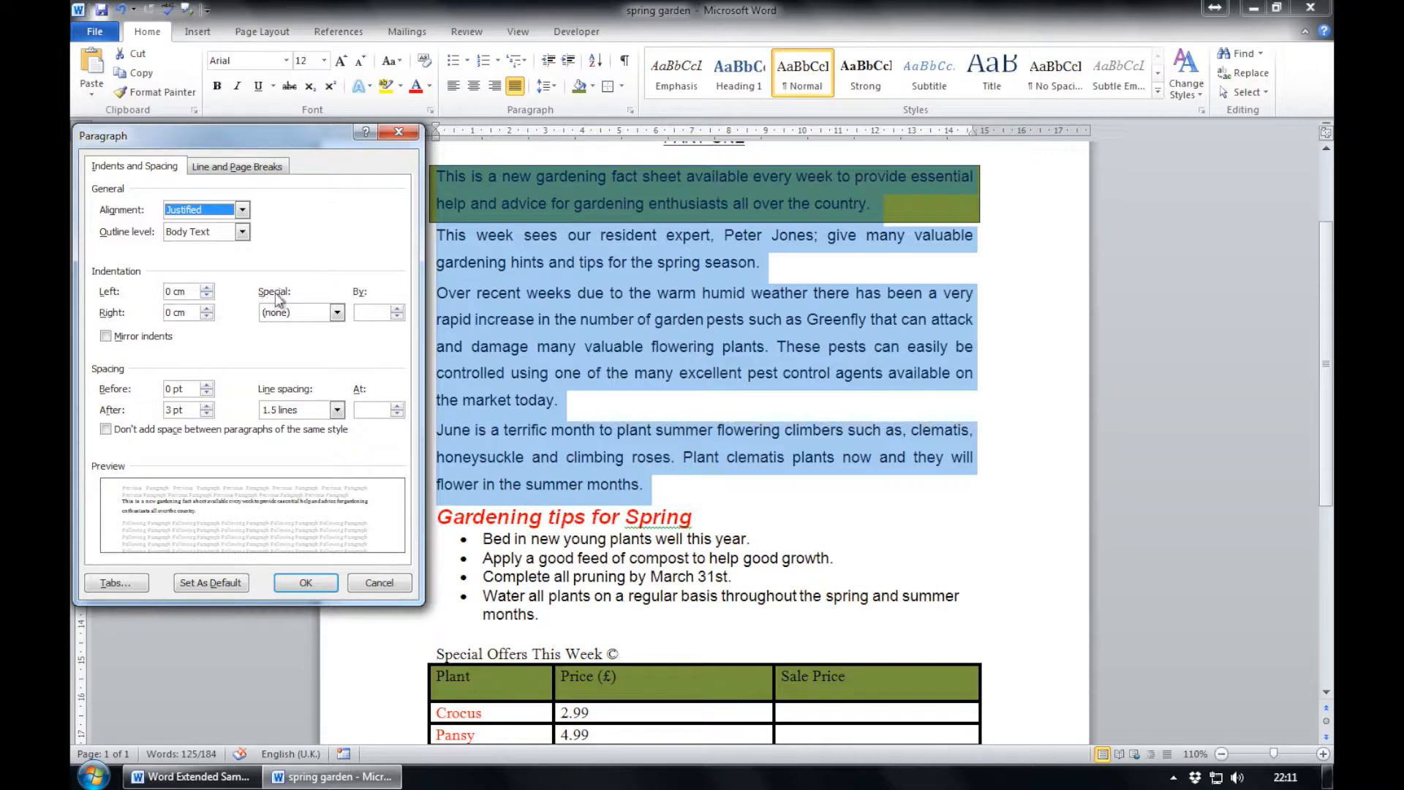
pyautogui.click(337, 315)
pyautogui.click(327, 329)
pyautogui.press('Down')
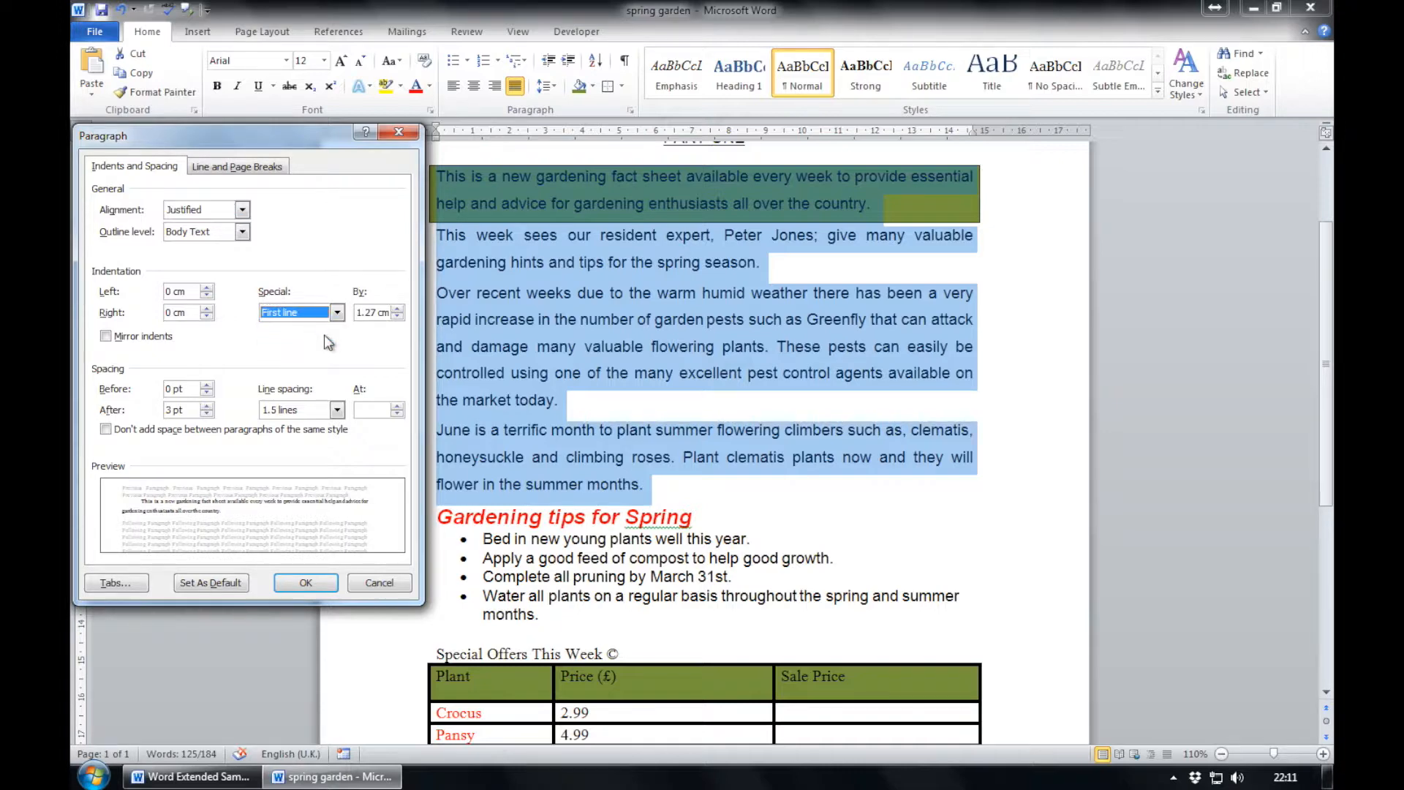
pyautogui.click(377, 314)
pyautogui.press('BackSpace')
pyautogui.press('BackSpace')
pyautogui.press('BackSpace')
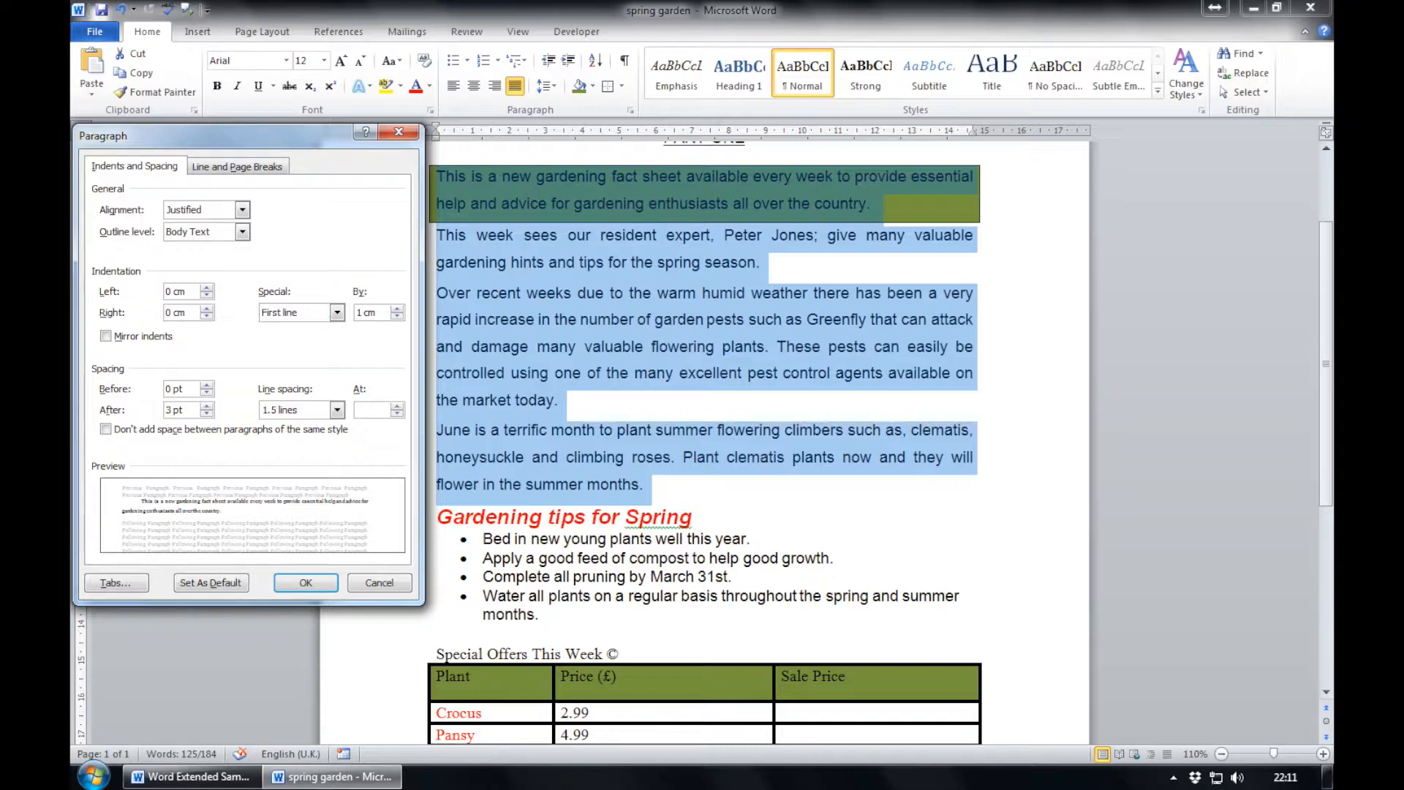
pyautogui.click(305, 582)
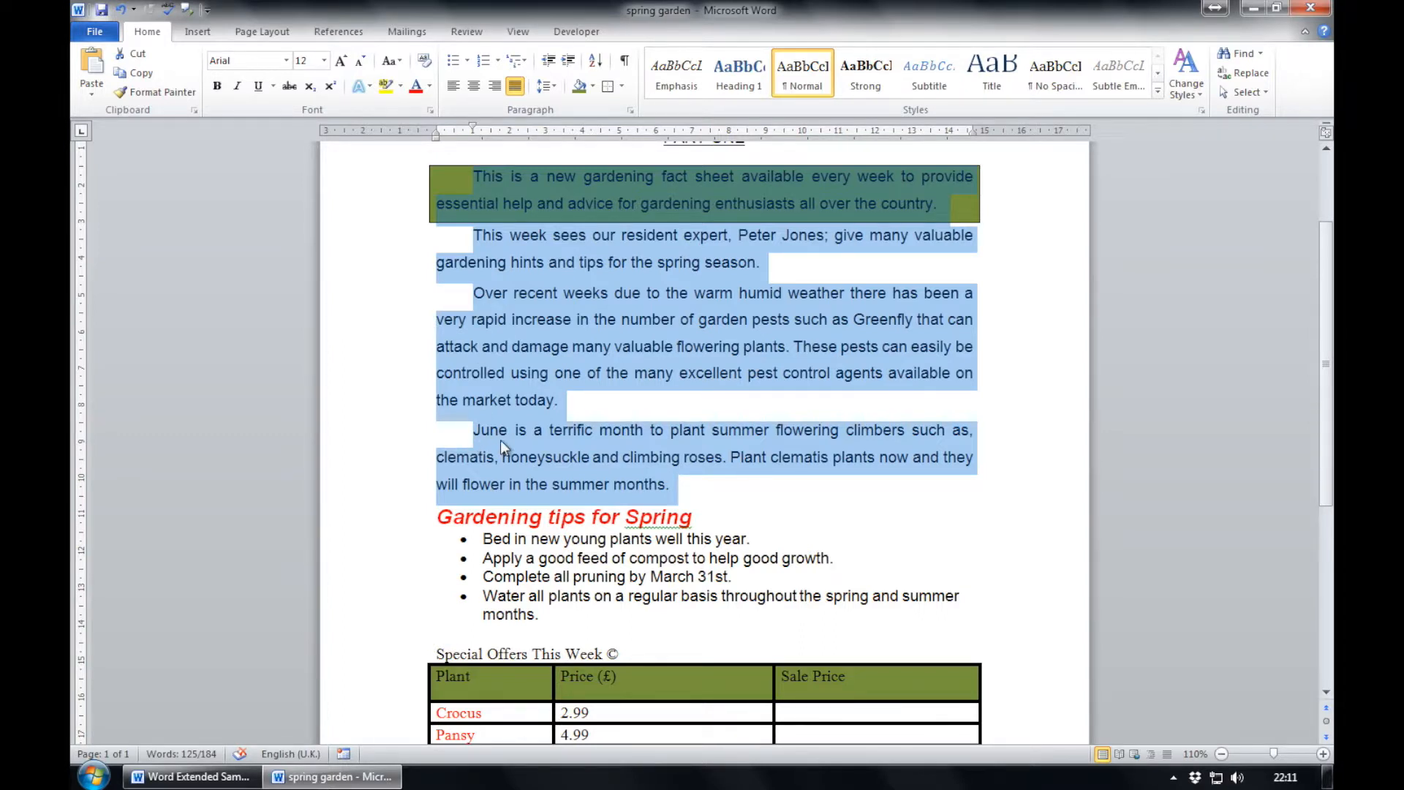
# - Below the last body paragraph, add the lines "Opening Times", "Monday 9am – 4pm" and "Tuesday 9am – 4pm"
pyautogui.click(711, 497)
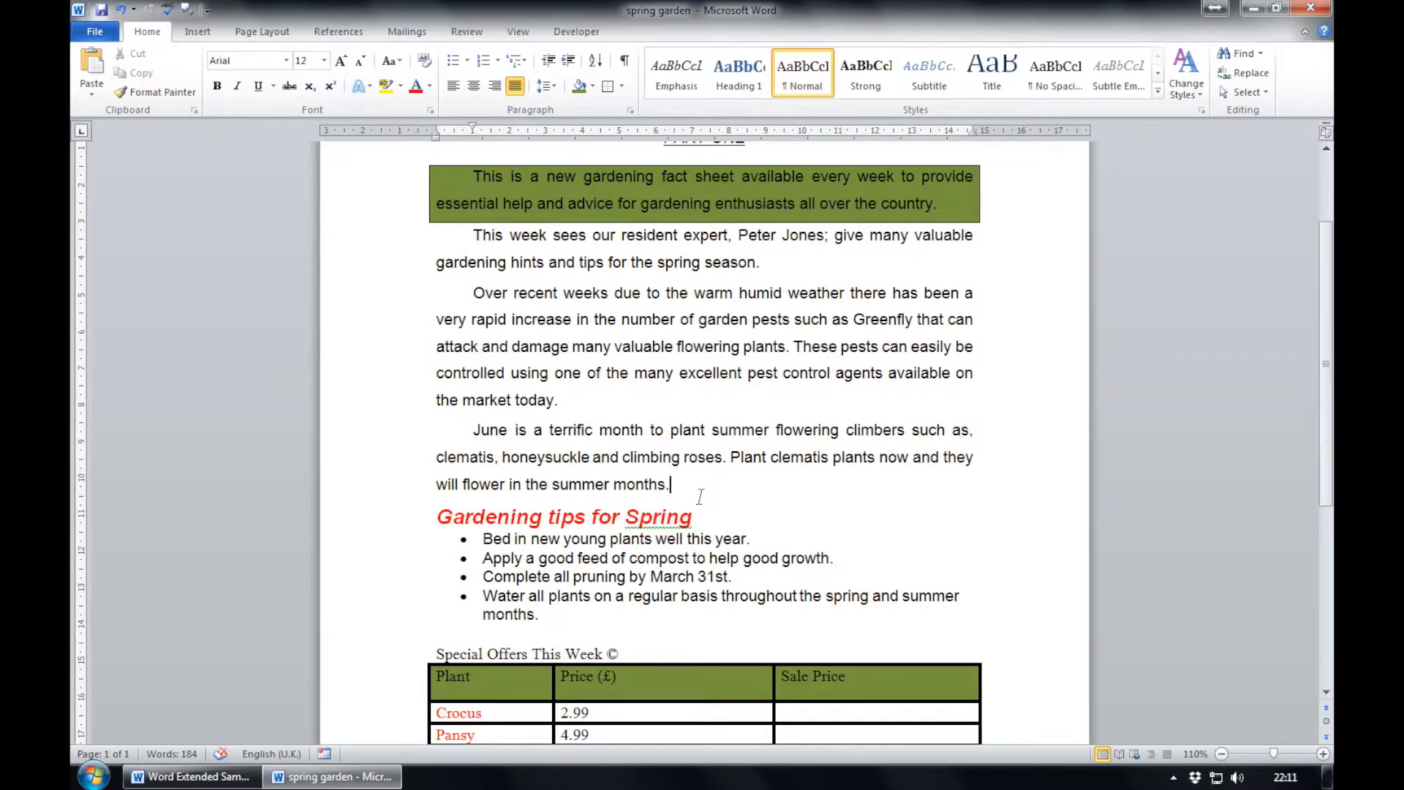
pyautogui.press('Return')
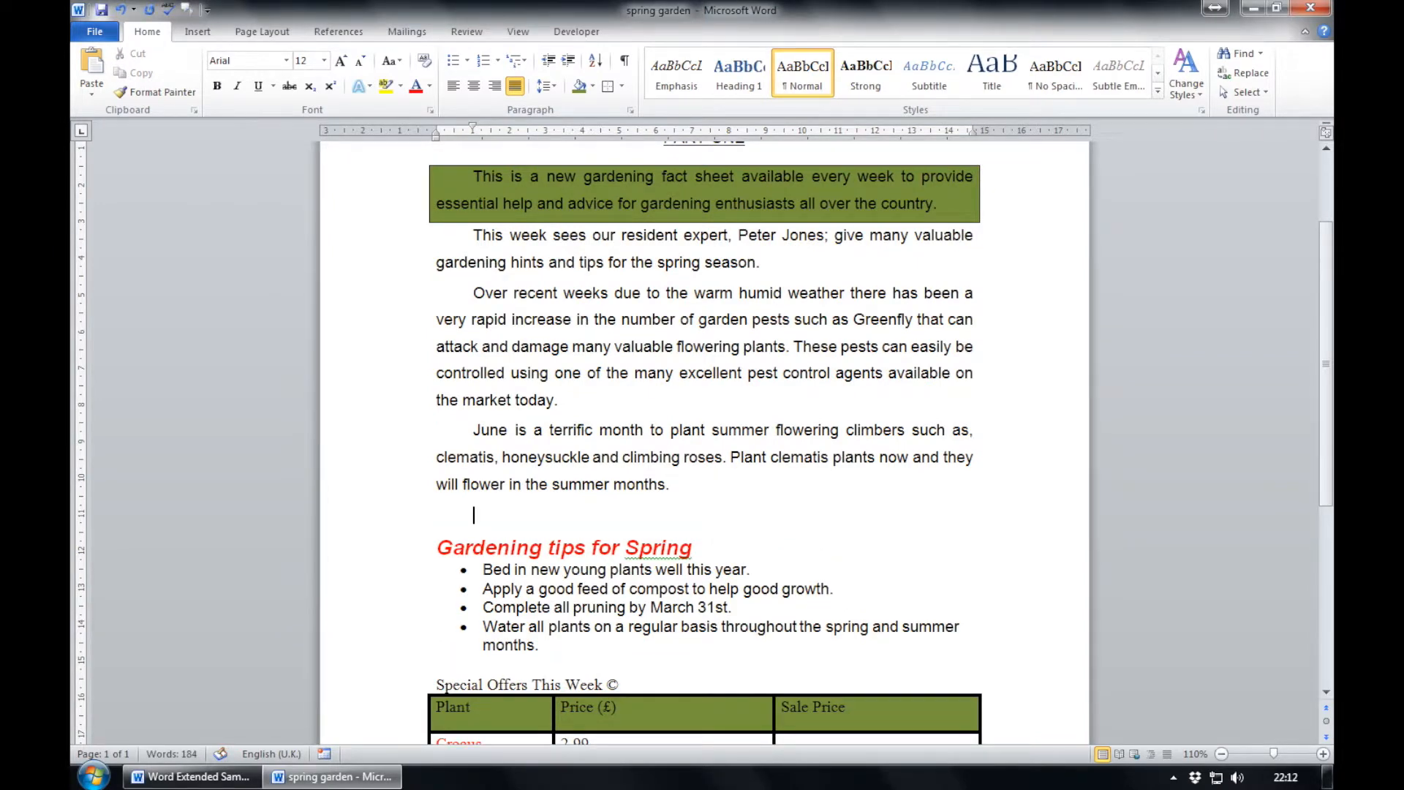
pyautogui.write('Opening Times')
pyautogui.press('Return')
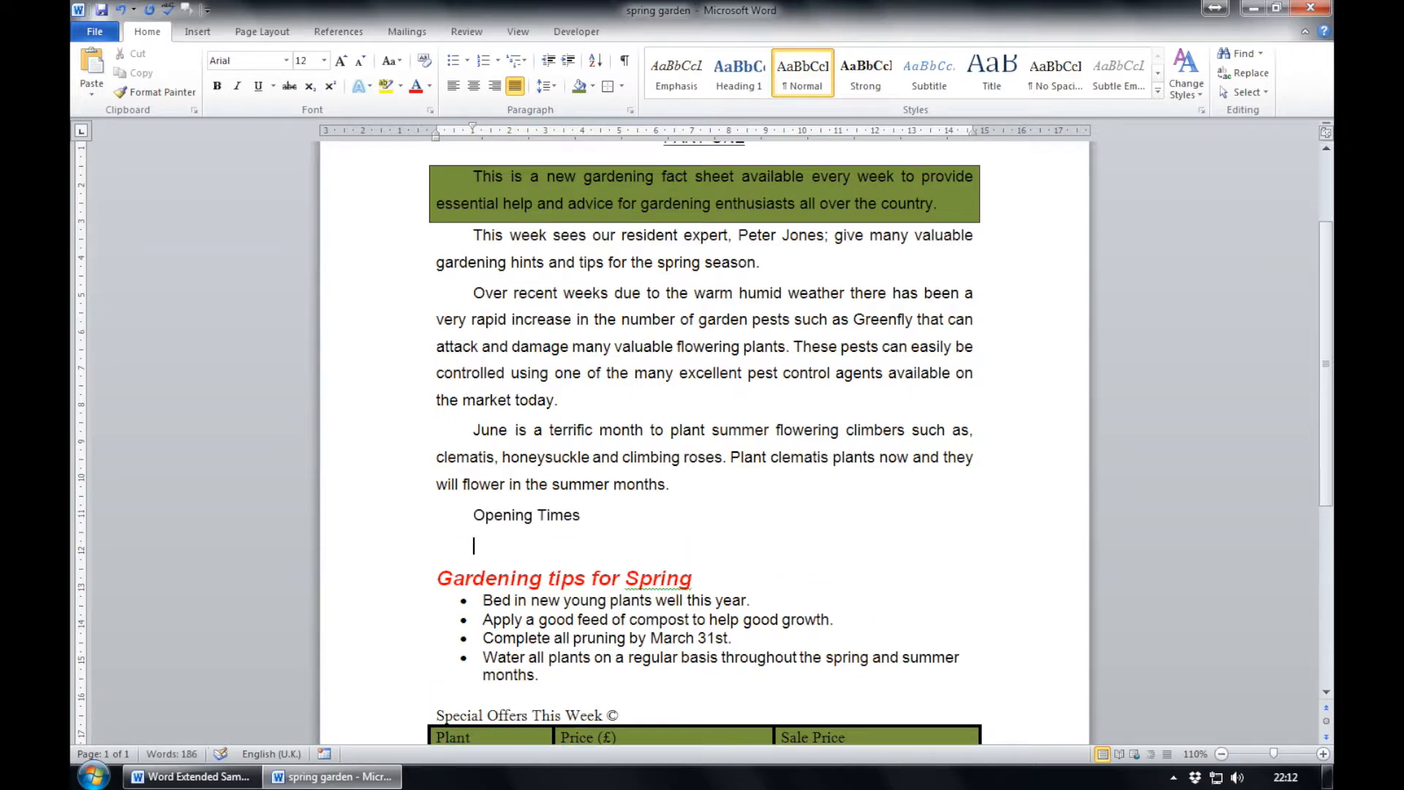
pyautogui.write('Mond')
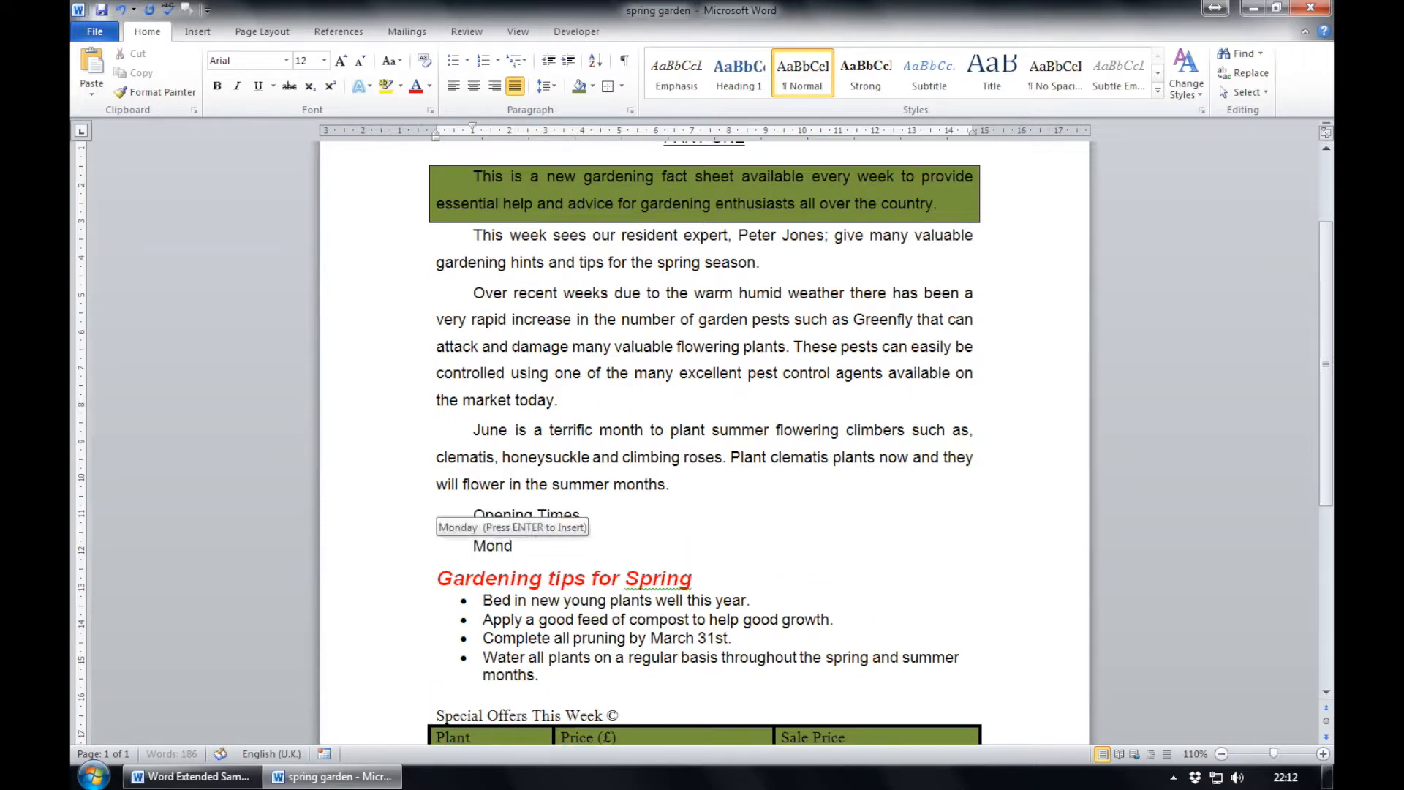
pyautogui.write('ay 9am - 4pm')
pyautogui.press('Return')
pyautogui.write('Tues')
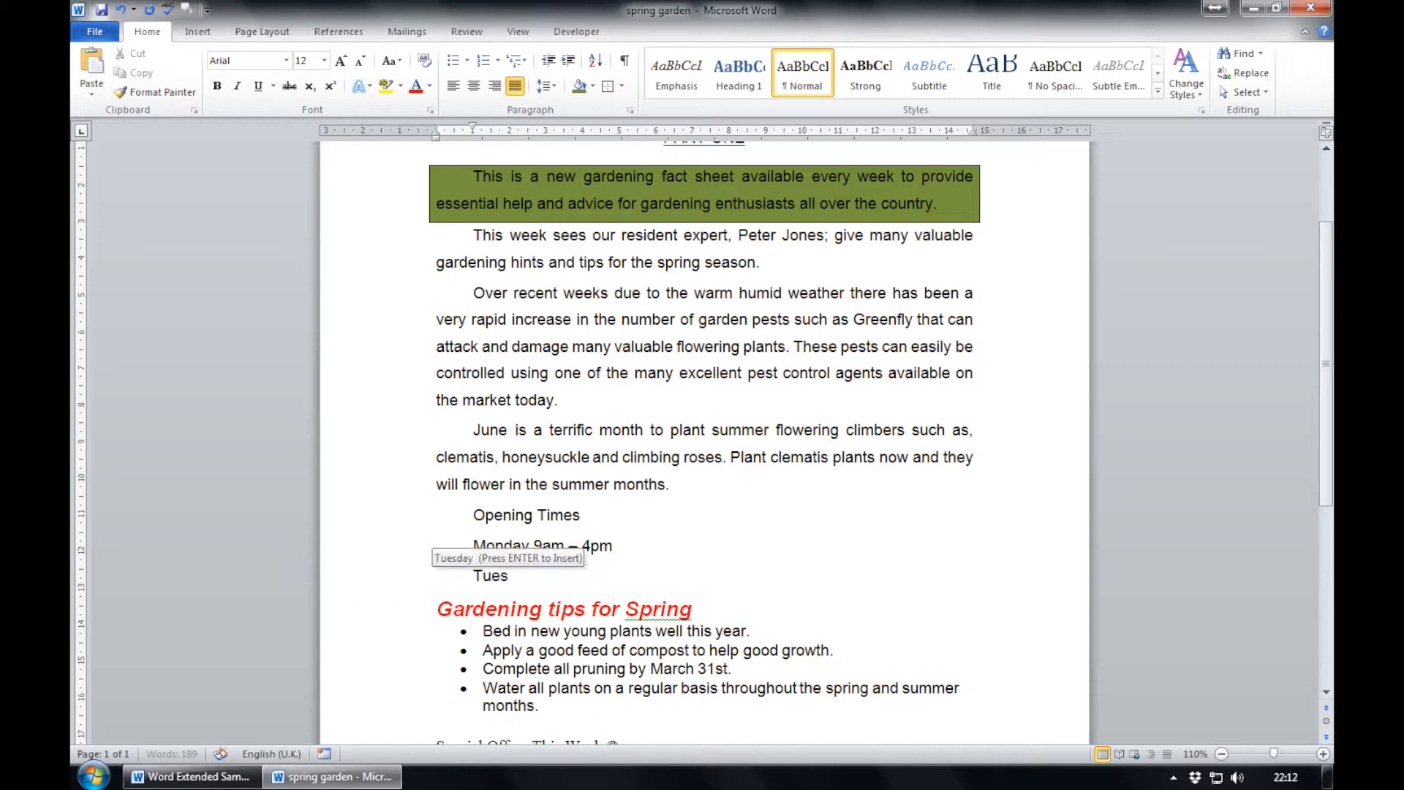
pyautogui.press('Return')
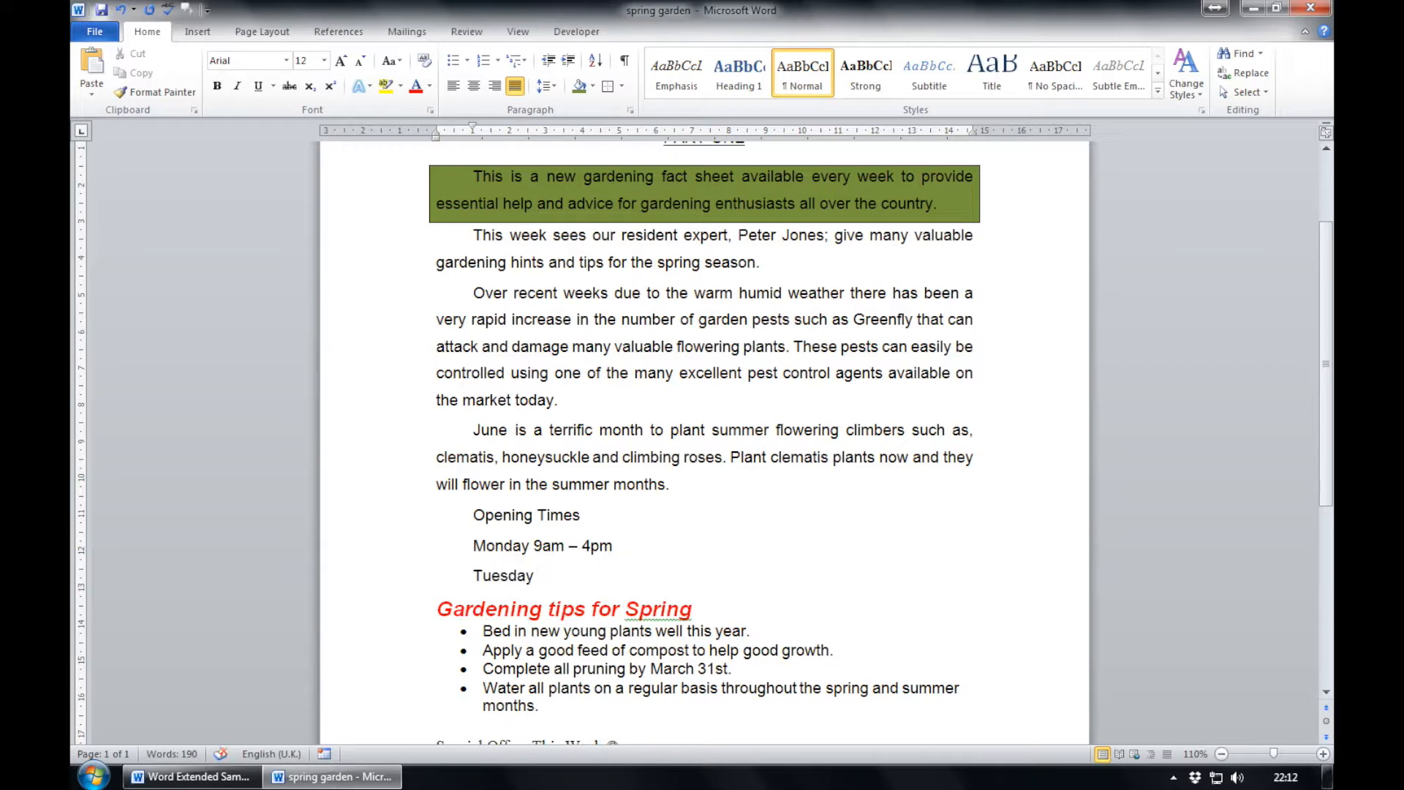
pyautogui.write('9am - ')
pyautogui.write('4pm')
pyautogui.press('Return')
# - Continue the opening times with "Wednesday 9am – 2pm", "Thursday 9am – 4pm" and "Friday 9am – 12pm" on separate lines
pyautogui.write('Wed')
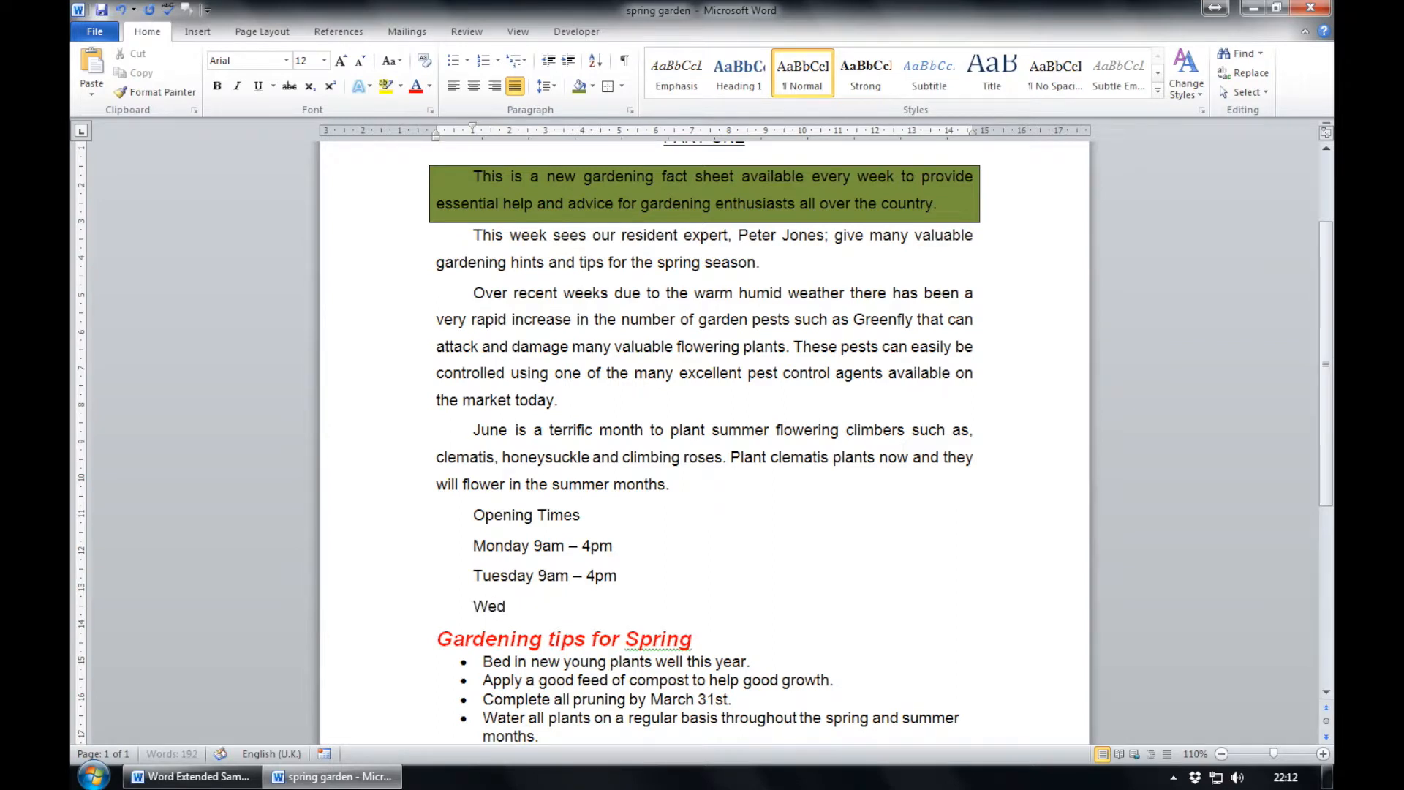
pyautogui.press('Return')
pyautogui.write('9am')
pyautogui.write(' - ')
pyautogui.write('2pm')
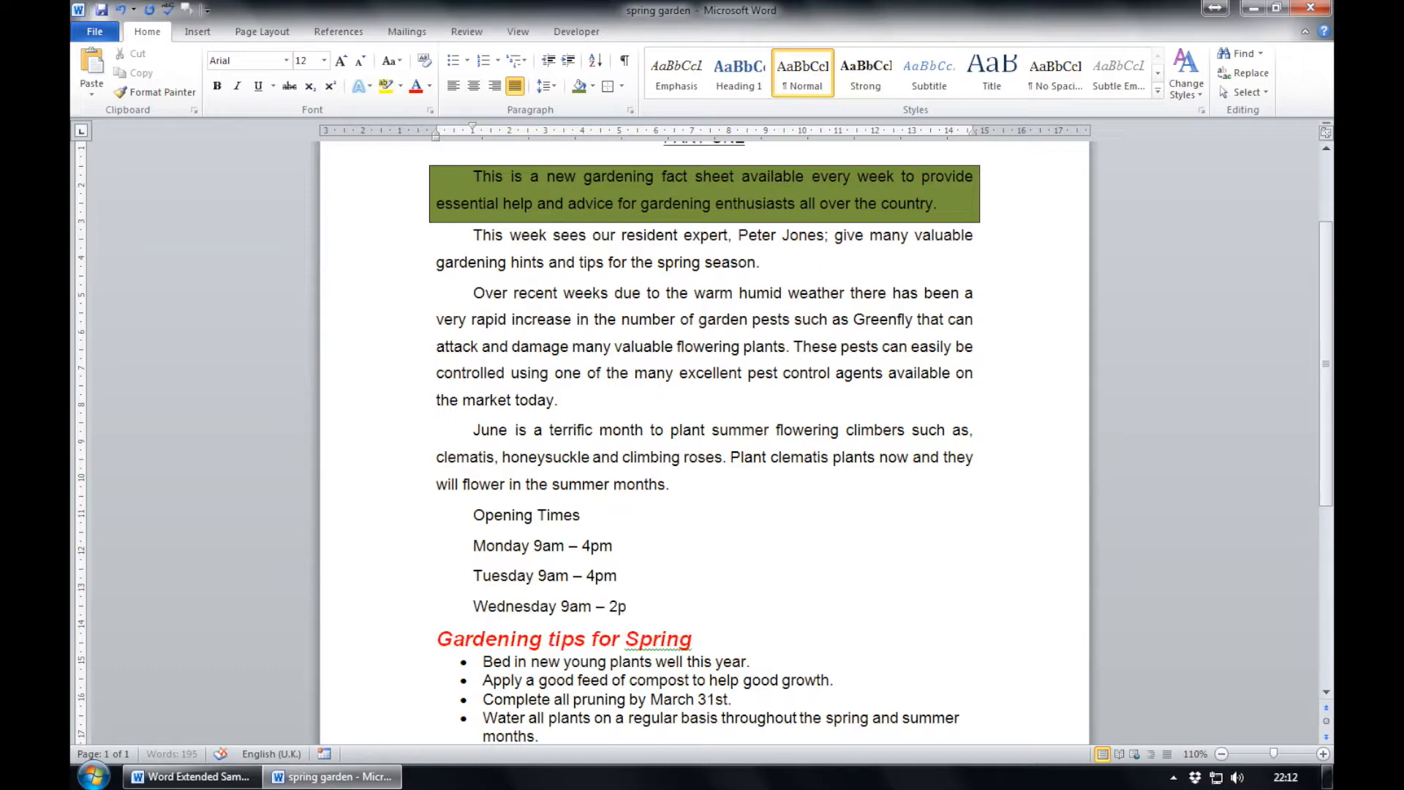
pyautogui.press('Return')
pyautogui.write('Thur')
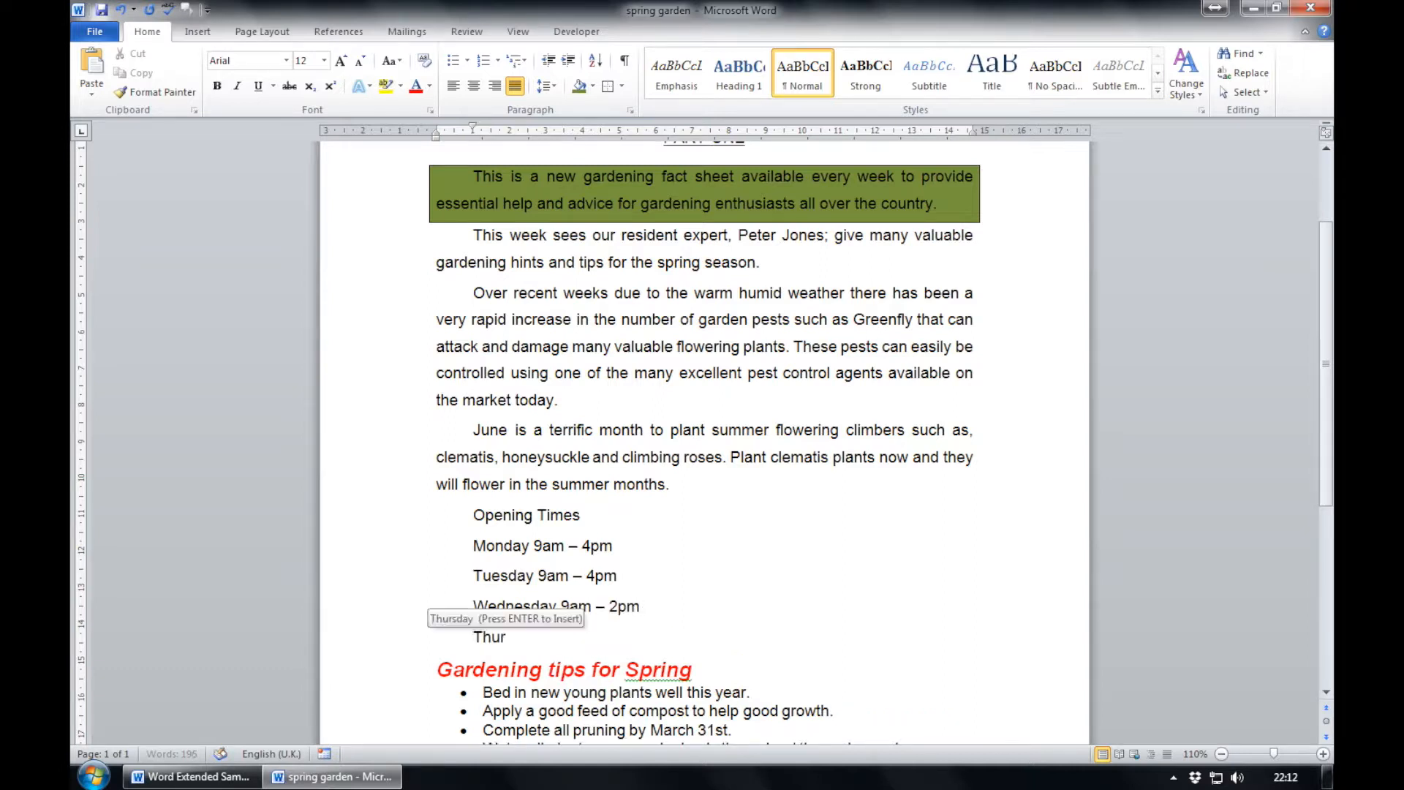
pyautogui.write('sday 9a')
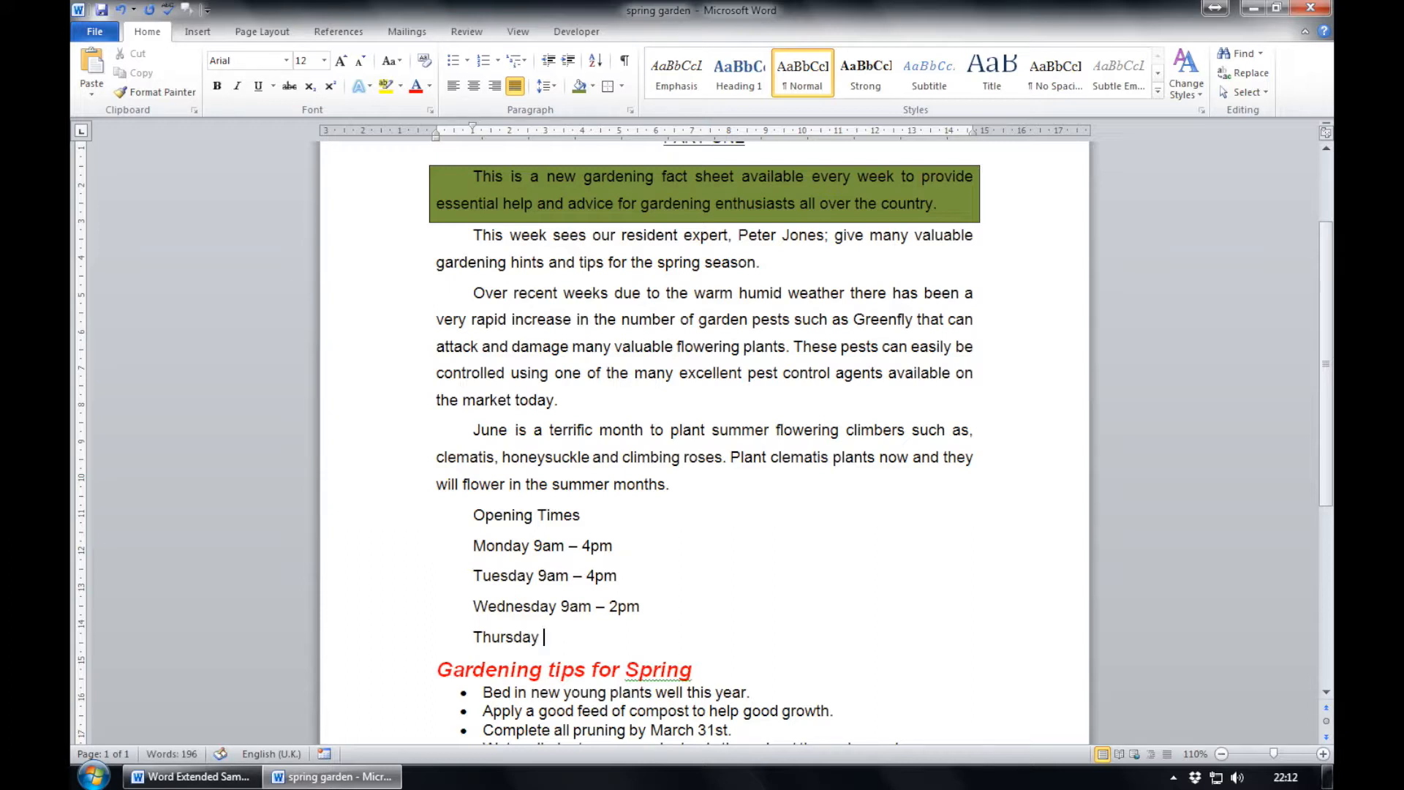
pyautogui.write('m - 4pm')
pyautogui.press('Return')
pyautogui.write('Friday')
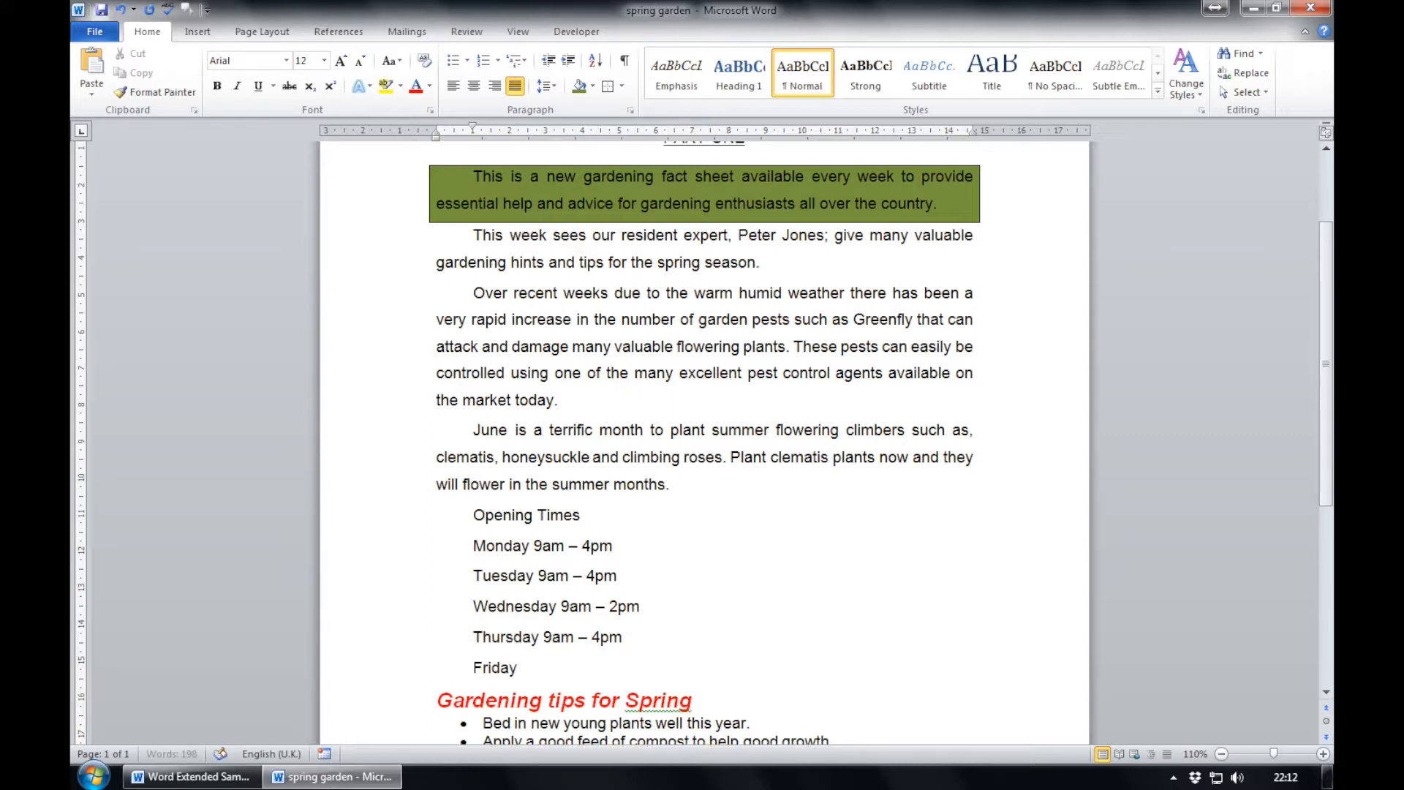
pyautogui.write(' 9am - 12pm')
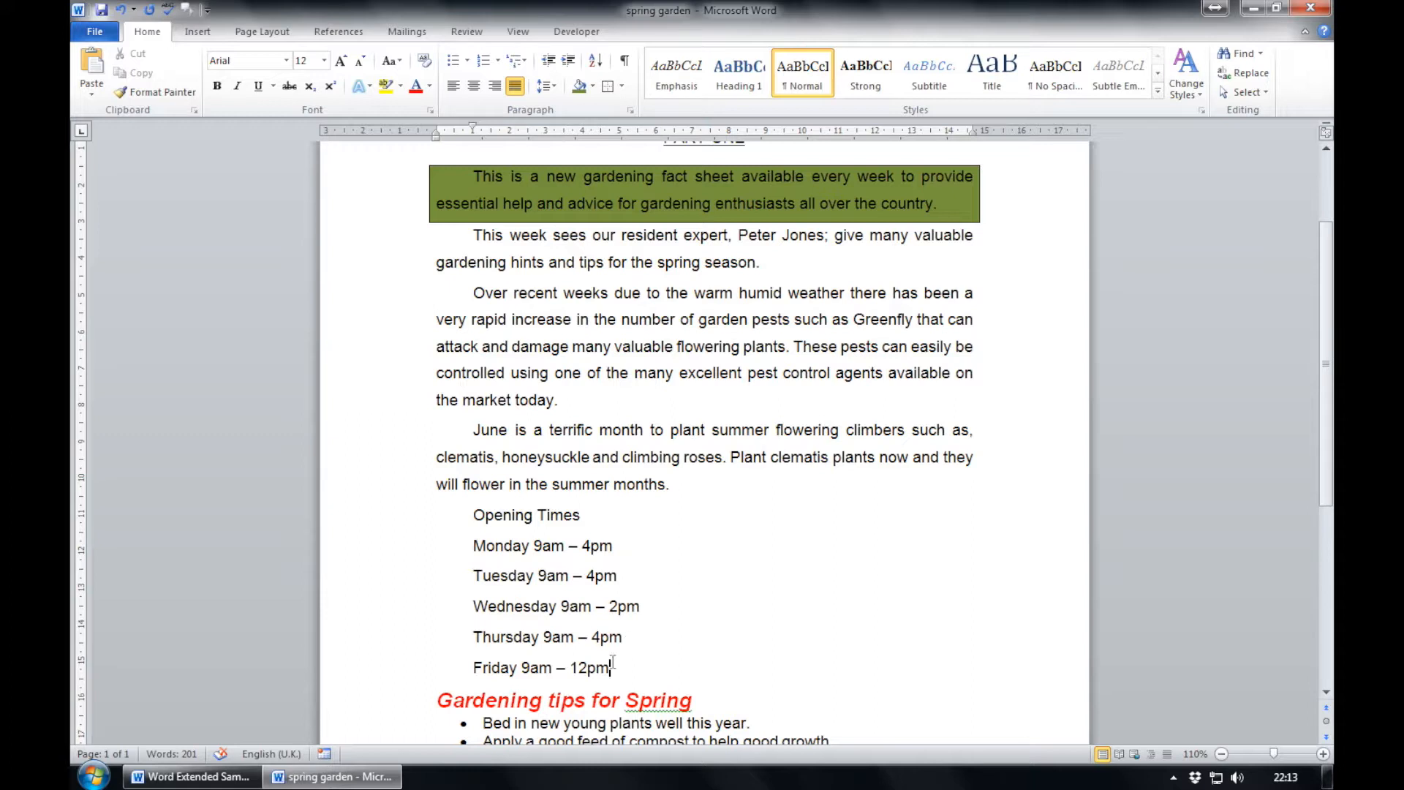
# - Set a left tab stop at about 7.5 cm for the Monday to Friday opening time lines
pyautogui.moveTo(615, 668); pyautogui.dragTo(478, 540)
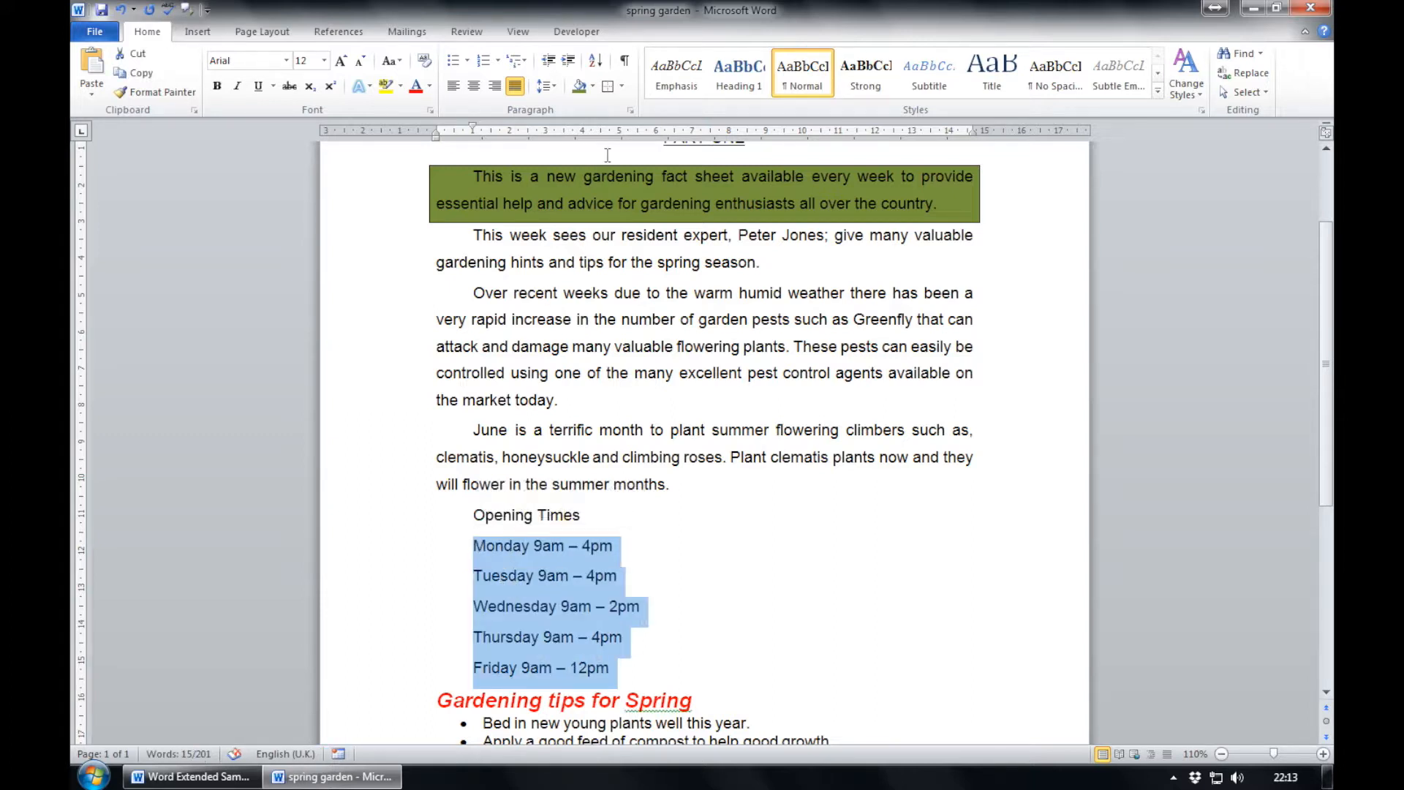
pyautogui.click(630, 112)
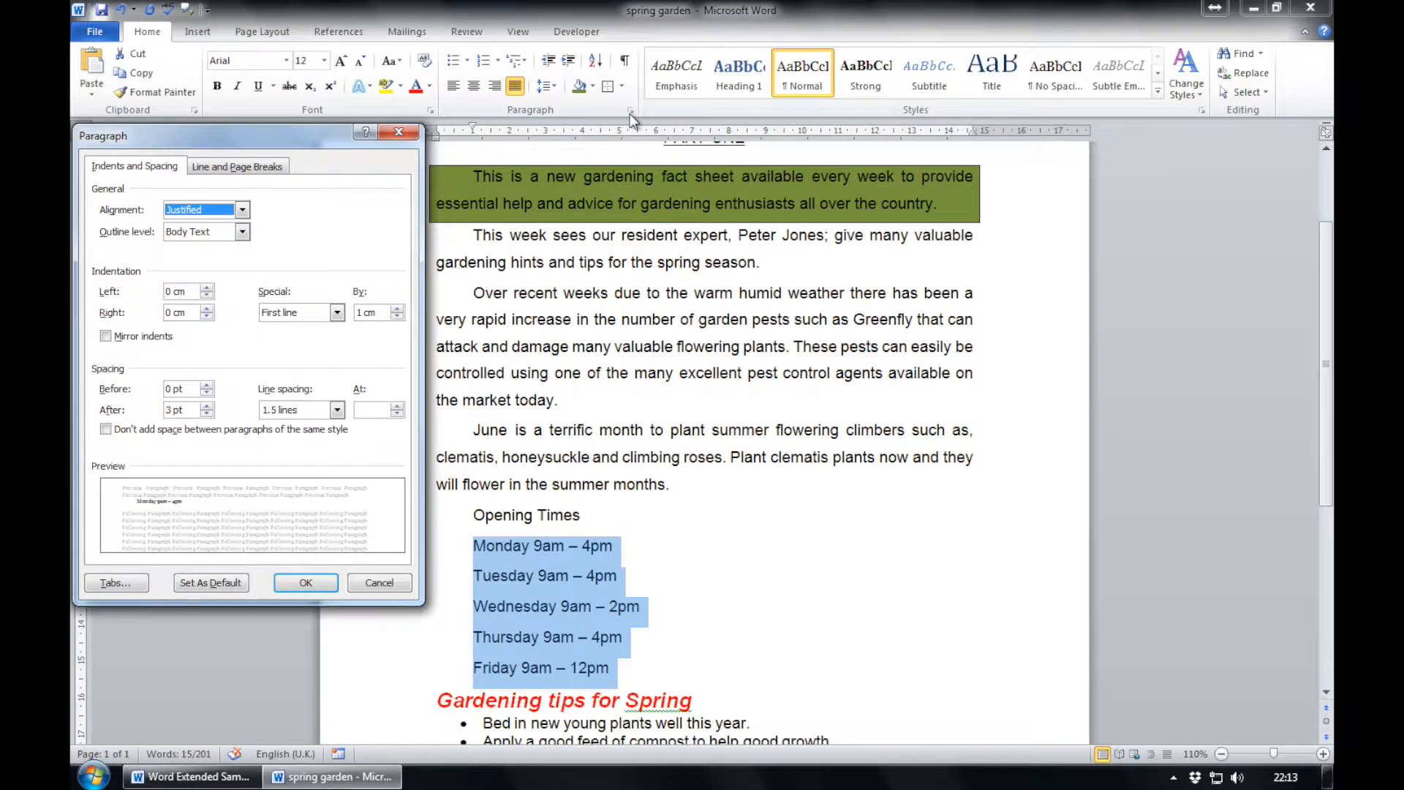
pyautogui.click(116, 582)
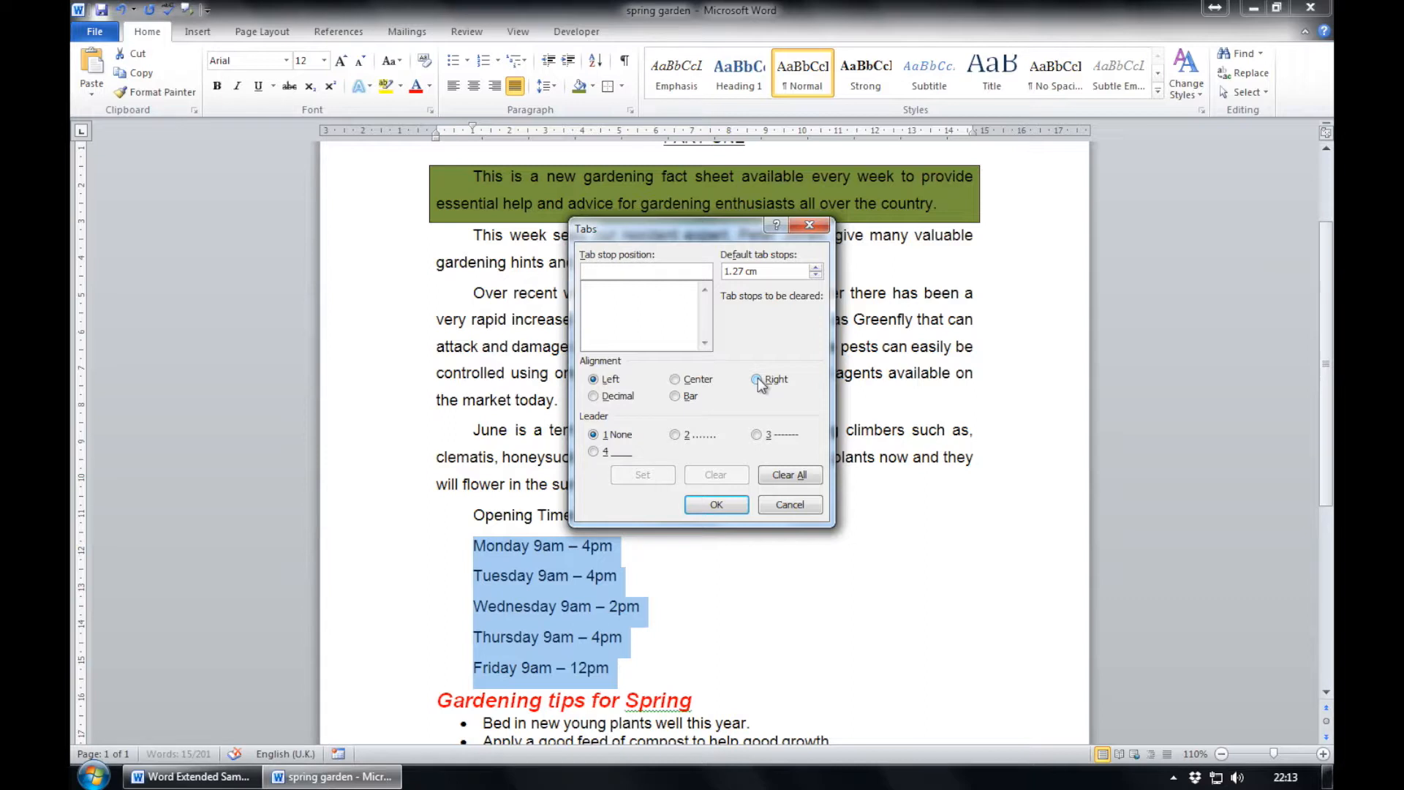
pyautogui.click(715, 506)
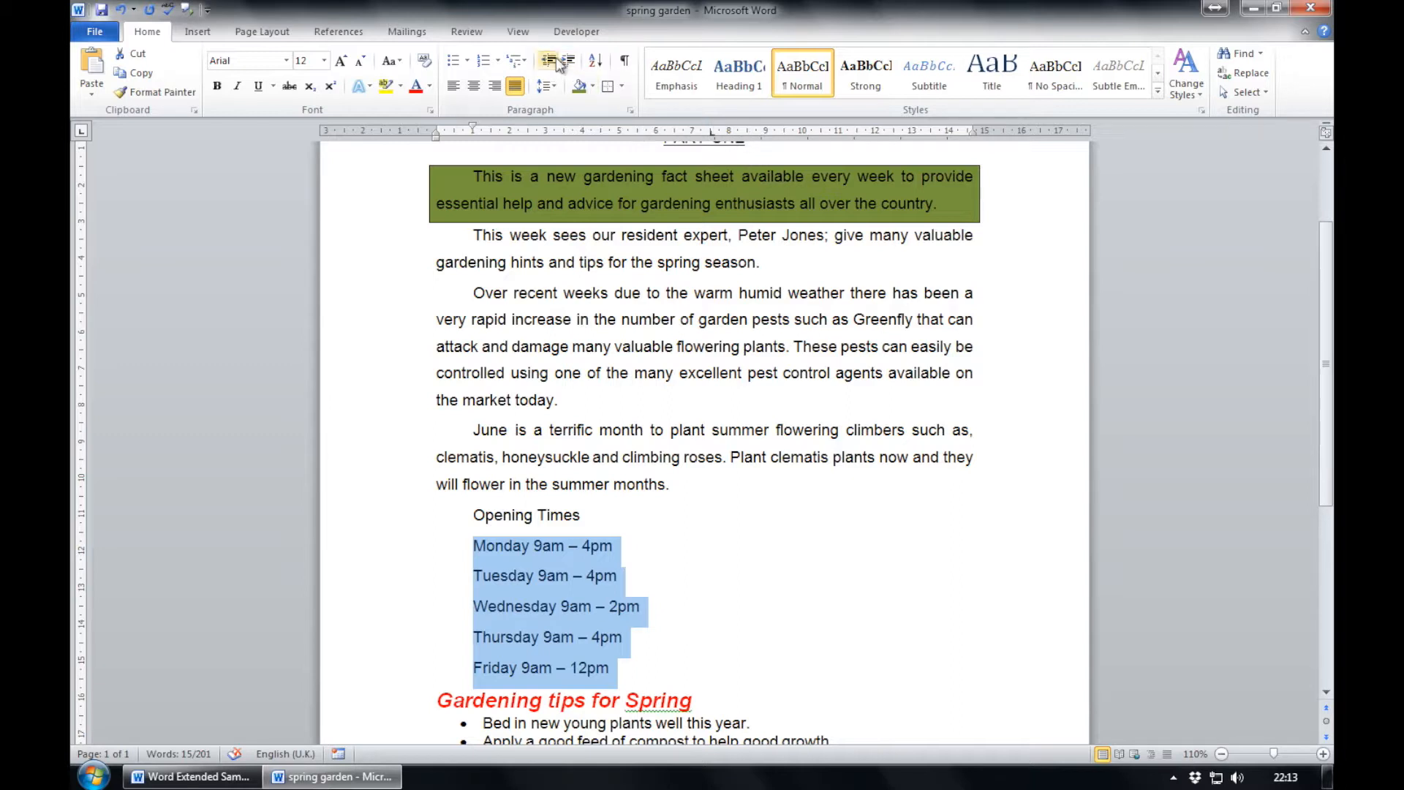
# - Hide the ruler and show it again
pyautogui.click(518, 32)
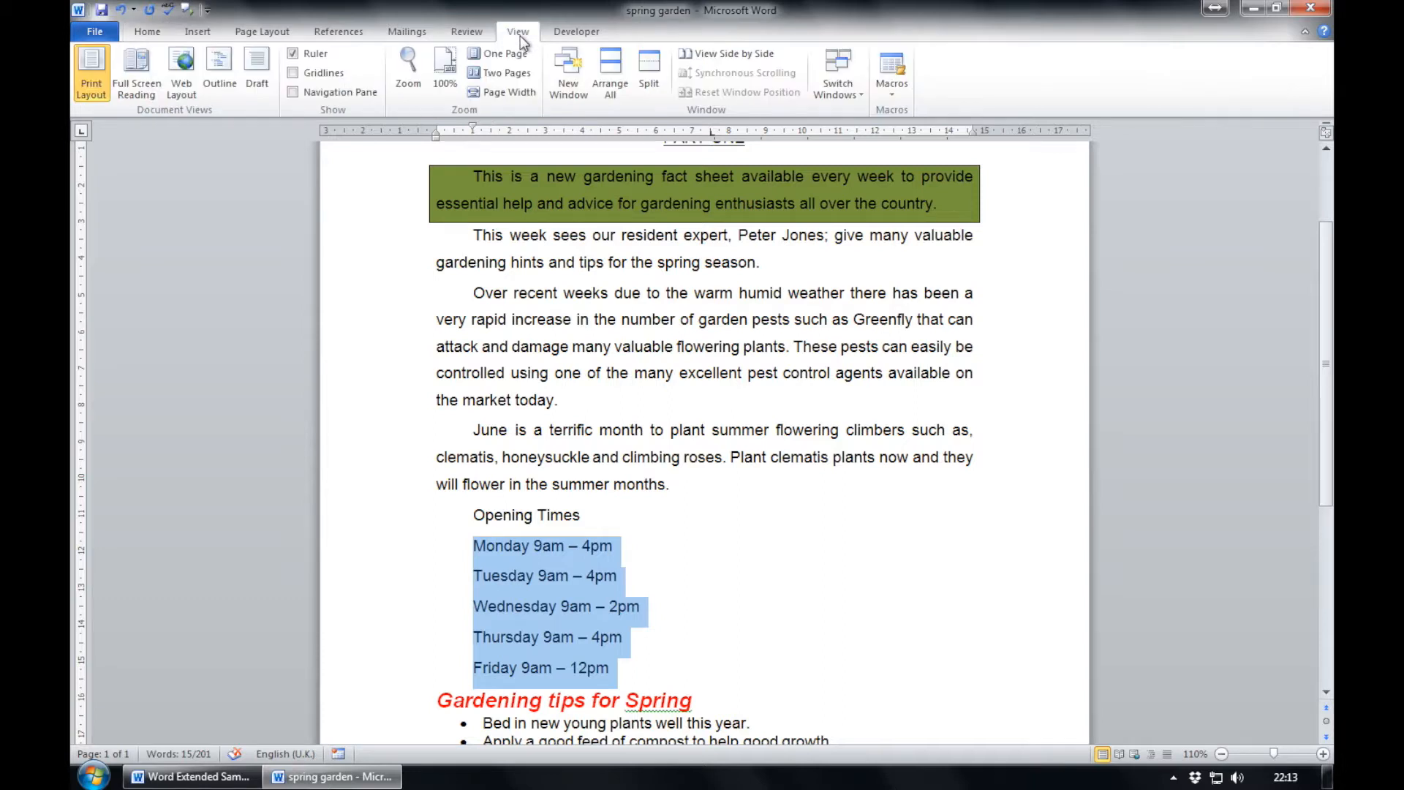
pyautogui.click(293, 53)
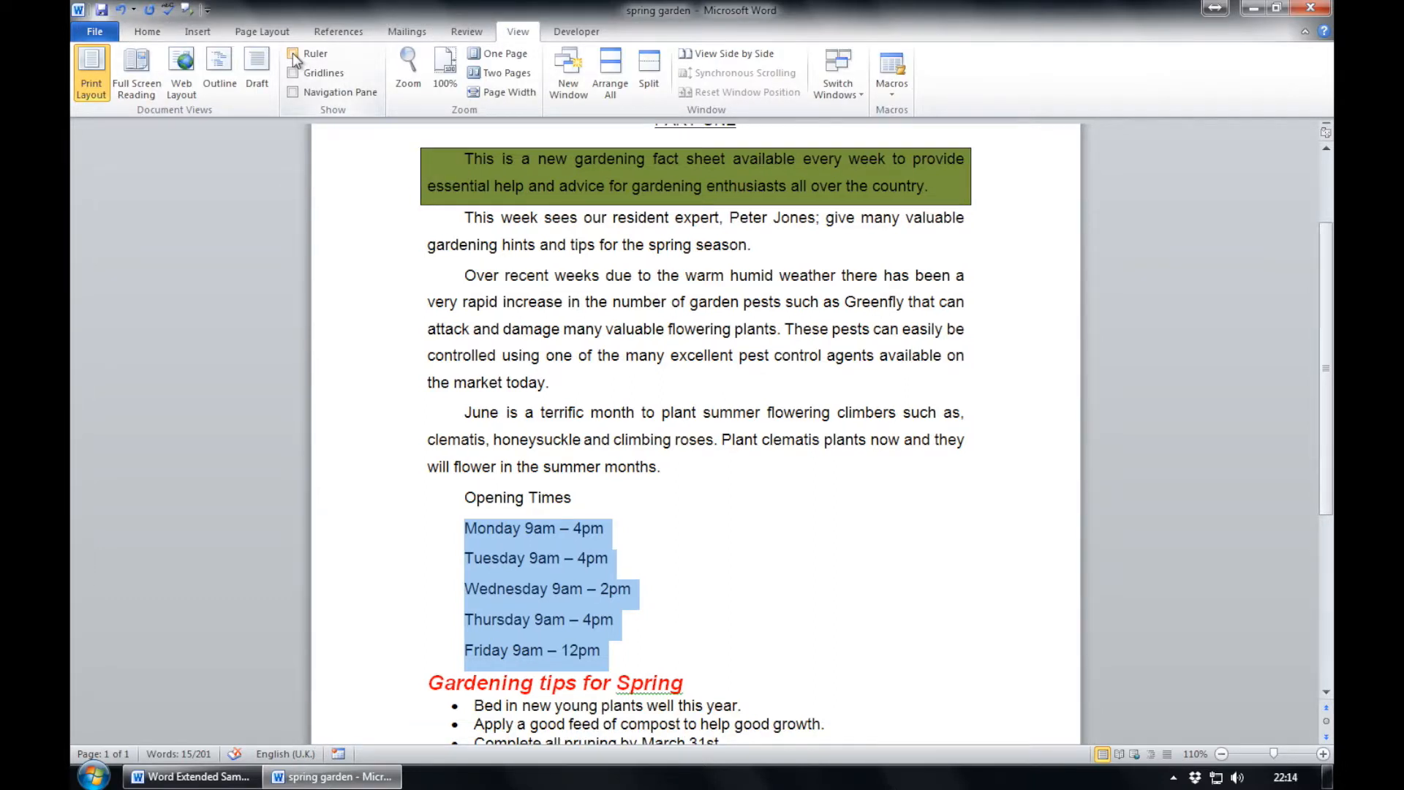
pyautogui.click(293, 53)
pyautogui.click(292, 52)
pyautogui.click(292, 53)
pyautogui.click(292, 53)
pyautogui.click(294, 56)
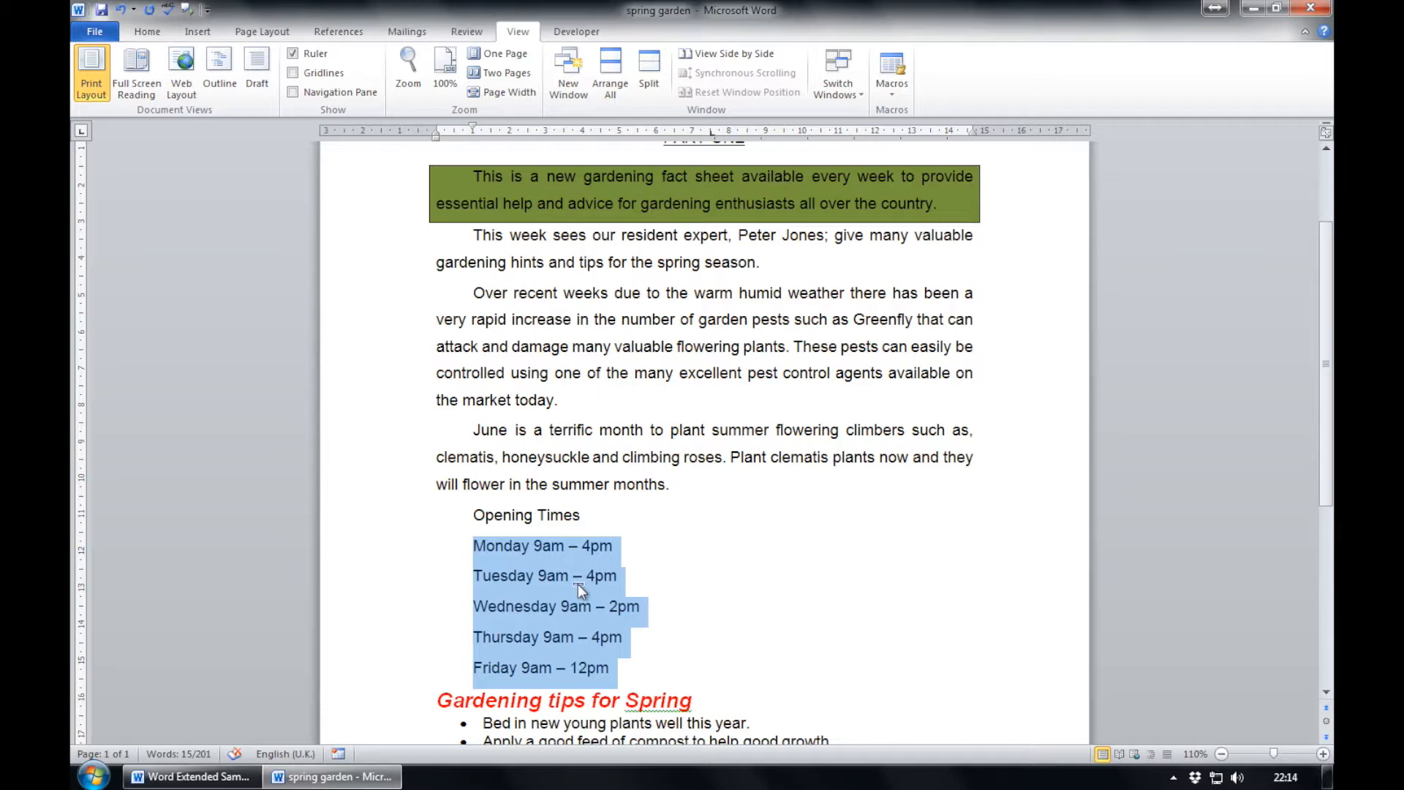
# - Insert a tab between the day and the hours on each line from Monday to Friday
pyautogui.click(532, 549)
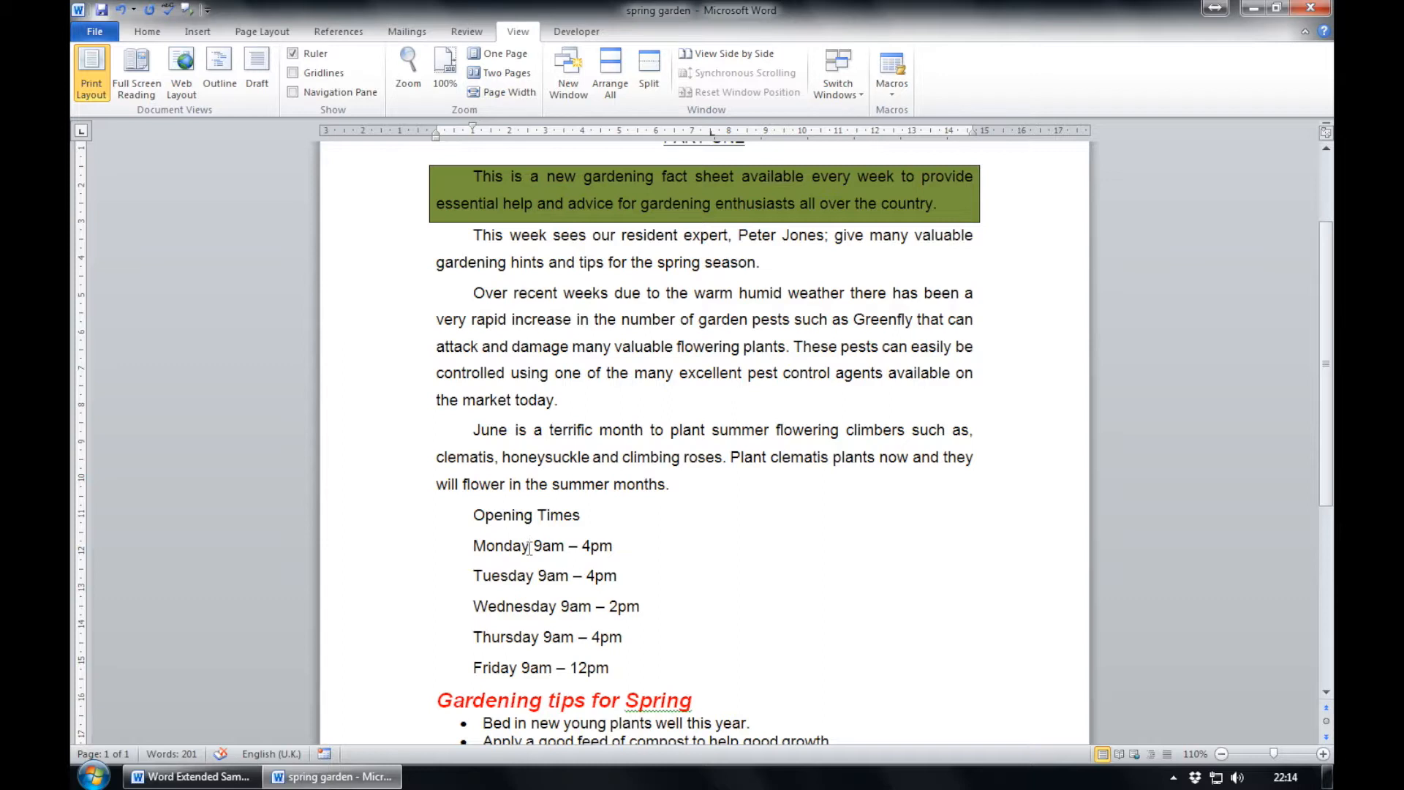
pyautogui.press('Tab')
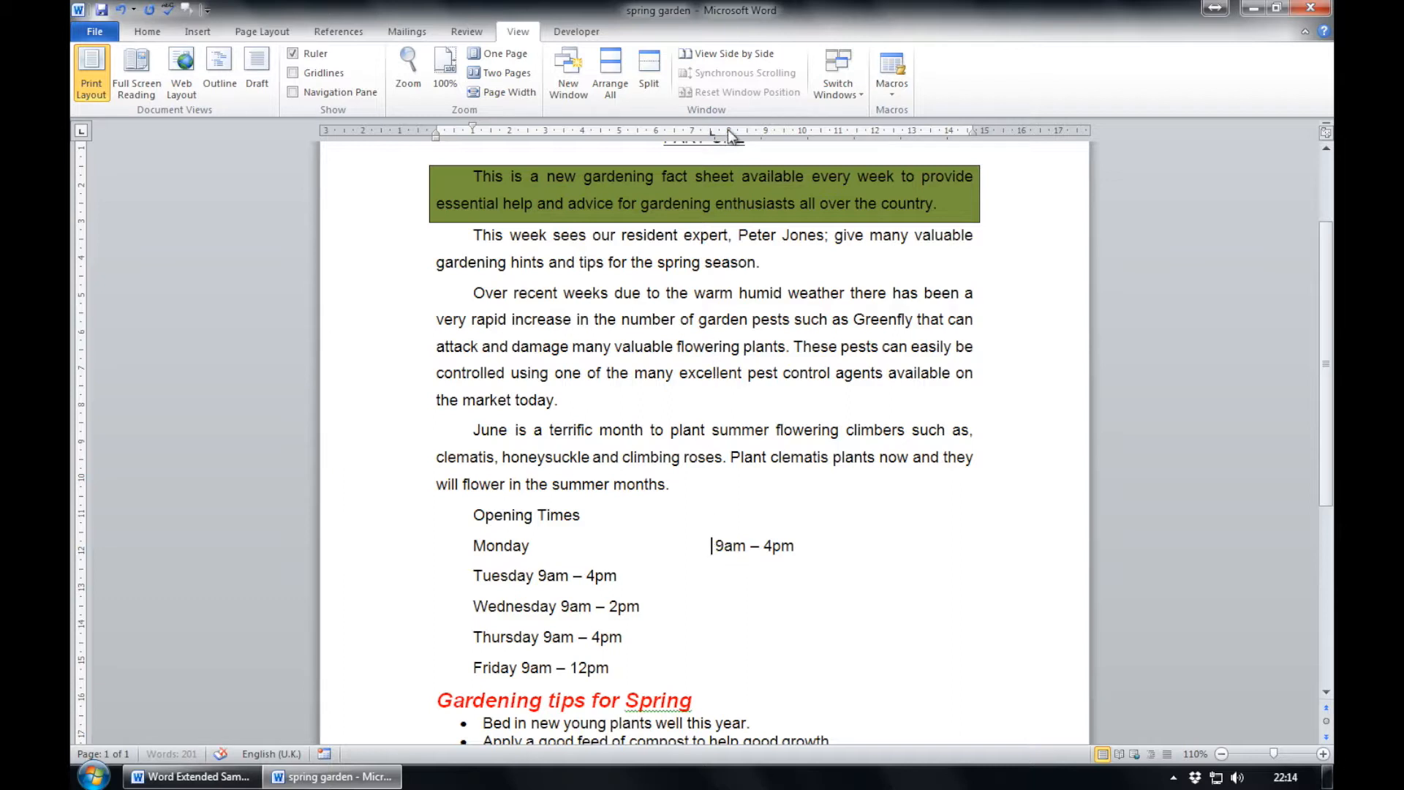
pyautogui.click(535, 575)
pyautogui.press('Tab')
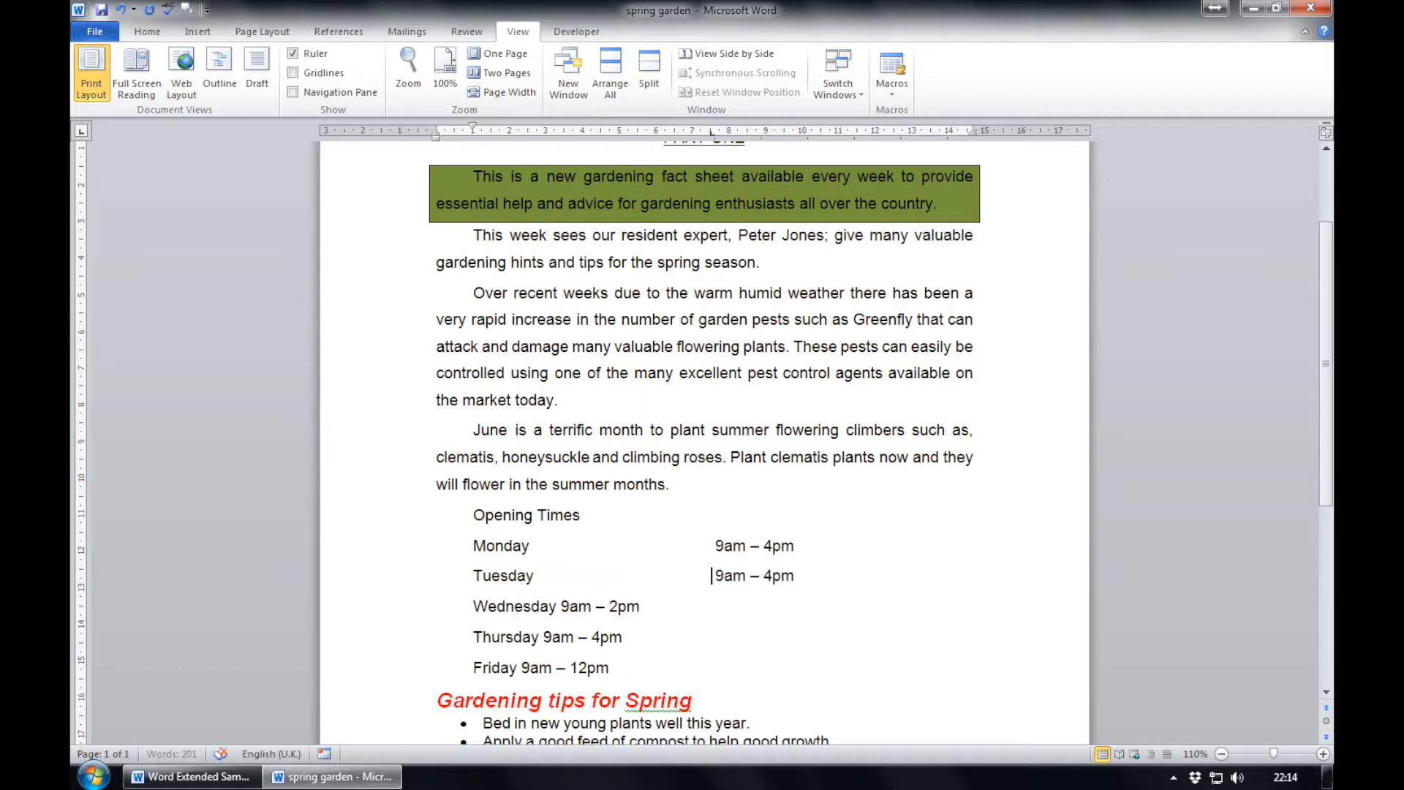
pyautogui.click(557, 607)
pyautogui.press('Tab')
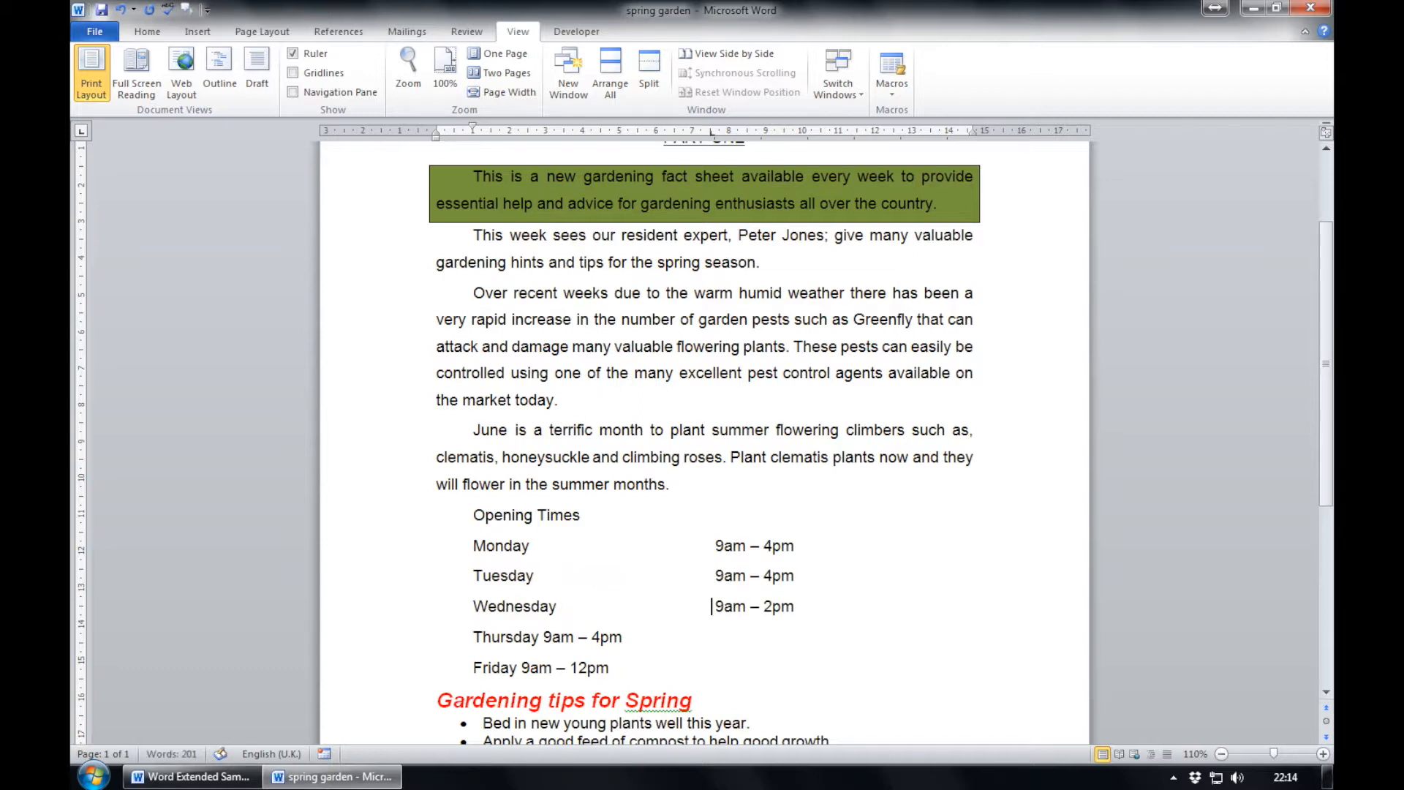
pyautogui.click(539, 637)
pyautogui.press('Tab')
pyautogui.click(514, 668)
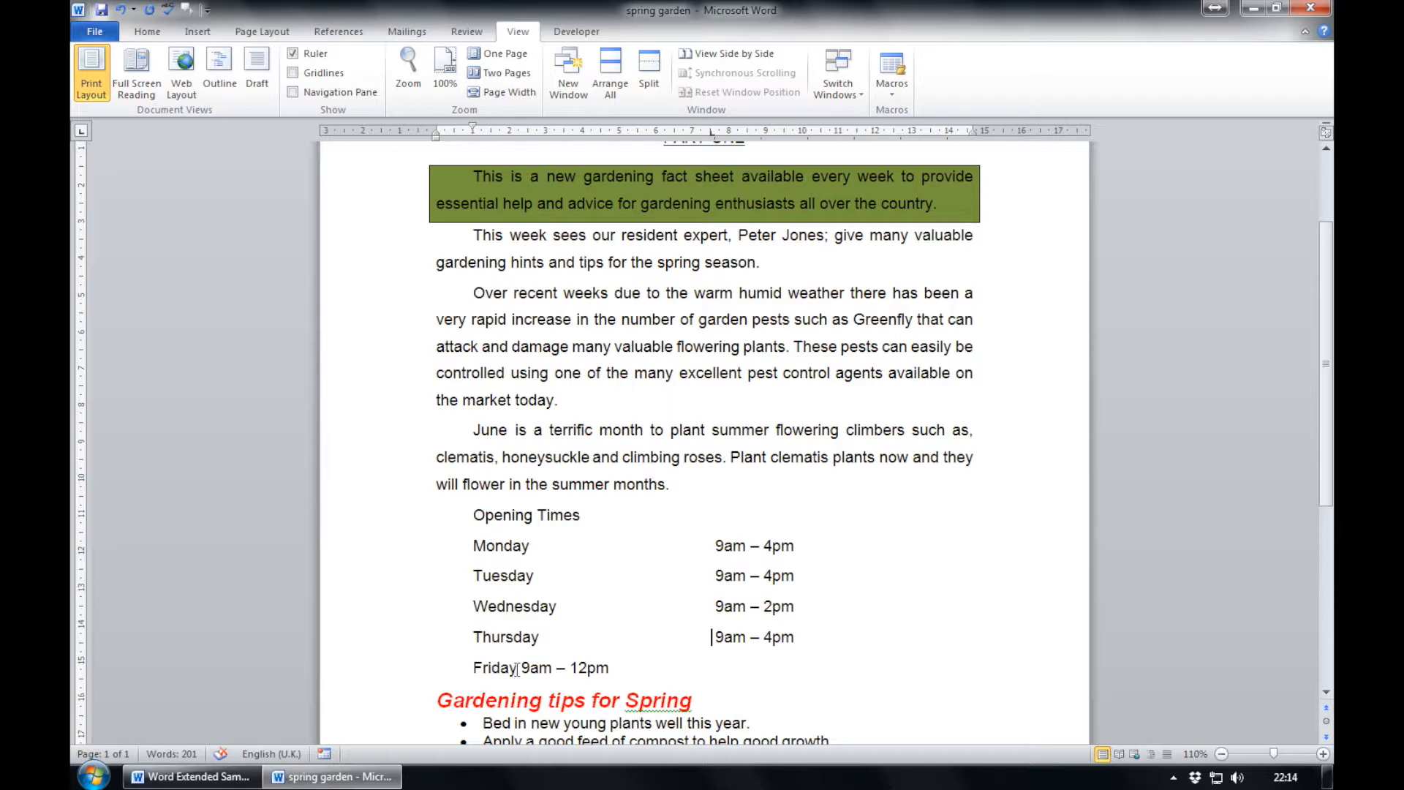
pyautogui.click(517, 668)
pyautogui.press('Tab')
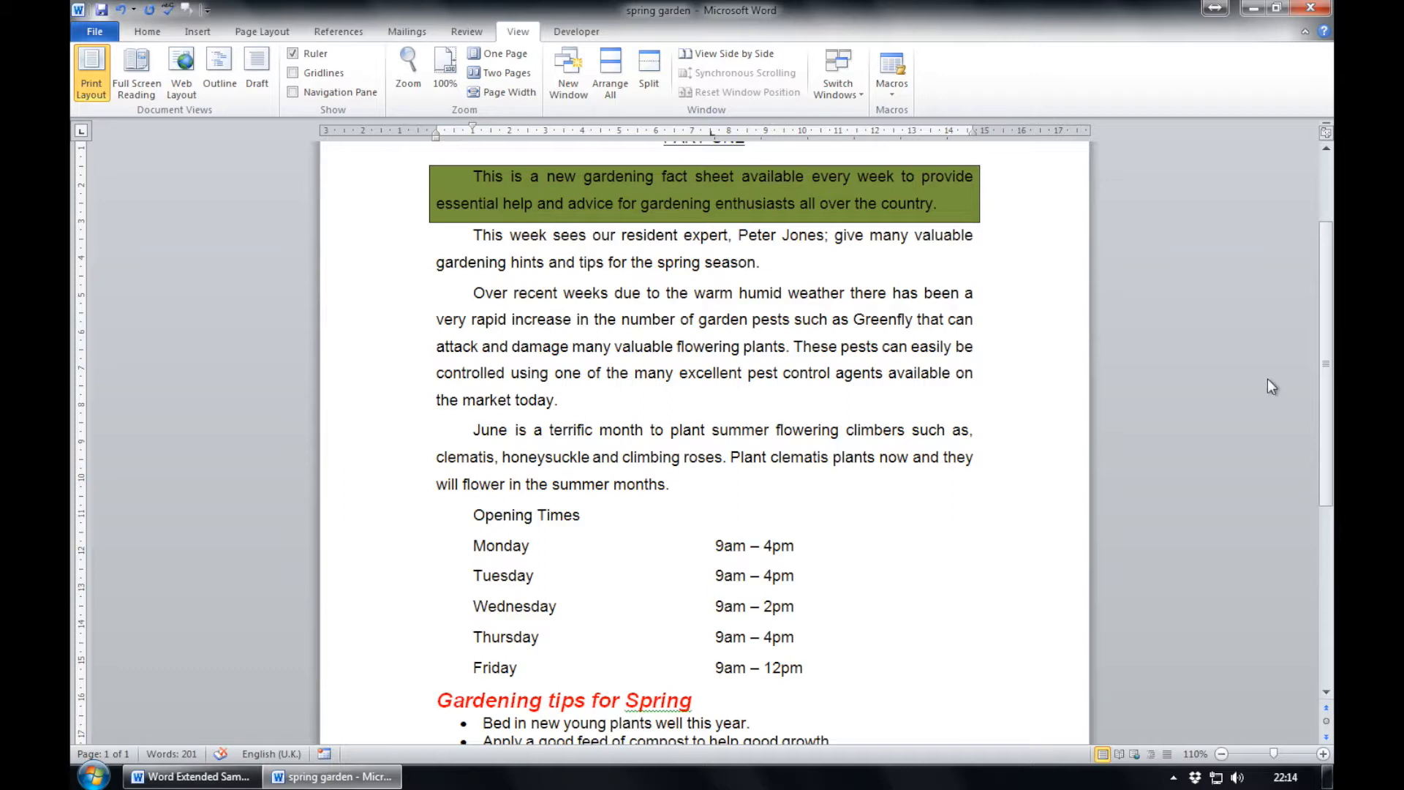
# - Insert a page break on the empty line between the Special Offers table and the website text box
pyautogui.moveTo(1326, 352); pyautogui.dragTo(1327, 519)
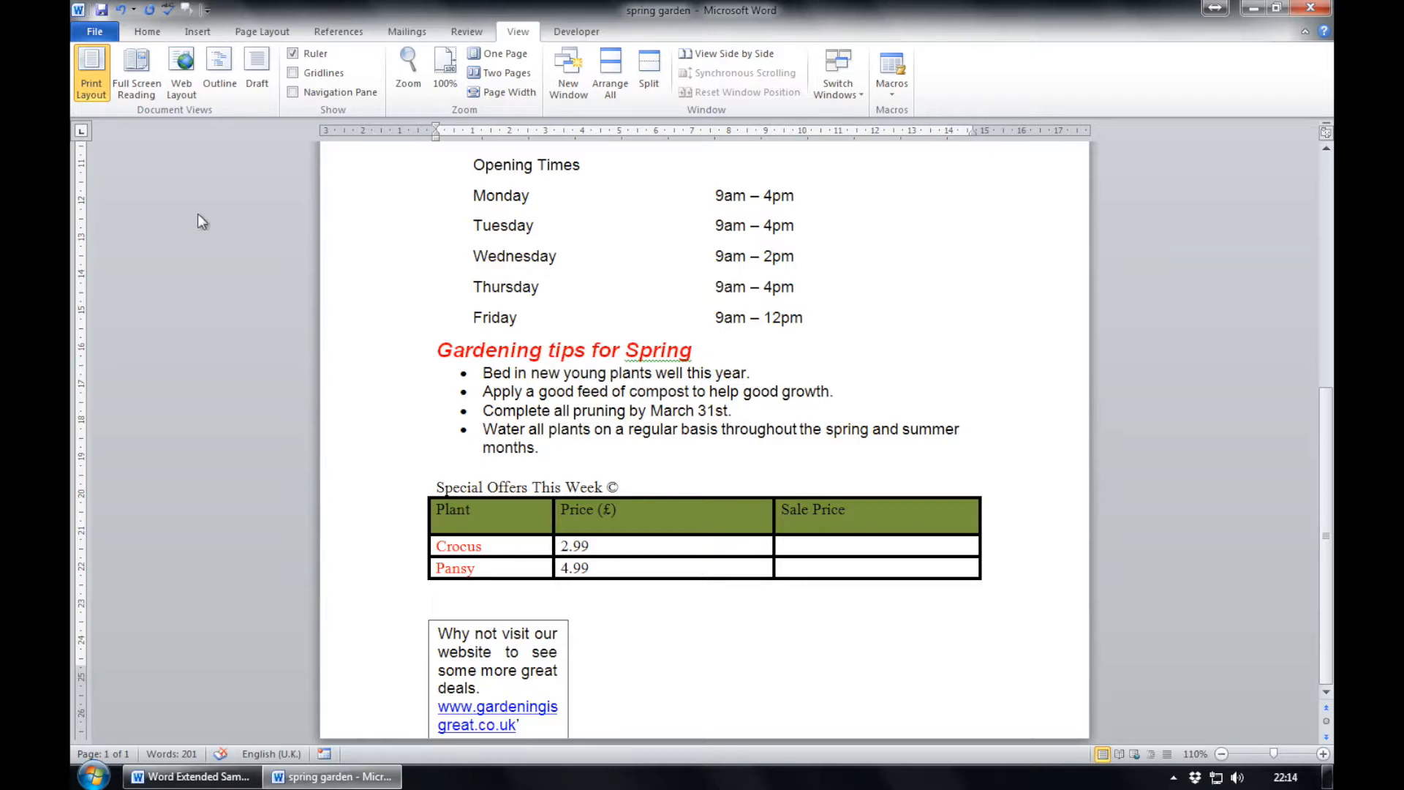
pyautogui.click(193, 34)
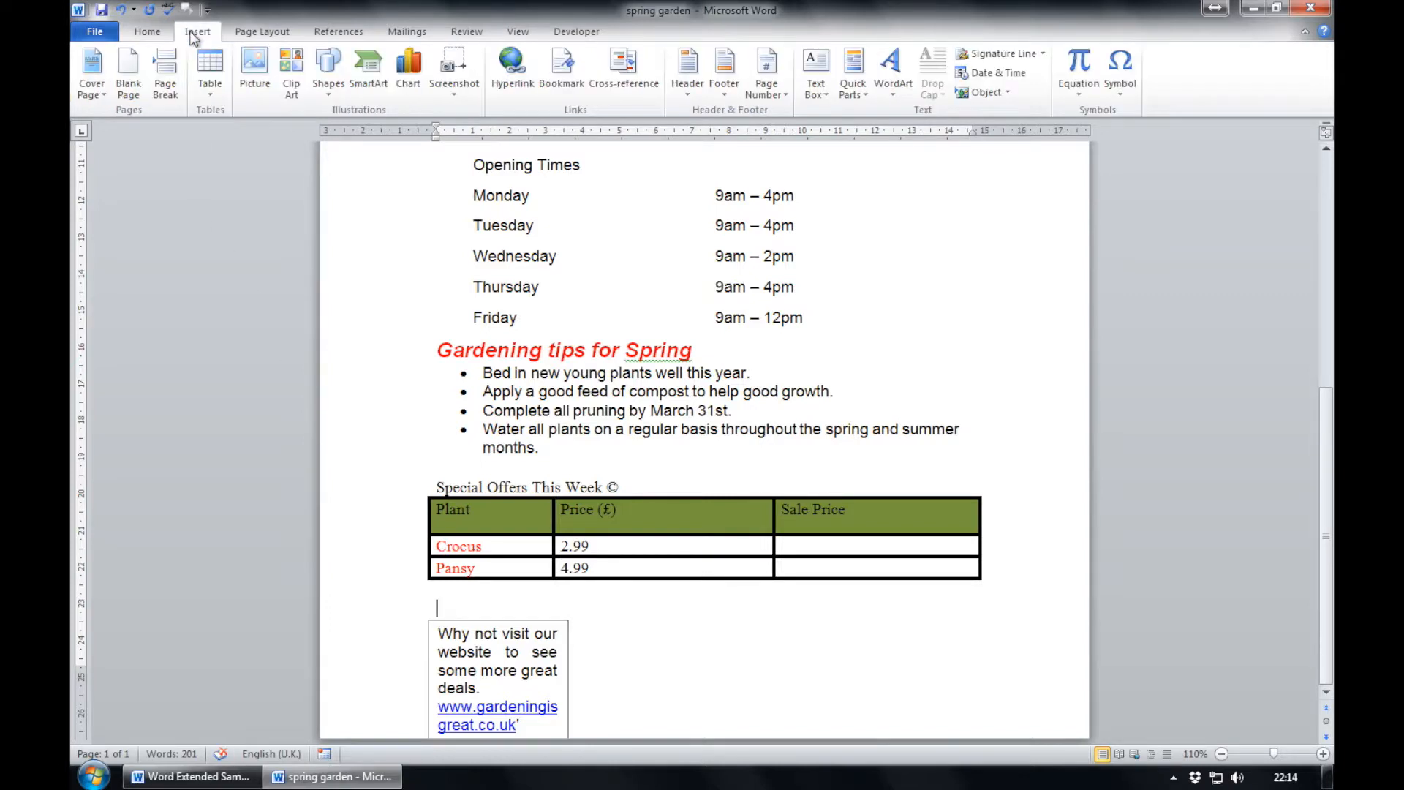
pyautogui.click(169, 77)
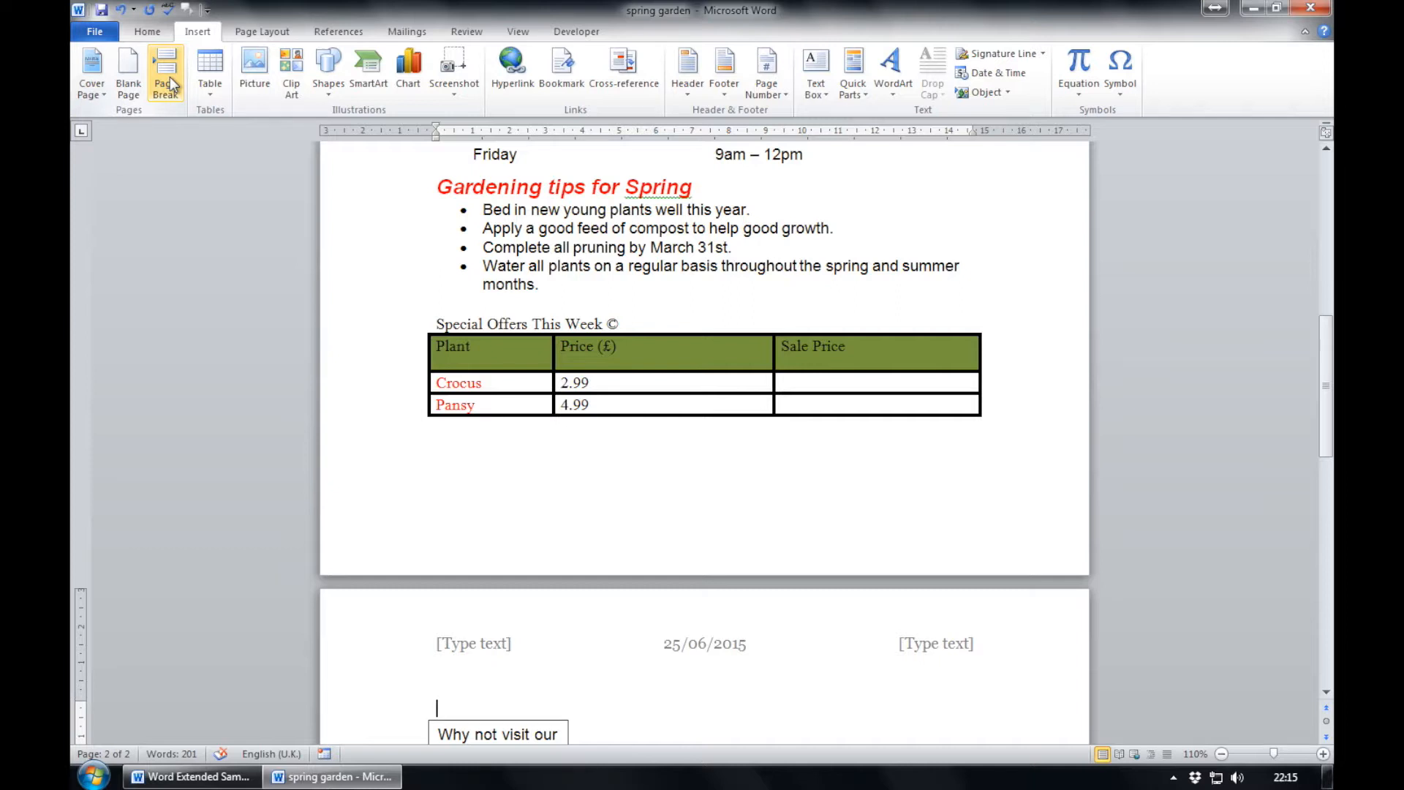
# - Save the spring garden document as a Word Template named garden template on the Desktop
pyautogui.click(95, 32)
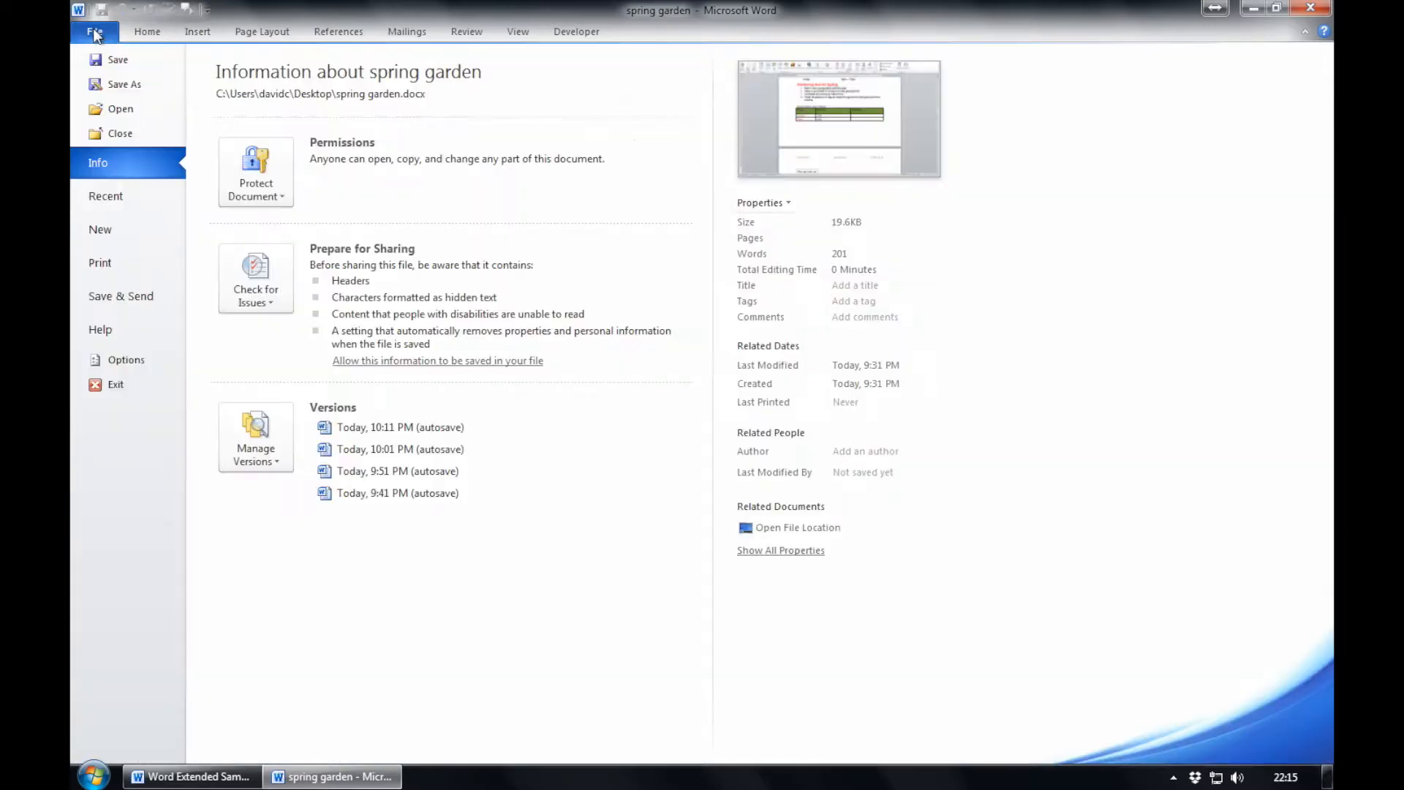
pyautogui.click(115, 85)
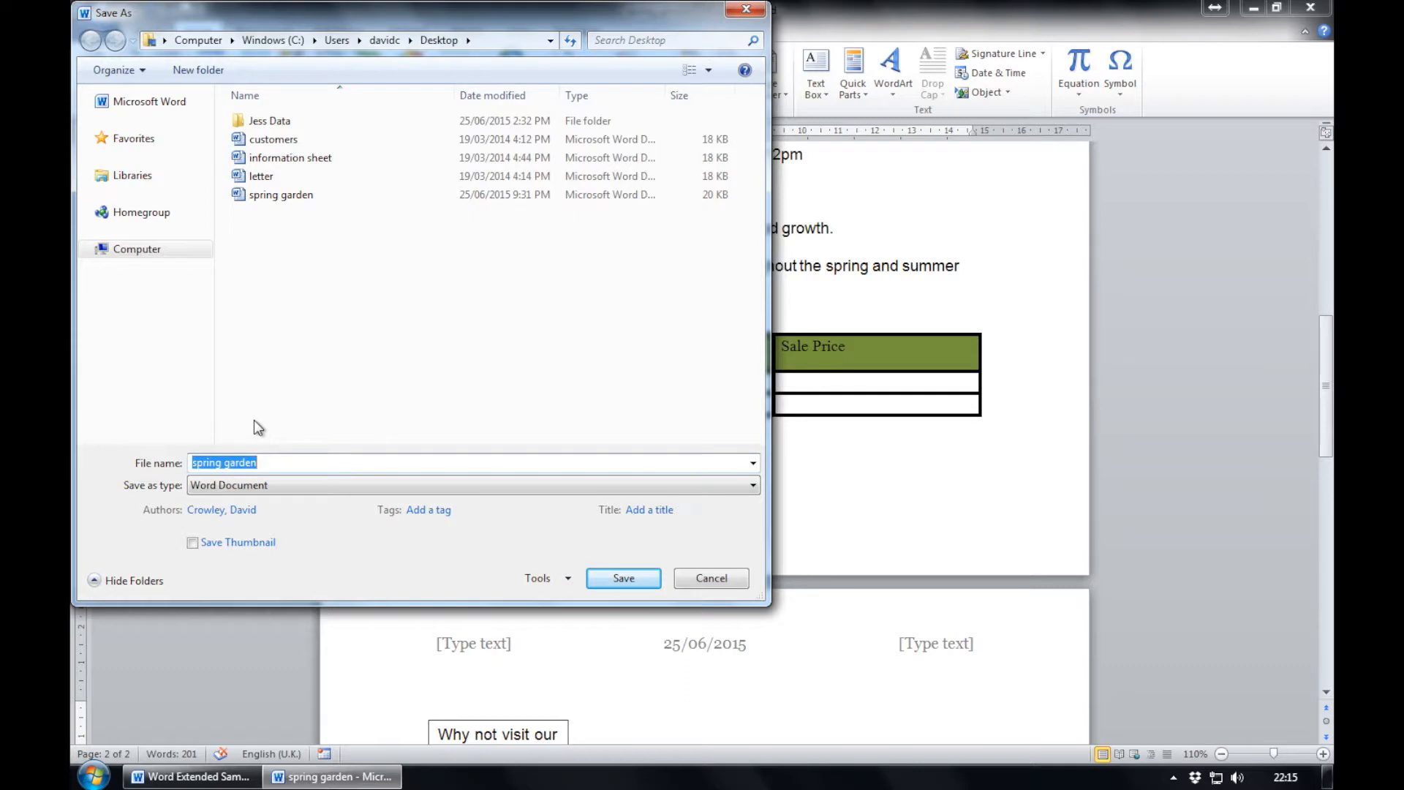
pyautogui.write('garden template')
pyautogui.click(259, 485)
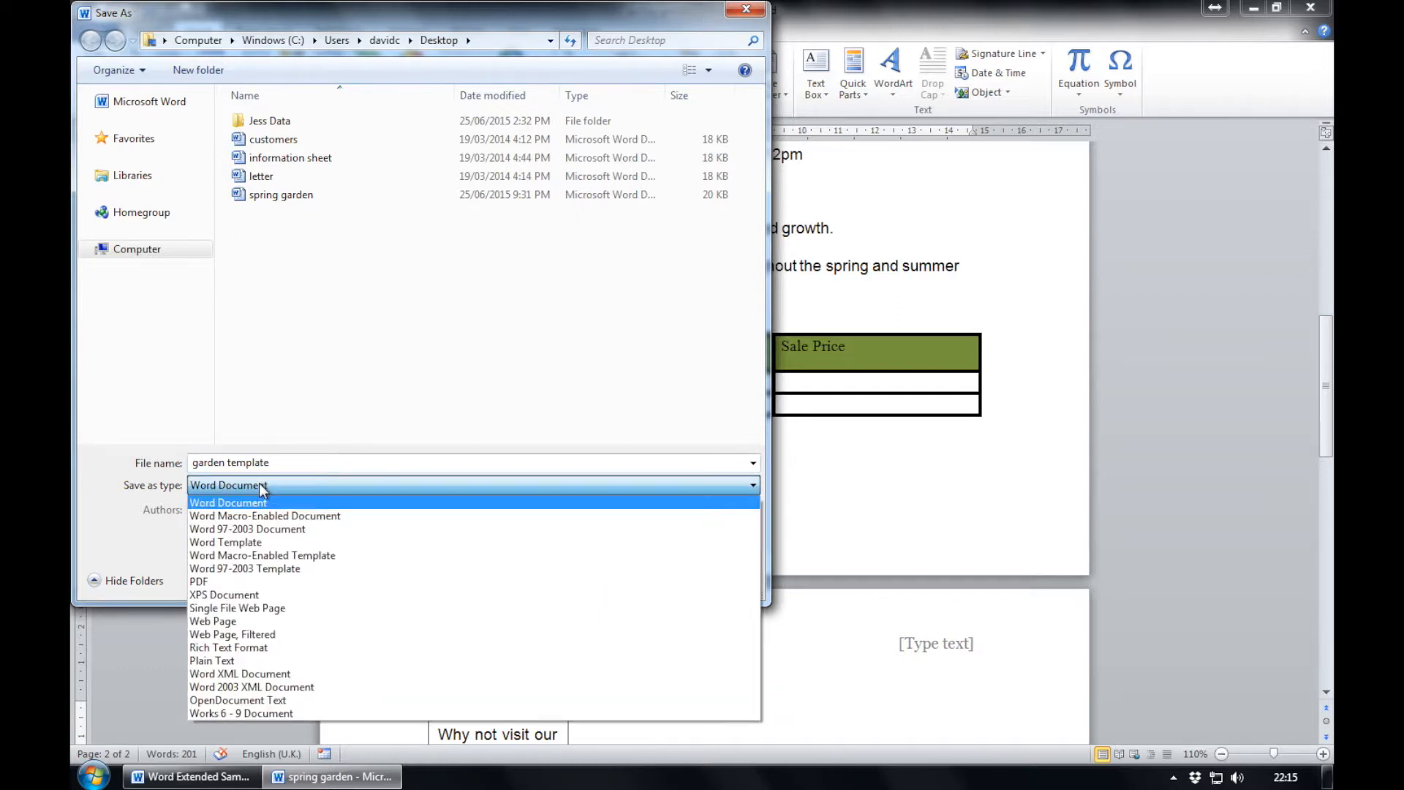
pyautogui.click(245, 545)
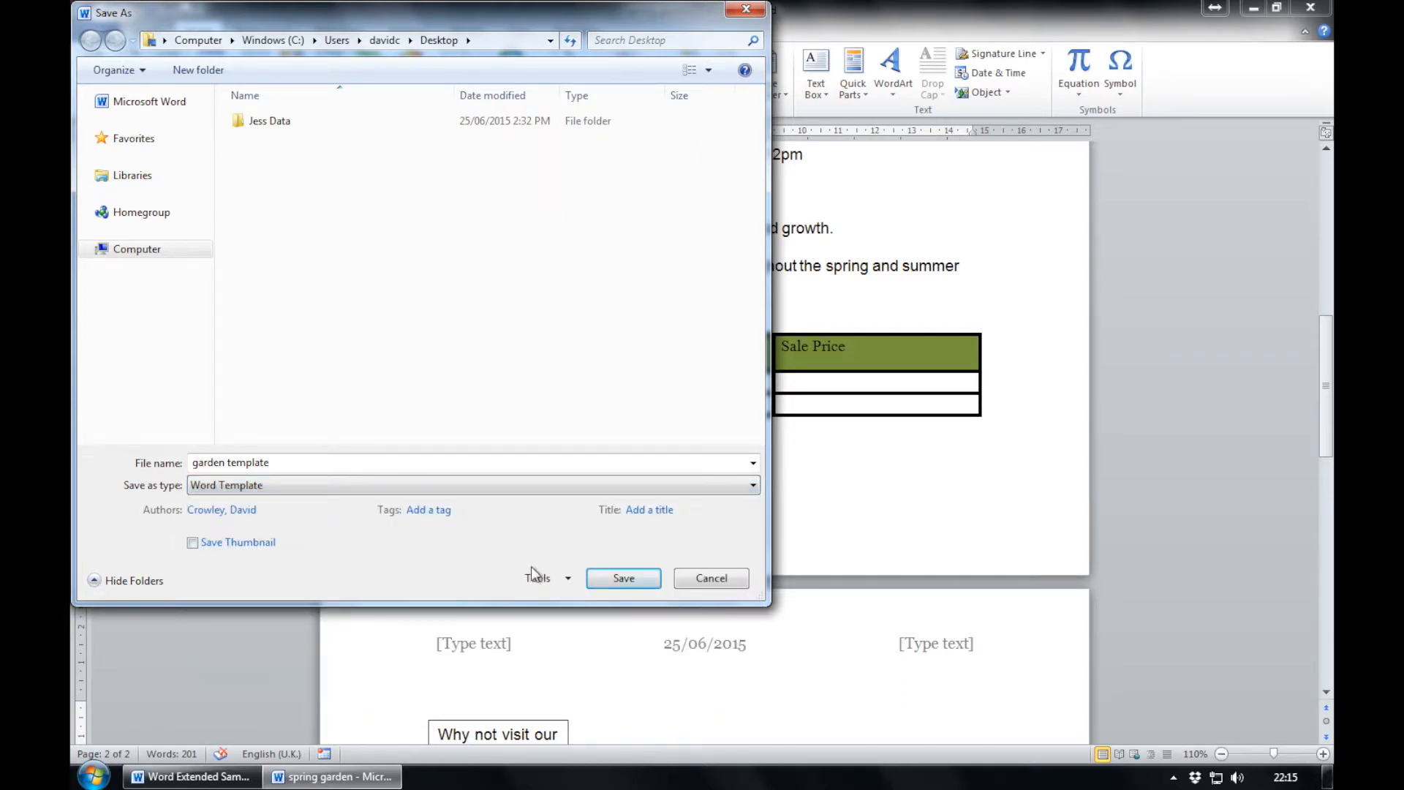
pyautogui.click(612, 583)
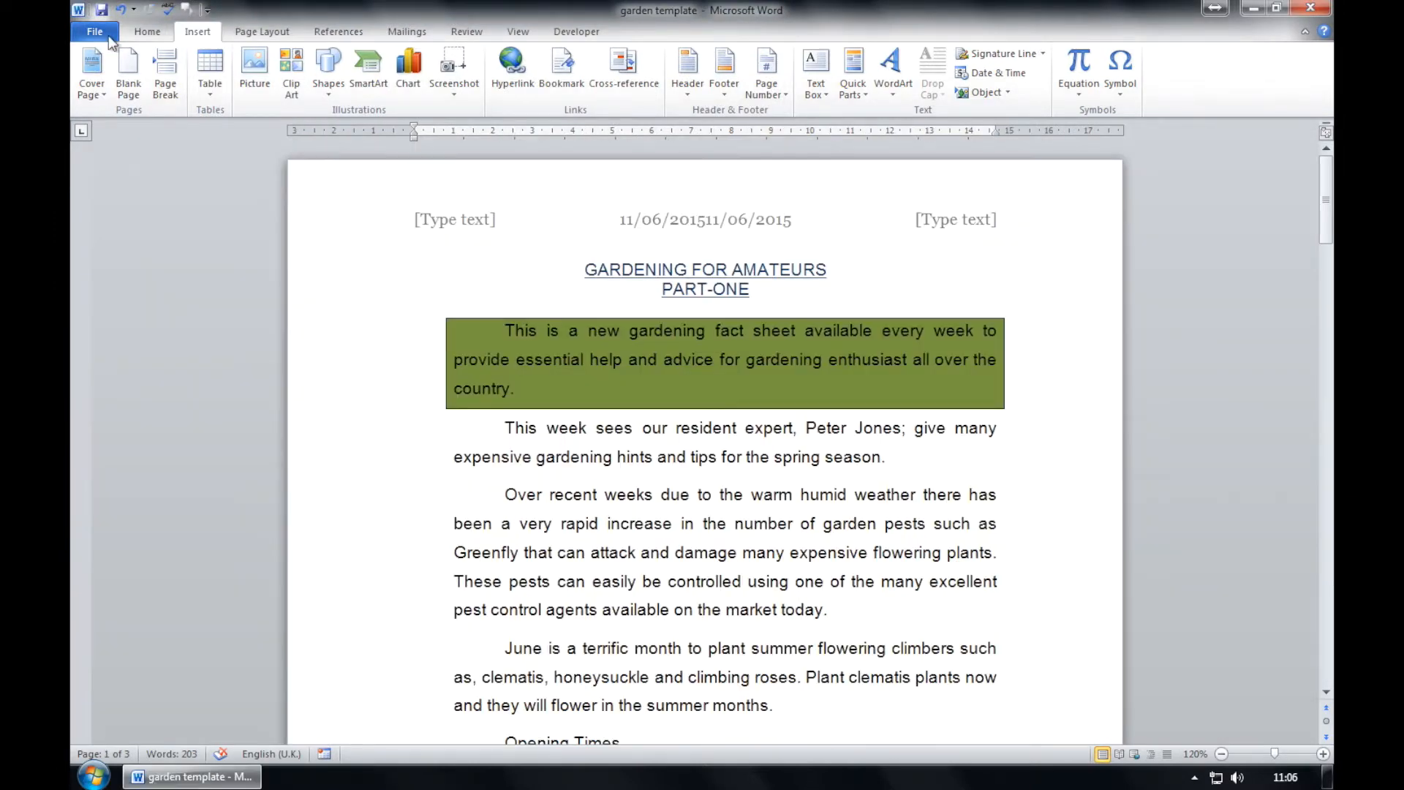
# - Save the changes to the garden template file and close Word
pyautogui.click(105, 32)
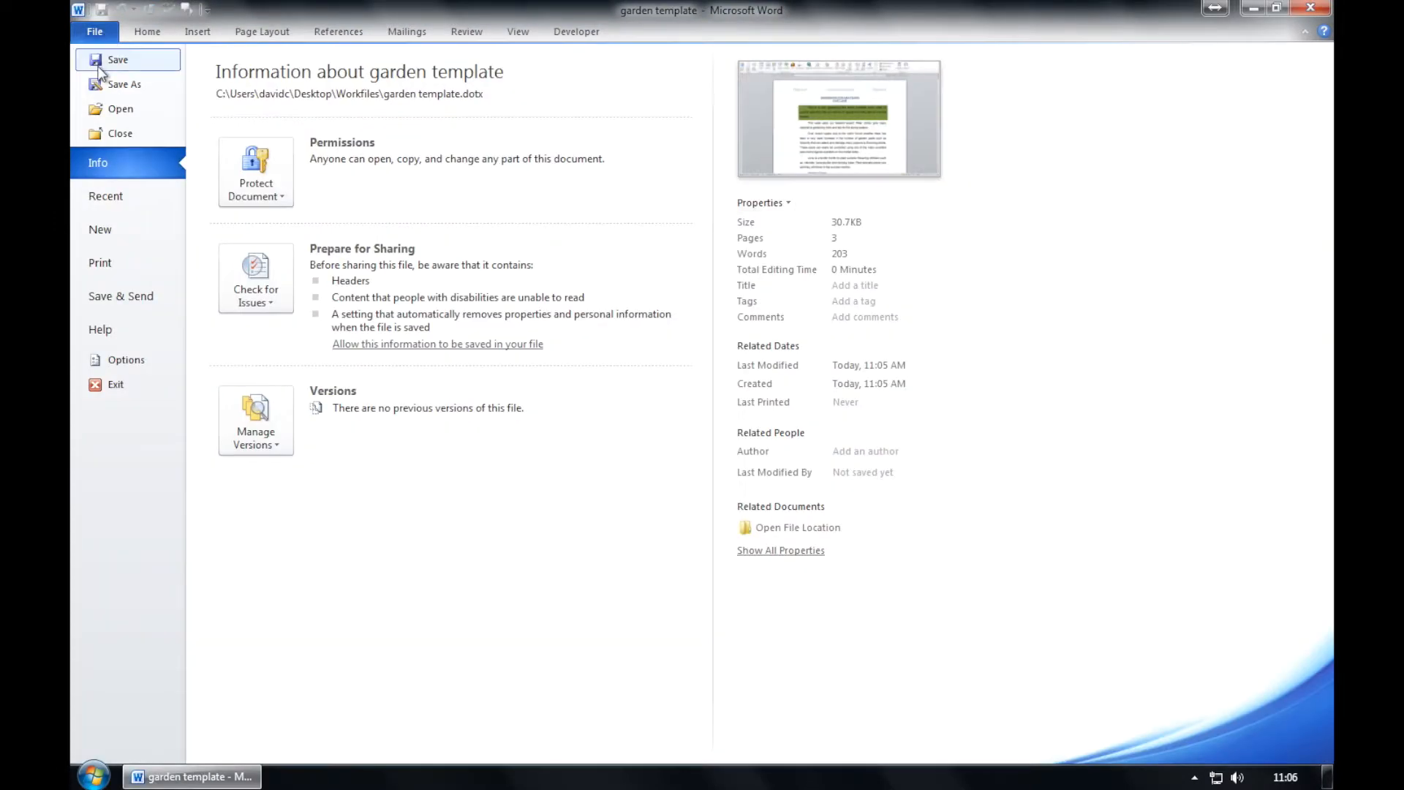
pyautogui.click(112, 59)
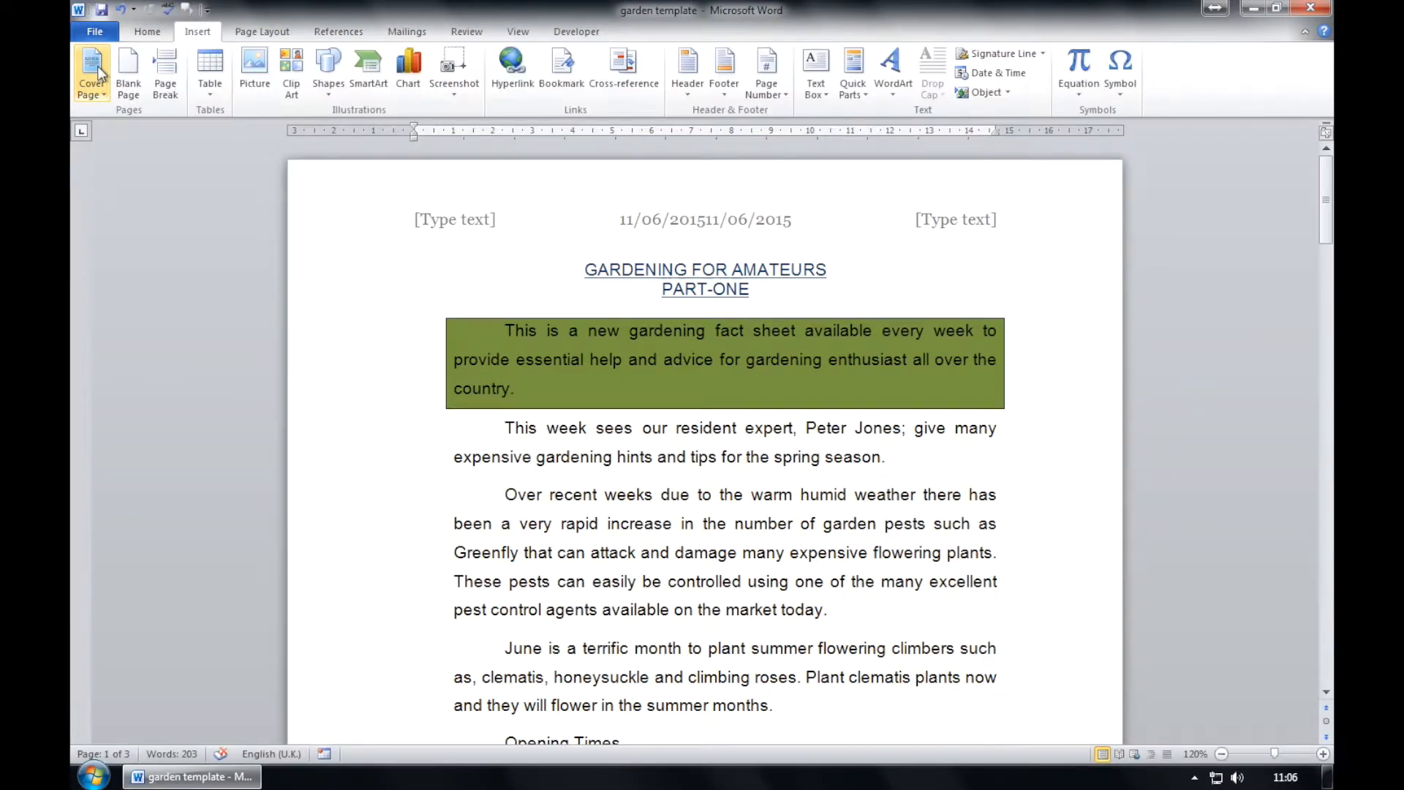
pyautogui.click(1314, 11)
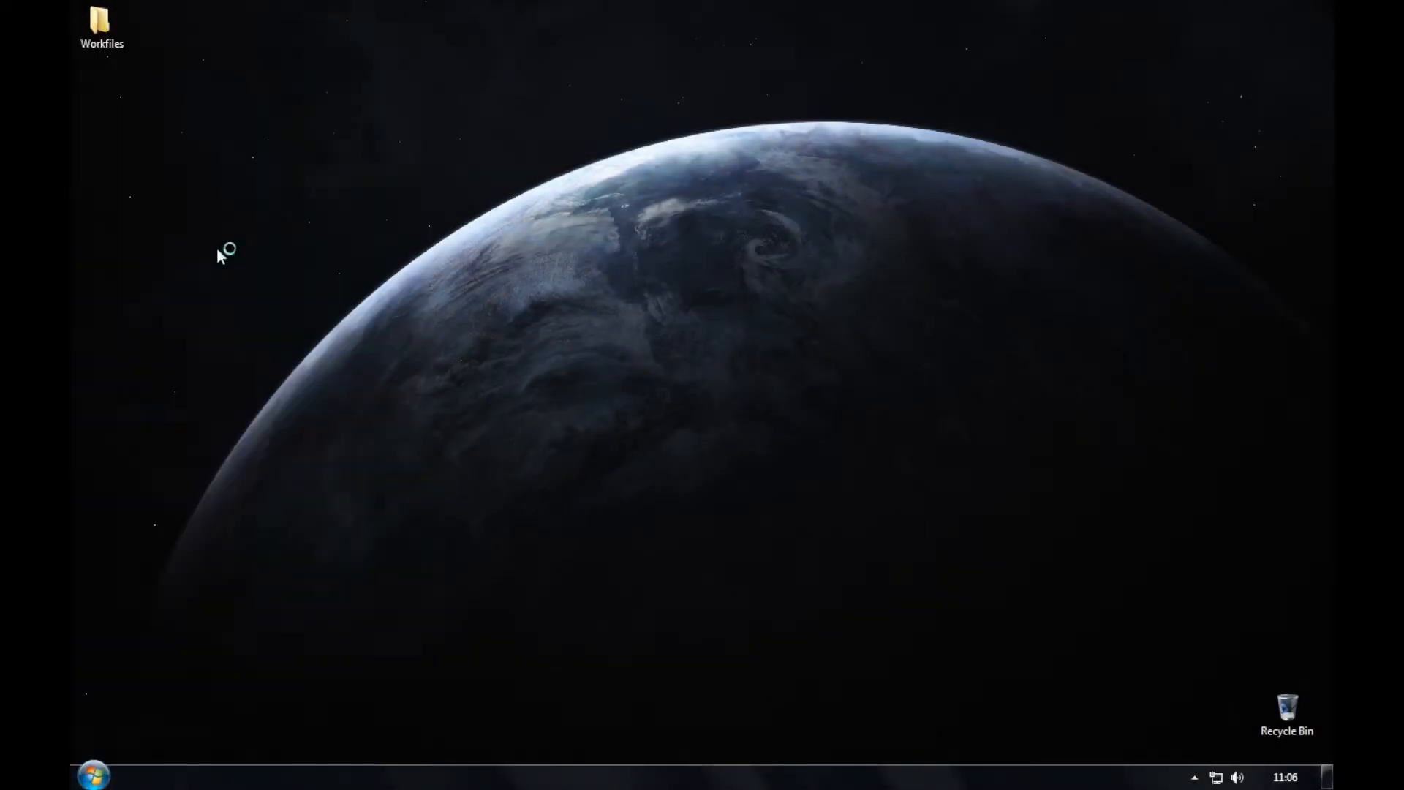
# - With Word running again, open the plants document from the Workfiles folder on the Desktop
pyautogui.click(217, 248)
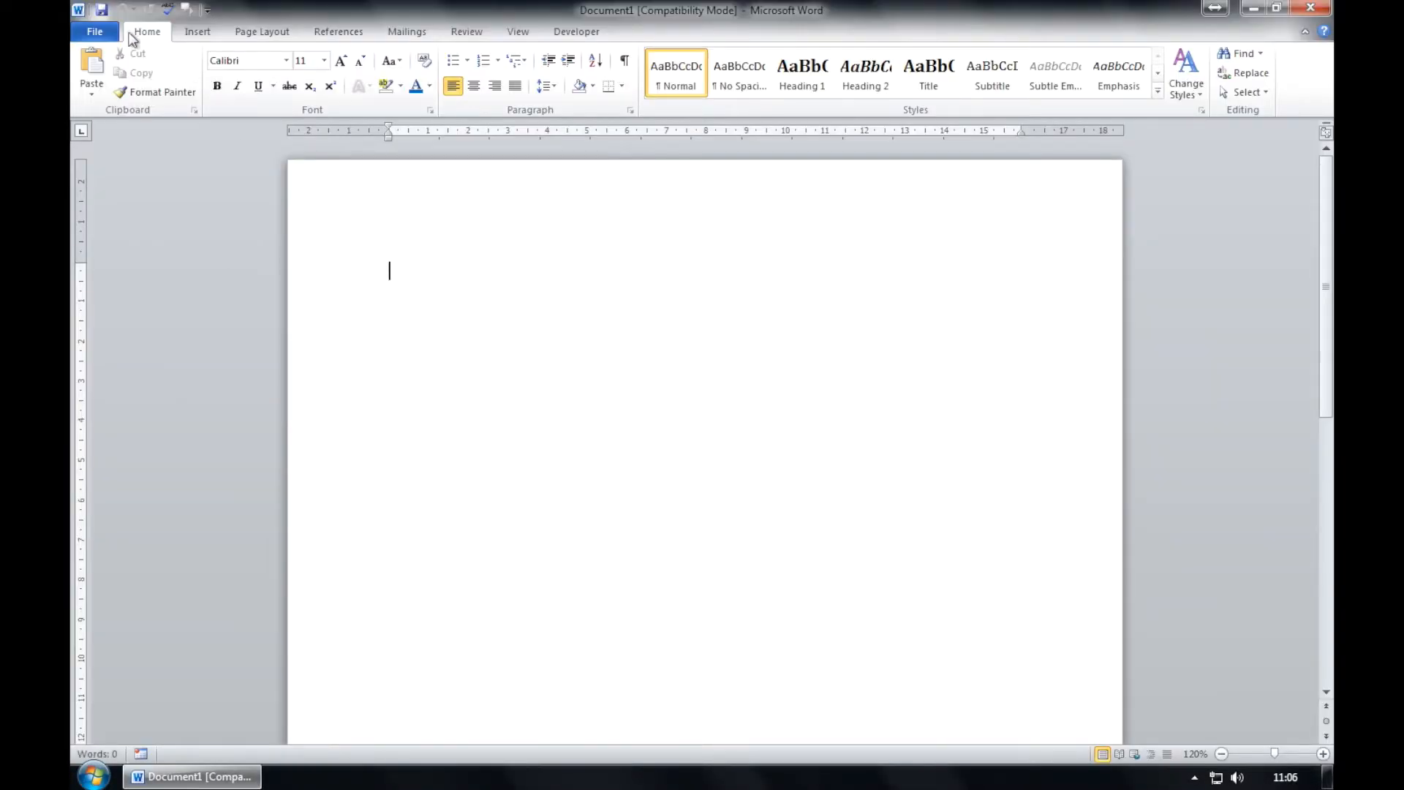
pyautogui.click(95, 33)
pyautogui.click(102, 111)
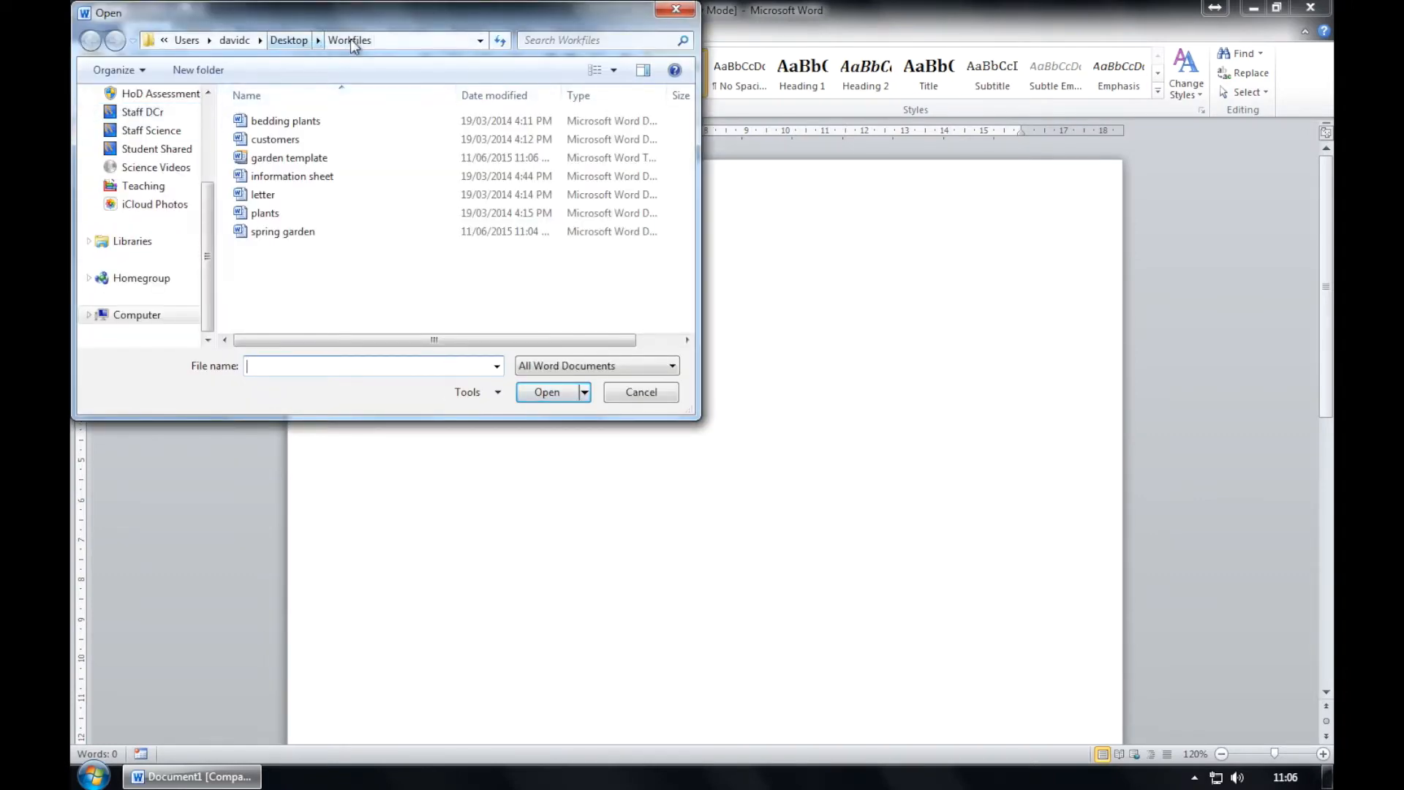
pyautogui.click(298, 216)
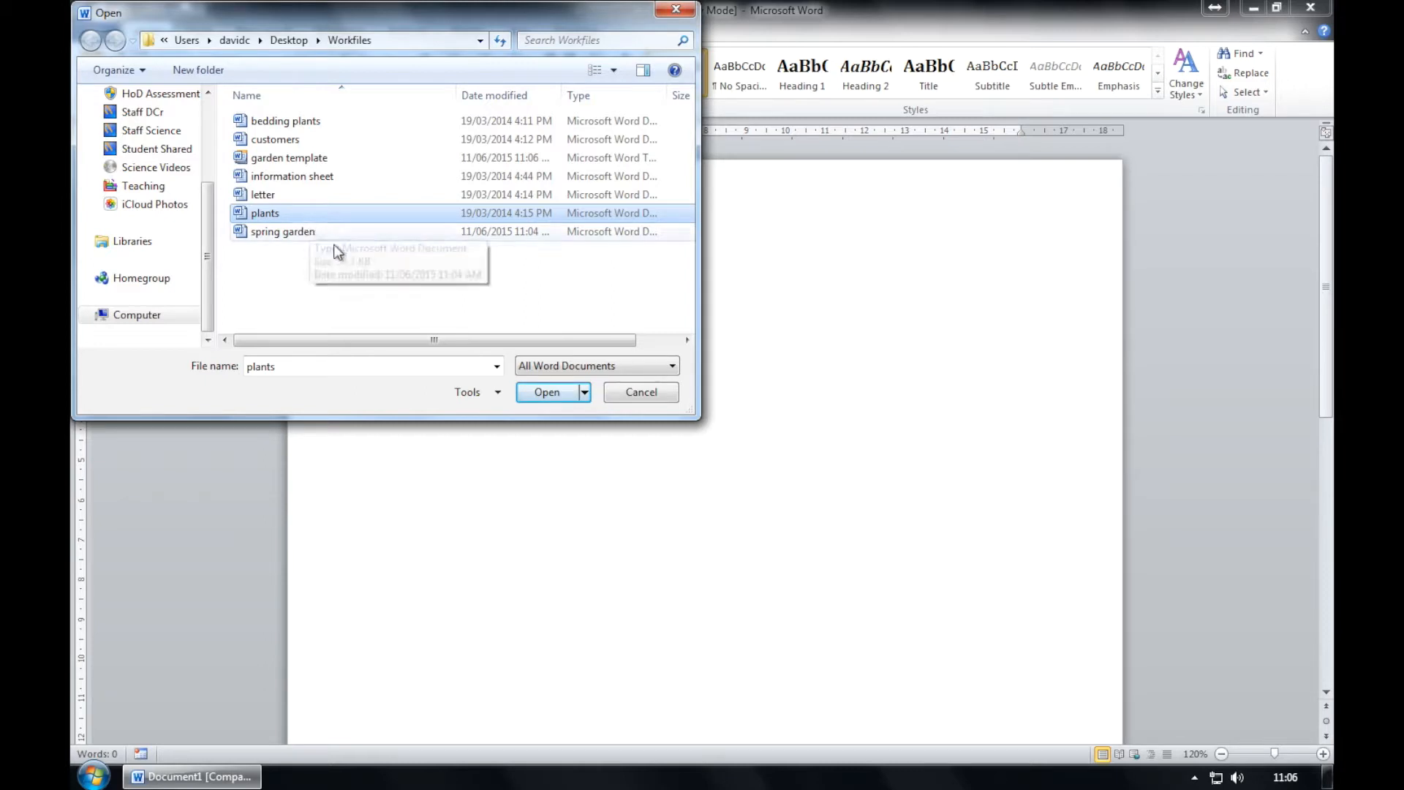
pyautogui.click(553, 393)
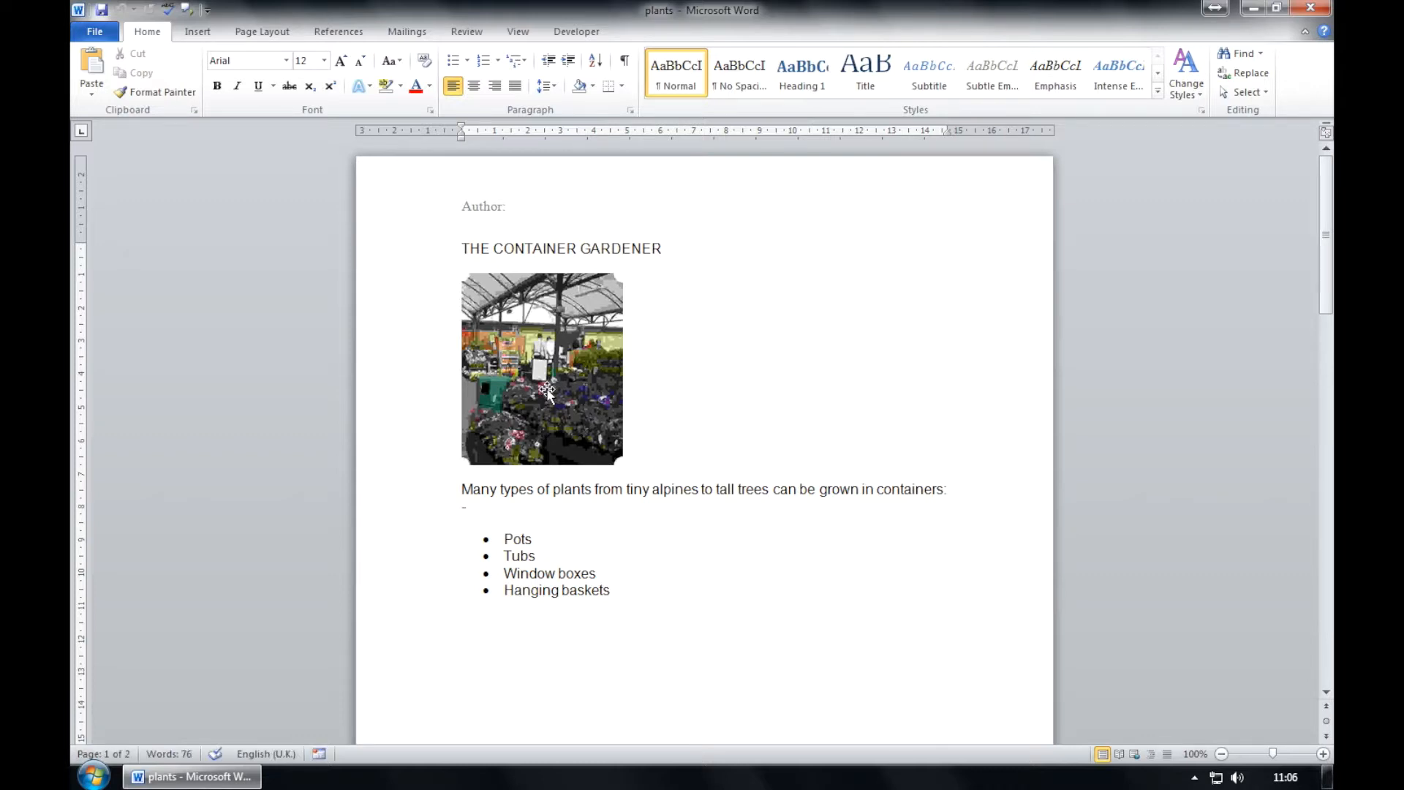
# - Delete the picture below the title THE CONTAINER GARDENER and make that title bold
pyautogui.click(553, 347)
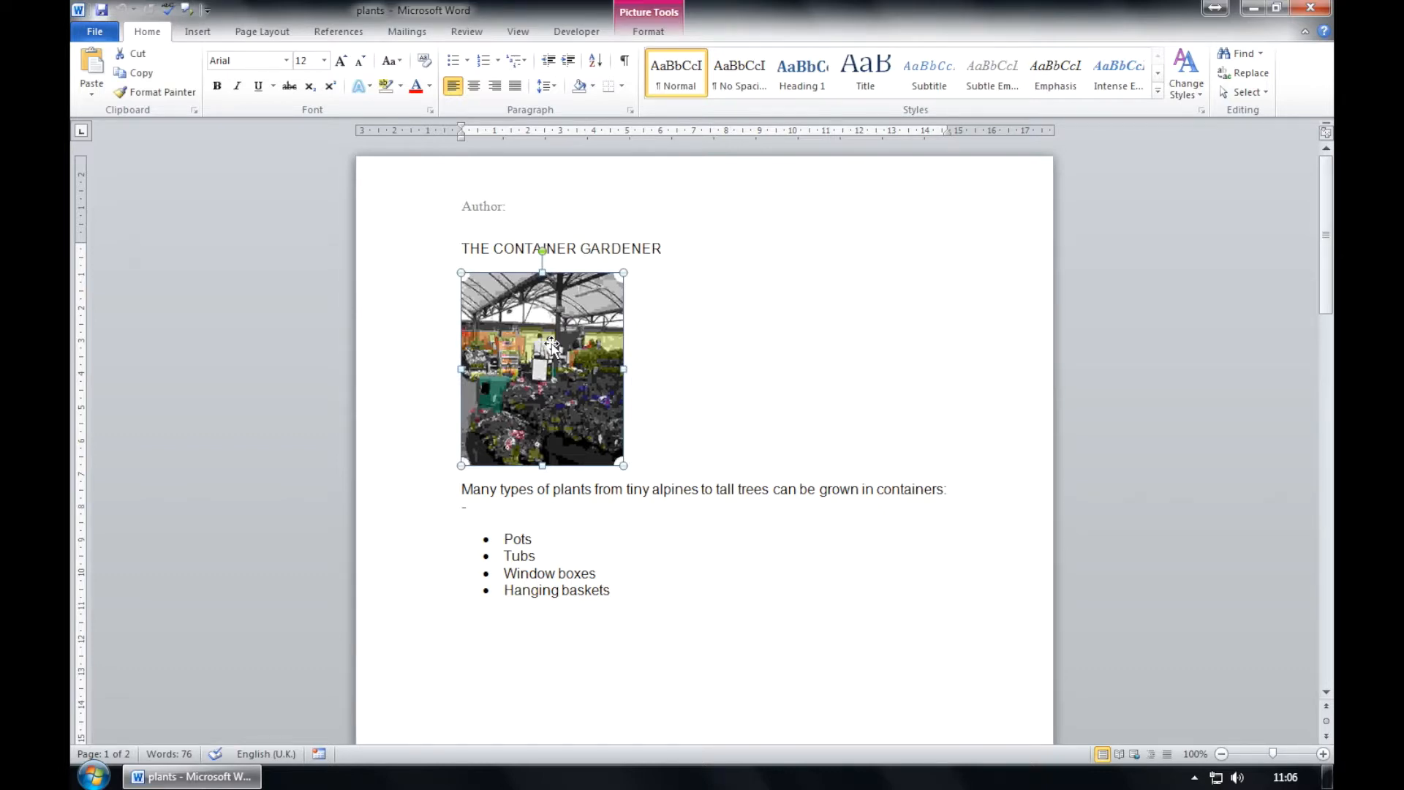
pyautogui.press('Delete')
pyautogui.click(662, 249)
pyautogui.keyDown('shift'); pyautogui.click(462, 251); pyautogui.keyUp('shift')
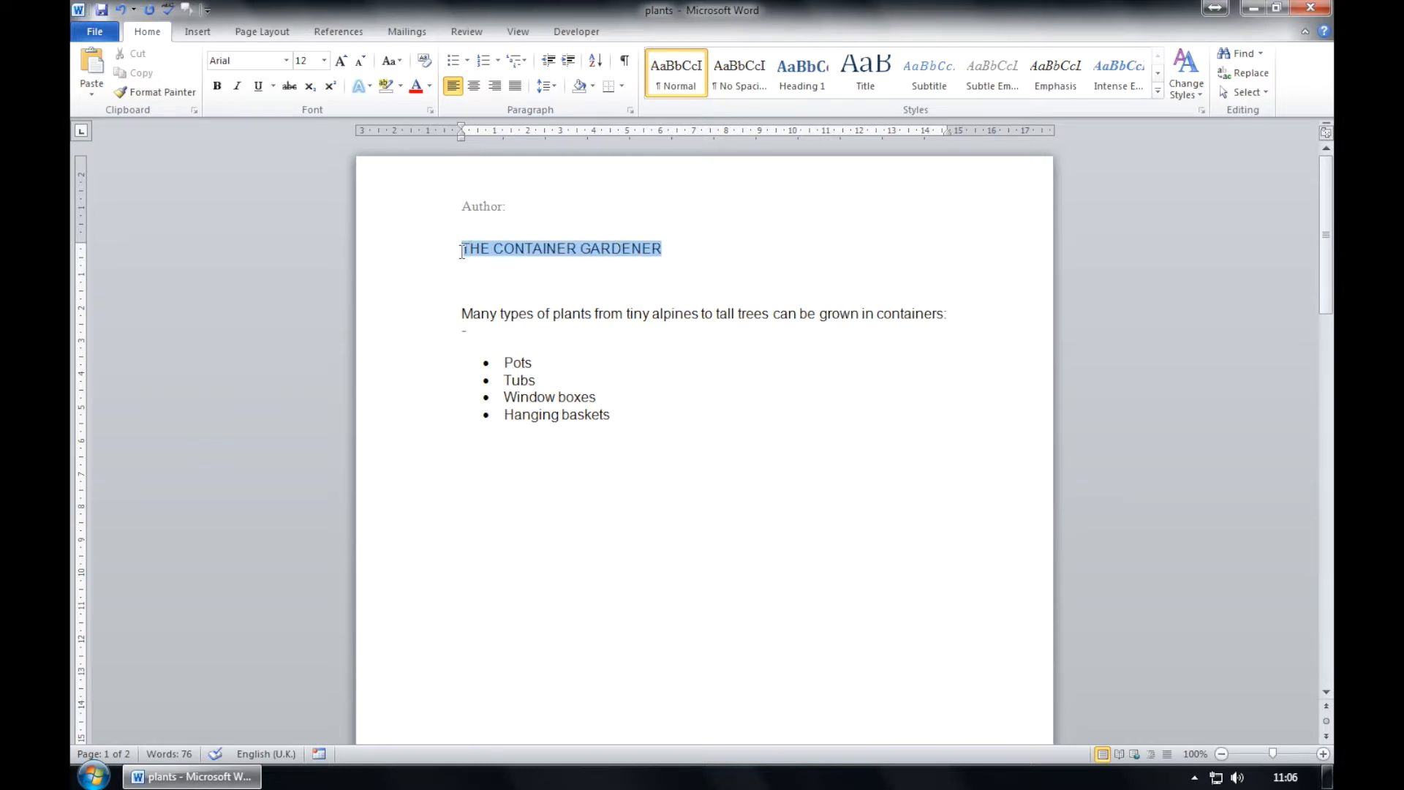
pyautogui.click(217, 87)
pyautogui.click(708, 442)
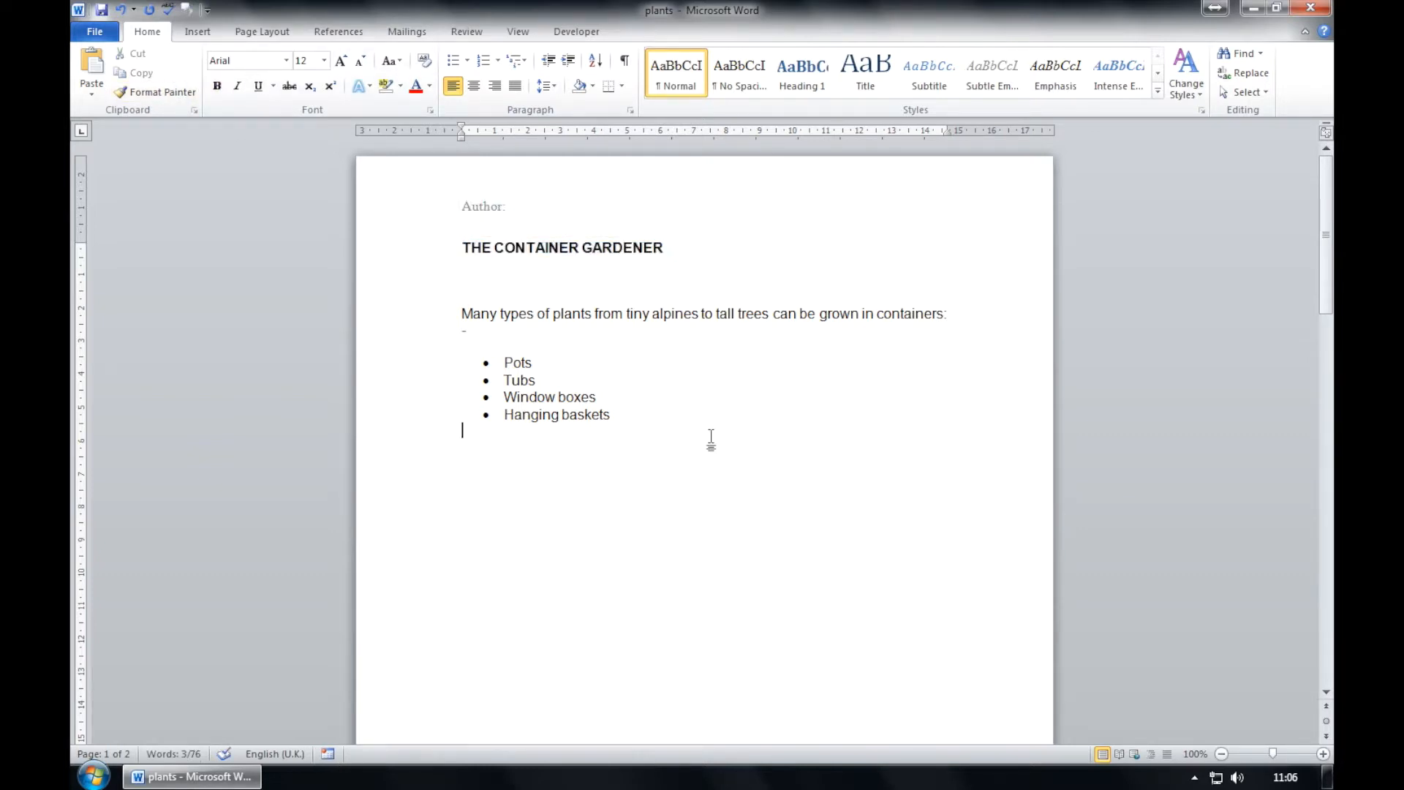
# - Set the height of the yellow rose picture below the Summer Bedding Plants table to 3.5 cm
pyautogui.scroll(-20, 708, 442)
pyautogui.scroll(2, 713, 436)
pyautogui.scroll(6, 713, 436)
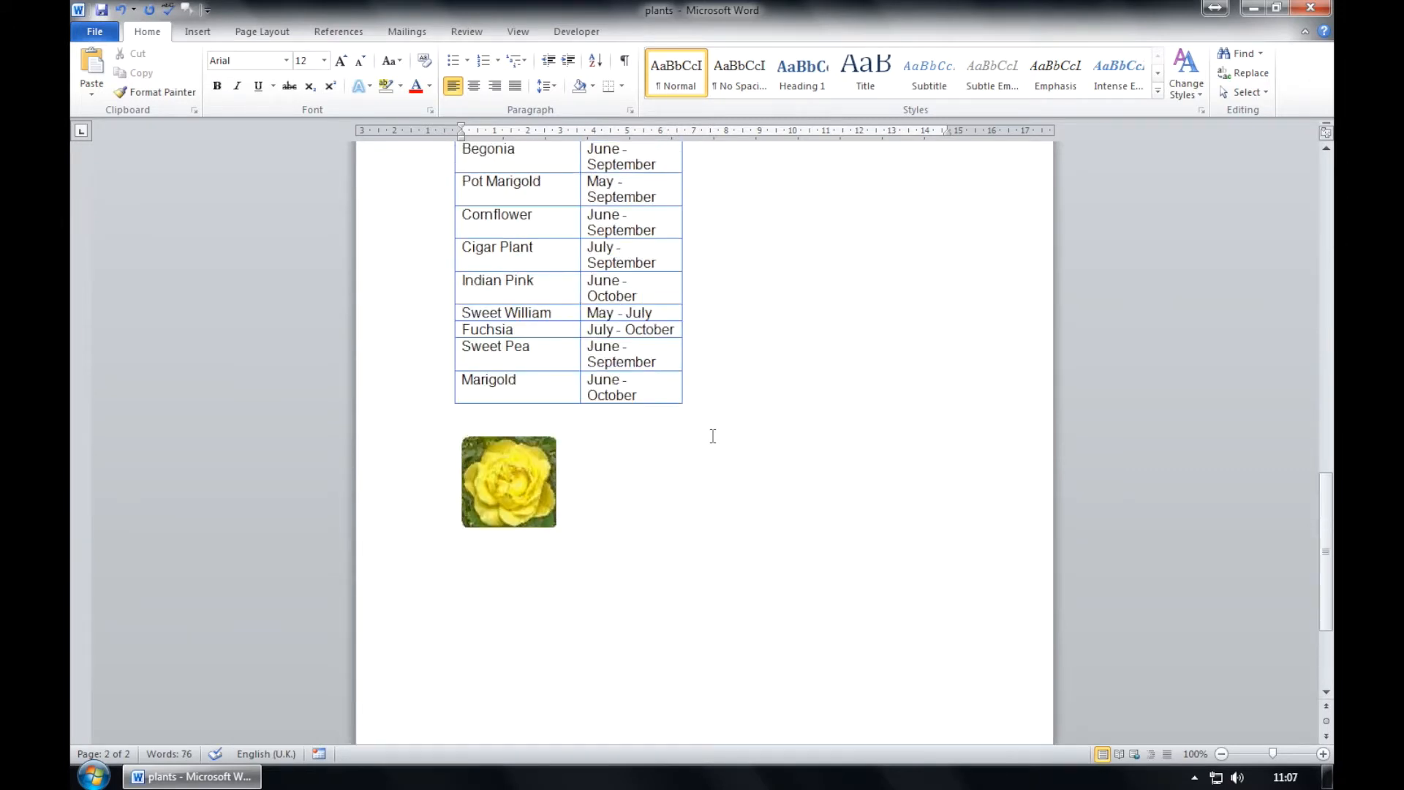
pyautogui.click(520, 599)
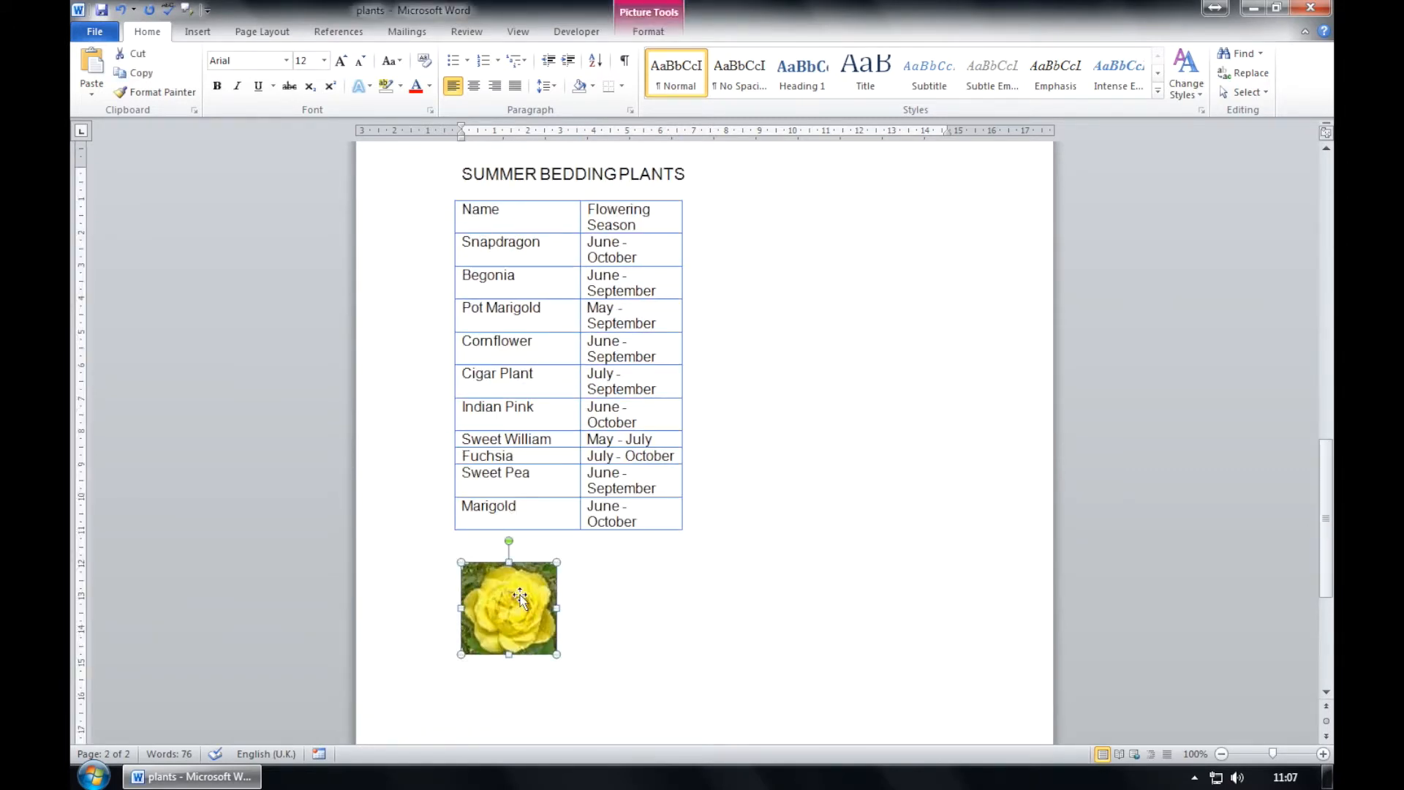
pyautogui.click(651, 33)
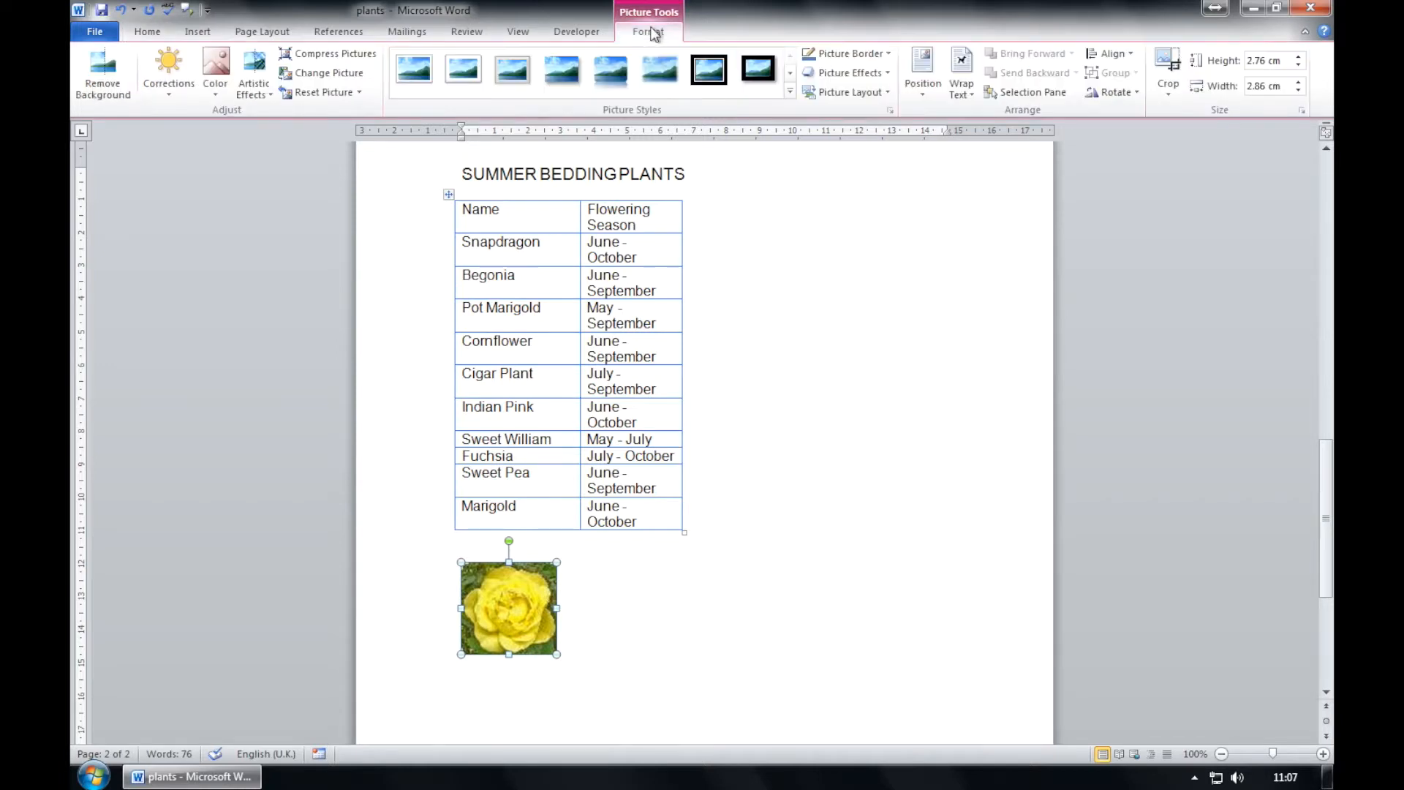
pyautogui.doubleClick(1267, 61)
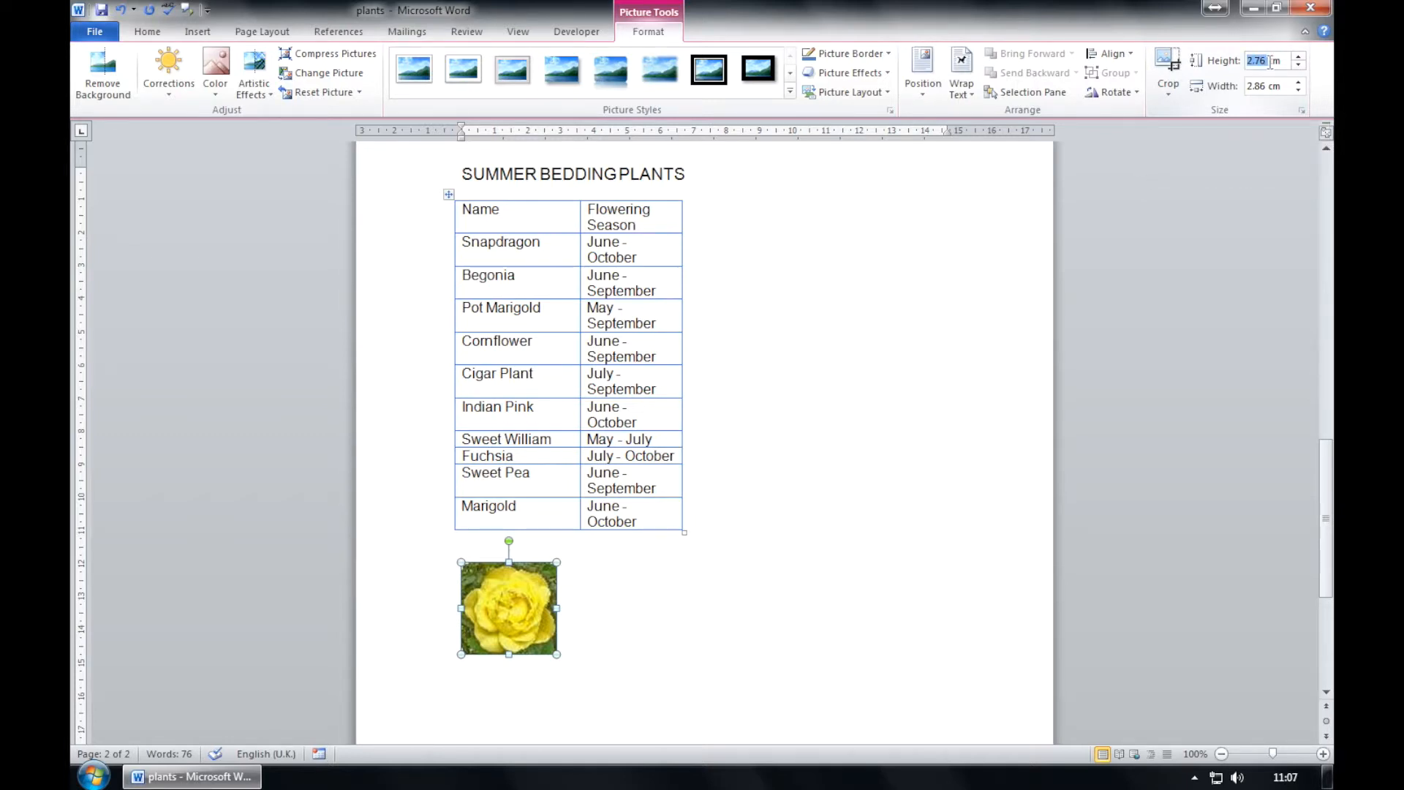
pyautogui.press('BackSpace')
pyautogui.write('3.5')
pyautogui.click(753, 524)
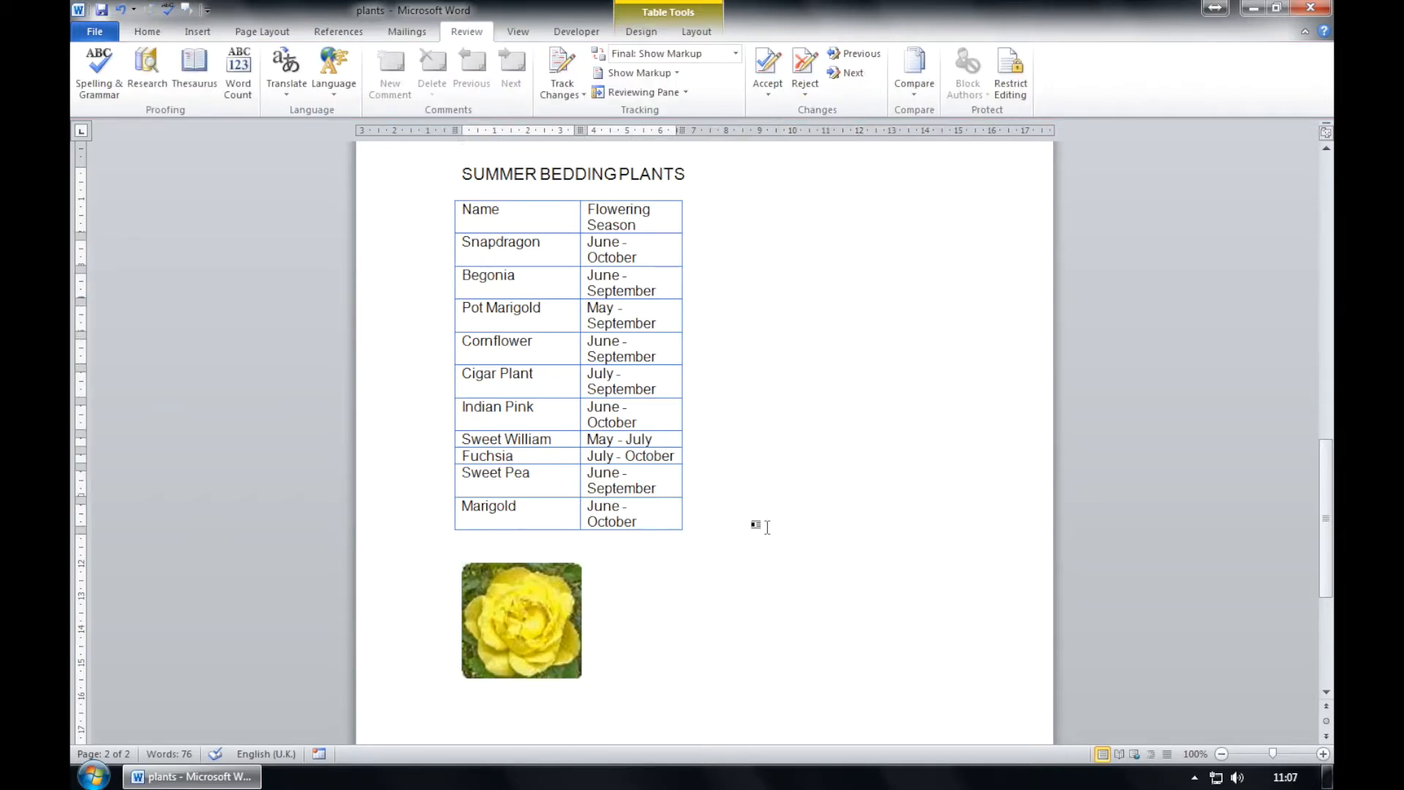
# - Enter the author's full name after "Author:" in the page header
pyautogui.hotkey('ctrl', 'Home')
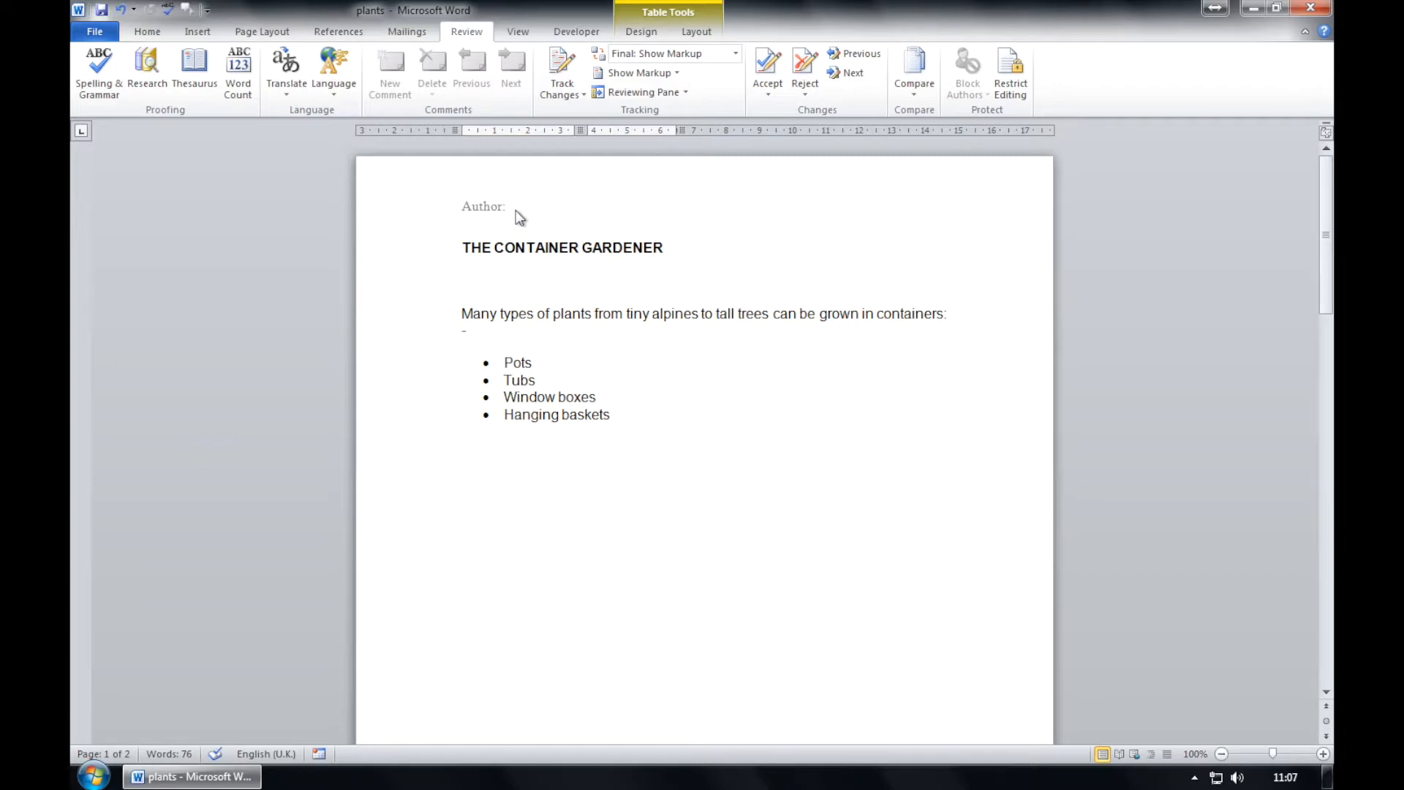
pyautogui.doubleClick(512, 209)
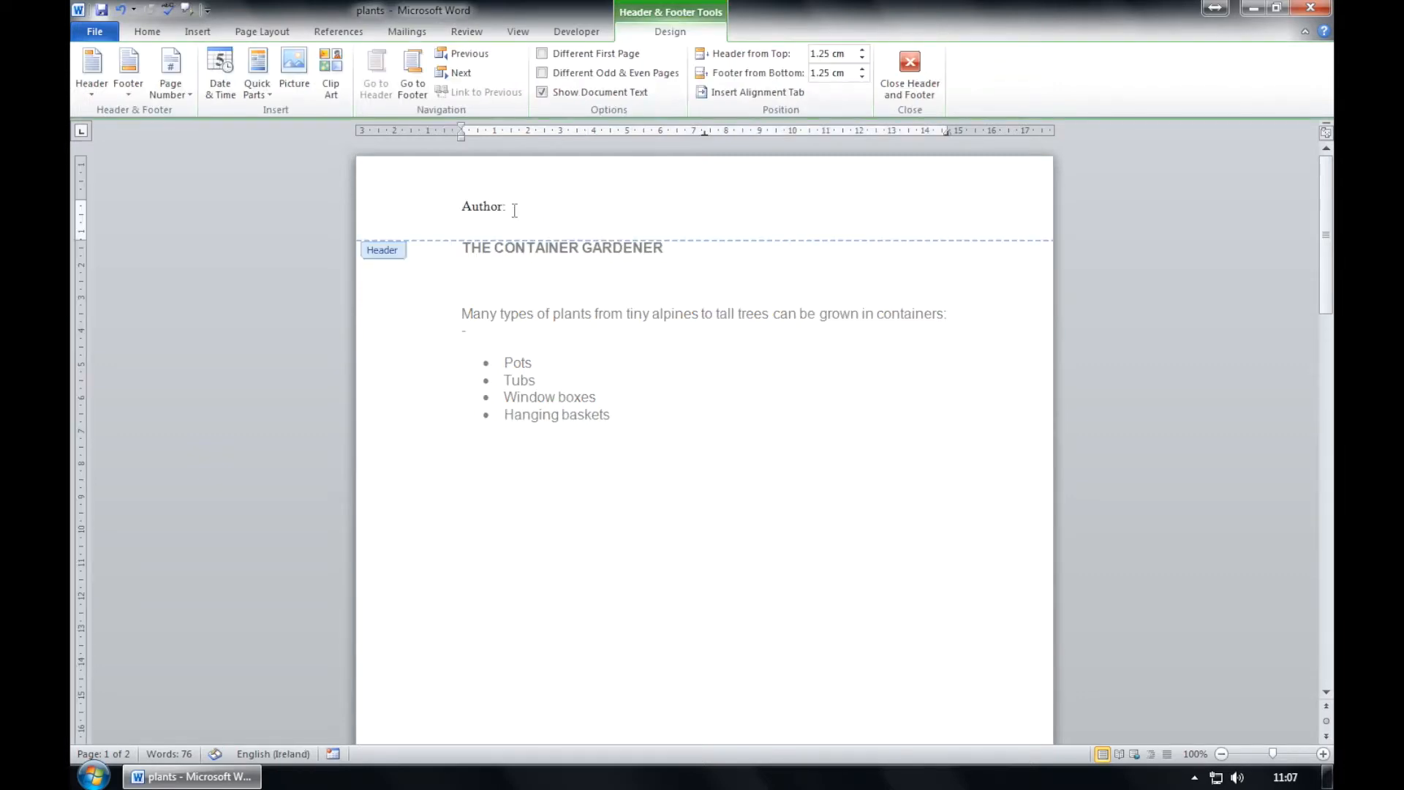
pyautogui.click(510, 208)
pyautogui.write('Joe Bloggs')
# - Insert a Plain Number 1 page number in the footer at the bottom of the page
pyautogui.scroll(-10, 702, 423)
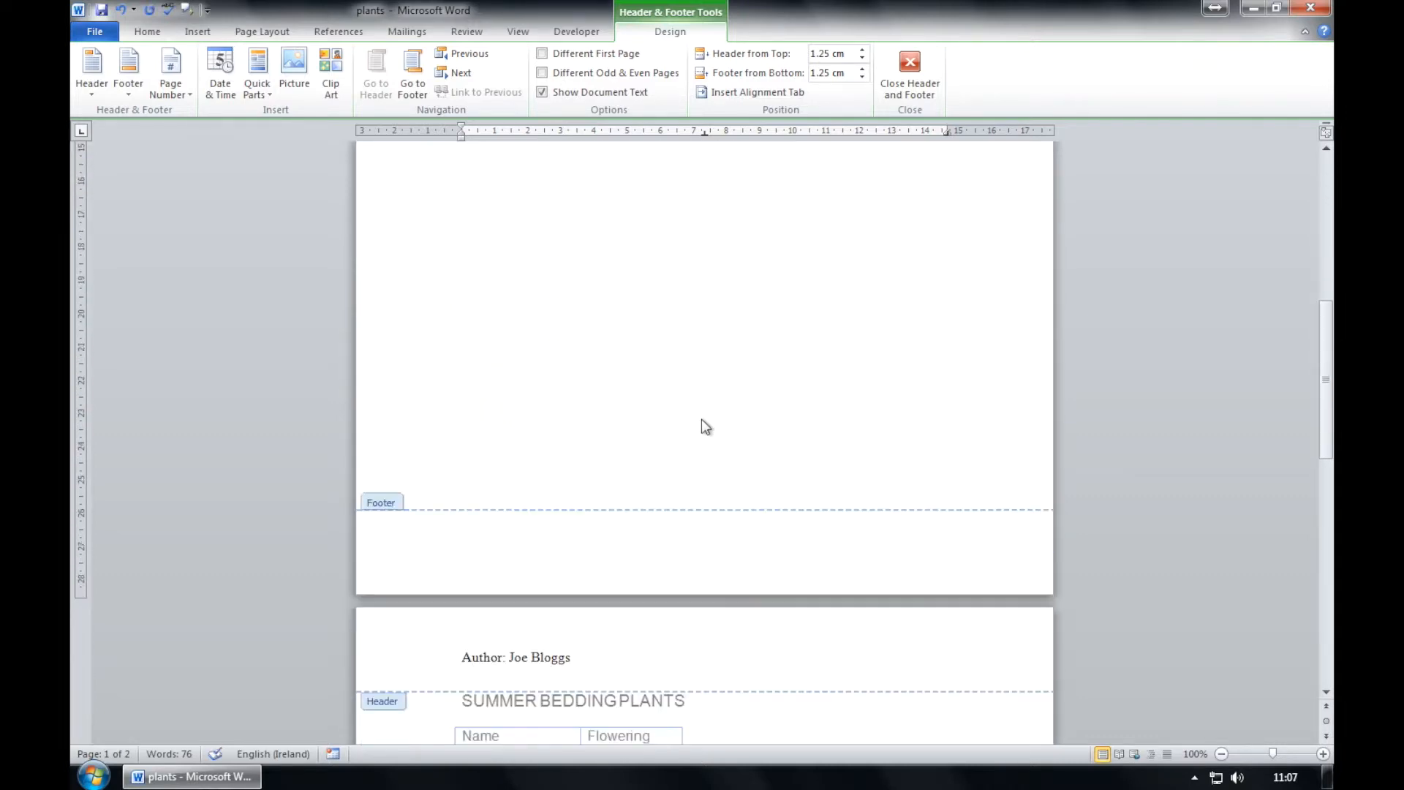
pyautogui.scroll(-3, 705, 426)
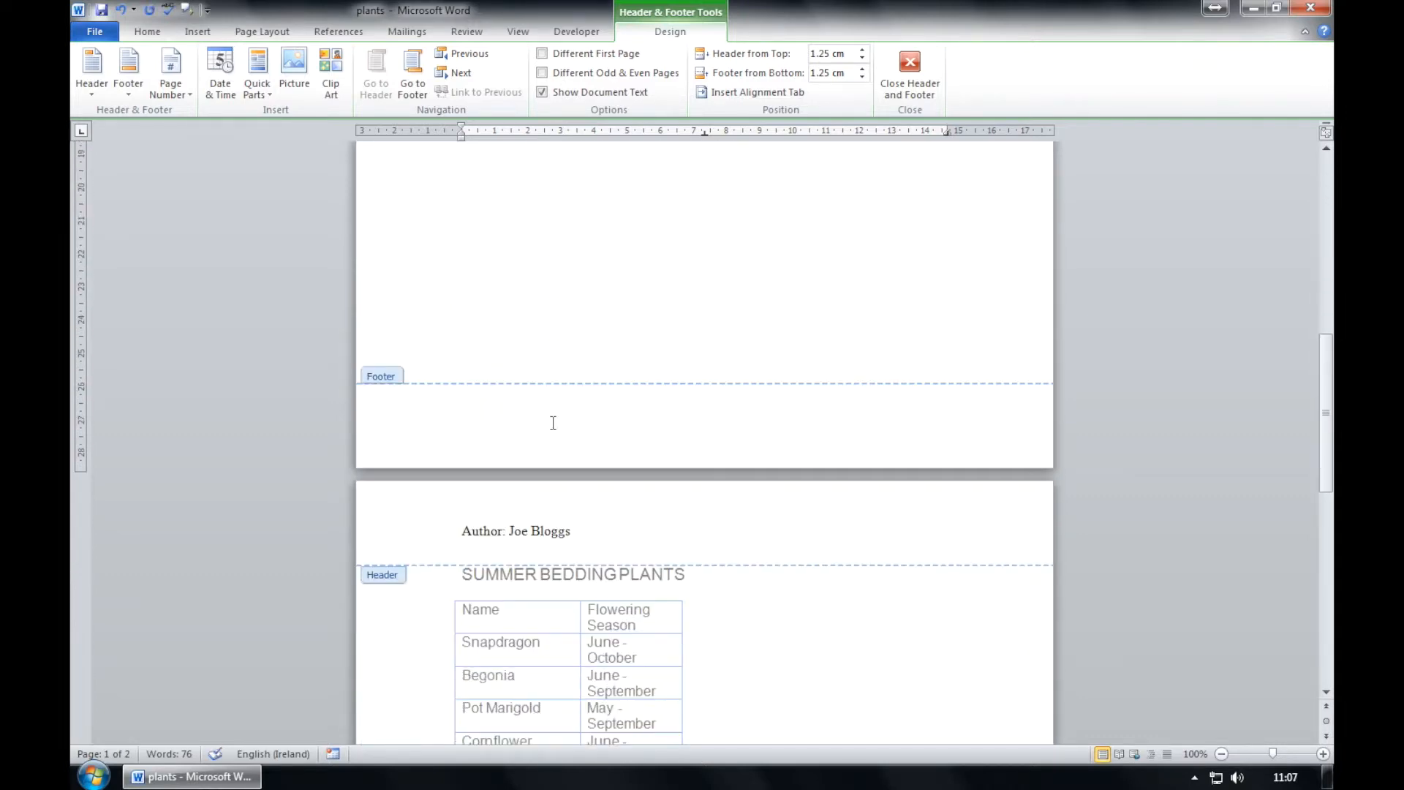
pyautogui.click(468, 418)
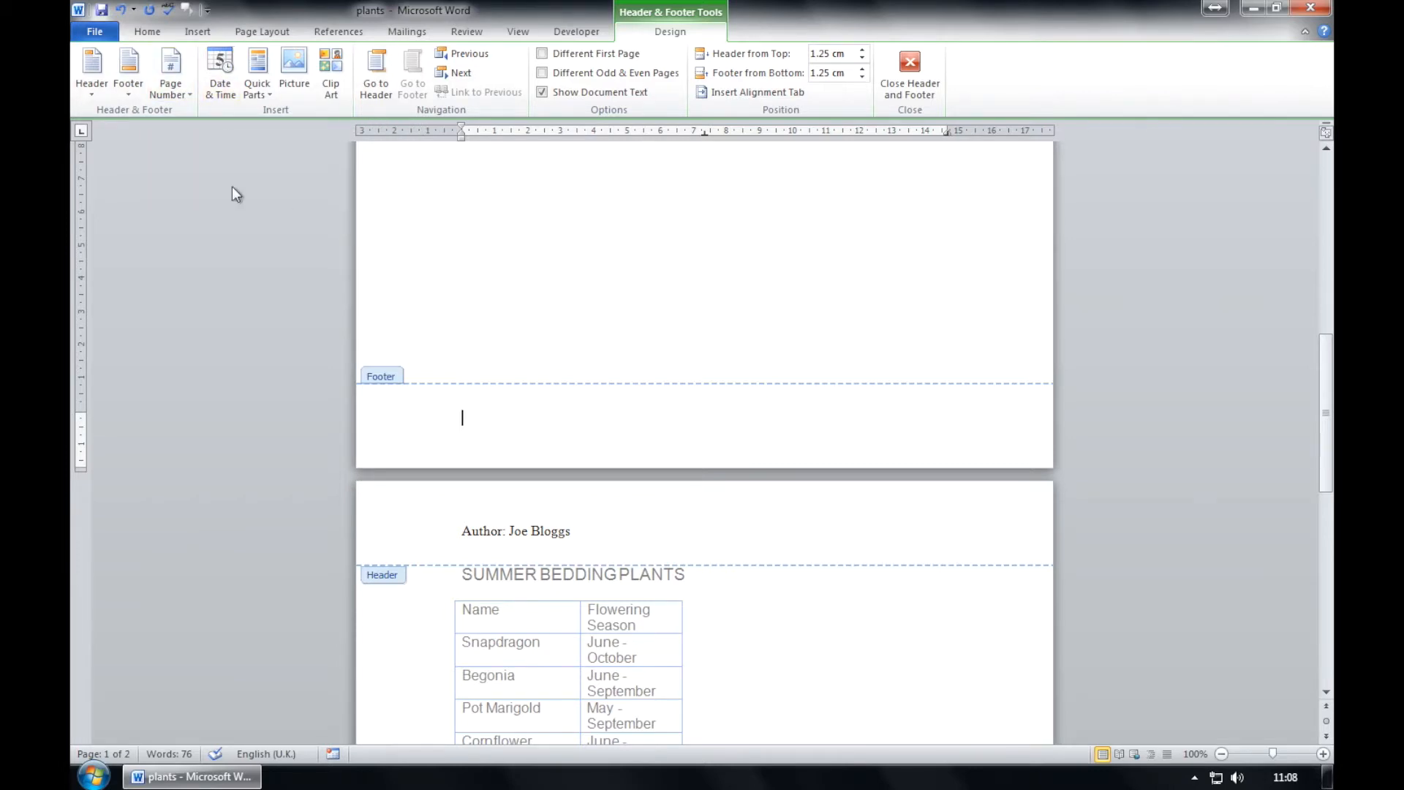
pyautogui.click(183, 92)
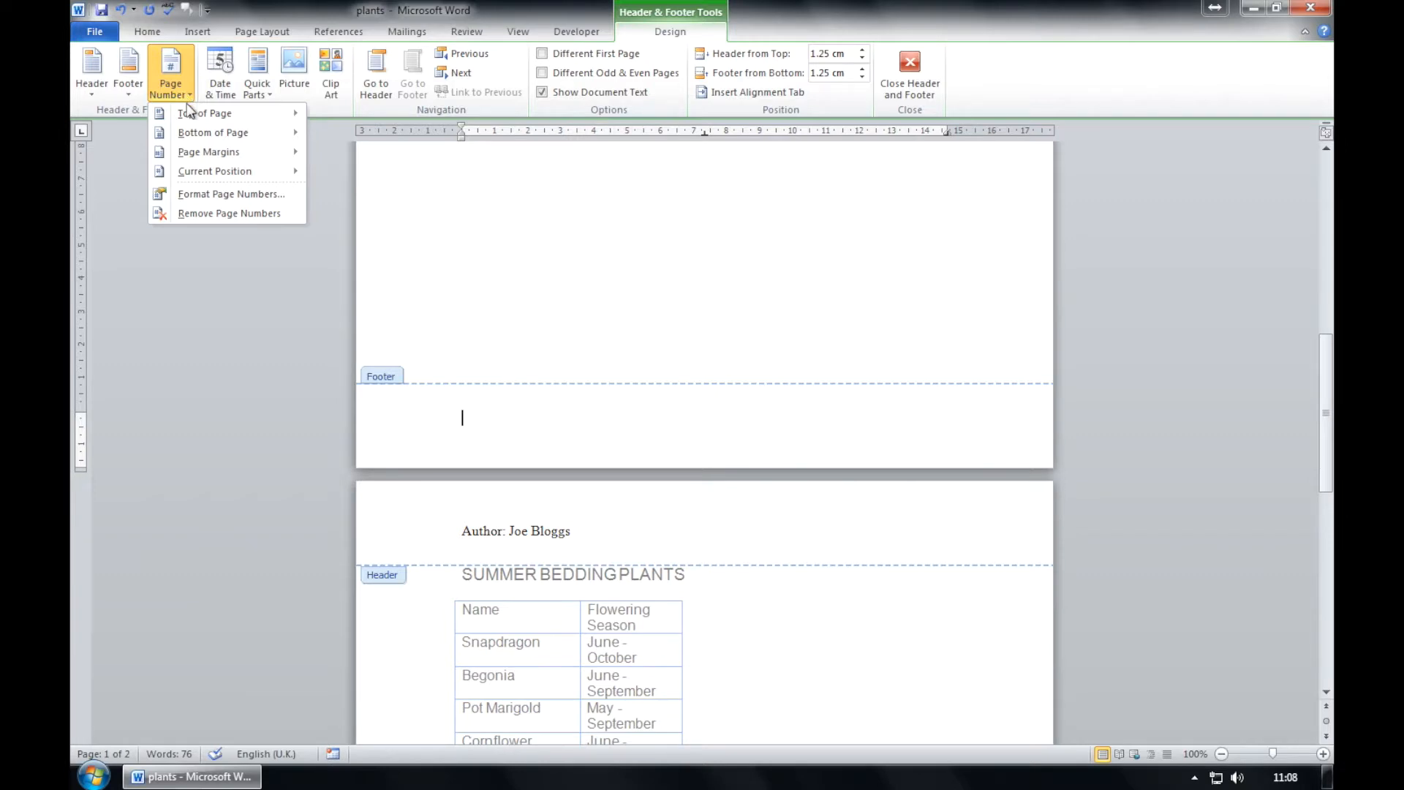
pyautogui.moveTo(197, 139)
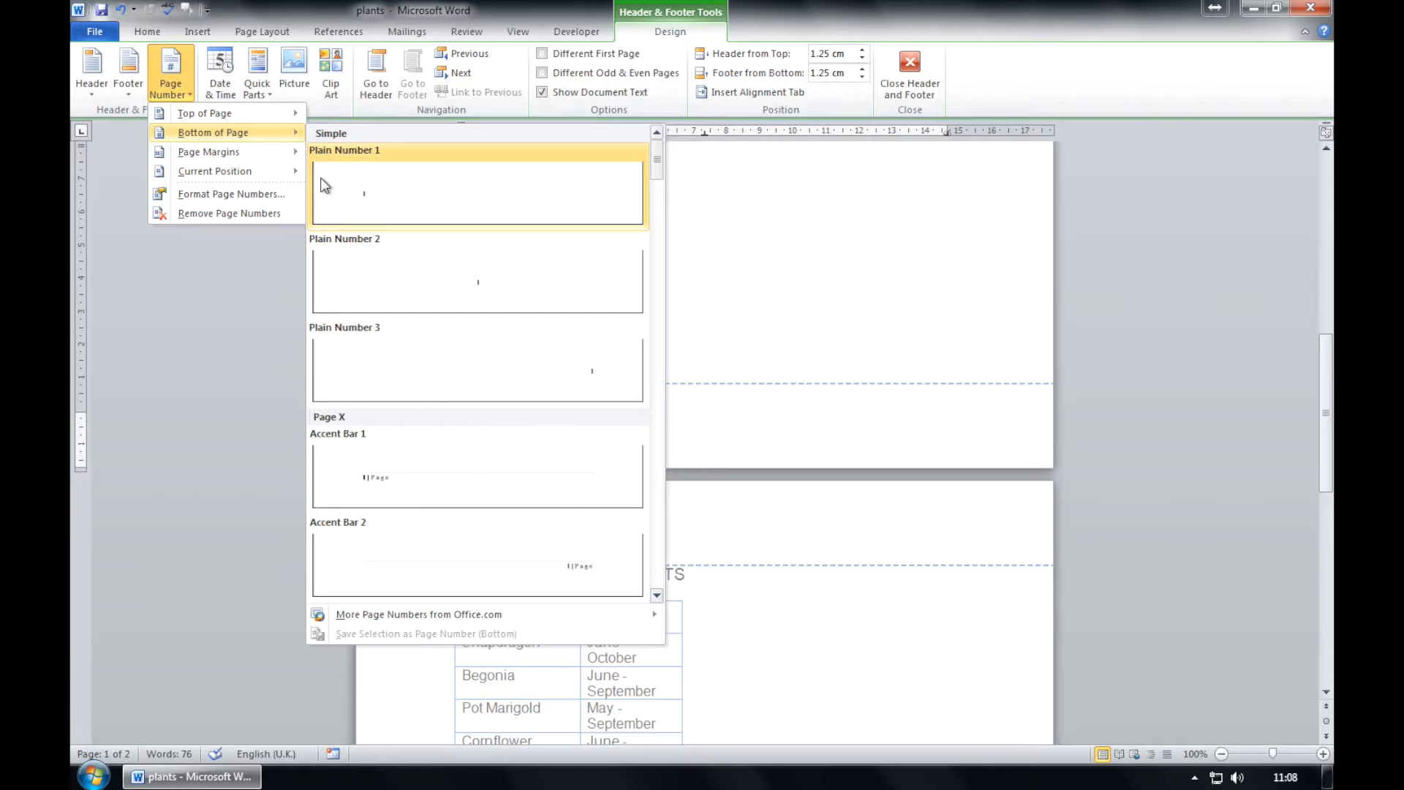
pyautogui.click(378, 212)
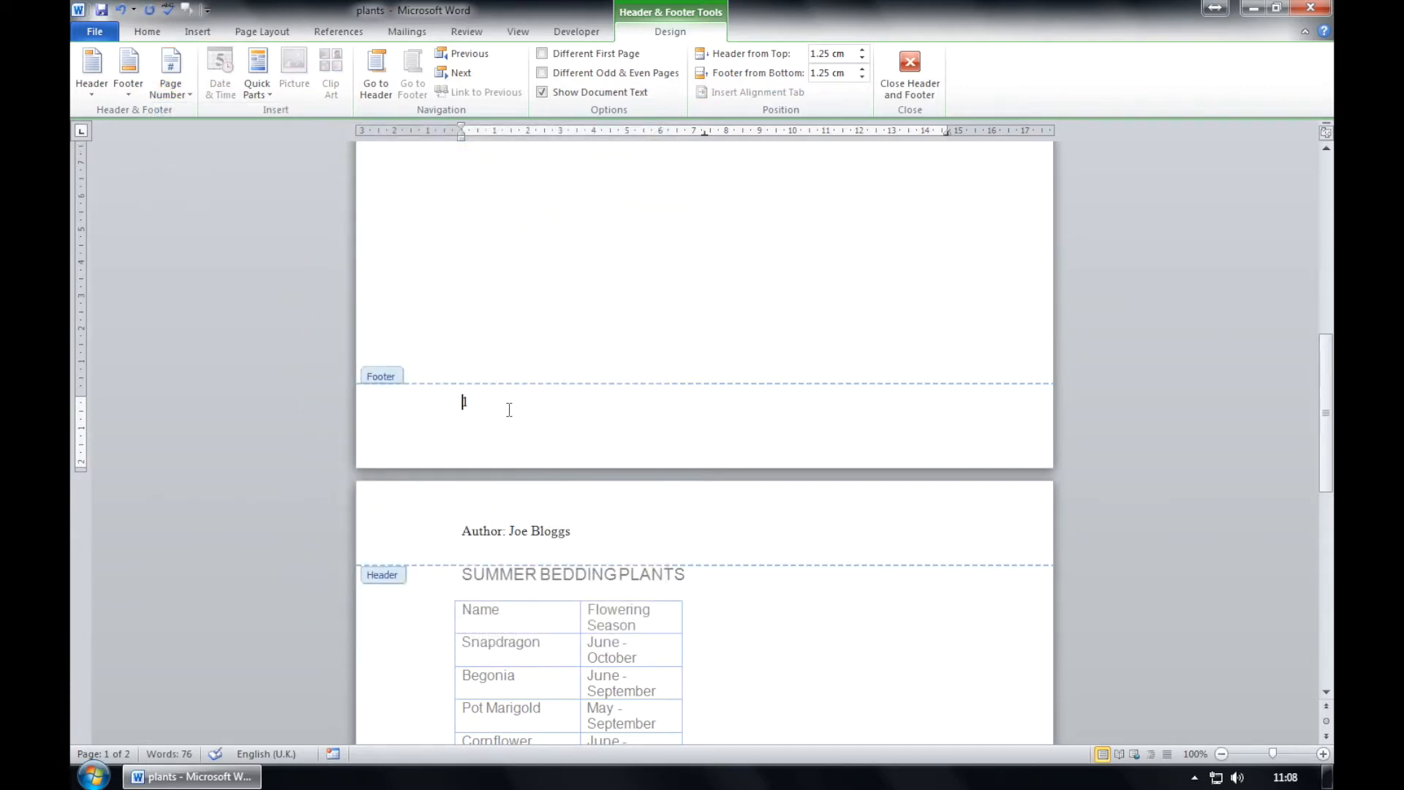
# - Close header and footer editing and save the plants document under its existing name
pyautogui.scroll(-10, 509, 409)
pyautogui.scroll(5, 508, 410)
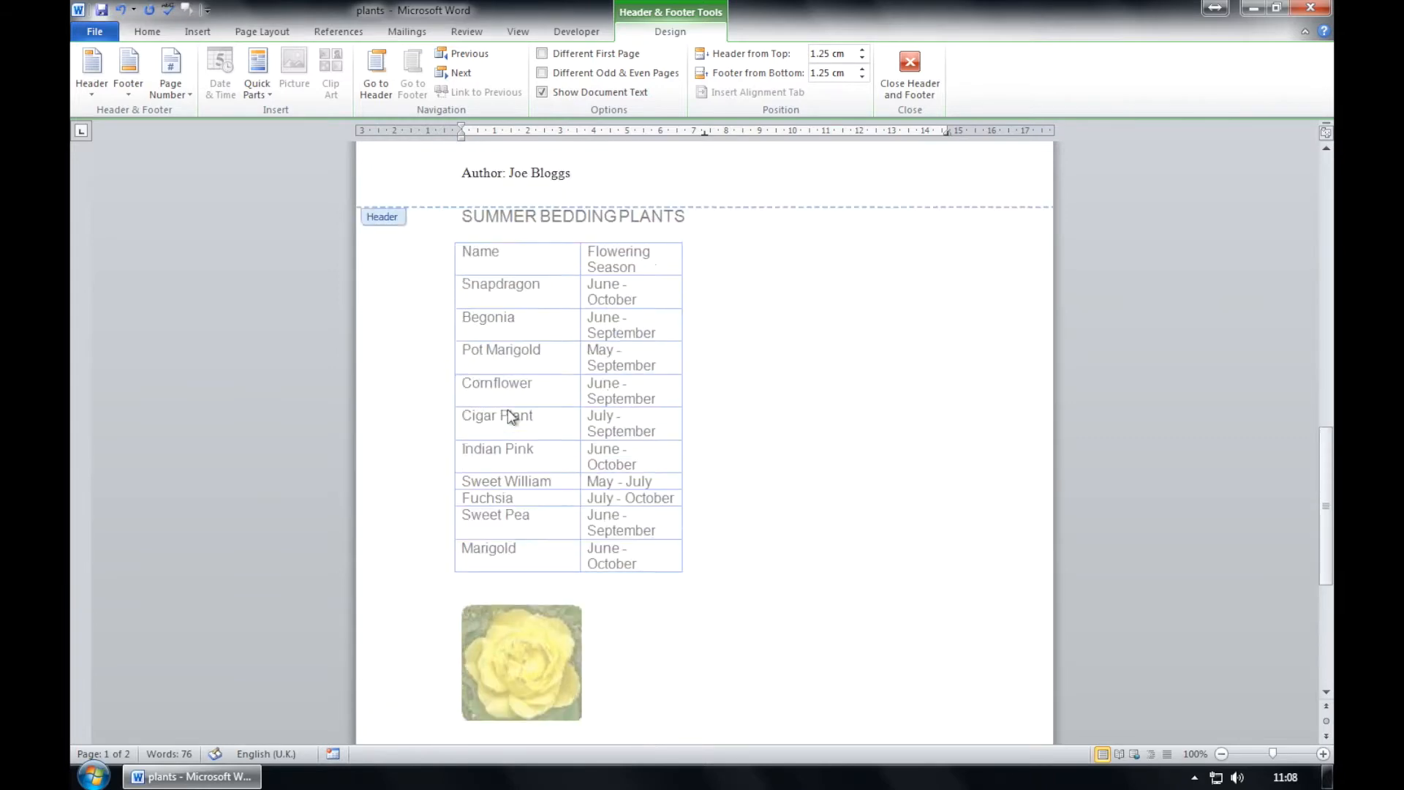
pyautogui.scroll(8, 510, 413)
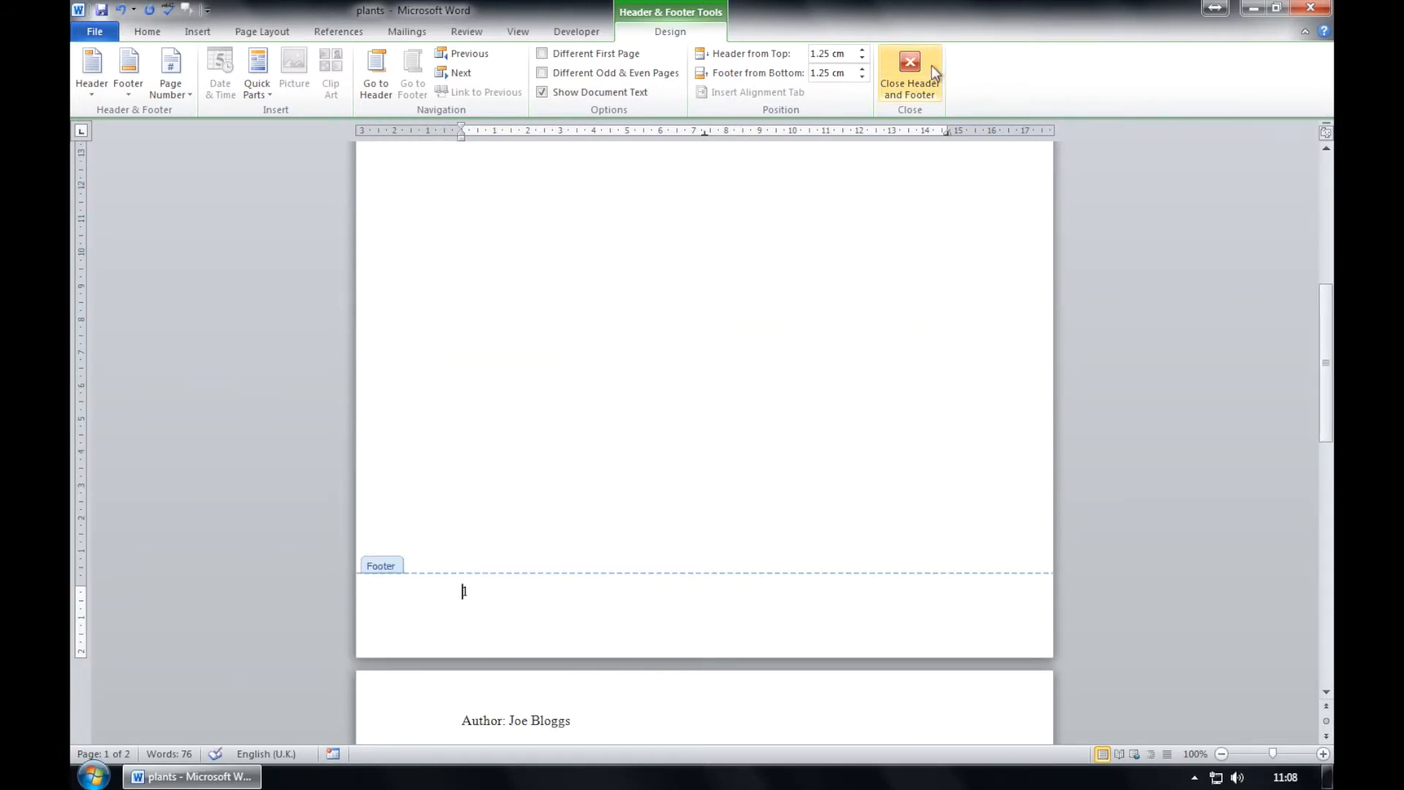
pyautogui.click(87, 39)
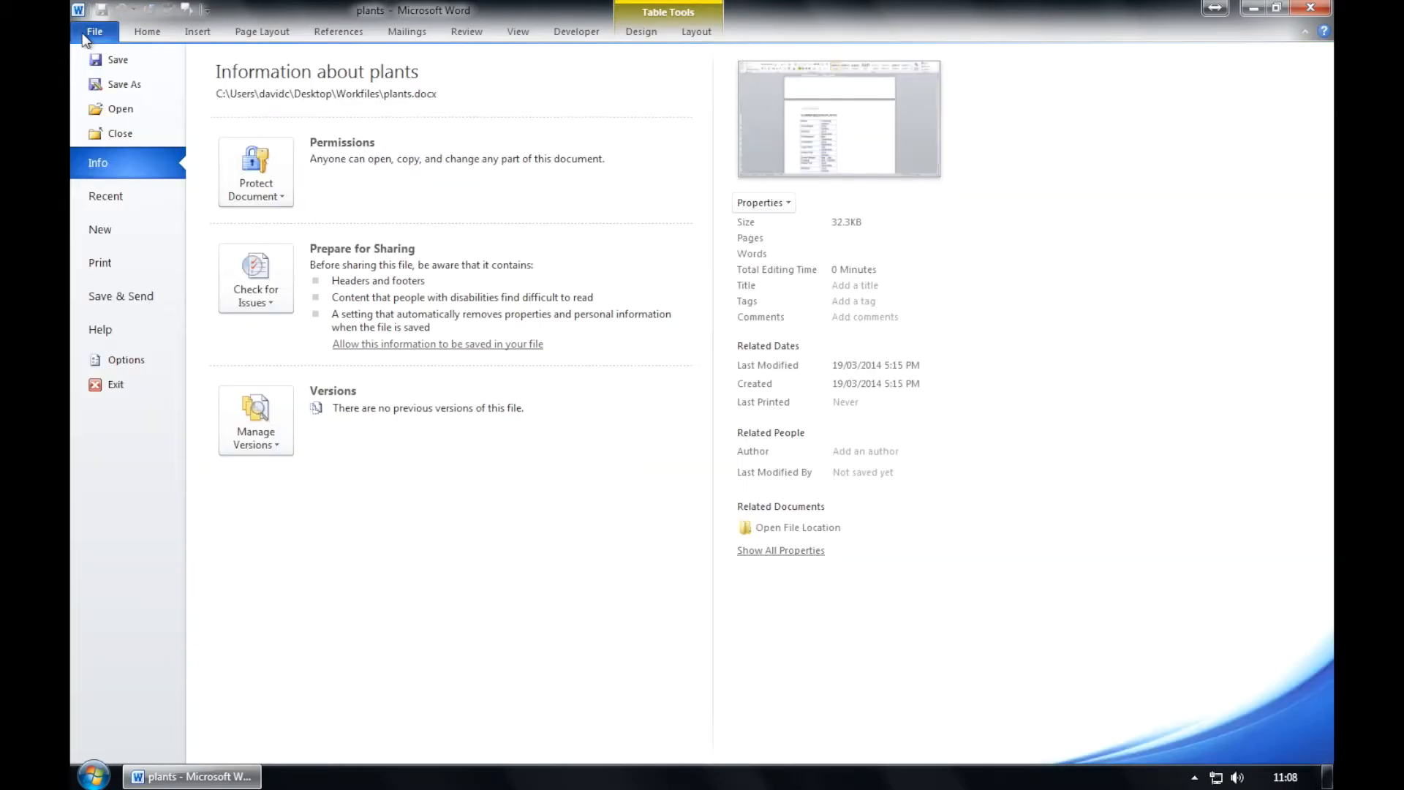
pyautogui.click(109, 61)
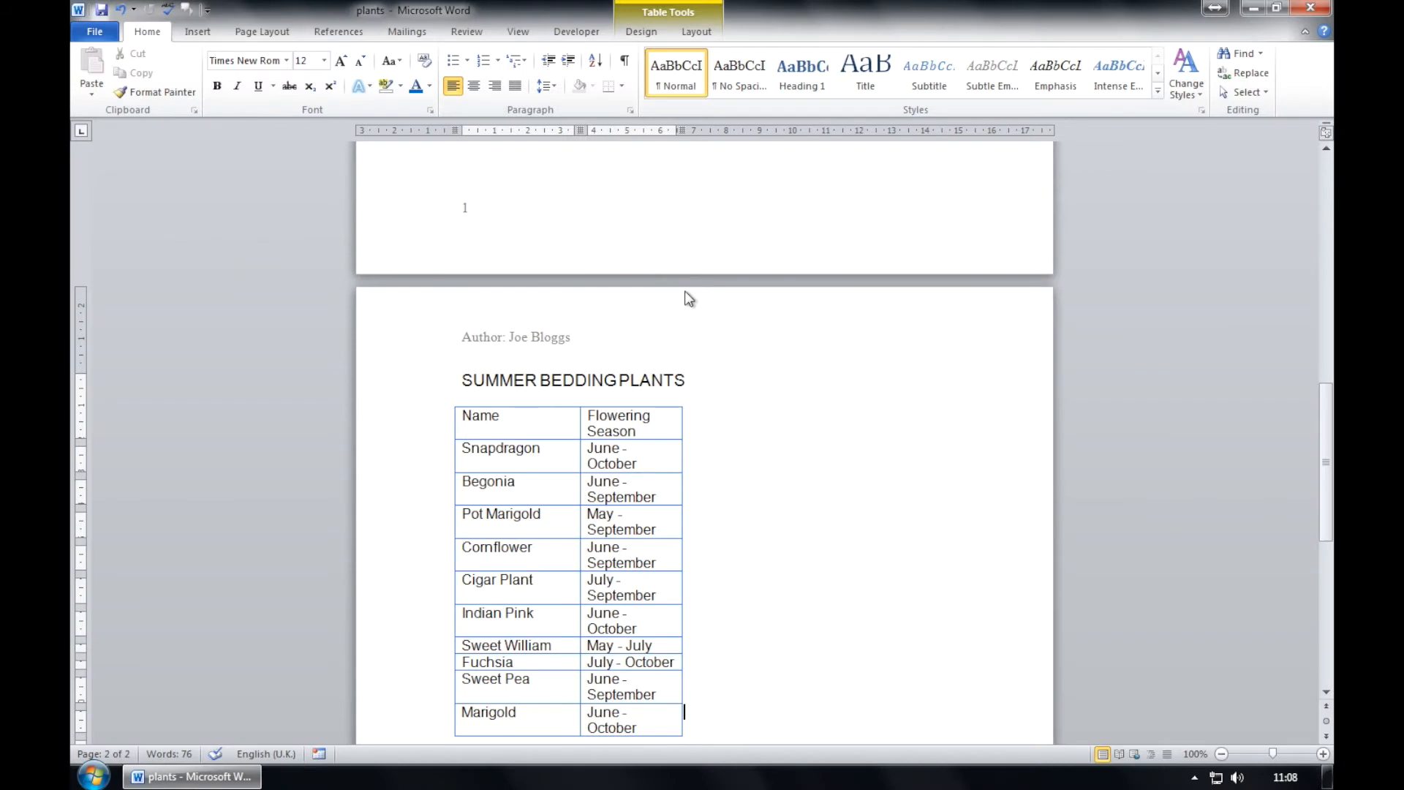
# - Show the formatting marks in the plants document, with the first page in view
pyautogui.scroll(15, 676, 329)
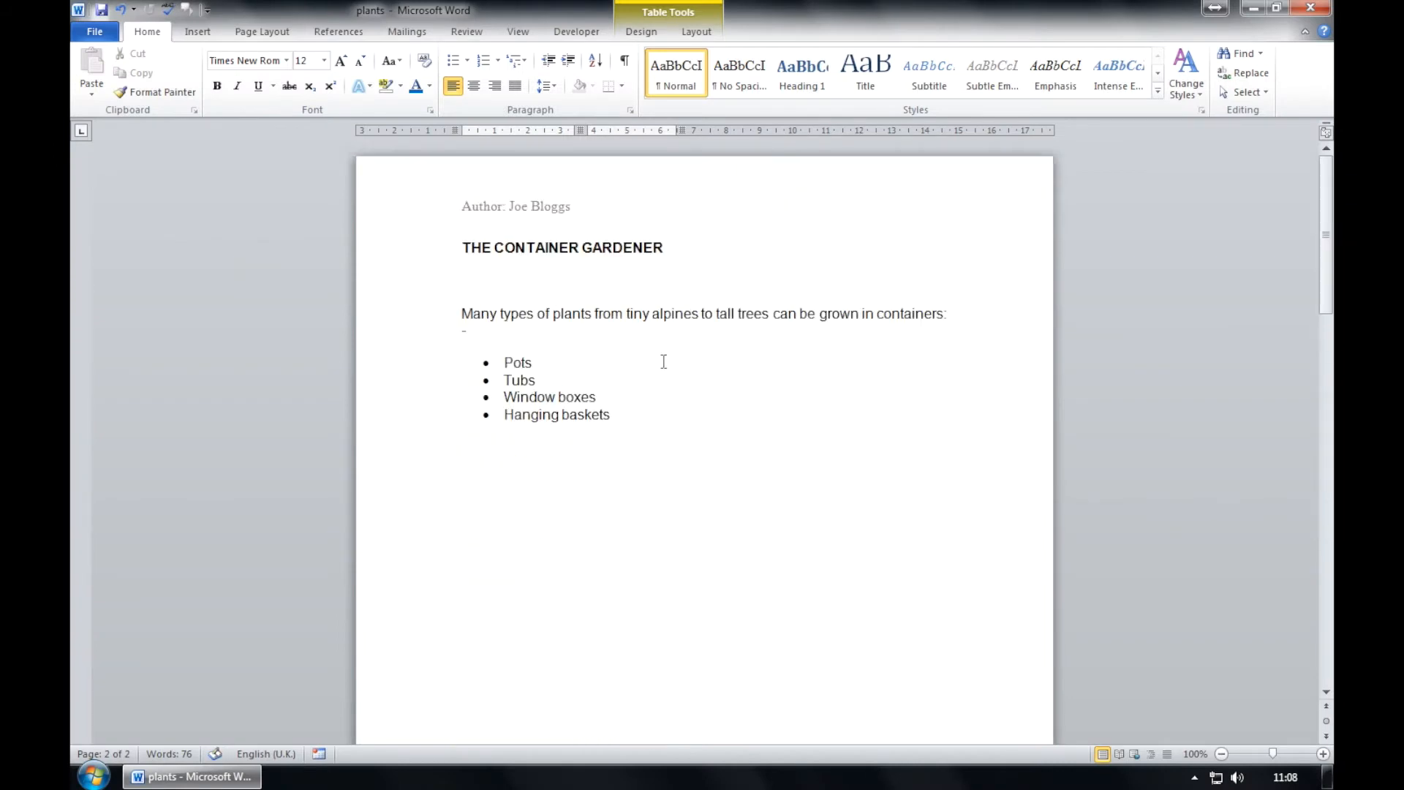
pyautogui.click(649, 428)
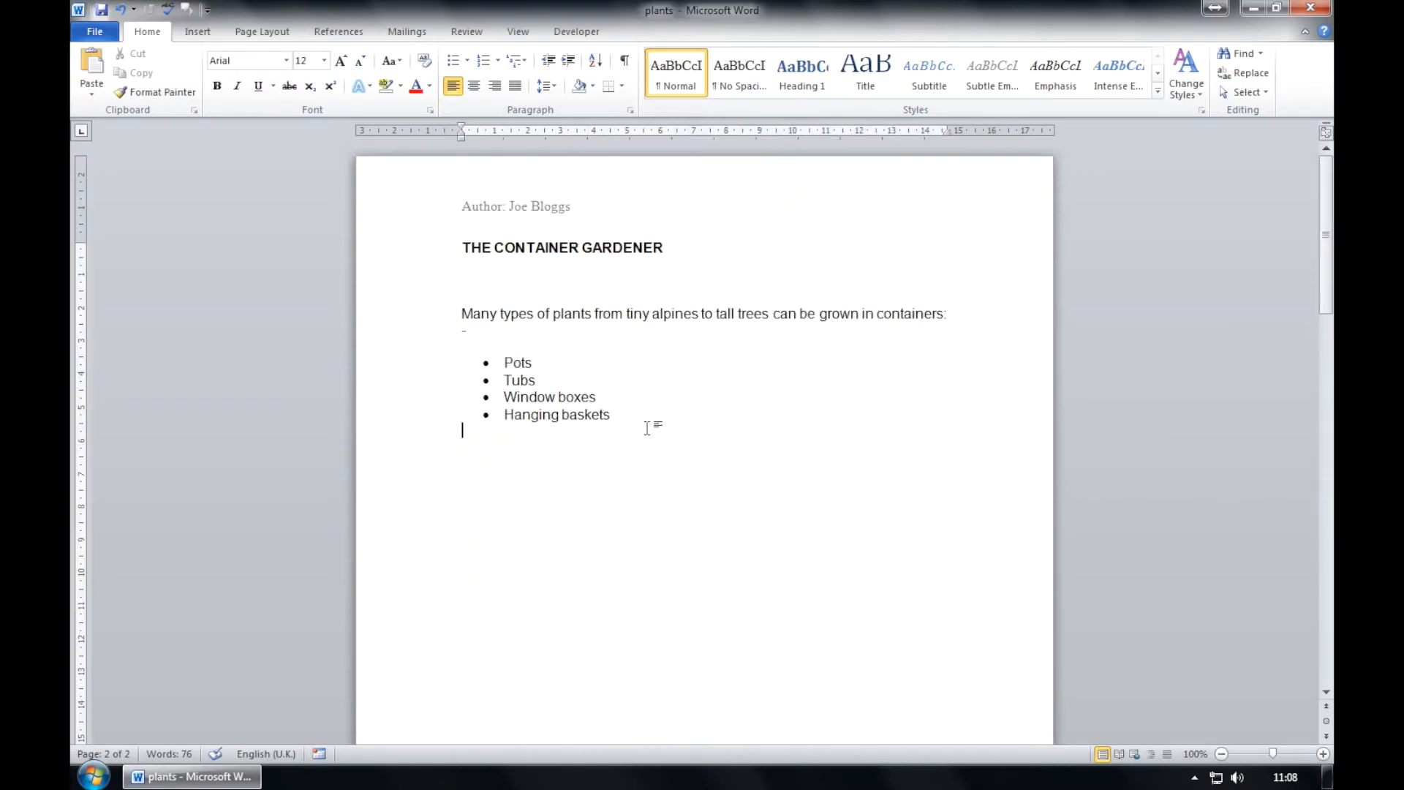
pyautogui.click(626, 63)
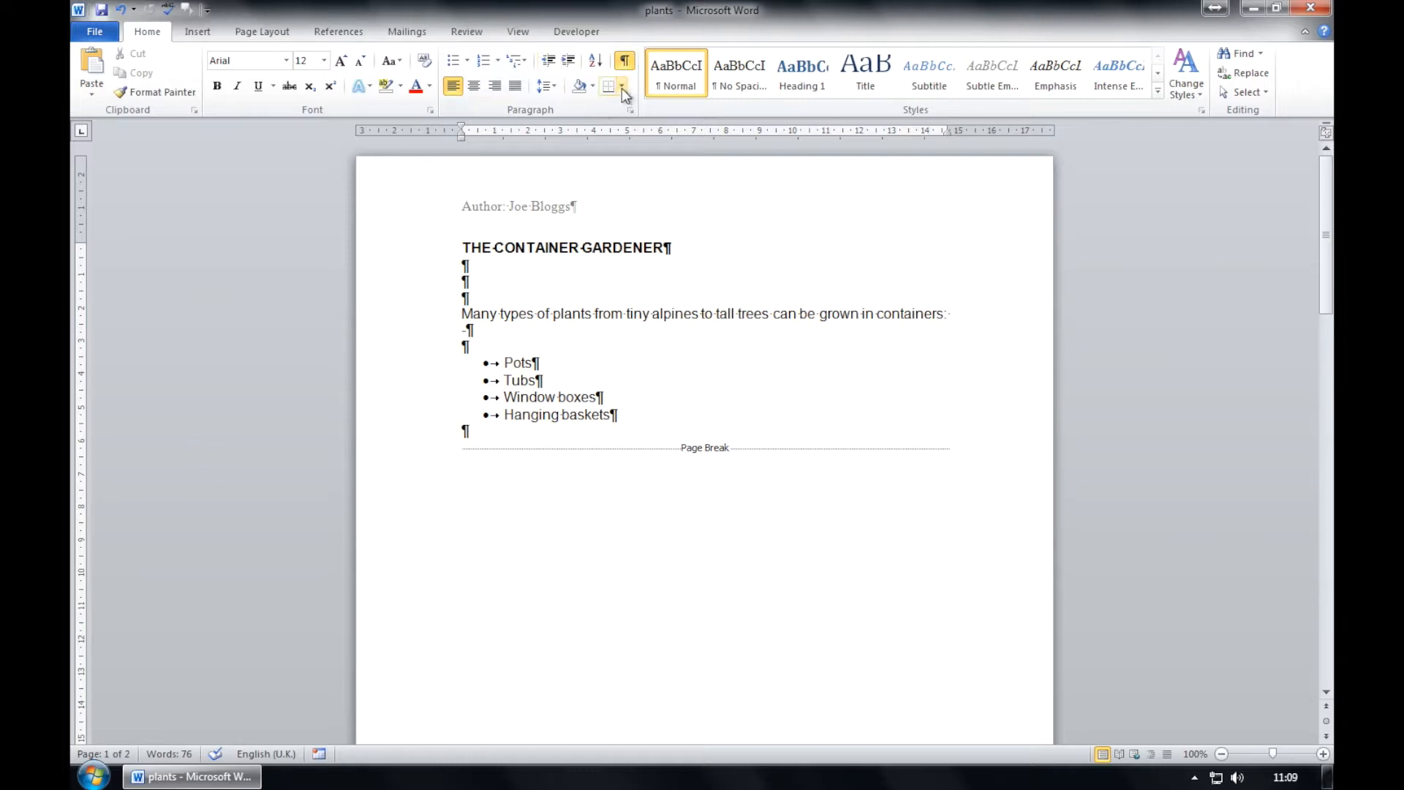
# - Hide the formatting marks and display the plants document in Print Layout view
pyautogui.click(625, 65)
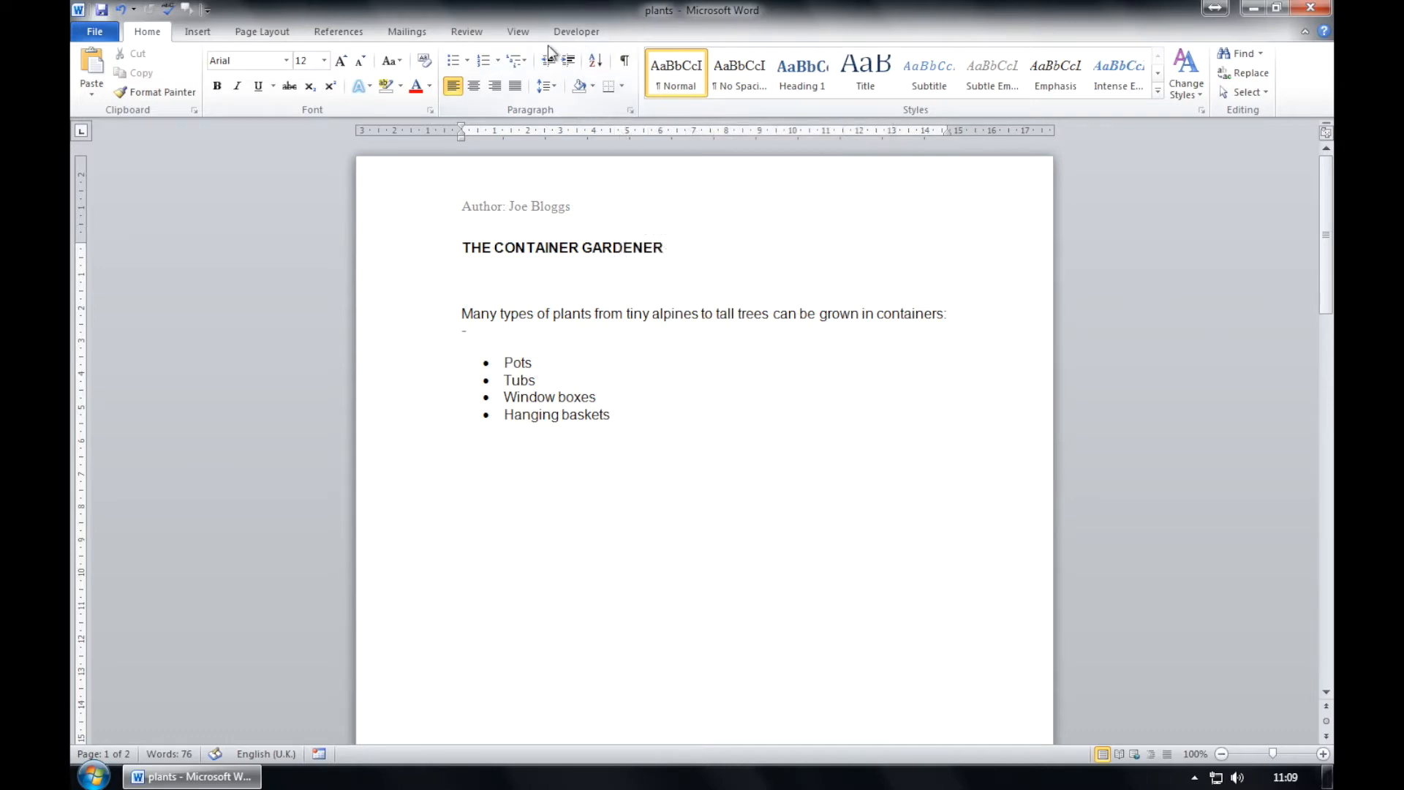
pyautogui.click(520, 36)
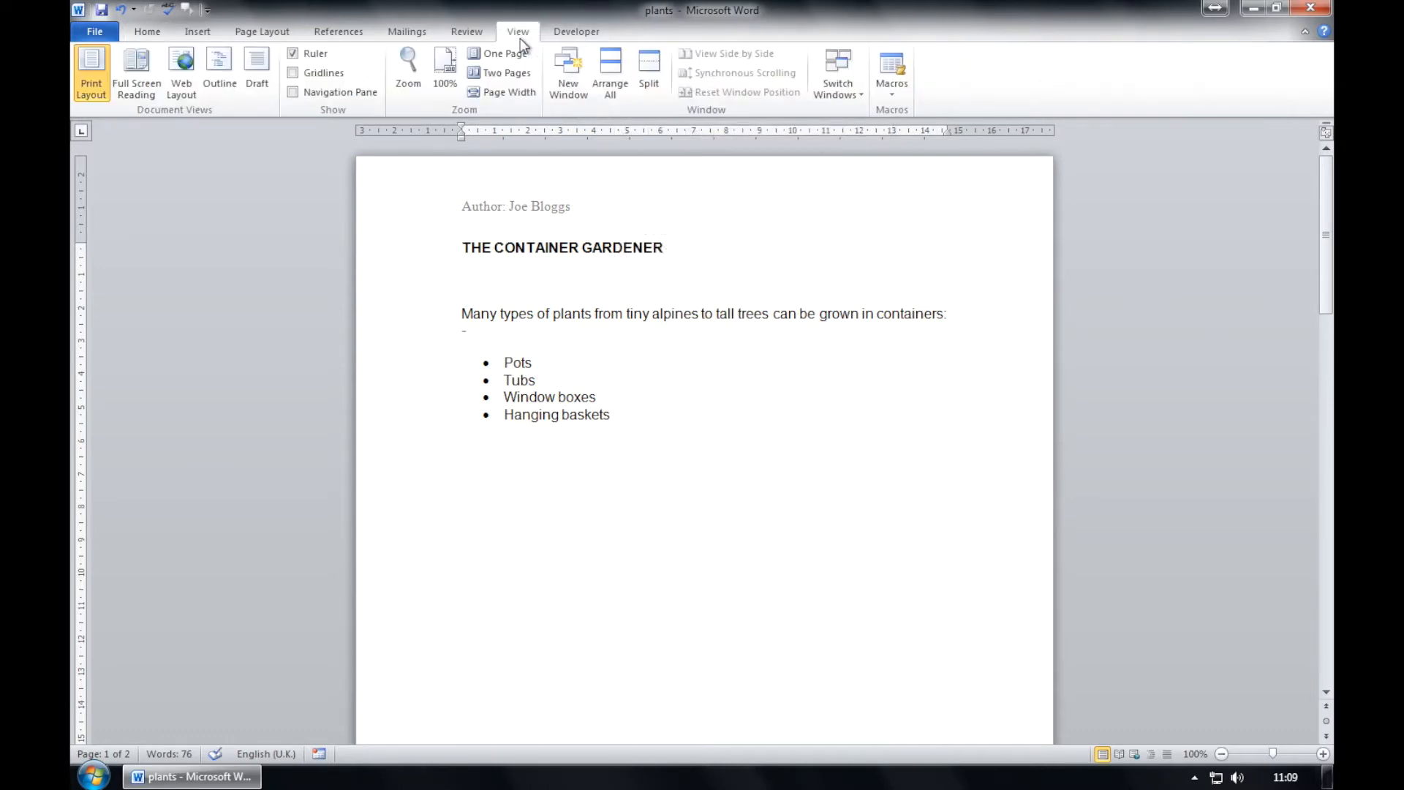
pyautogui.click(176, 86)
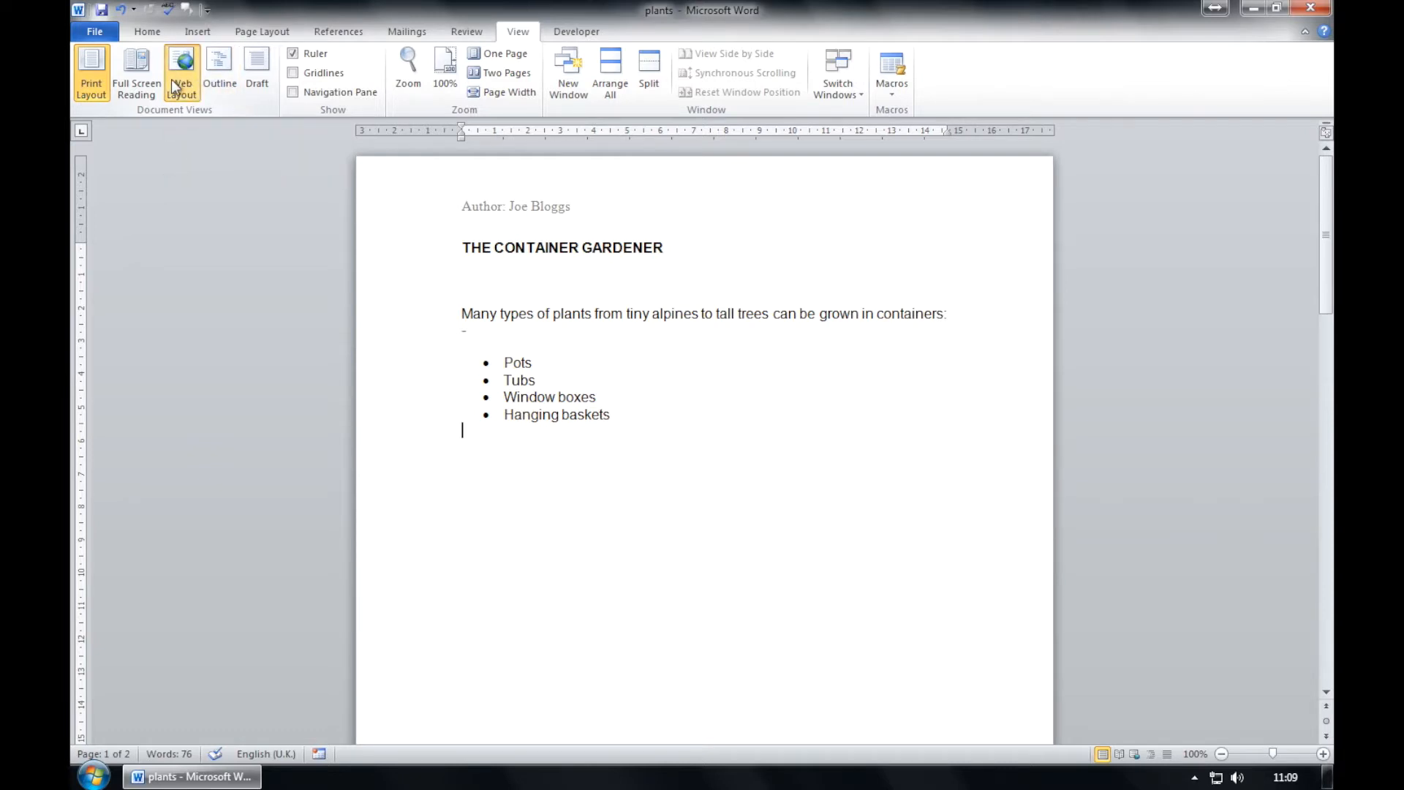
pyautogui.click(91, 87)
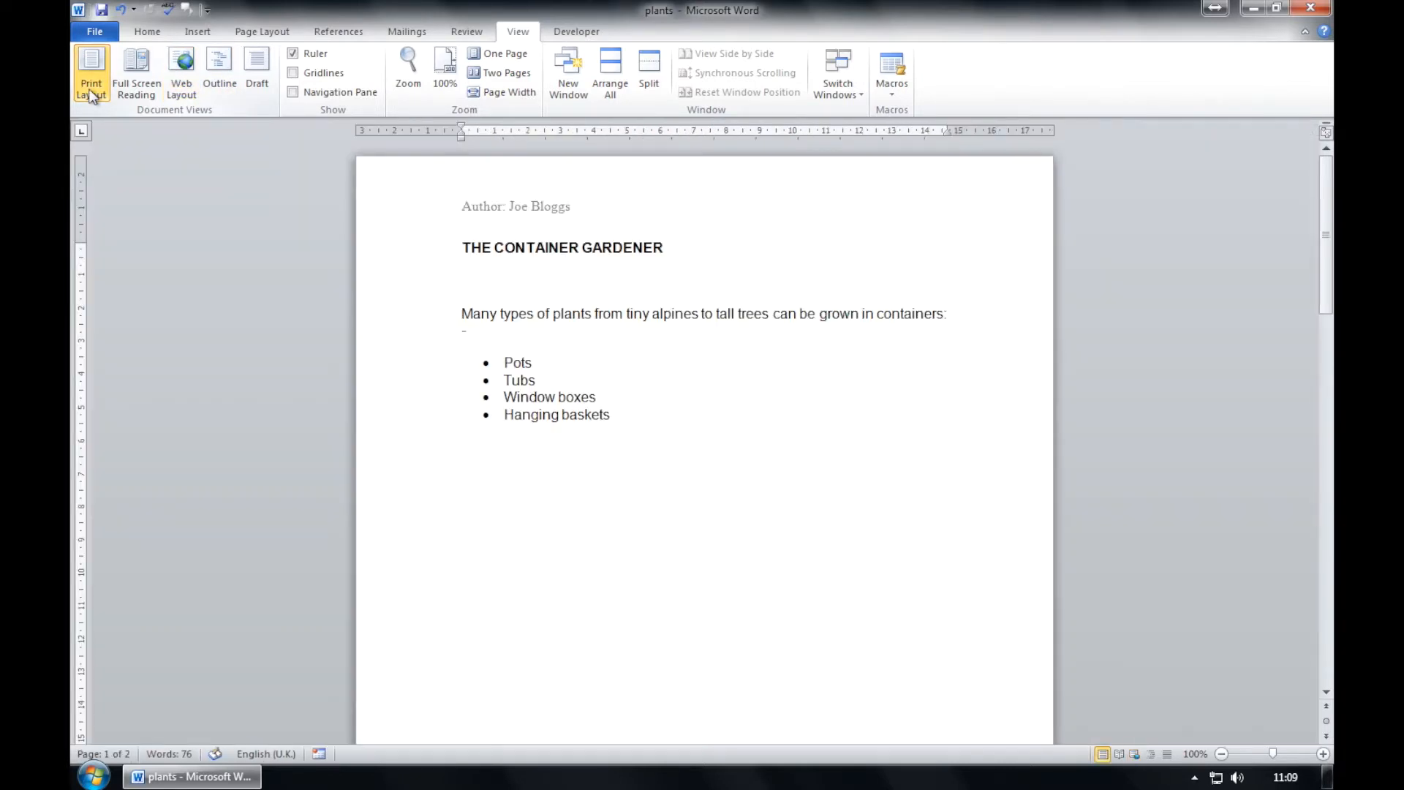
# - Print only page 1 of the plants document on the Science PhotoCopier printer
pyautogui.click(94, 31)
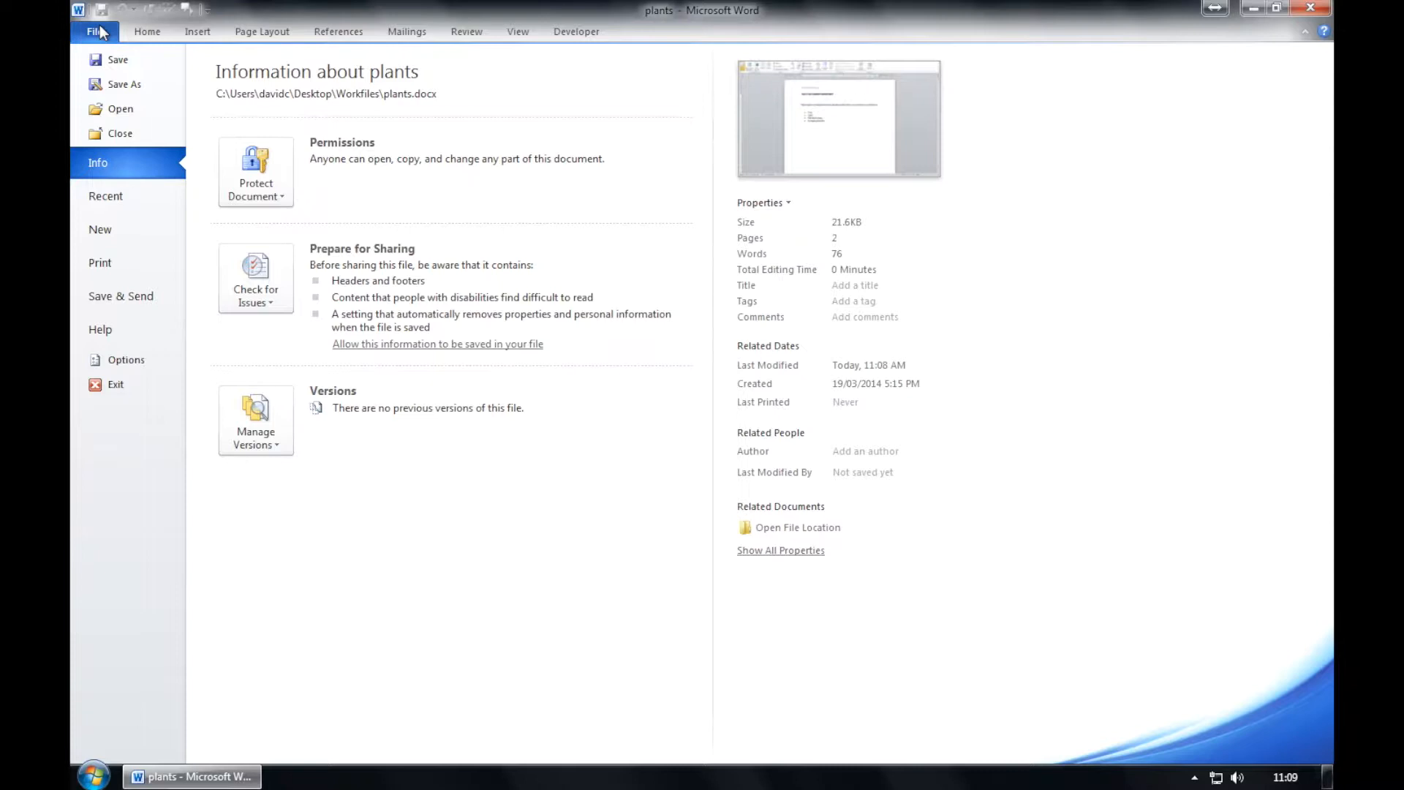
pyautogui.click(91, 263)
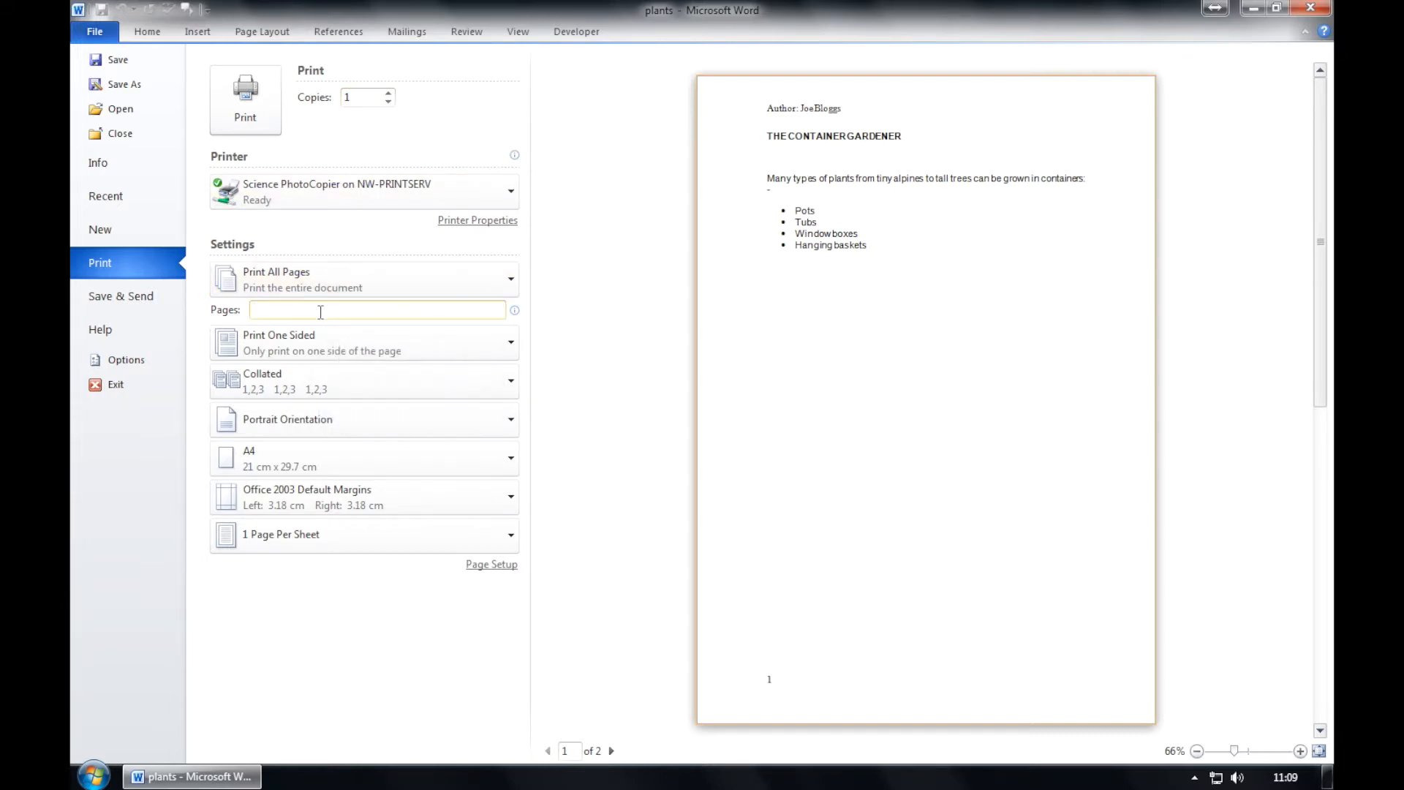
pyautogui.click(320, 313)
pyautogui.write('1')
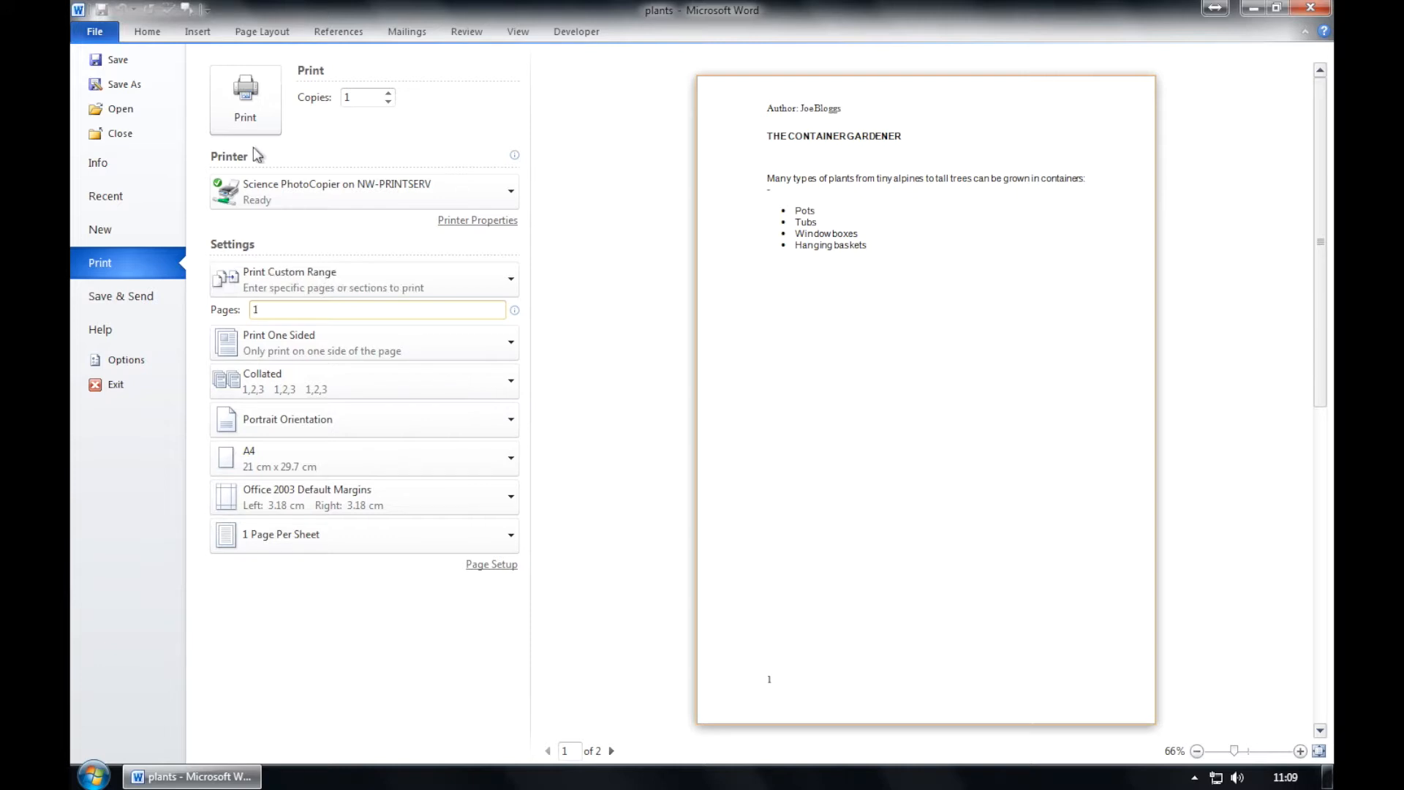
pyautogui.click(253, 130)
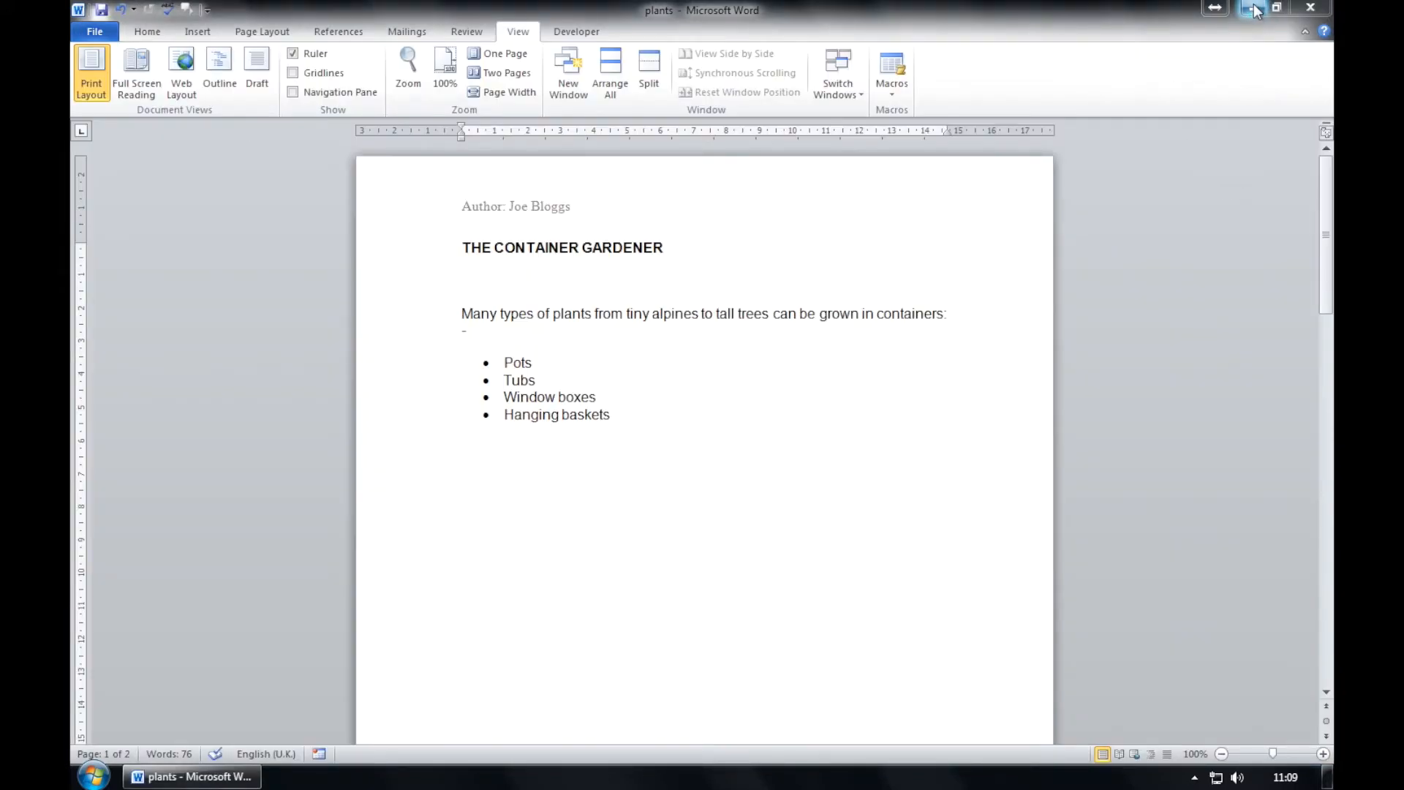
pyautogui.click(1253, 8)
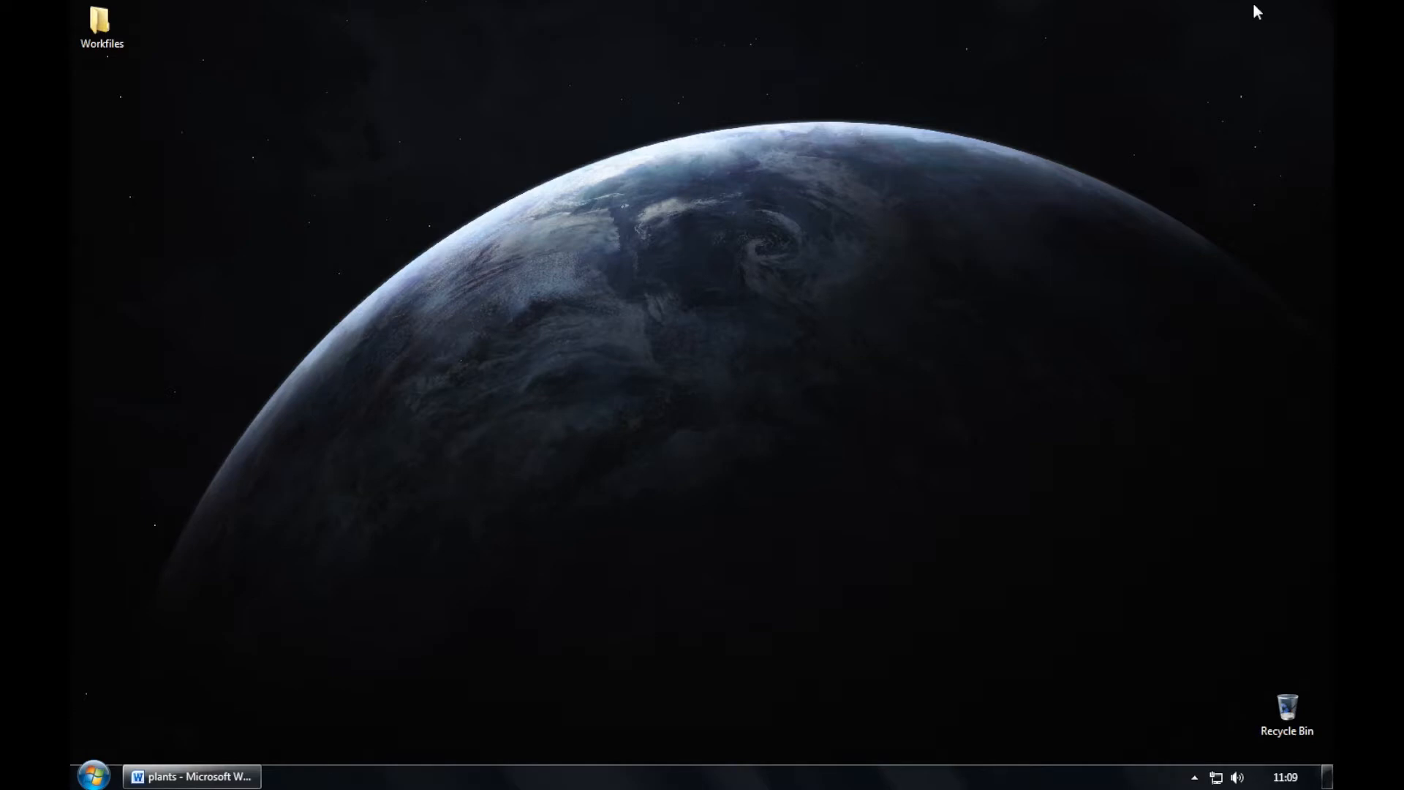
pyautogui.click(252, 775)
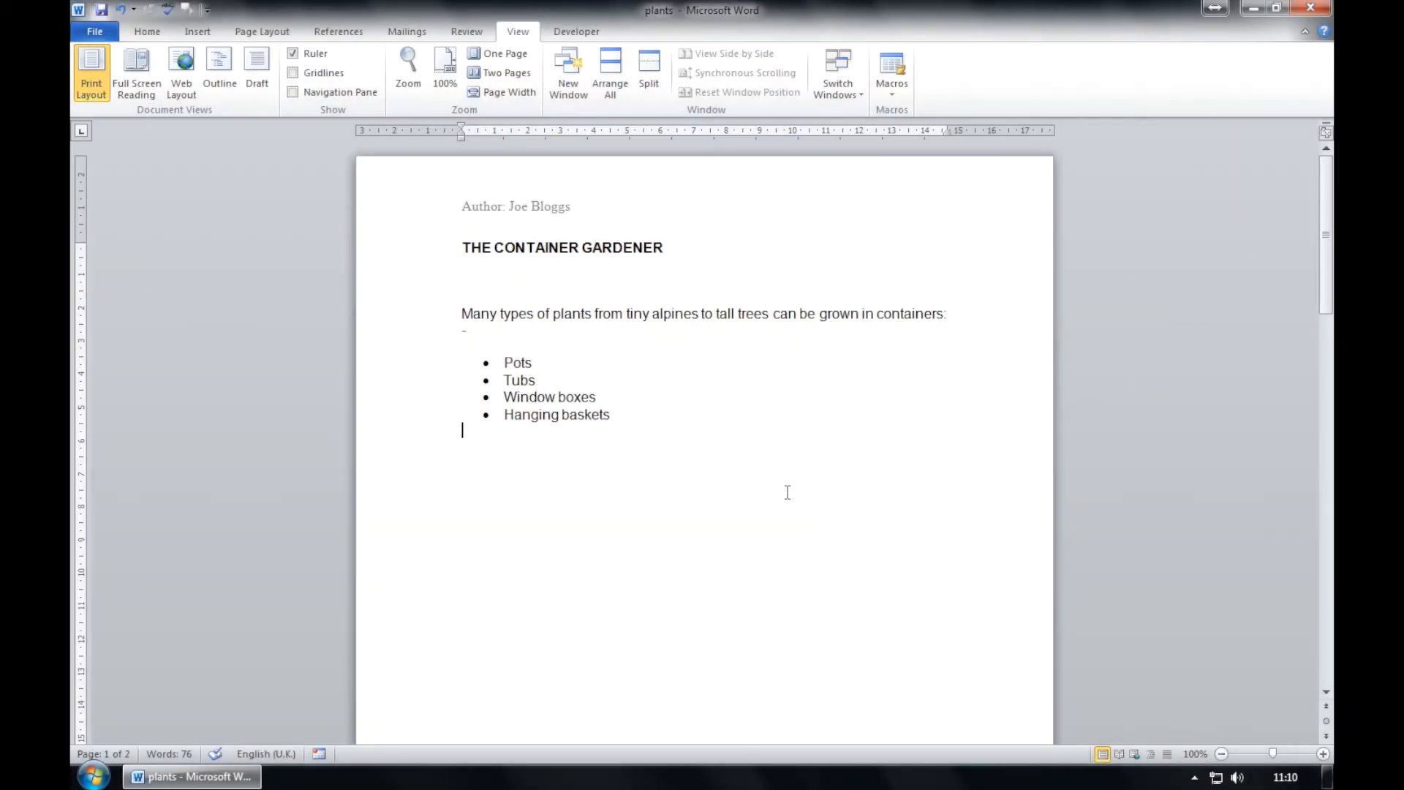
# - Copy the whole flowering season table under "SUMMER BEDDING PLANTS" on the second page
pyautogui.scroll(-20, 787, 491)
pyautogui.scroll(9, 787, 491)
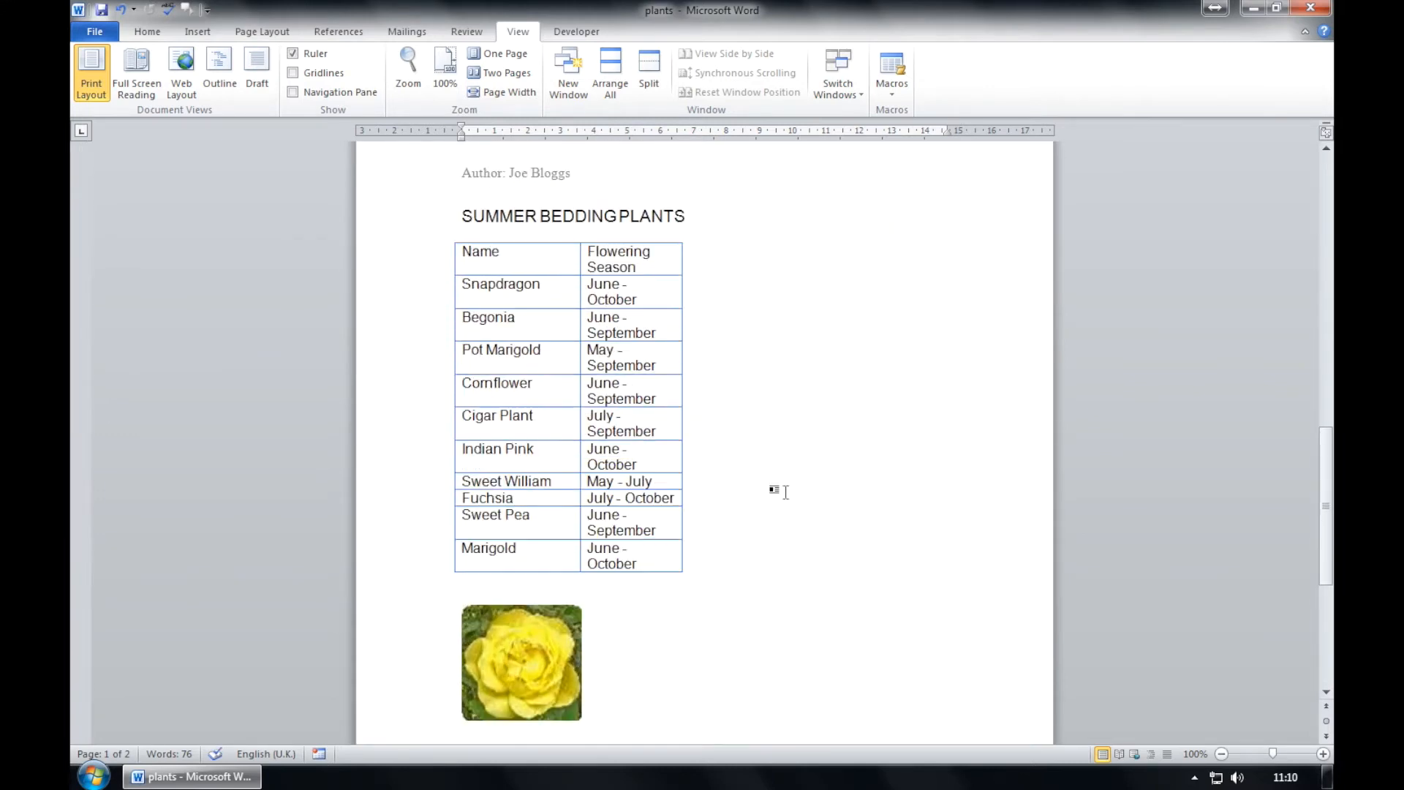
pyautogui.click(450, 237)
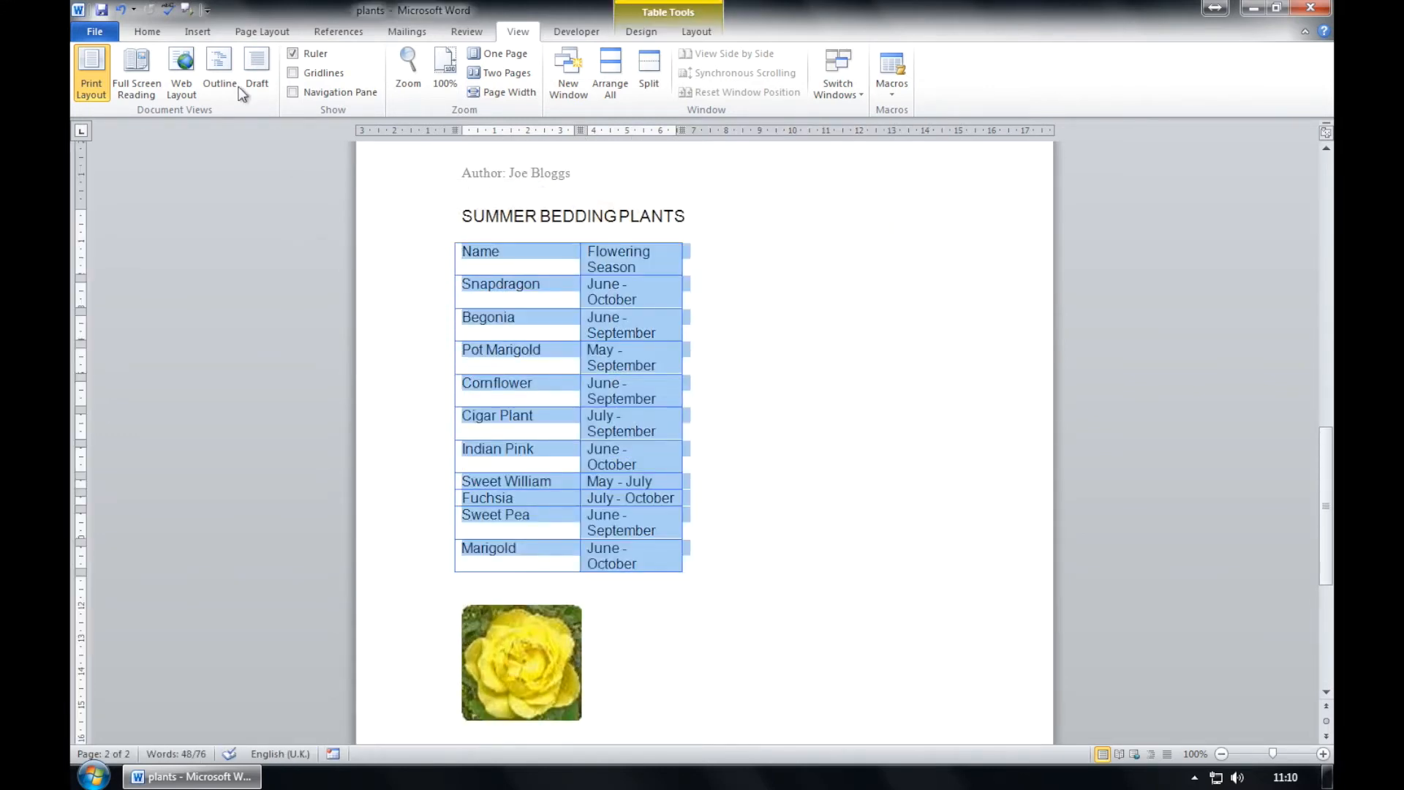
pyautogui.click(148, 34)
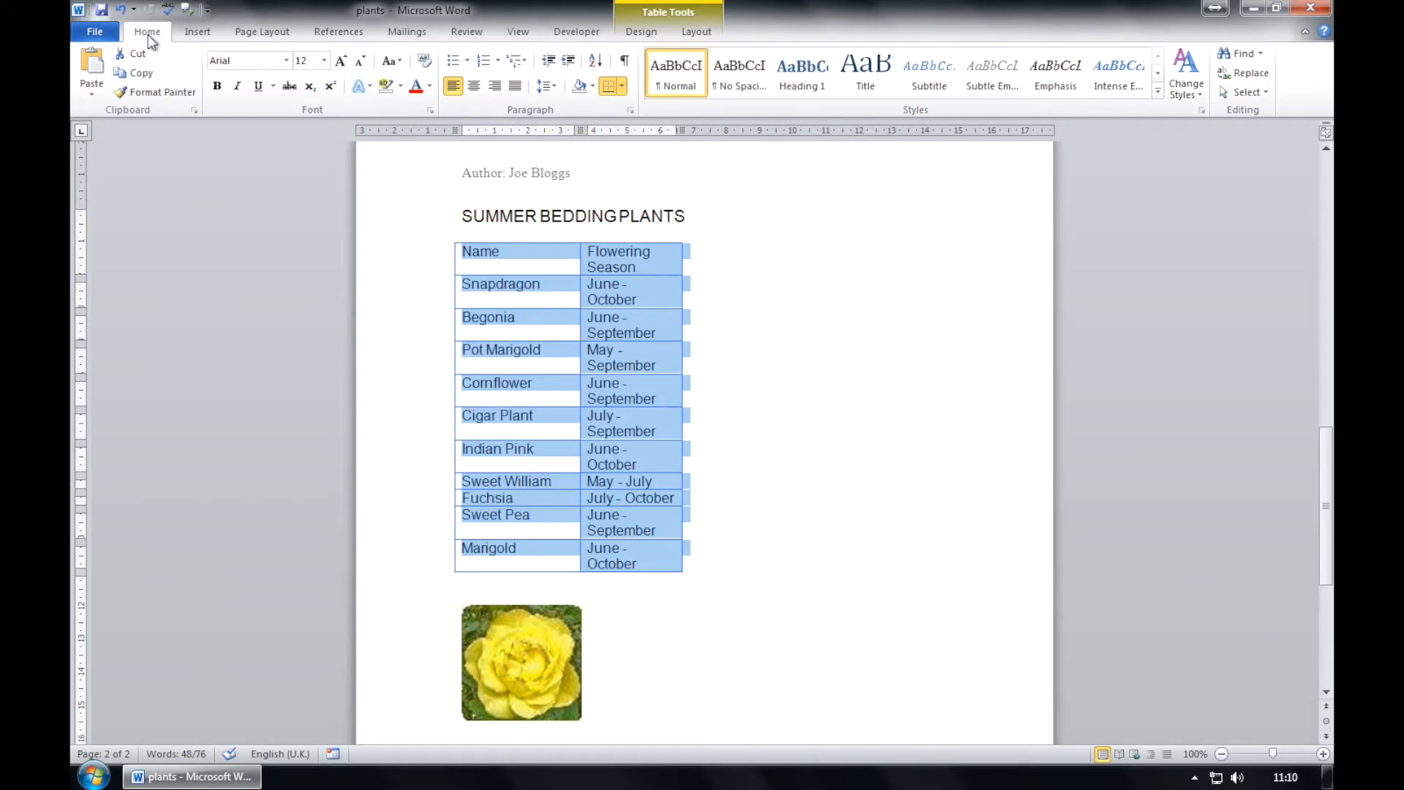
pyautogui.click(141, 75)
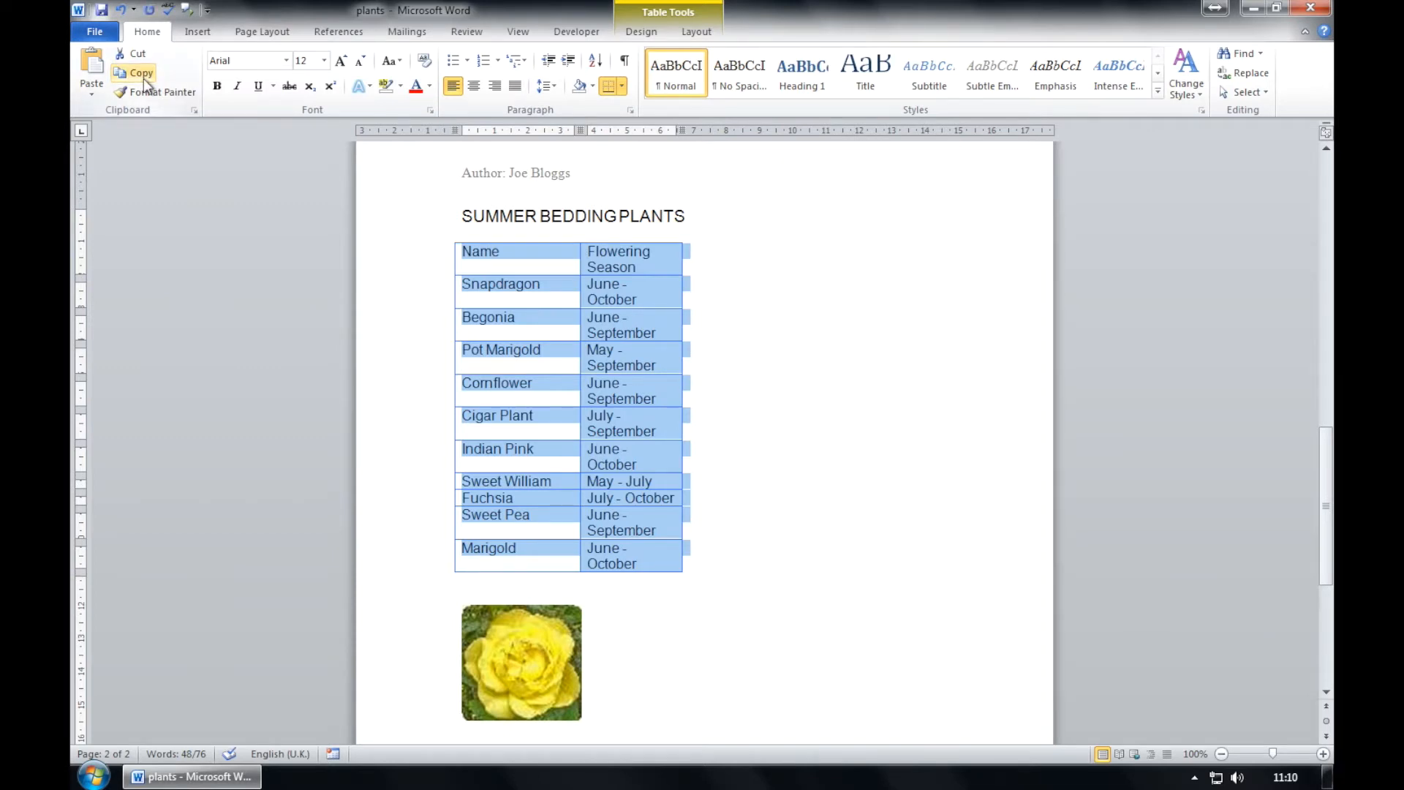
# - Create a new blank document and paste the copied flowering season table into it
pyautogui.click(106, 37)
pyautogui.click(119, 227)
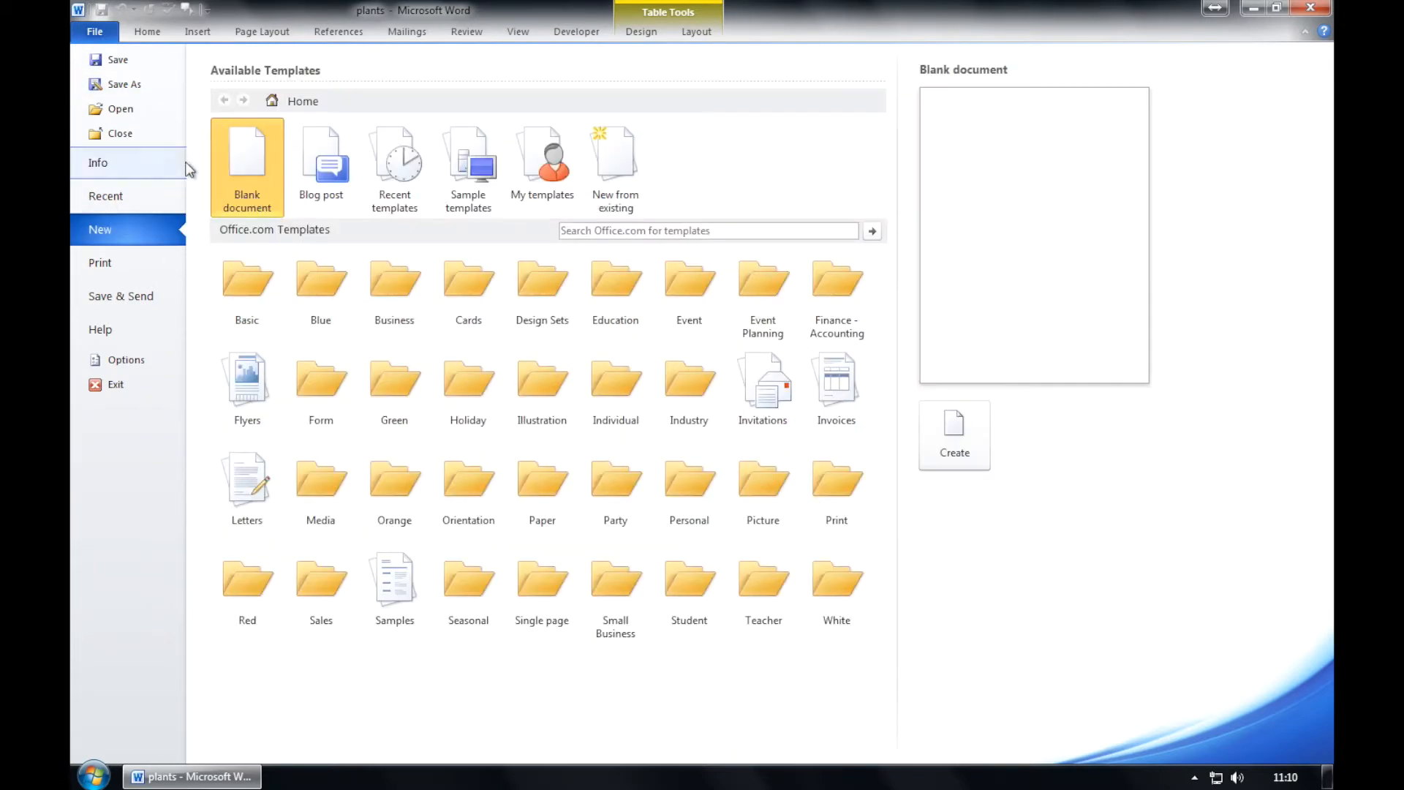
pyautogui.doubleClick(244, 155)
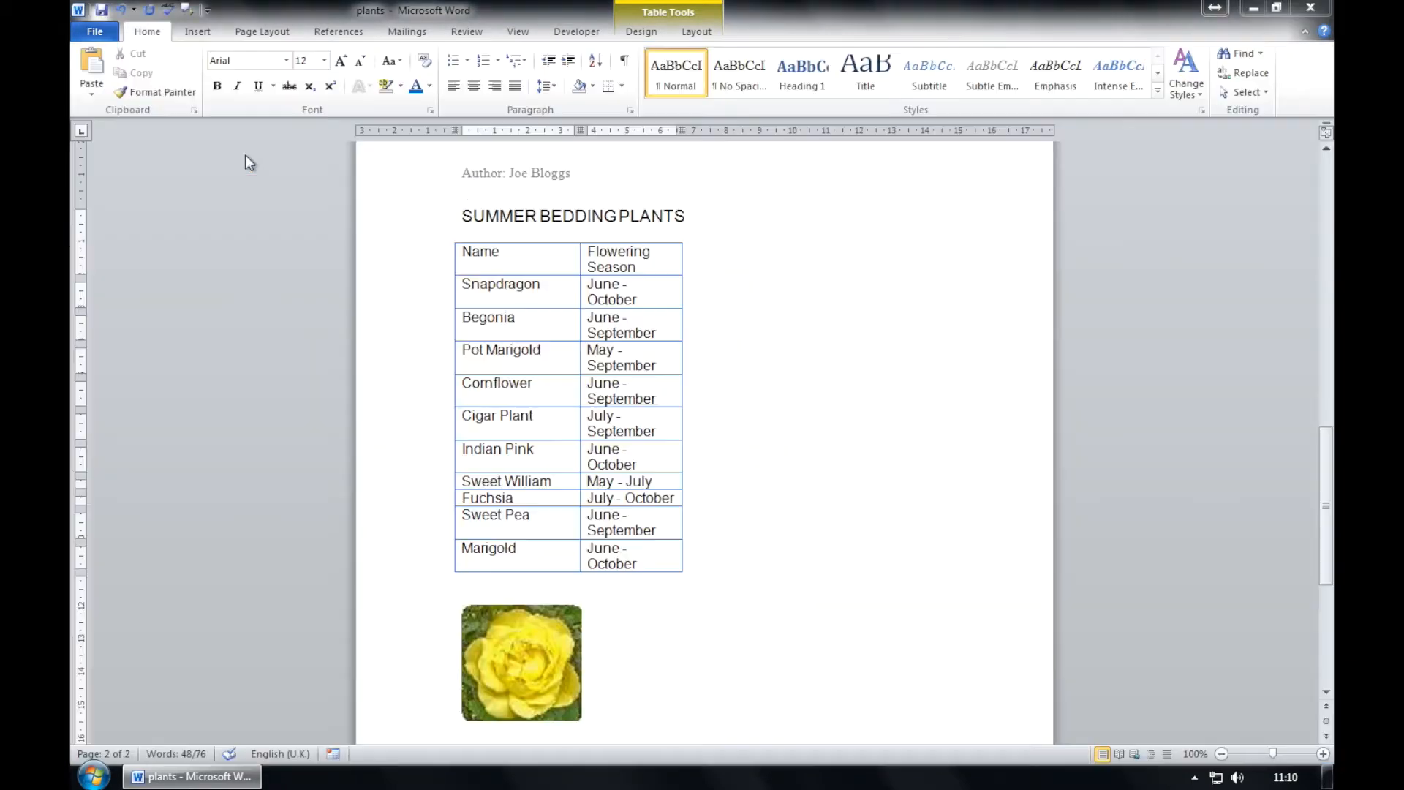
pyautogui.click(102, 62)
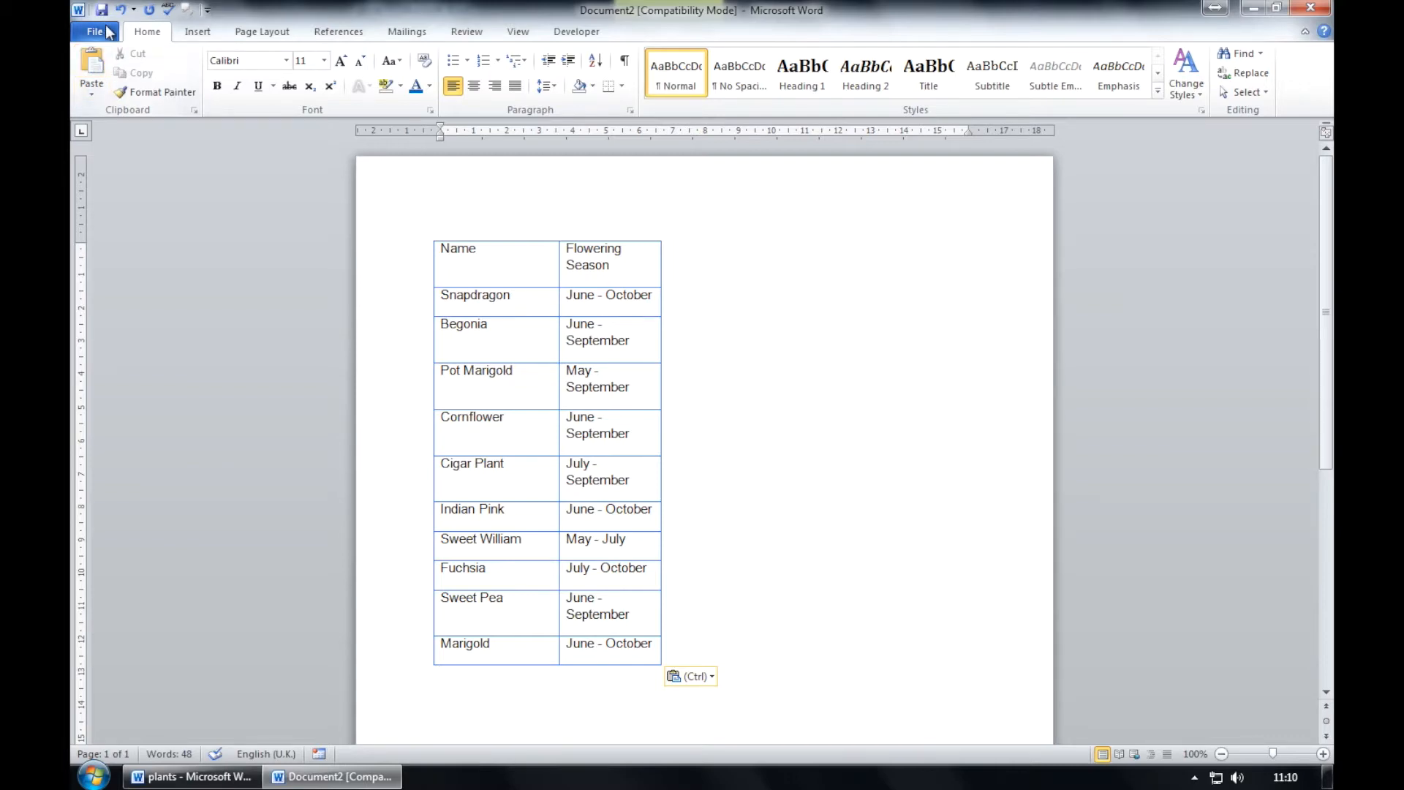
# - Save the new document in the Workfiles folder under the file name "container plants.docx"
pyautogui.click(103, 32)
pyautogui.click(117, 83)
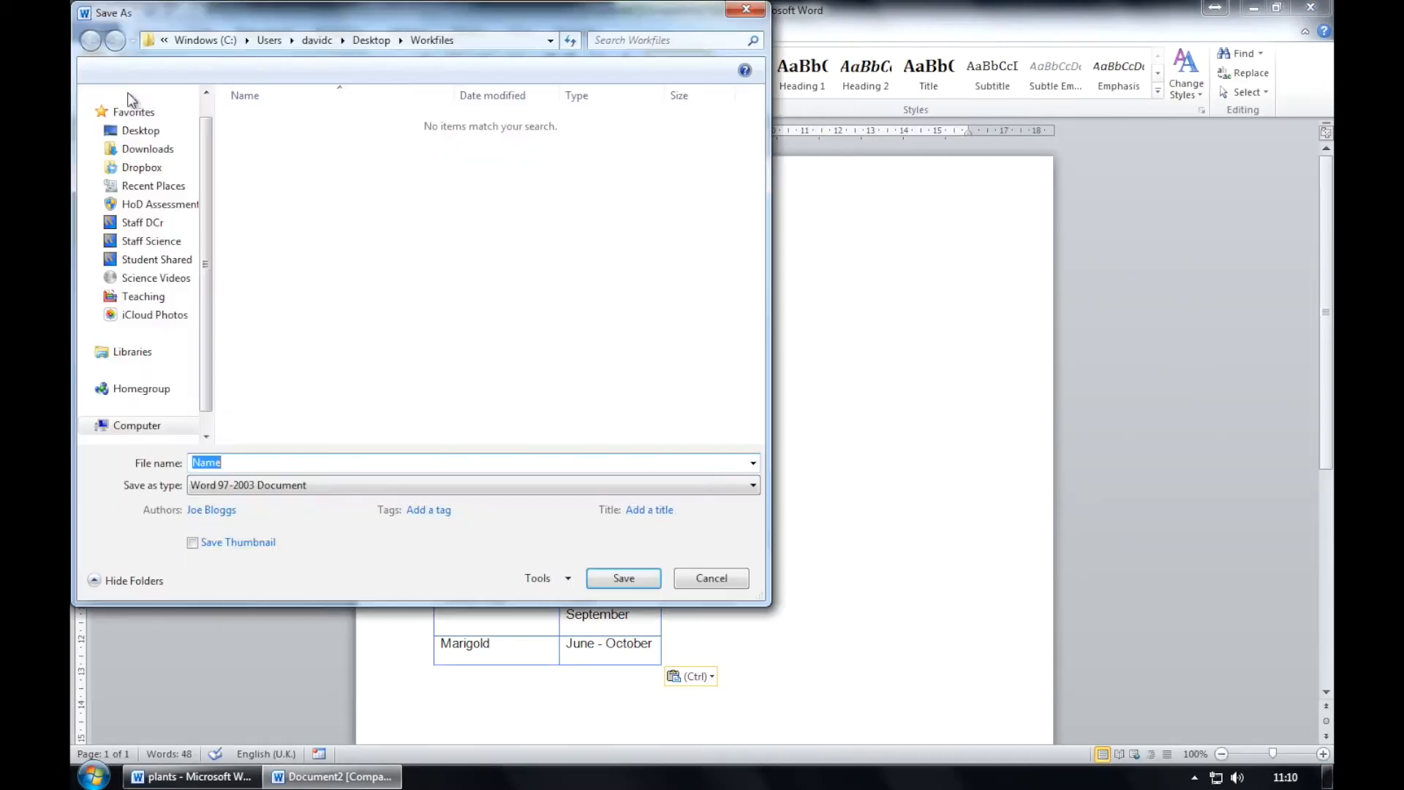
pyautogui.write('container')
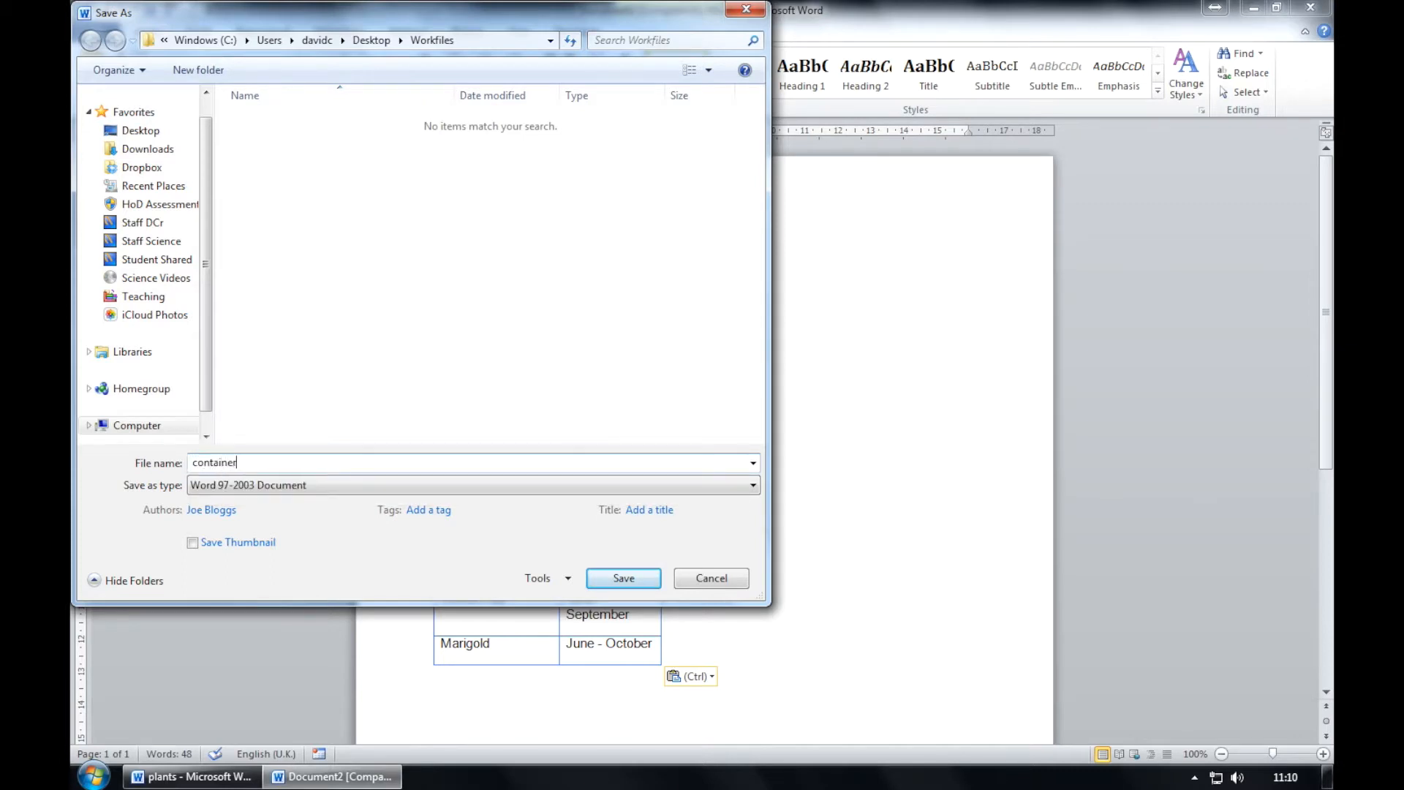
pyautogui.write('plants.docx')
pyautogui.click(240, 462)
pyautogui.click(659, 579)
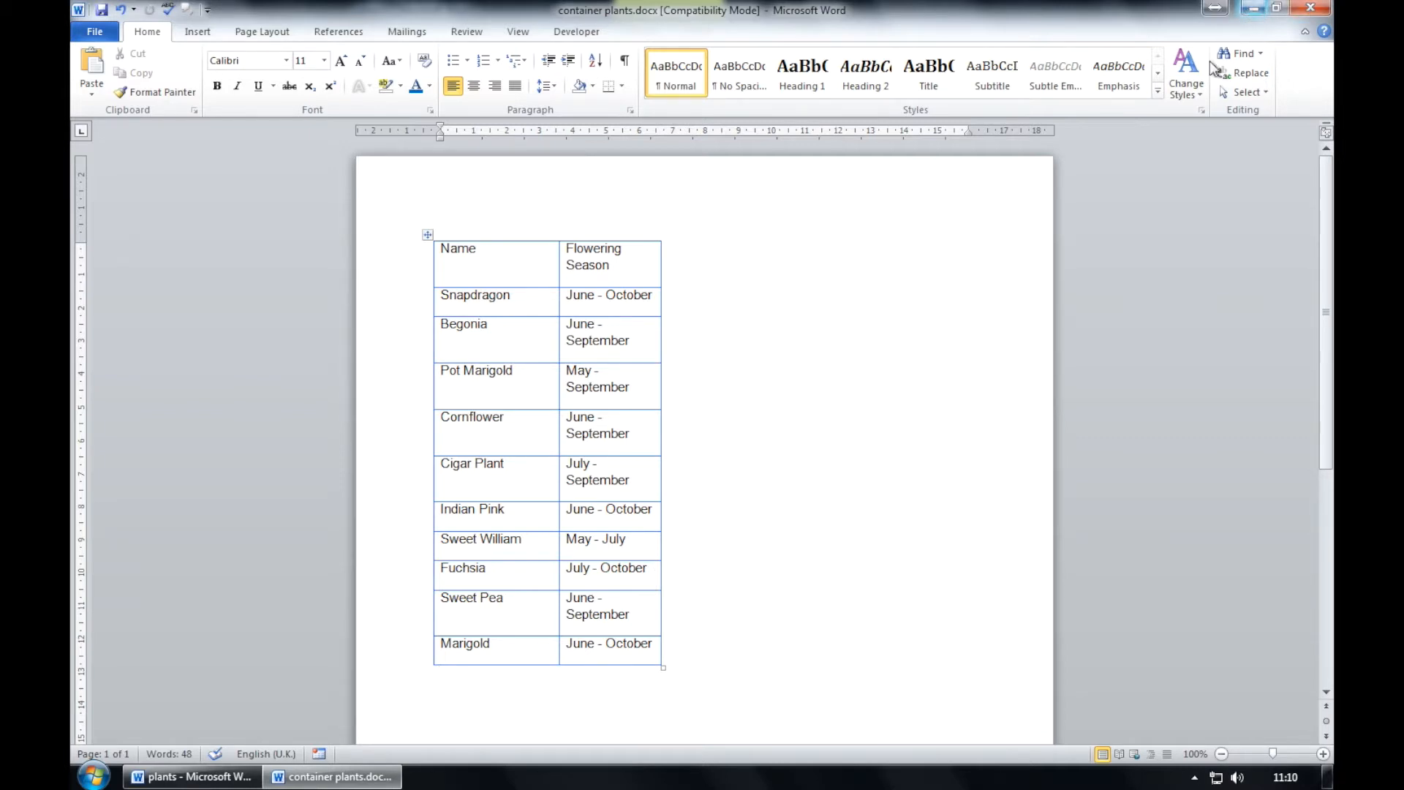
# - Return to the plants document, show its formatting marks and delete the page break below the container list
pyautogui.click(366, 784)
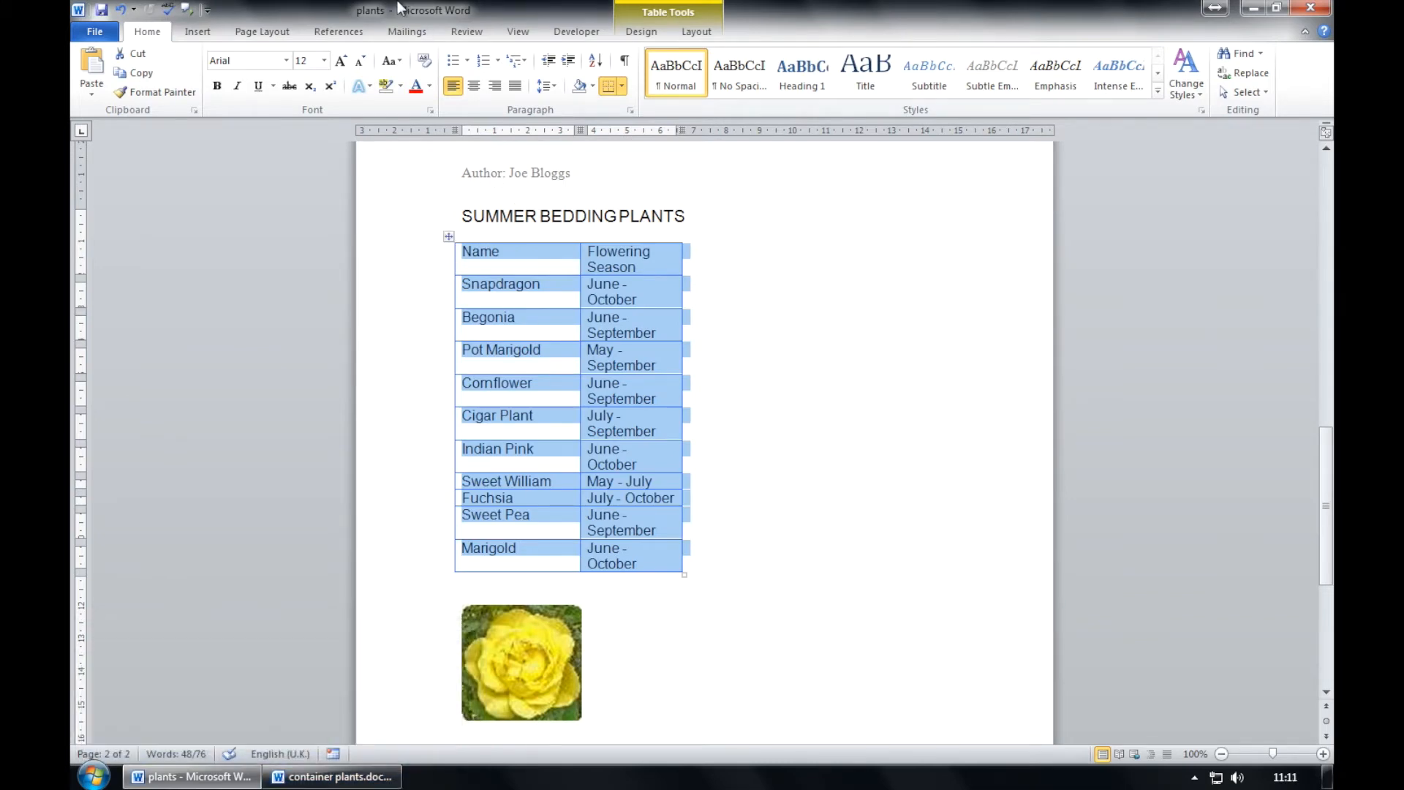
pyautogui.click(761, 392)
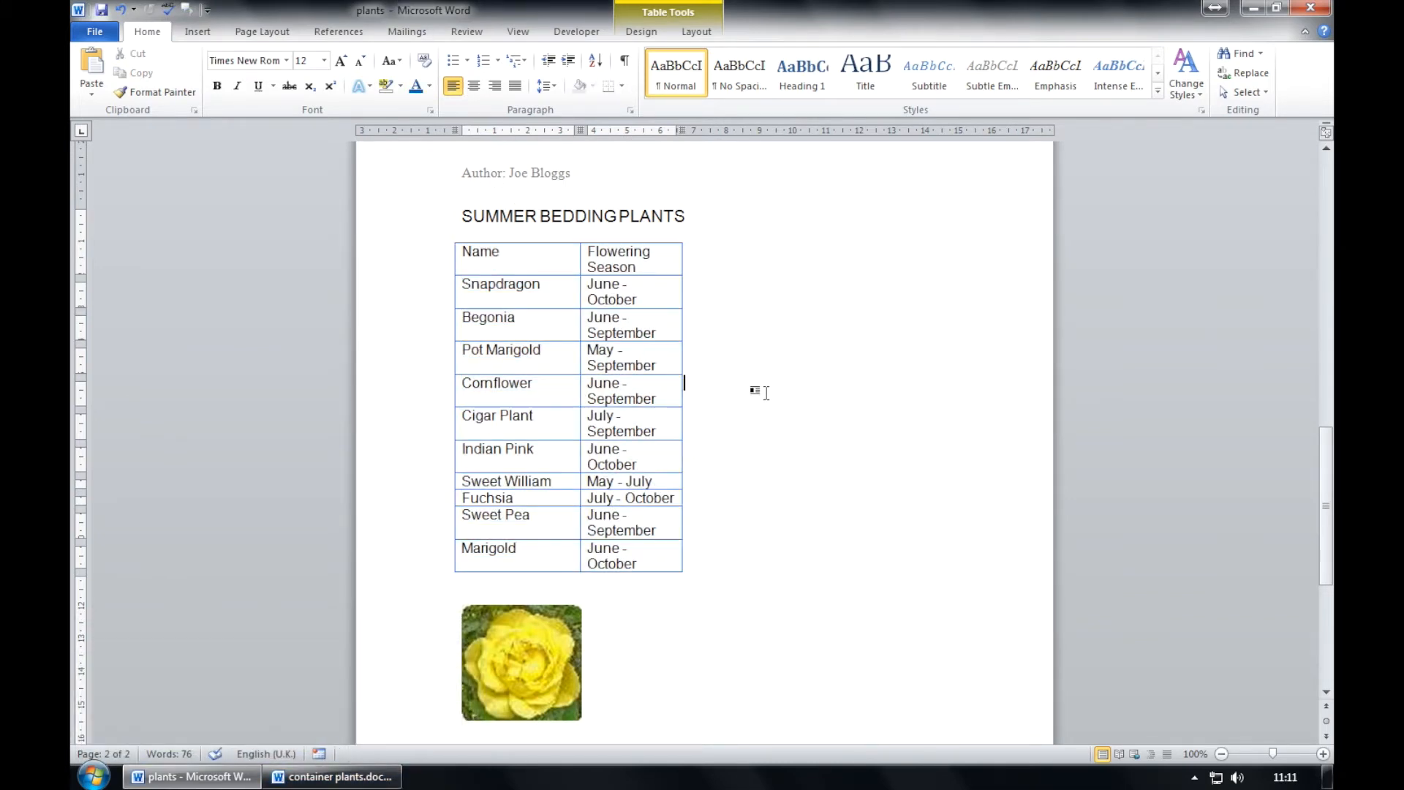
pyautogui.scroll(15, 764, 393)
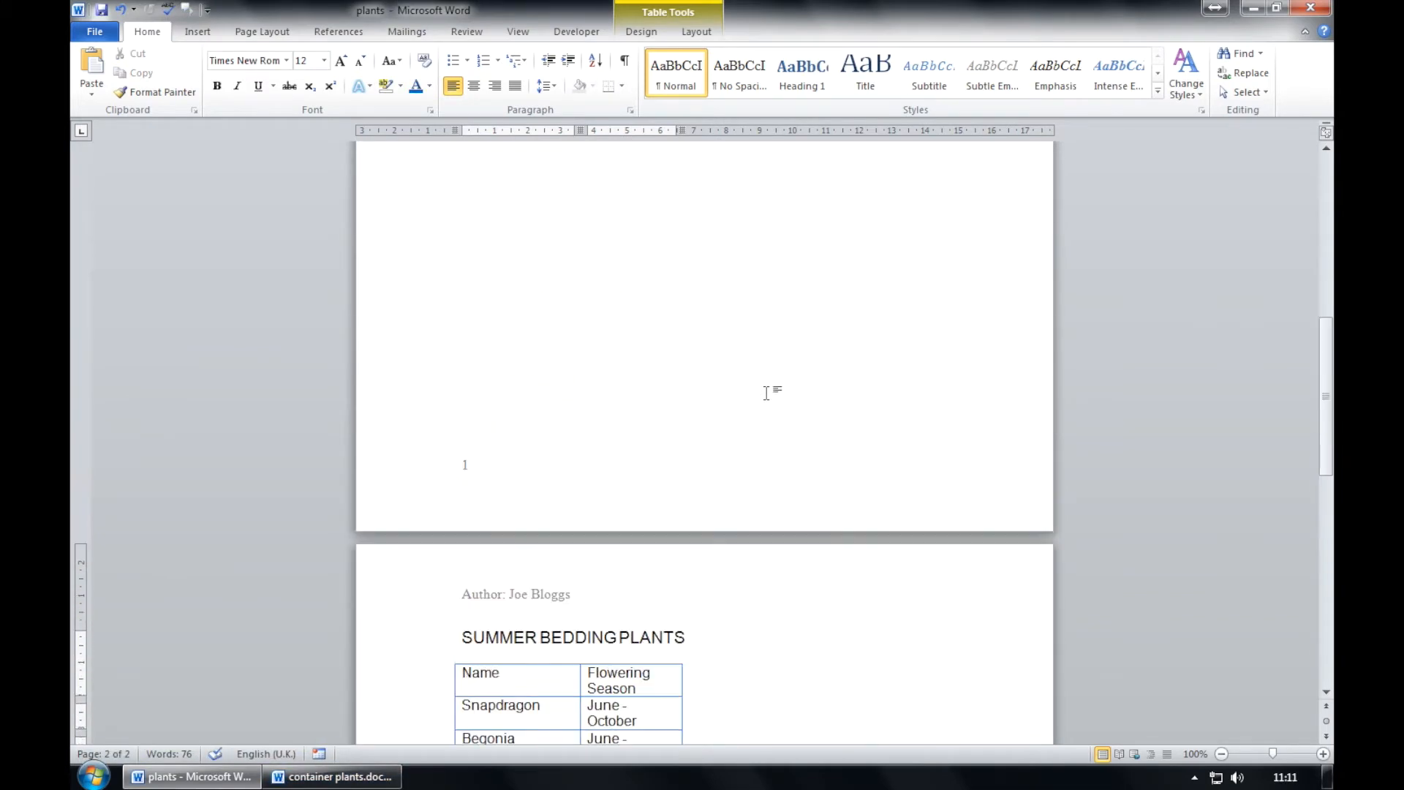
pyautogui.click(625, 63)
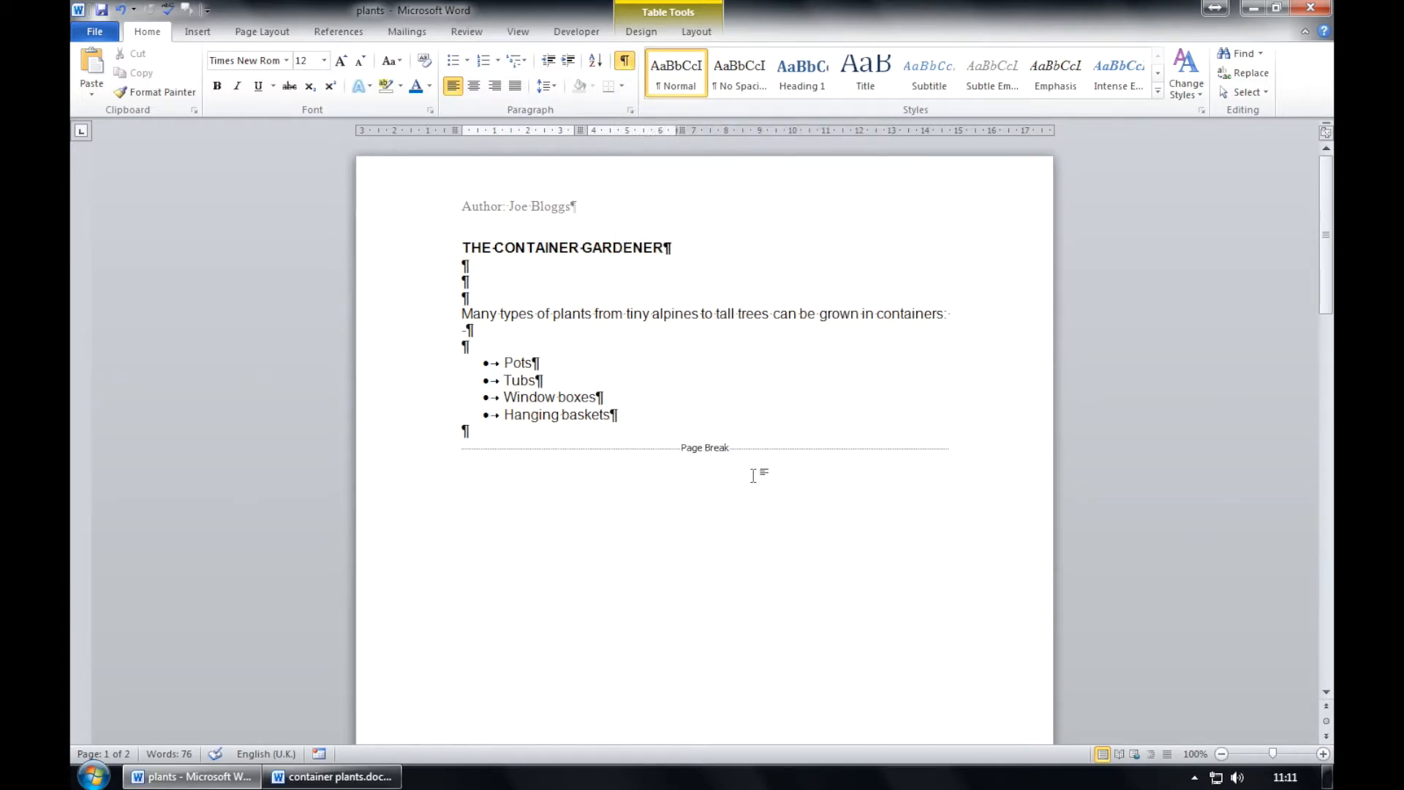
pyautogui.click(966, 443)
pyautogui.doubleClick(699, 444)
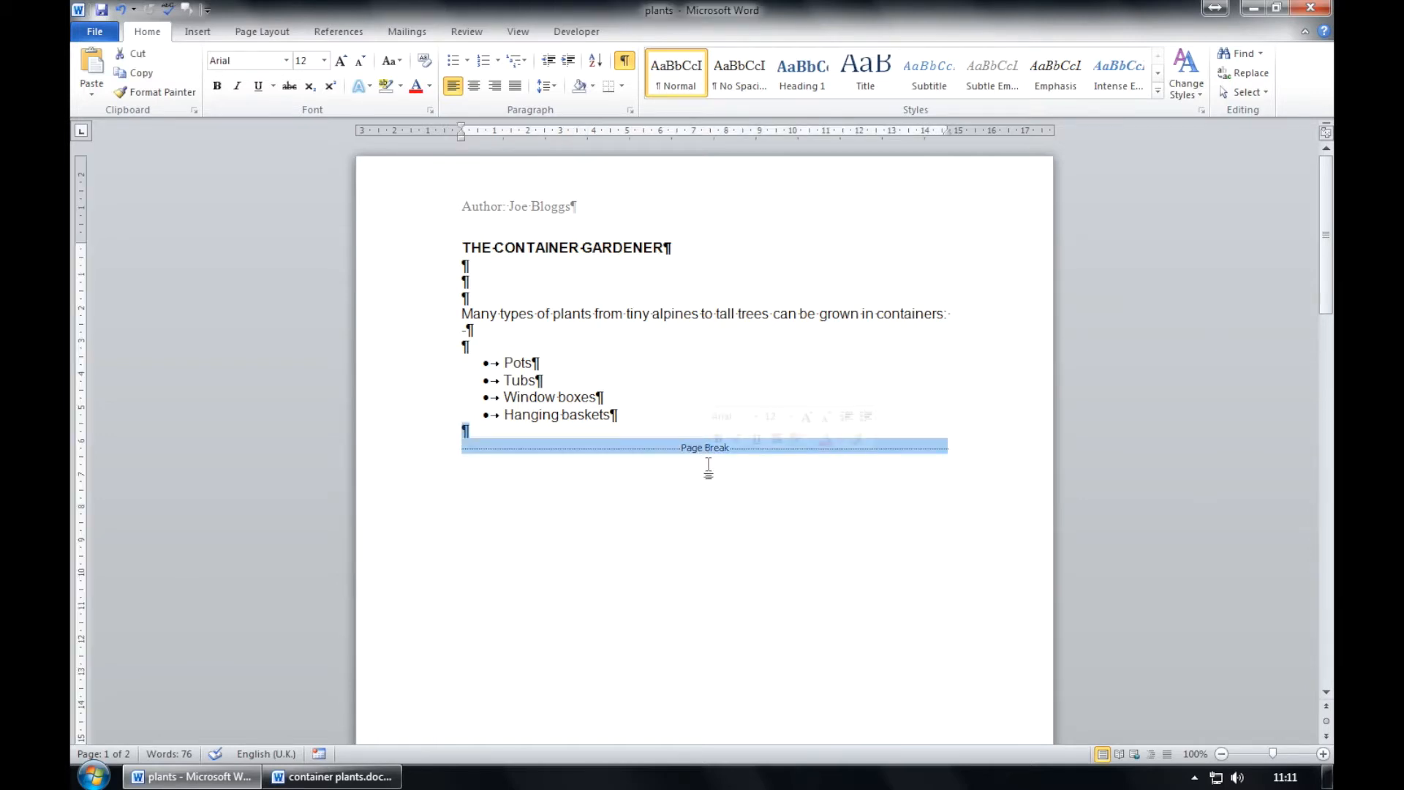
pyautogui.press('Delete')
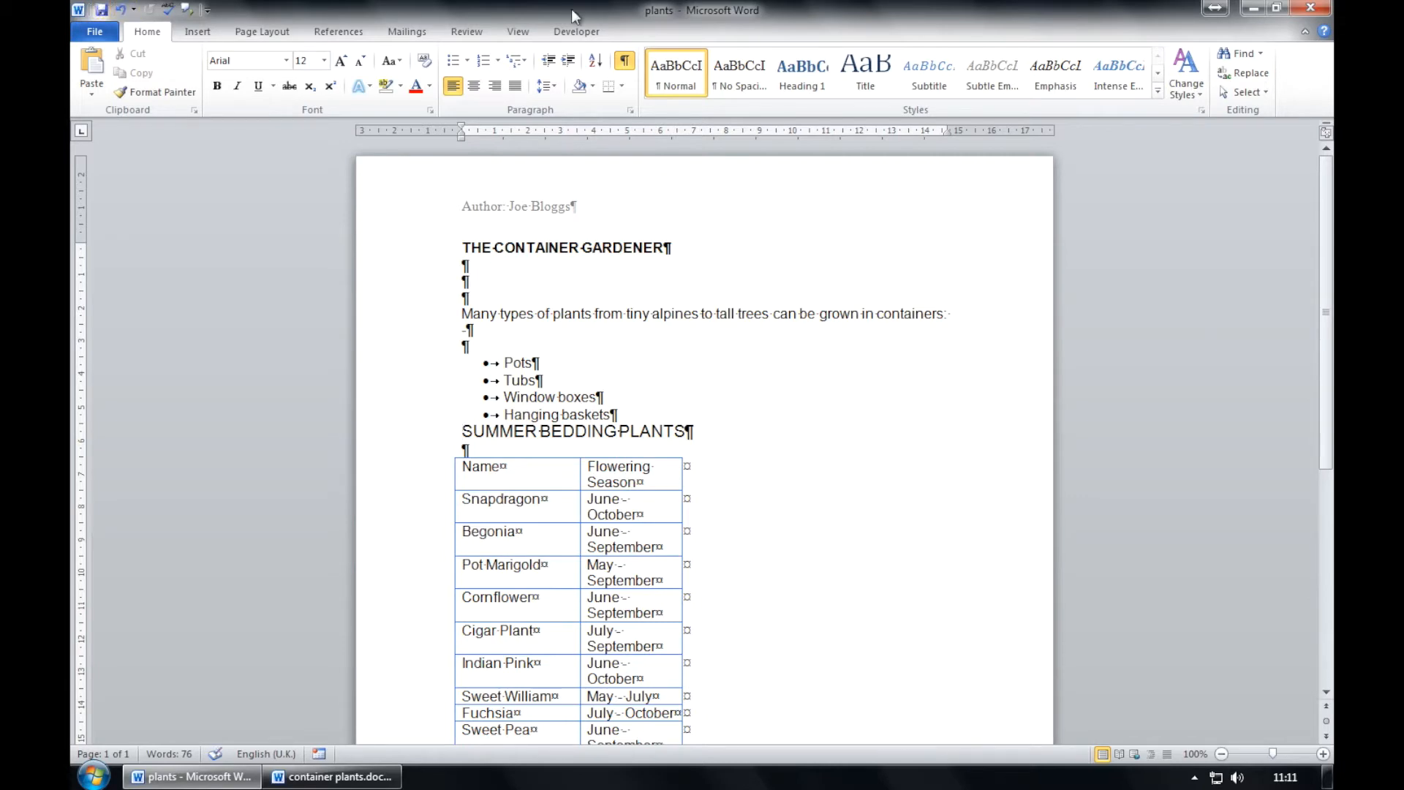
# - Close the plants document and the container plants document
pyautogui.click(1316, 9)
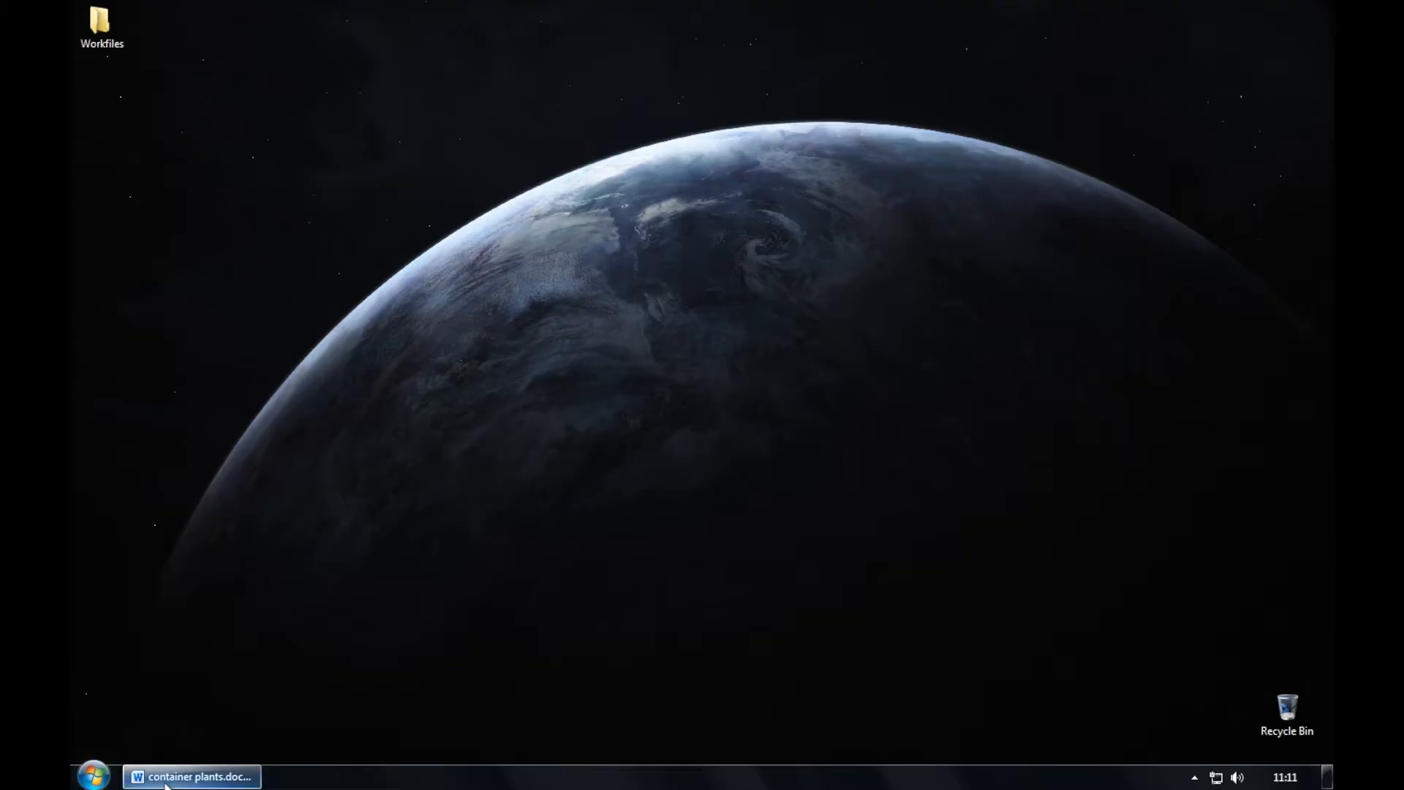
pyautogui.click(183, 778)
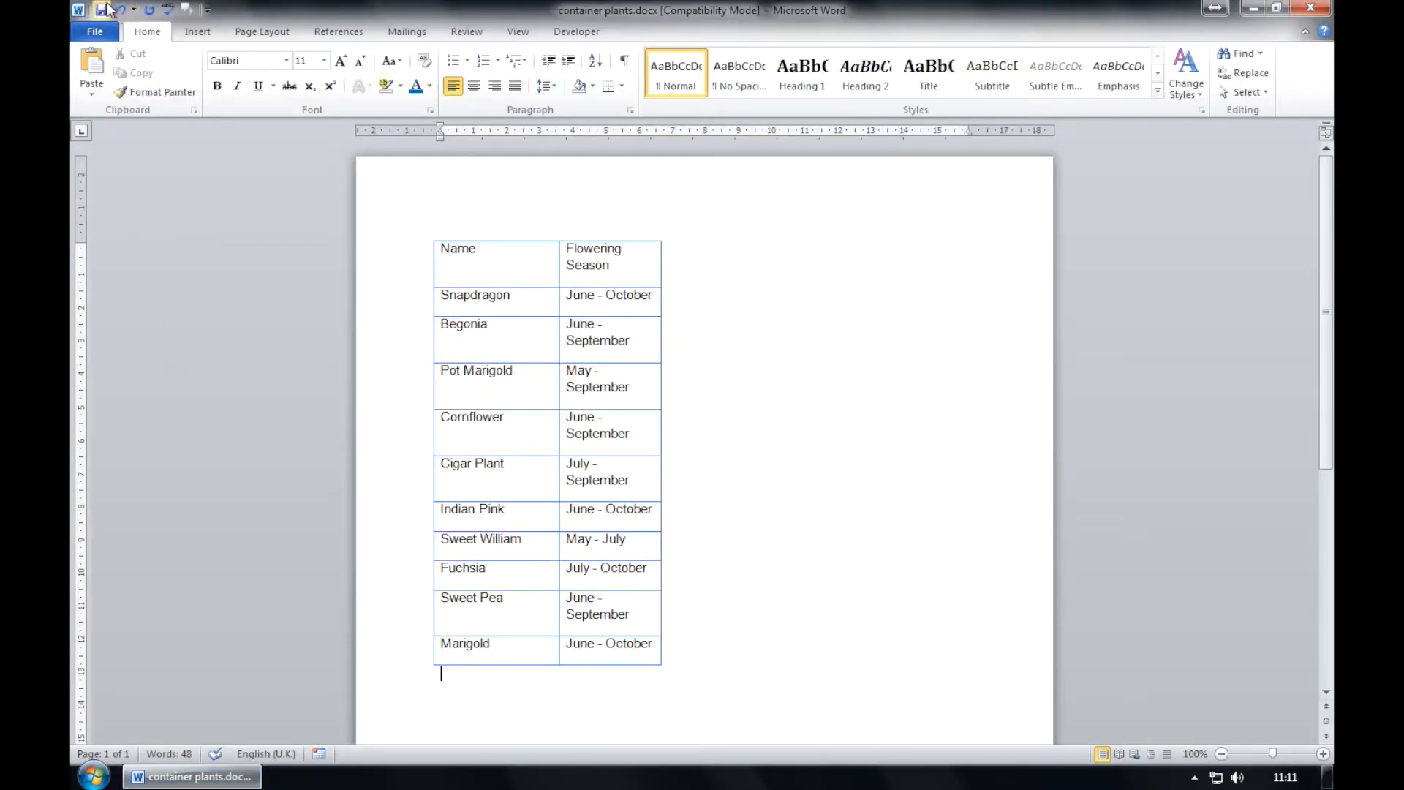
pyautogui.click(1316, 9)
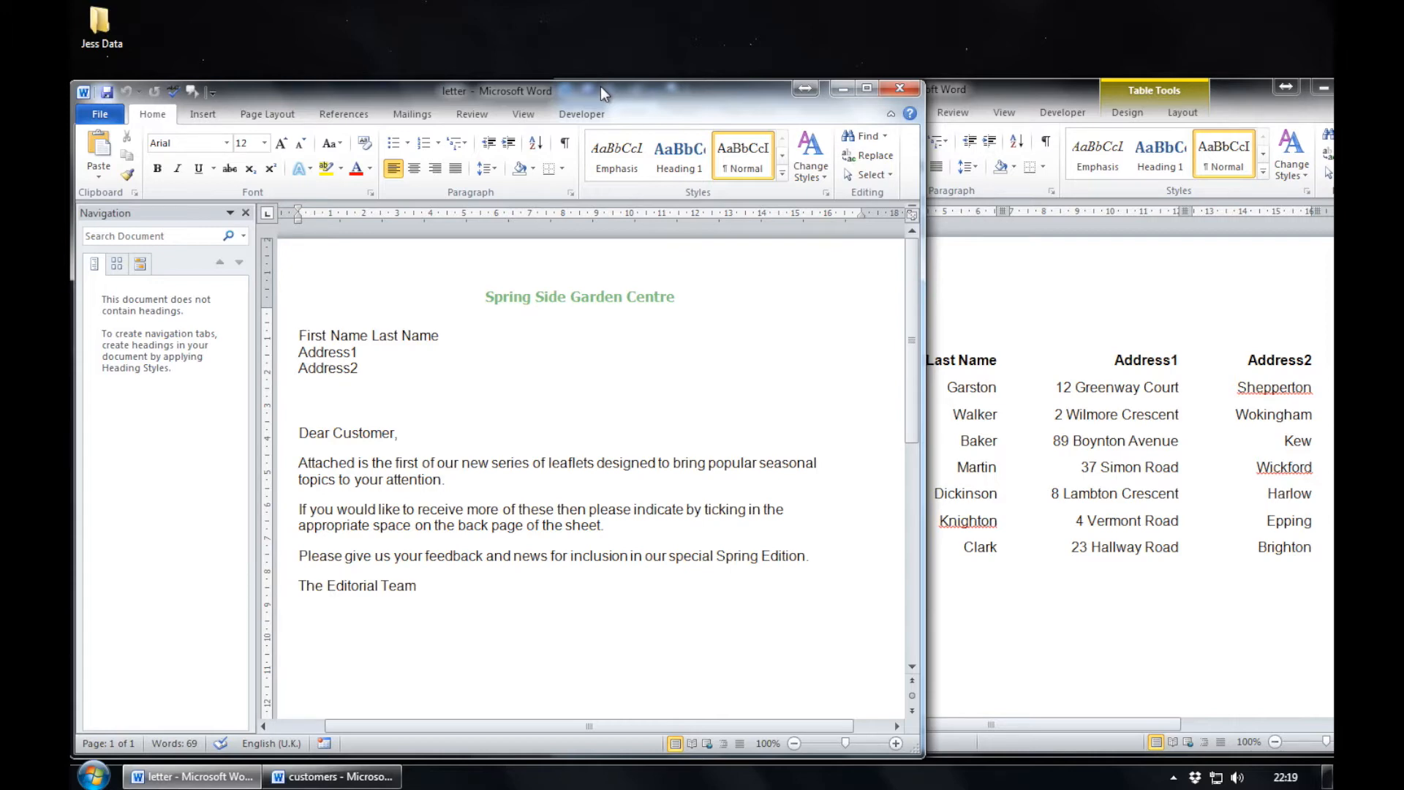
# - Look over the open letter and customers documents, moving the customers window to the middle of the desktop
pyautogui.moveTo(600, 86)
pyautogui.mouseDown()
pyautogui.moveTo(646, 85)
pyautogui.moveTo(636, 99)
pyautogui.moveTo(612, 85)
pyautogui.mouseUp()
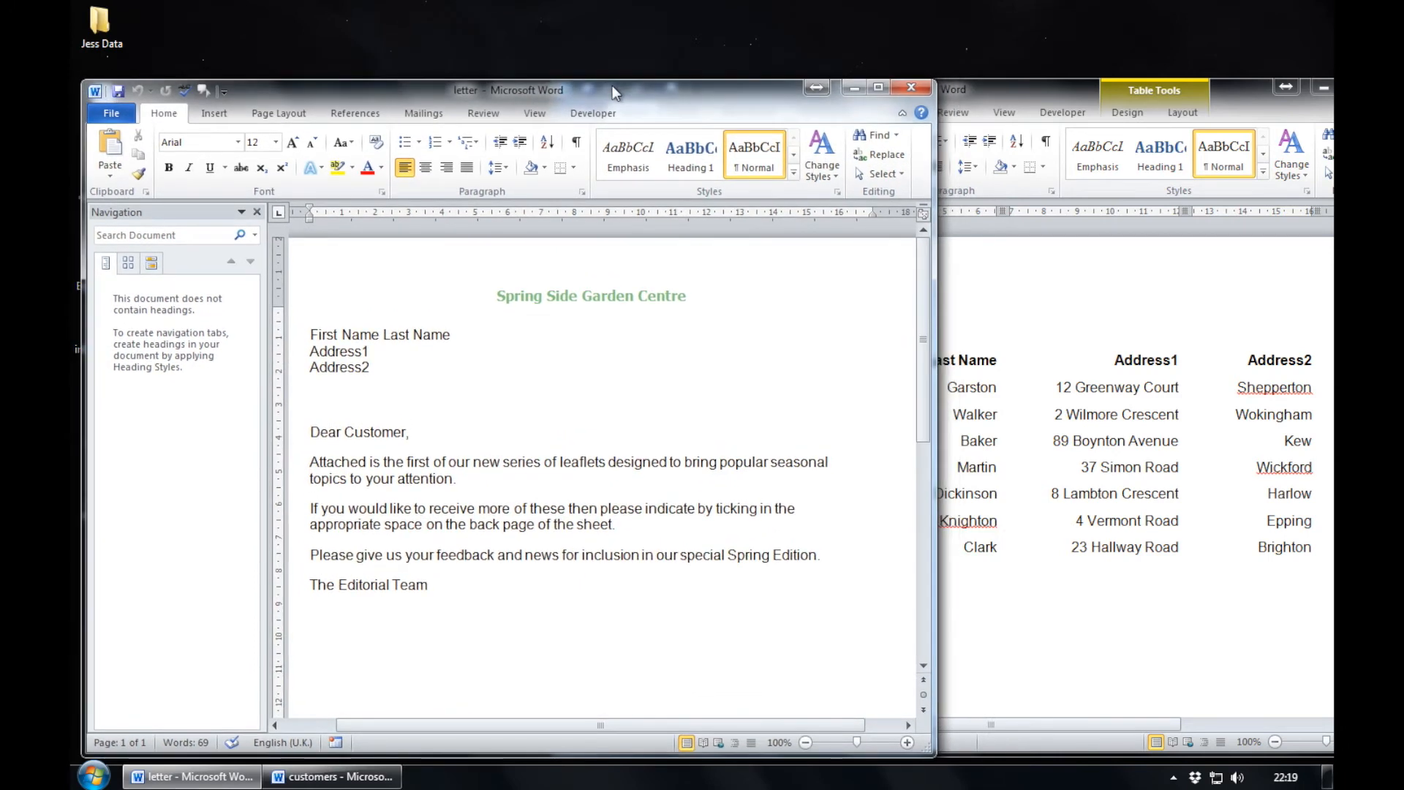
pyautogui.click(973, 86)
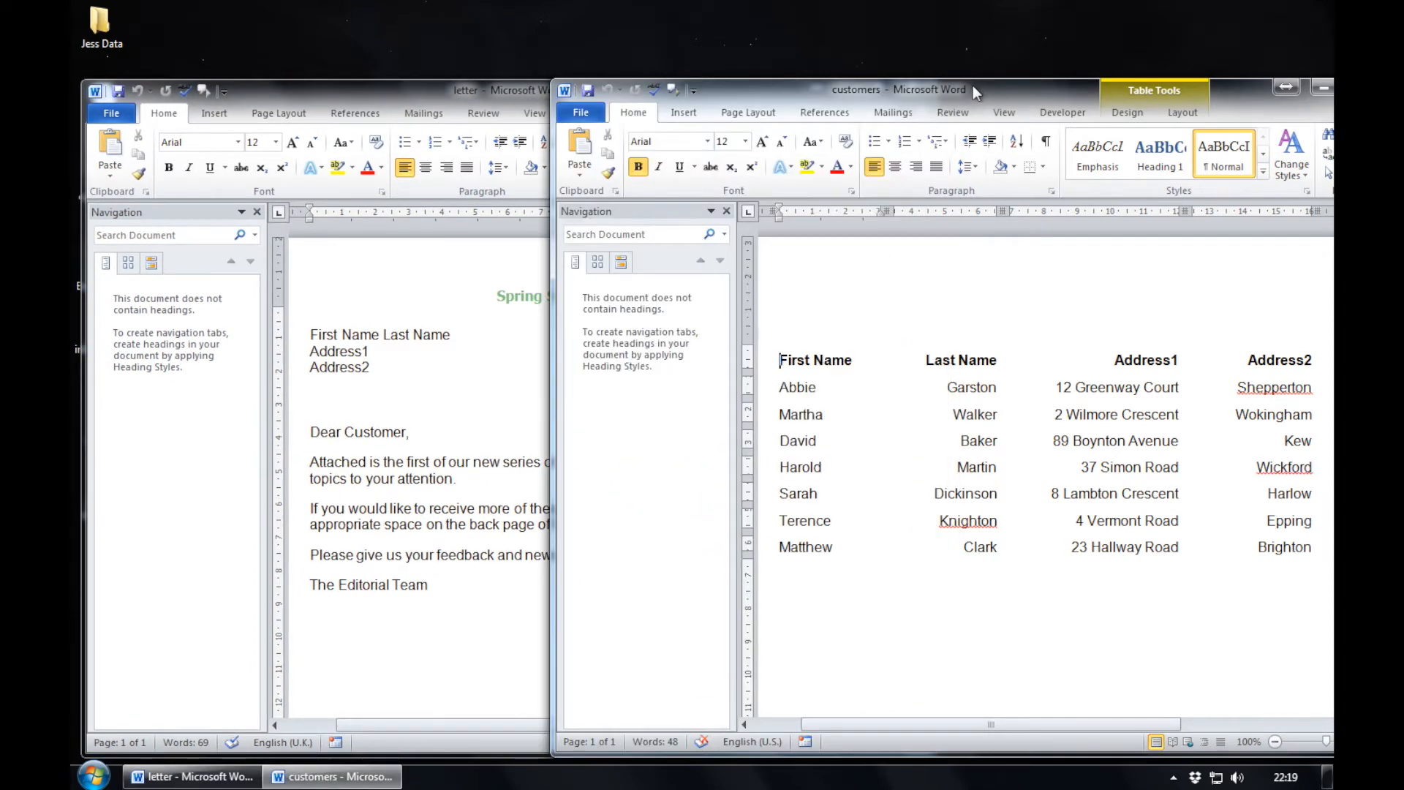
pyautogui.moveTo(972, 85); pyautogui.dragTo(1037, 86)
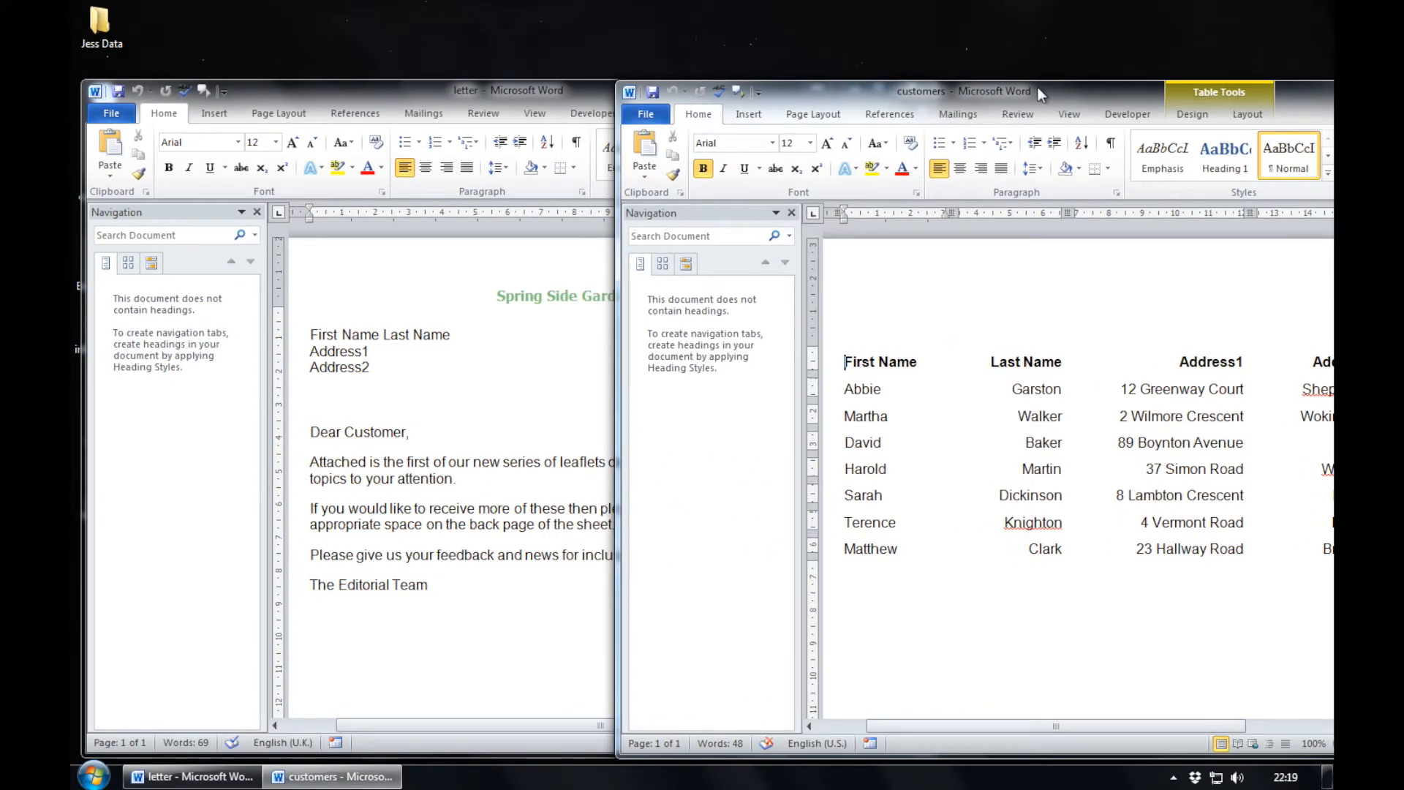
pyautogui.click(481, 88)
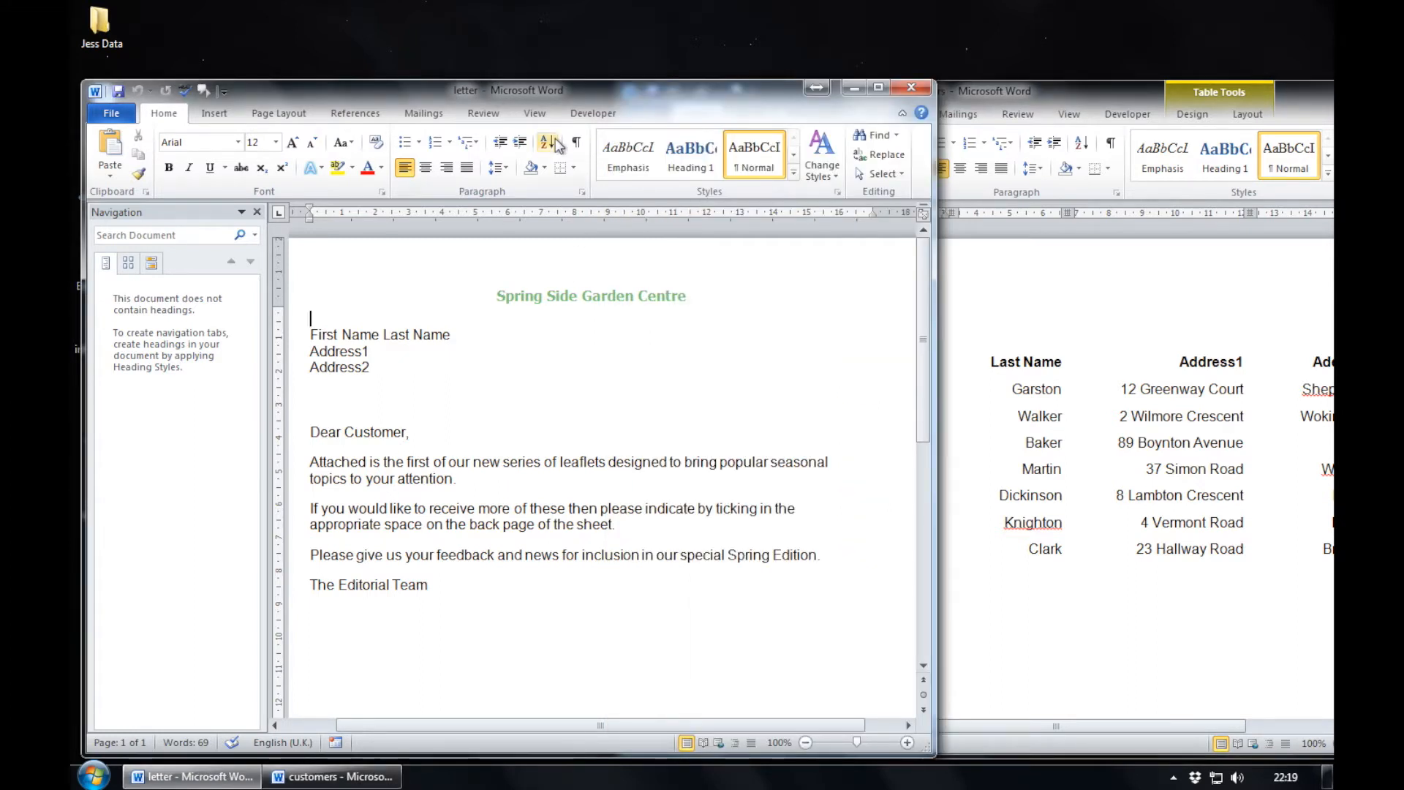
pyautogui.moveTo(569, 89)
pyautogui.mouseDown()
pyautogui.moveTo(543, 56)
pyautogui.moveTo(546, 96)
pyautogui.moveTo(556, 91)
pyautogui.mouseUp()
pyautogui.moveTo(1053, 90); pyautogui.dragTo(687, 76)
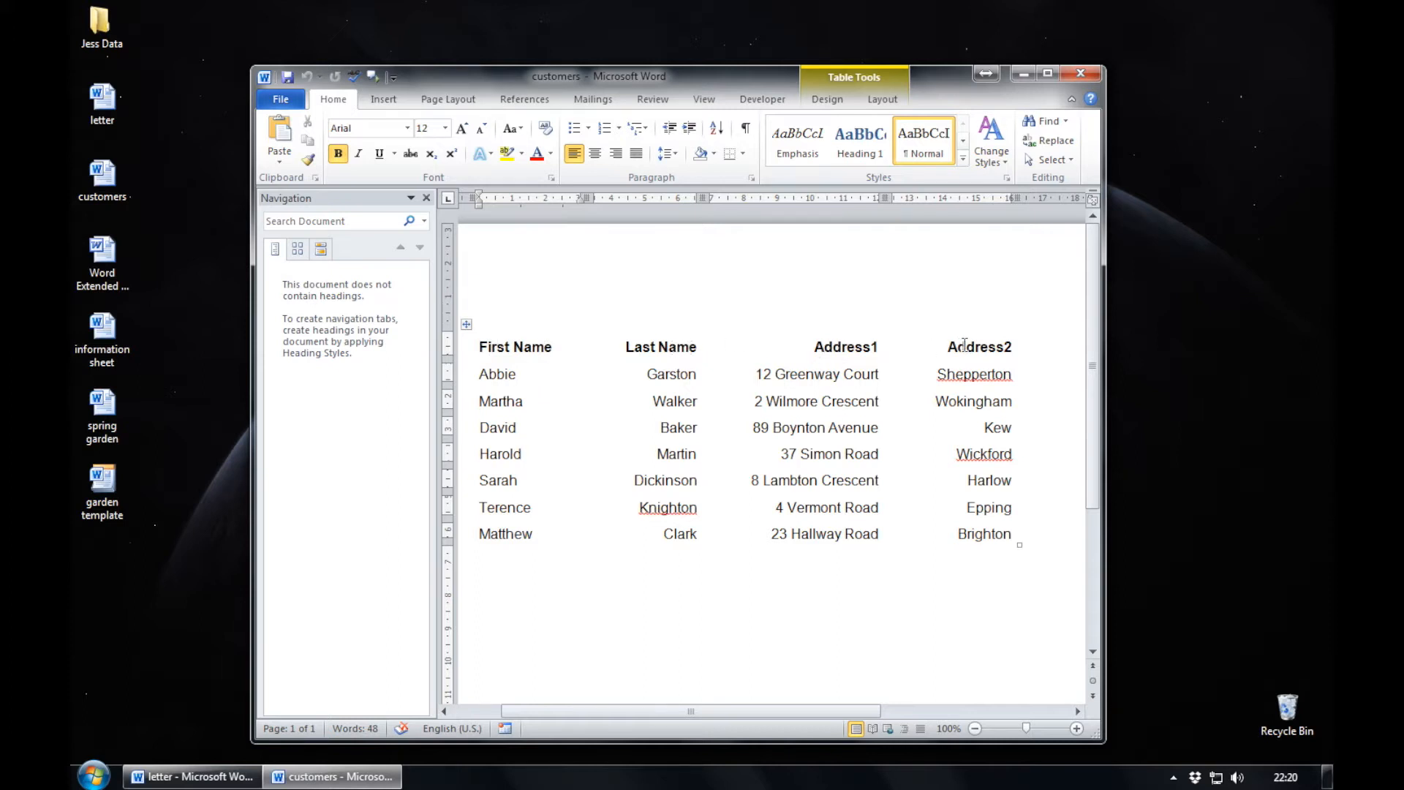
# - Check the extent of the customer table and close the customers document
pyautogui.click(466, 324)
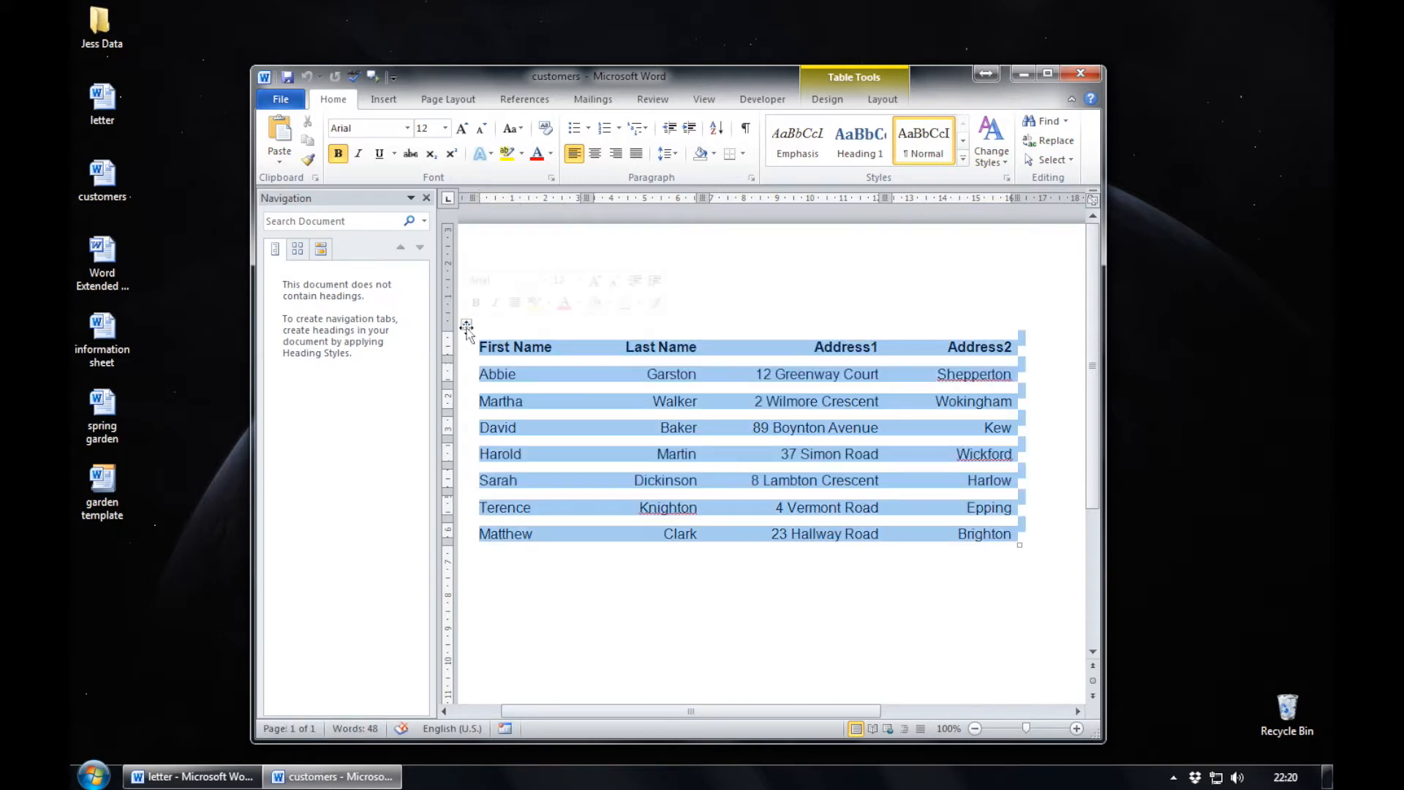
pyautogui.click(819, 615)
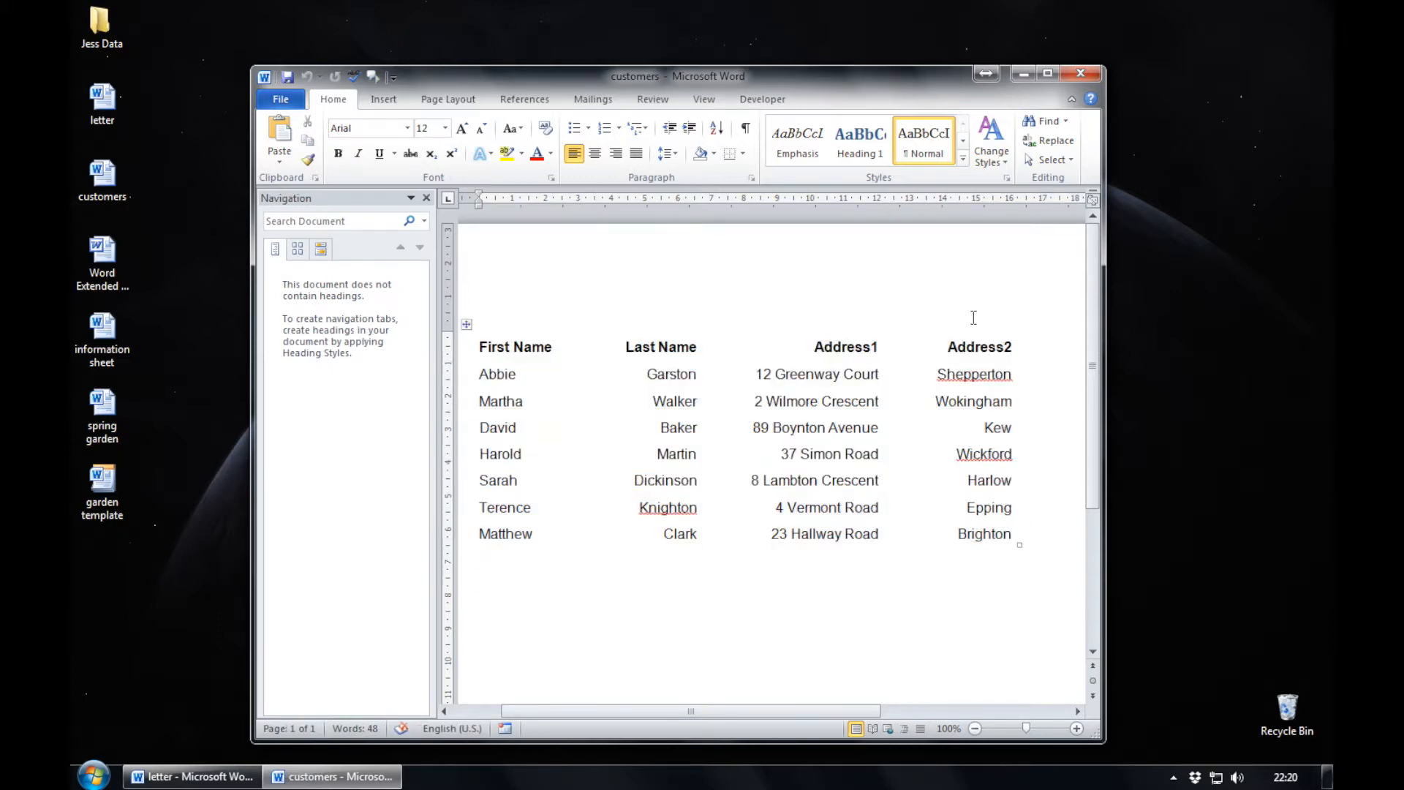
pyautogui.click(1084, 75)
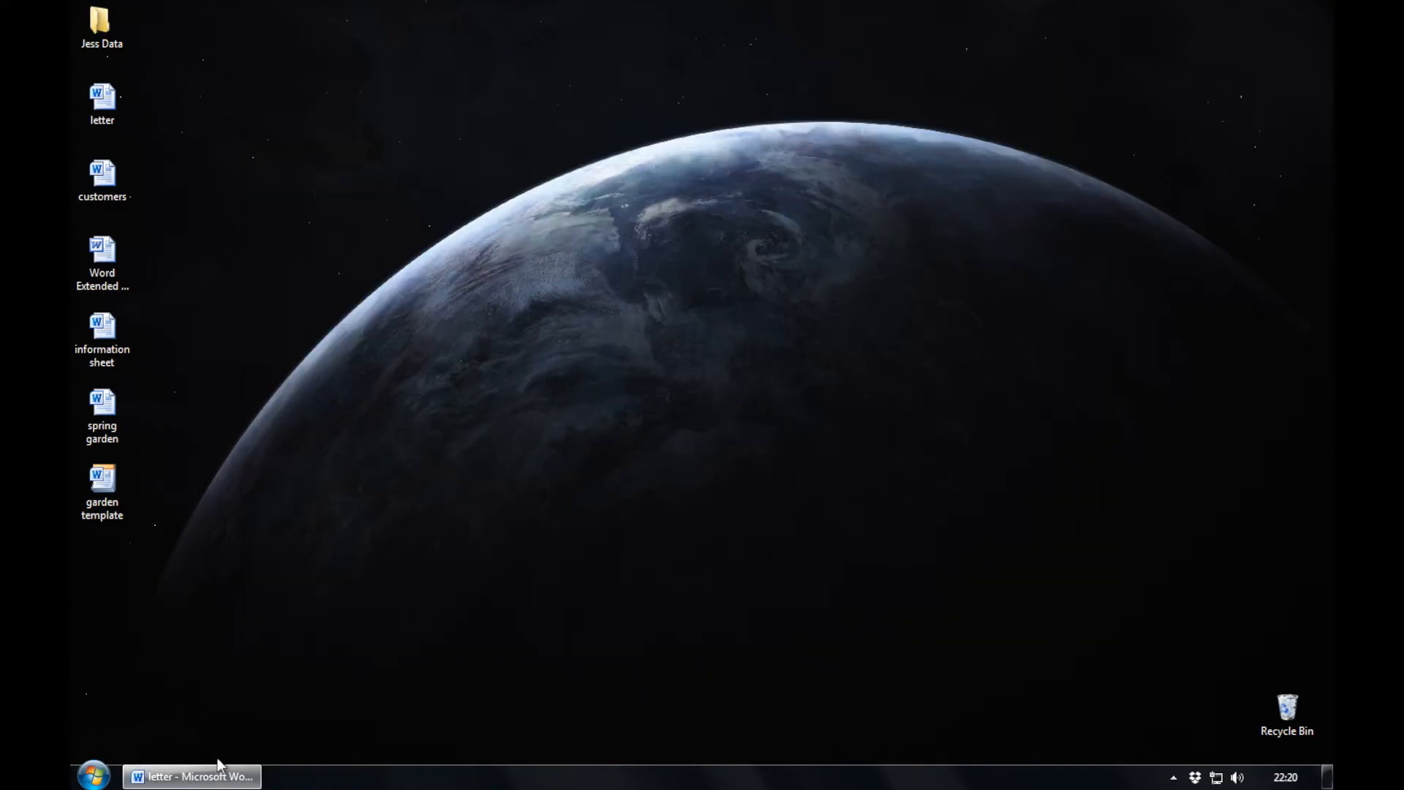
# - Bring up the letter document, maximize its window and close the Navigation pane
pyautogui.click(198, 776)
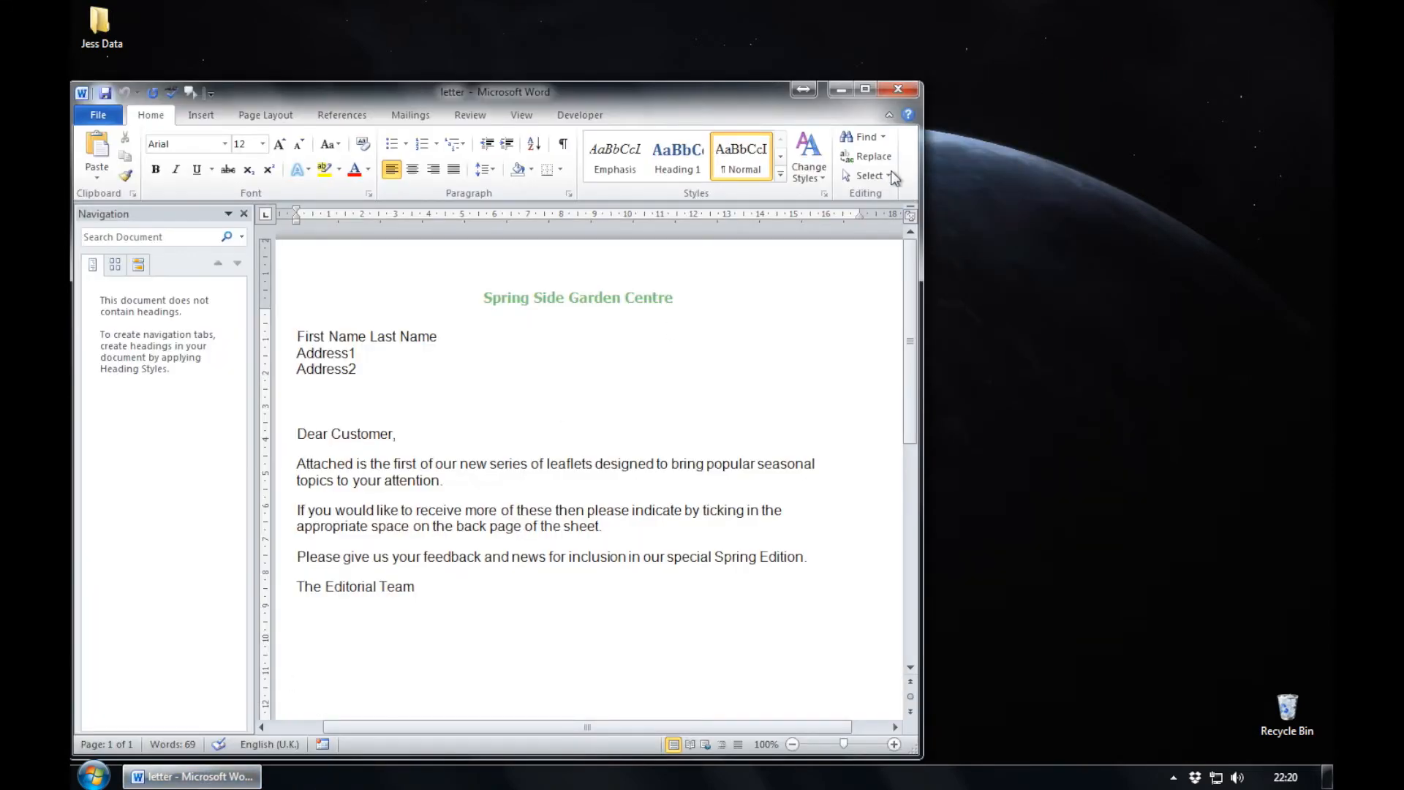
pyautogui.click(862, 88)
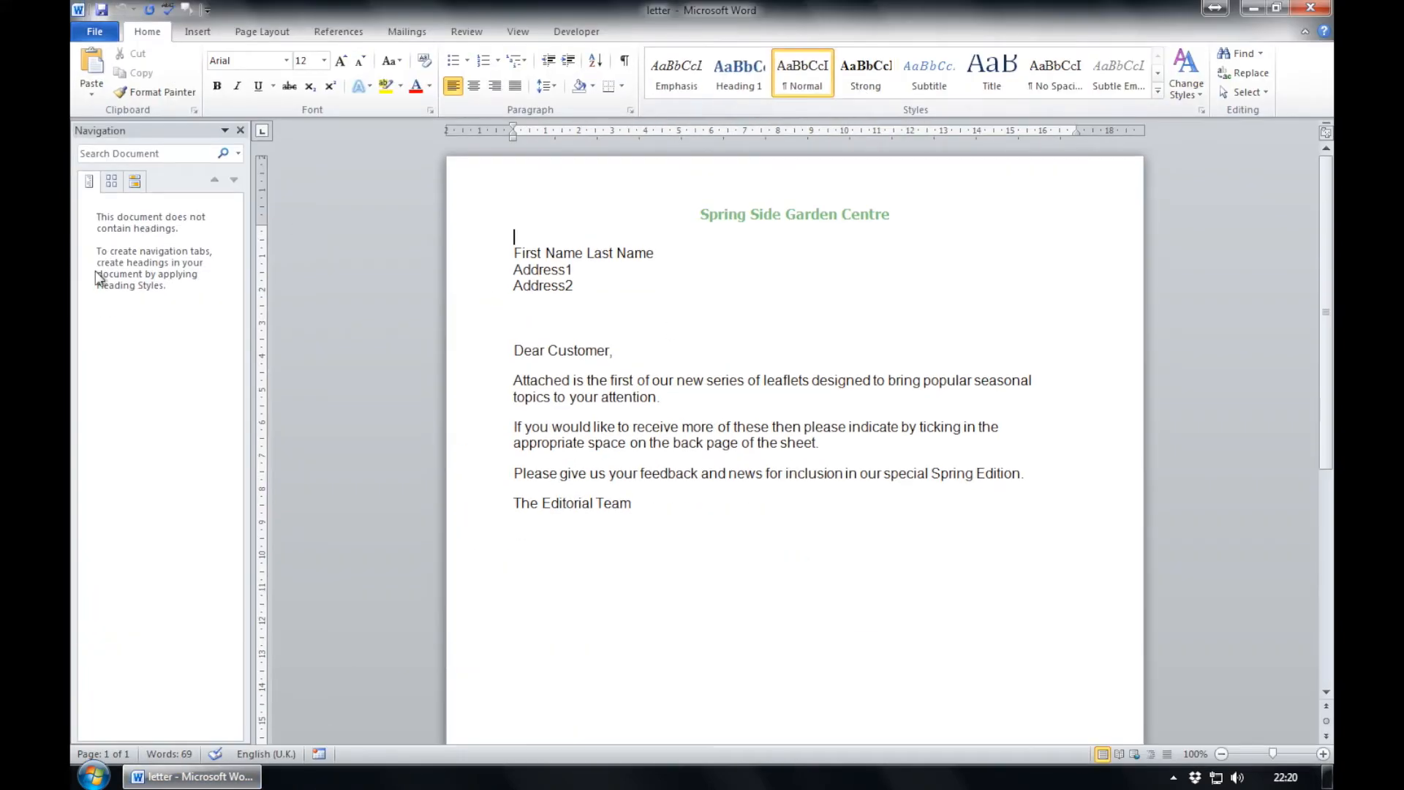
pyautogui.click(240, 130)
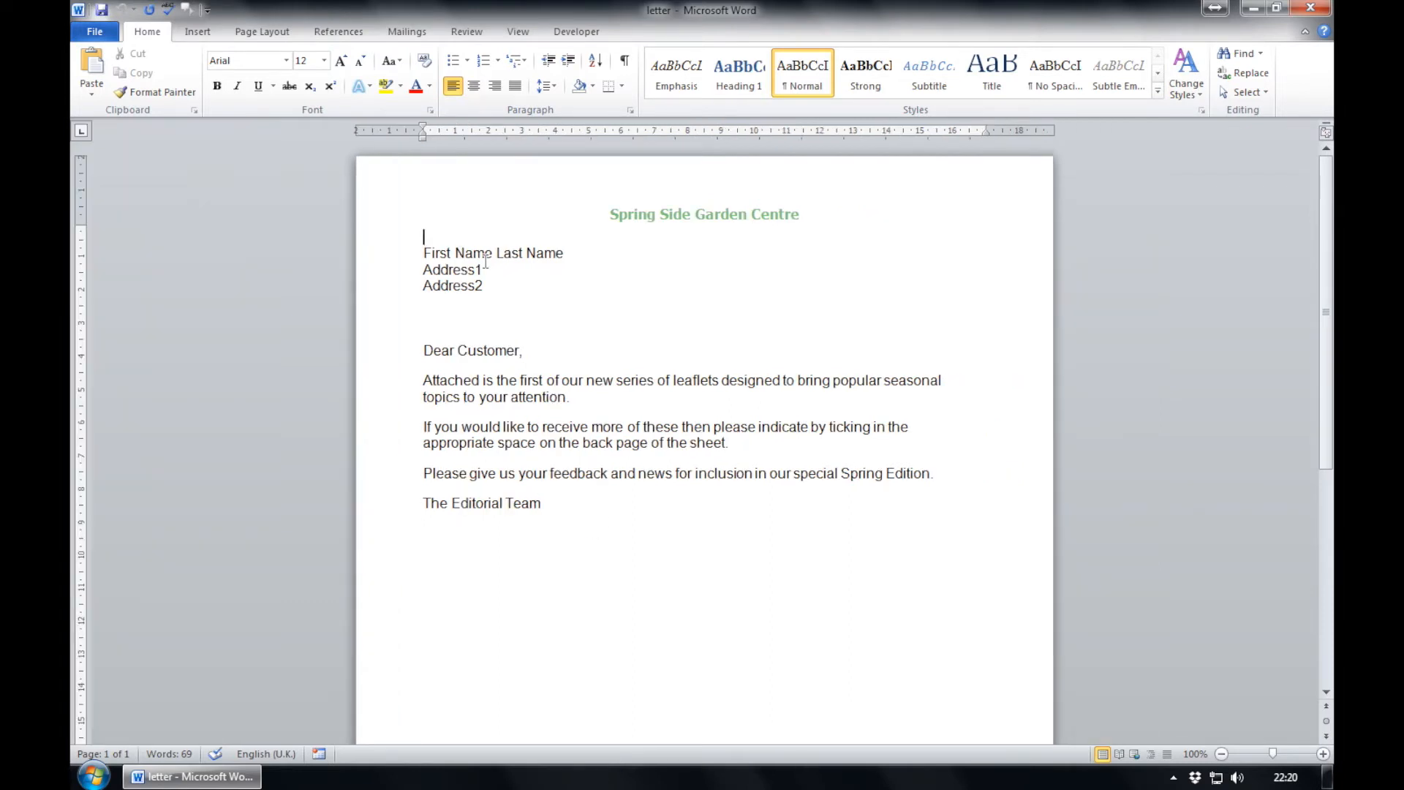
# - Start a mail merge of the Letters type from the letter document
pyautogui.click(404, 34)
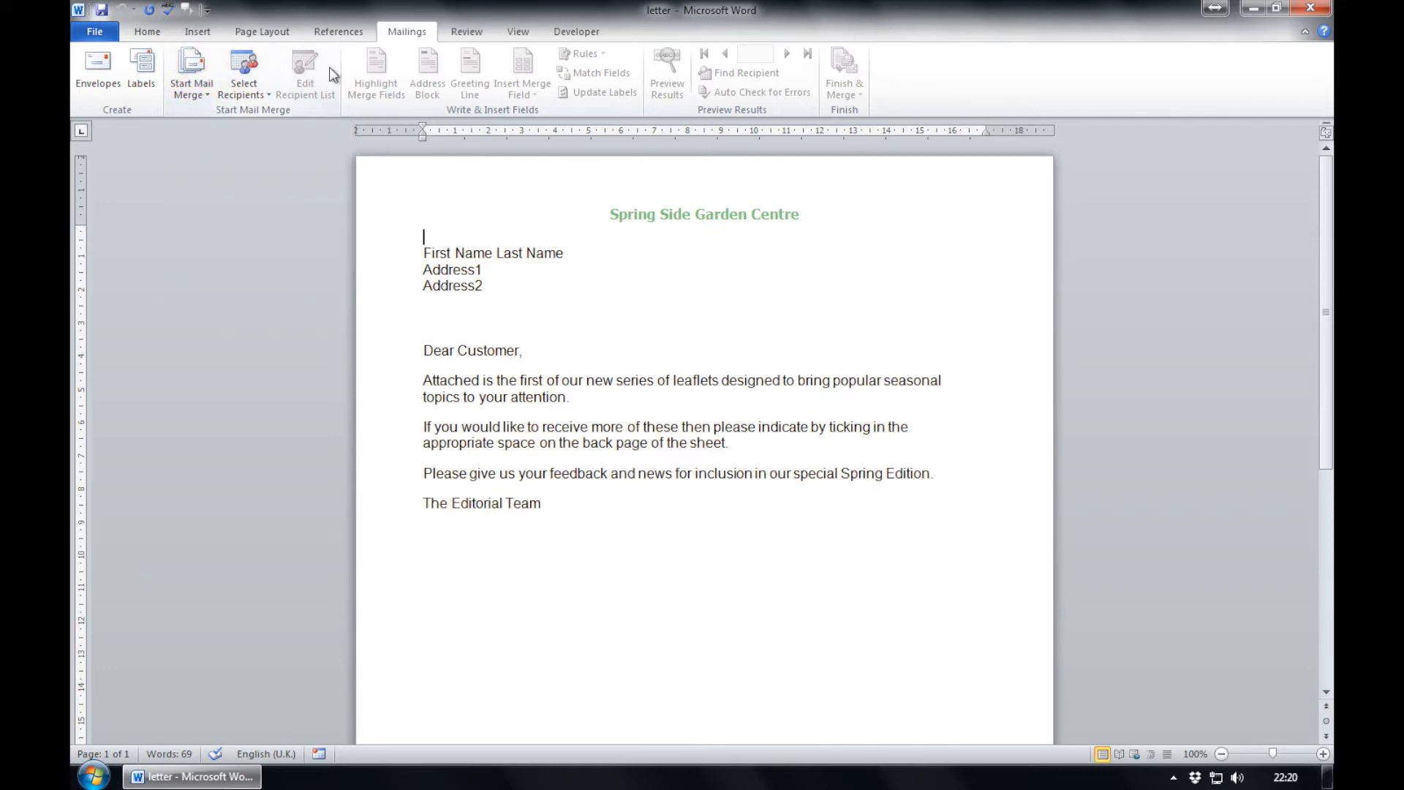
pyautogui.click(186, 90)
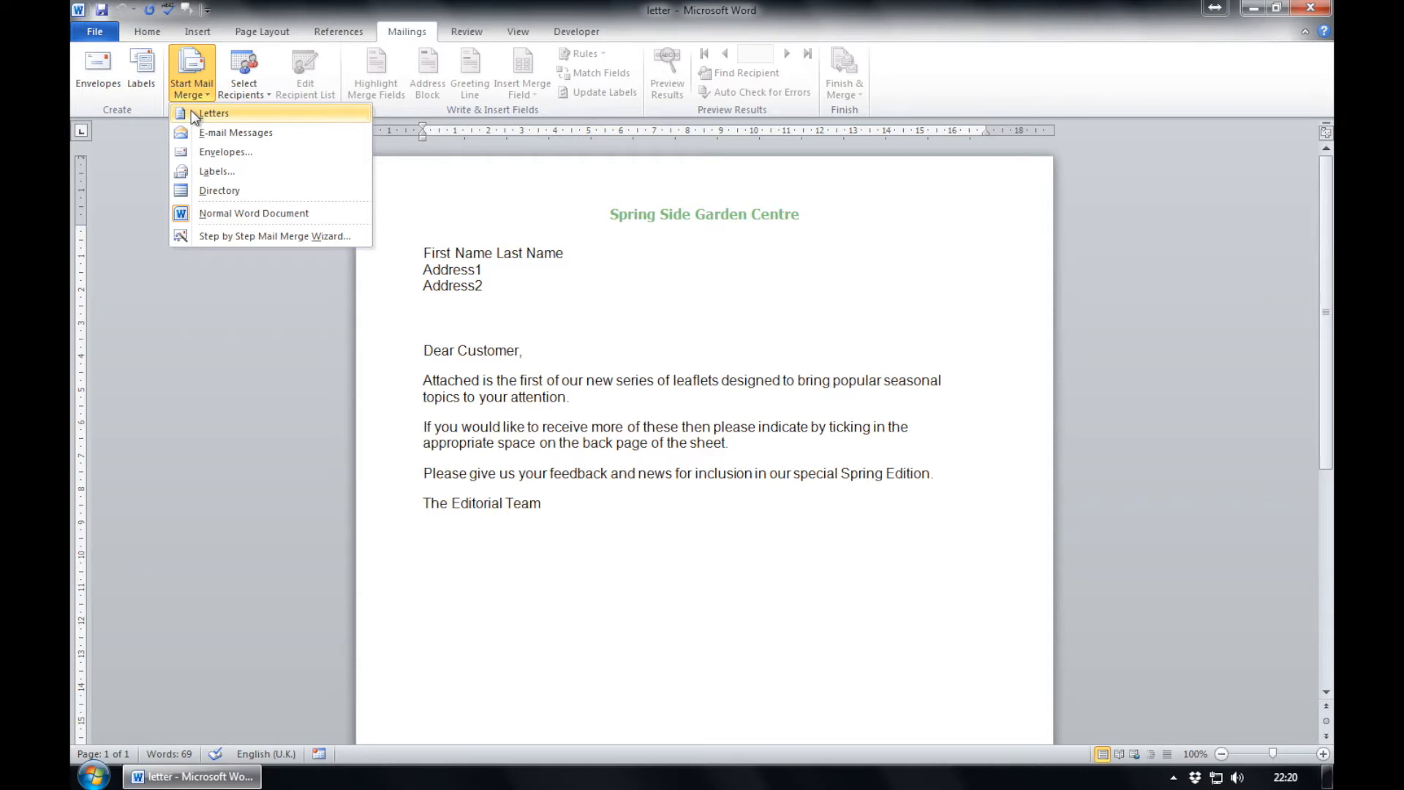
pyautogui.click(195, 114)
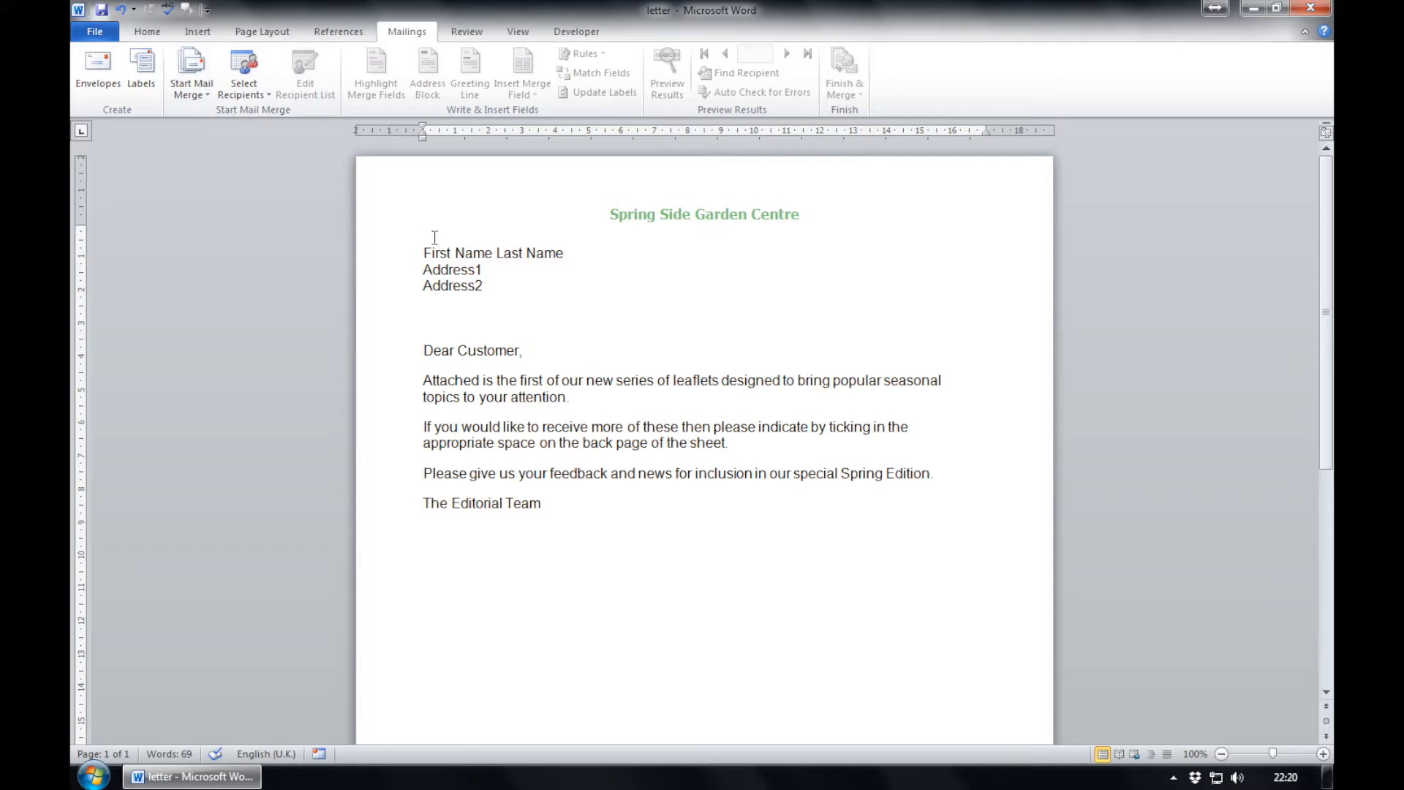
# - Attach the existing customers file from the Desktop as the mail merge recipient list
pyautogui.click(250, 89)
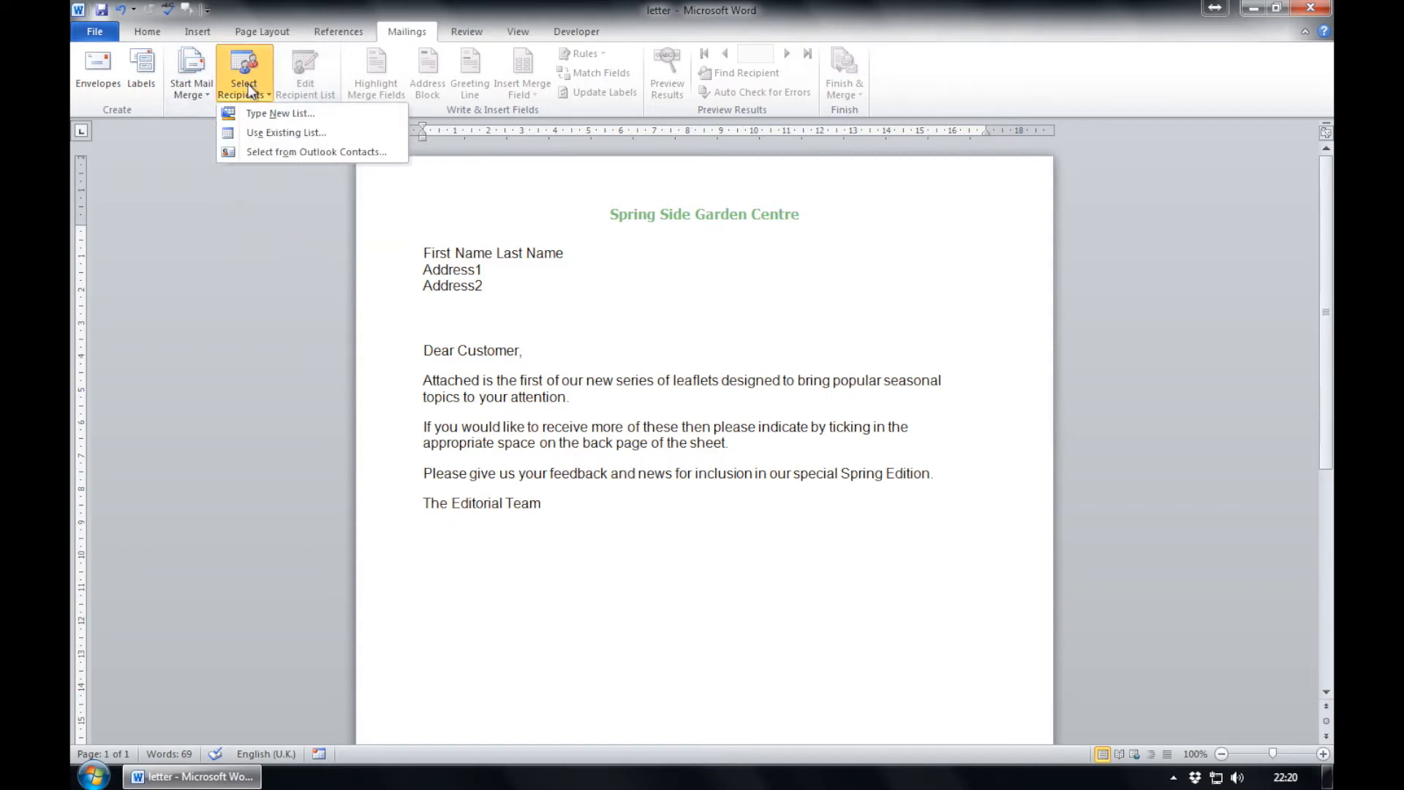
pyautogui.click(261, 134)
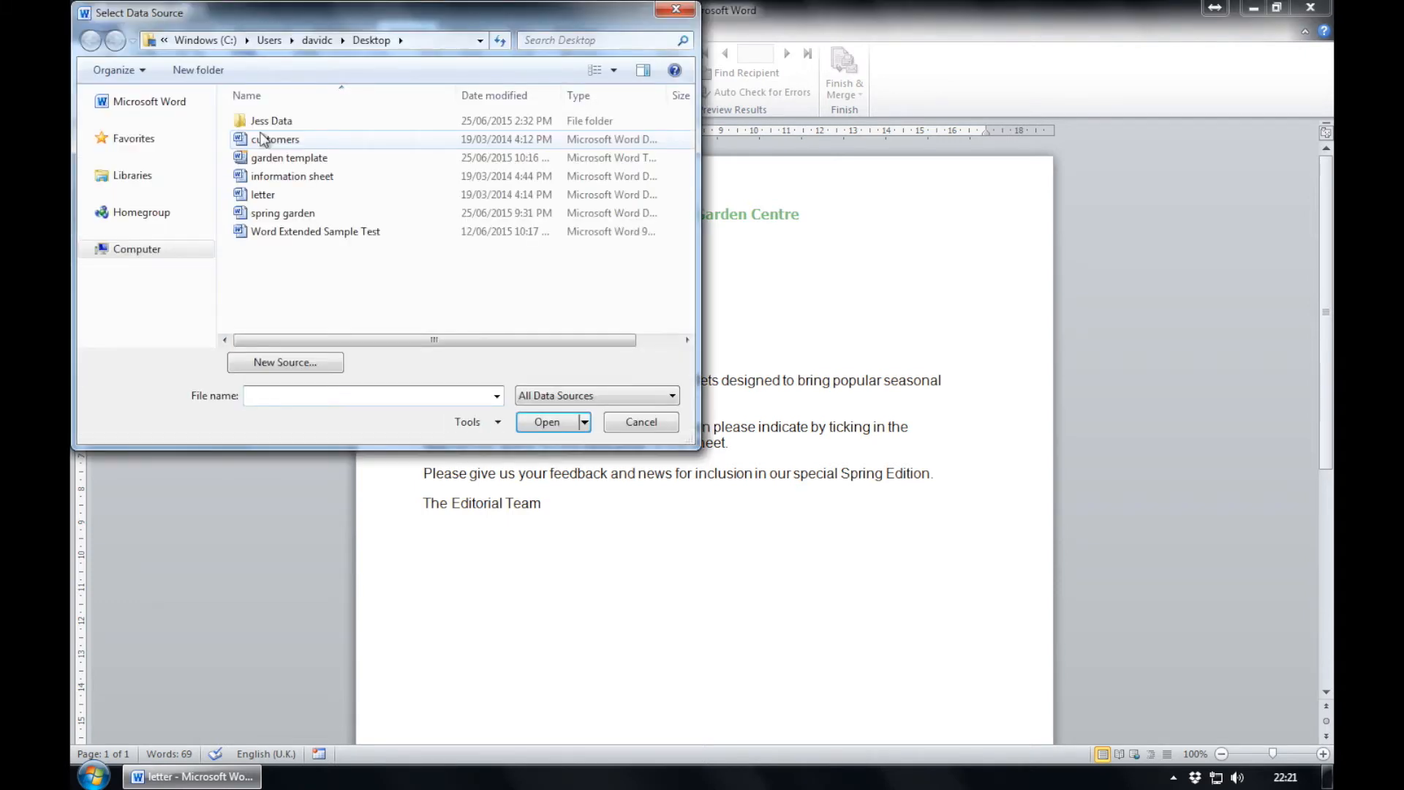
pyautogui.click(267, 140)
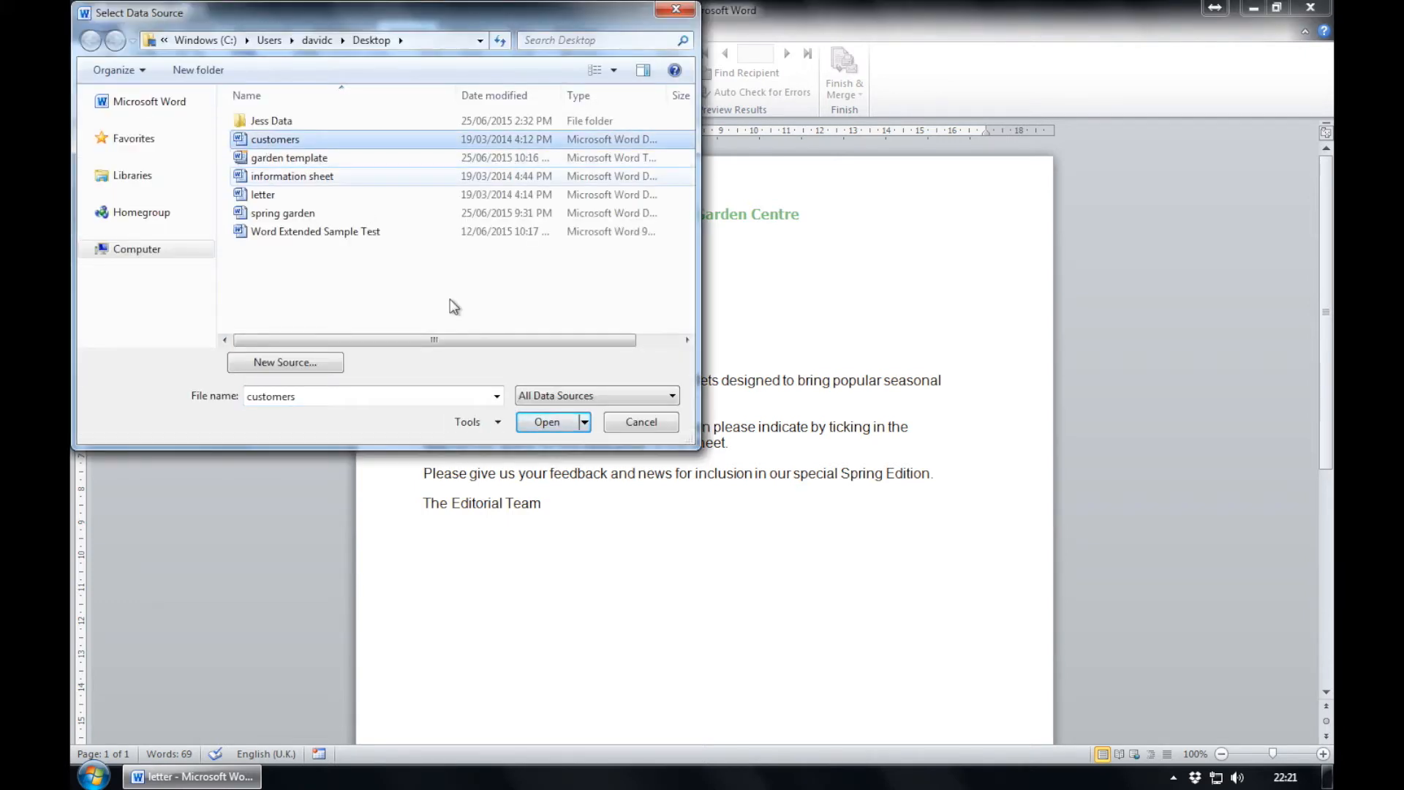
pyautogui.click(547, 423)
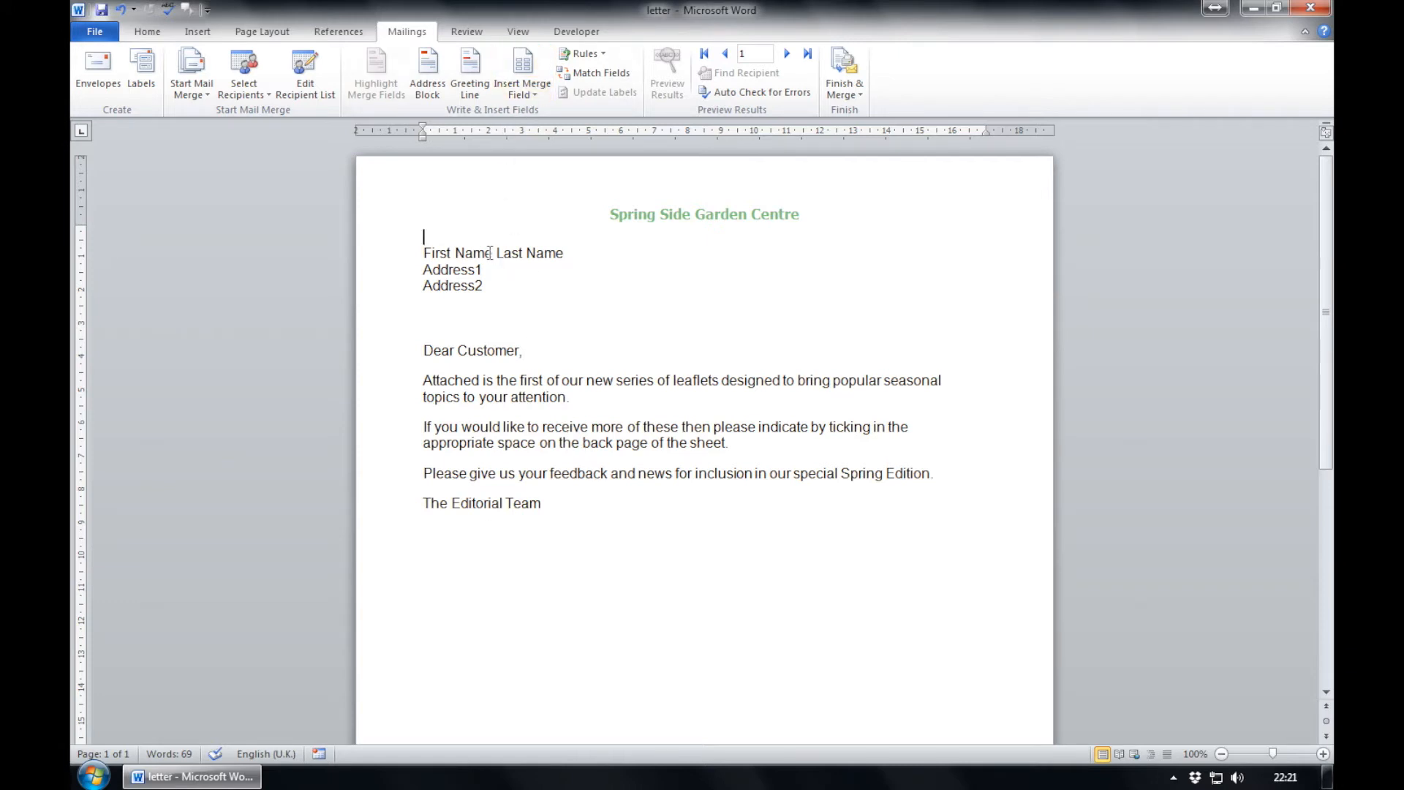
# - Replace the First Name placeholder at the start of the letter's address block with the First_Name merge field
pyautogui.moveTo(492, 252); pyautogui.dragTo(424, 253)
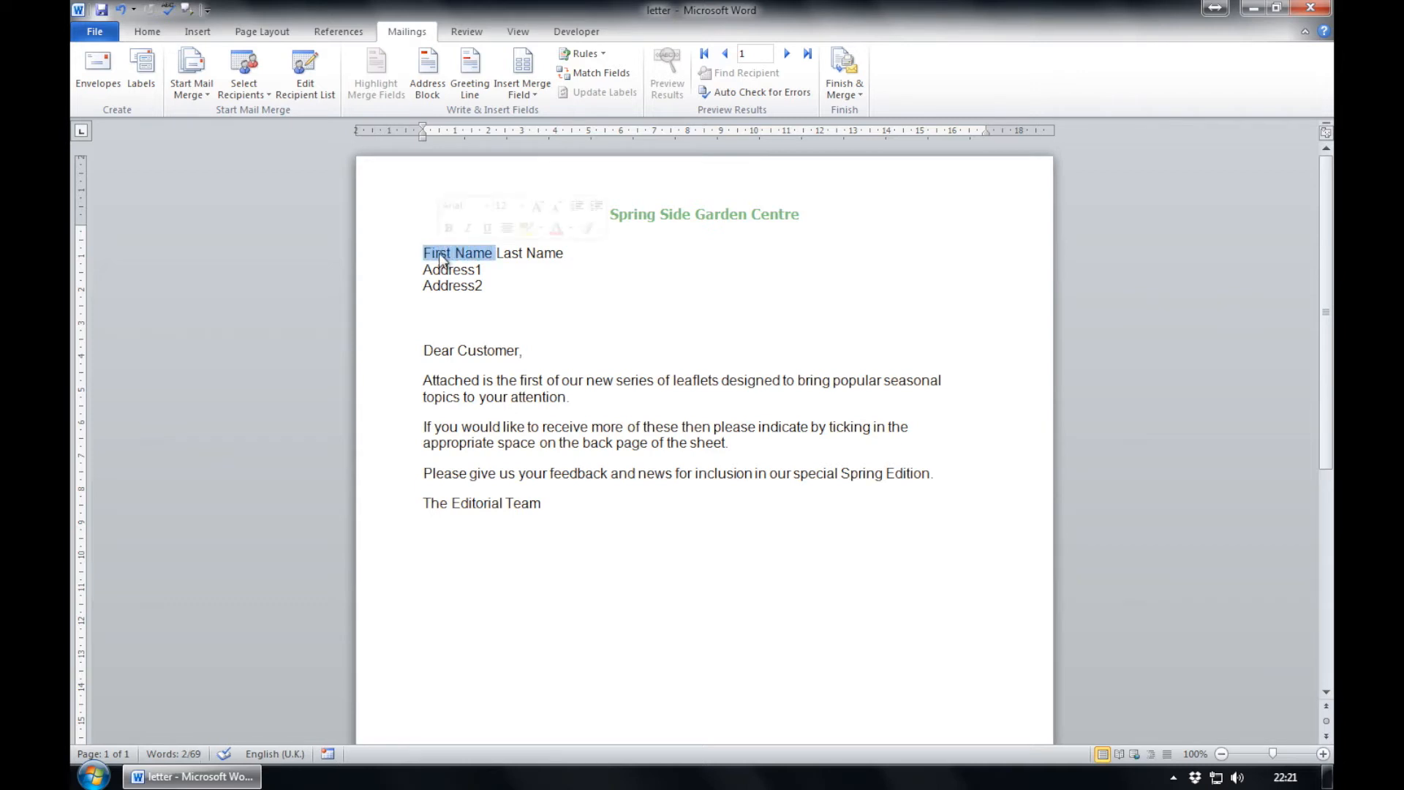
pyautogui.press('Delete')
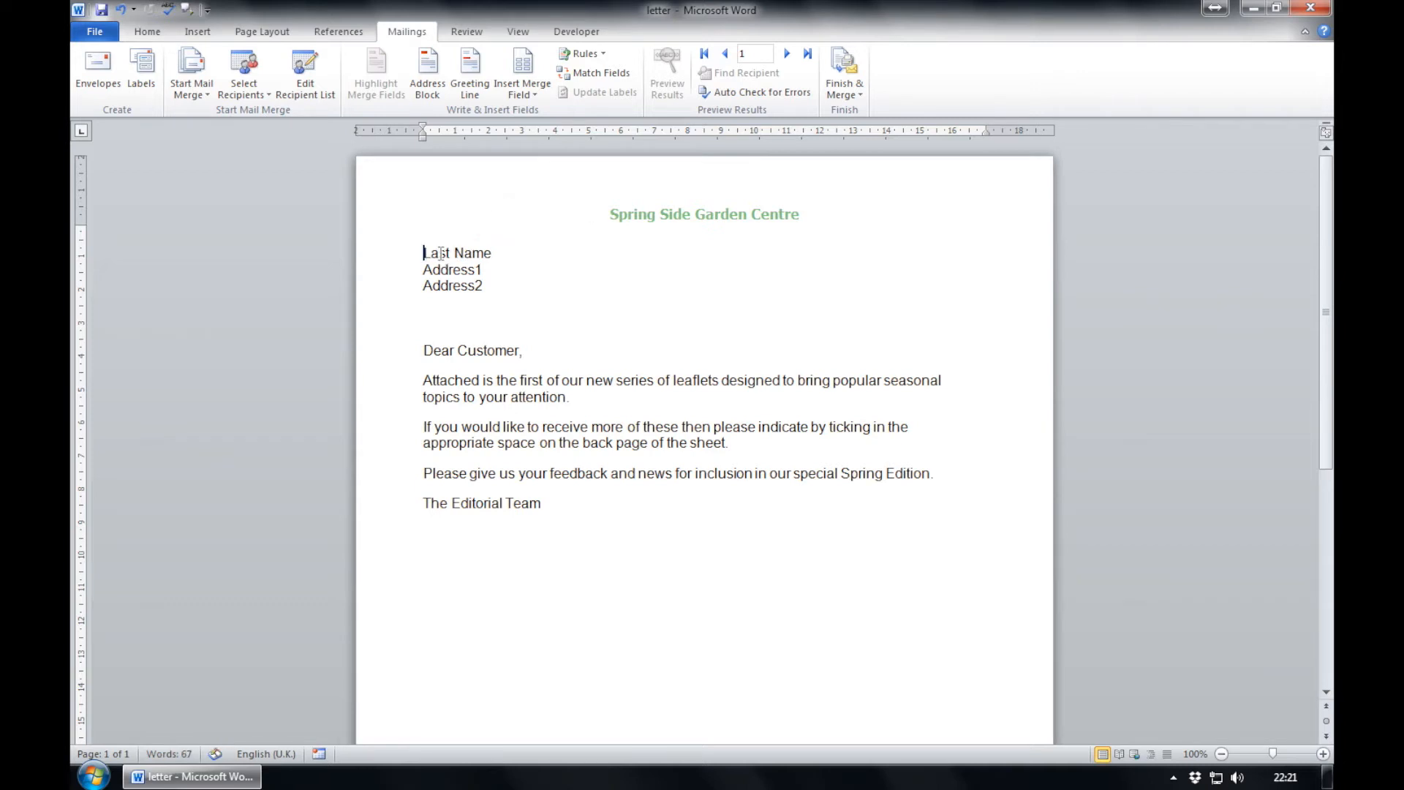
pyautogui.click(542, 91)
pyautogui.click(541, 113)
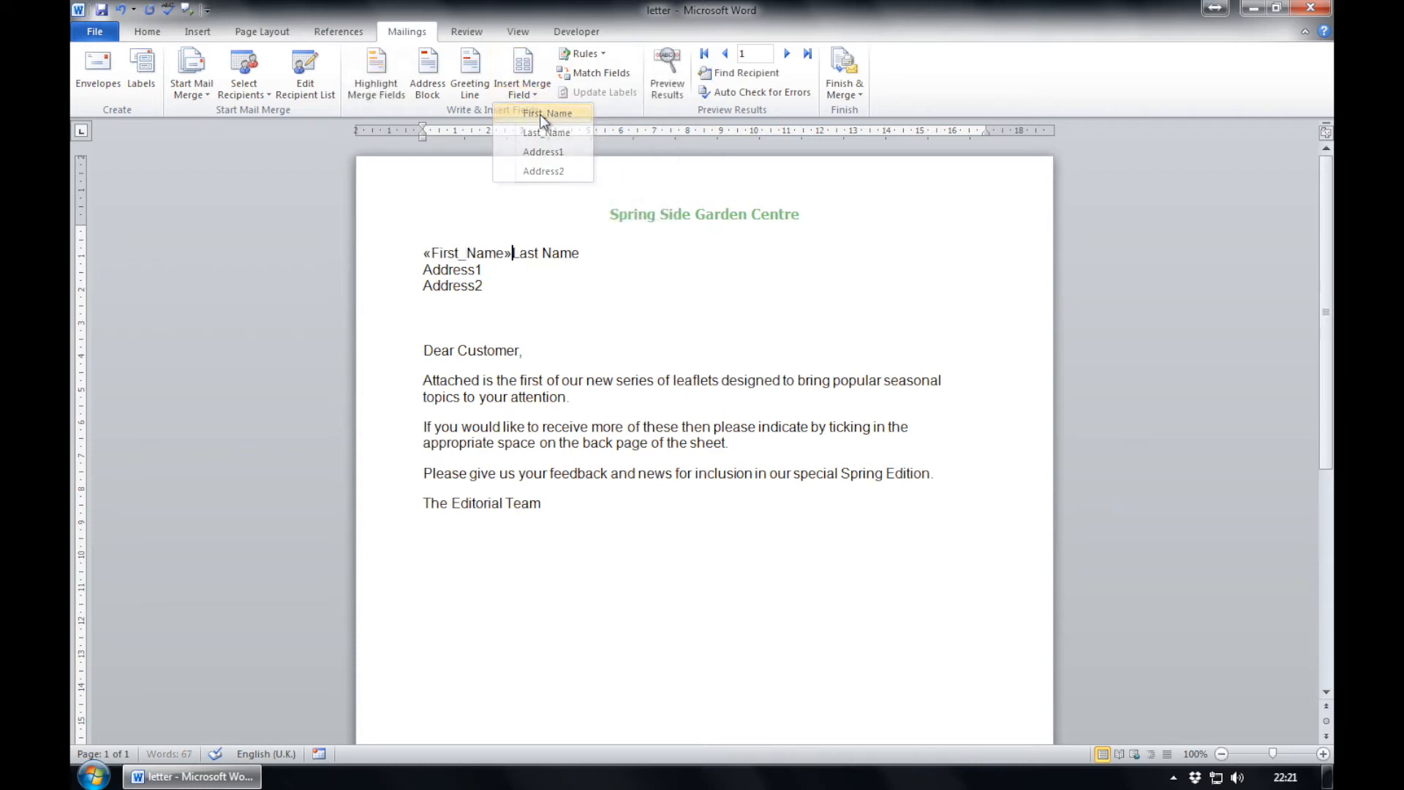
# - Replace the Last Name placeholder with the Last_Name merge field, leaving a space after the First_Name field
pyautogui.click(586, 252)
pyautogui.press('BackSpace')
pyautogui.press('BackSpace')
pyautogui.press('BackSpace')
pyautogui.press('BackSpace')
pyautogui.press('BackSpace')
pyautogui.press('BackSpace')
pyautogui.press('BackSpace')
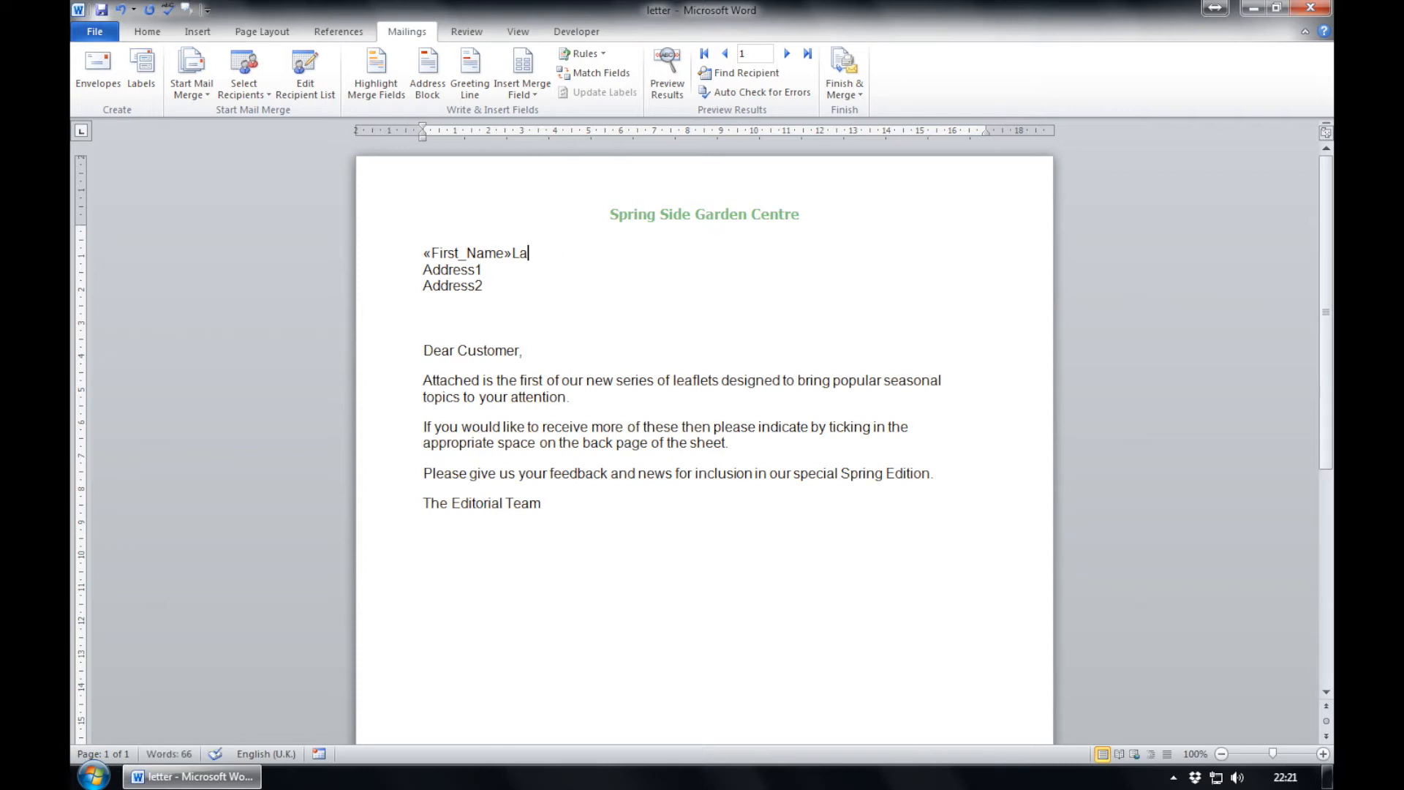
pyautogui.press('BackSpace')
pyautogui.click(533, 95)
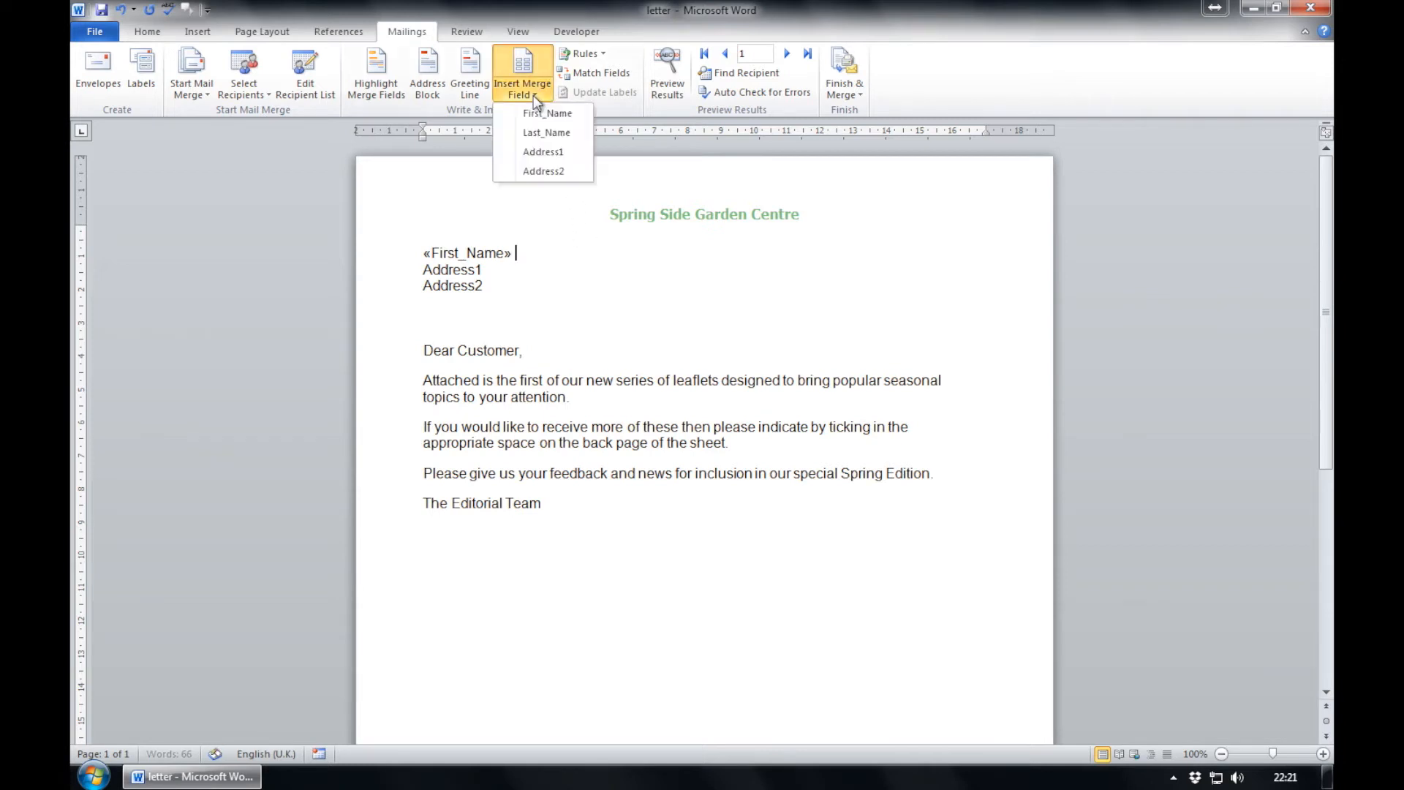
pyautogui.click(533, 130)
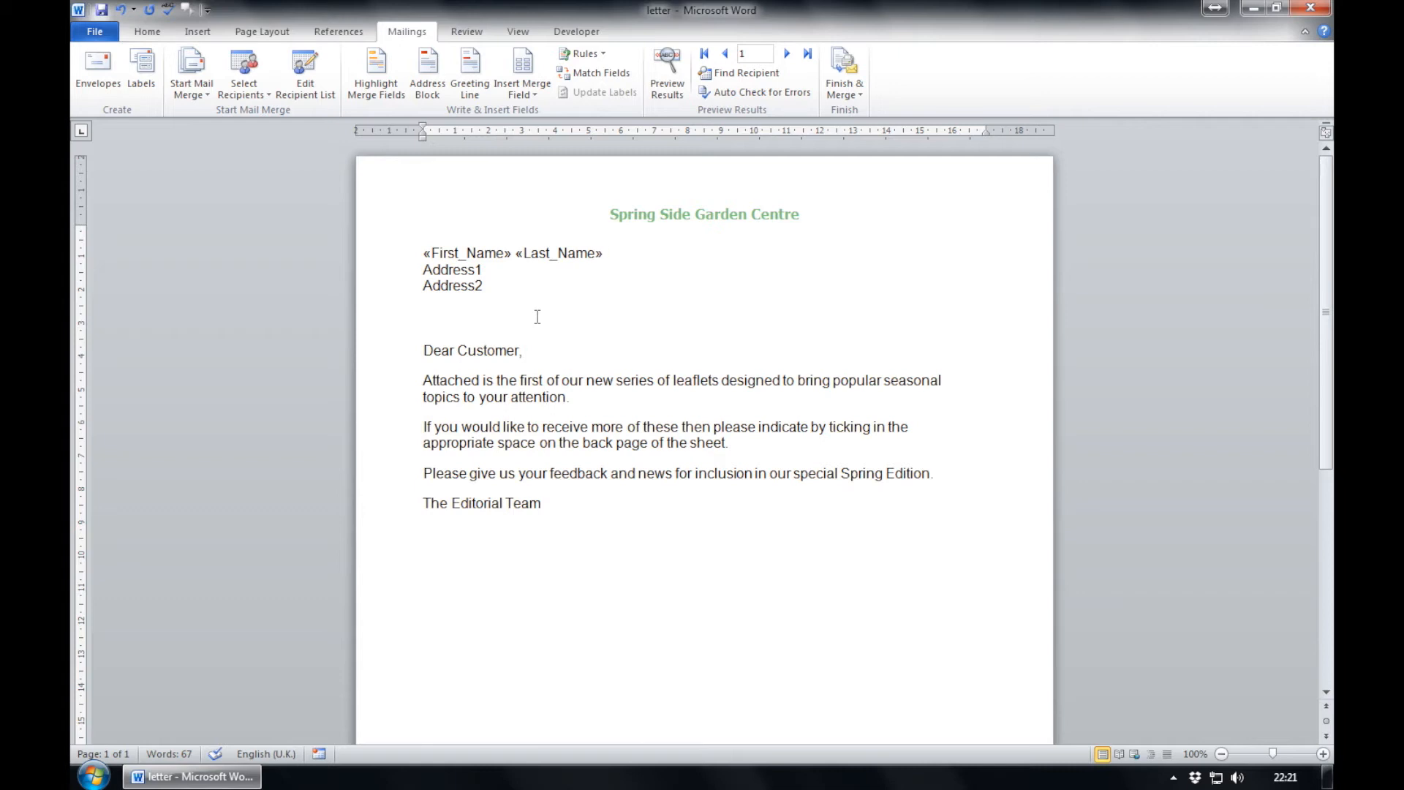
# - Replace the Address1 placeholder with the Address1 merge field, keeping it on its own line above Address2
pyautogui.moveTo(493, 273); pyautogui.dragTo(427, 276)
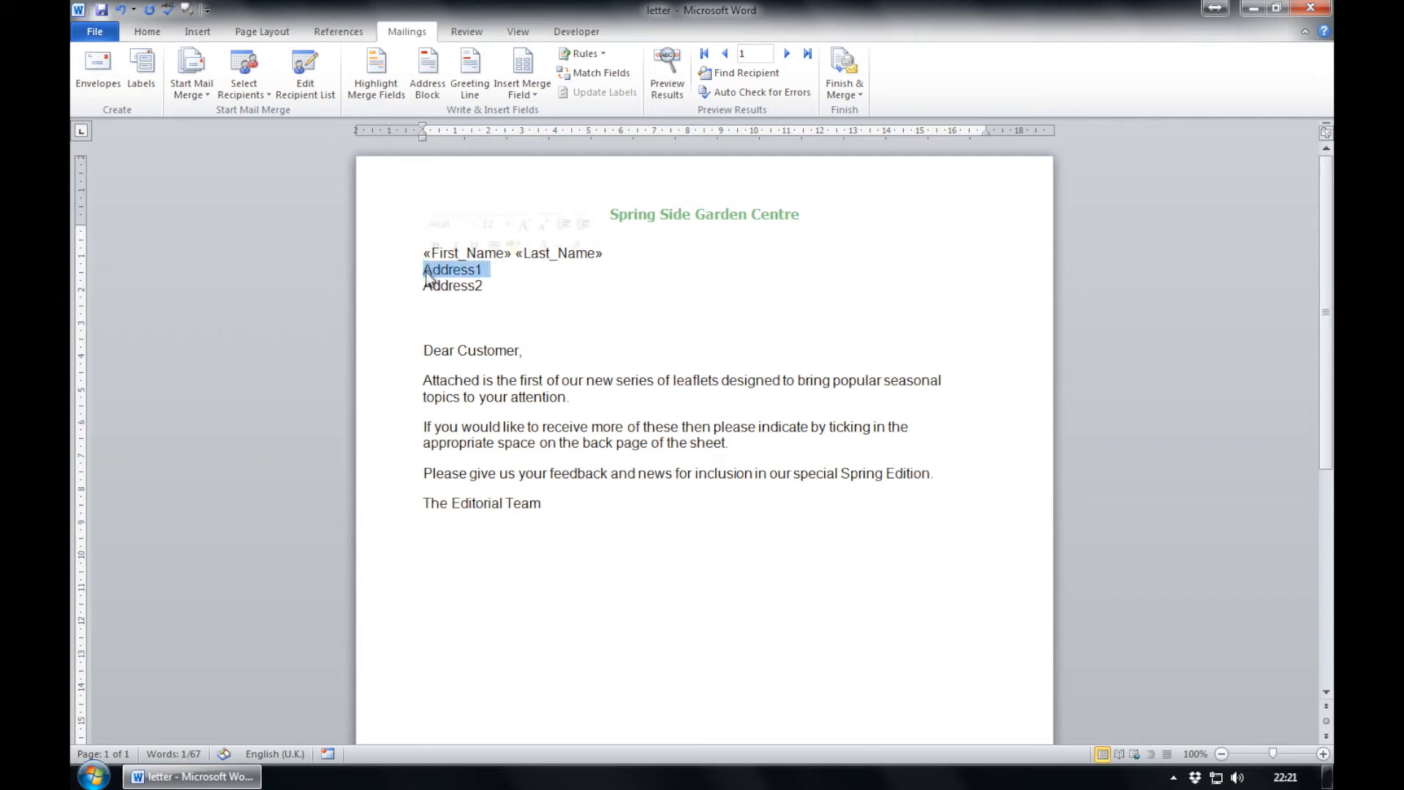
pyautogui.press('Delete')
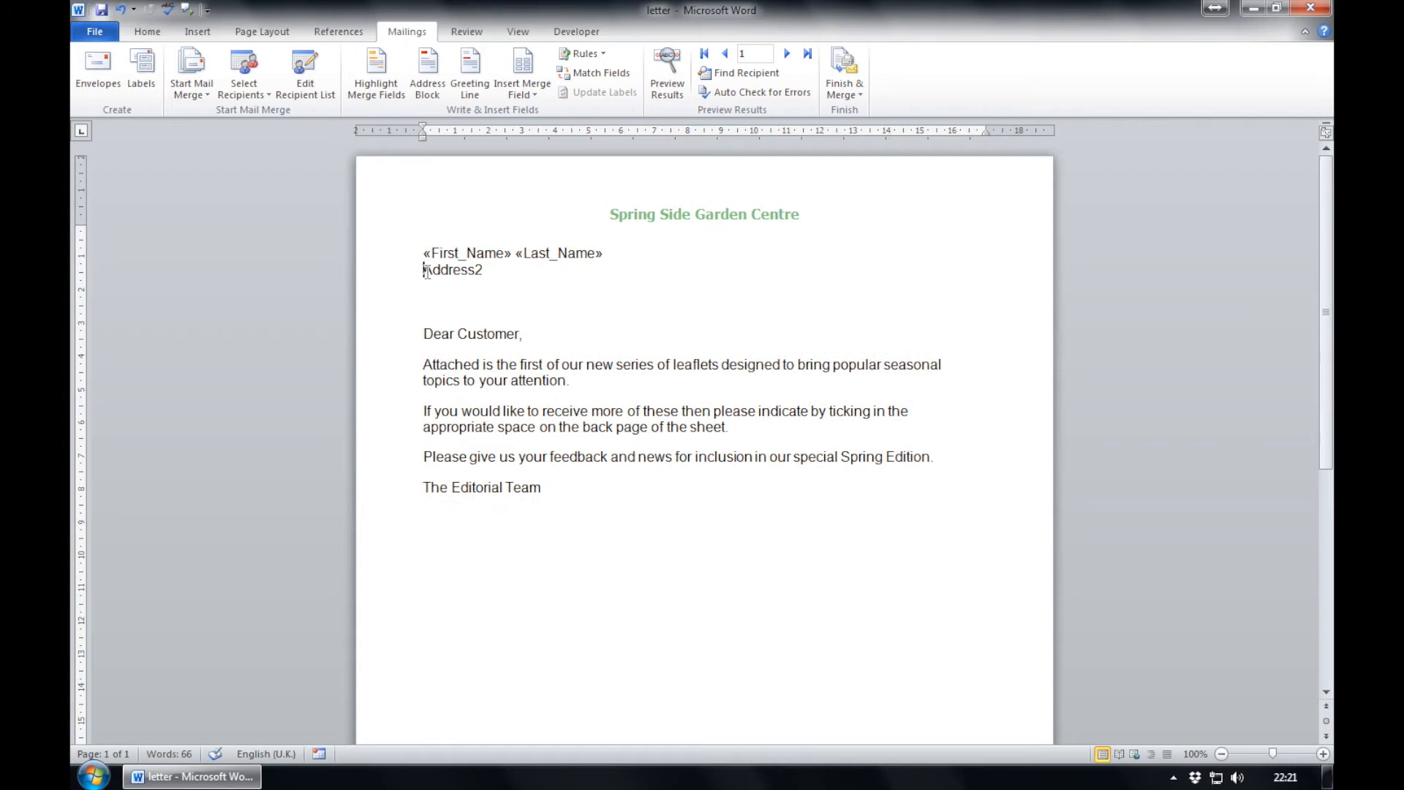
pyautogui.click(543, 93)
pyautogui.click(542, 152)
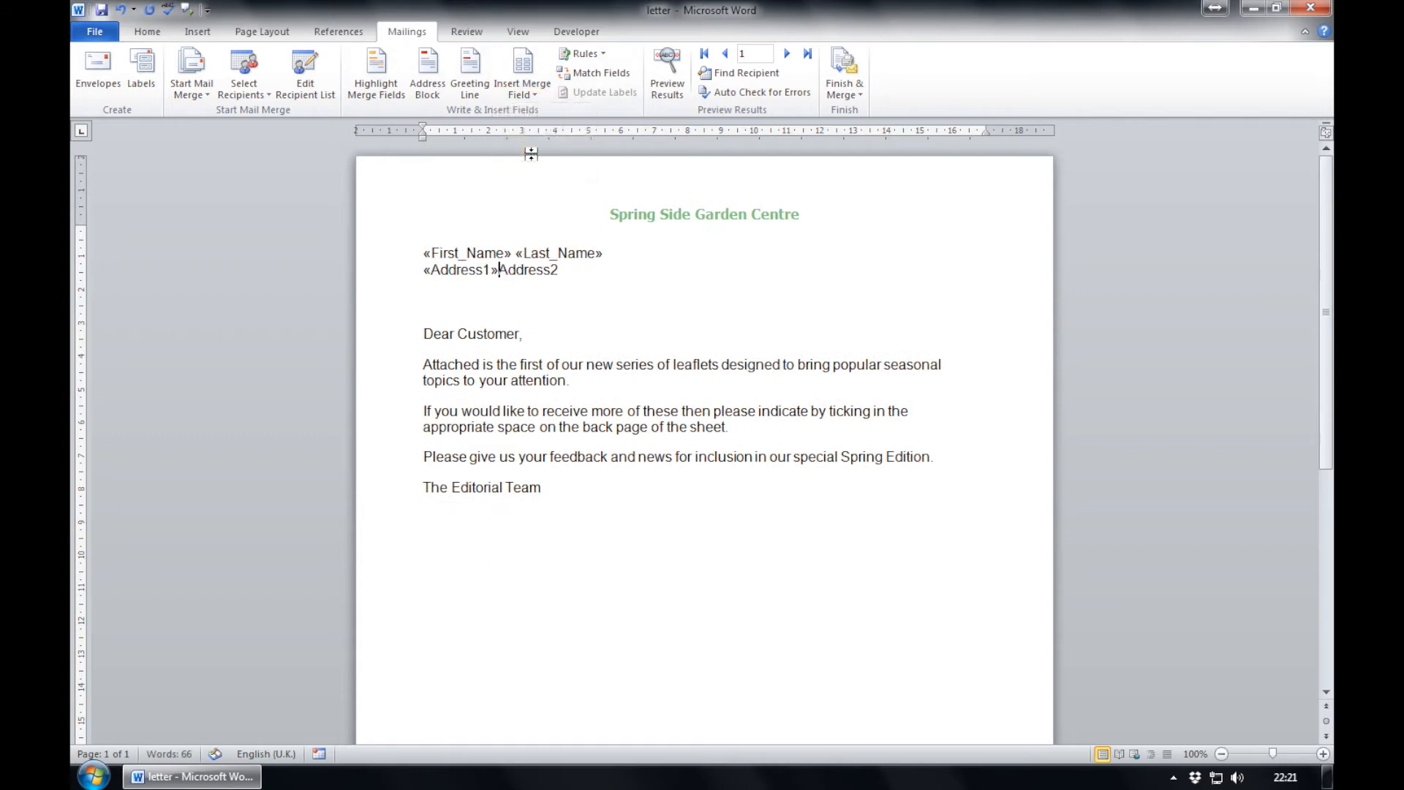
pyautogui.press('Return')
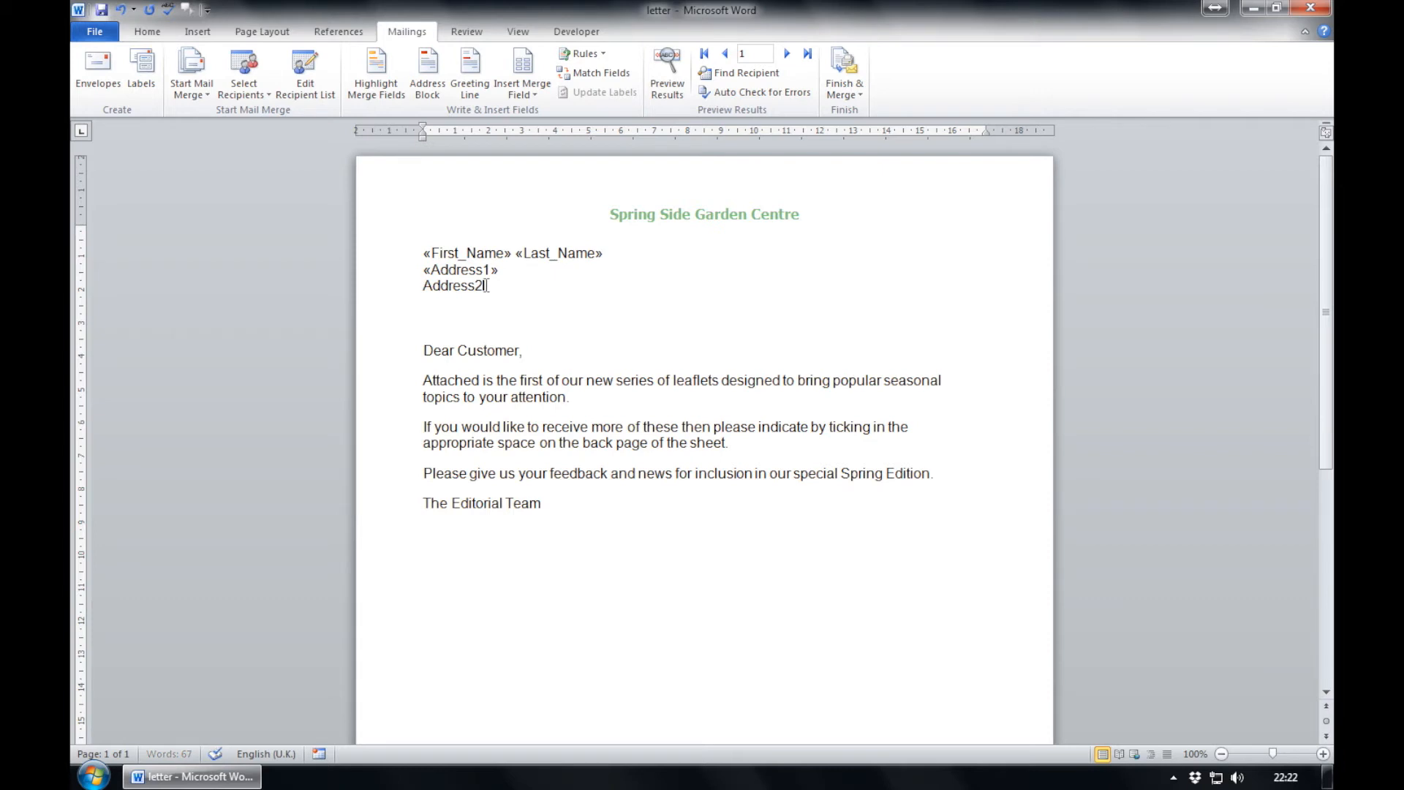
# - Replace the Address2 placeholder with the Address2 merge field below the Address1 field
pyautogui.moveTo(489, 283); pyautogui.dragTo(424, 286)
pyautogui.press('Delete')
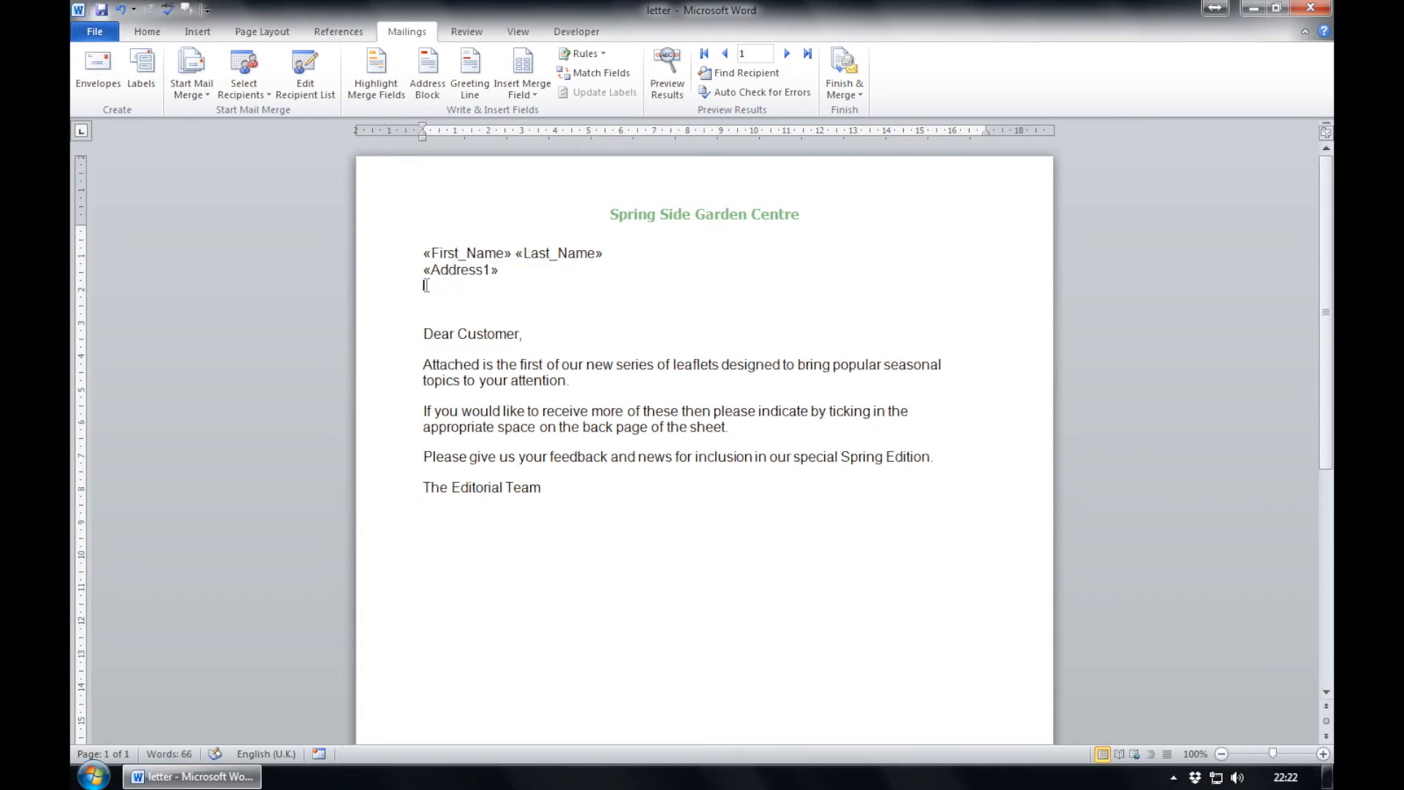
pyautogui.click(526, 95)
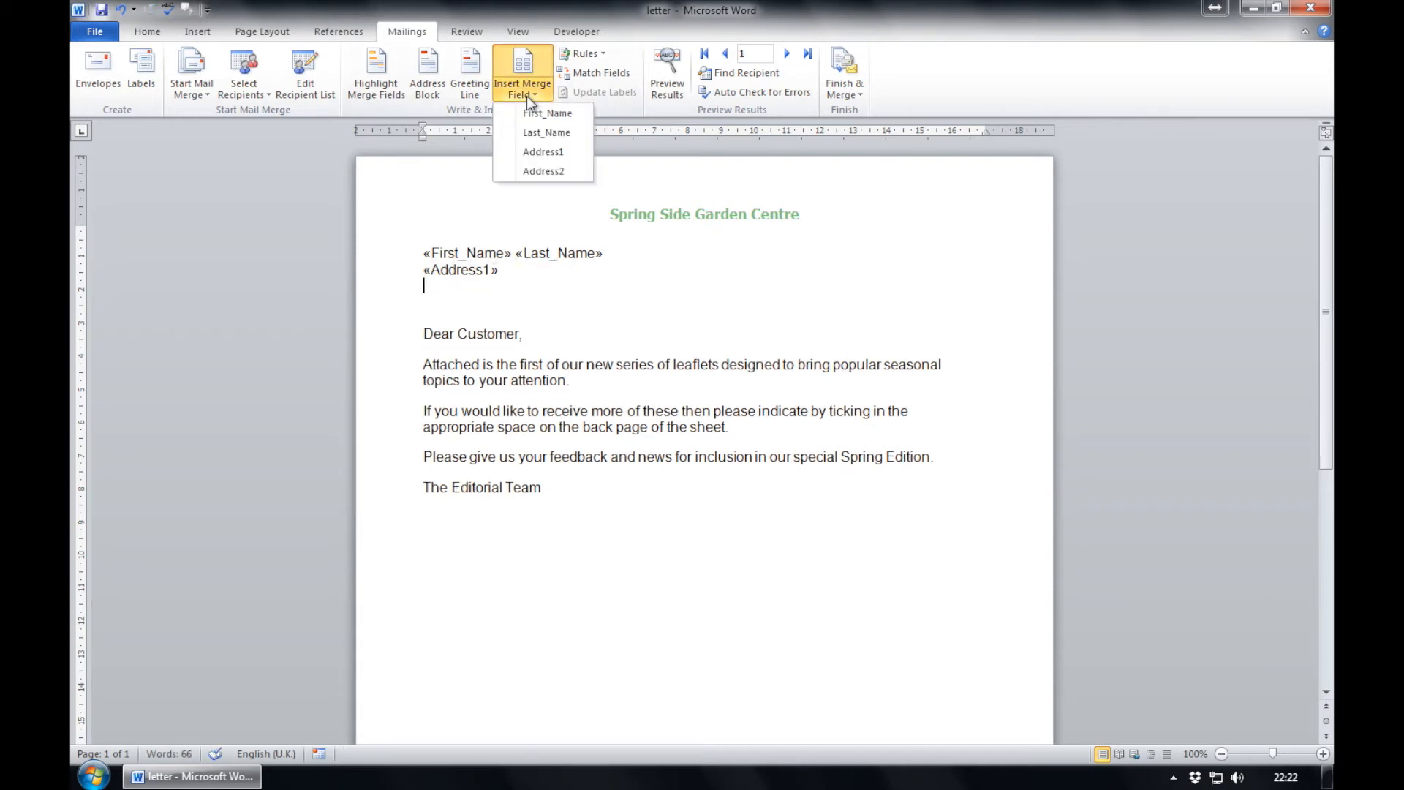
pyautogui.click(527, 173)
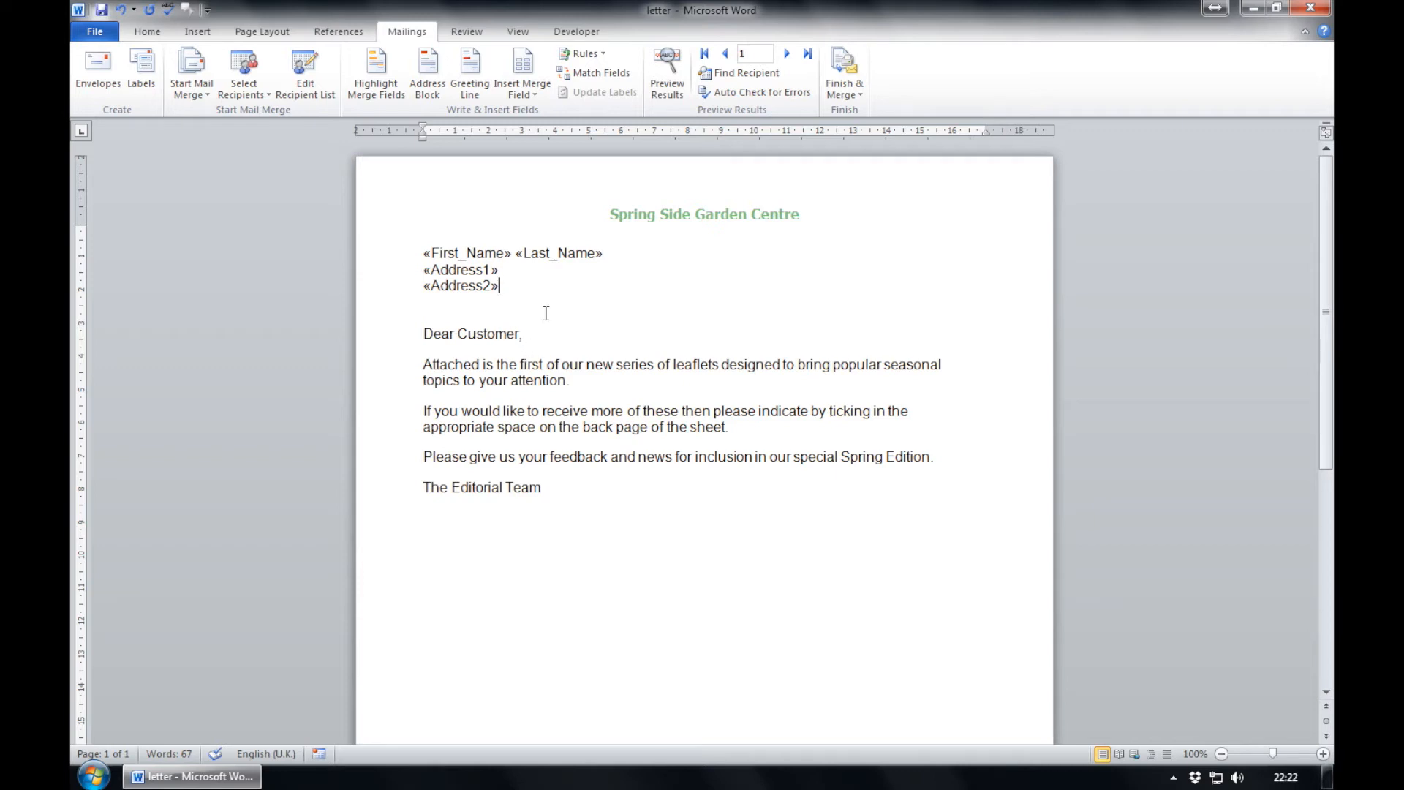
# - Preview the merge results, merge all records into a new document and look through the individual letters
pyautogui.click(671, 89)
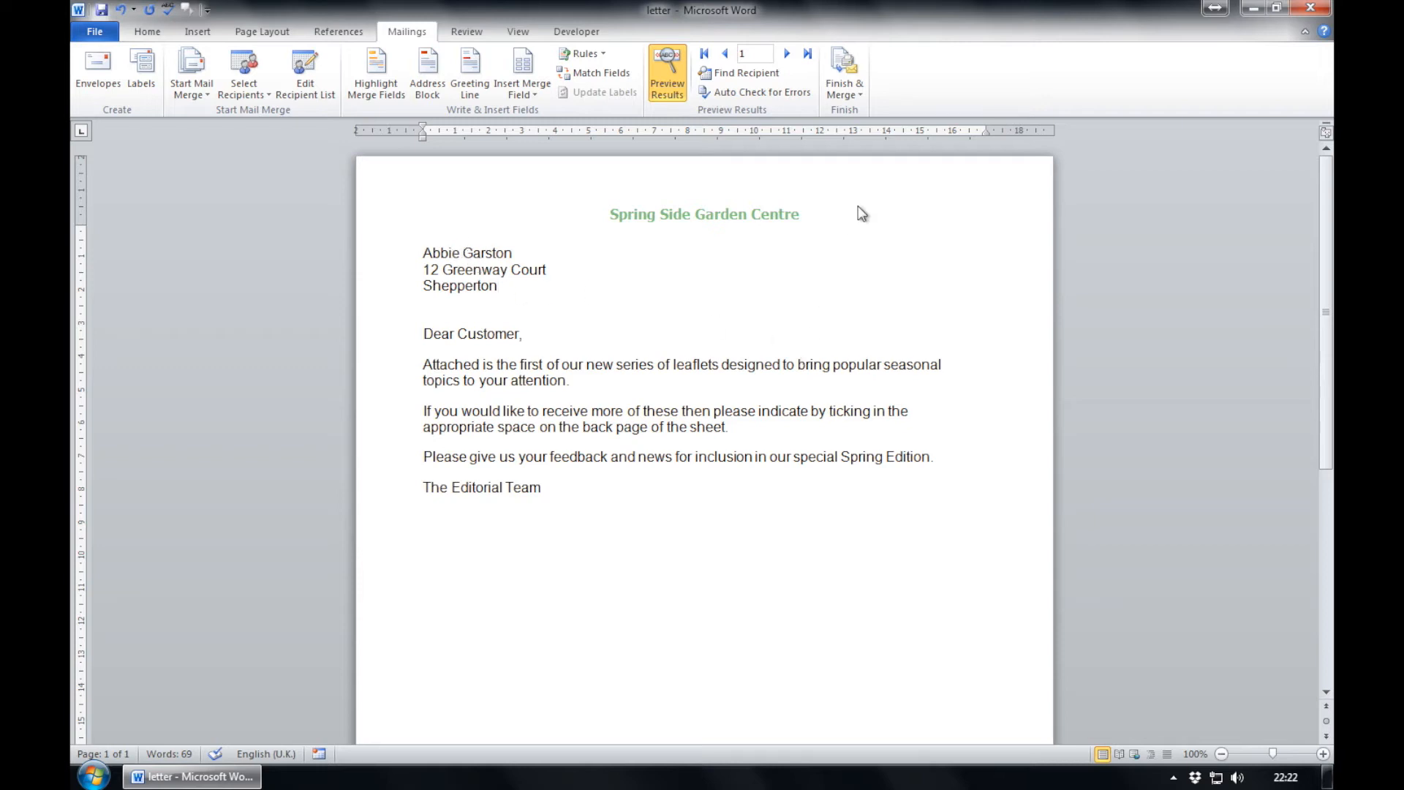
pyautogui.click(854, 95)
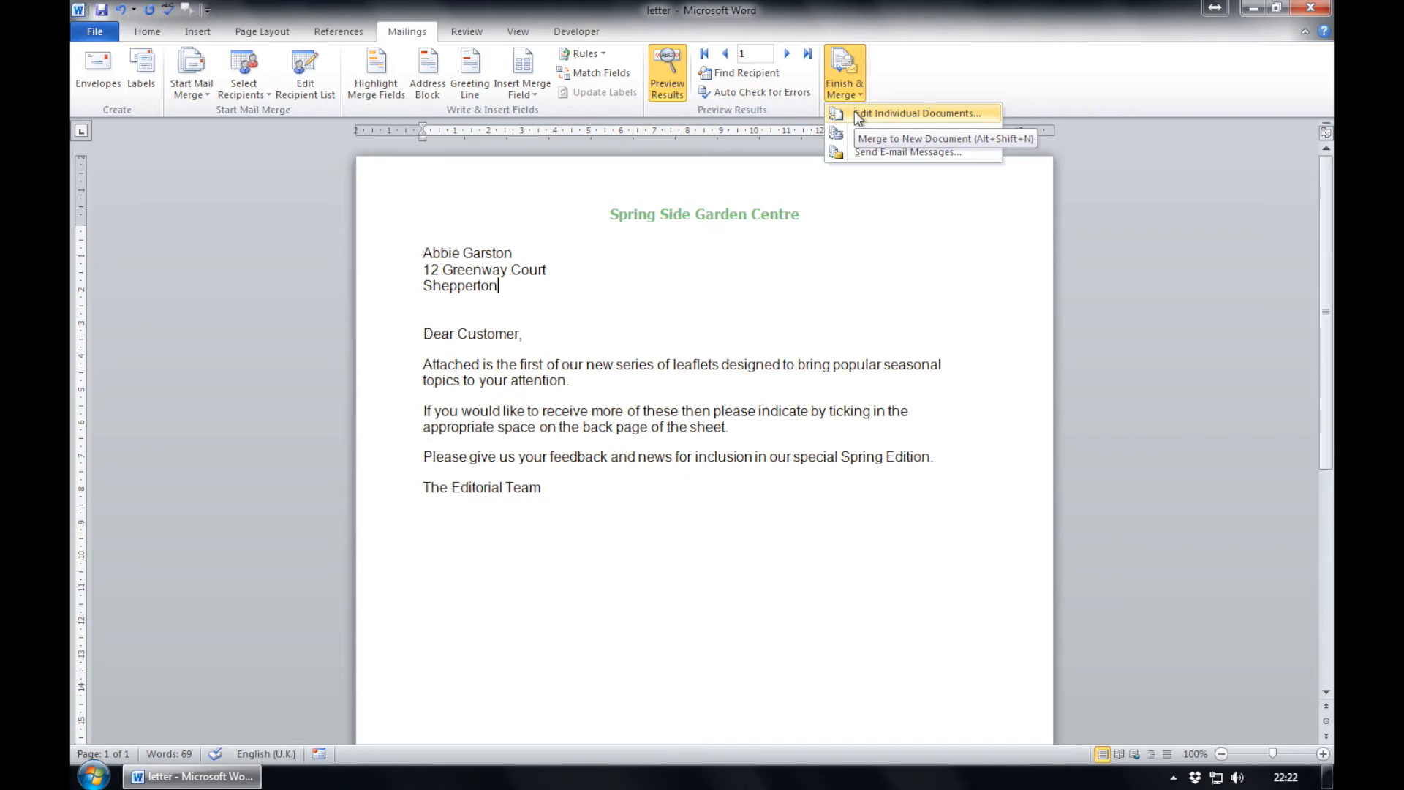
pyautogui.click(855, 113)
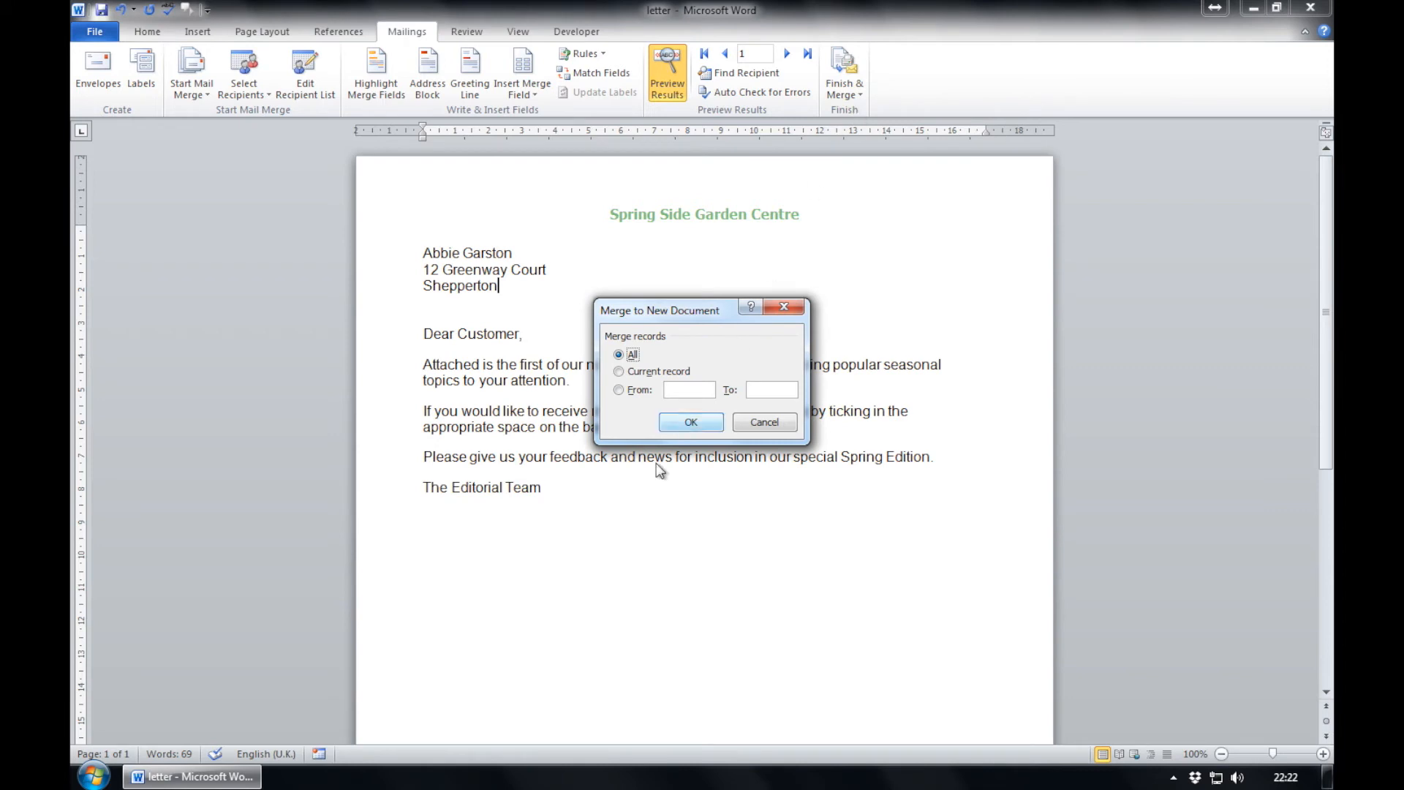
pyautogui.click(674, 428)
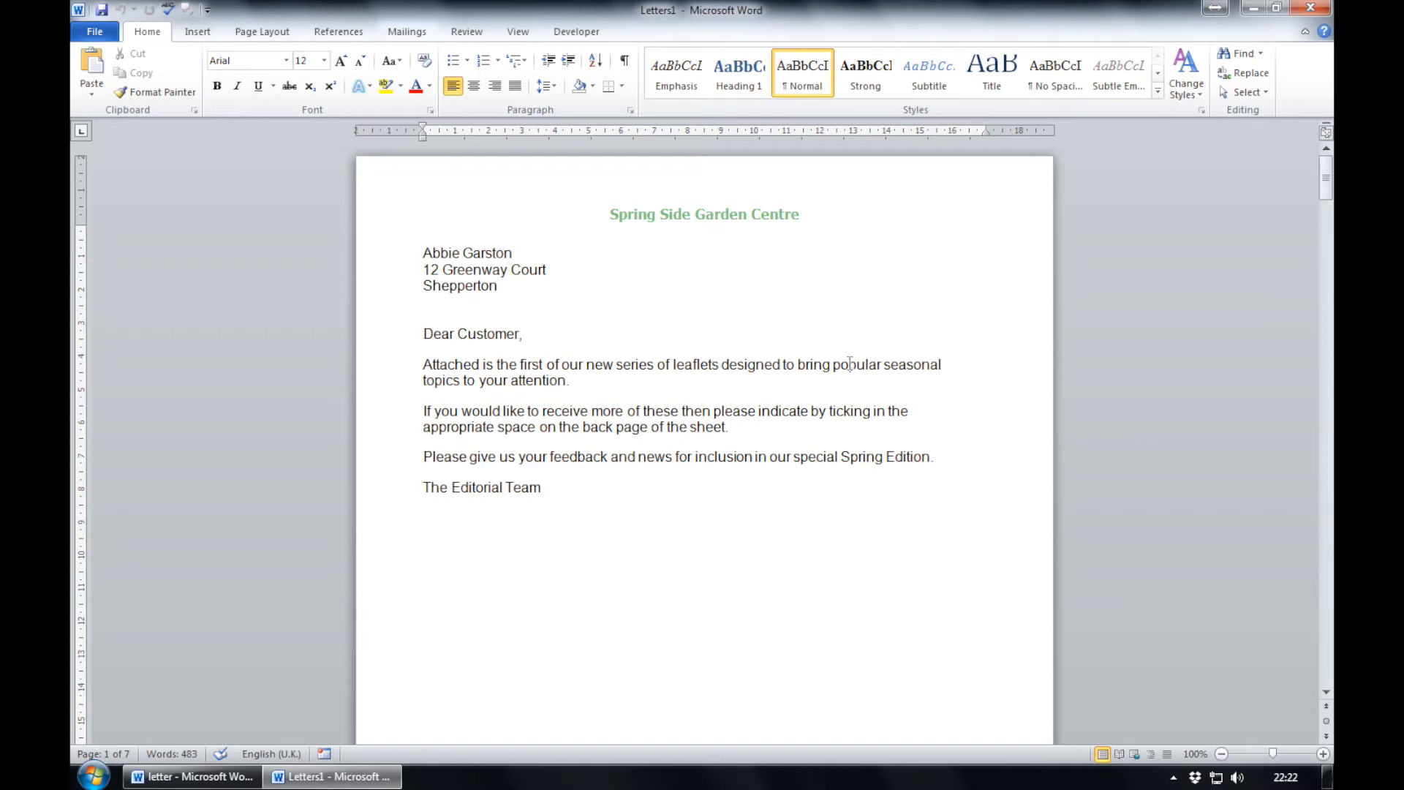
pyautogui.moveTo(1327, 179); pyautogui.dragTo(1317, 554)
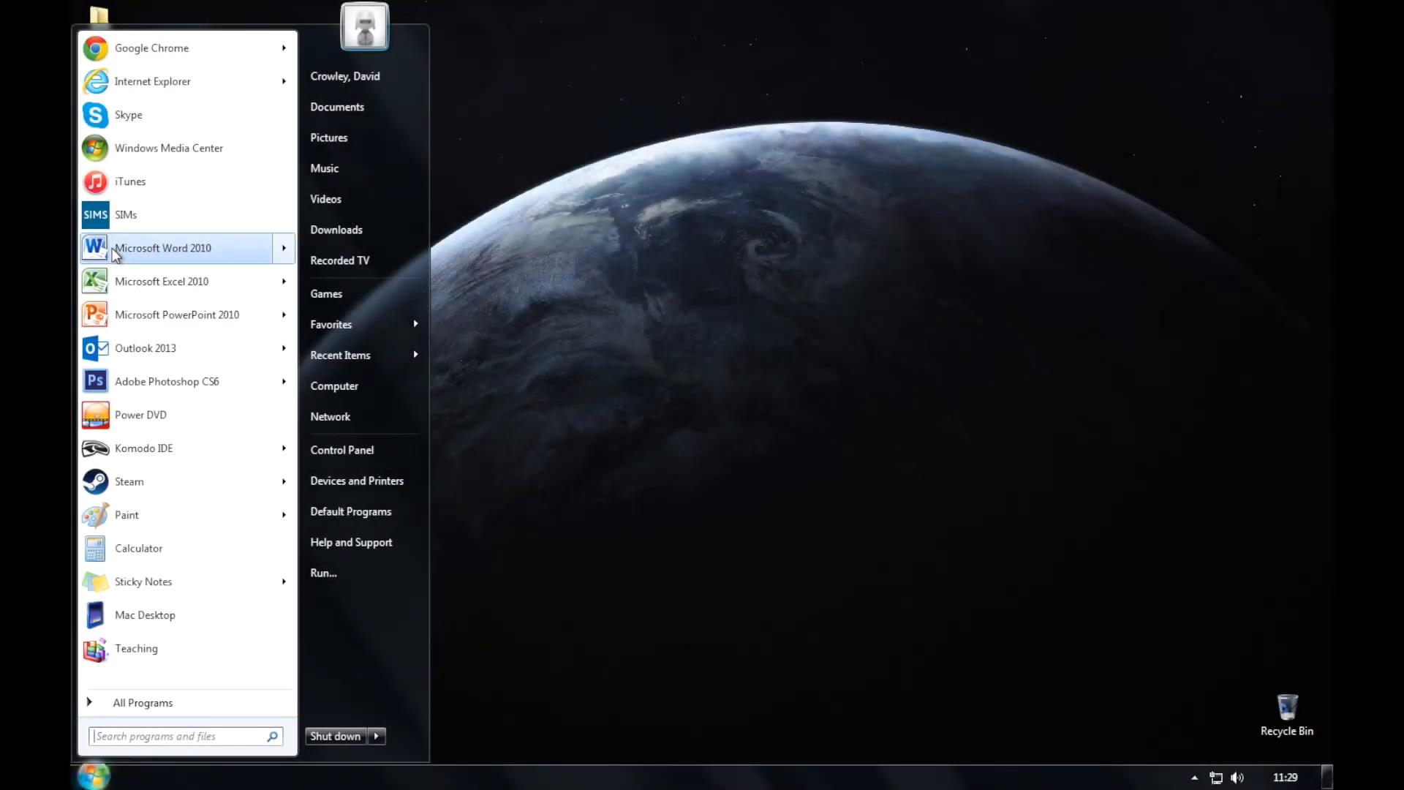
# - Start Microsoft Word 2010 and open the bedding plants document from the Workfiles folder
pyautogui.click(112, 248)
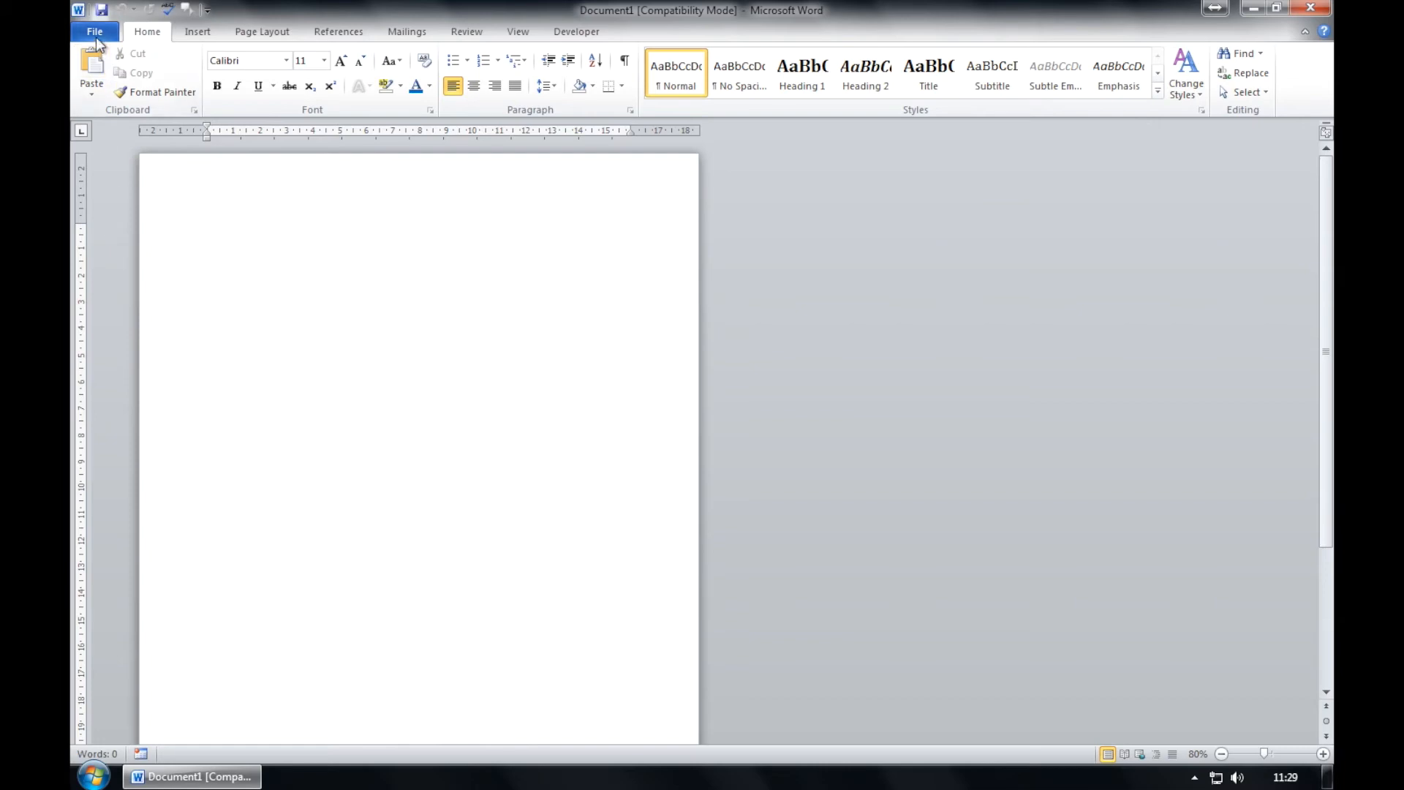
pyautogui.click(95, 35)
pyautogui.click(119, 112)
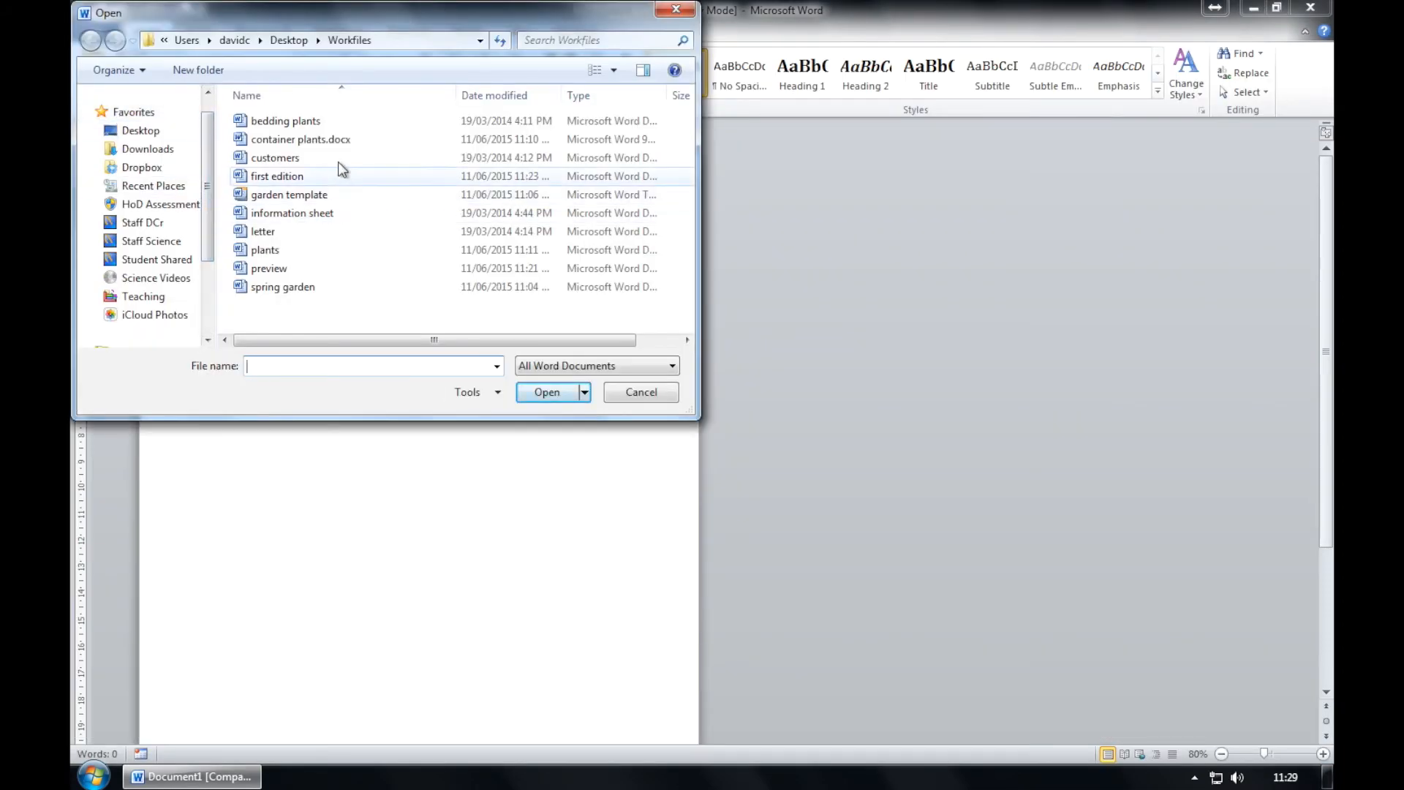
pyautogui.doubleClick(332, 123)
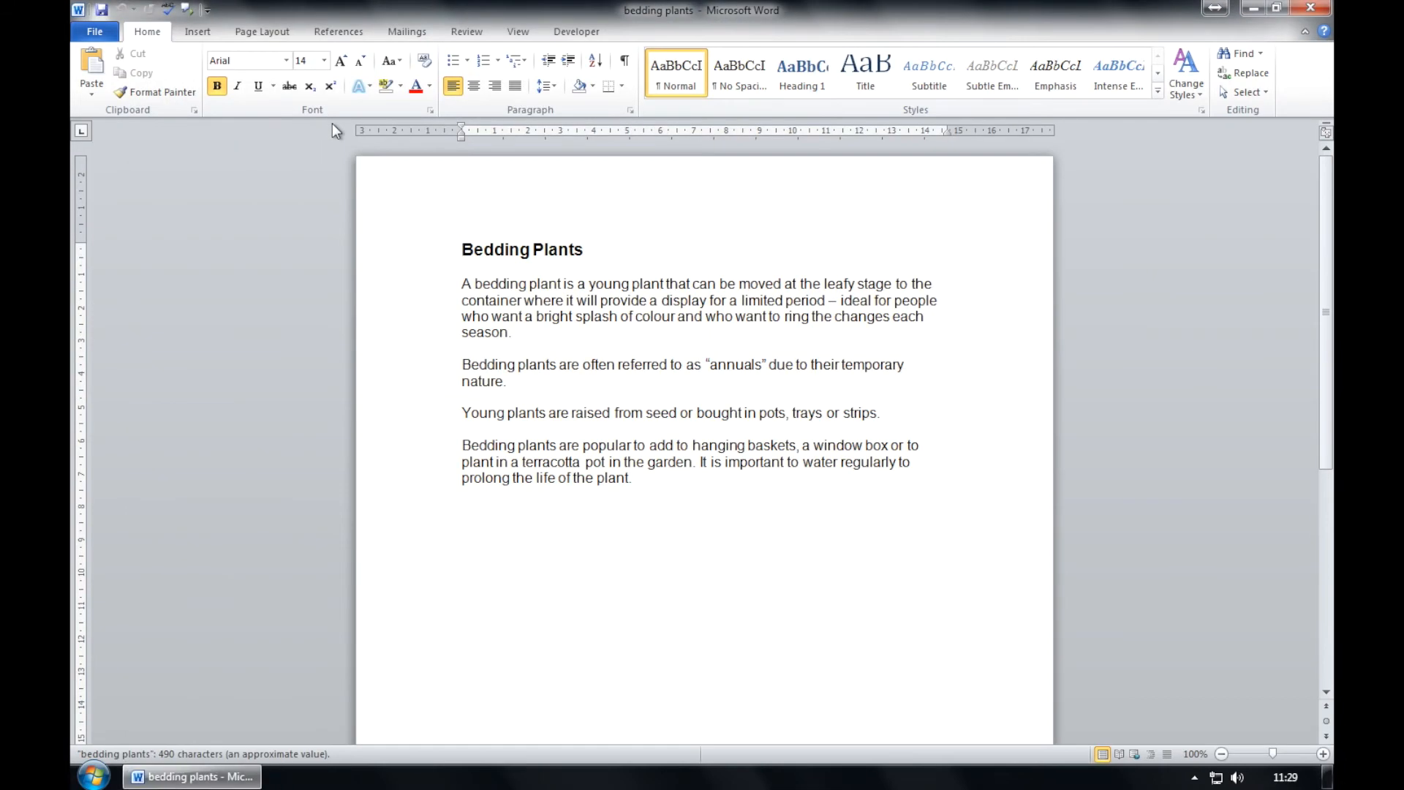
# - Start saving a copy of the bedding plants document in the Workfiles folder with Plain Text as the file type
pyautogui.click(95, 32)
pyautogui.click(105, 85)
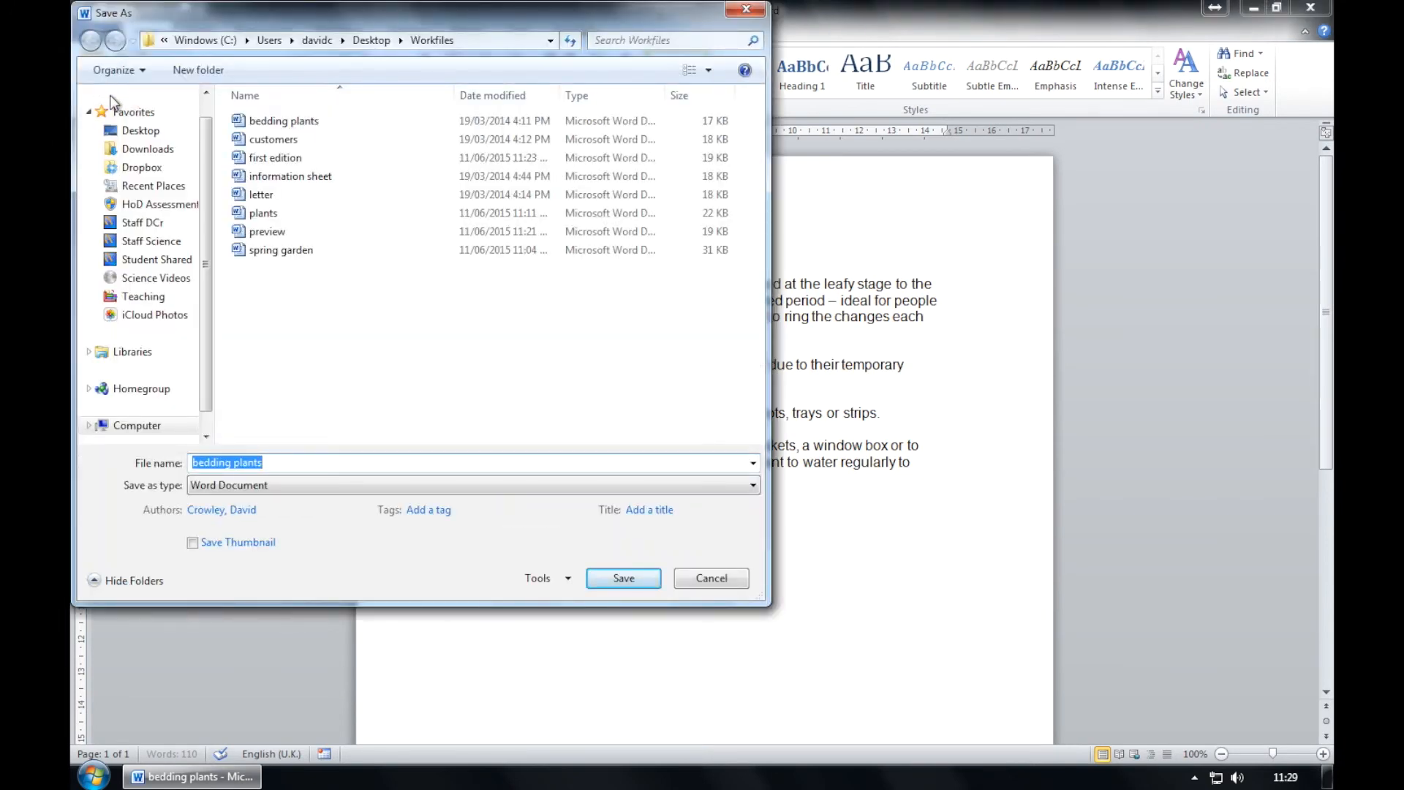
pyautogui.click(263, 486)
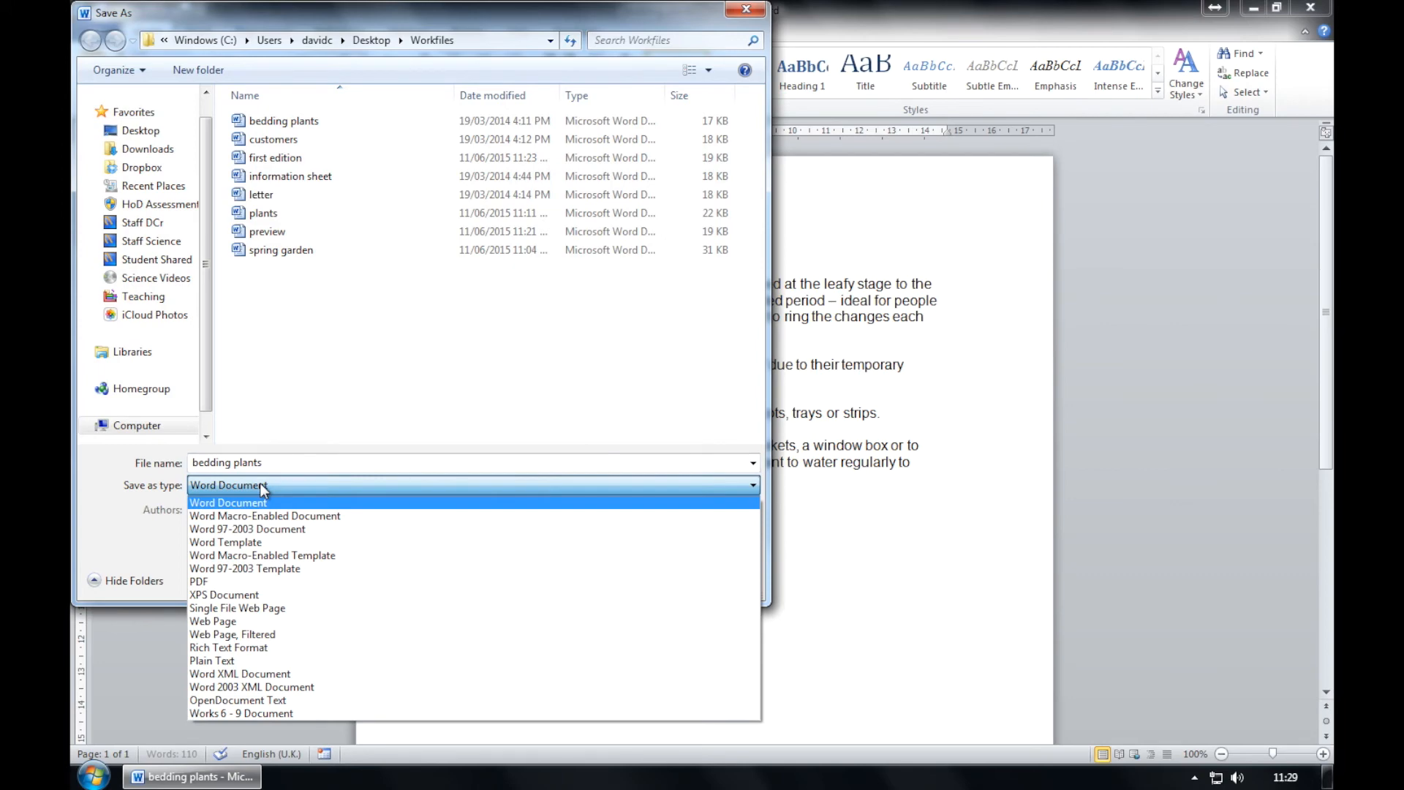
pyautogui.click(223, 662)
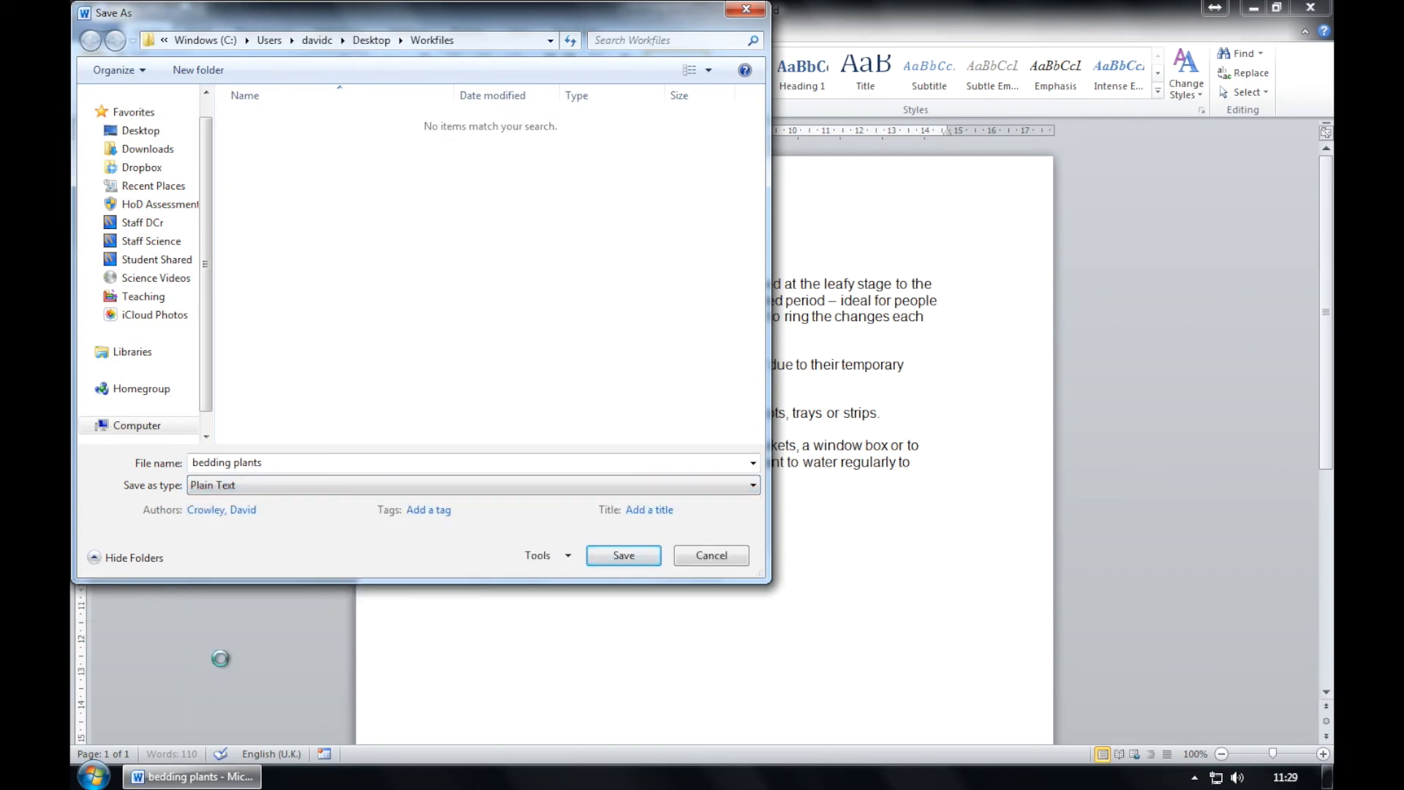
# - Name the plain text copy "bedding" and save it with the Windows (Default) text encoding
pyautogui.click(276, 459)
pyautogui.click(275, 459)
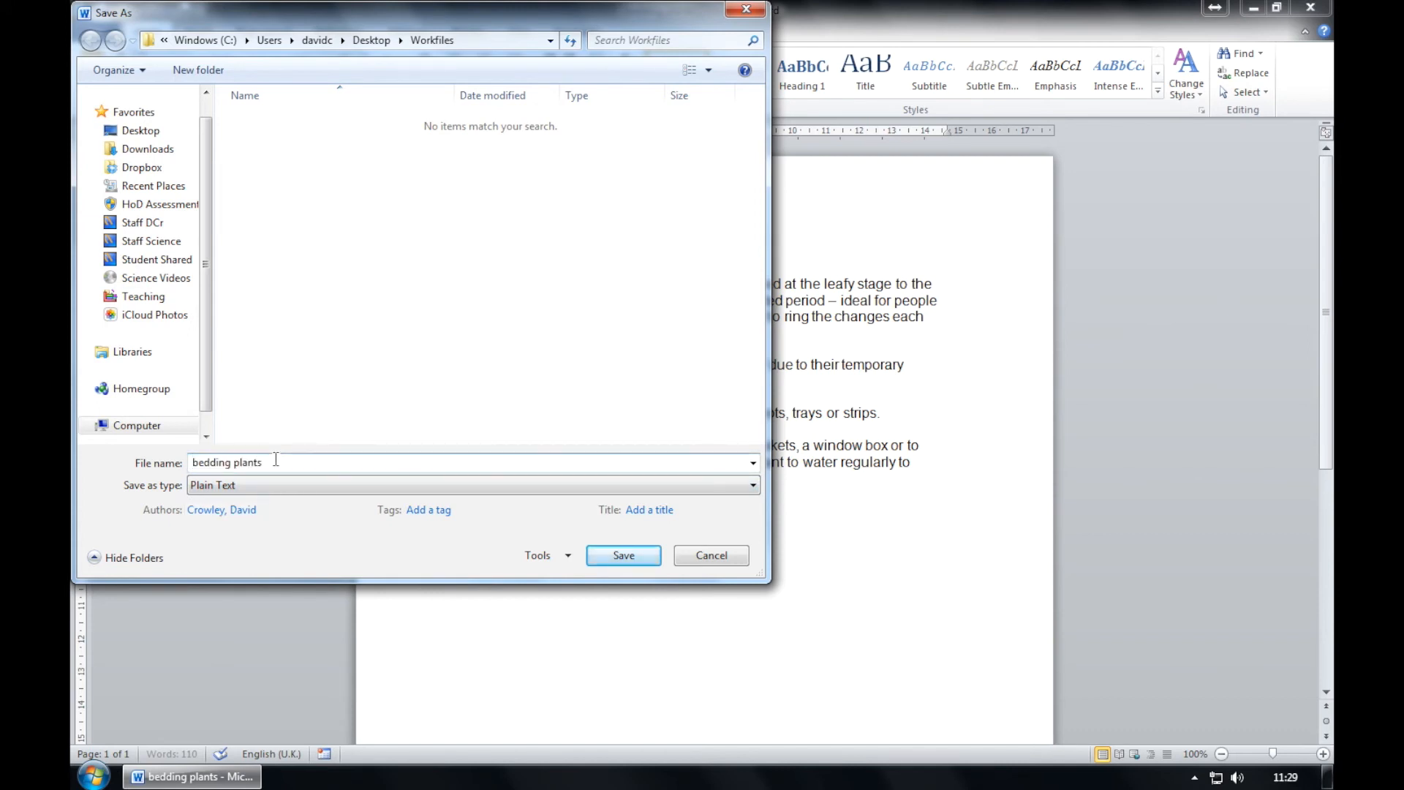
pyautogui.press('BackSpace')
pyautogui.press('BackSpace')
pyautogui.press('BackSpace')
pyautogui.press('BackSpace')
pyautogui.press('BackSpace')
pyautogui.press('BackSpace')
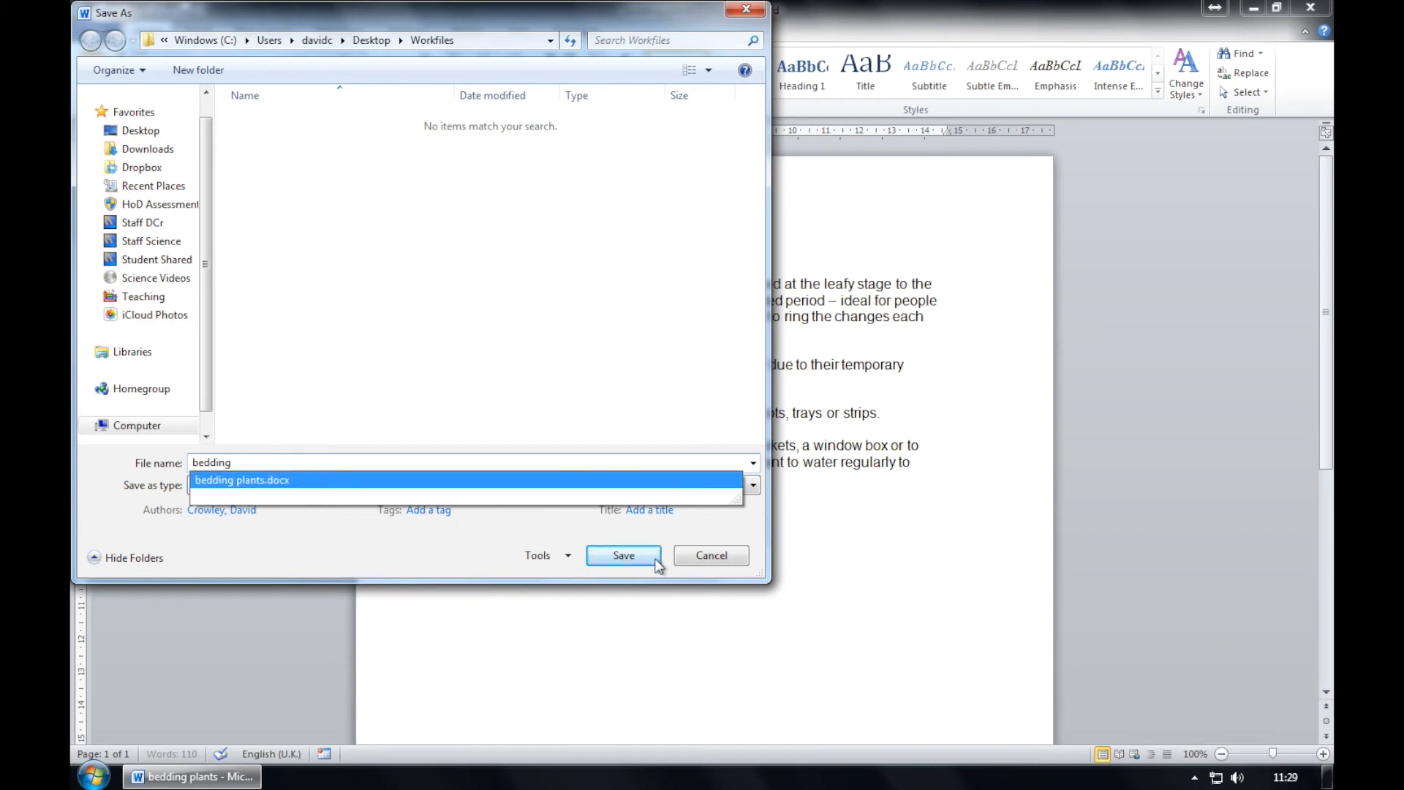
pyautogui.moveTo(270, 460); pyautogui.dragTo(192, 459)
pyautogui.press('BackSpace')
pyautogui.write('bedding')
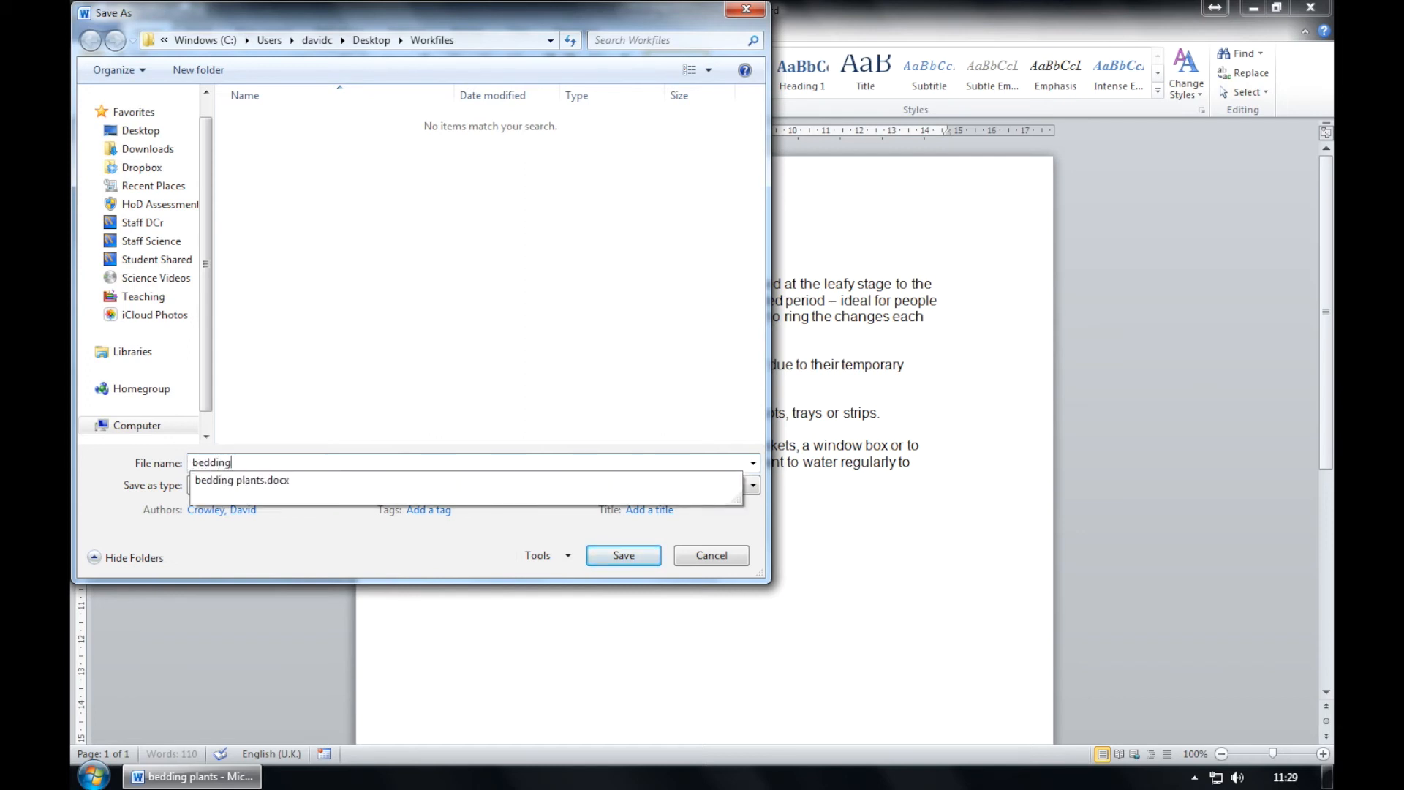
pyautogui.click(634, 561)
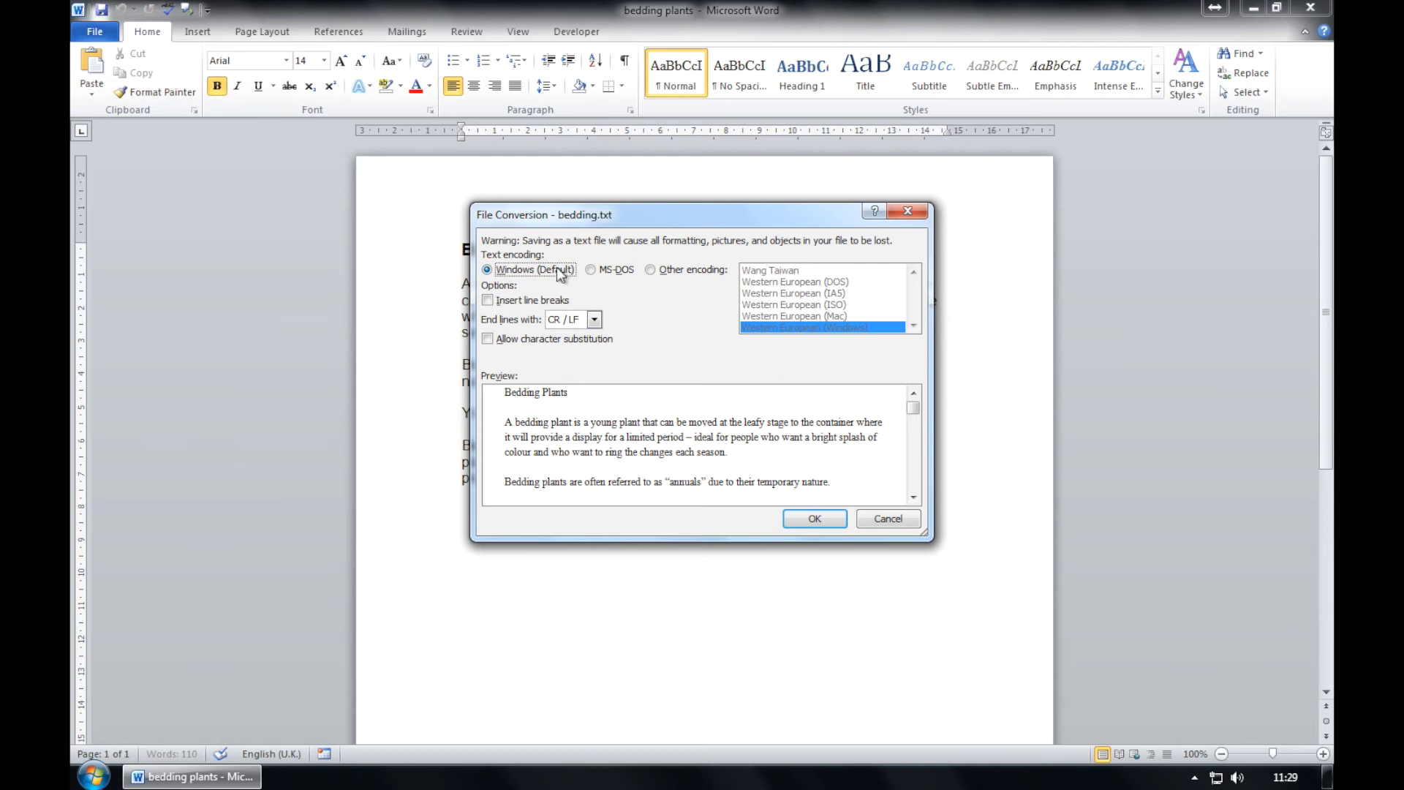
pyautogui.click(814, 520)
# - Create a new document from the Adjacency Letter sample template
pyautogui.click(94, 30)
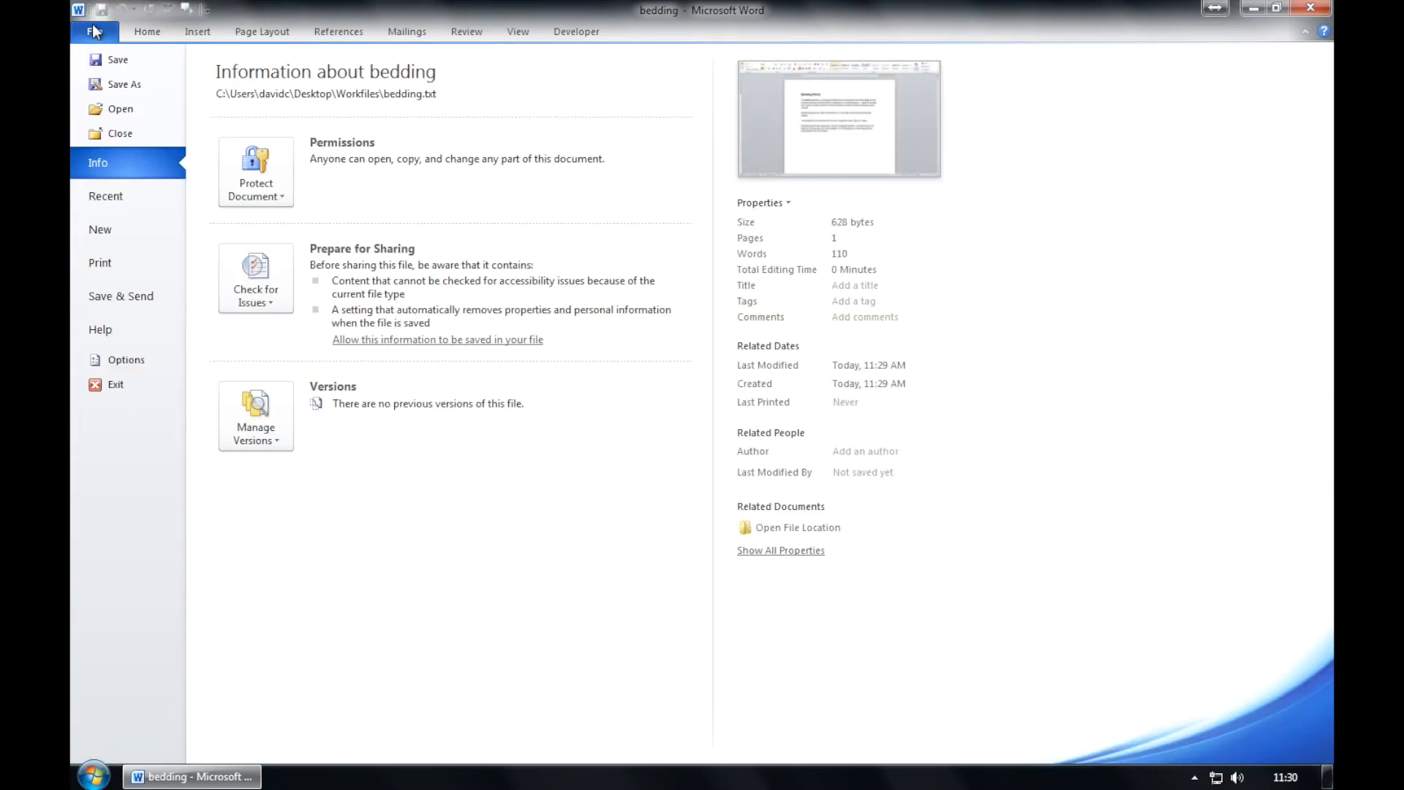
pyautogui.click(123, 228)
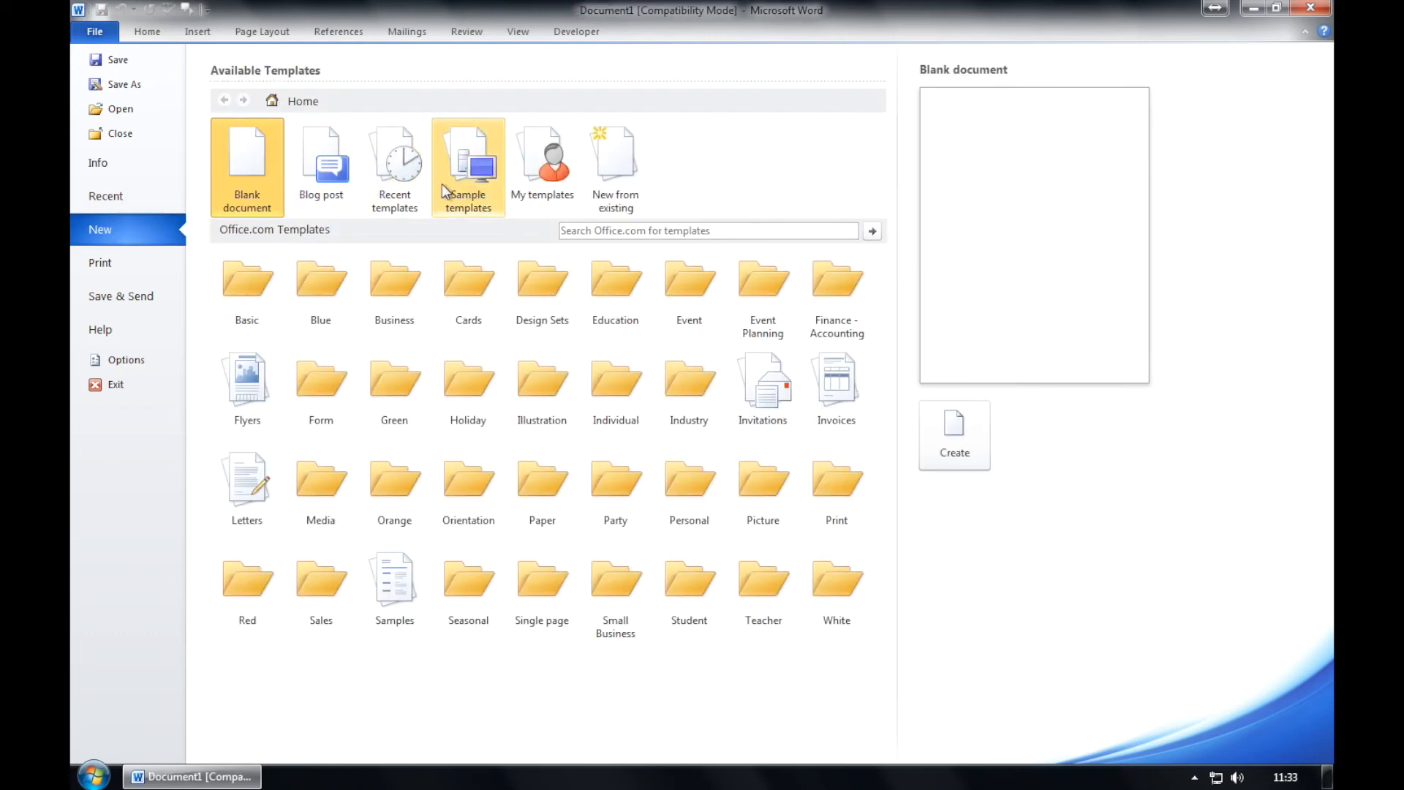
pyautogui.click(471, 192)
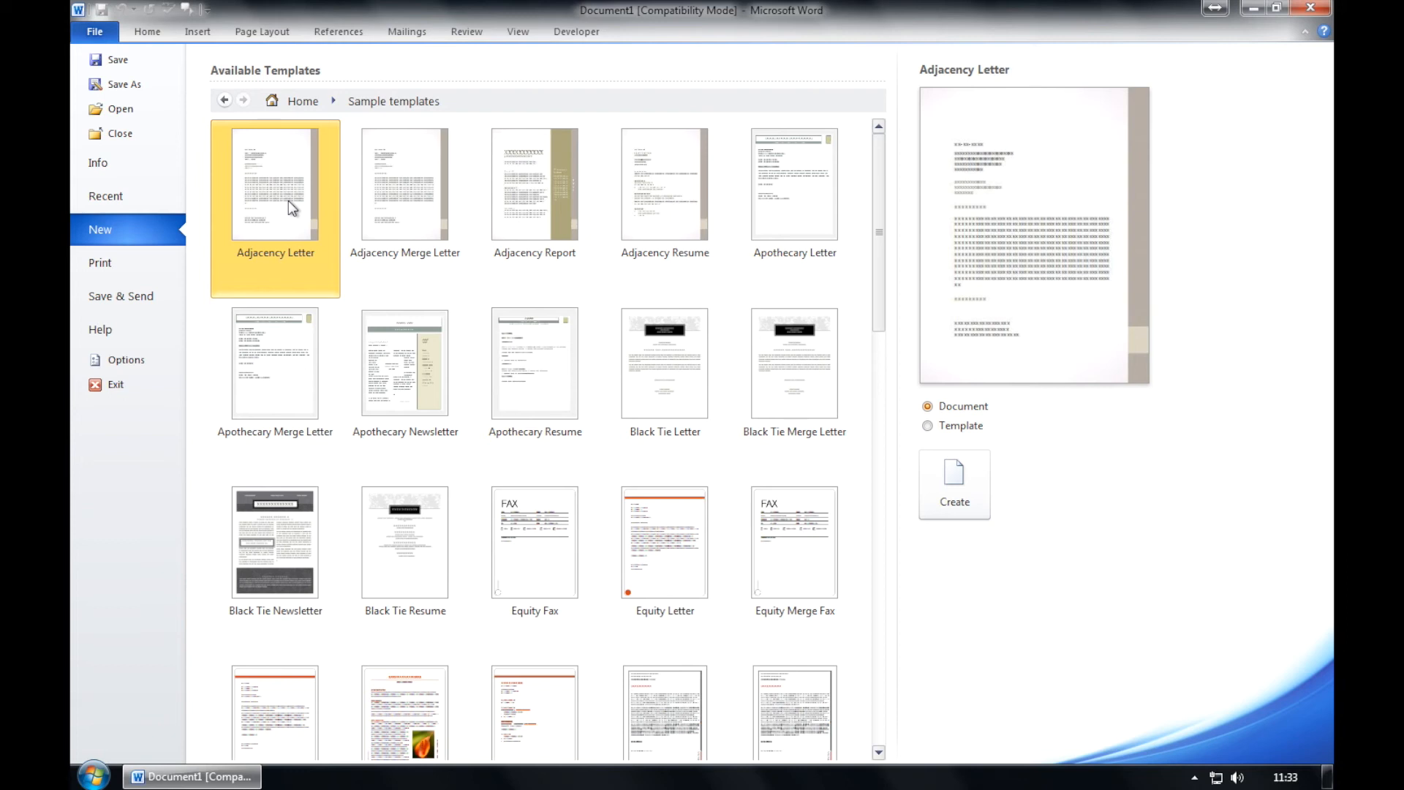
pyautogui.click(972, 471)
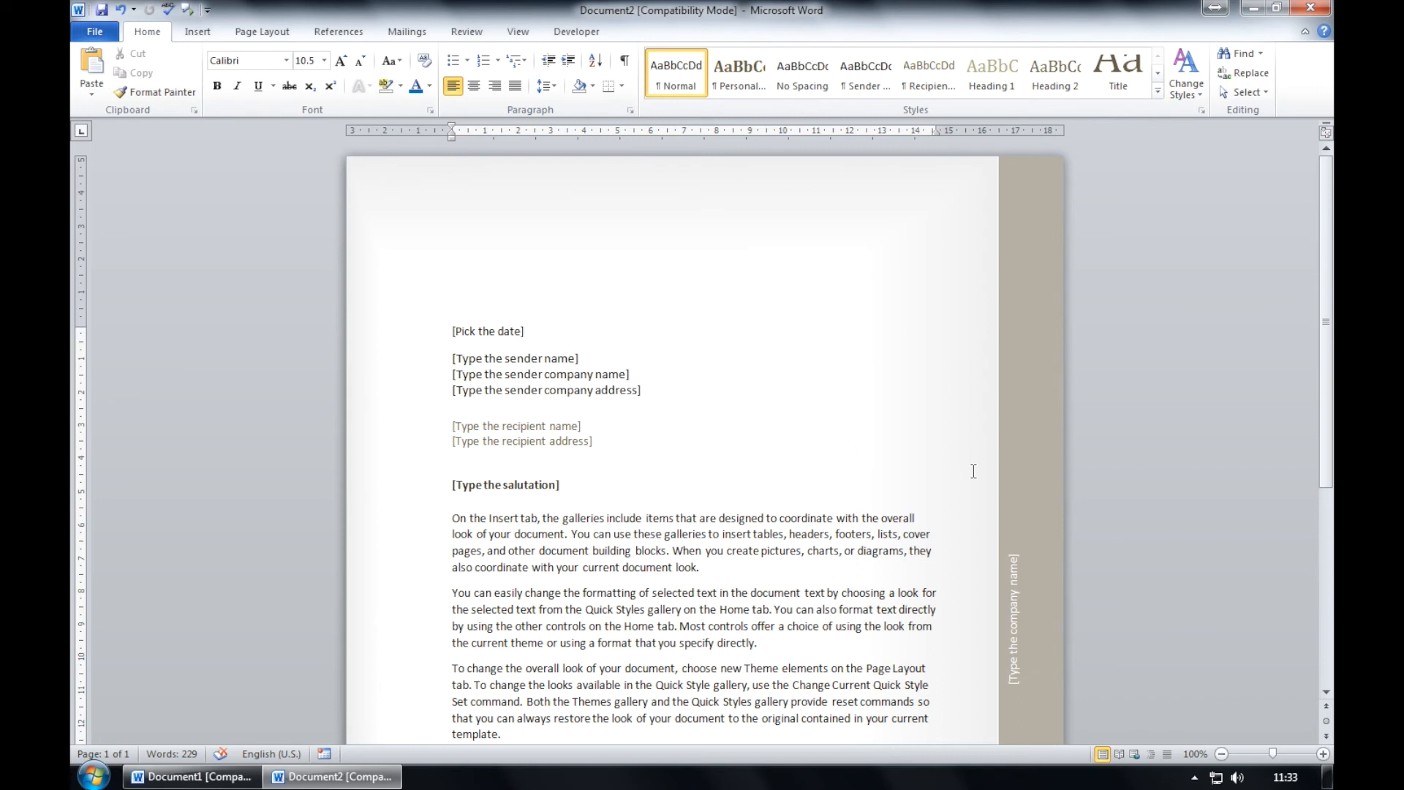
# - Save the new letter in the Workfiles folder under the name "adjacency letter.docx"
pyautogui.click(112, 34)
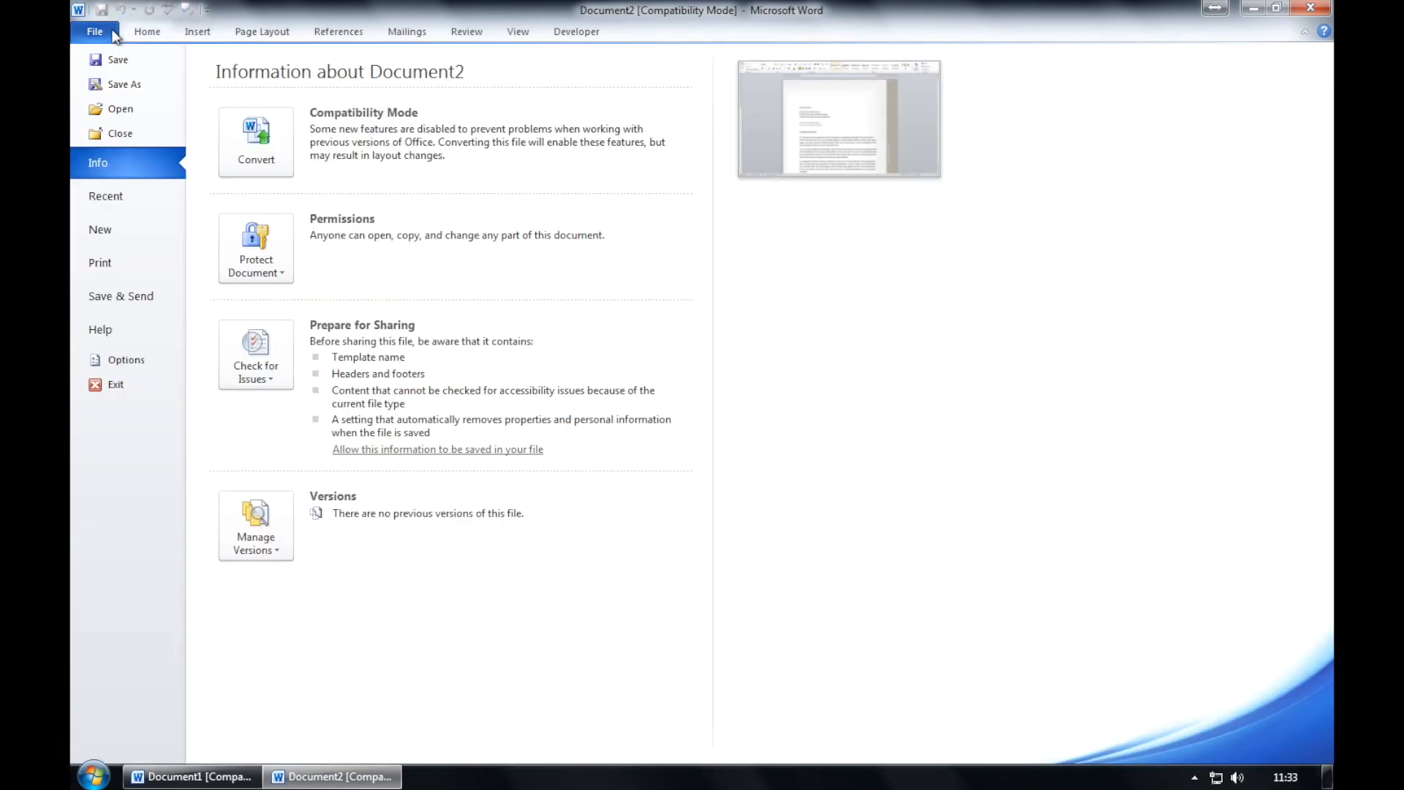
pyautogui.click(117, 83)
pyautogui.write('ad')
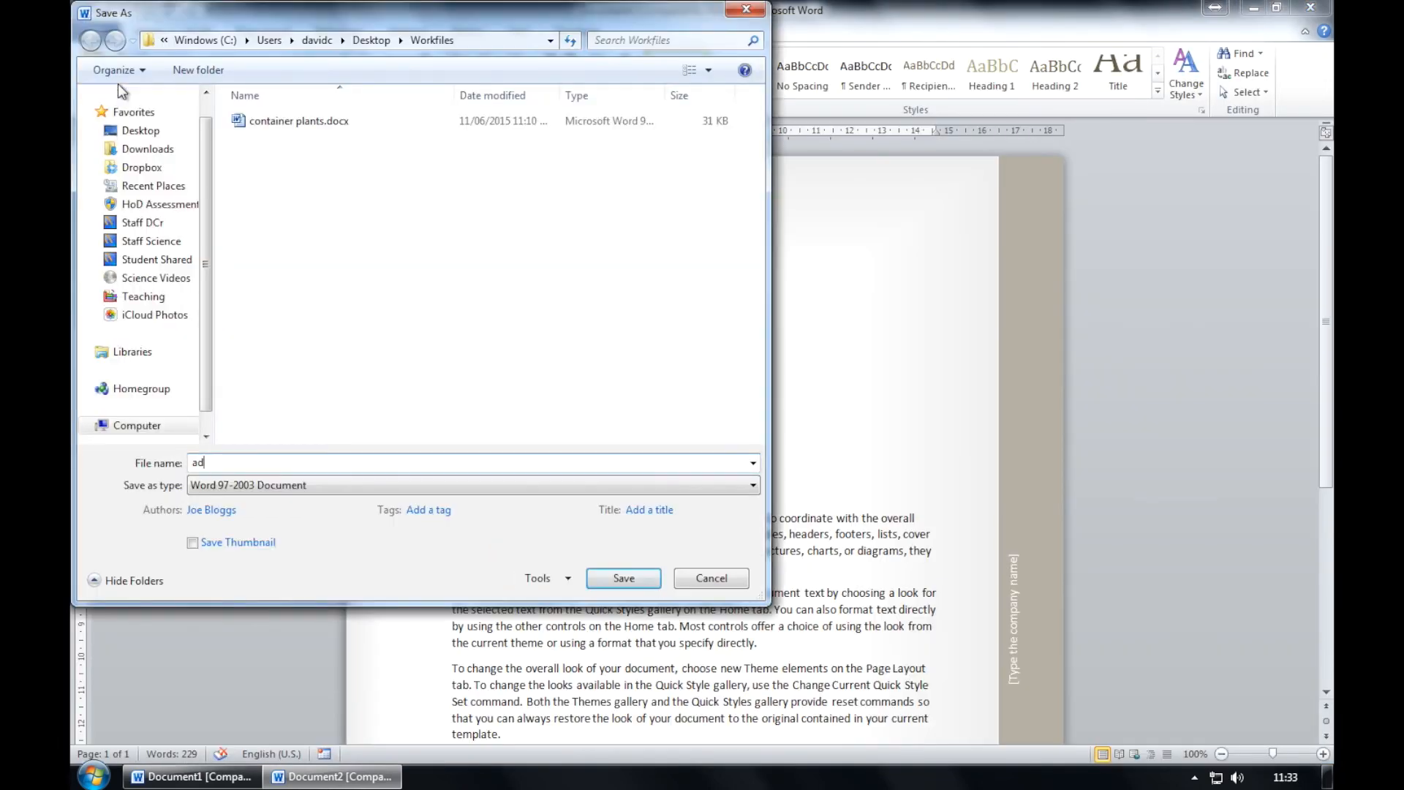
pyautogui.write('jacency letter.docx')
pyautogui.click(623, 578)
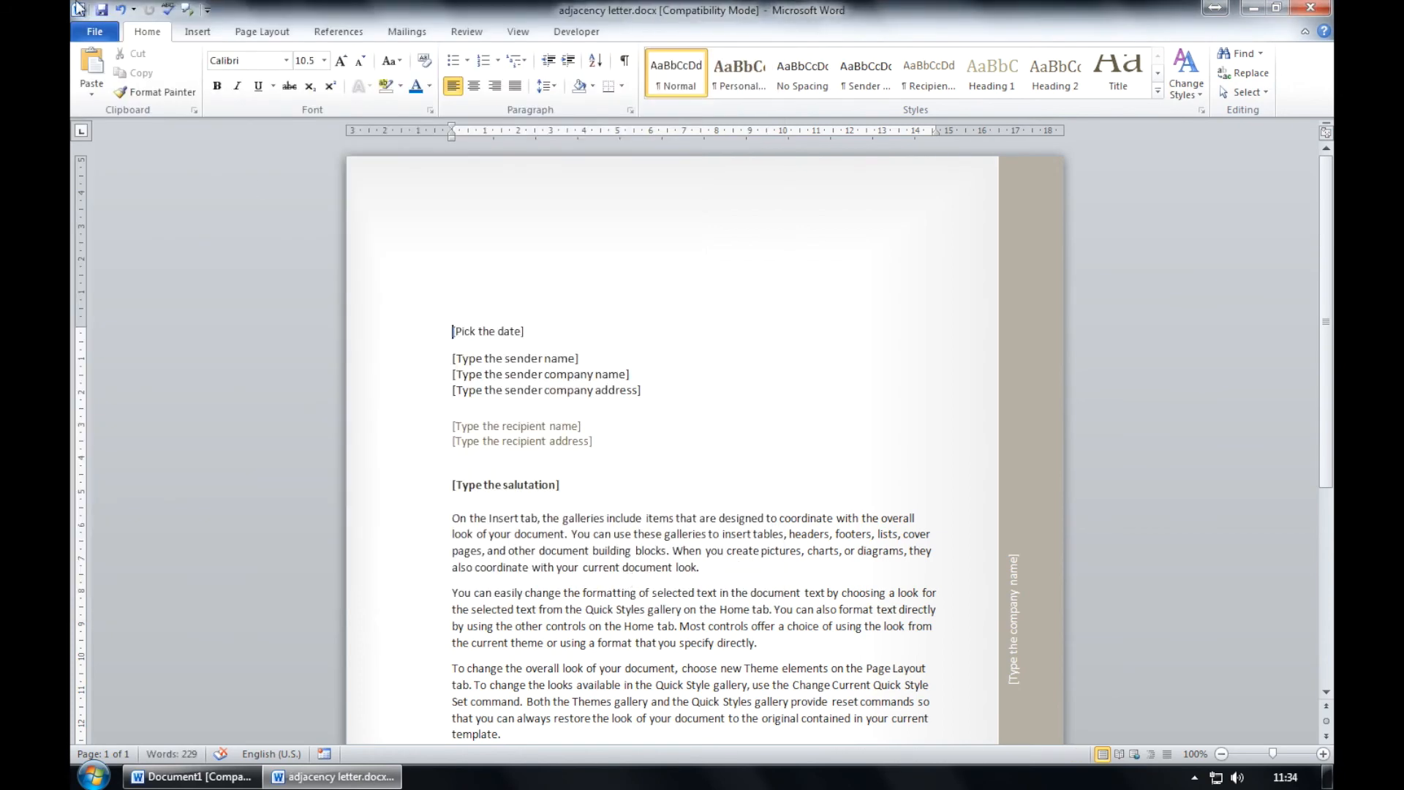
# - Save a copy of the letter in Rich Text Format under the name "adjacency letter RT"
pyautogui.click(94, 32)
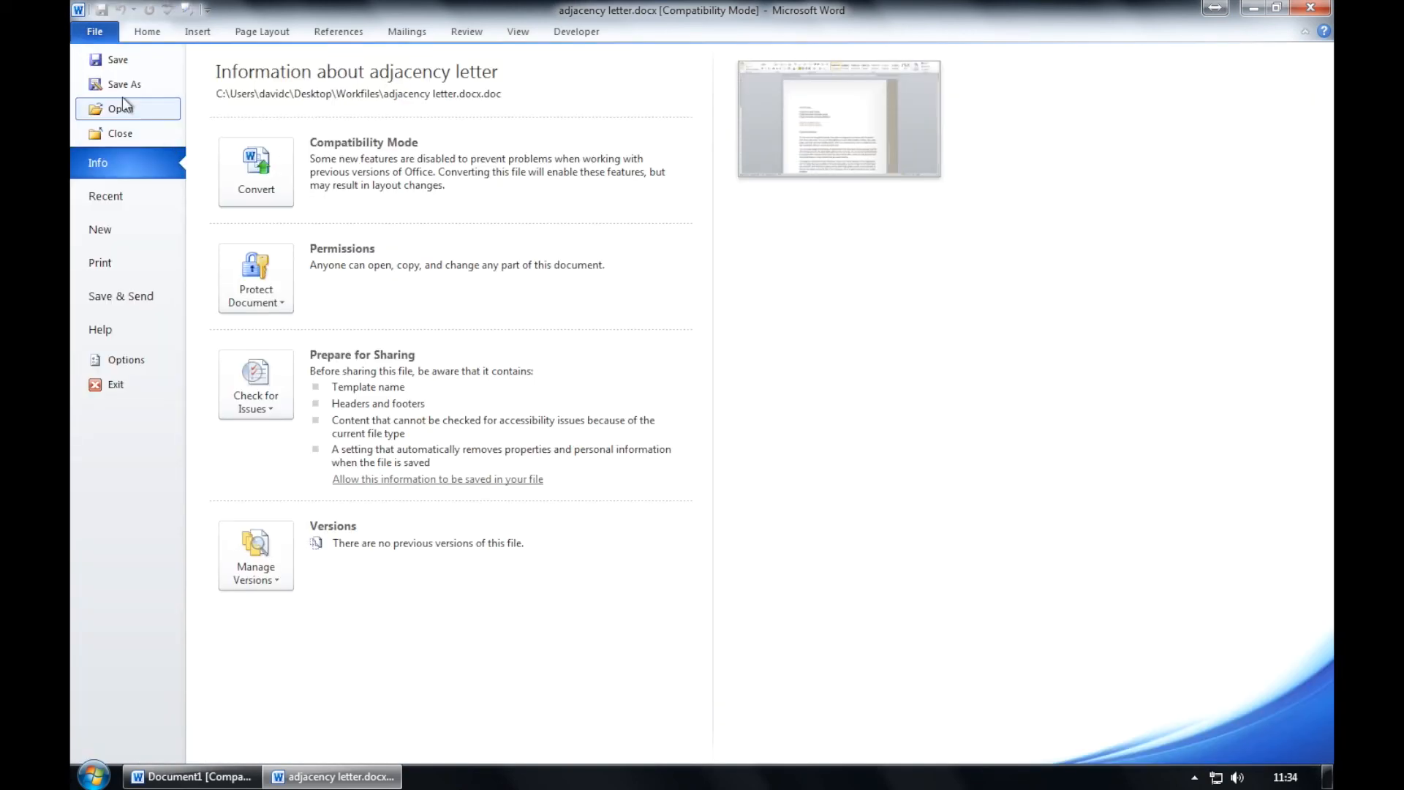
pyautogui.click(121, 85)
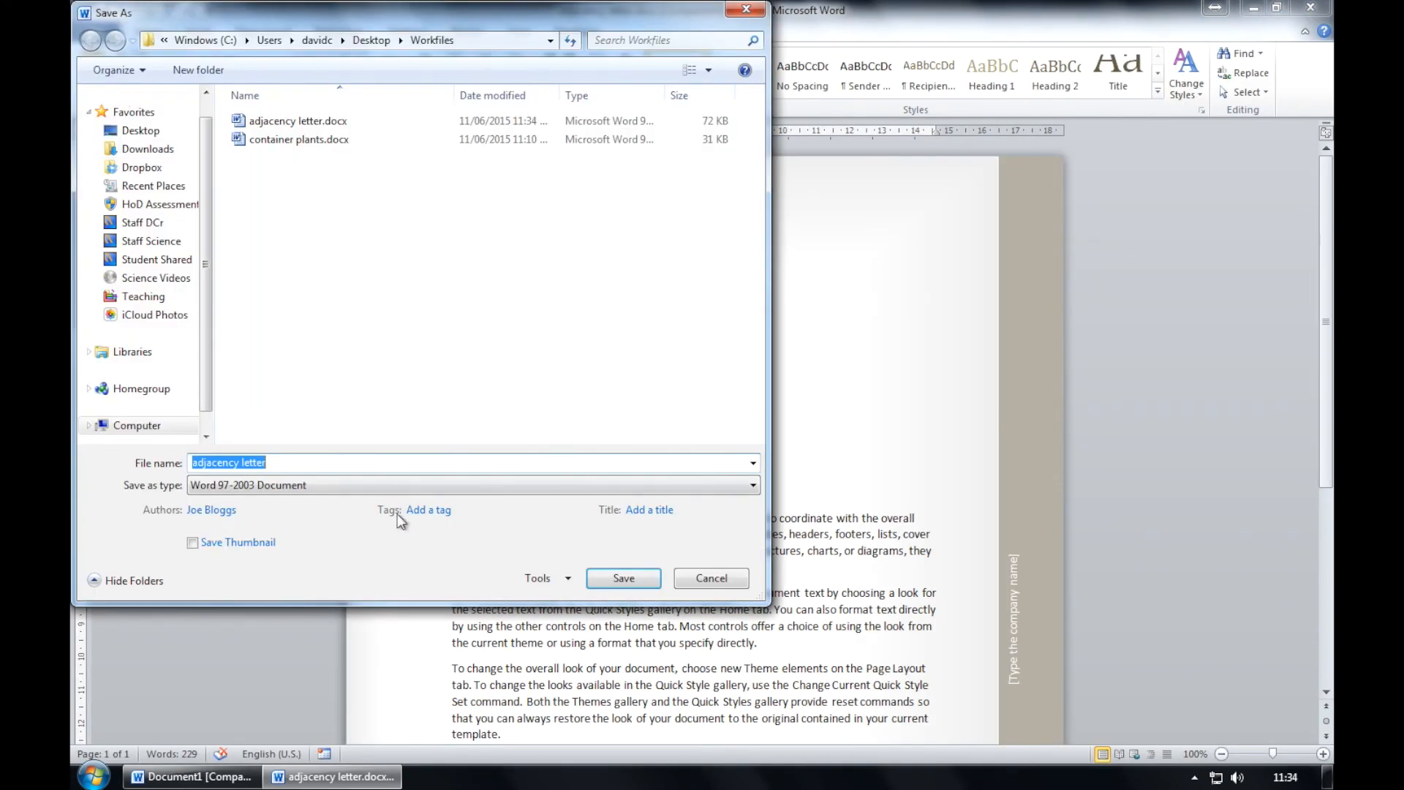
pyautogui.click(299, 466)
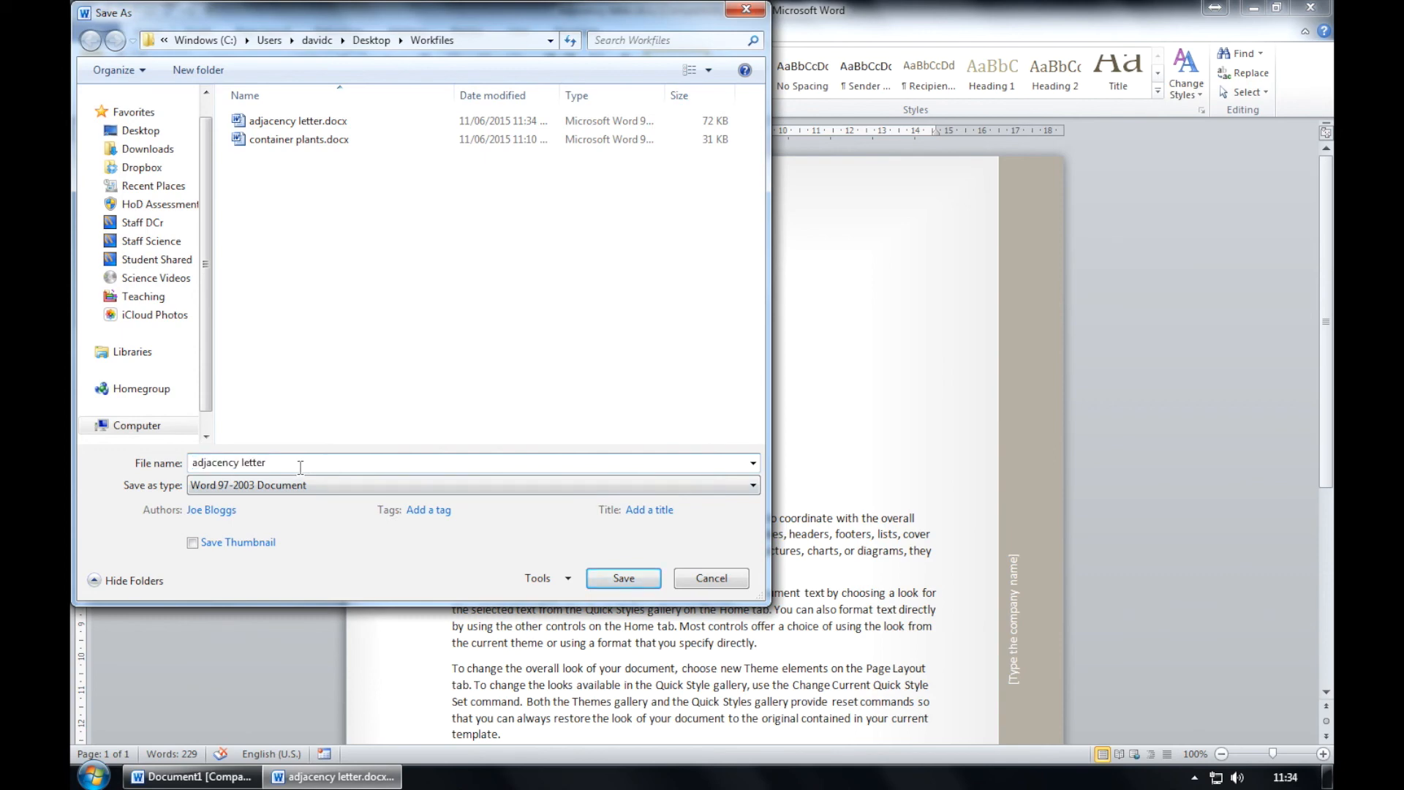
pyautogui.write('RT')
pyautogui.click(415, 487)
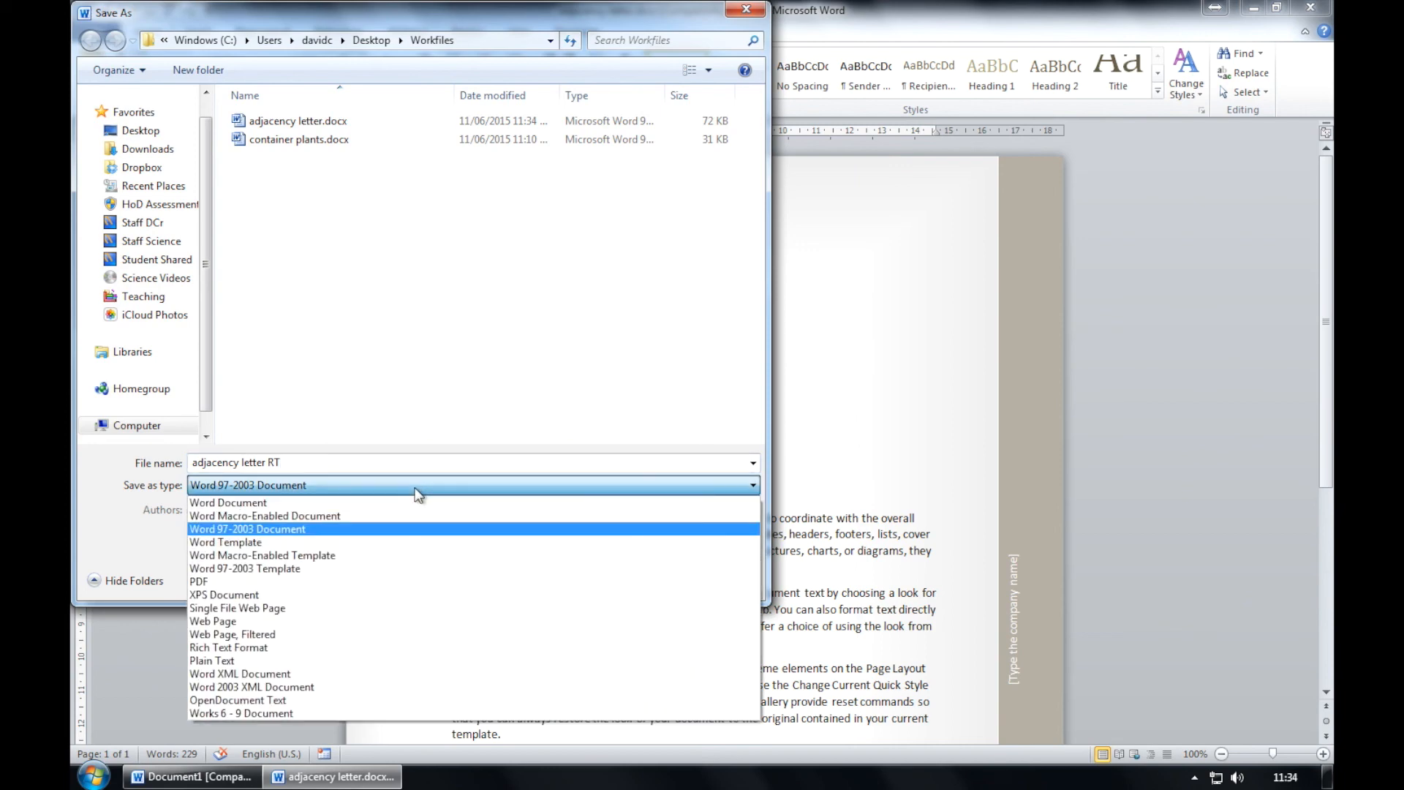
pyautogui.click(332, 648)
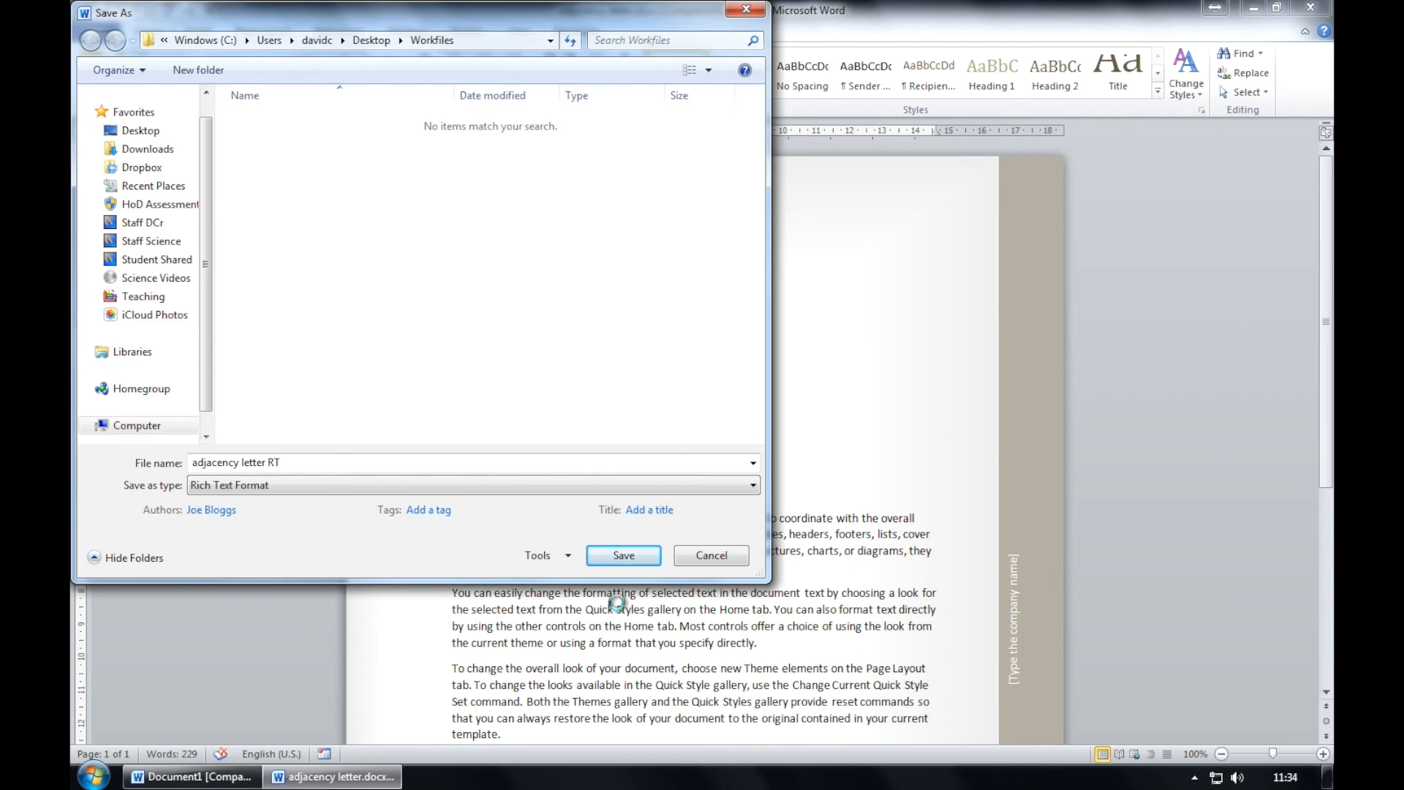
pyautogui.click(625, 557)
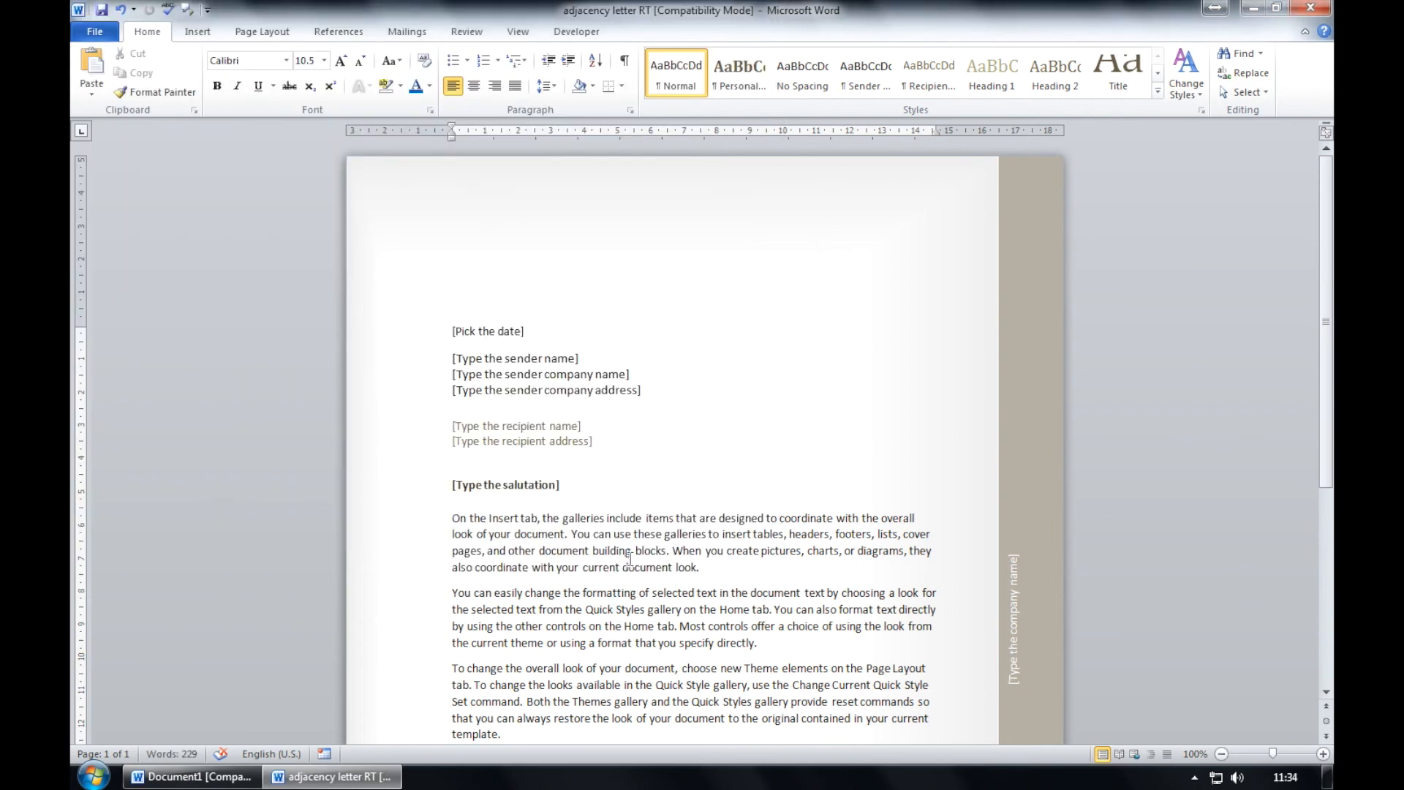
# - Create a new blank document
pyautogui.click(94, 31)
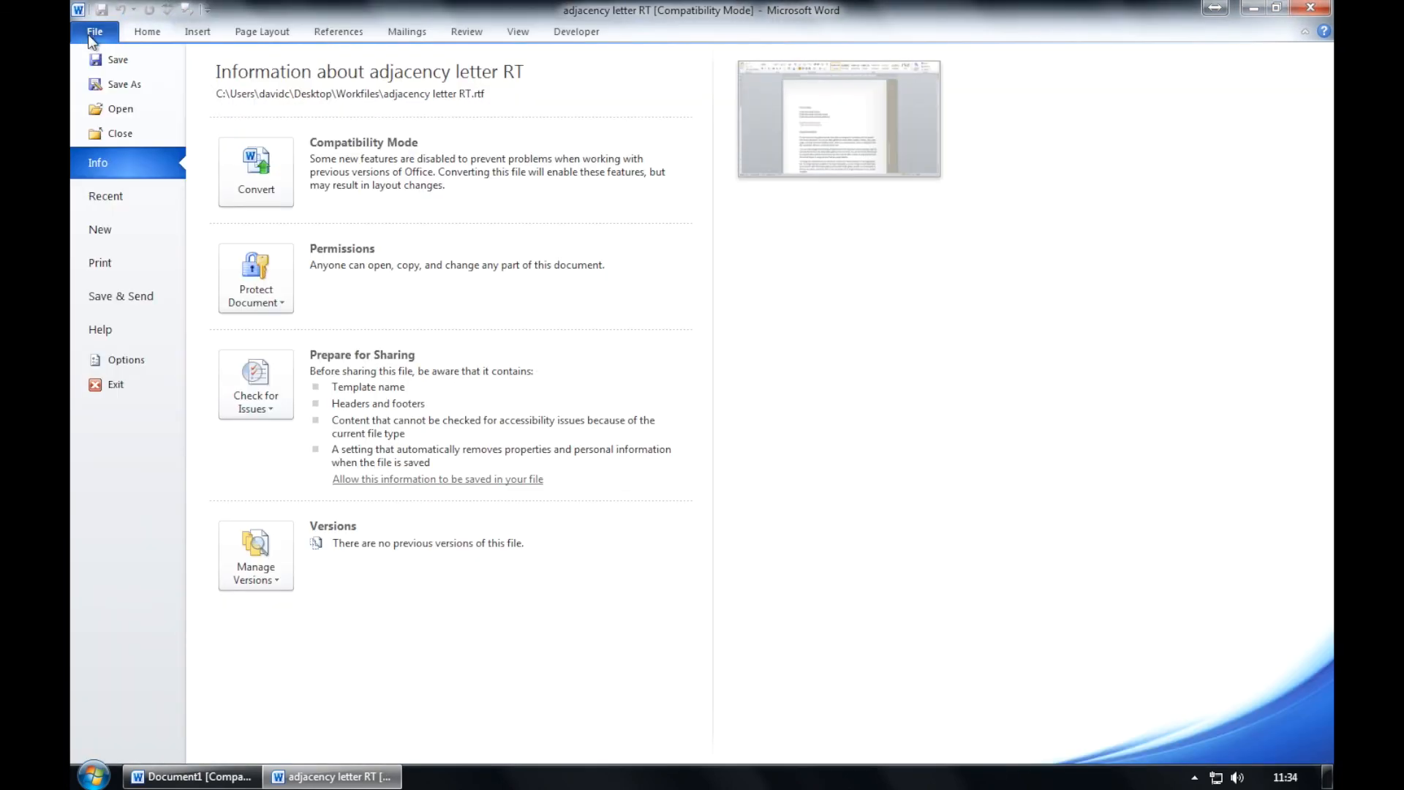
pyautogui.click(98, 231)
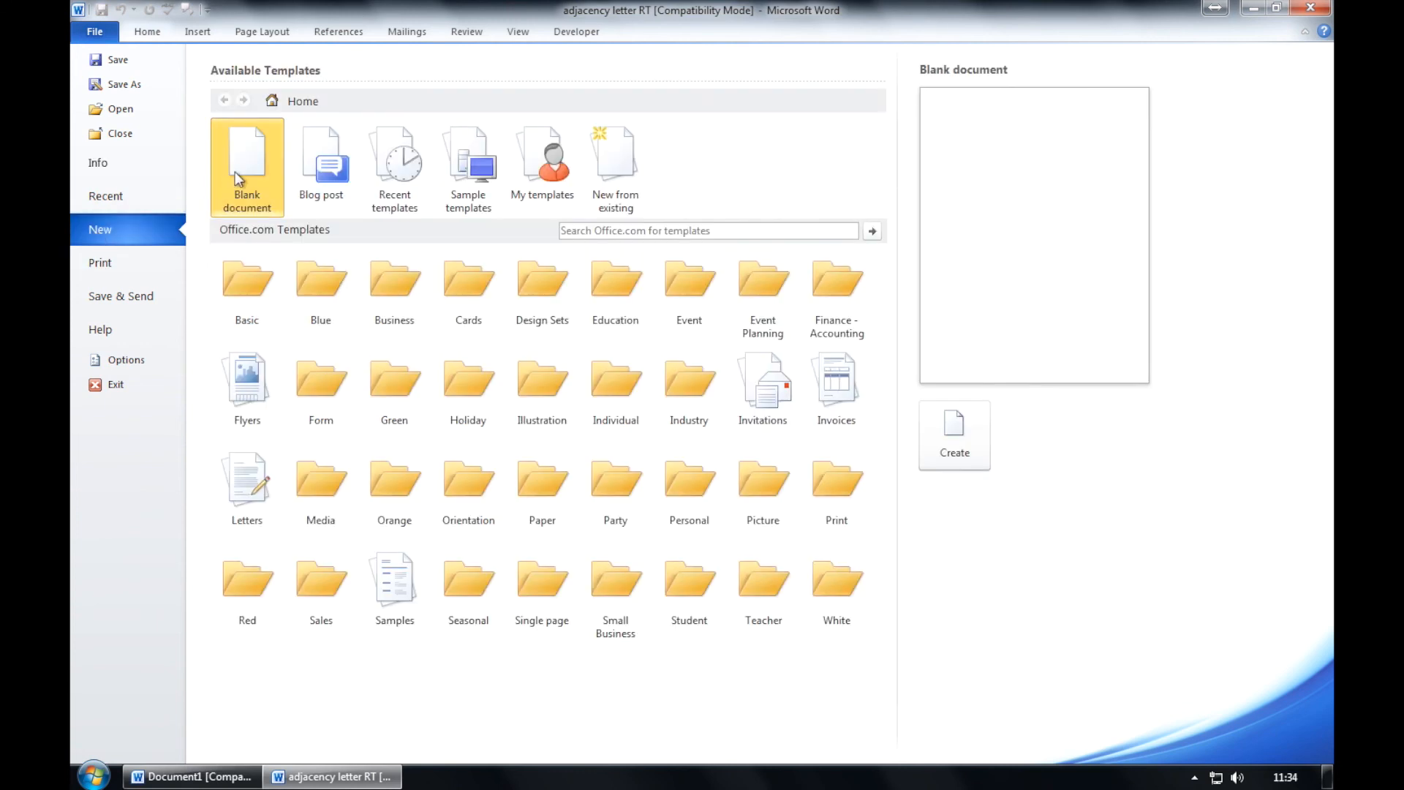
pyautogui.click(955, 437)
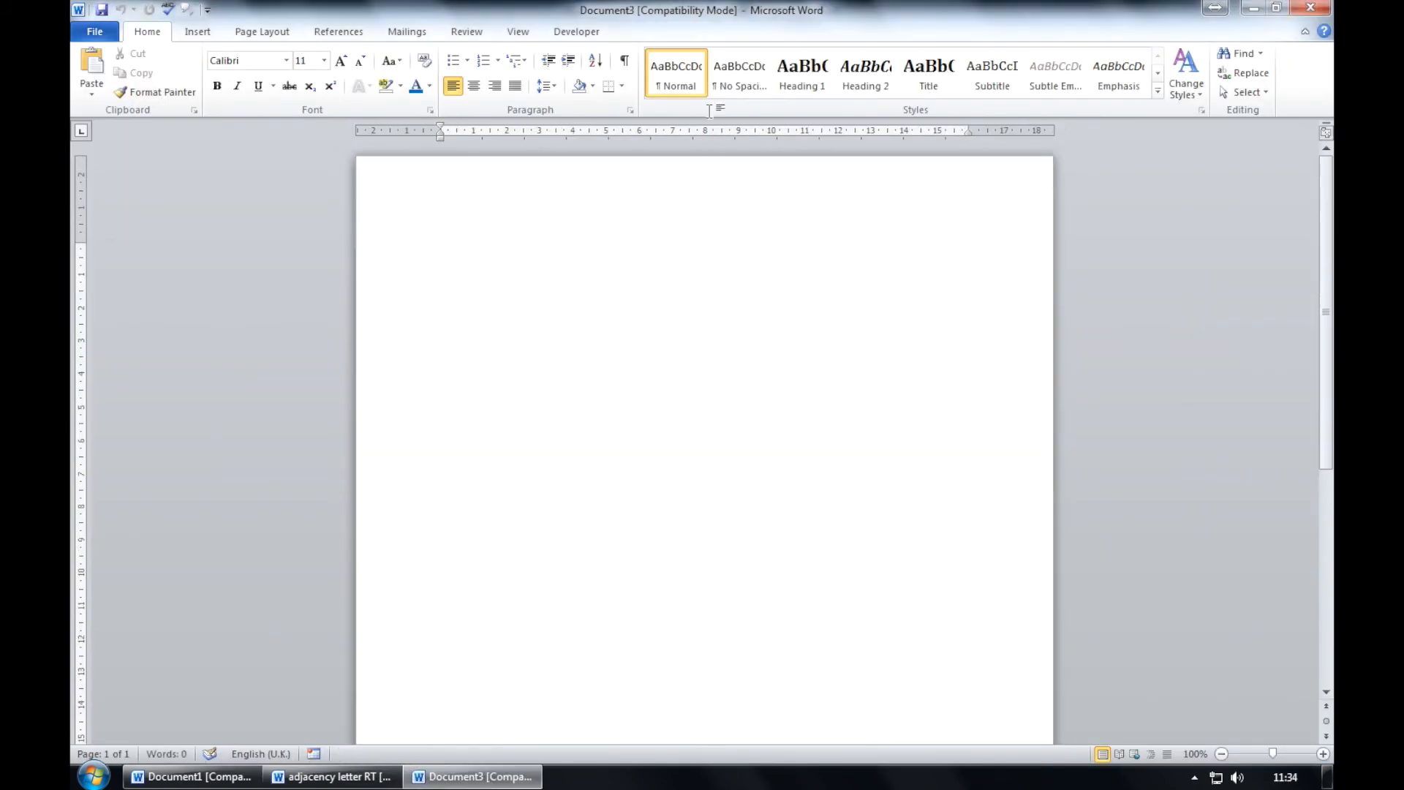
# - Set the blank document's page orientation to Landscape and its paper size to A3
pyautogui.click(272, 34)
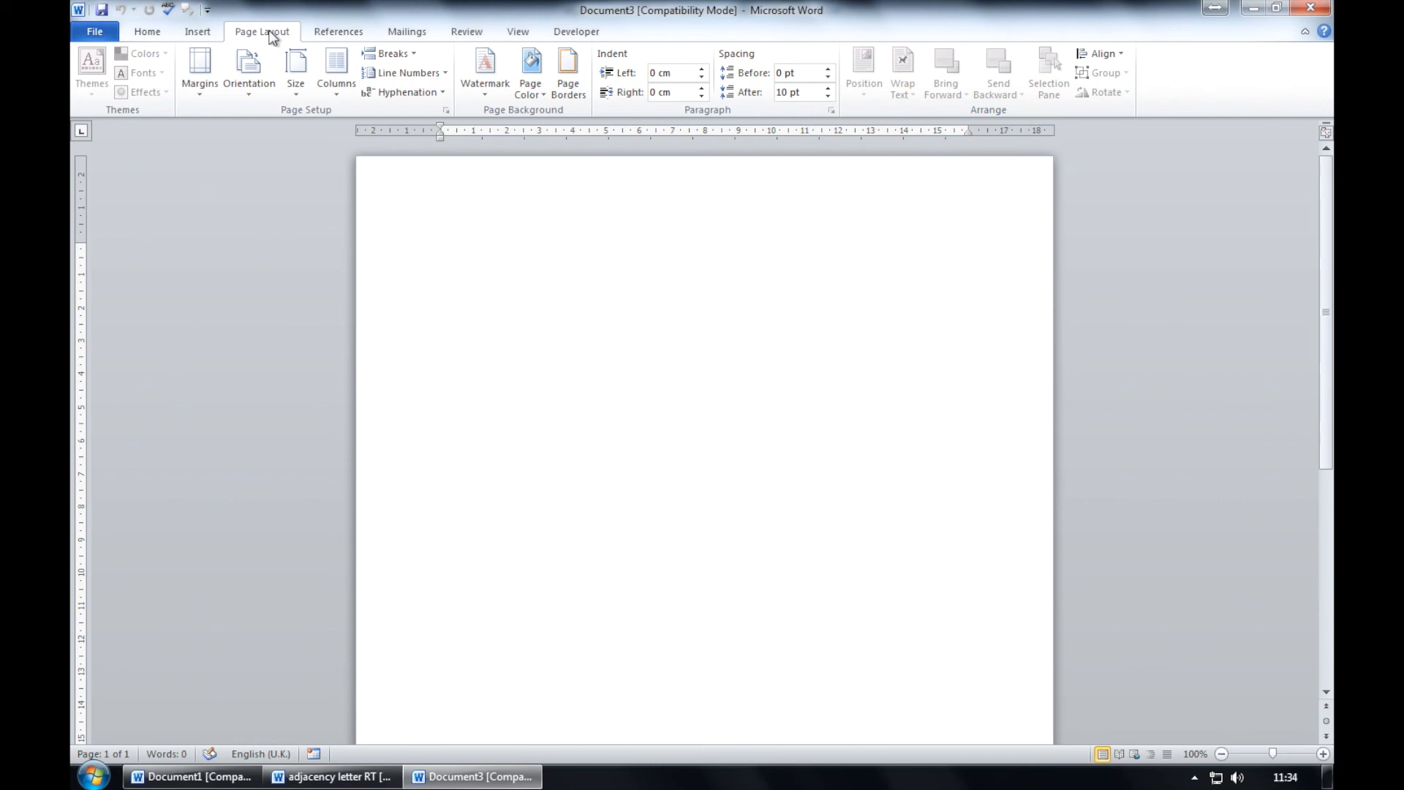
pyautogui.click(246, 83)
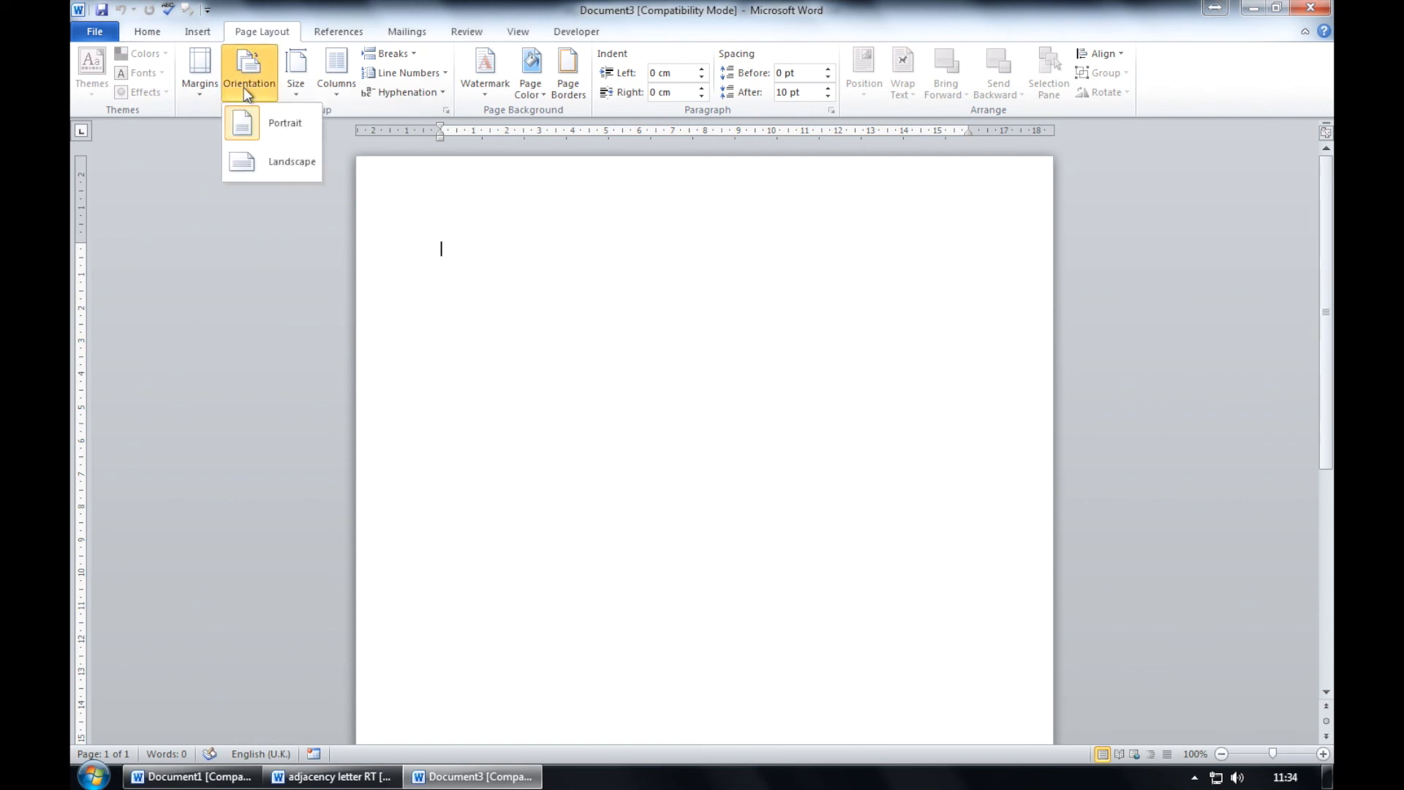
pyautogui.click(258, 160)
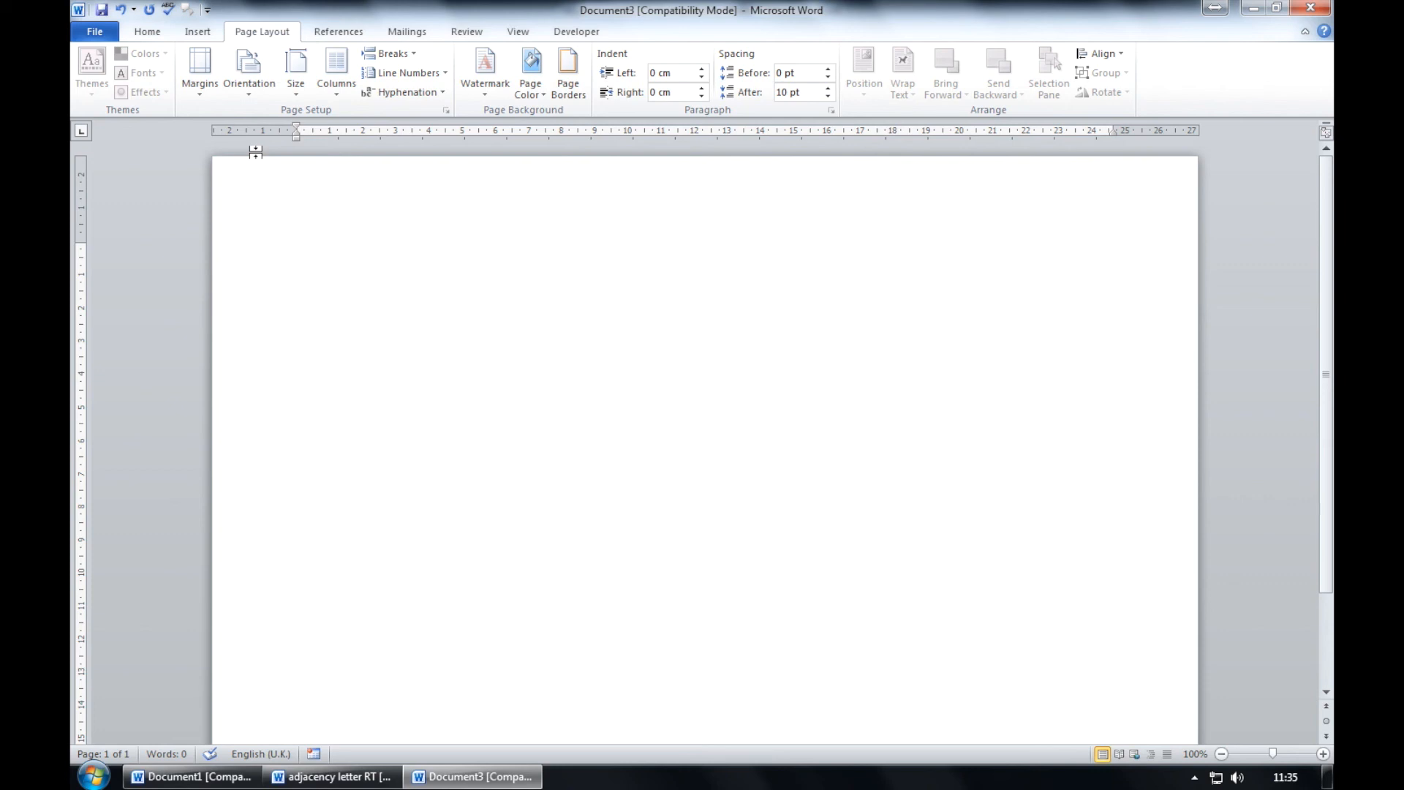
pyautogui.click(294, 89)
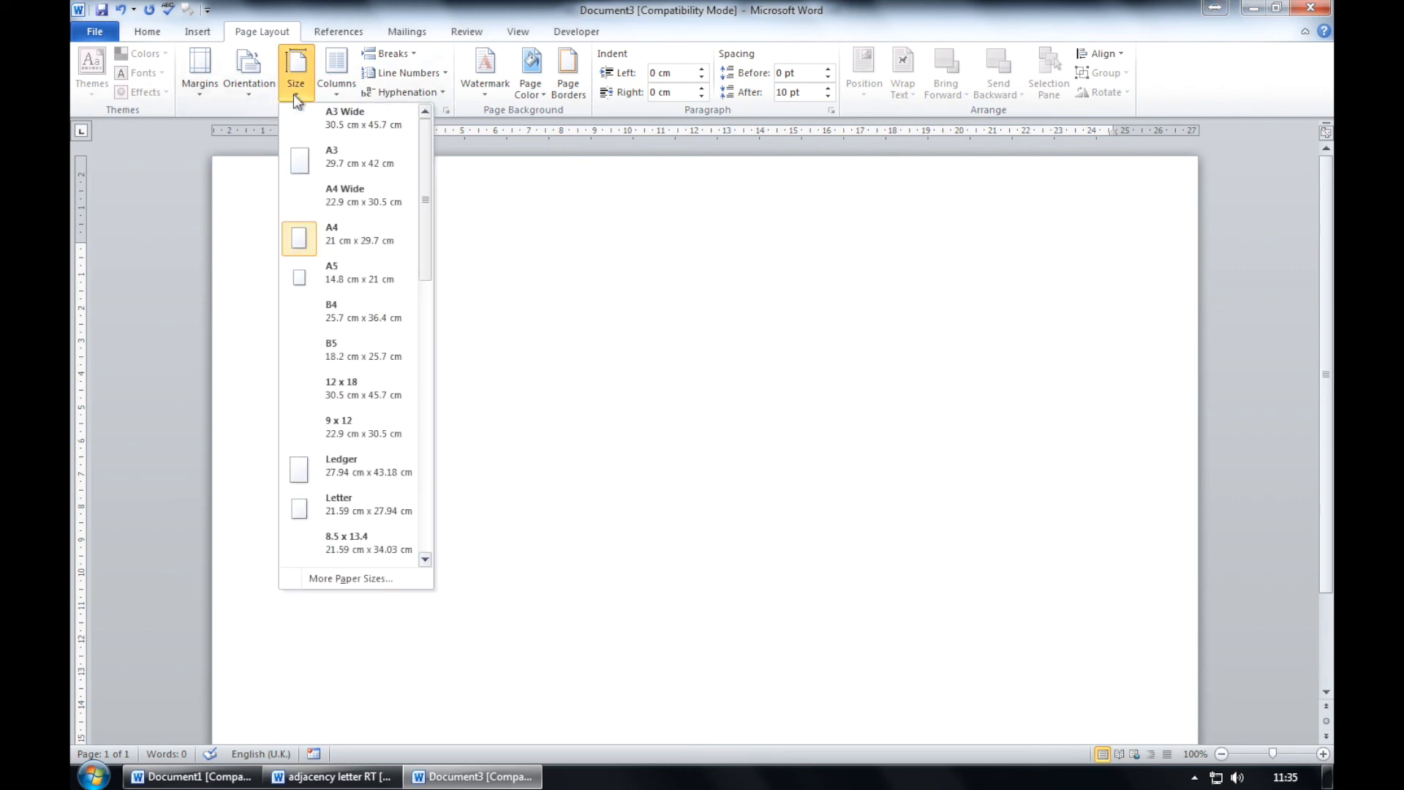
pyautogui.click(316, 164)
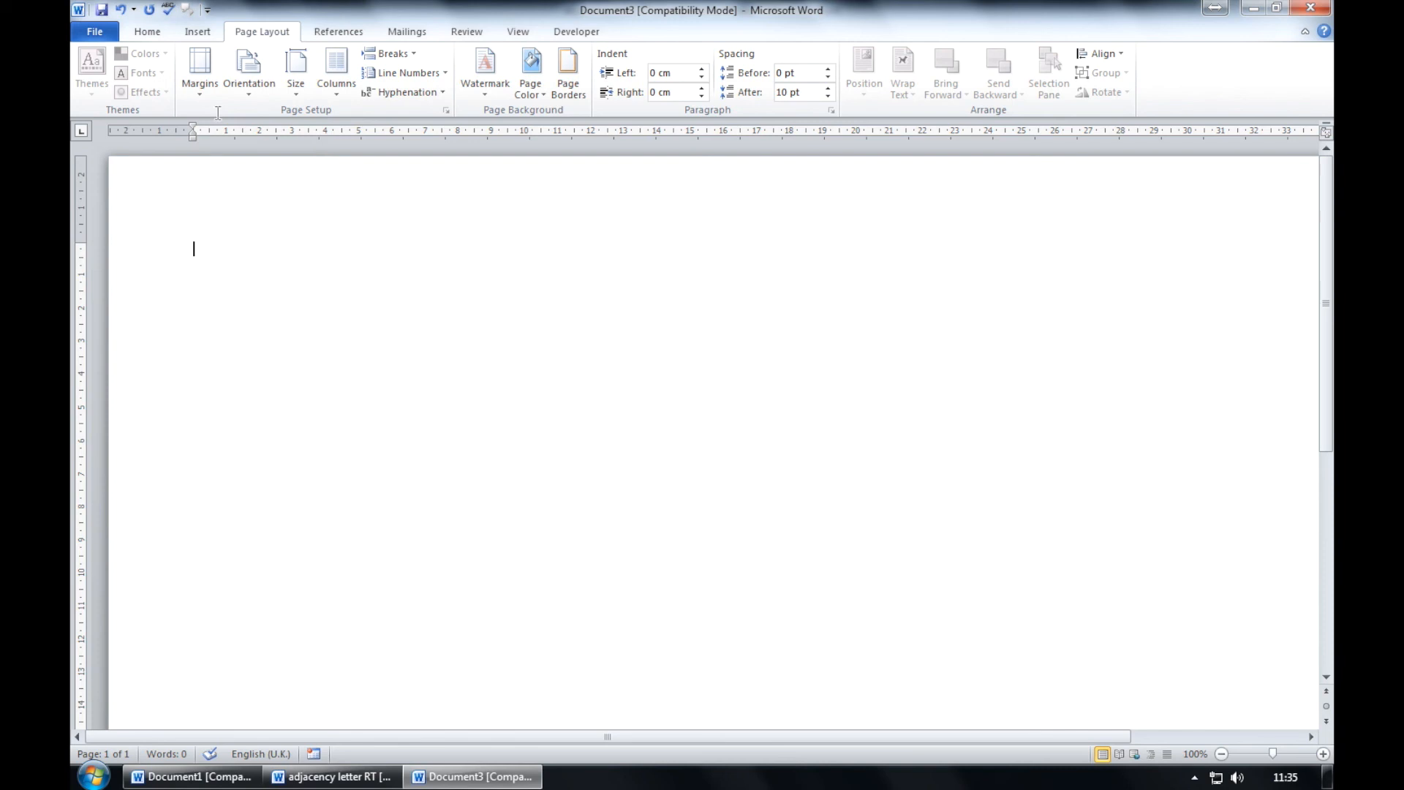
# - Save the blank landscape document in the Workfiles folder as "A3 blank.docx"
pyautogui.click(95, 34)
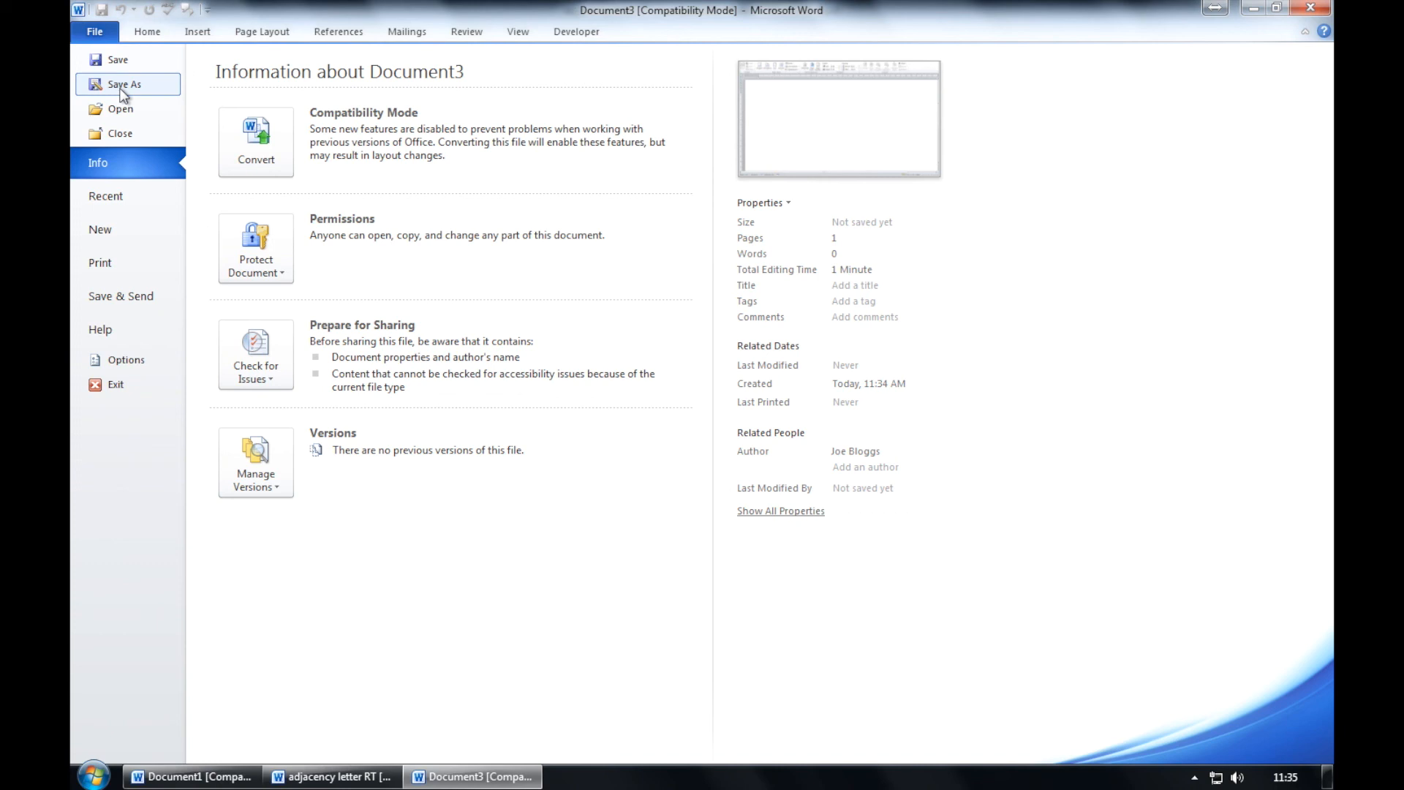
pyautogui.click(122, 86)
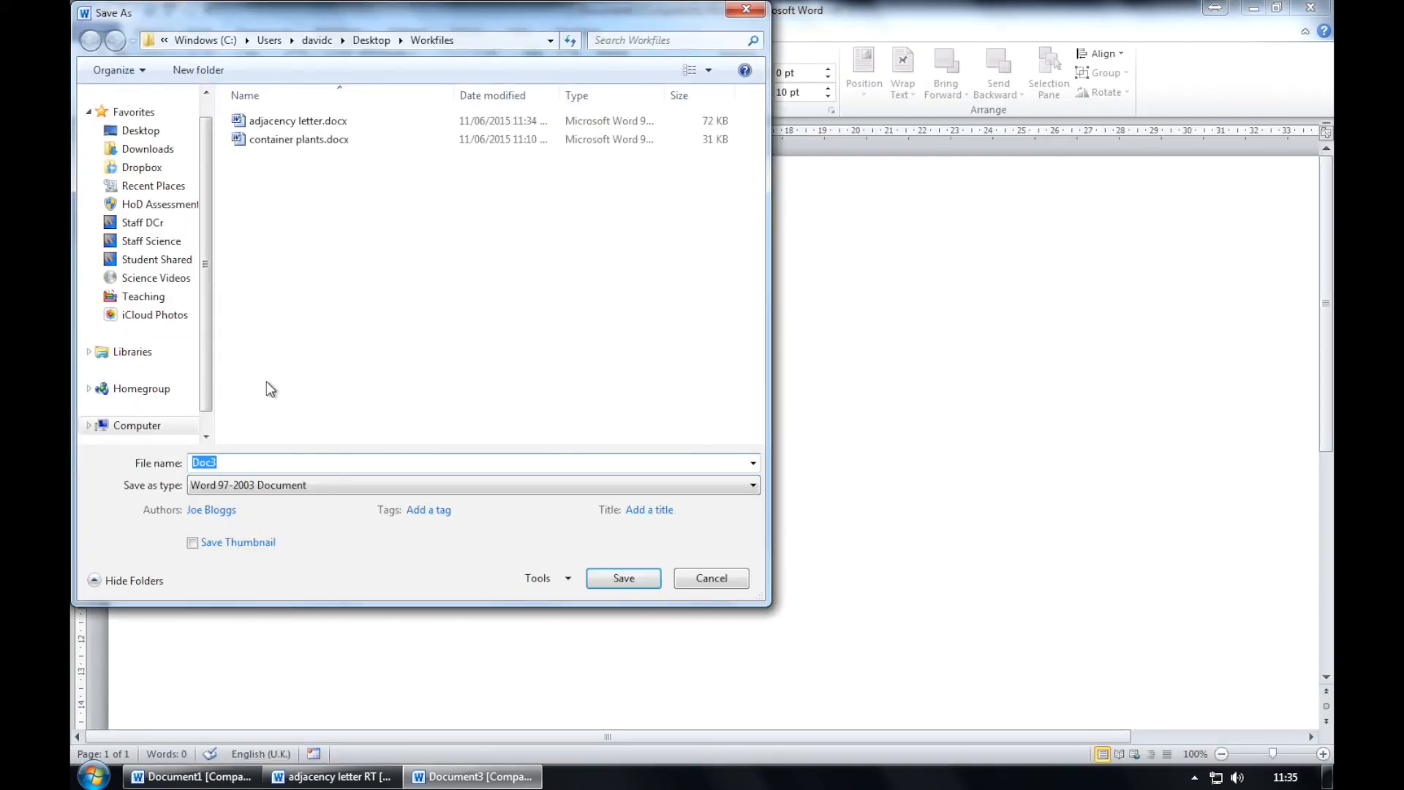
pyautogui.write('A3 blank')
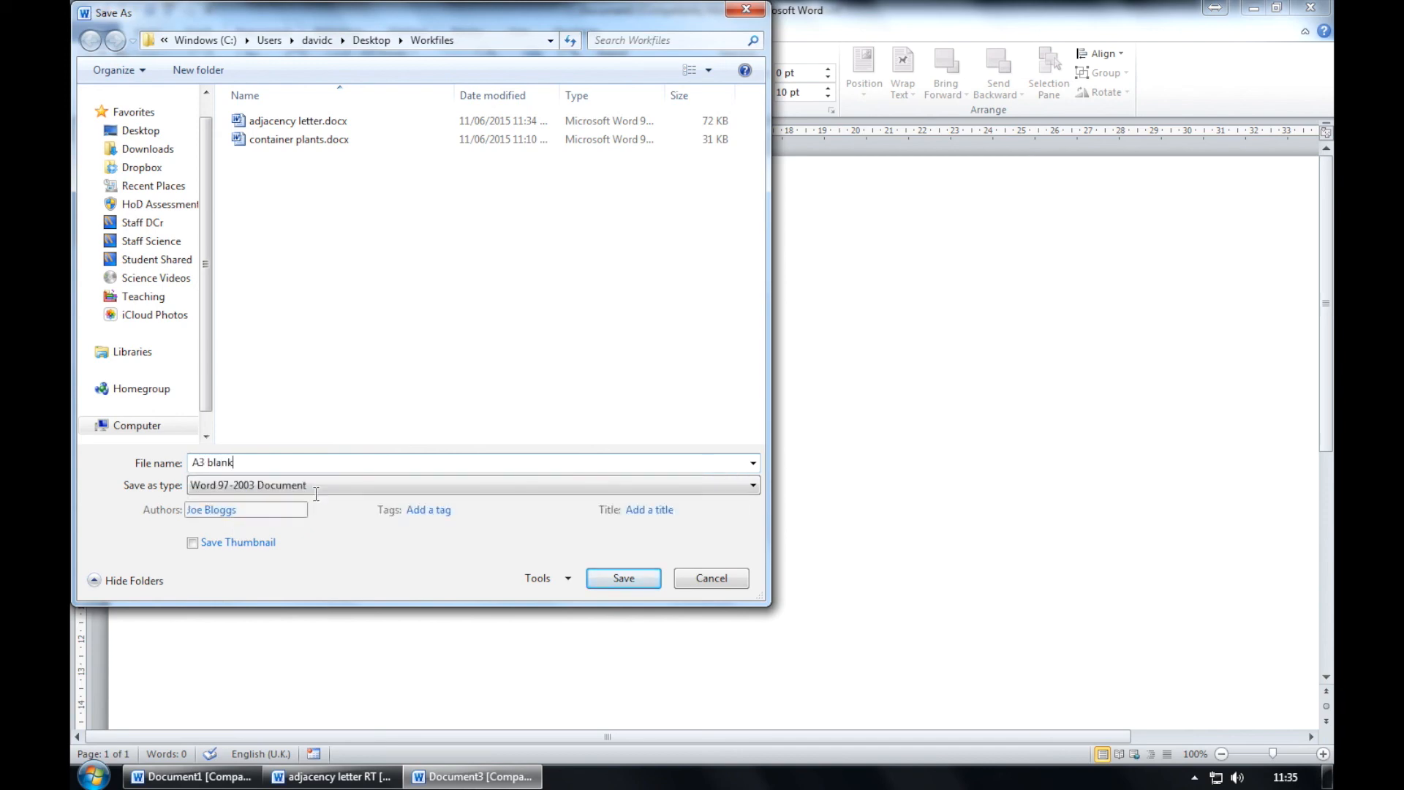
pyautogui.write('.docx')
pyautogui.click(611, 582)
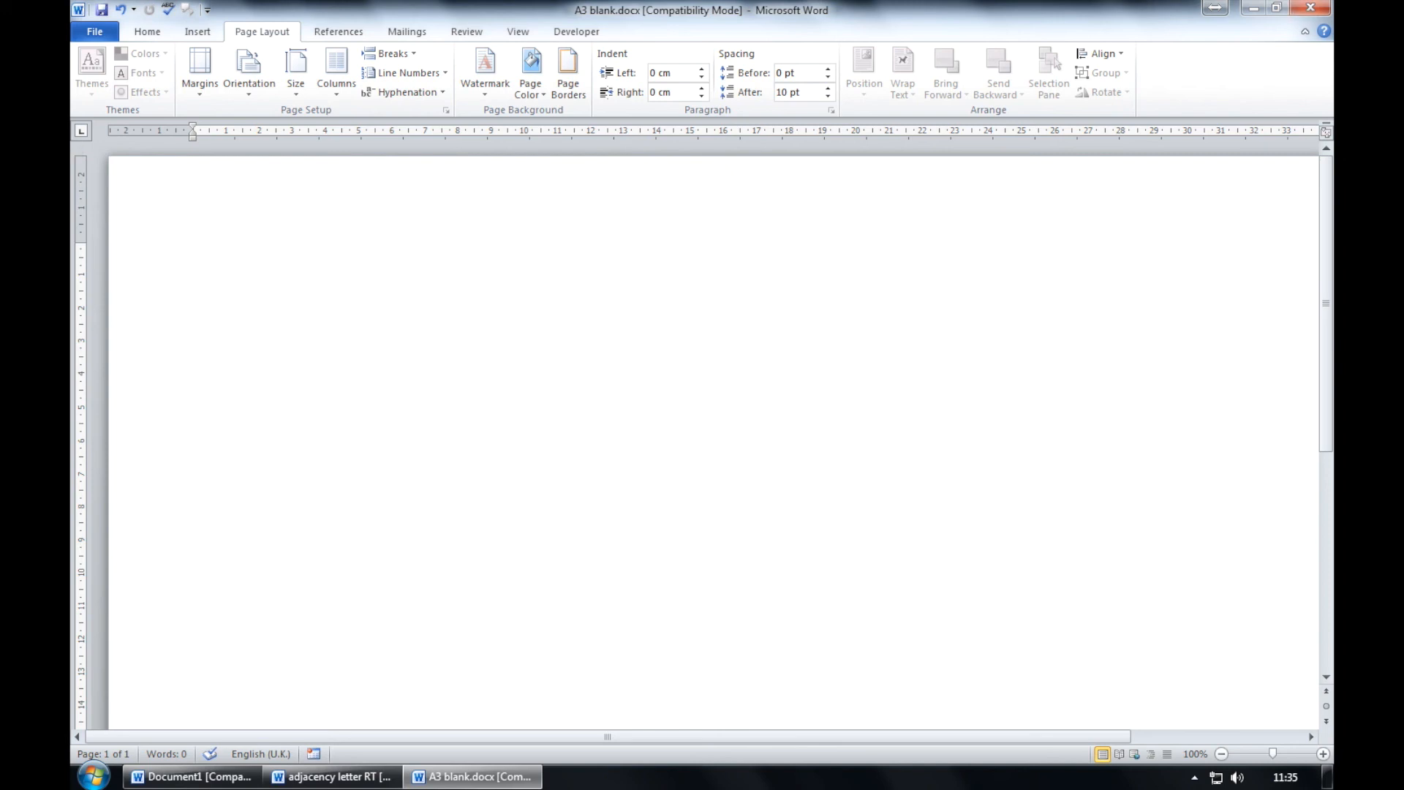
# - Close the A3 blank document, the adjacency letter and the remaining empty document
pyautogui.click(1322, 8)
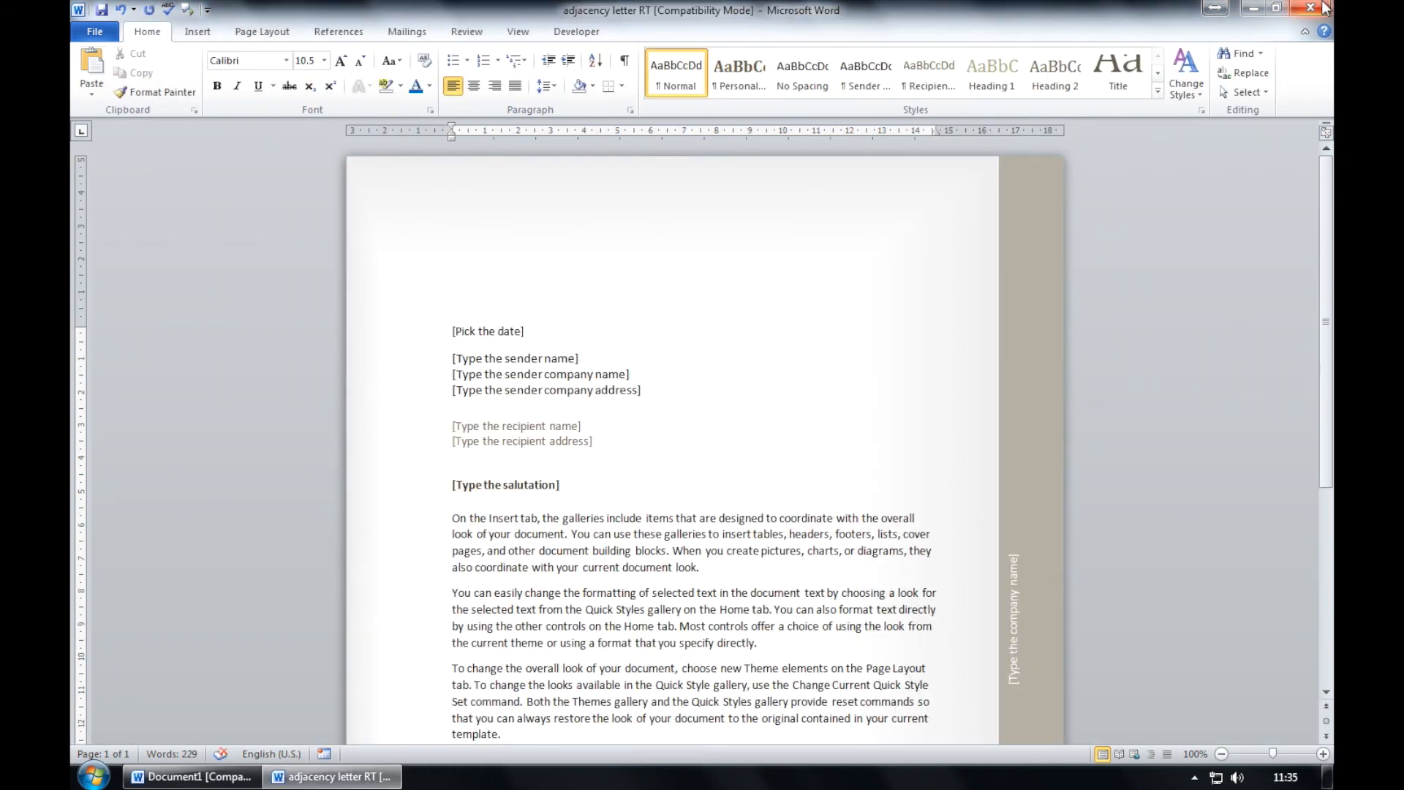
pyautogui.click(1322, 8)
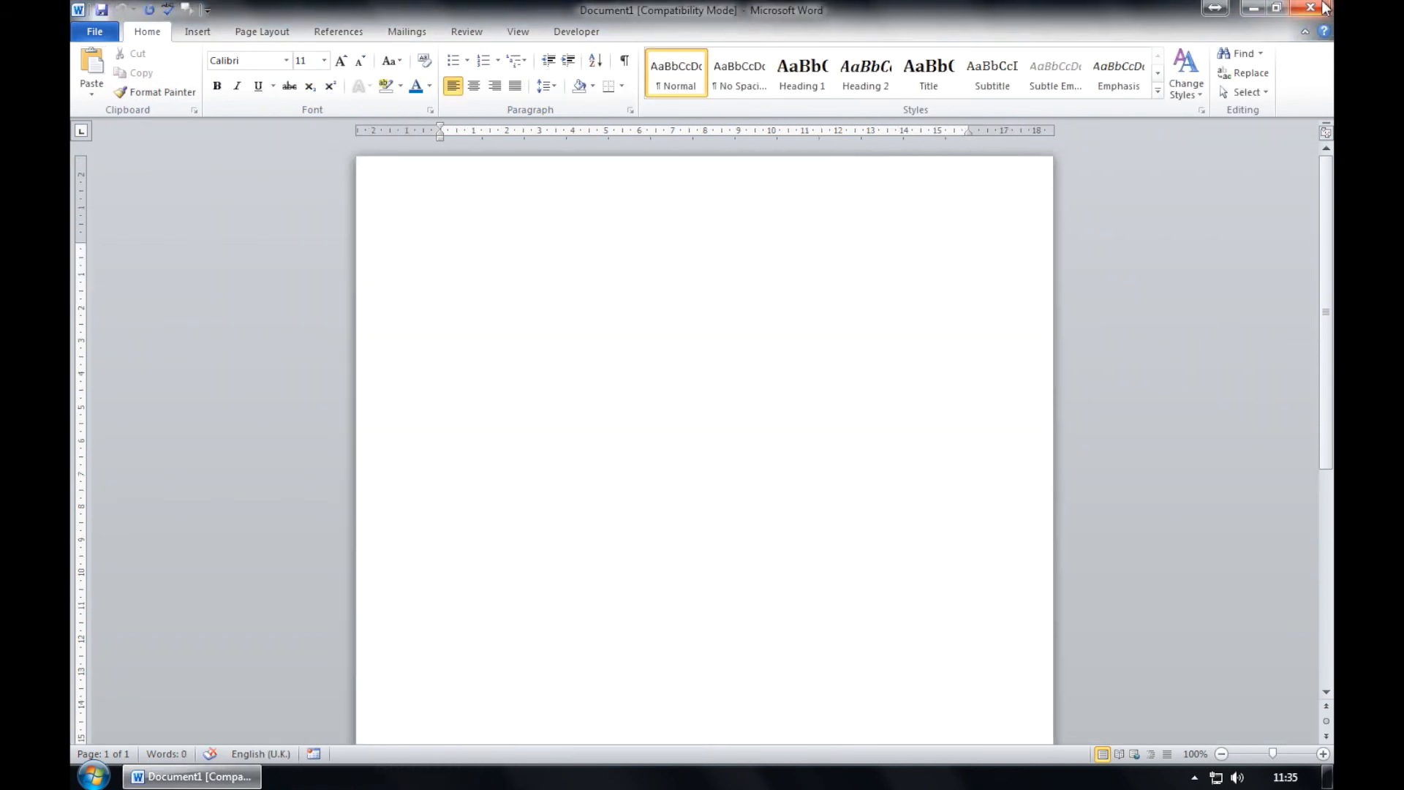
pyautogui.click(1322, 8)
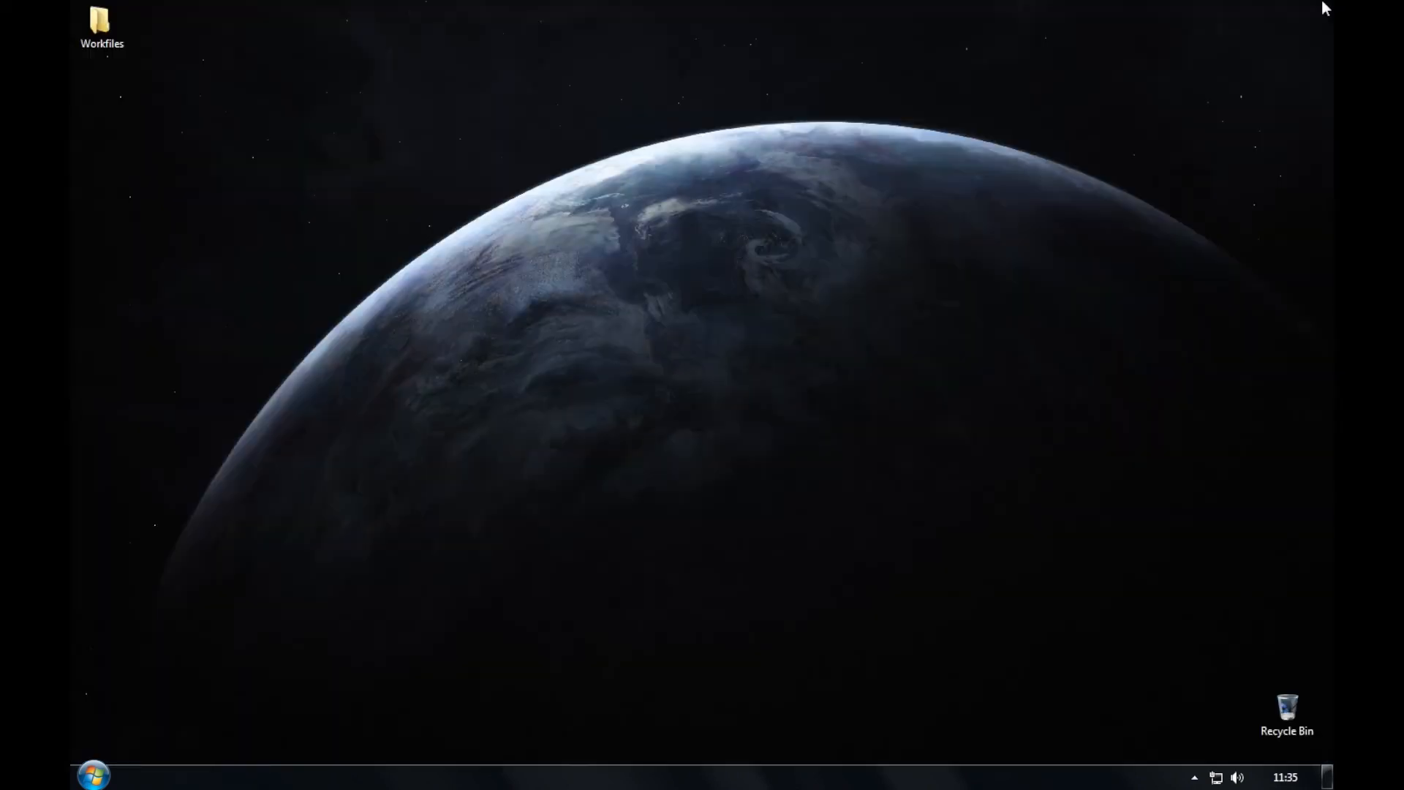